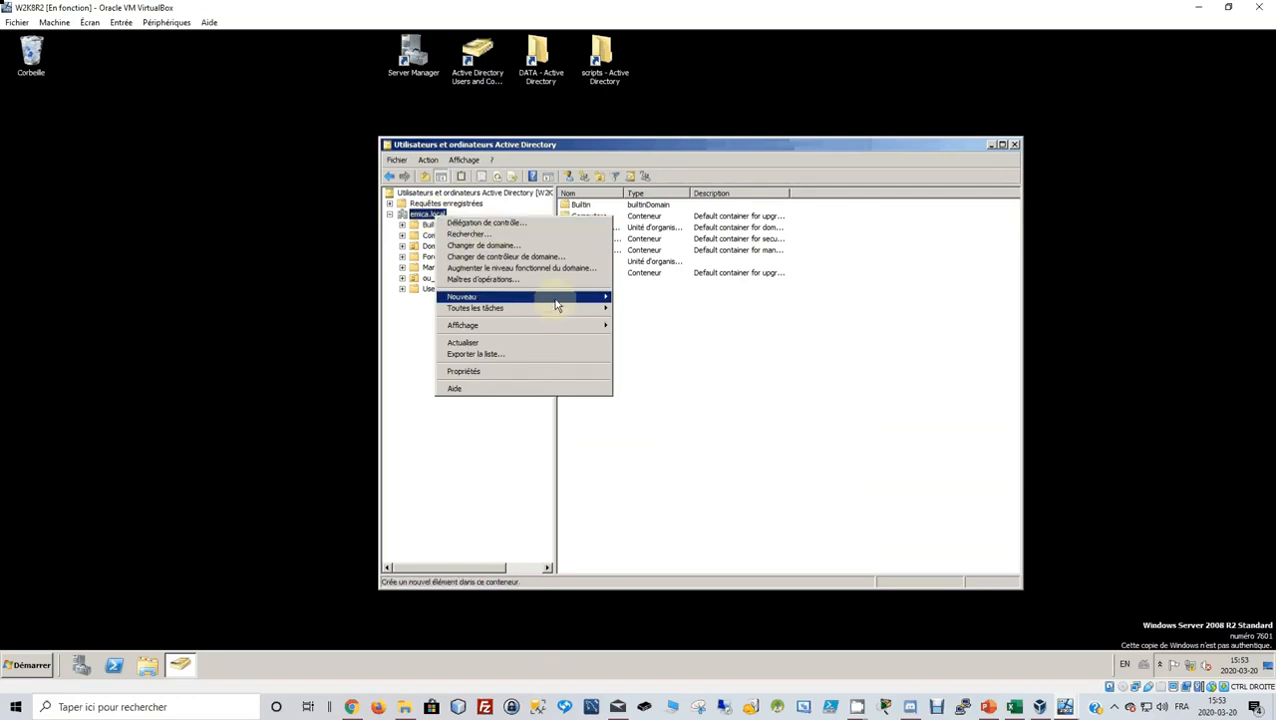
# Add an organizational unit named ou_ithelpsupport directly under the emica.local domain.
pyautogui.moveTo(557, 305)
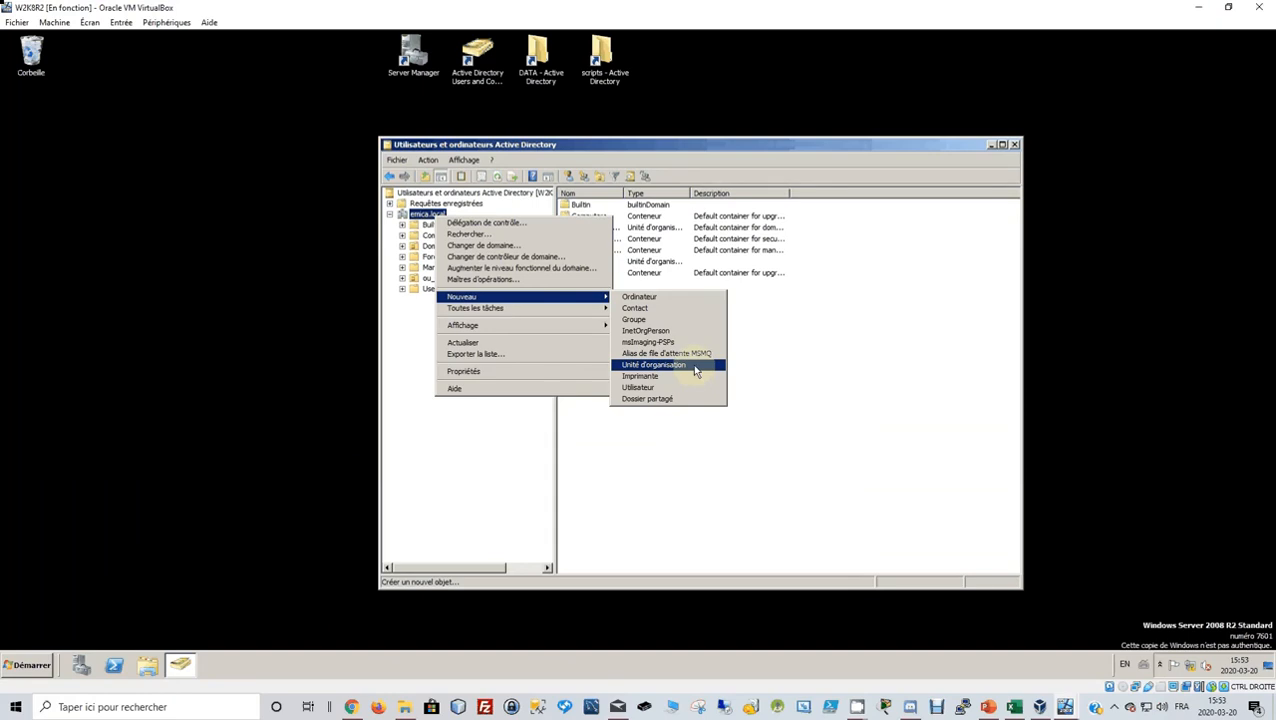
pyautogui.click(696, 372)
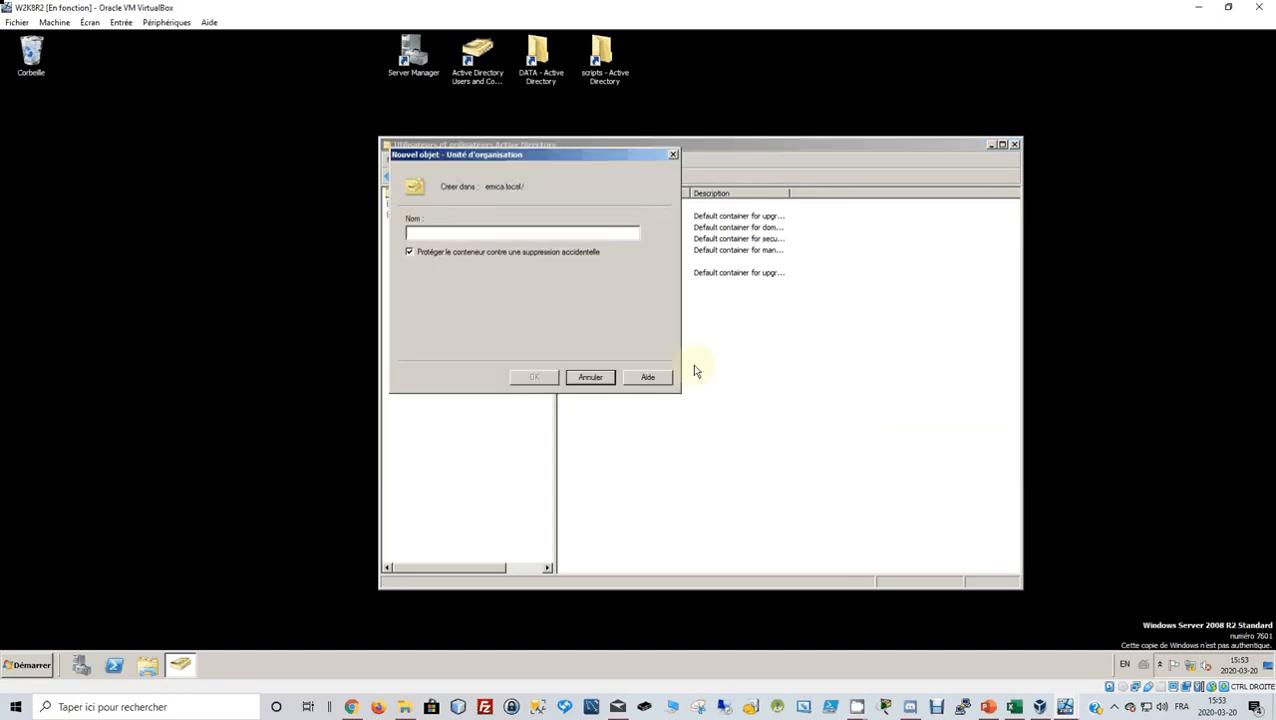
pyautogui.write('o')
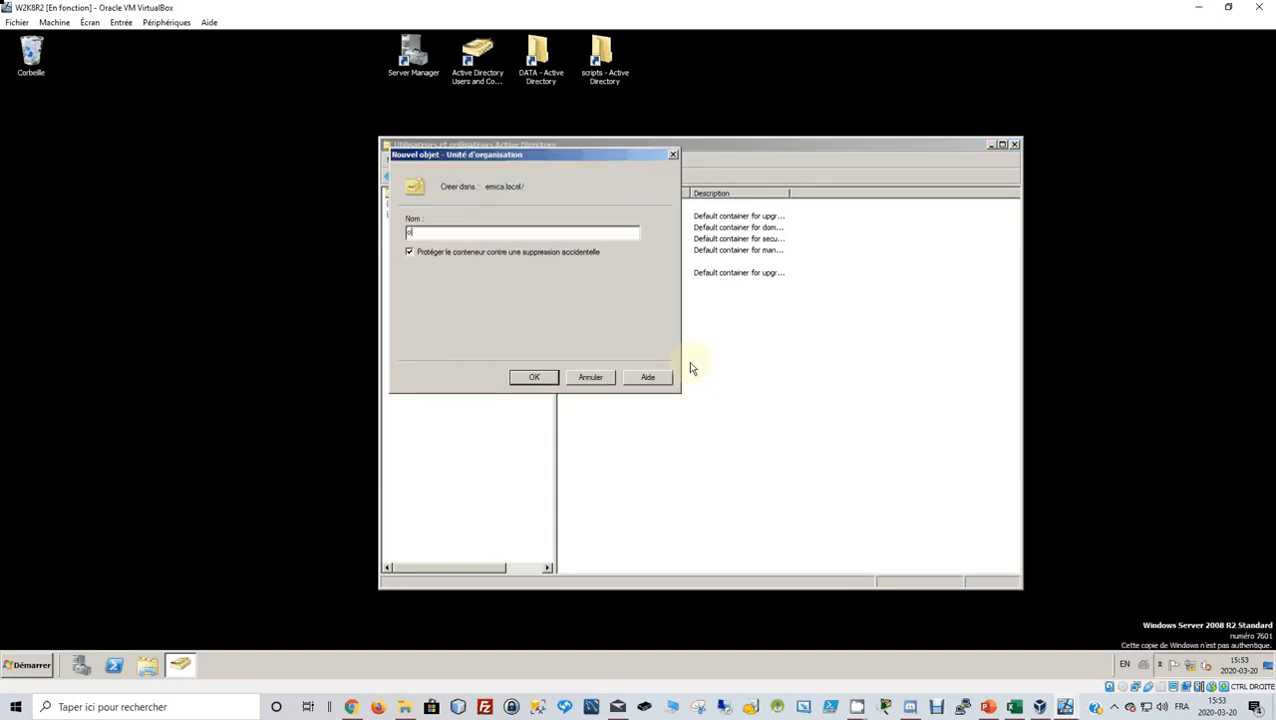
pyautogui.write('u_')
pyautogui.write('thelpsupport')
pyautogui.click(535, 374)
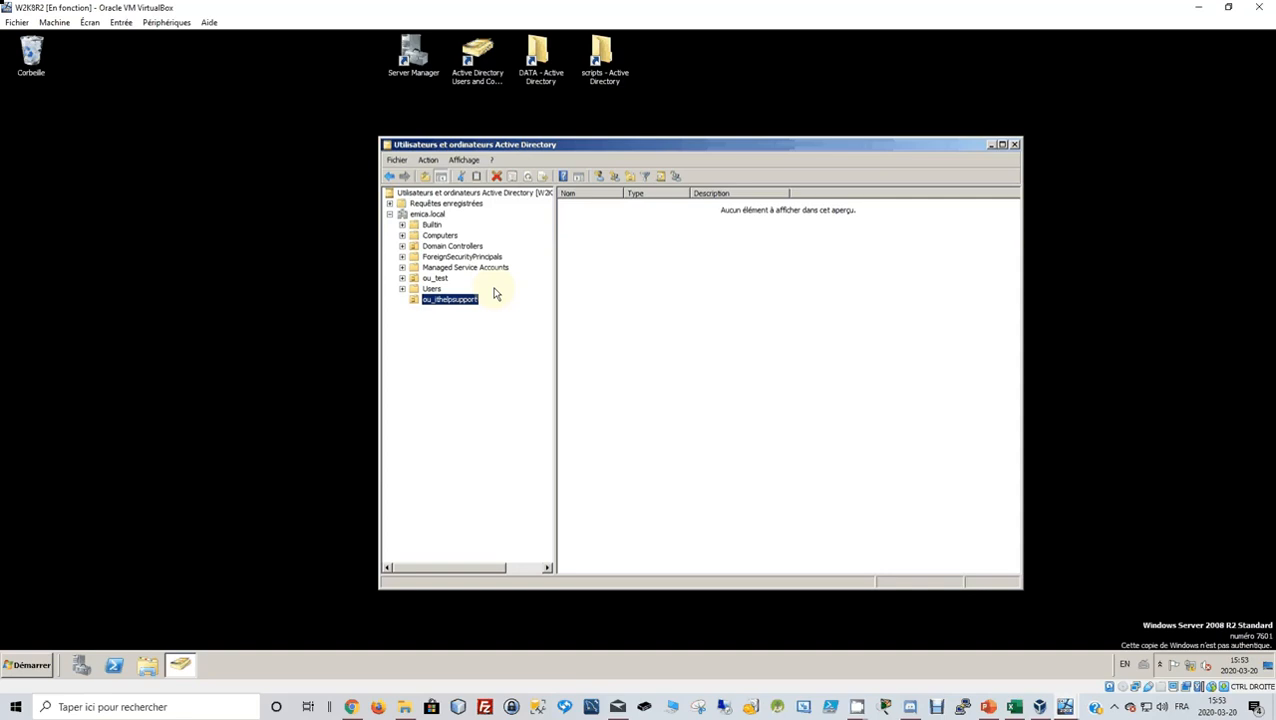
# Create a child organizational unit ou_comptabilite inside ou_ithelpsupport.
pyautogui.rightClick(449, 302)
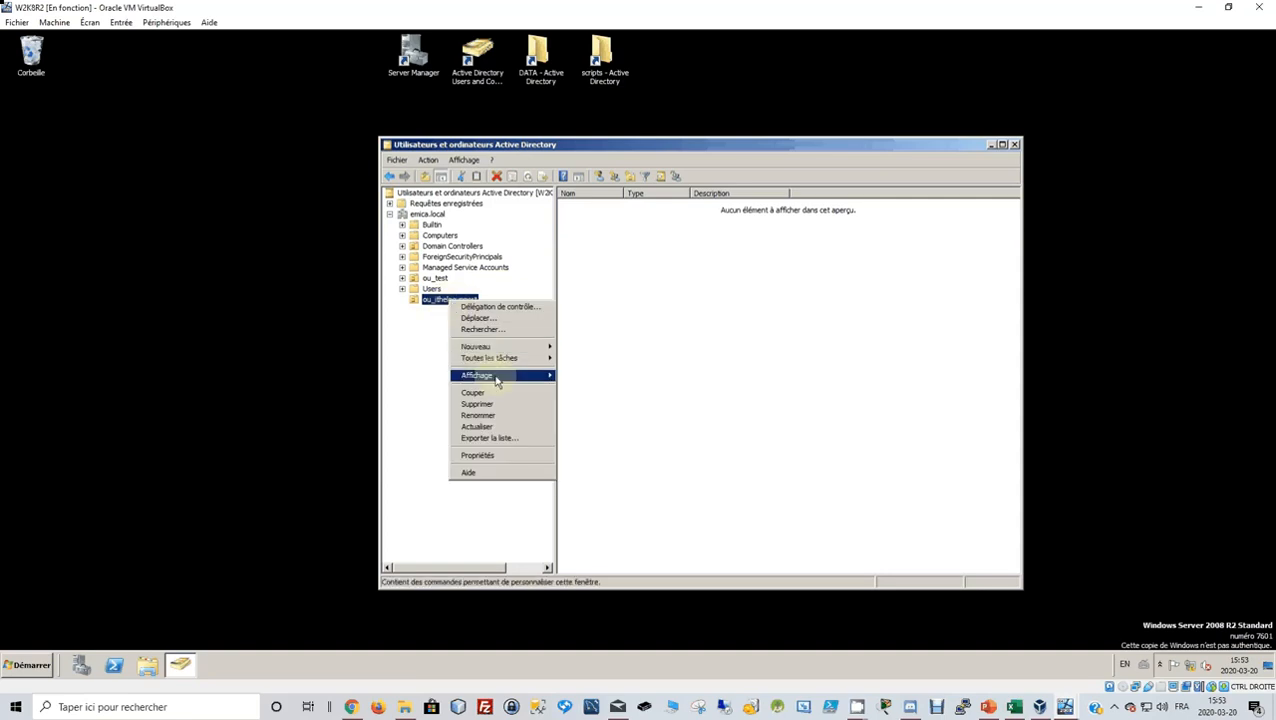
pyautogui.moveTo(540, 352)
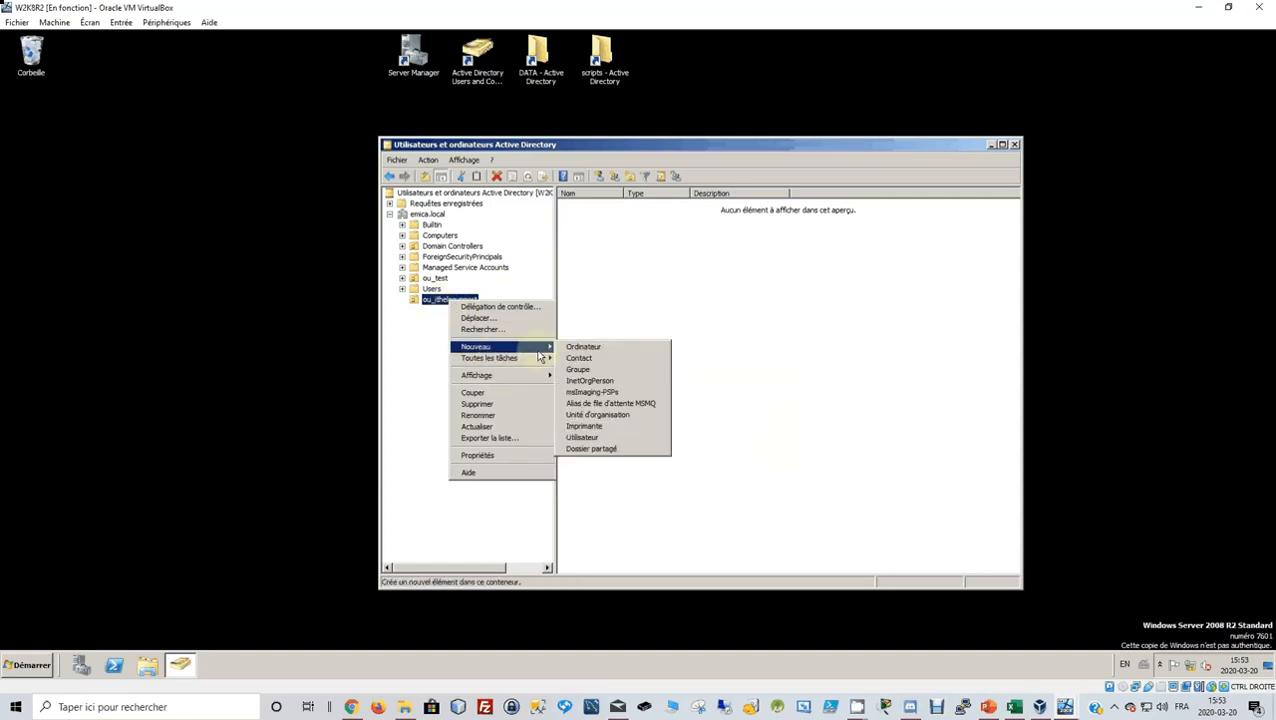
pyautogui.click(627, 415)
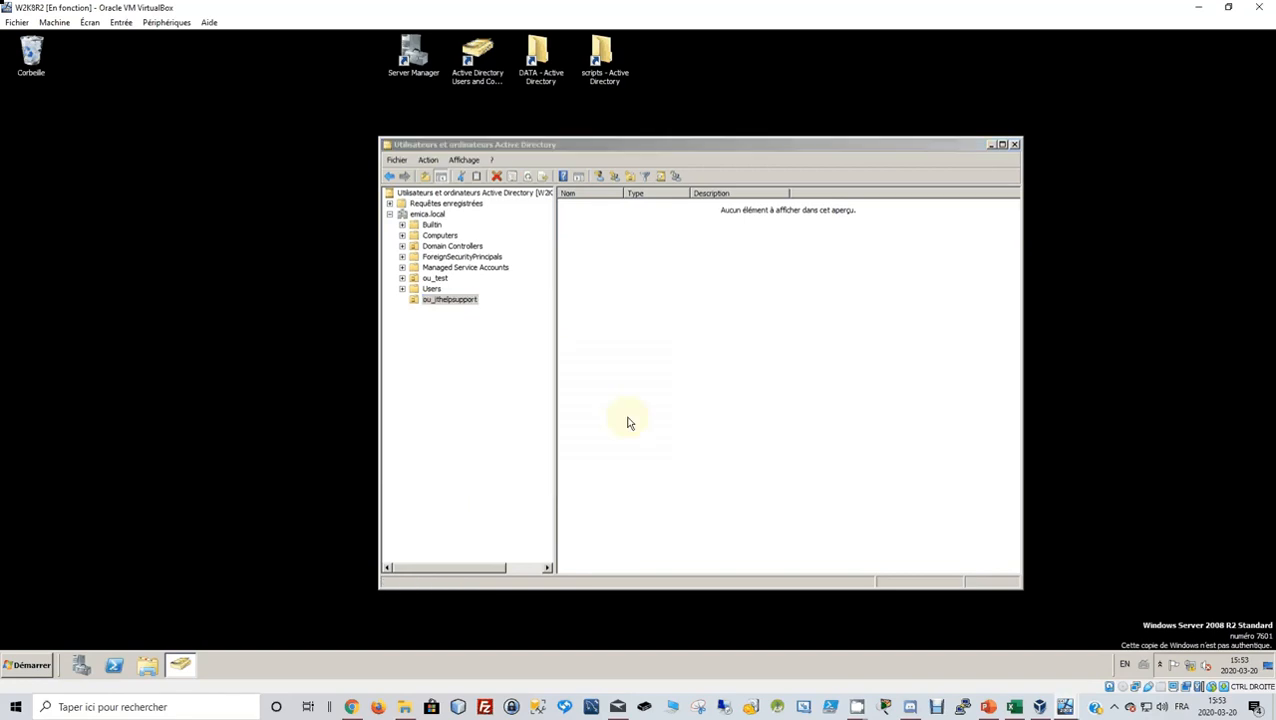
pyautogui.moveTo(565, 163); pyautogui.dragTo(776, 247)
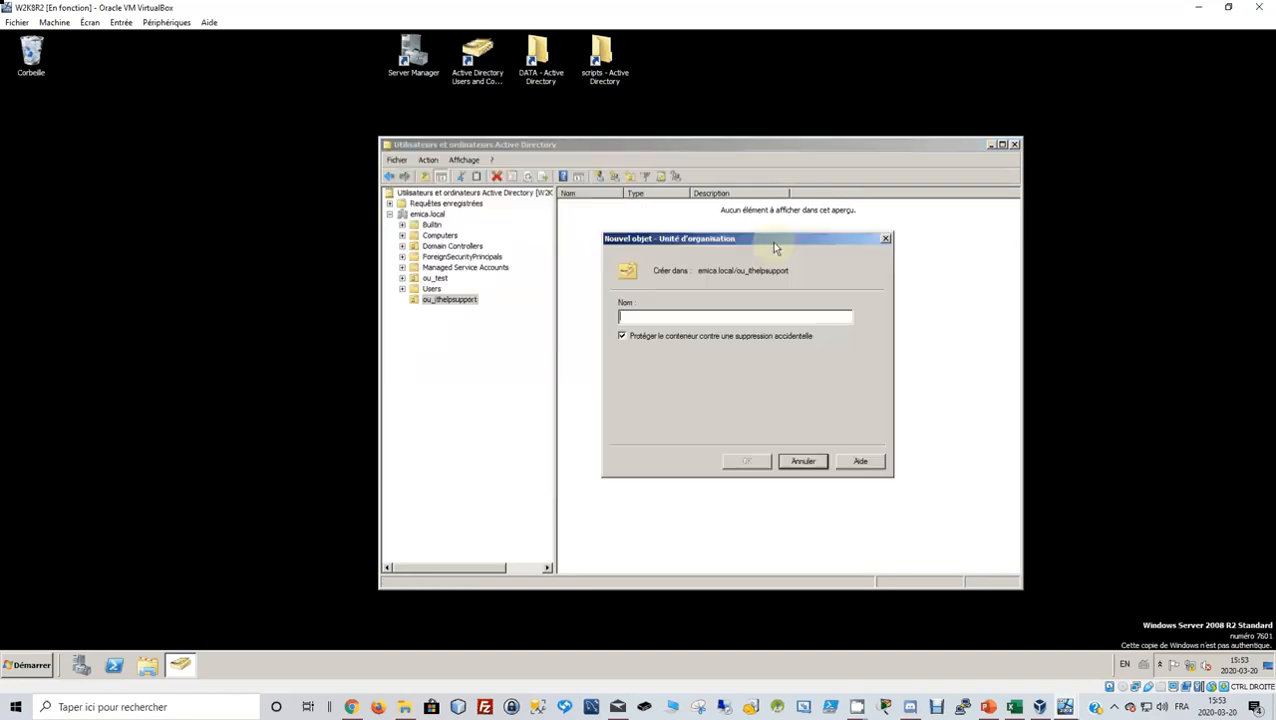
pyautogui.write('o')
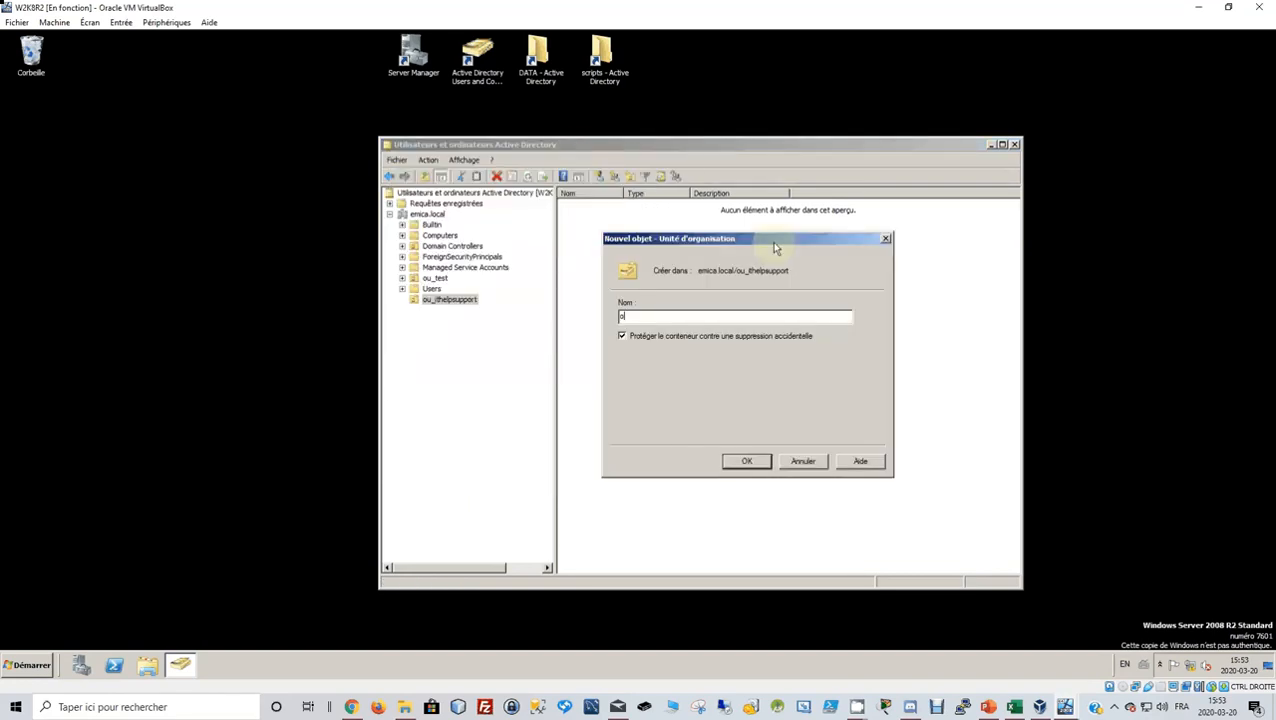
pyautogui.write('u_comptabilite')
pyautogui.click(747, 463)
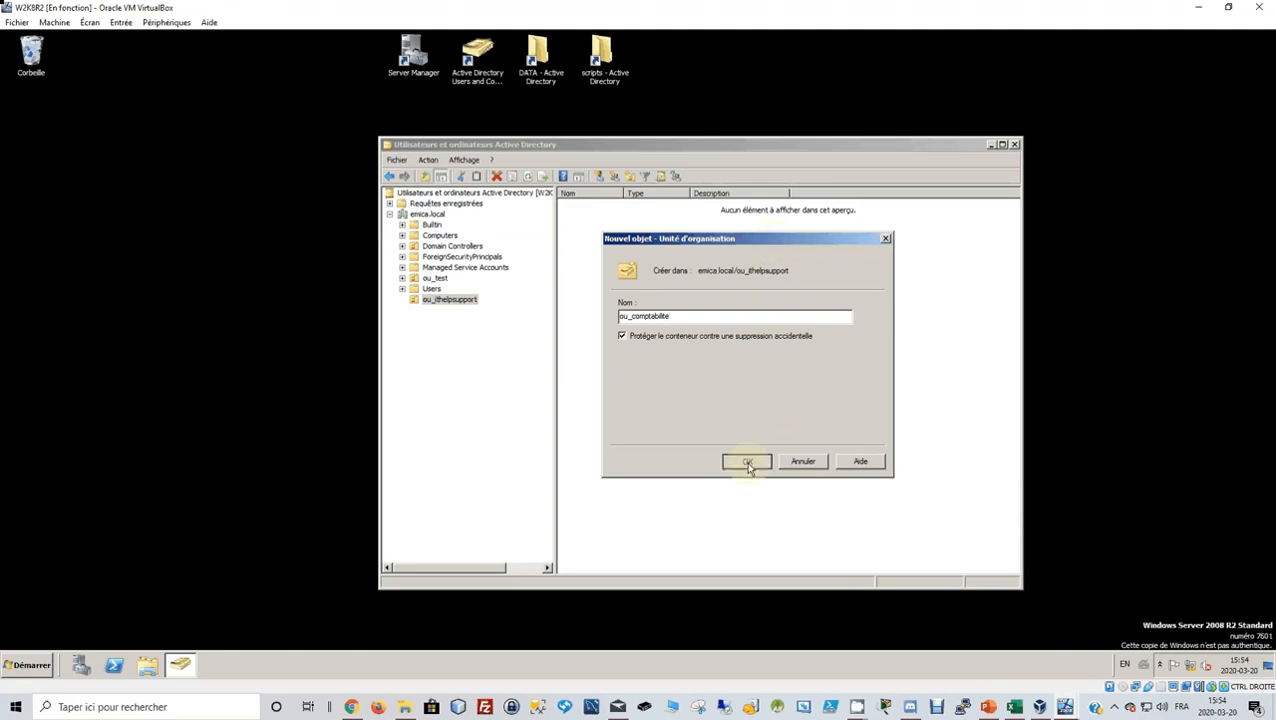
# Create the ou_vente organizational unit inside ou_ithelpsupport.
pyautogui.click(430, 302)
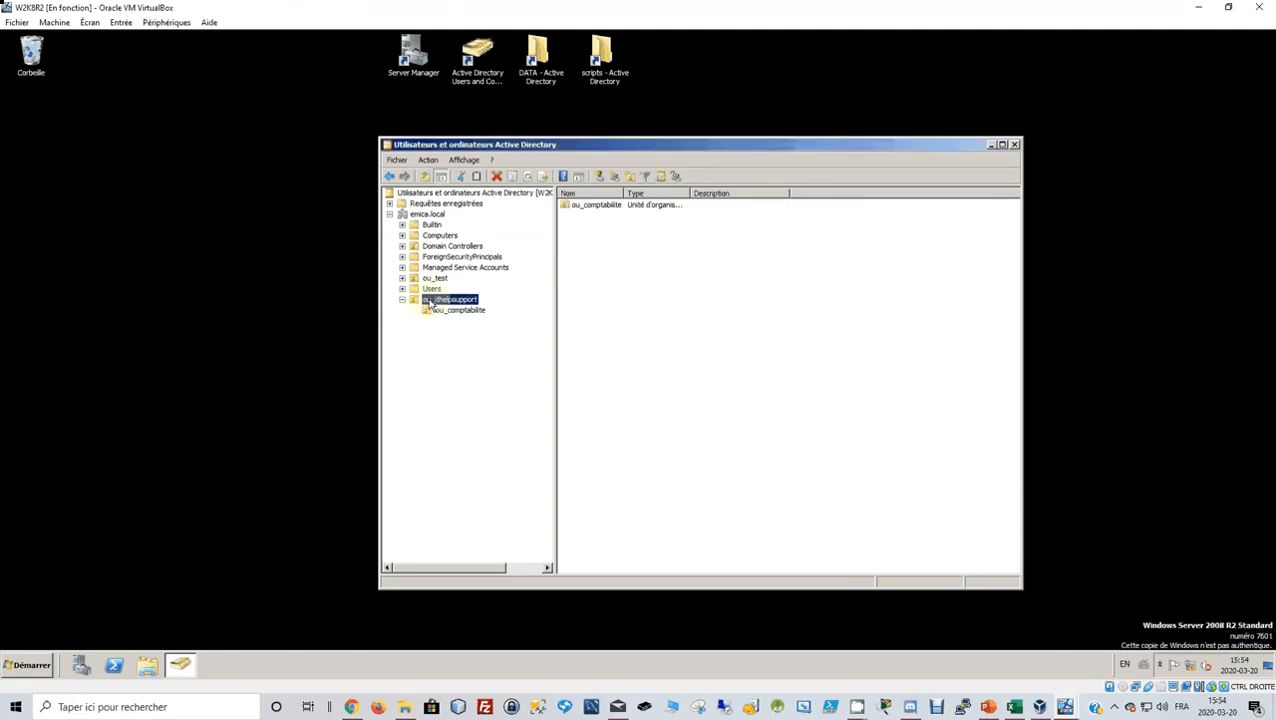
pyautogui.rightClick(430, 302)
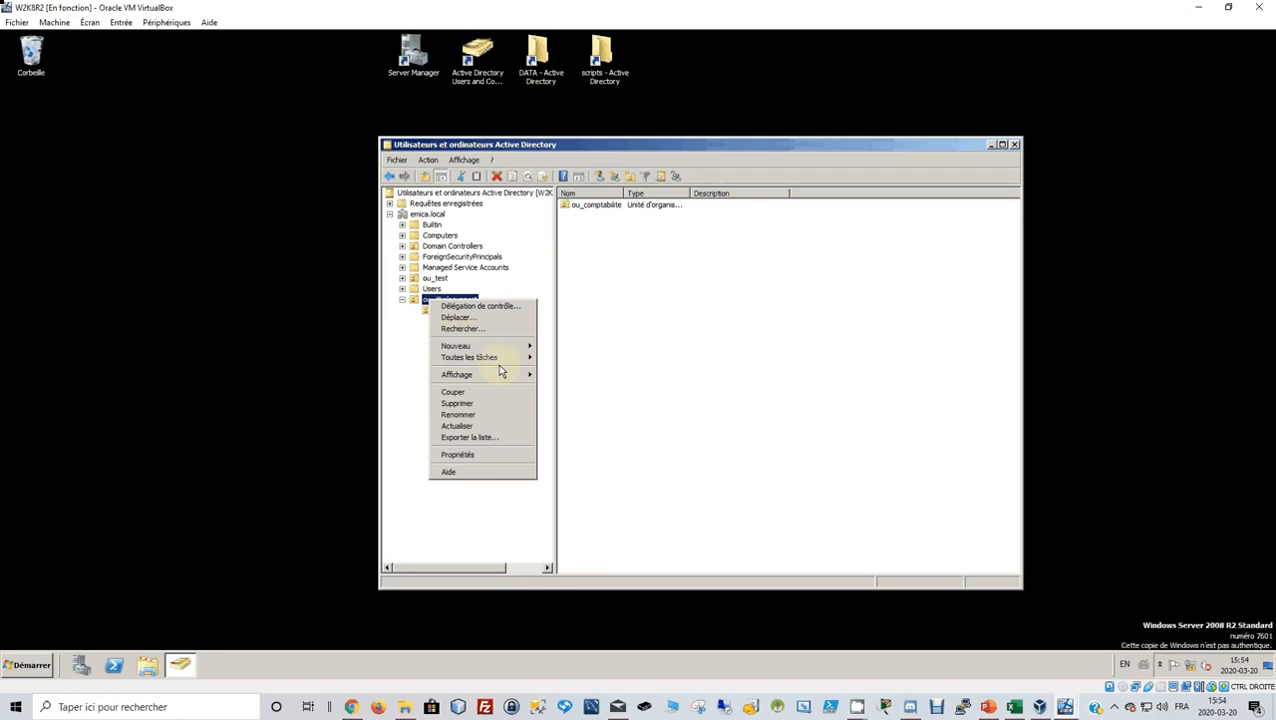
pyautogui.moveTo(497, 370)
pyautogui.moveTo(508, 347)
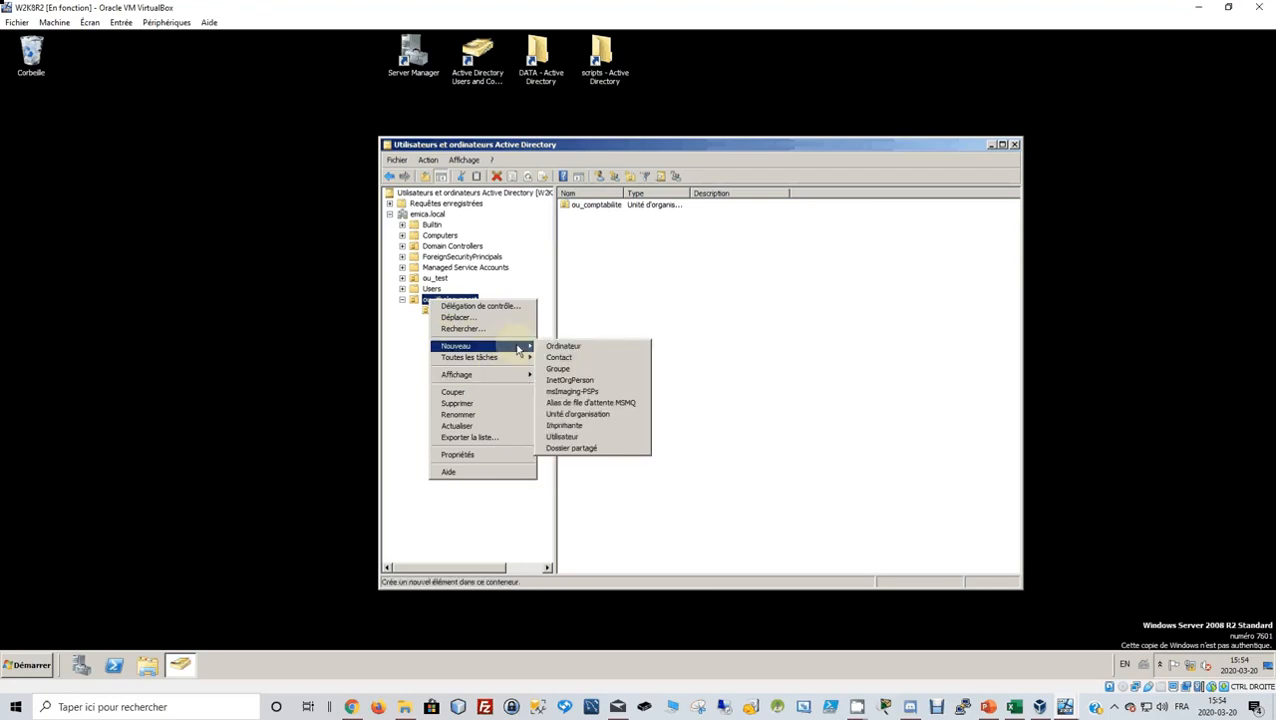
pyautogui.click(578, 414)
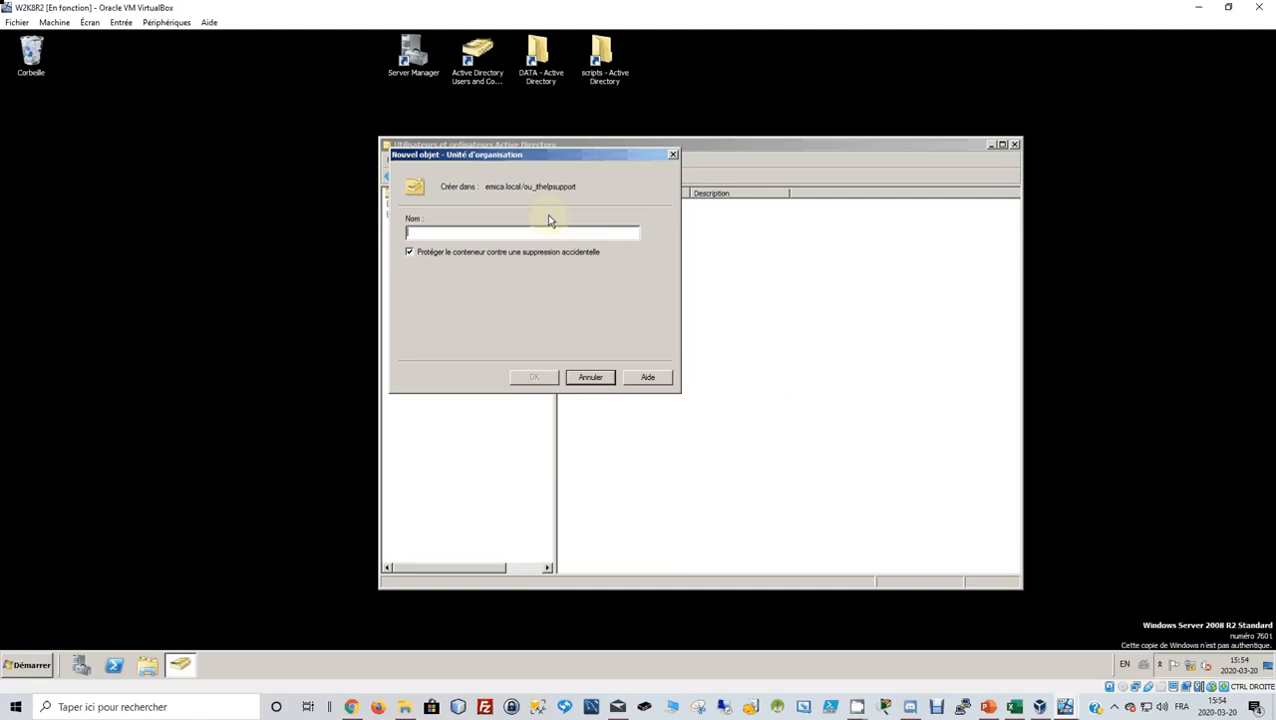
pyautogui.write('ou_')
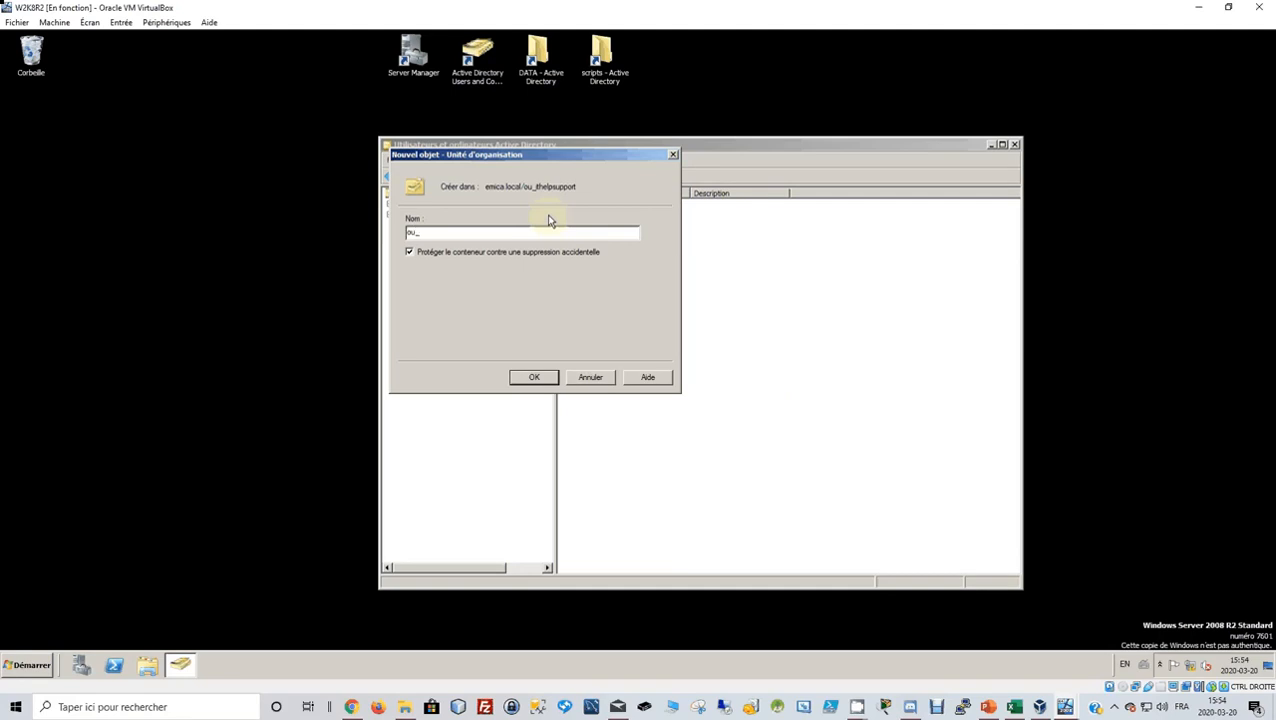
pyautogui.write('vente')
pyautogui.click(534, 377)
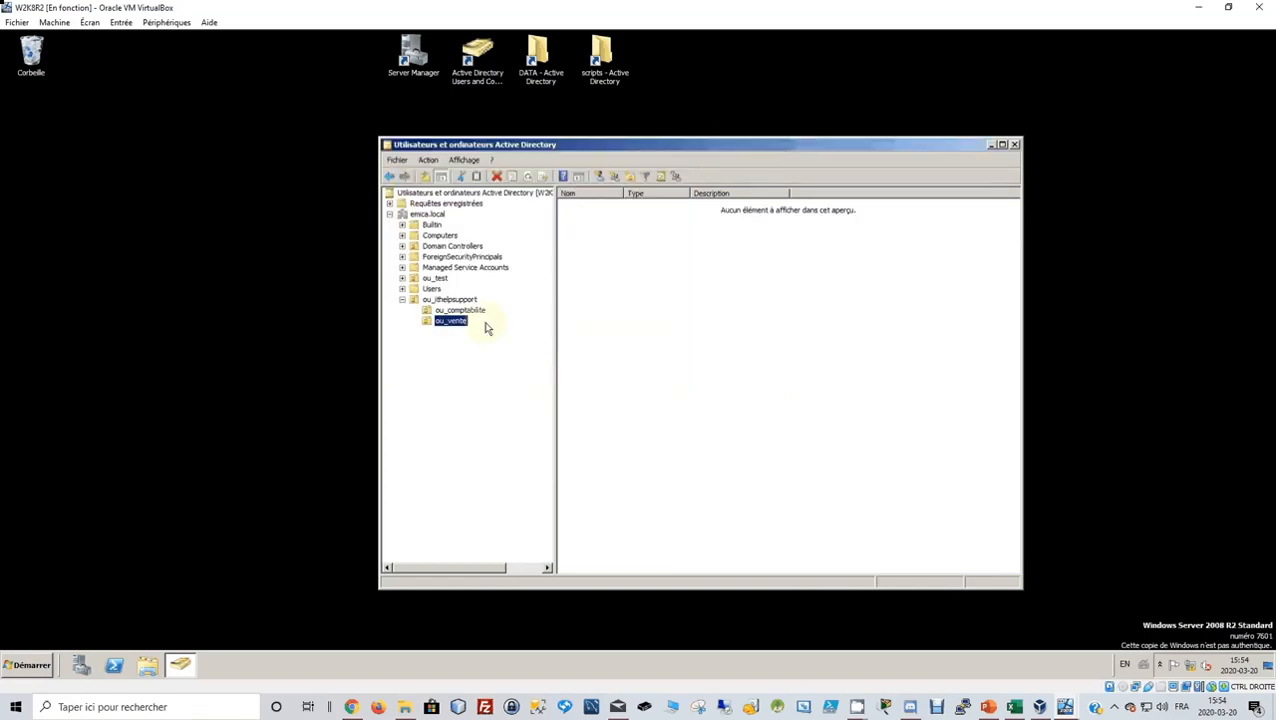
# Create the ou_direction unit under ou_ithelpsupport, then bring up the ADGLP.xlsx sheet.
pyautogui.click(440, 299)
pyautogui.rightClick(438, 304)
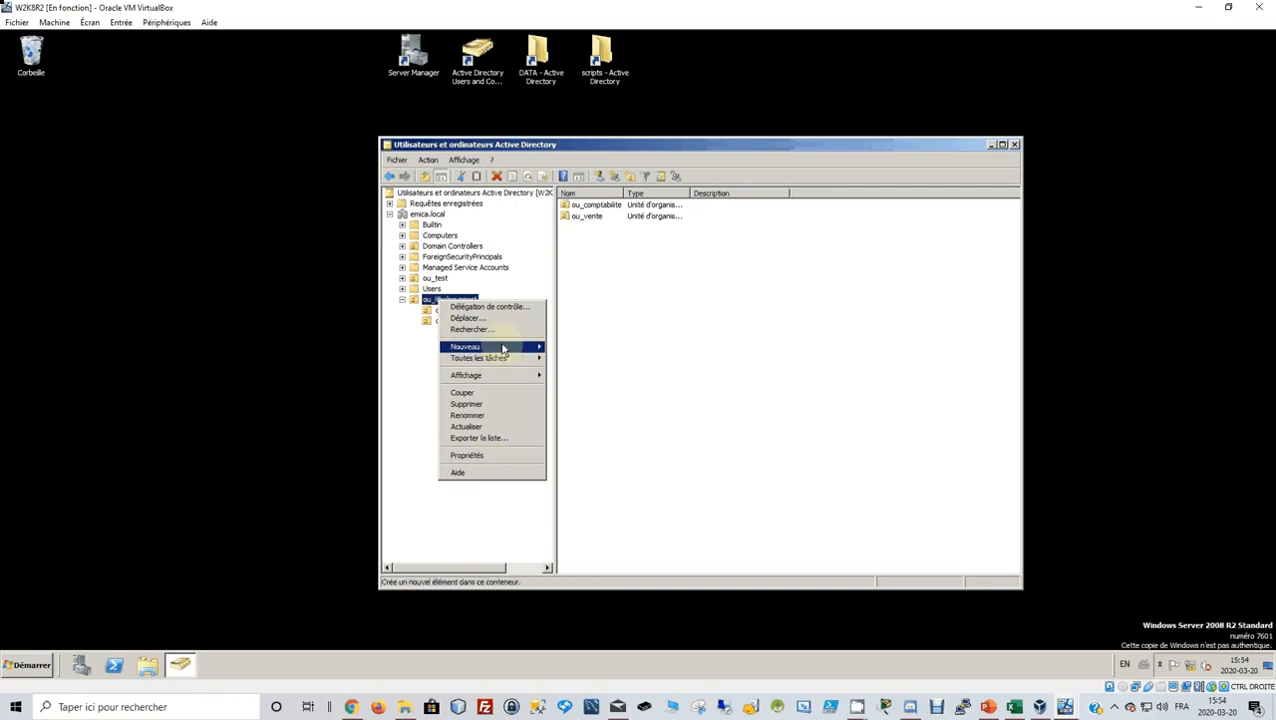
pyautogui.moveTo(503, 348)
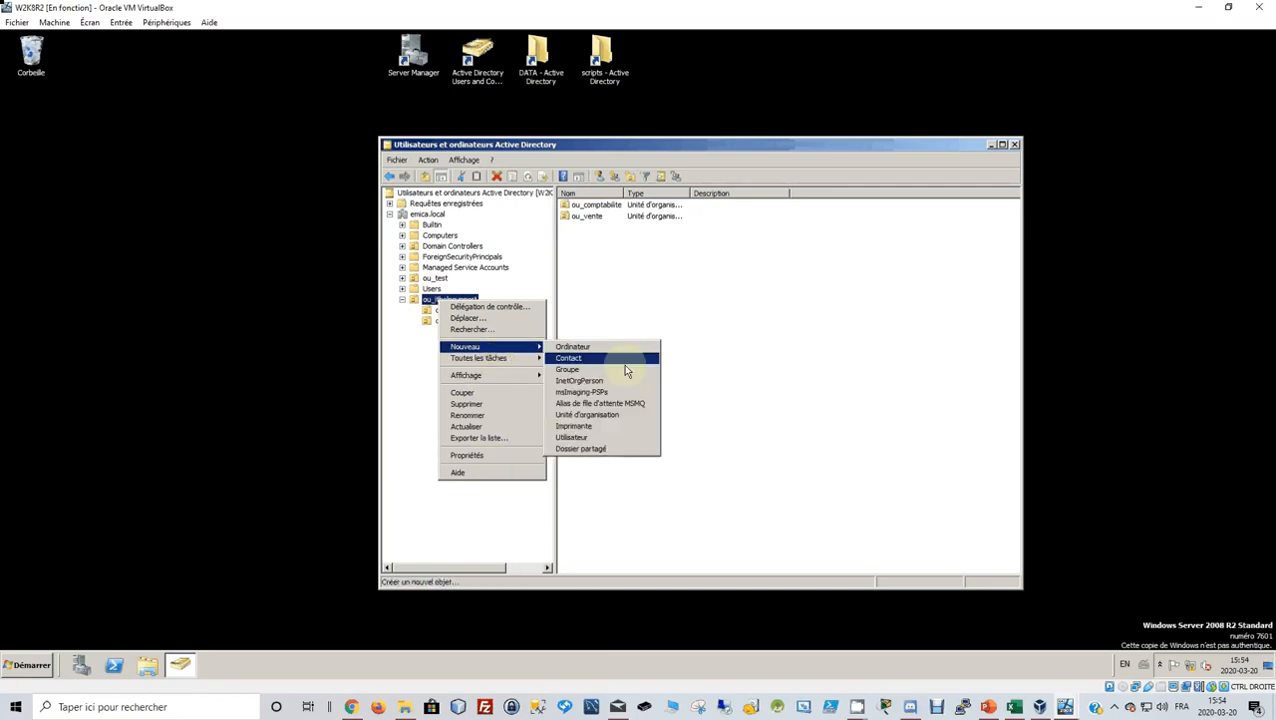
pyautogui.click(614, 419)
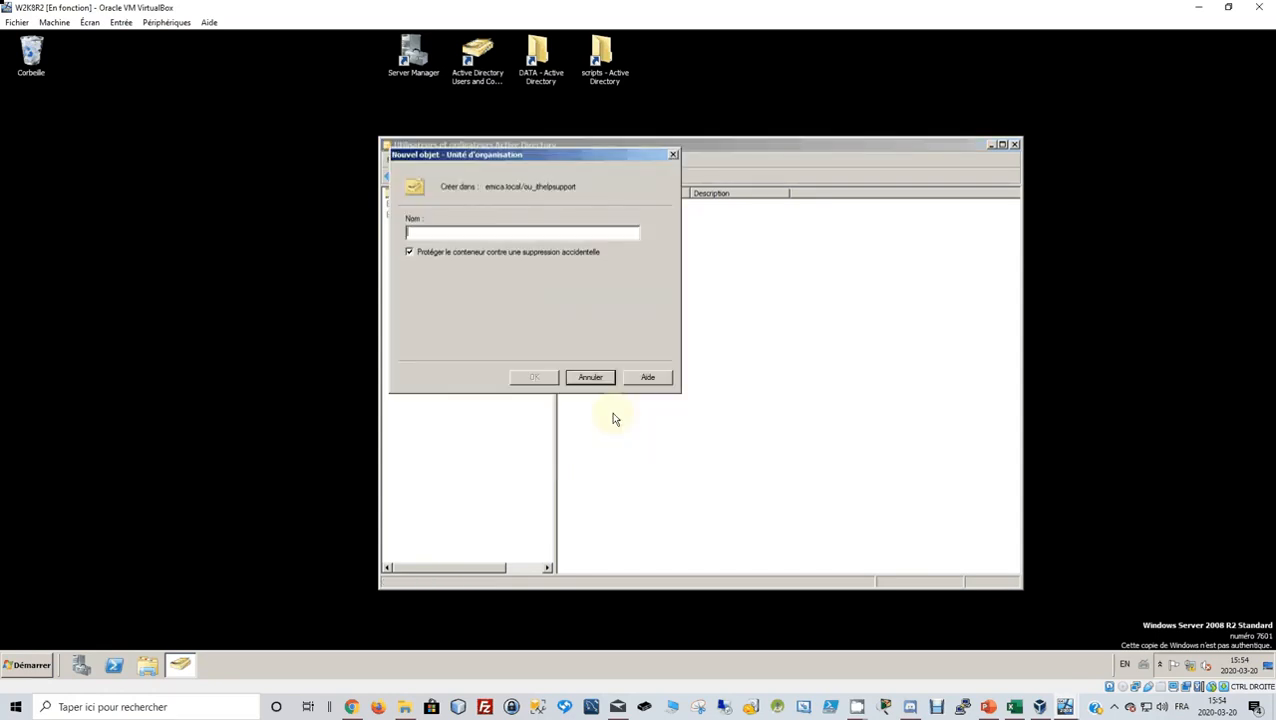
pyautogui.write('ou_')
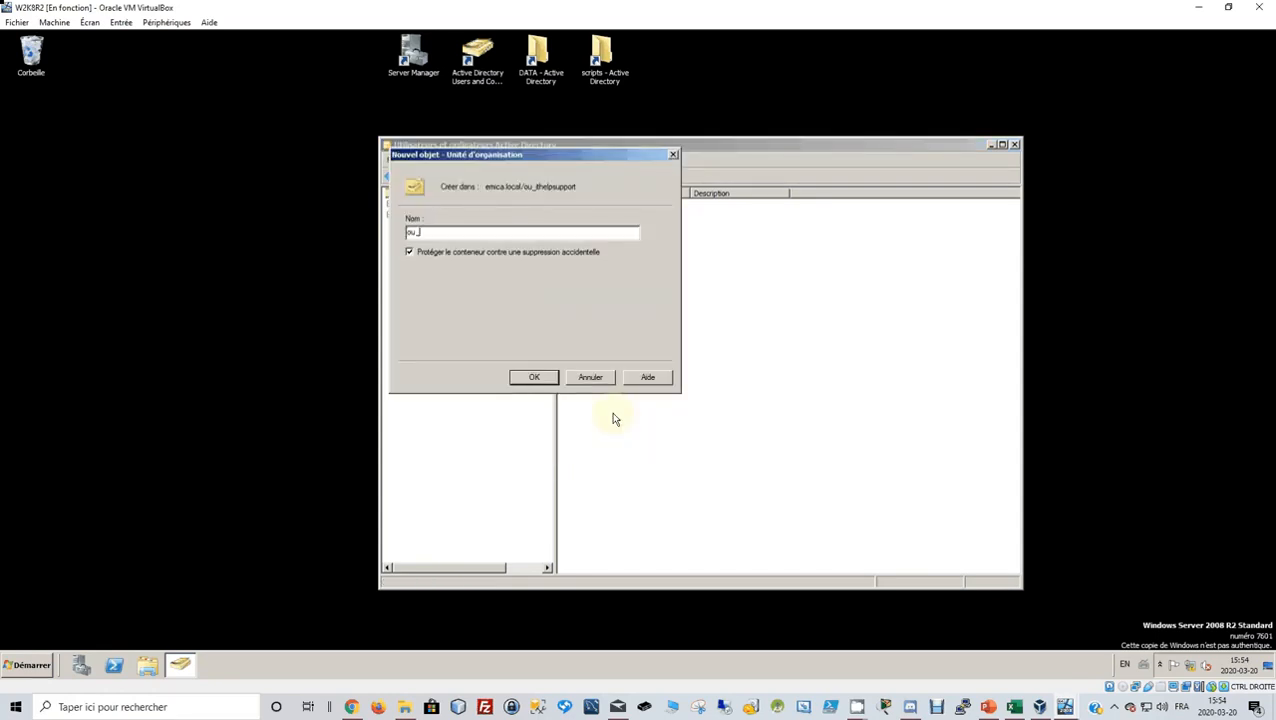
pyautogui.write('direction')
pyautogui.click(533, 379)
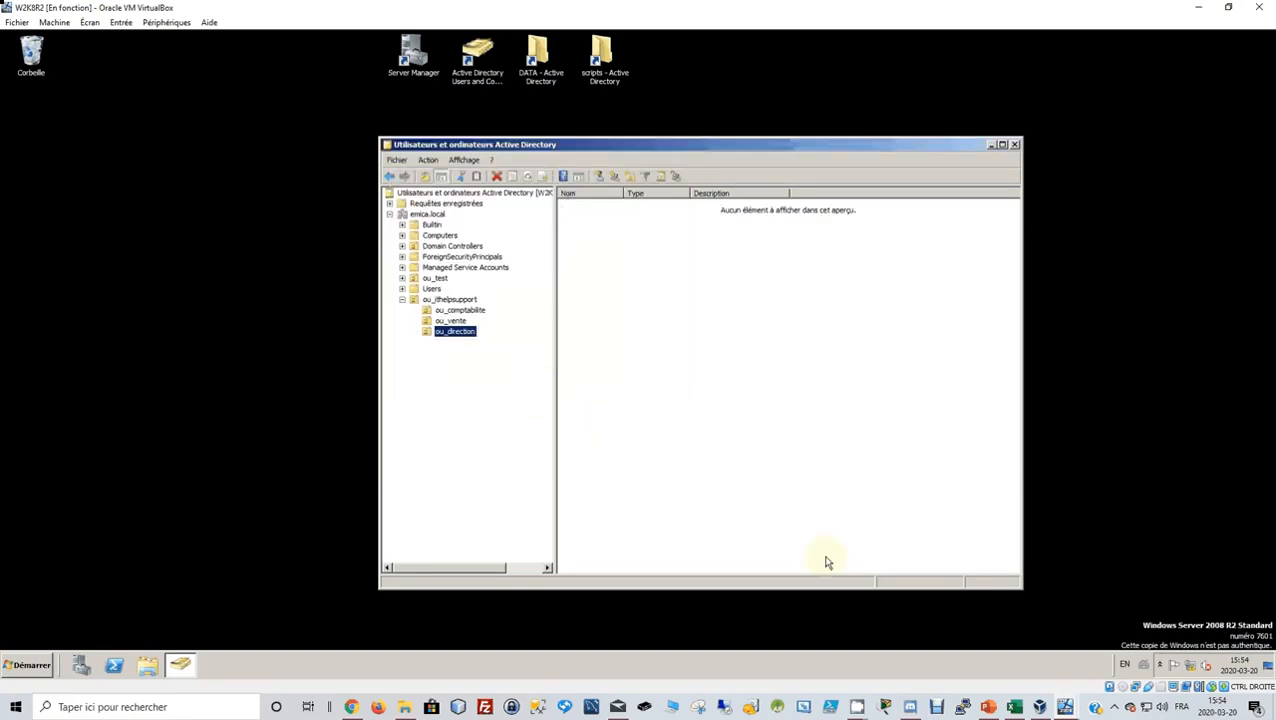
pyautogui.click(1014, 707)
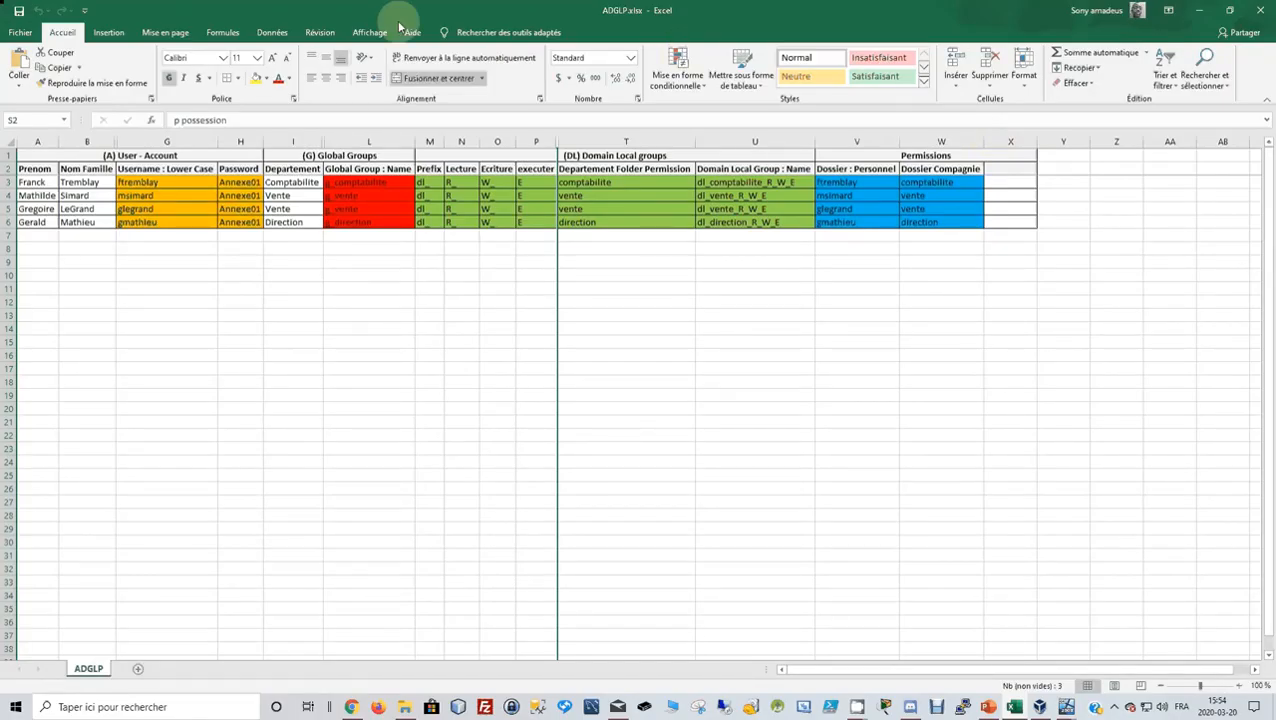
# Restore the ADGLP.xlsx Excel window down and return to the Active Directory console.
pyautogui.moveTo(399, 25); pyautogui.dragTo(699, 101)
pyautogui.click(762, 413)
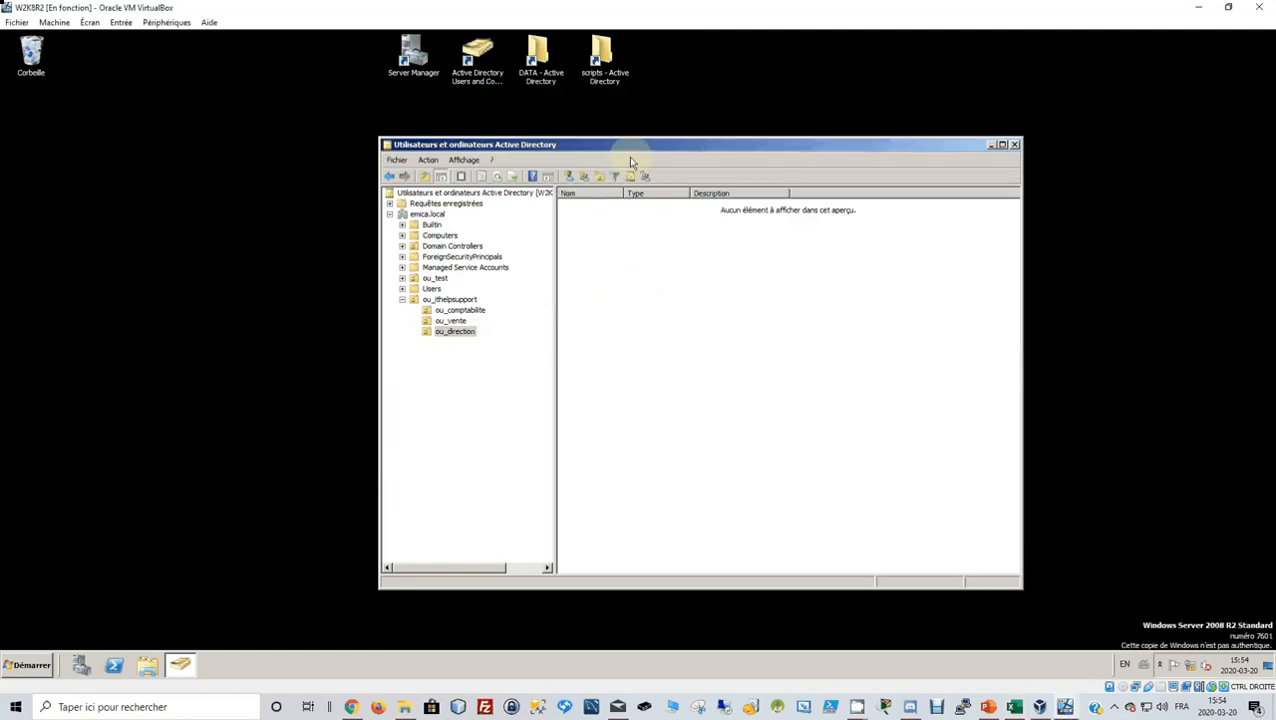
# Move the console lower, check group names in ADGLP.xlsx, then open ou_comptabilite.
pyautogui.moveTo(630, 152); pyautogui.dragTo(643, 204)
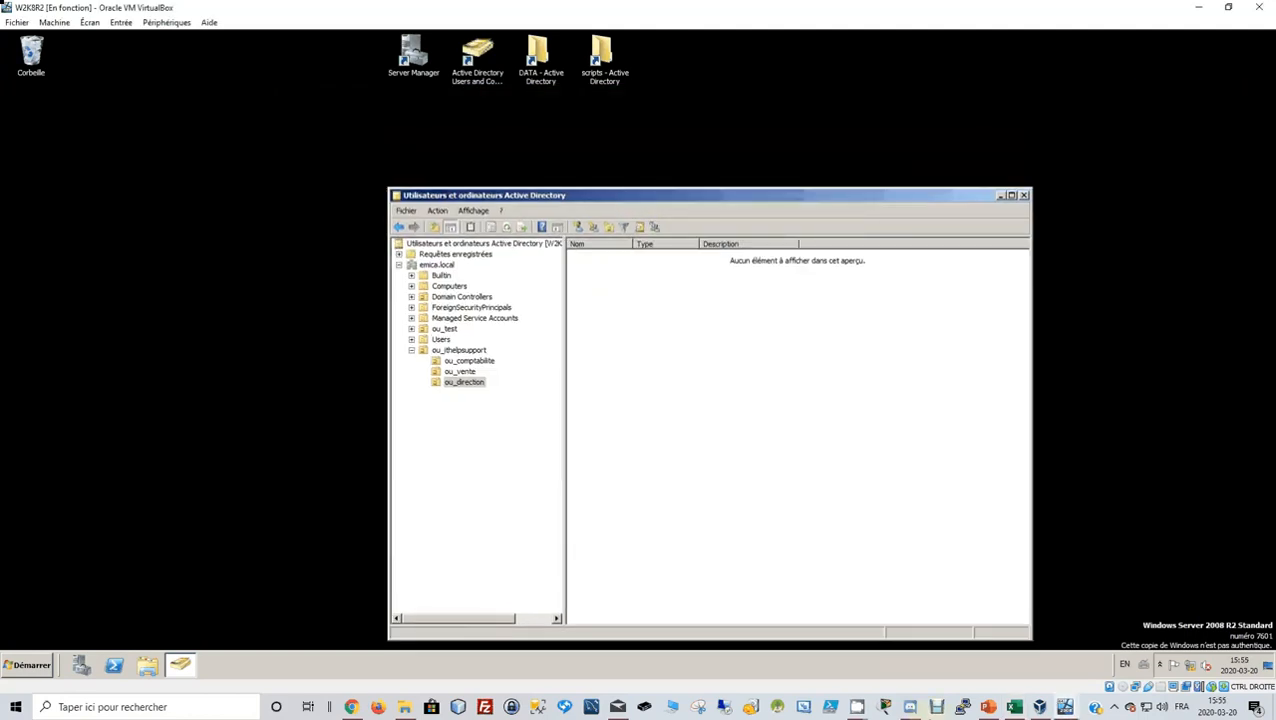
pyautogui.click(1014, 707)
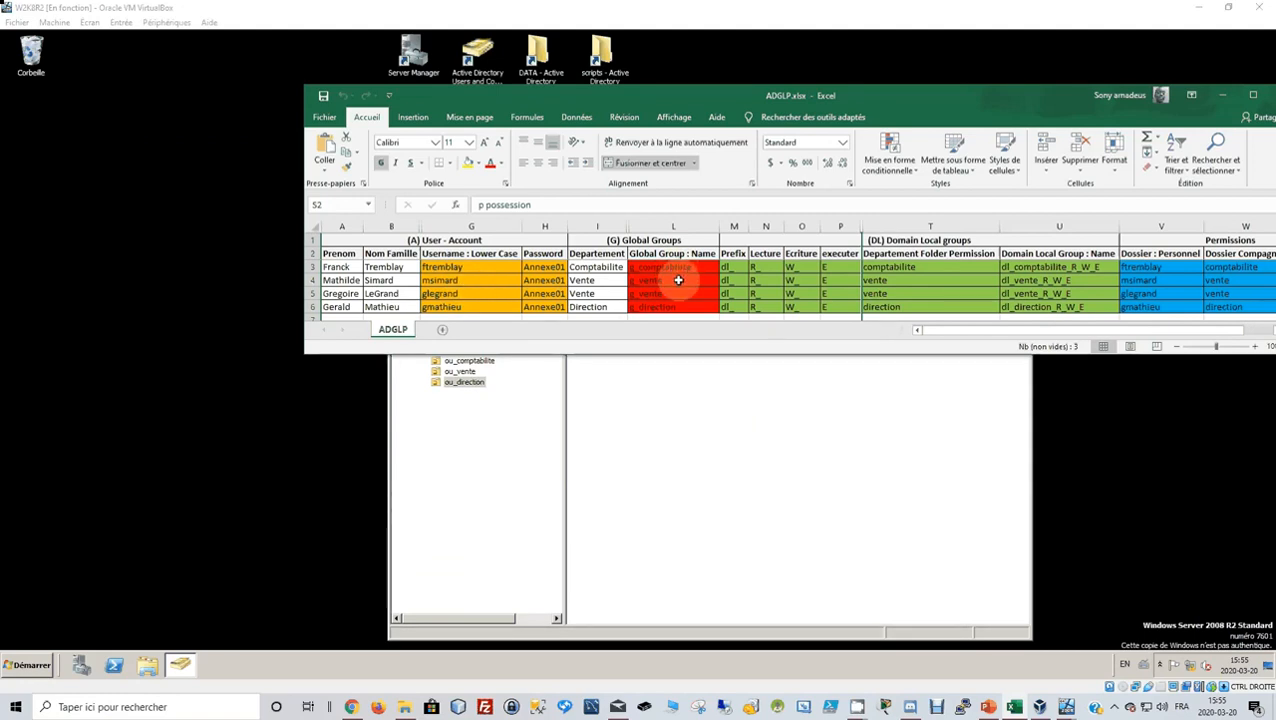
pyautogui.click(629, 407)
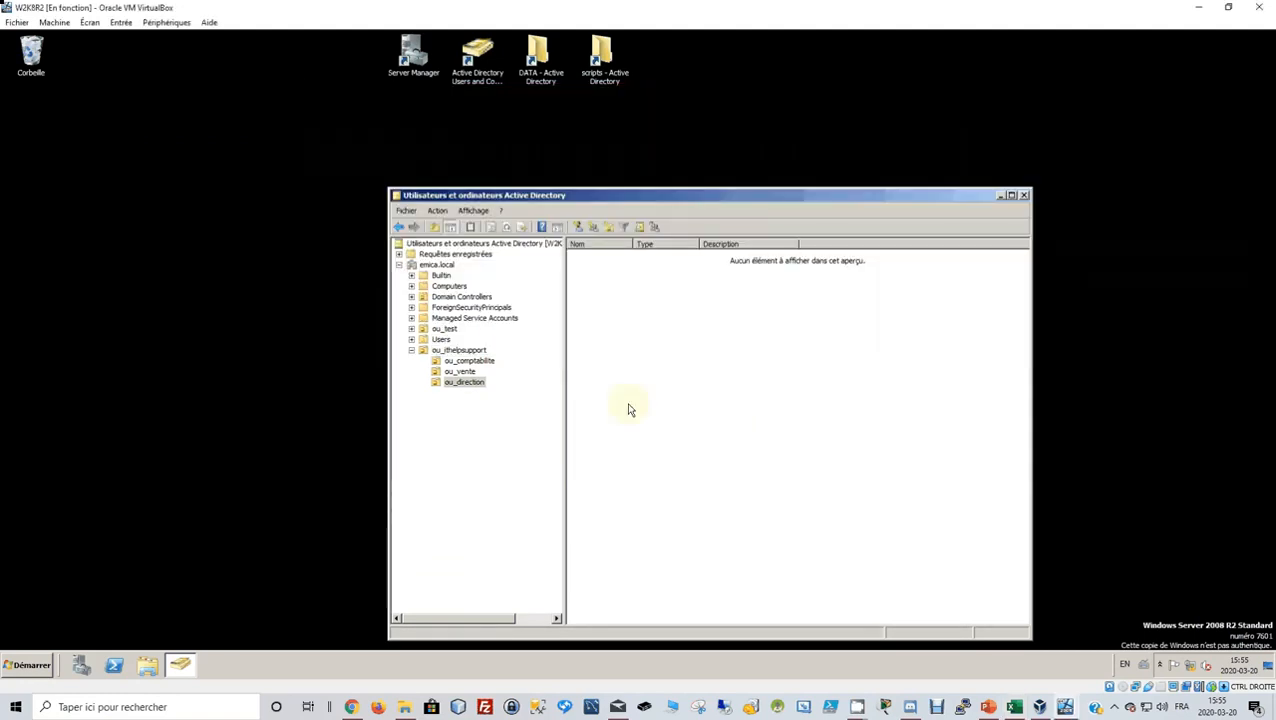
pyautogui.click(482, 363)
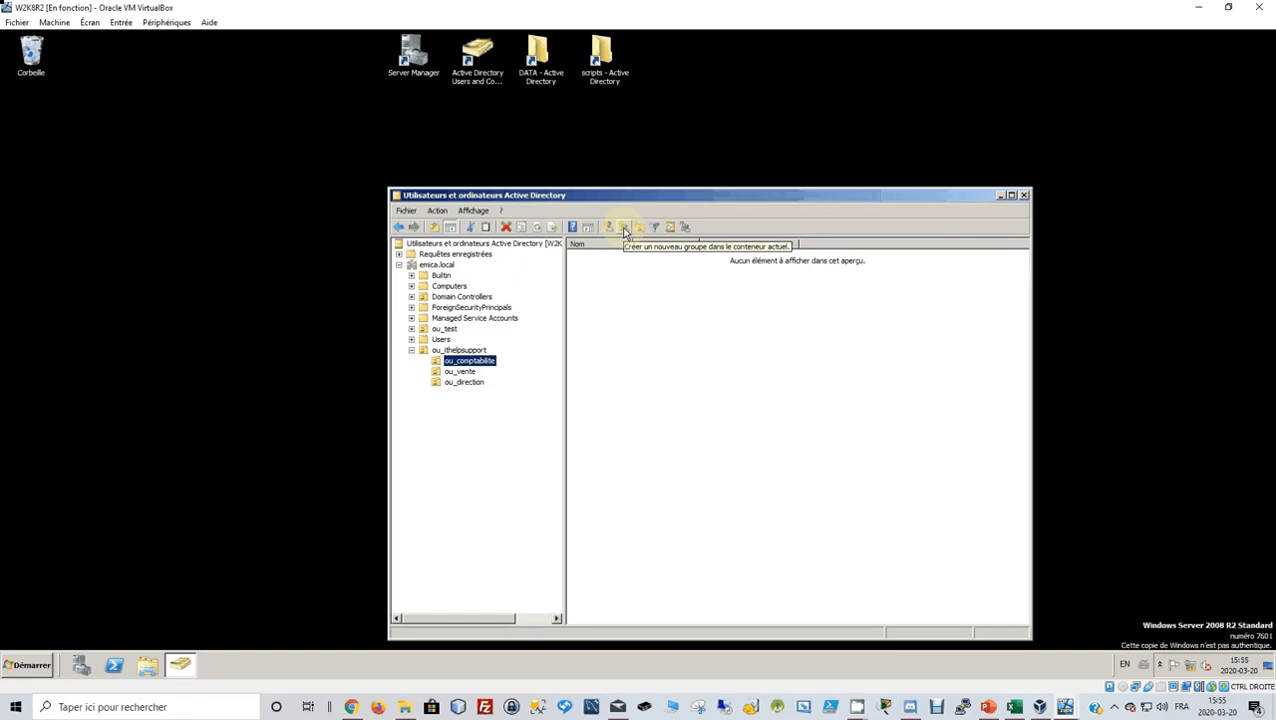
# Create a domain-local security group named g_comptabilite in ou_comptabilite.
pyautogui.rightClick(480, 367)
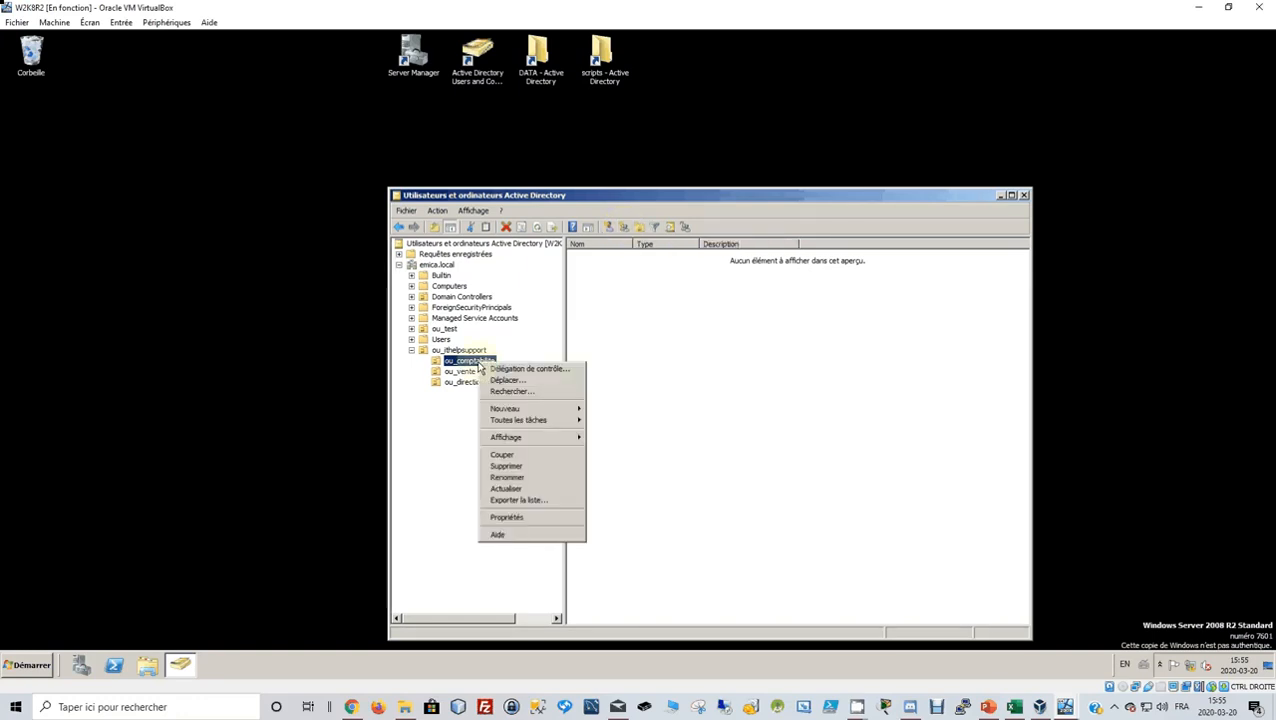
pyautogui.moveTo(527, 412)
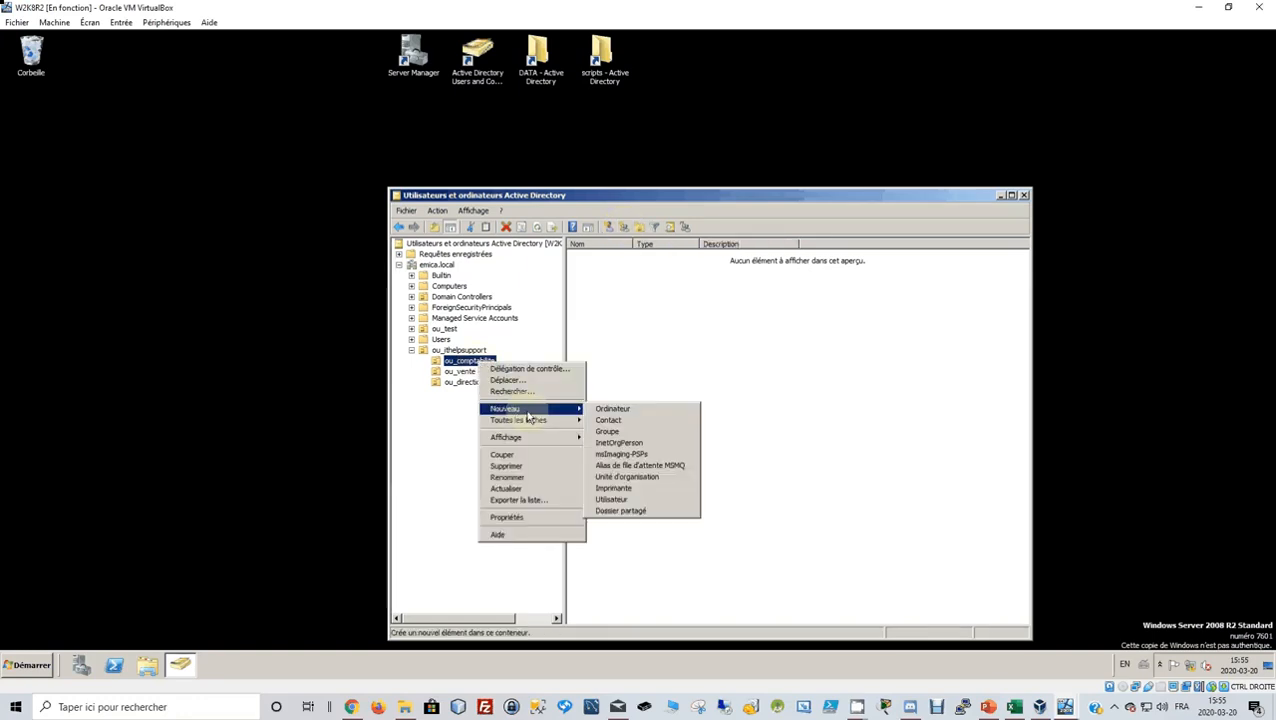
pyautogui.click(634, 431)
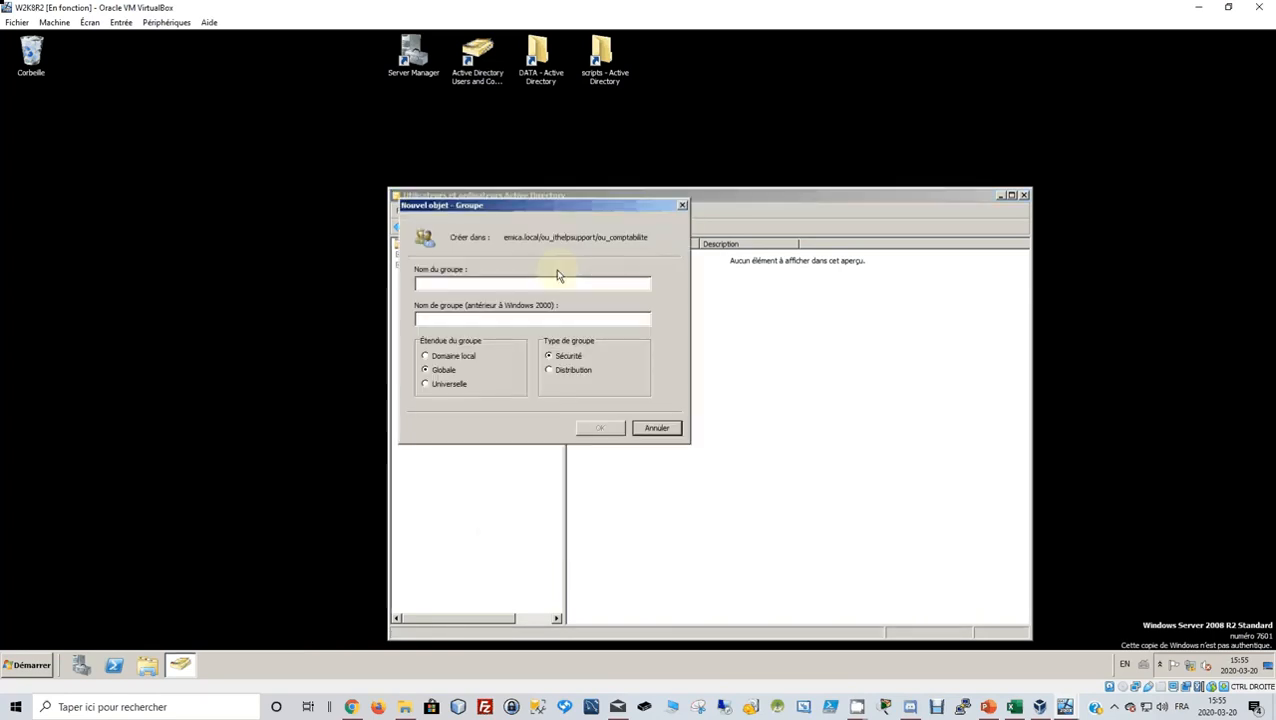
pyautogui.moveTo(565, 206); pyautogui.dragTo(752, 222)
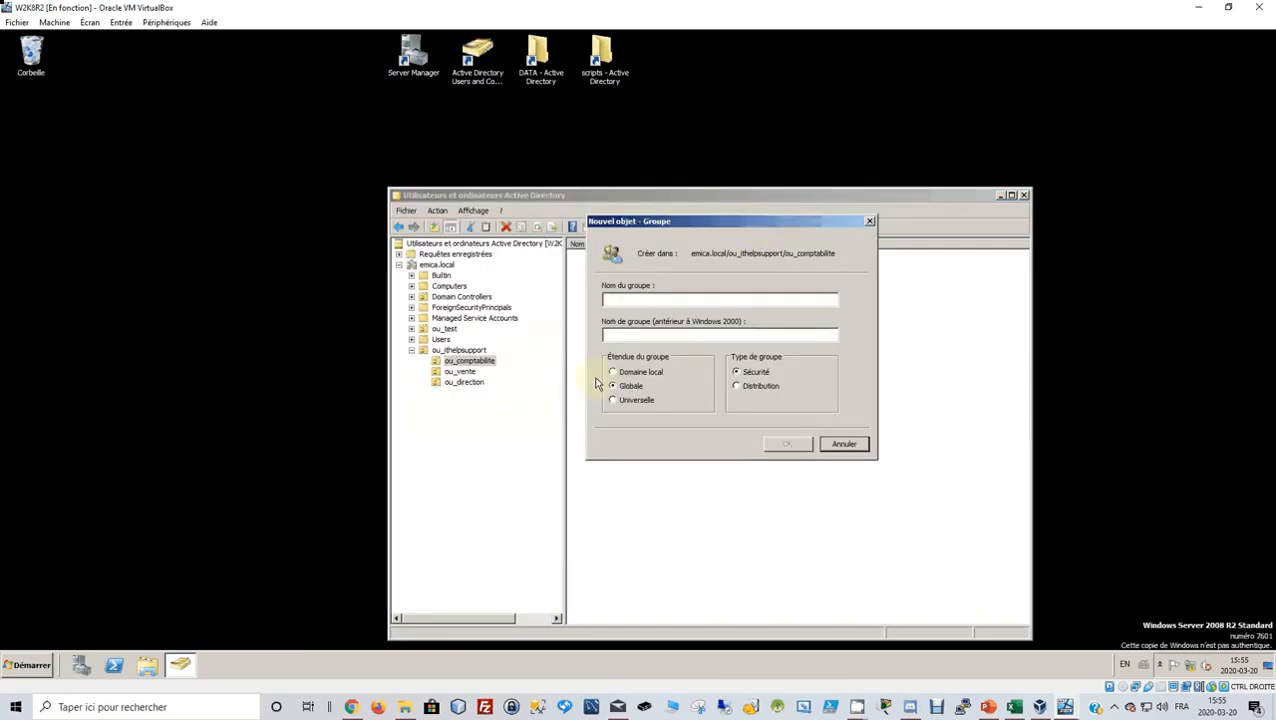
pyautogui.click(613, 373)
pyautogui.click(641, 300)
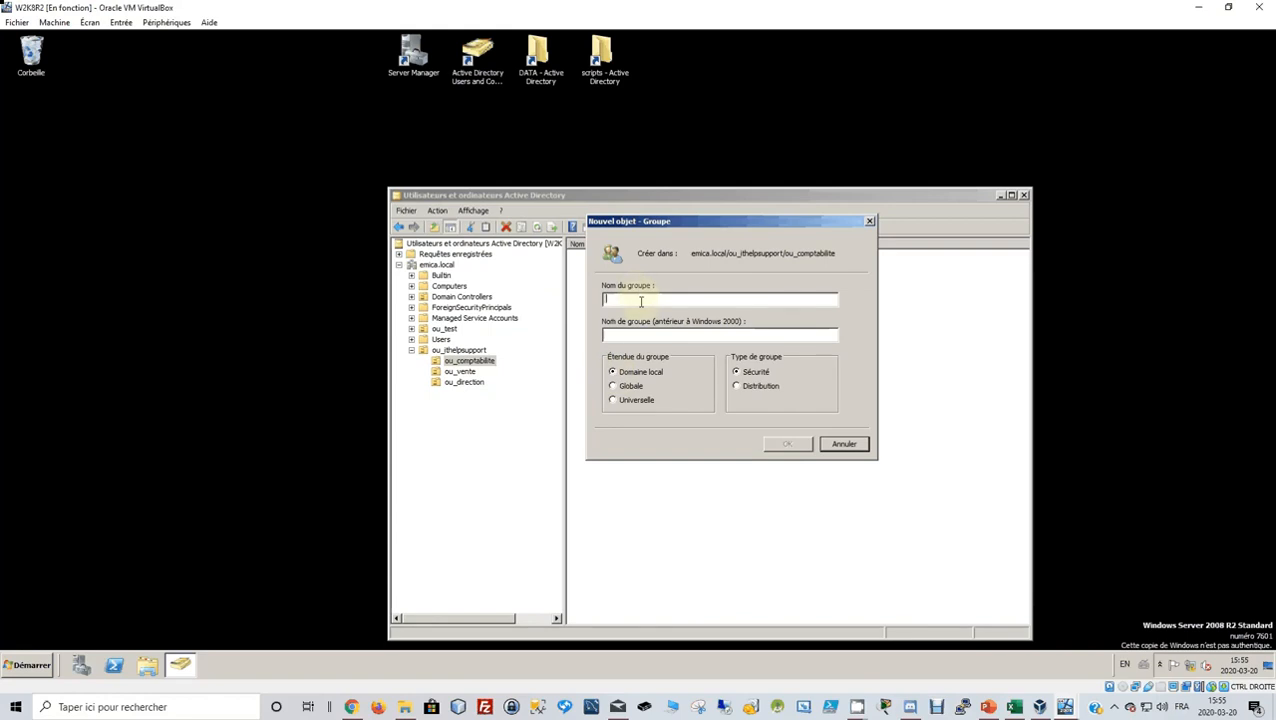
pyautogui.write('g')
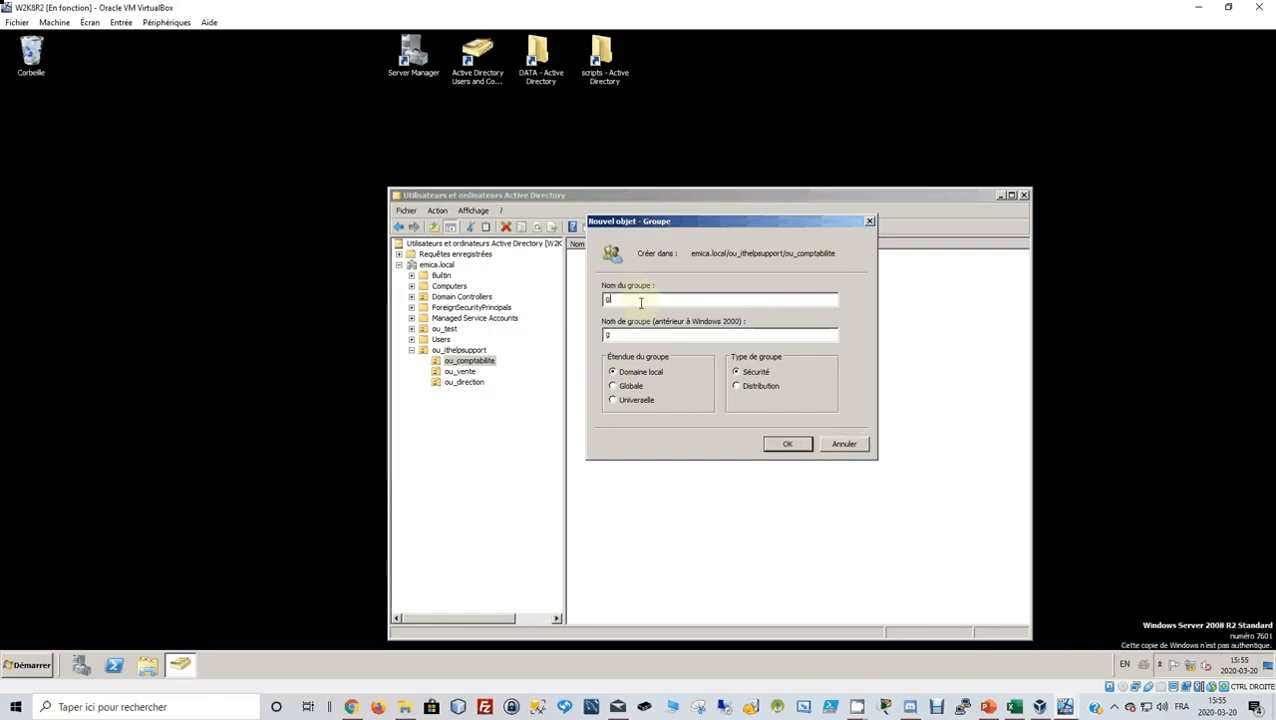
pyautogui.write('_')
pyautogui.write('c')
pyautogui.write('omp')
pyautogui.write('ta')
pyautogui.write('bl')
pyautogui.write('lite')
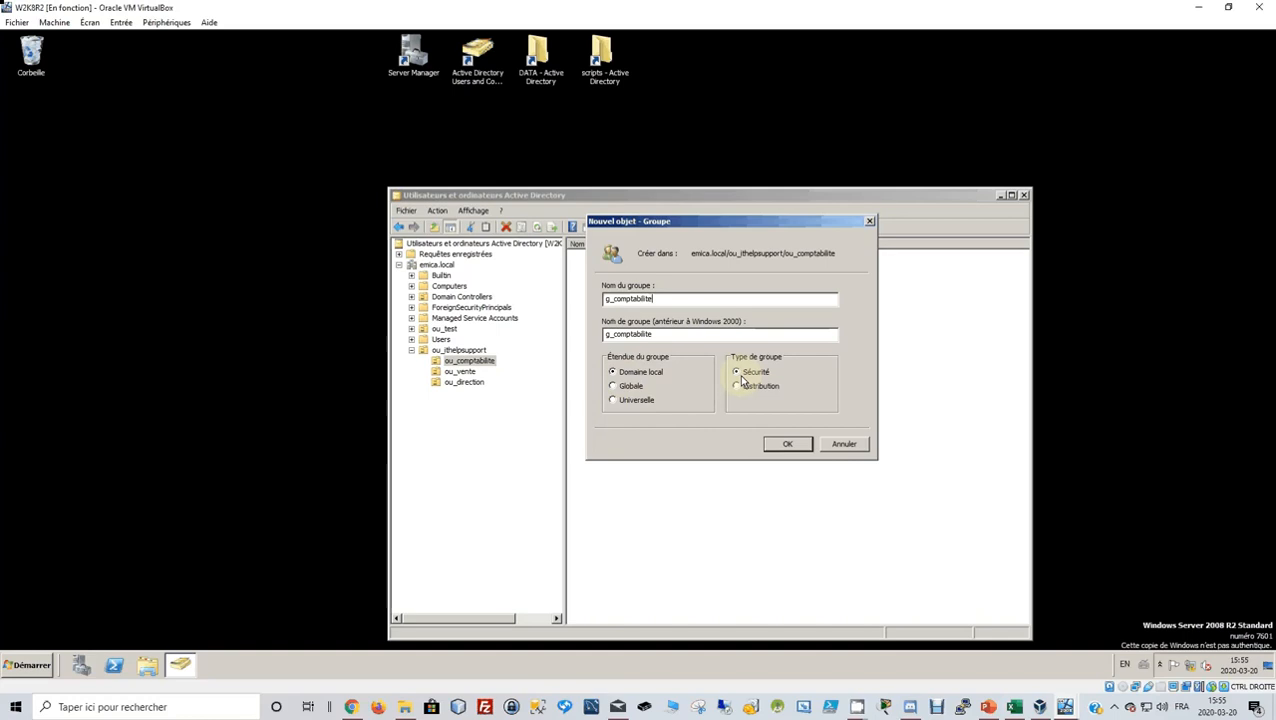
pyautogui.click(791, 446)
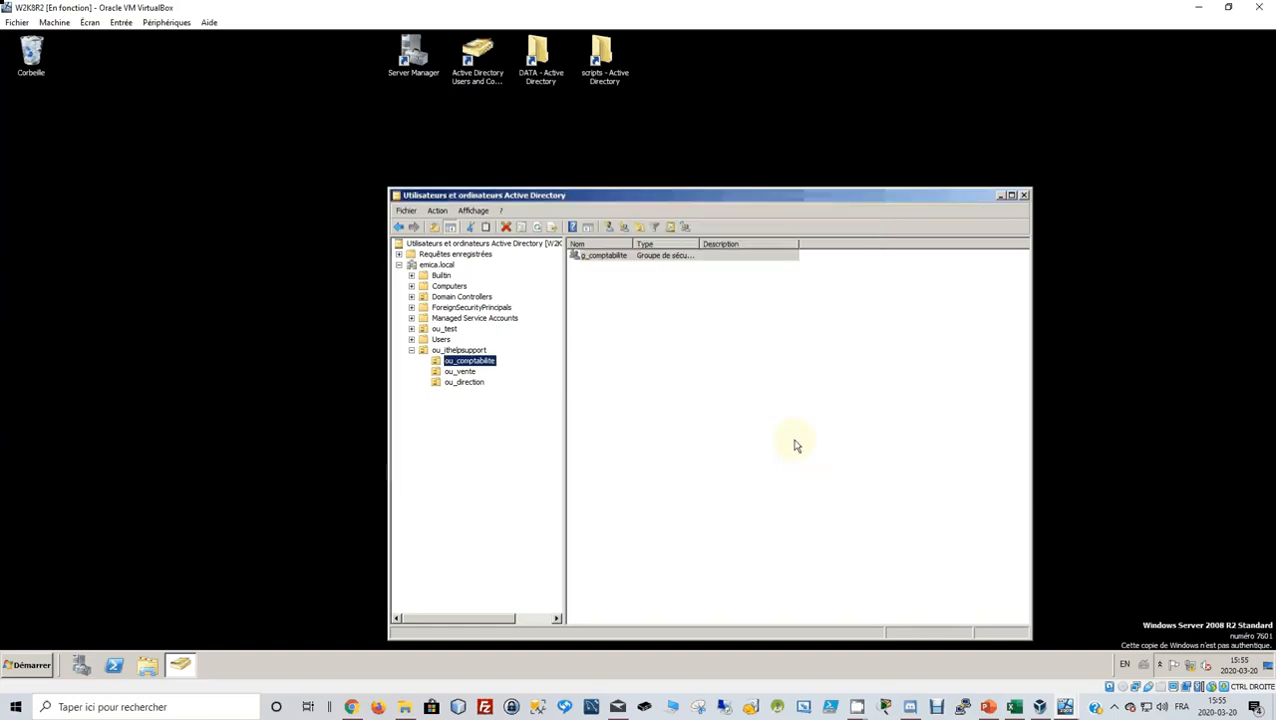
# Show users, groups and computers as containers, and expand ou_ithelpsupport and ou_comptabilite.
pyautogui.click(476, 212)
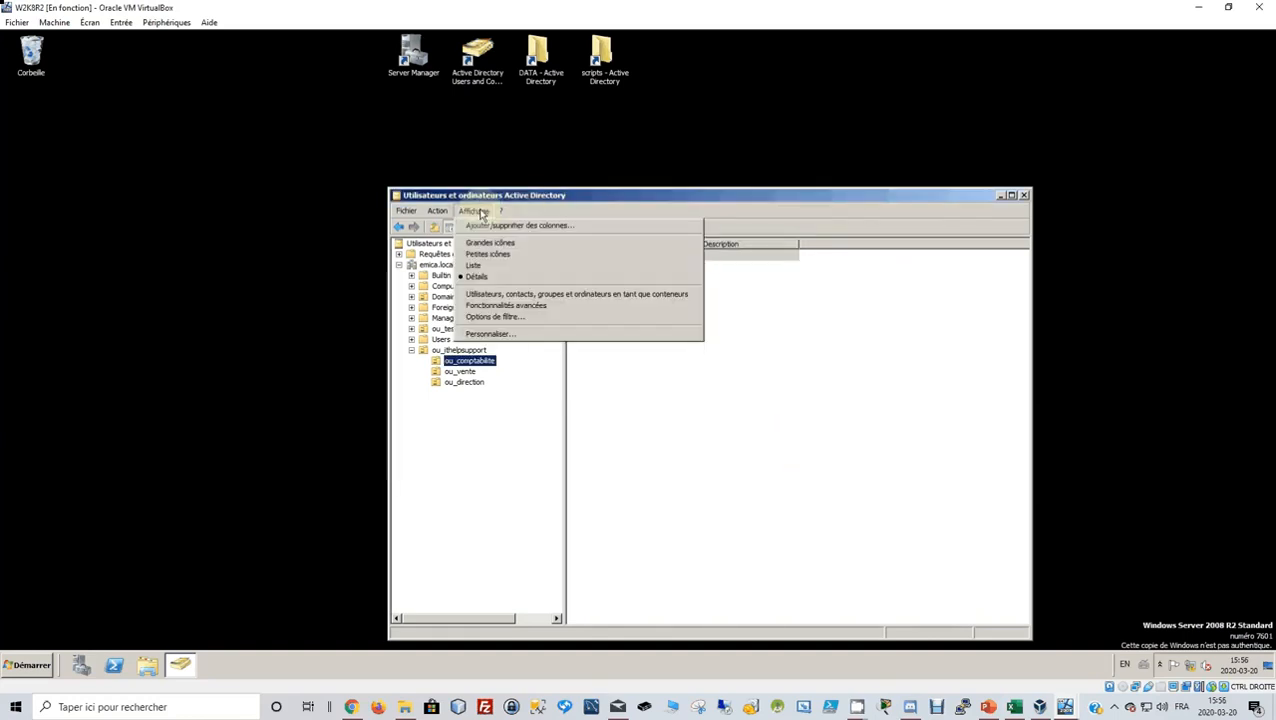
pyautogui.click(492, 295)
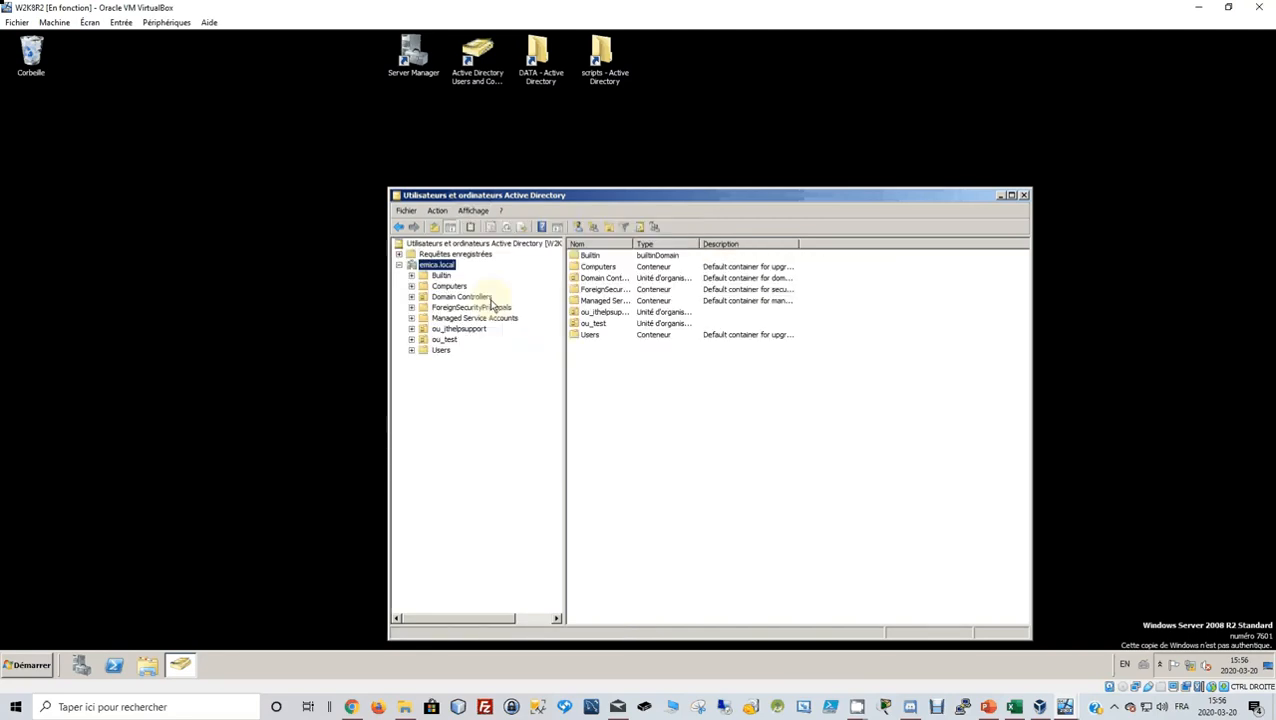
pyautogui.click(411, 330)
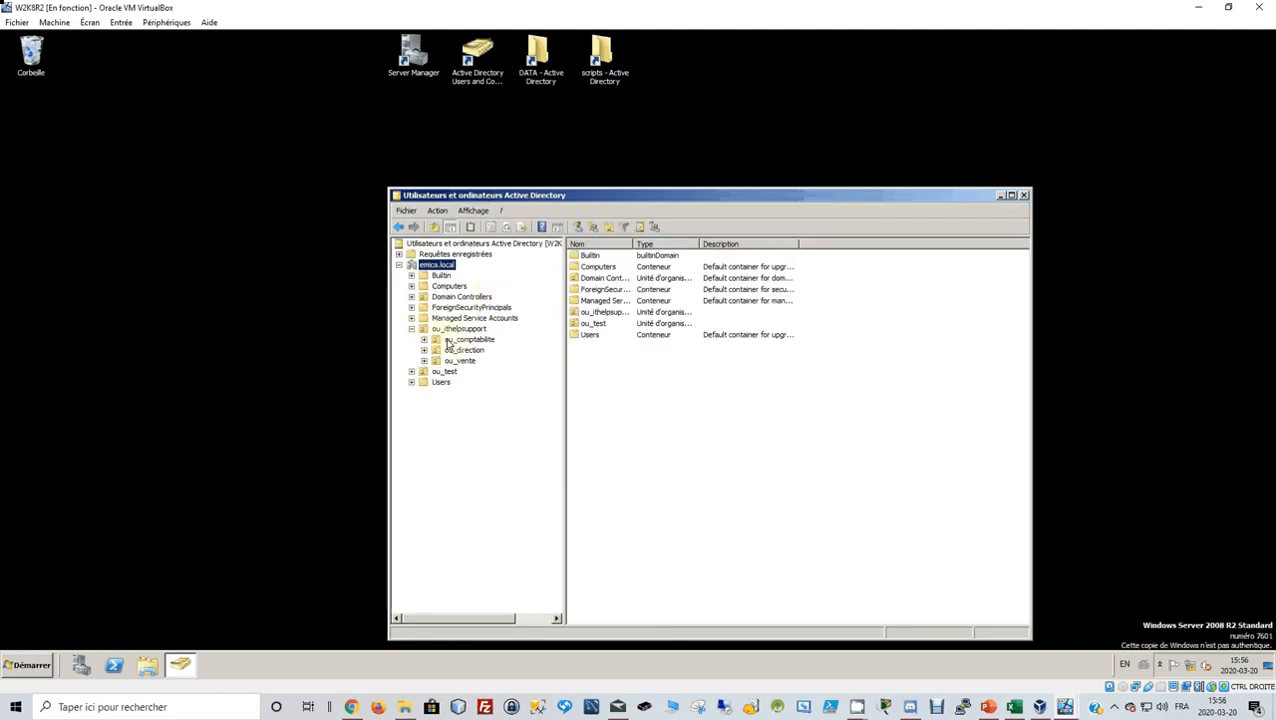
pyautogui.click(466, 340)
pyautogui.click(424, 340)
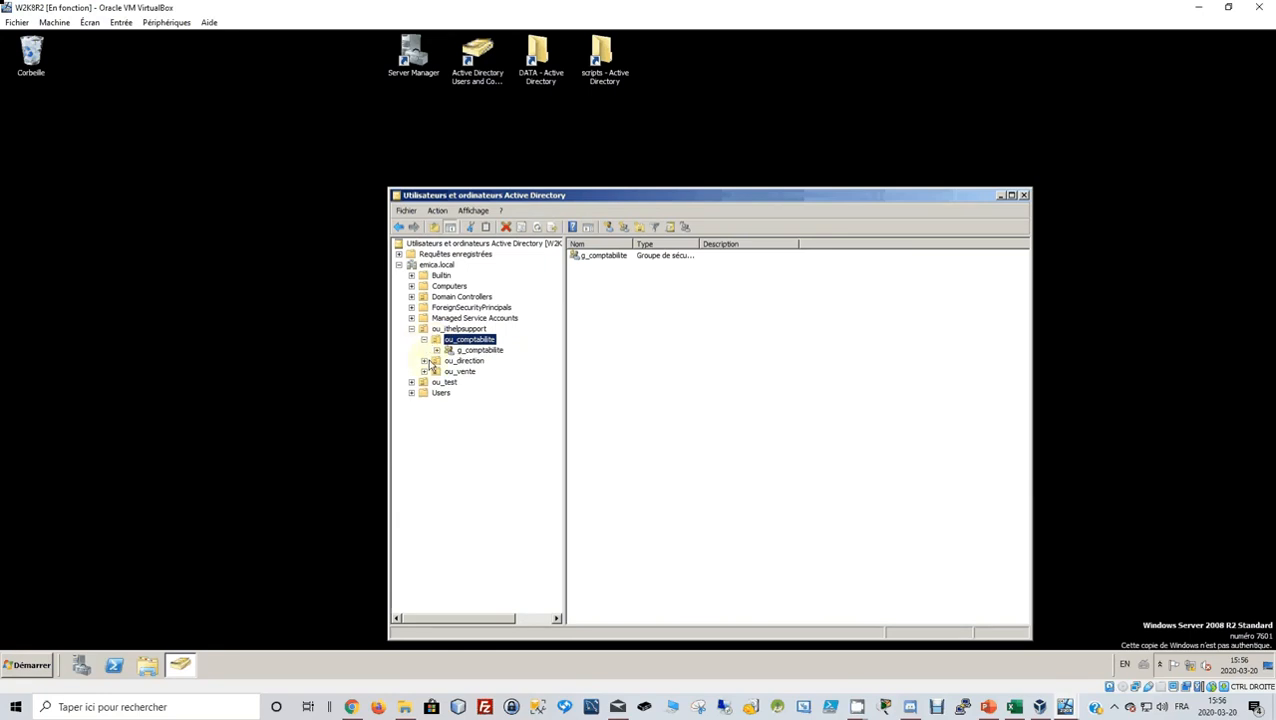
# Create a domain-local security group named g_direction inside ou_direction.
pyautogui.click(463, 361)
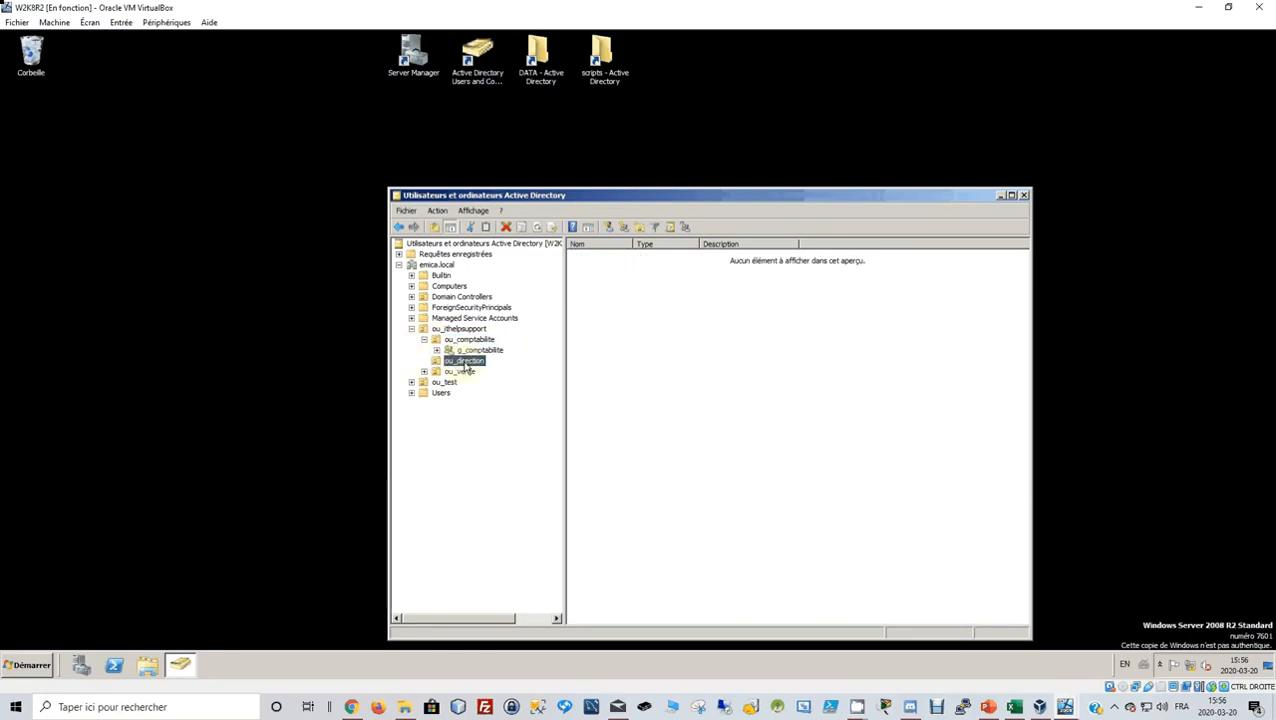
pyautogui.rightClick(466, 367)
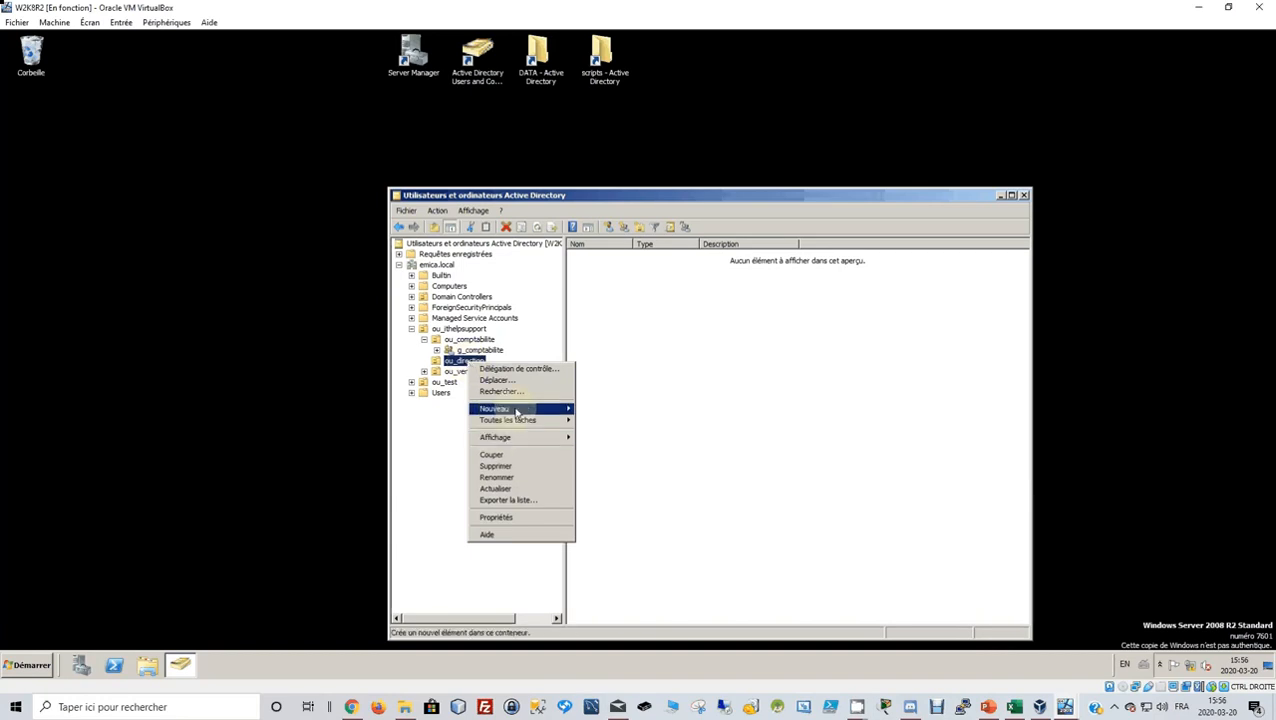
pyautogui.moveTo(545, 409)
pyautogui.click(597, 431)
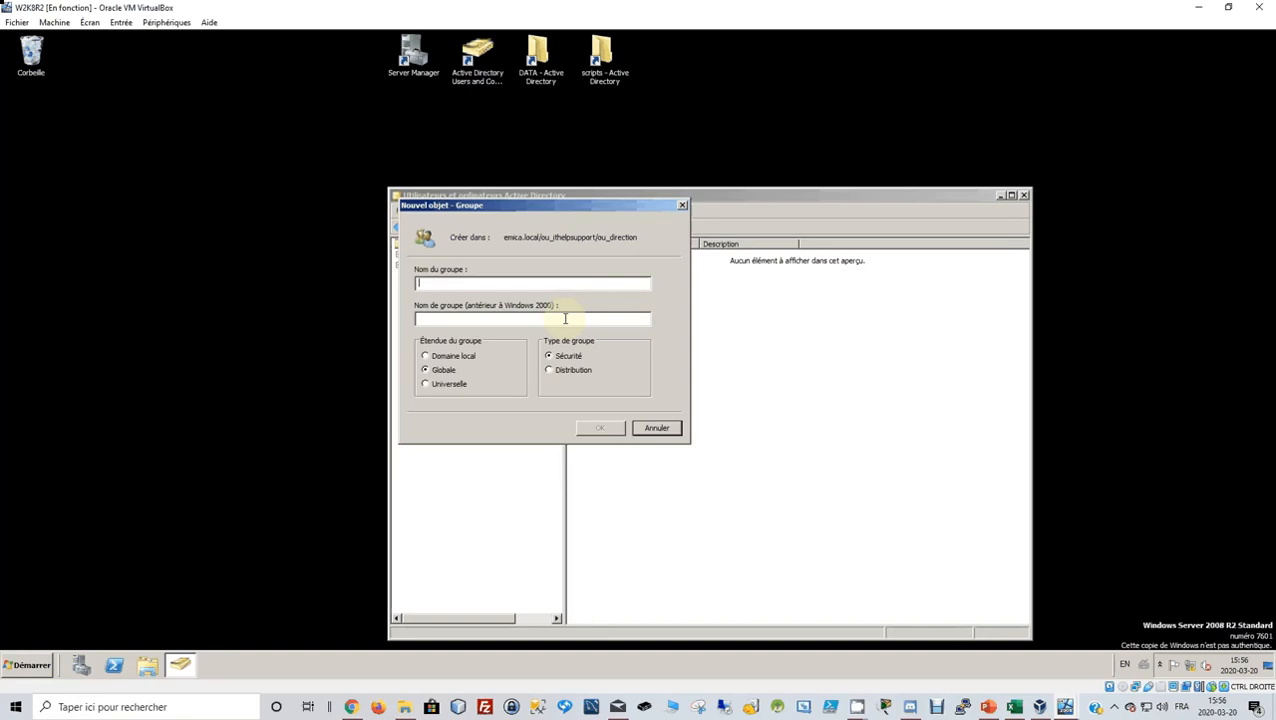
pyautogui.write('g_dir')
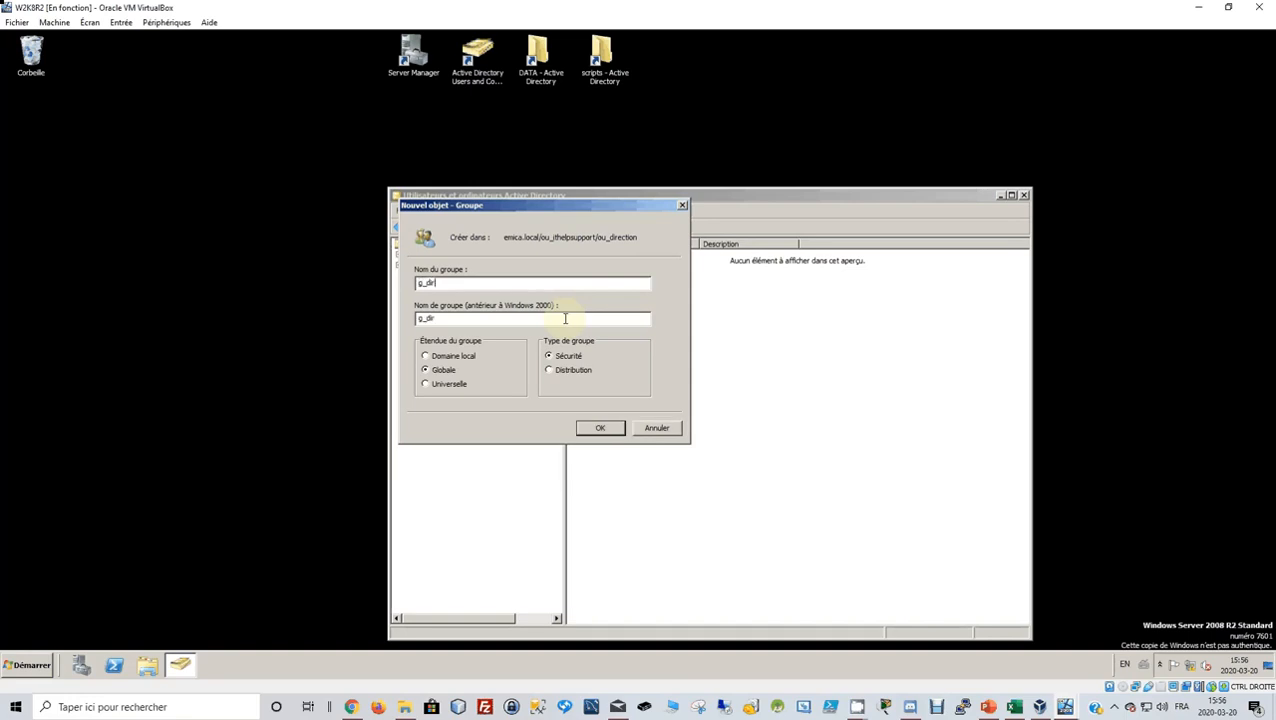
pyautogui.write('ection')
pyautogui.click(428, 356)
pyautogui.click(583, 427)
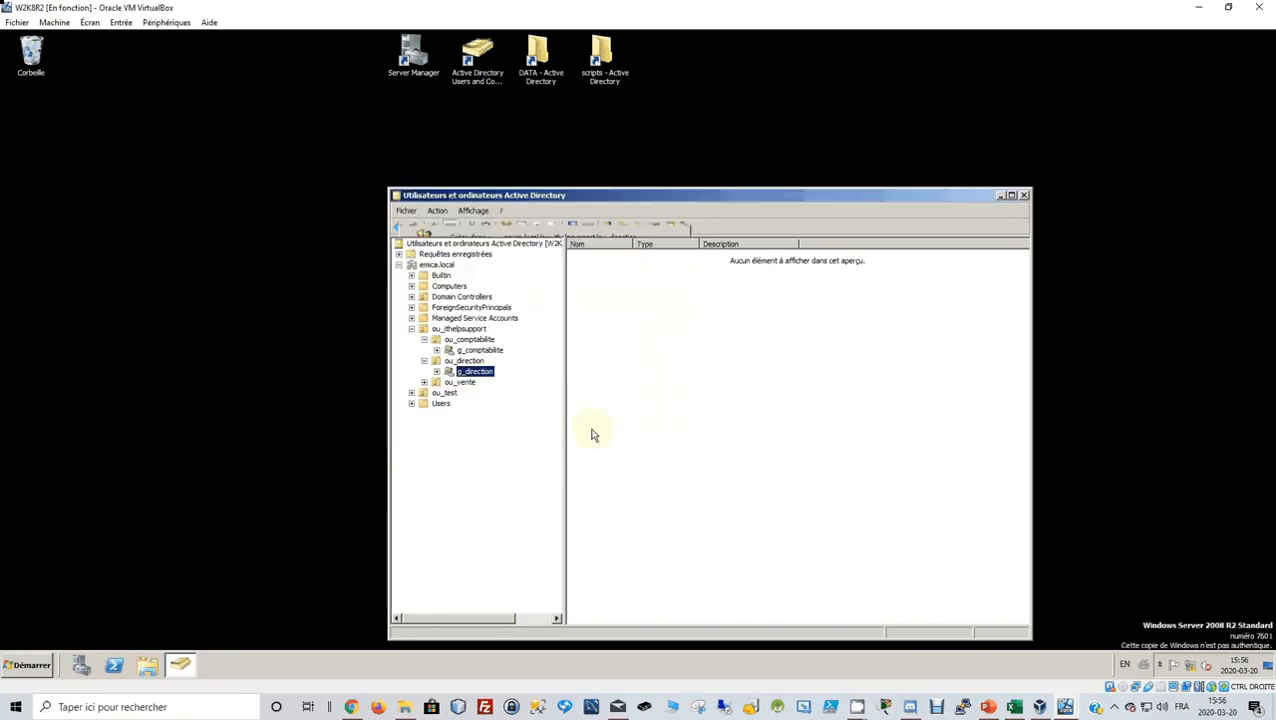
pyautogui.click(463, 383)
# Create the g_vente security group in ou_vente with the New Group toolbar button.
pyautogui.rightClick(468, 388)
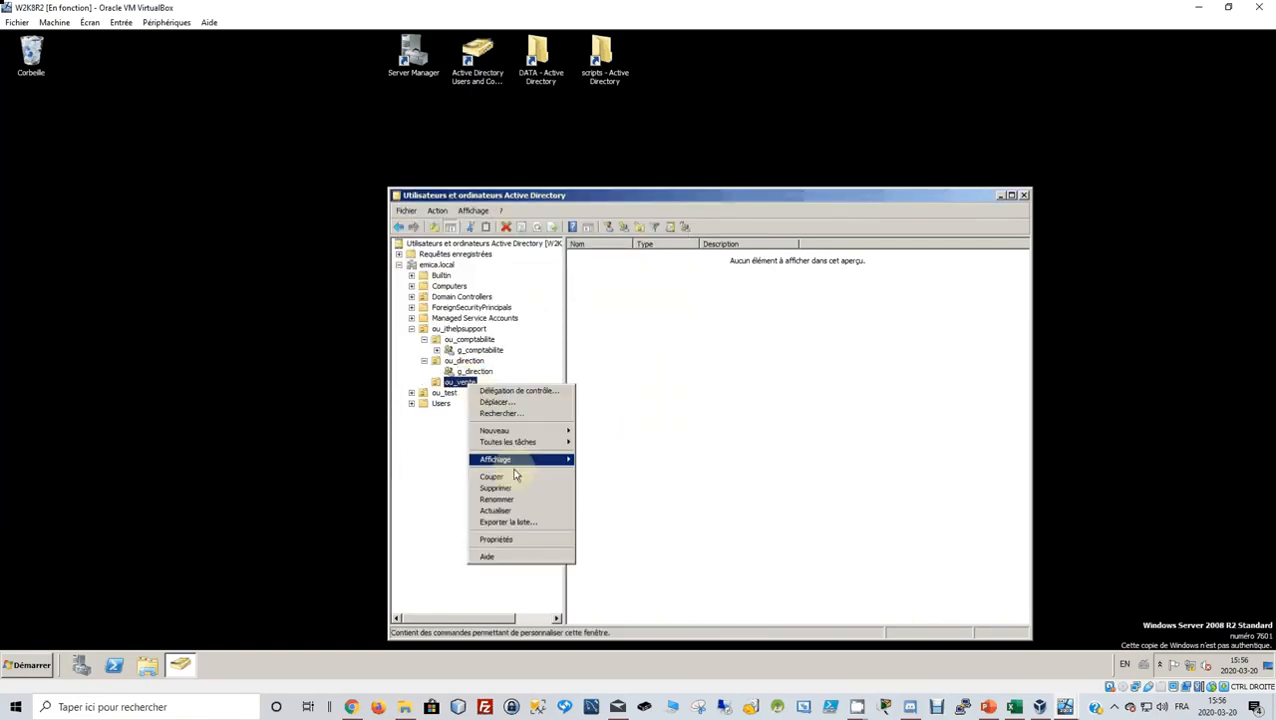
pyautogui.click(615, 267)
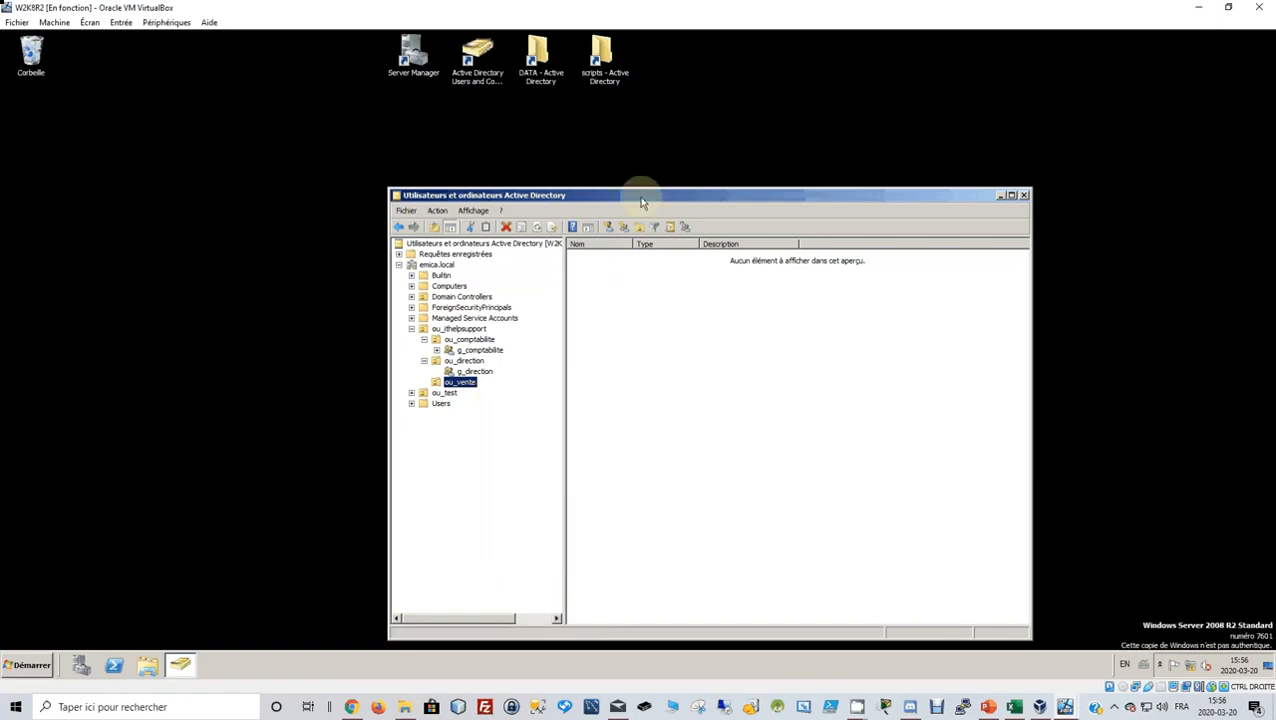
pyautogui.click(621, 227)
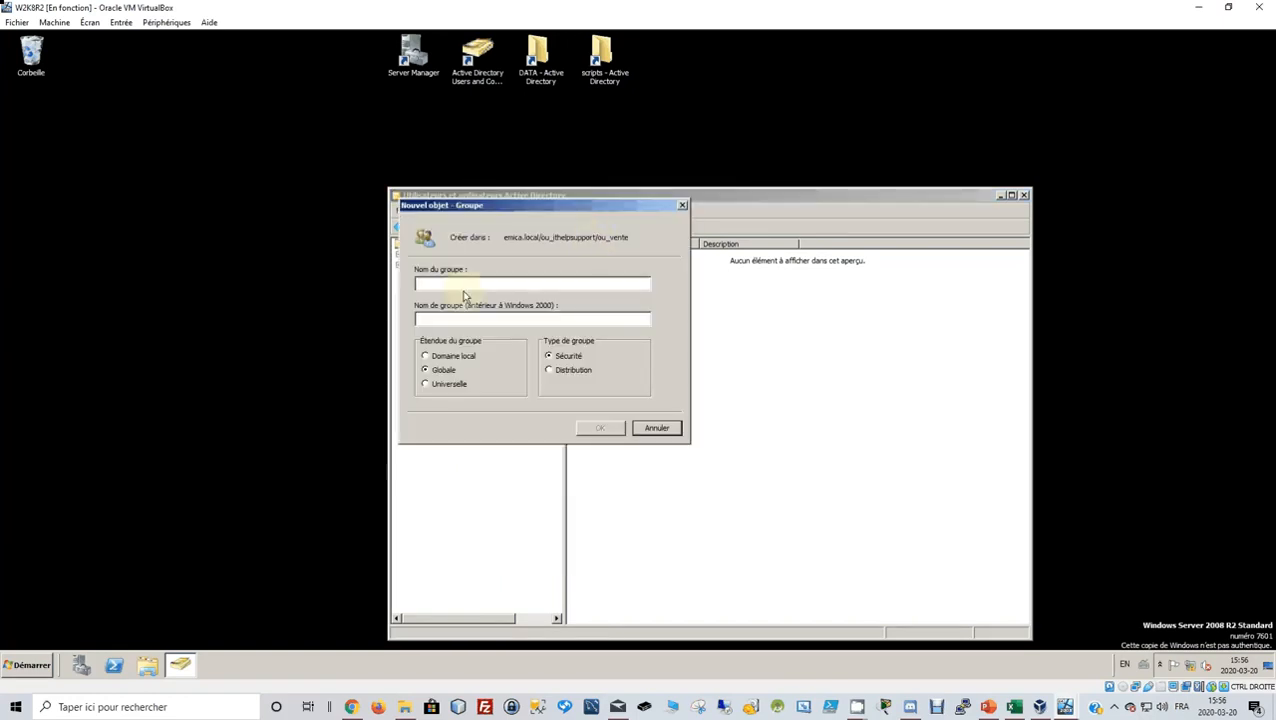
pyautogui.write('g')
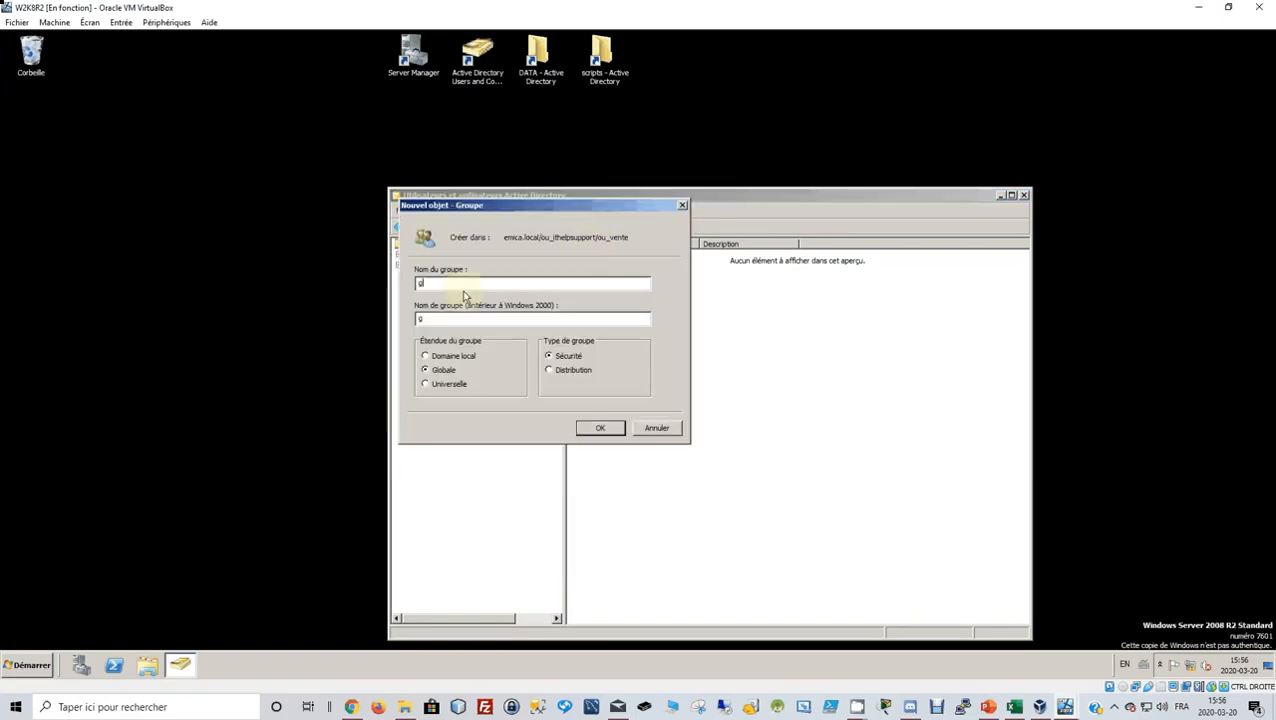
pyautogui.write('_vente')
pyautogui.click(600, 427)
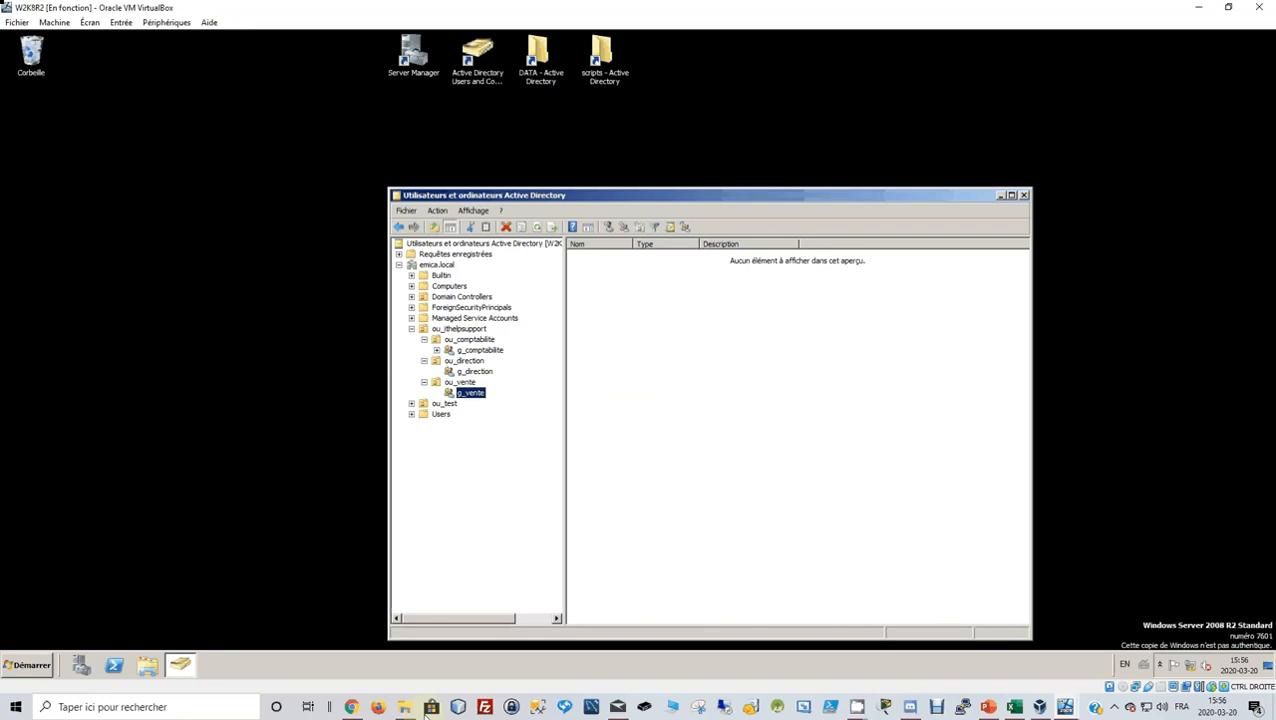
# Open the DATA folder on drive D: in Windows Explorer.
pyautogui.click(535, 52)
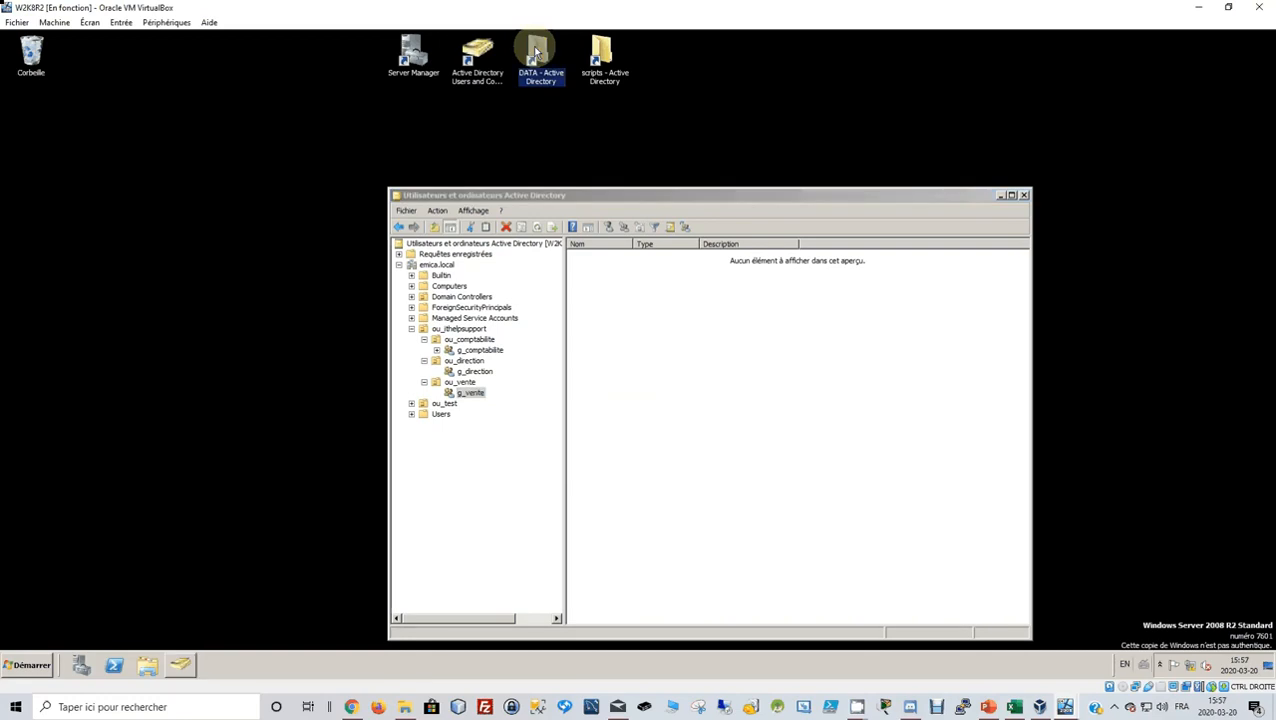
pyautogui.doubleClick(532, 46)
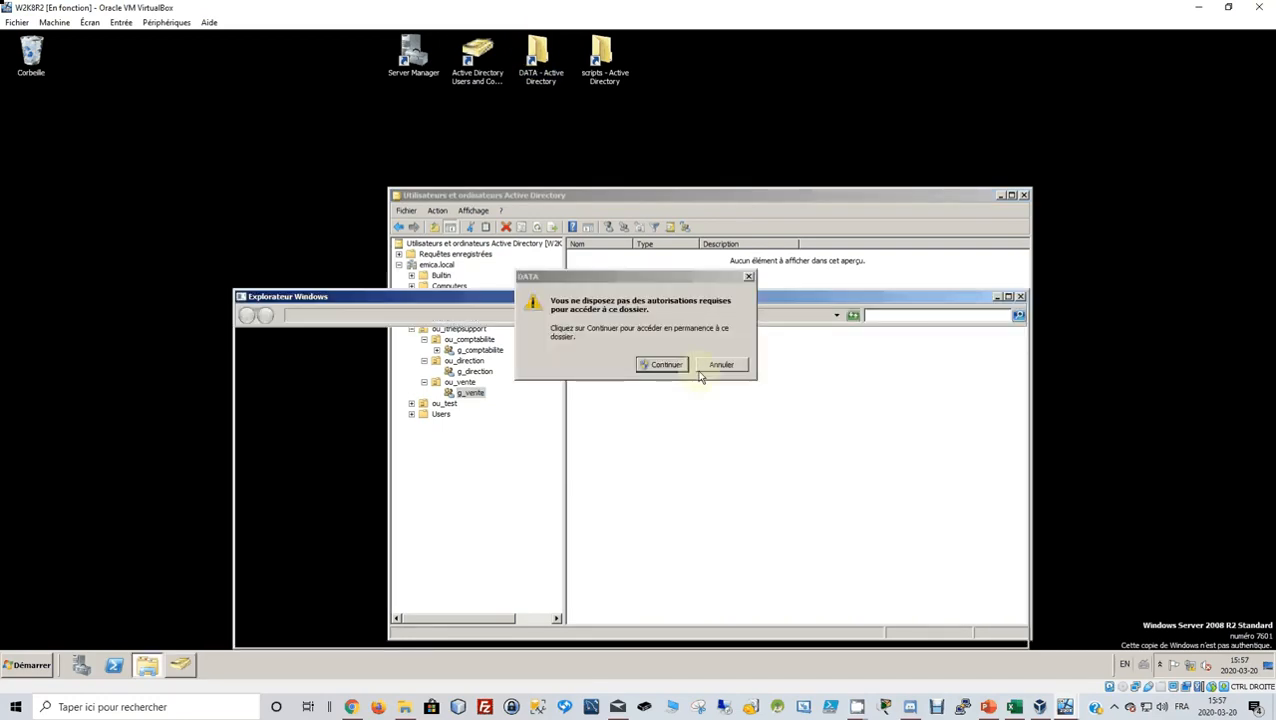
pyautogui.click(666, 366)
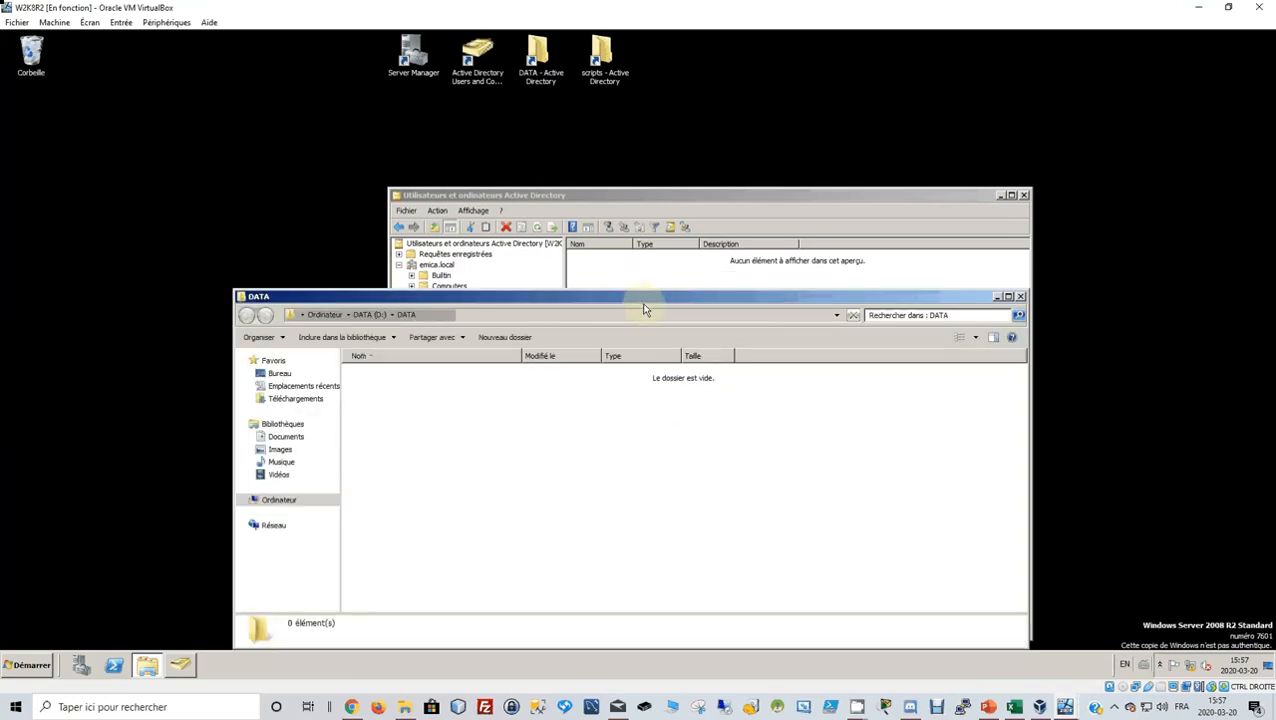
pyautogui.moveTo(644, 300); pyautogui.dragTo(845, 127)
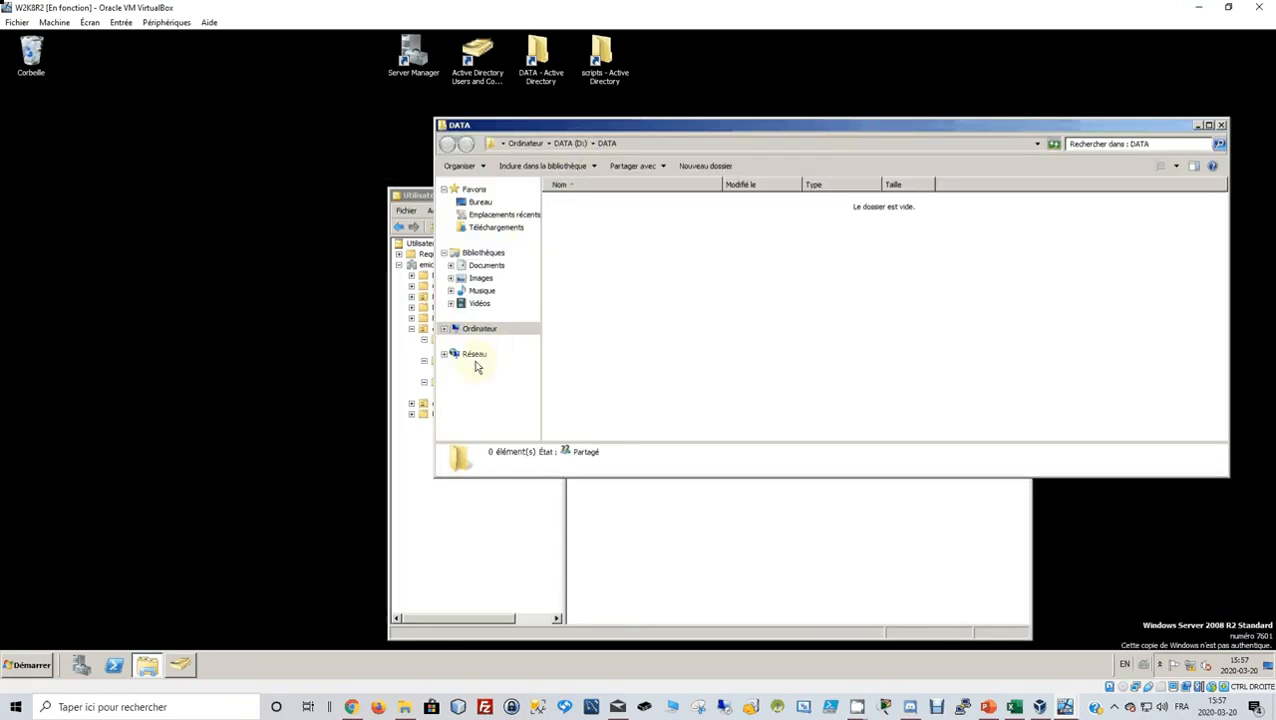
pyautogui.click(478, 331)
pyautogui.doubleClick(760, 211)
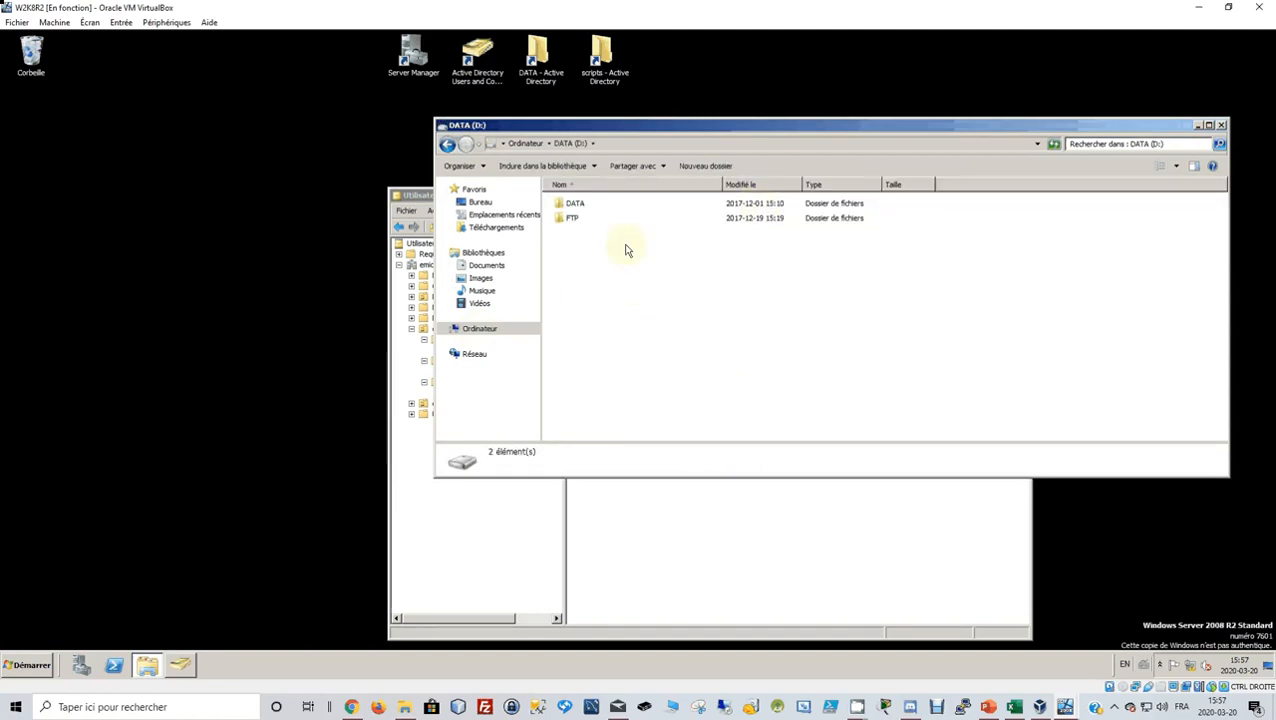
pyautogui.doubleClick(580, 206)
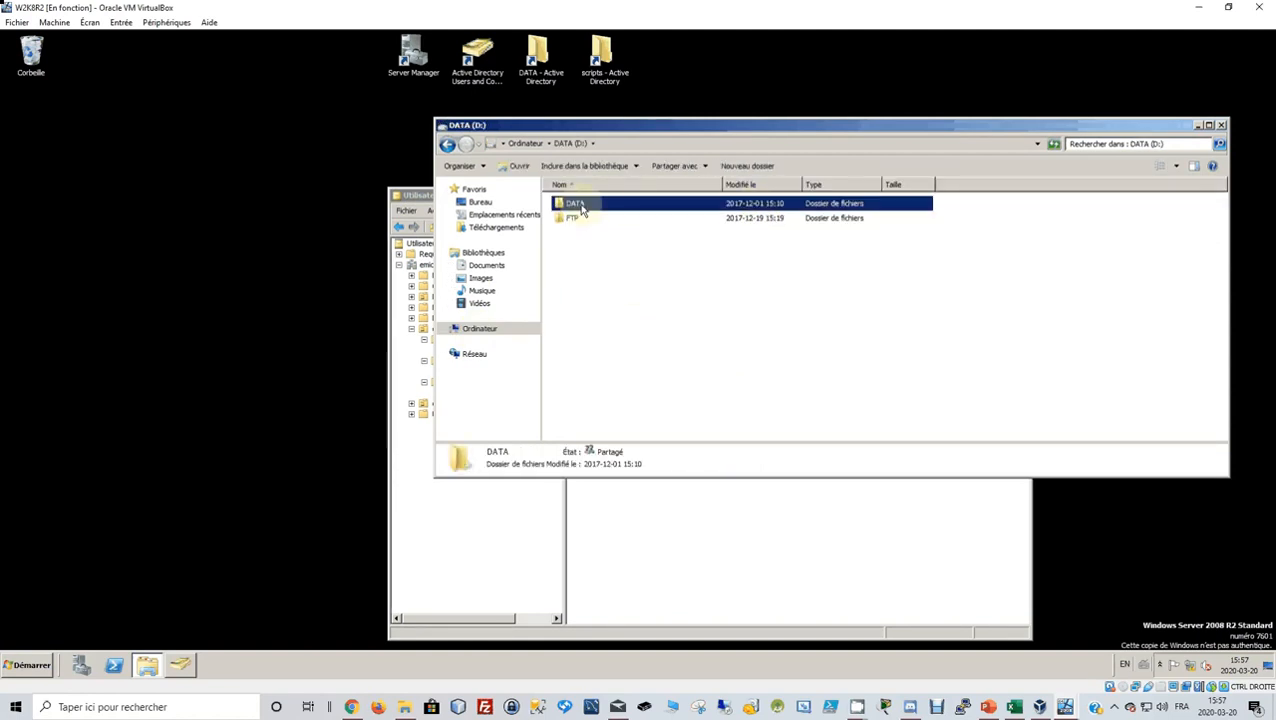
# Create a new folder named ou_ithelpsupport inside DATA.
pyautogui.rightClick(577, 232)
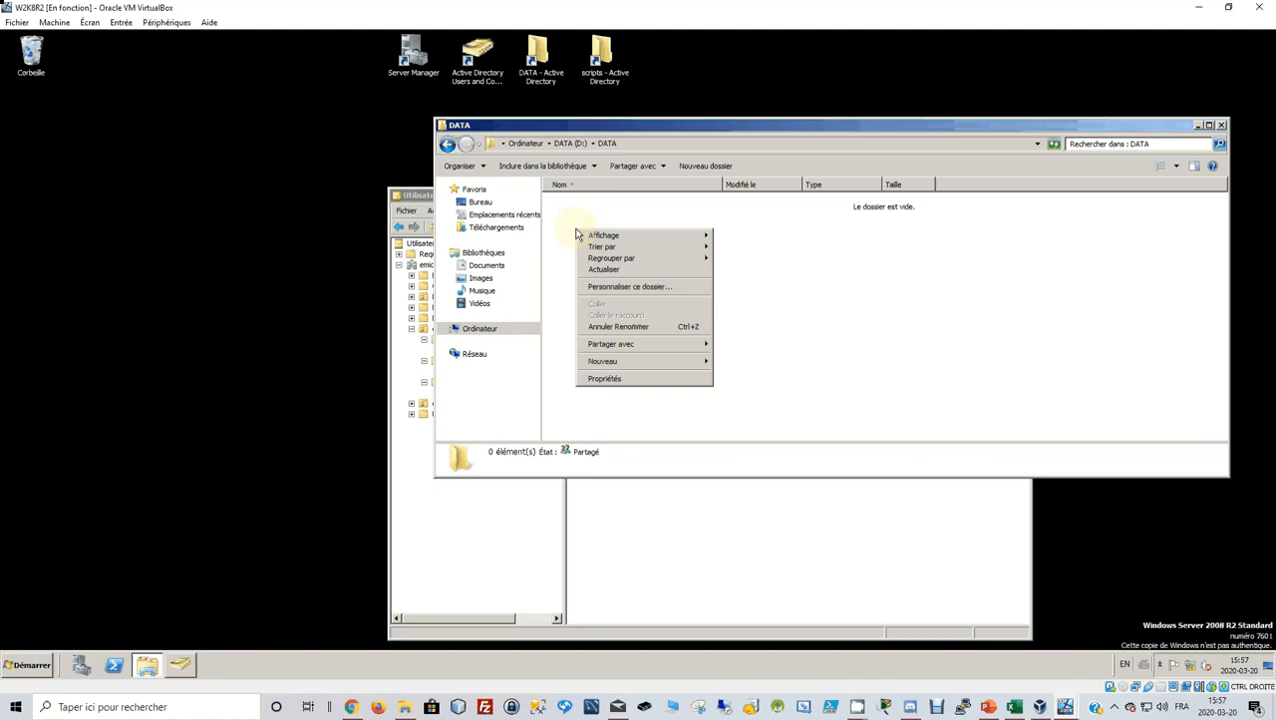
pyautogui.moveTo(610, 364)
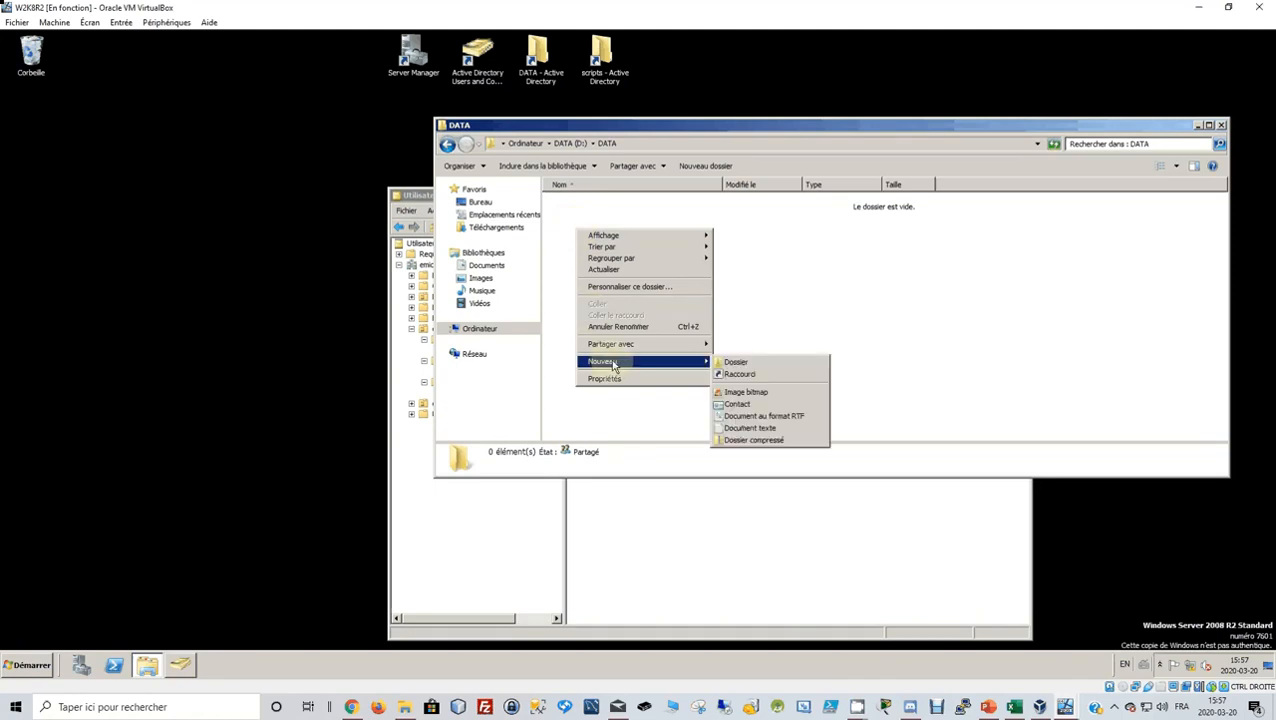
pyautogui.click(750, 364)
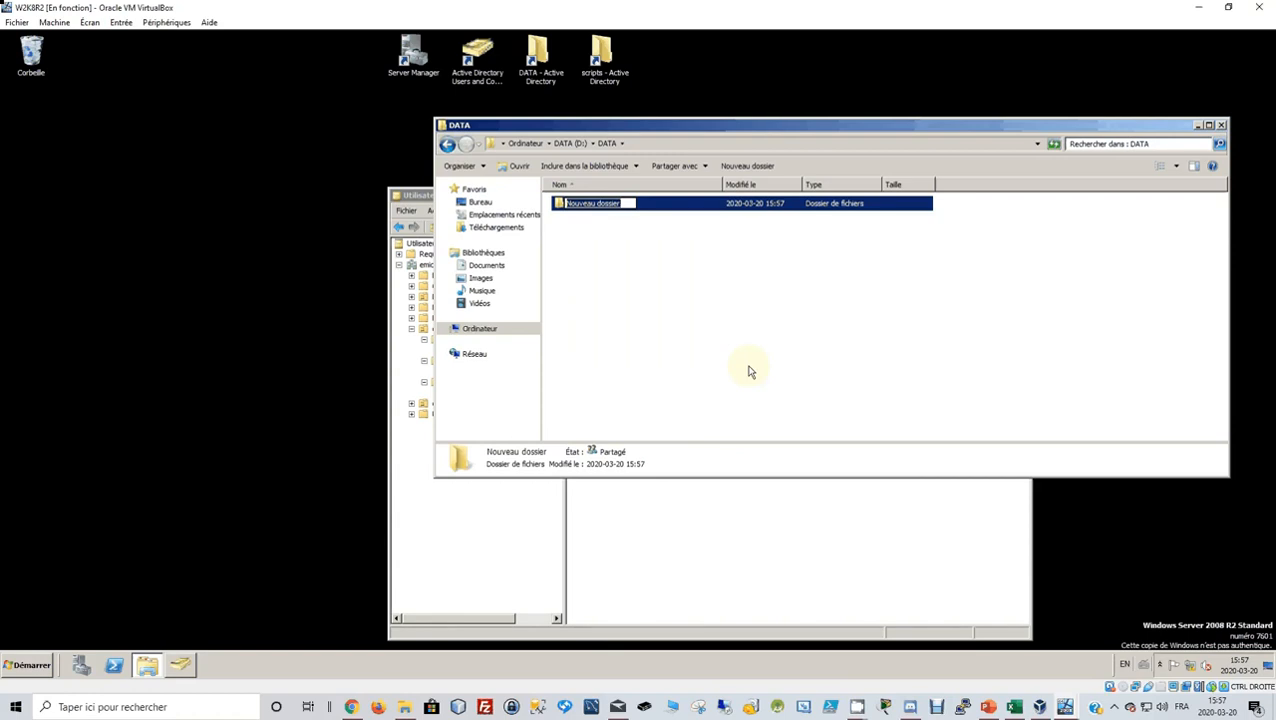
pyautogui.write('ou_ithelpsupport')
pyautogui.press('Return')
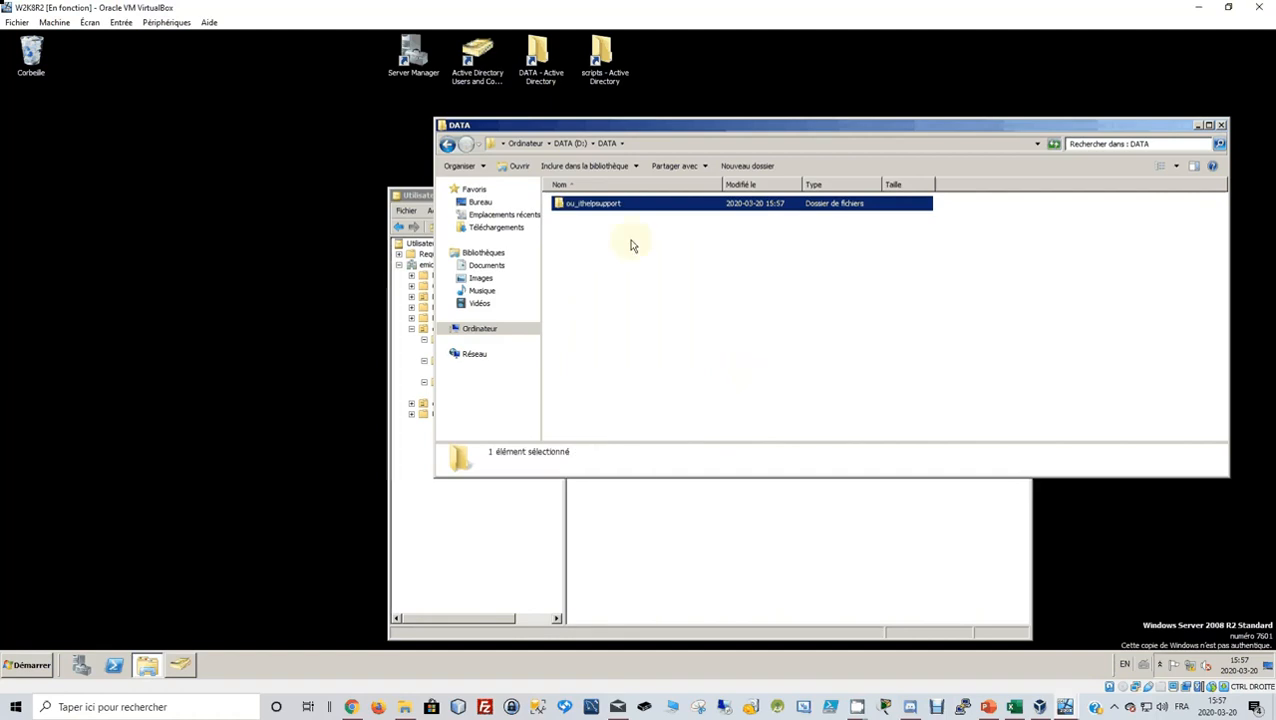
# Open ou_ithelpsupport and create a users folder in it.
pyautogui.doubleClick(606, 204)
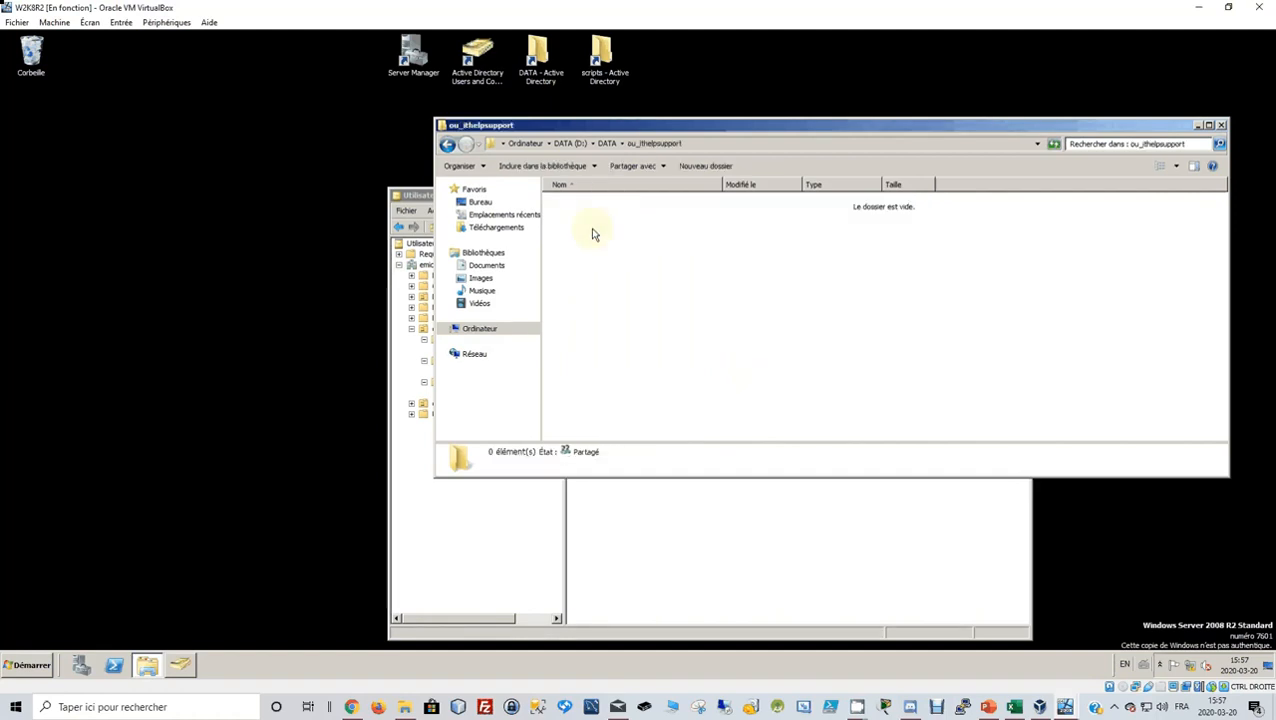
pyautogui.rightClick(590, 215)
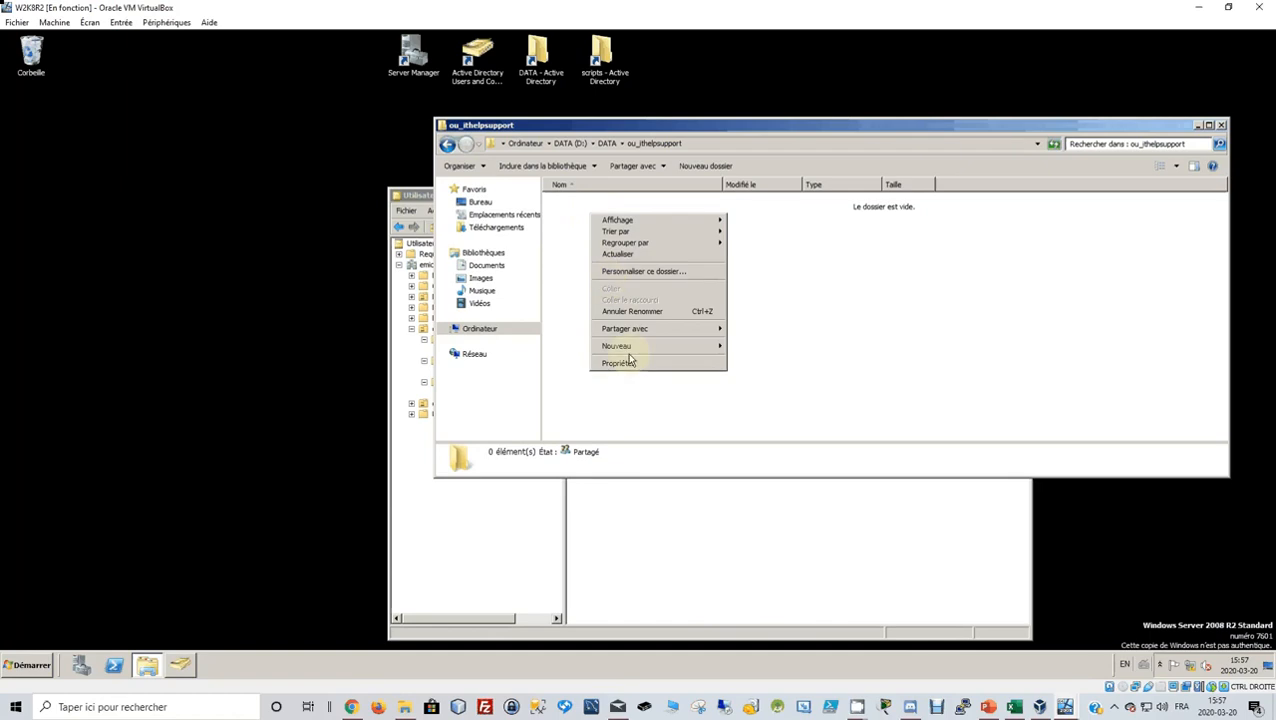
pyautogui.moveTo(700, 346)
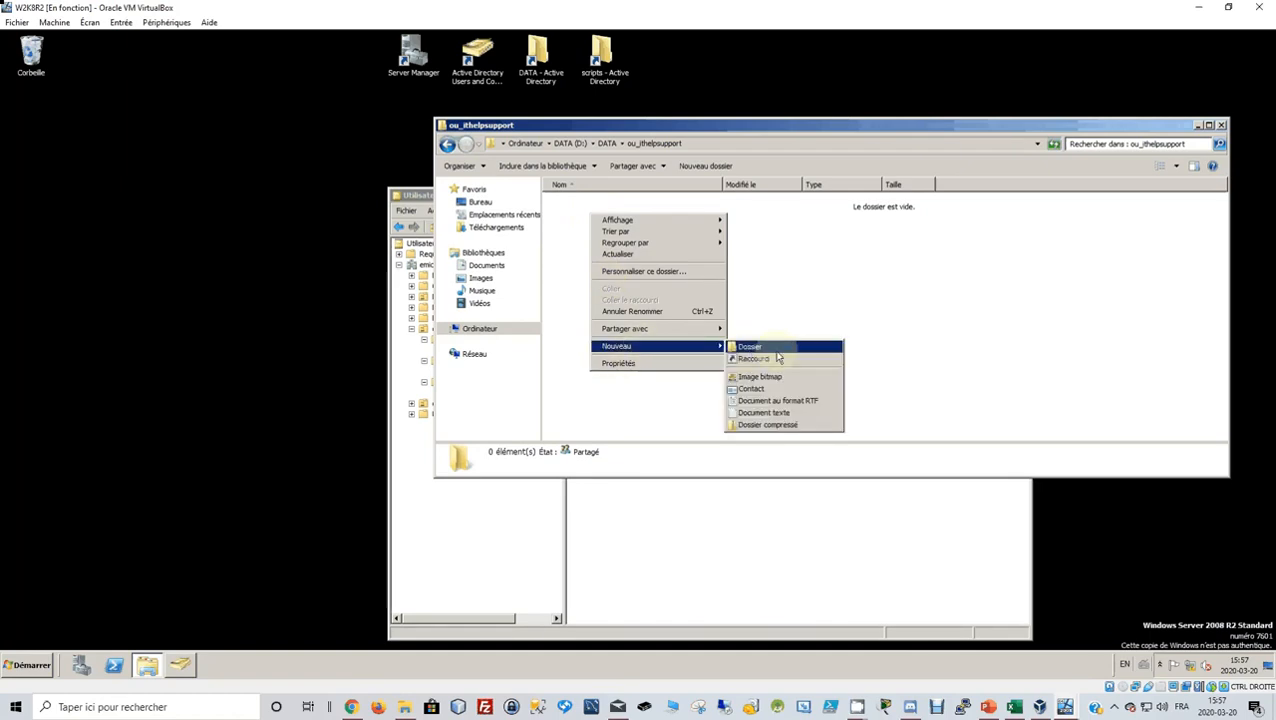
pyautogui.click(776, 349)
pyautogui.write('us')
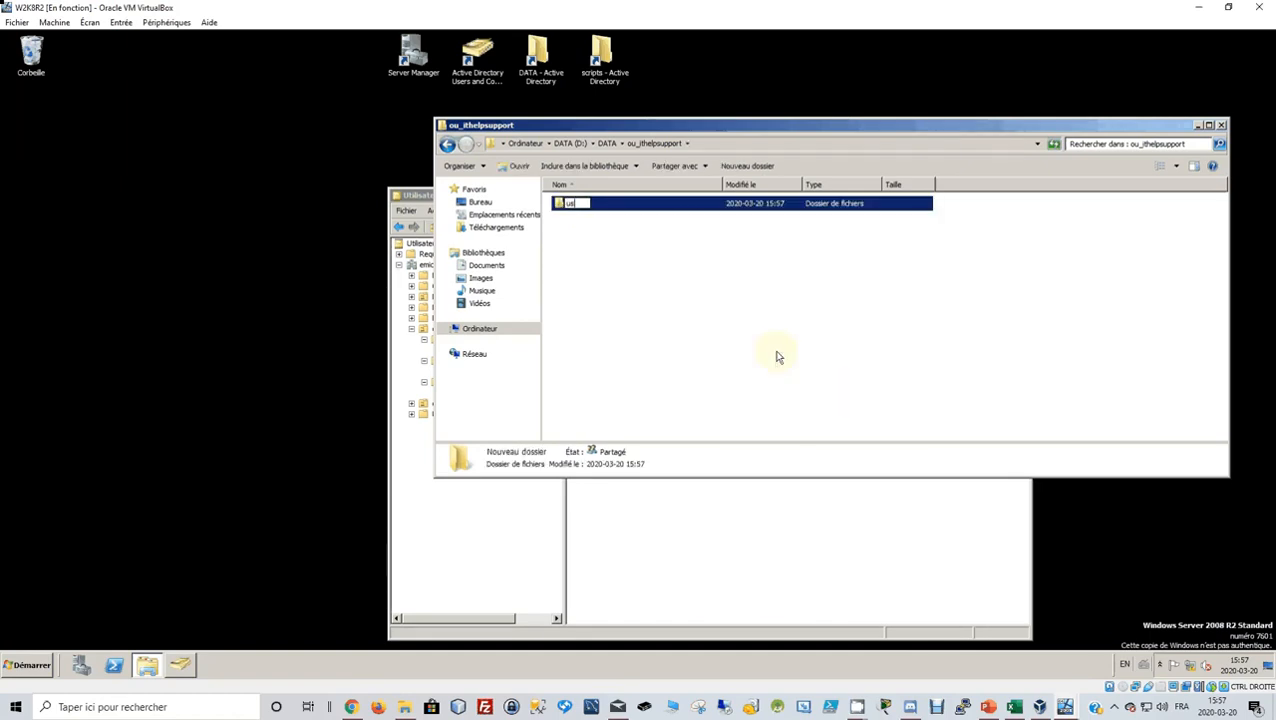
pyautogui.write('ers')
pyautogui.press('Return')
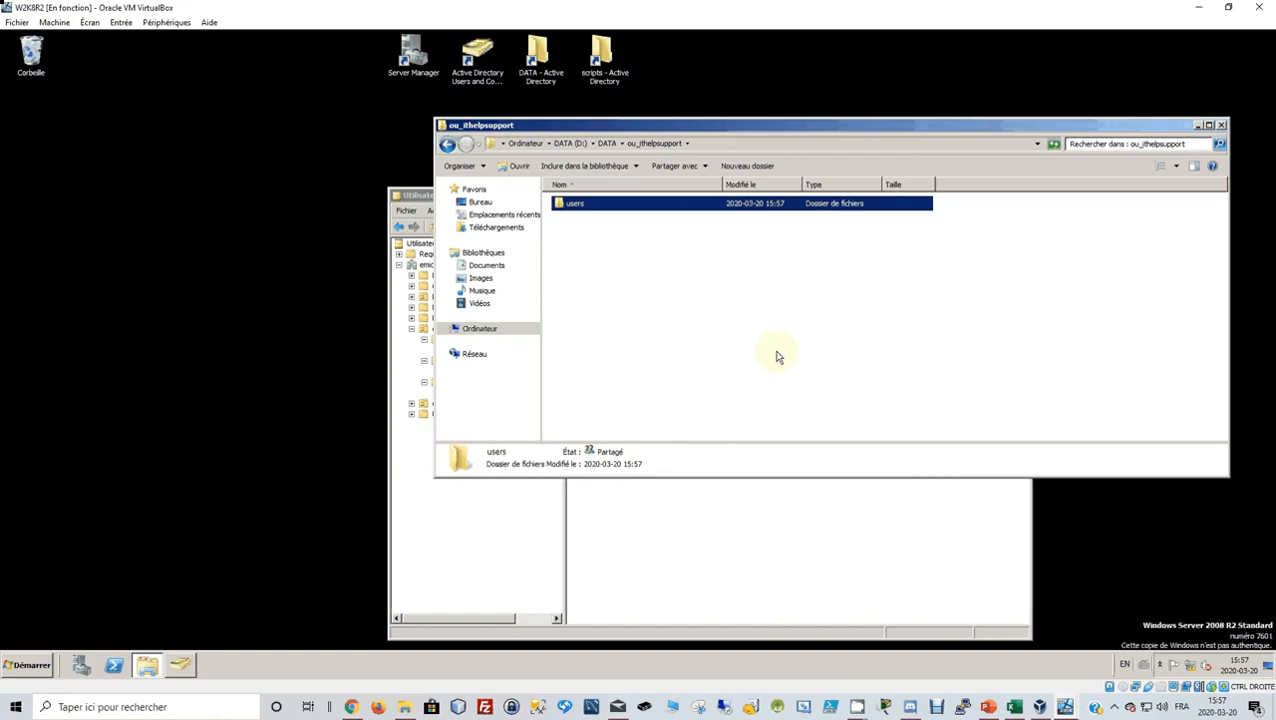
# Add a share folder next to users and open it.
pyautogui.rightClick(609, 304)
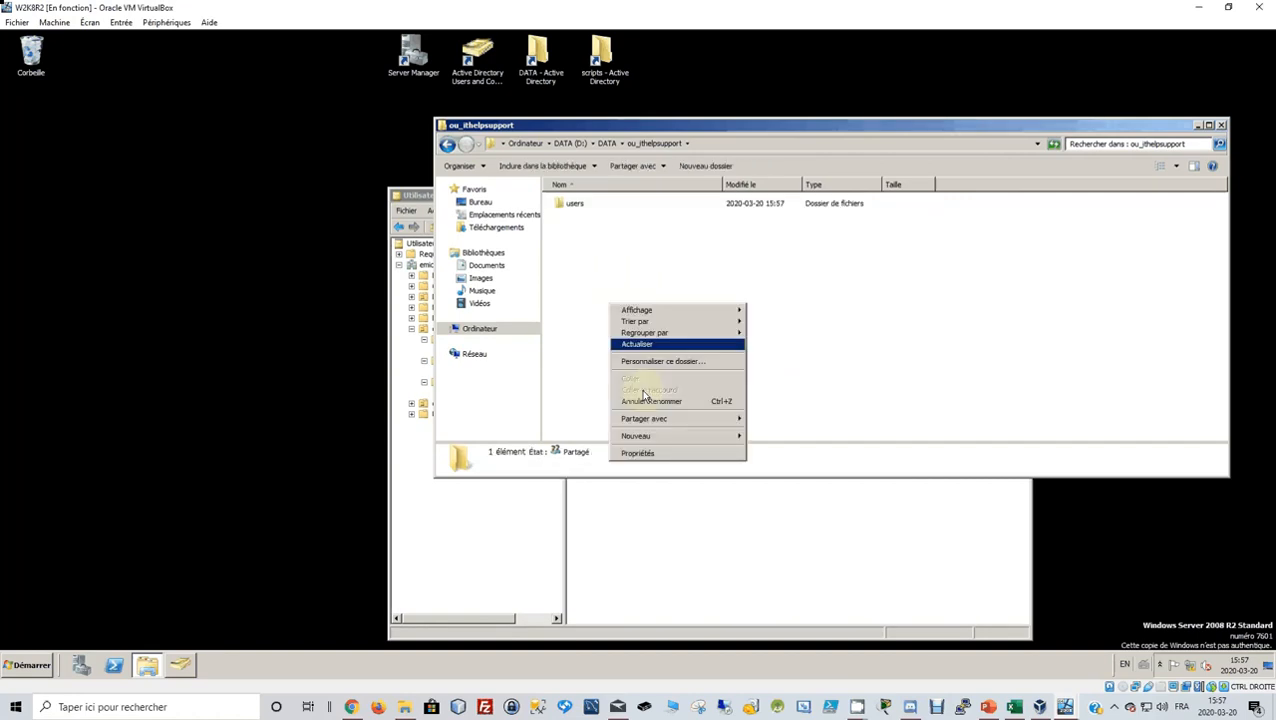
pyautogui.moveTo(672, 441)
pyautogui.click(760, 437)
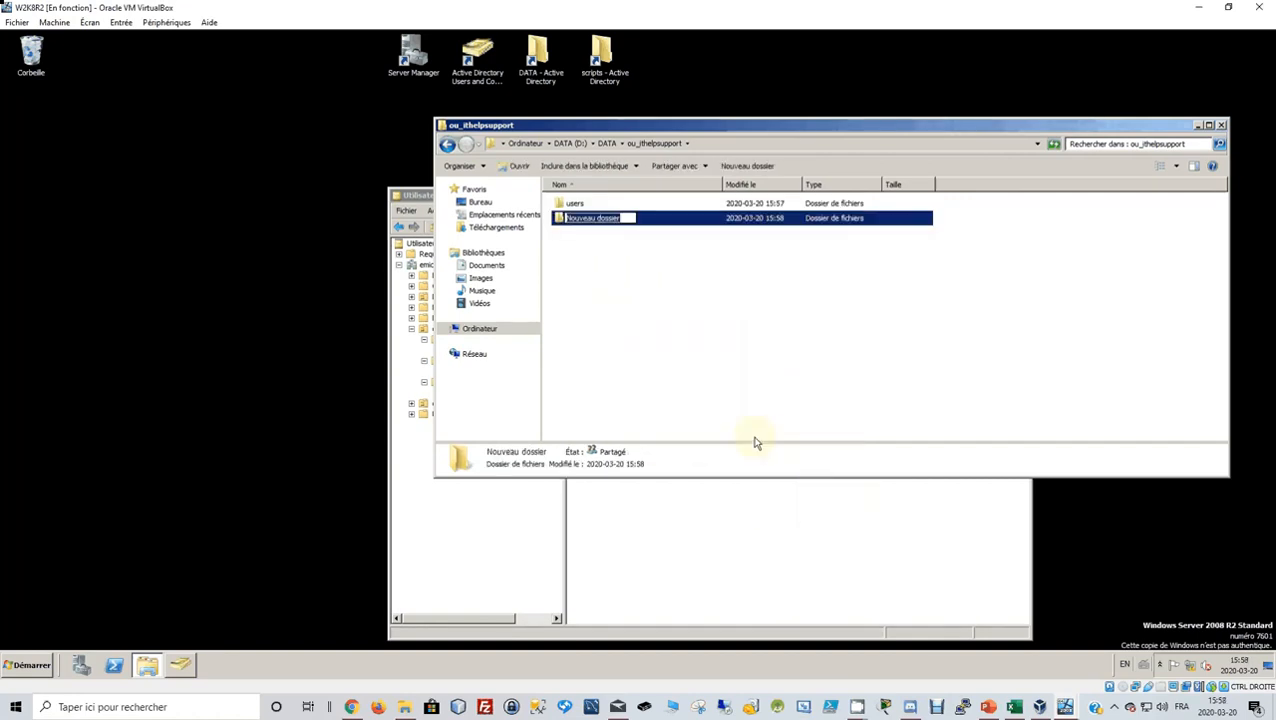
pyautogui.write('share')
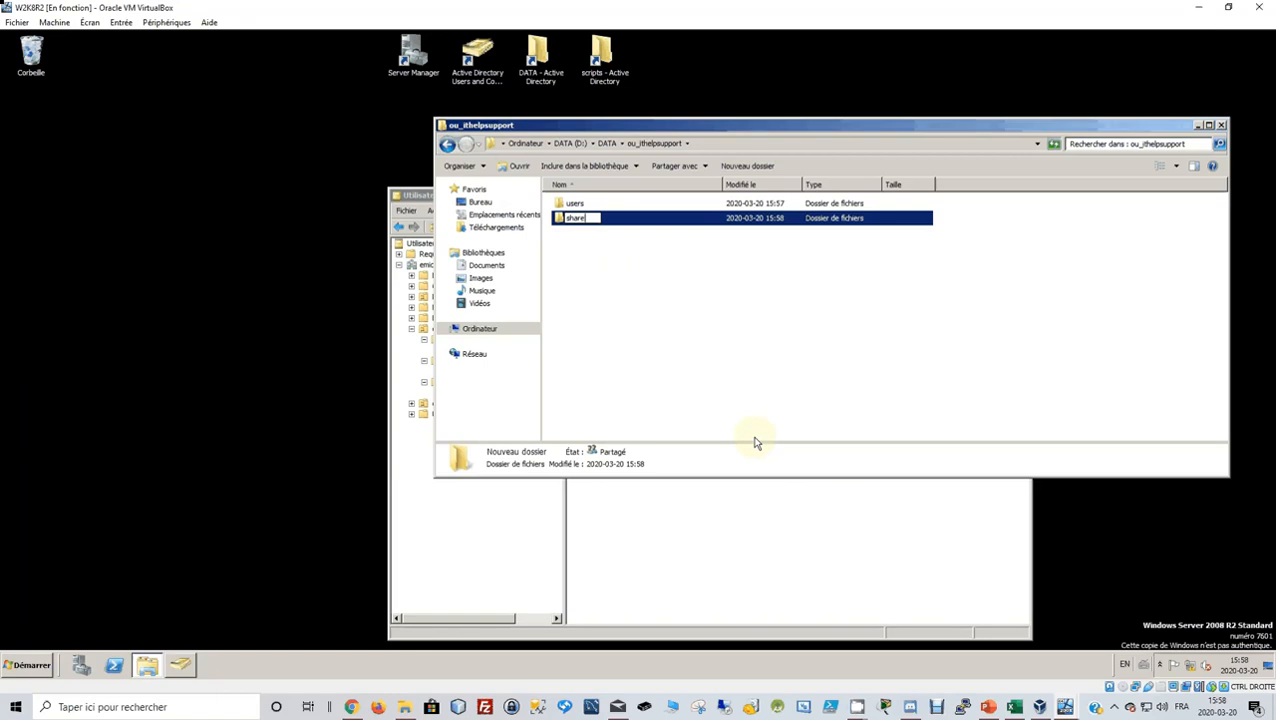
pyautogui.press('Return')
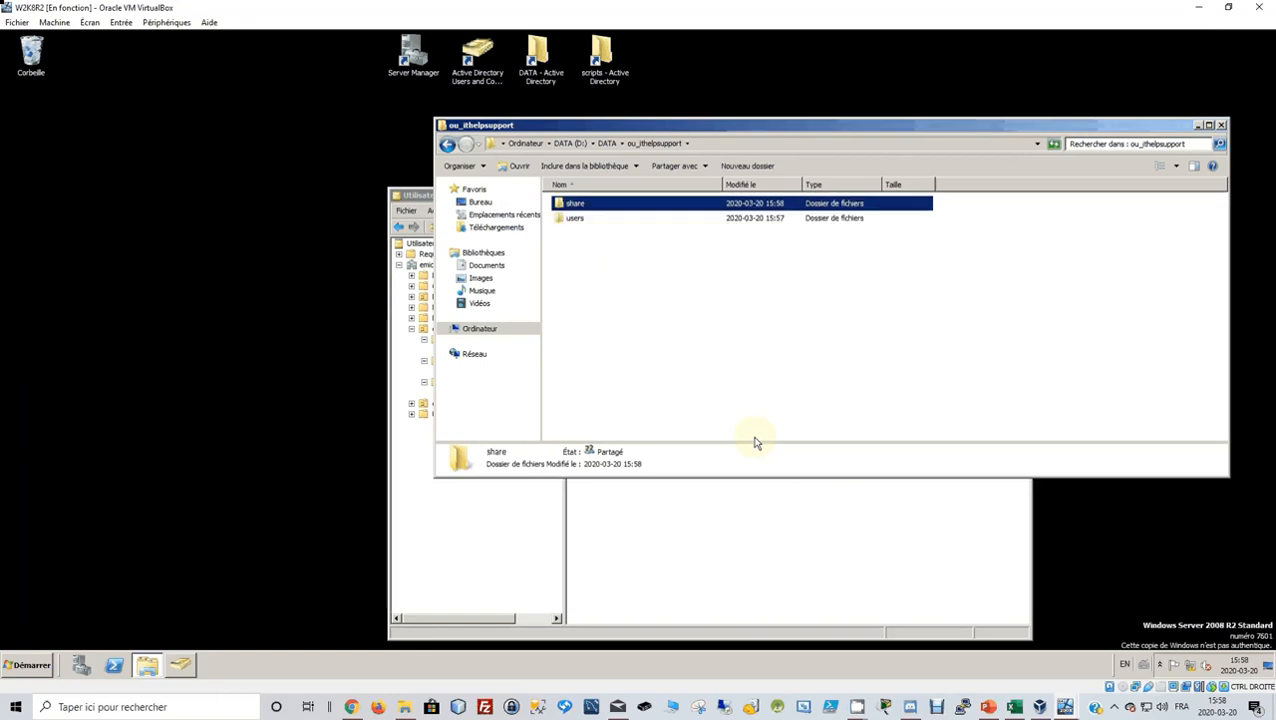
pyautogui.press('Return')
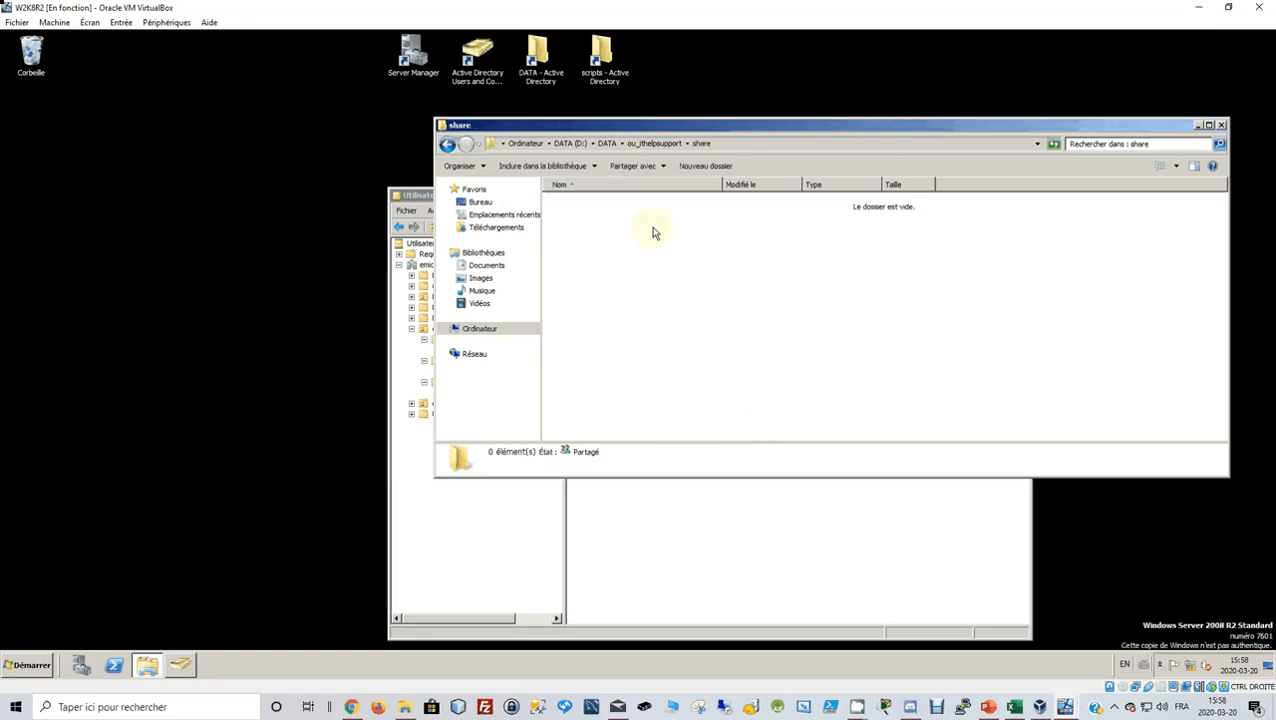
# Create the comptabilite folder inside share.
pyautogui.rightClick(632, 238)
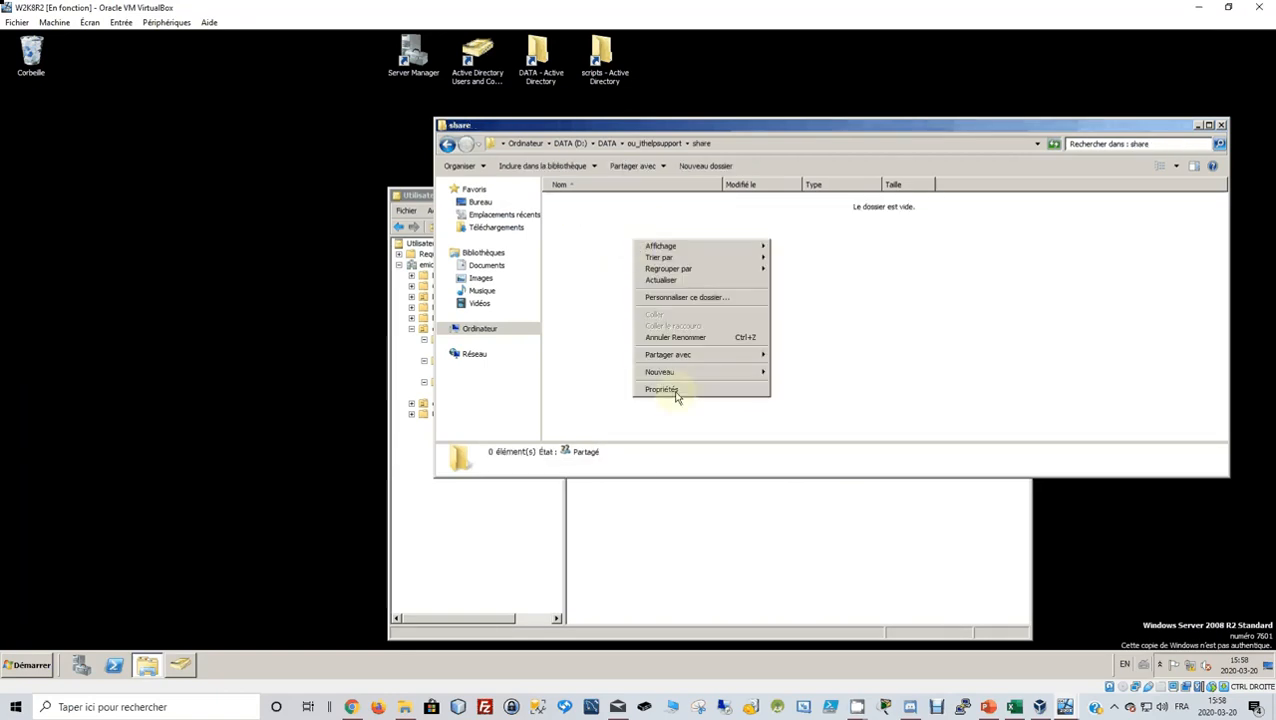
pyautogui.moveTo(683, 373)
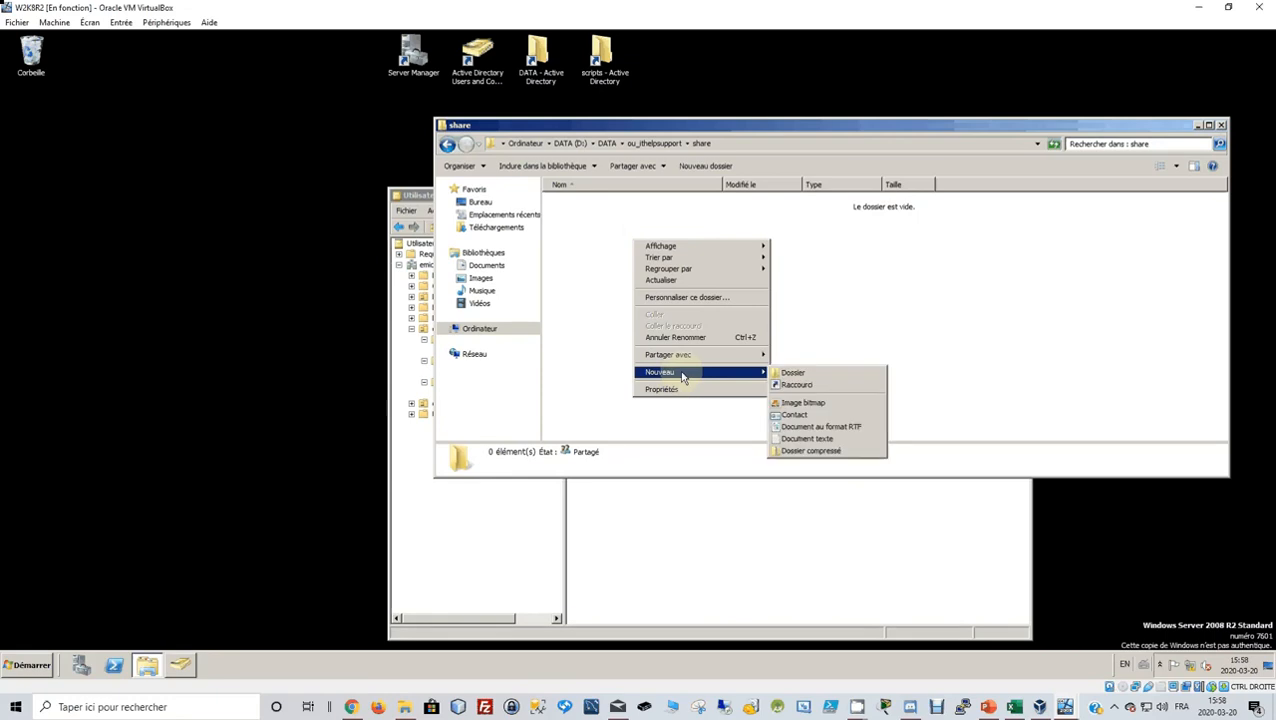
pyautogui.click(838, 376)
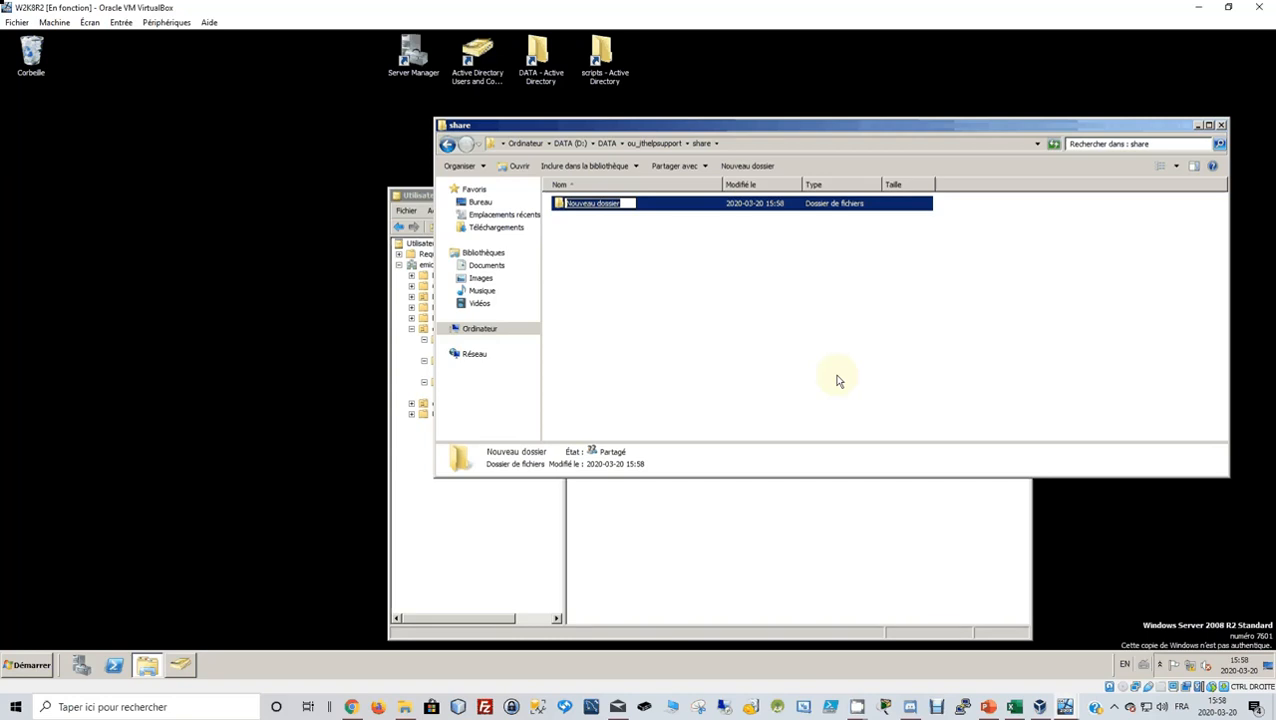
pyautogui.write('compa')
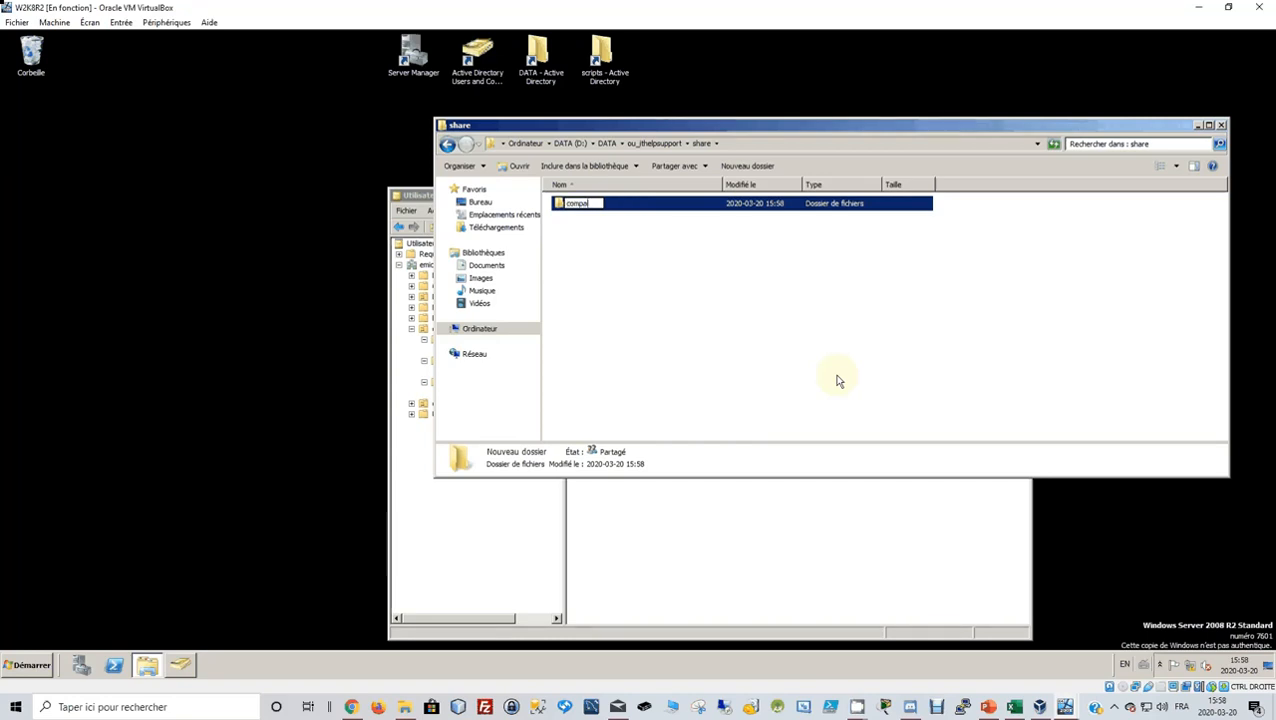
pyautogui.press('BackSpace')
pyautogui.write('tabilite')
pyautogui.press('Return')
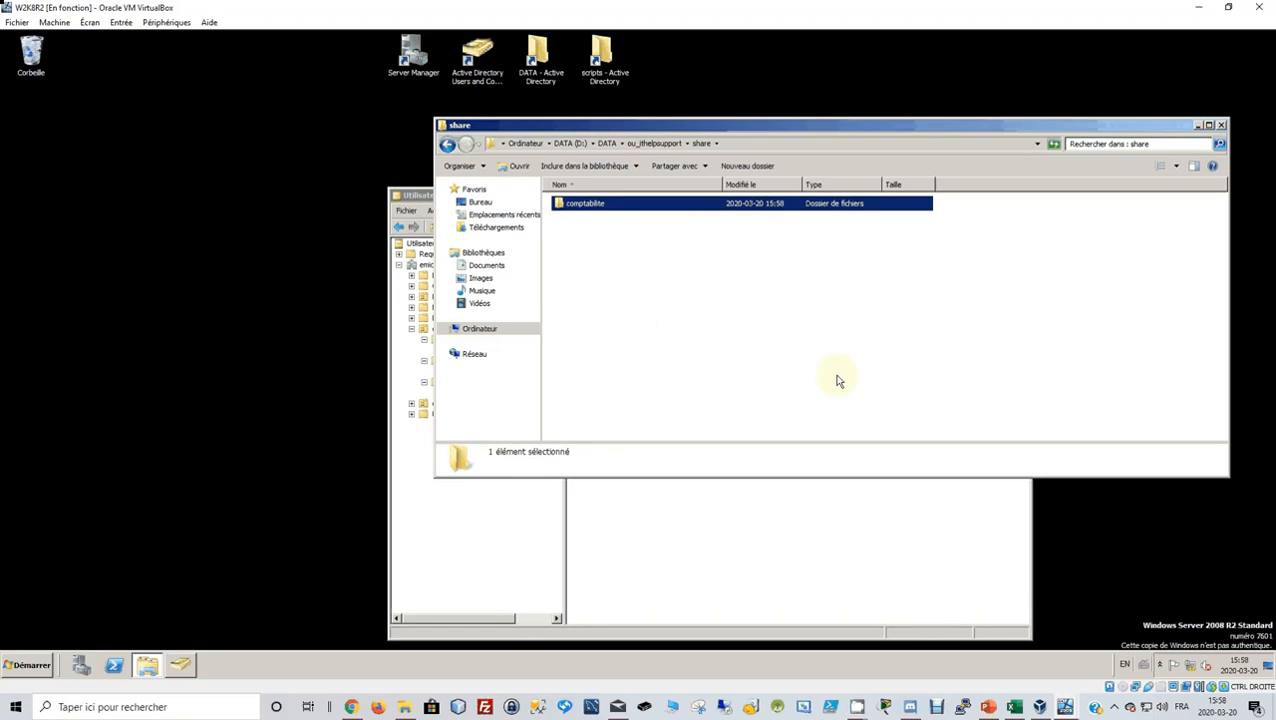
pyautogui.click(610, 265)
# Add the direction and vente folders to share.
pyautogui.rightClick(610, 265)
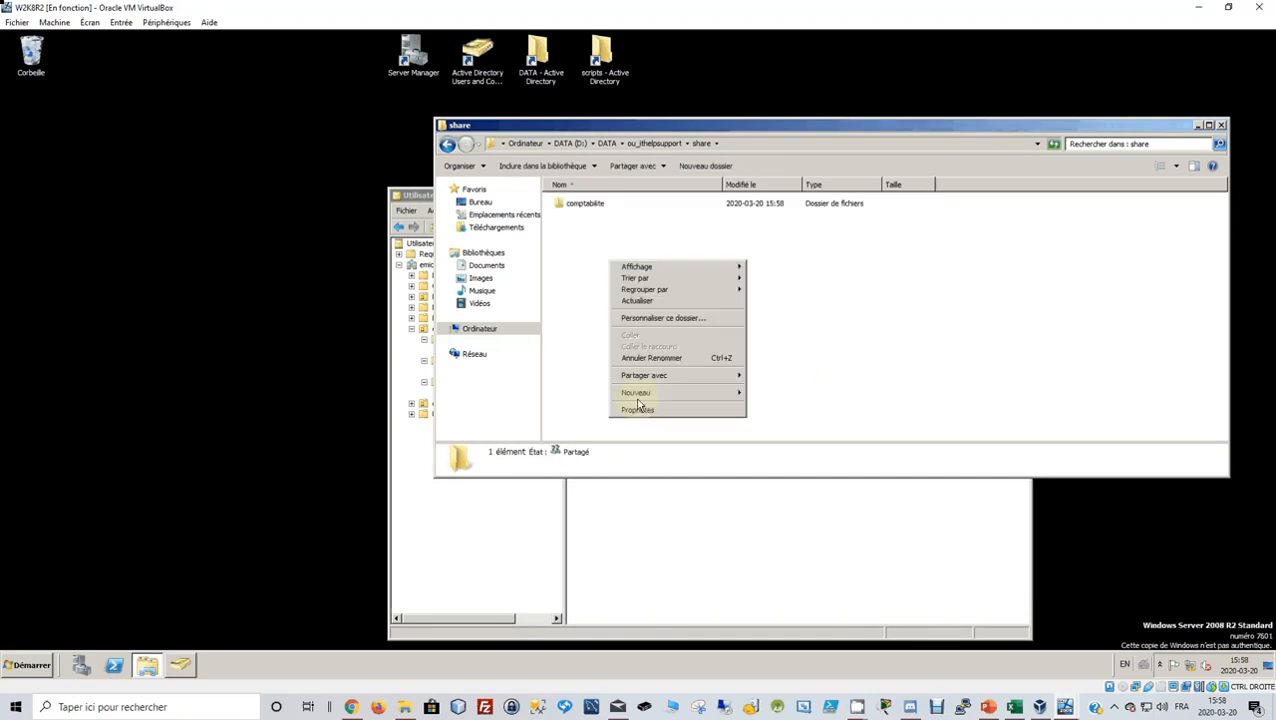
pyautogui.moveTo(650, 392)
pyautogui.click(766, 396)
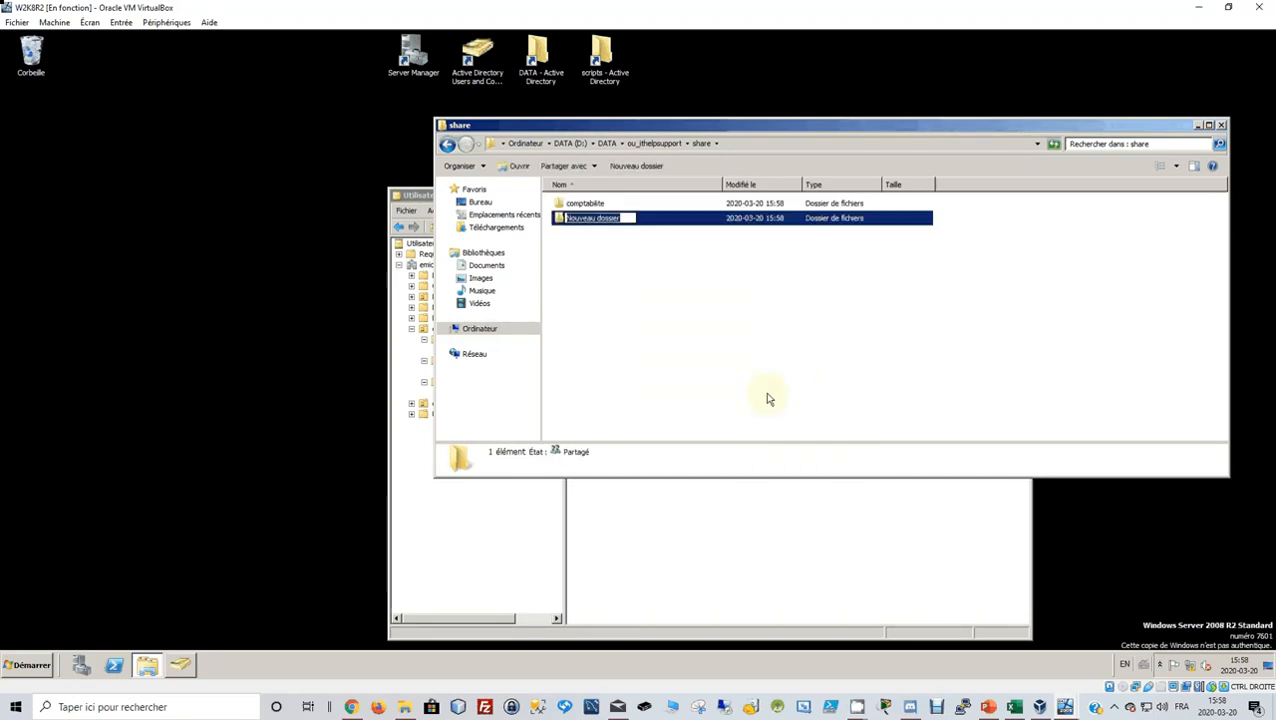
pyautogui.write('dire')
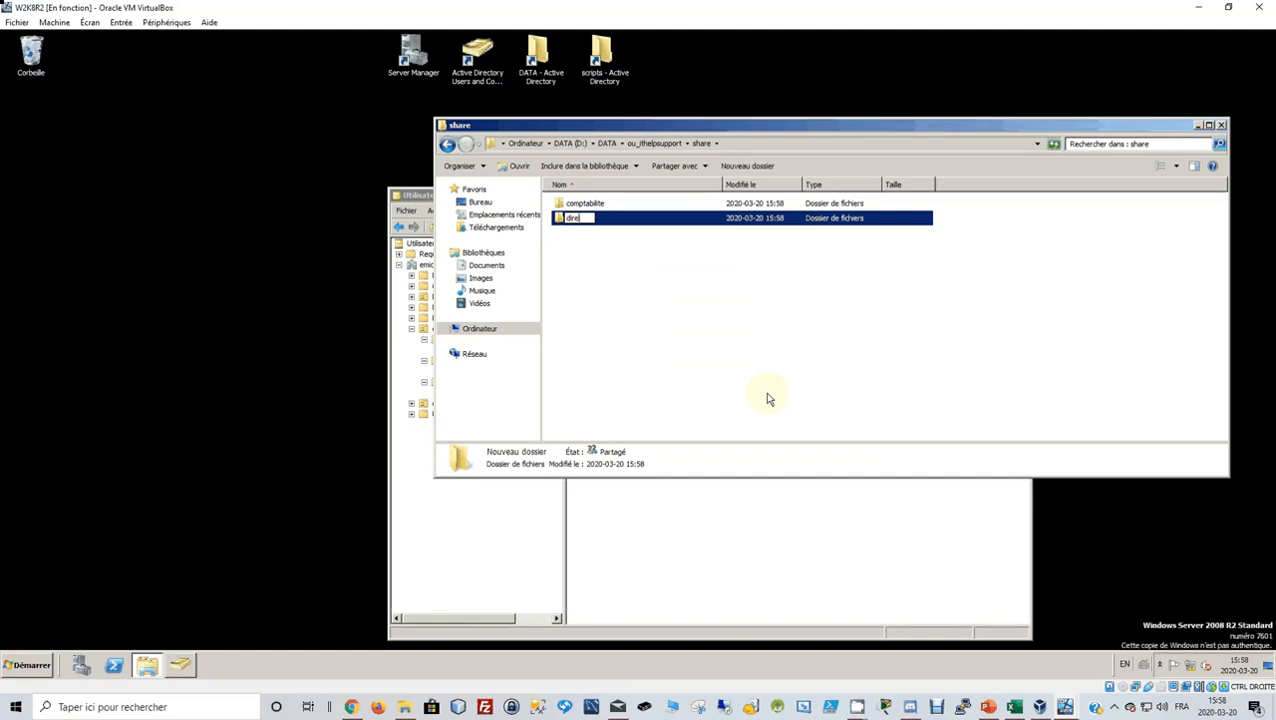
pyautogui.write('ction')
pyautogui.press('Return')
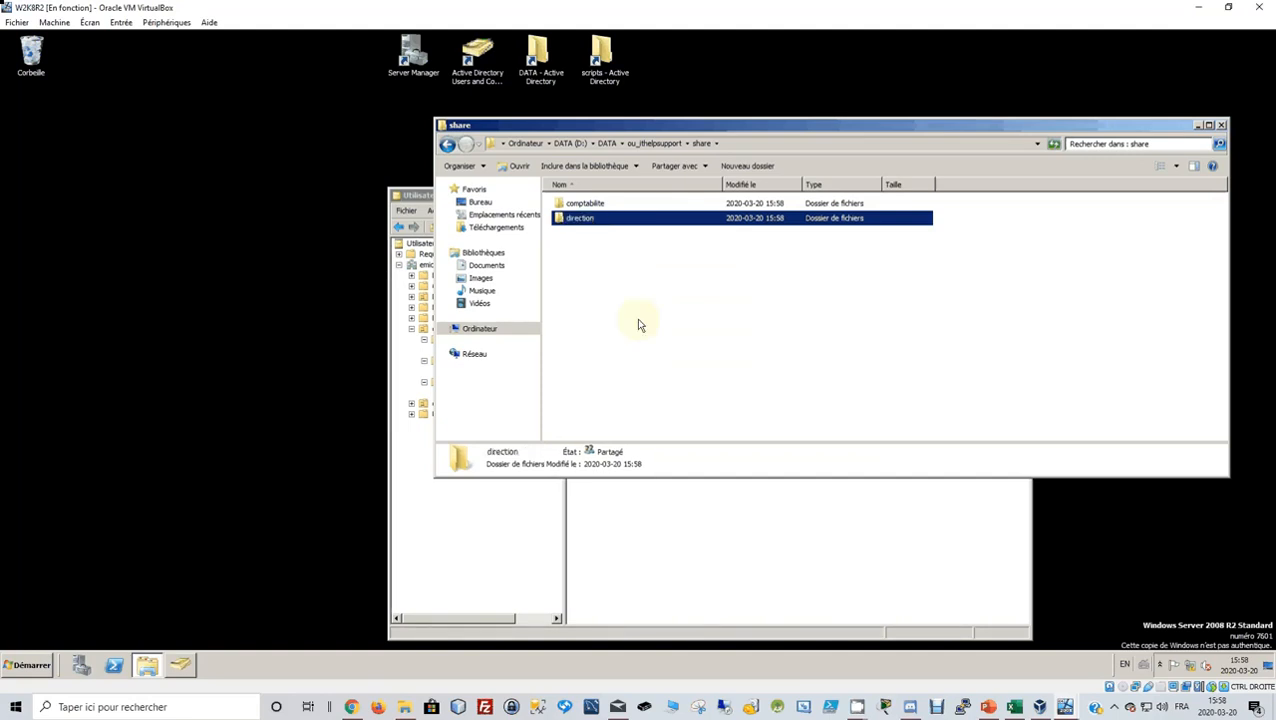
pyautogui.rightClick(640, 325)
pyautogui.moveTo(688, 456)
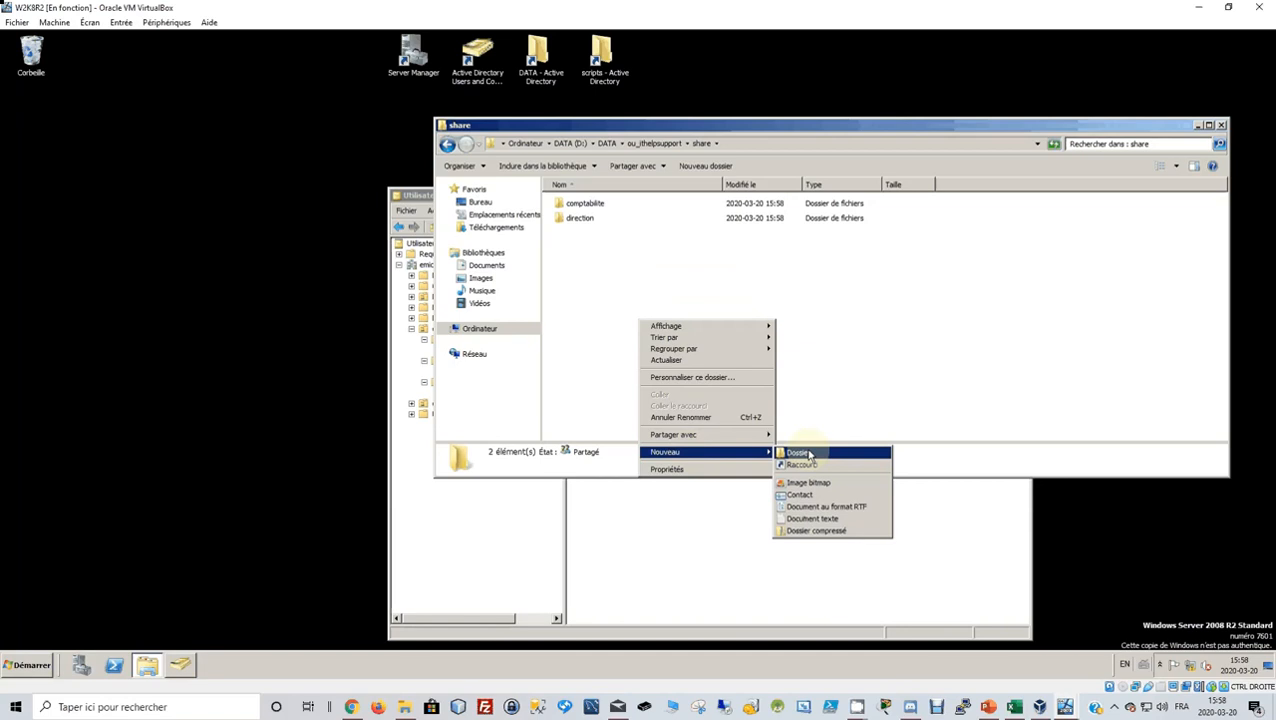
pyautogui.click(809, 455)
pyautogui.write('v')
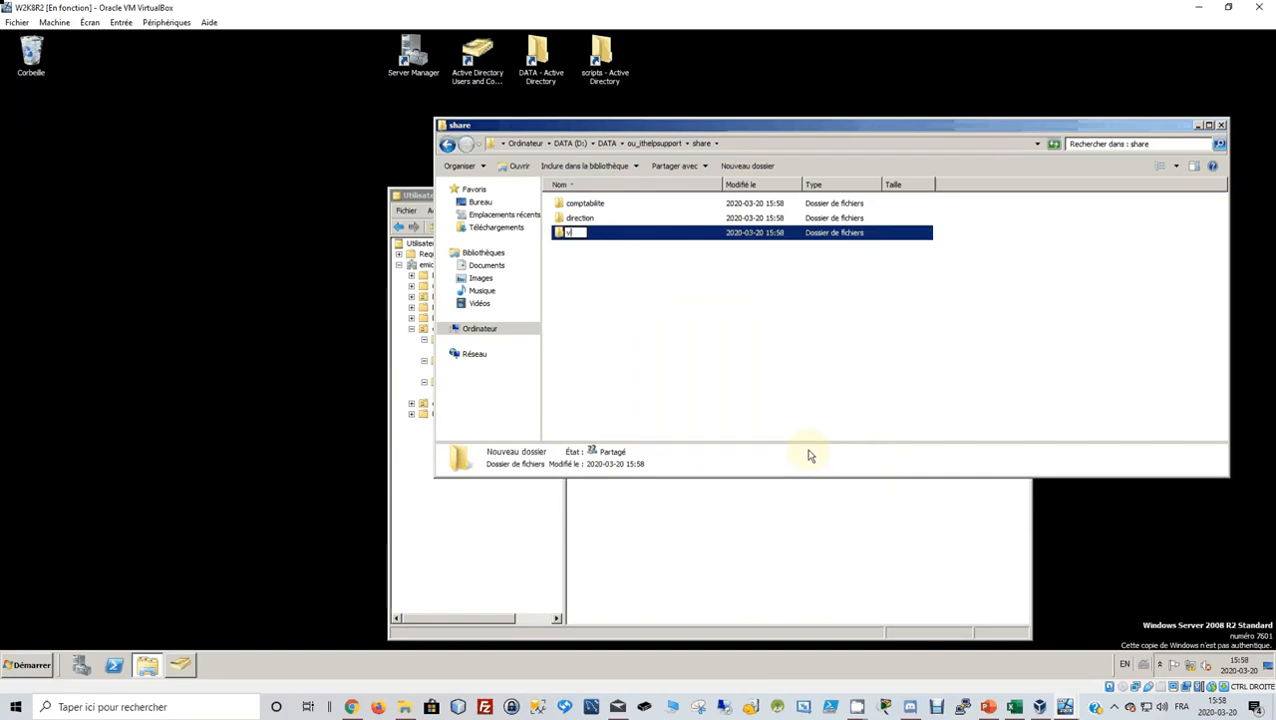
pyautogui.write('ente')
pyautogui.press('Return')
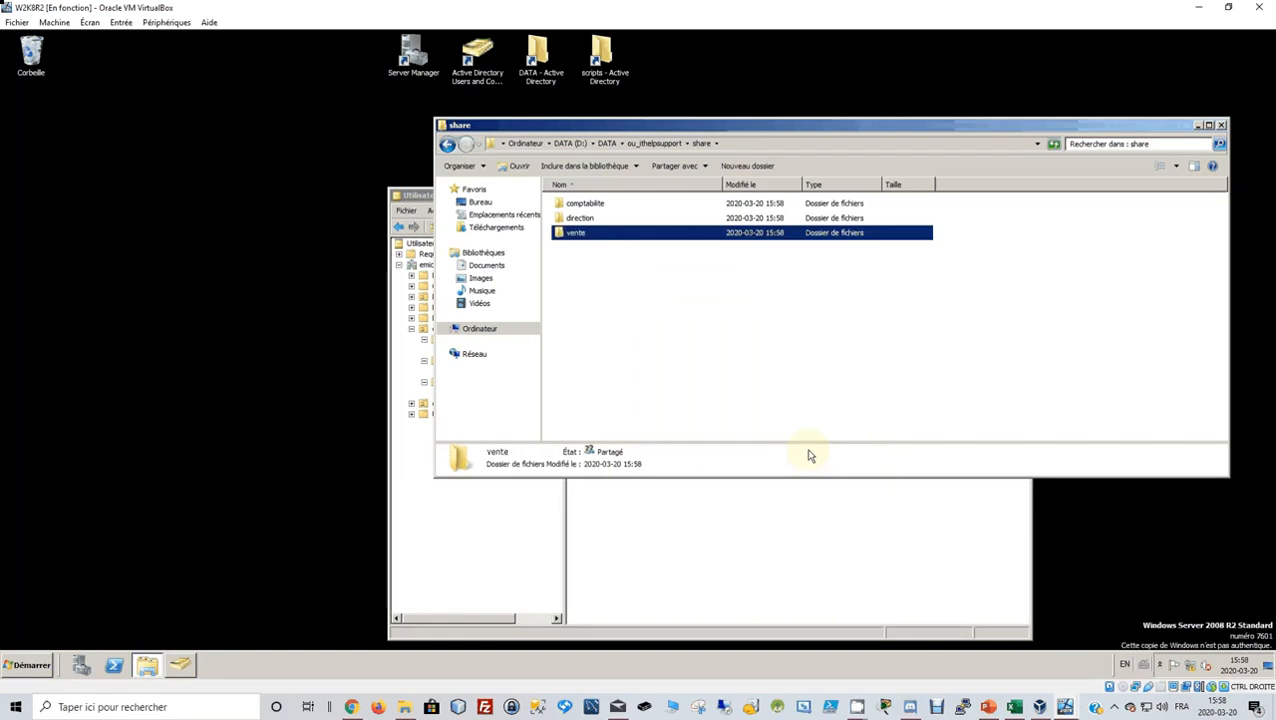
pyautogui.click(447, 145)
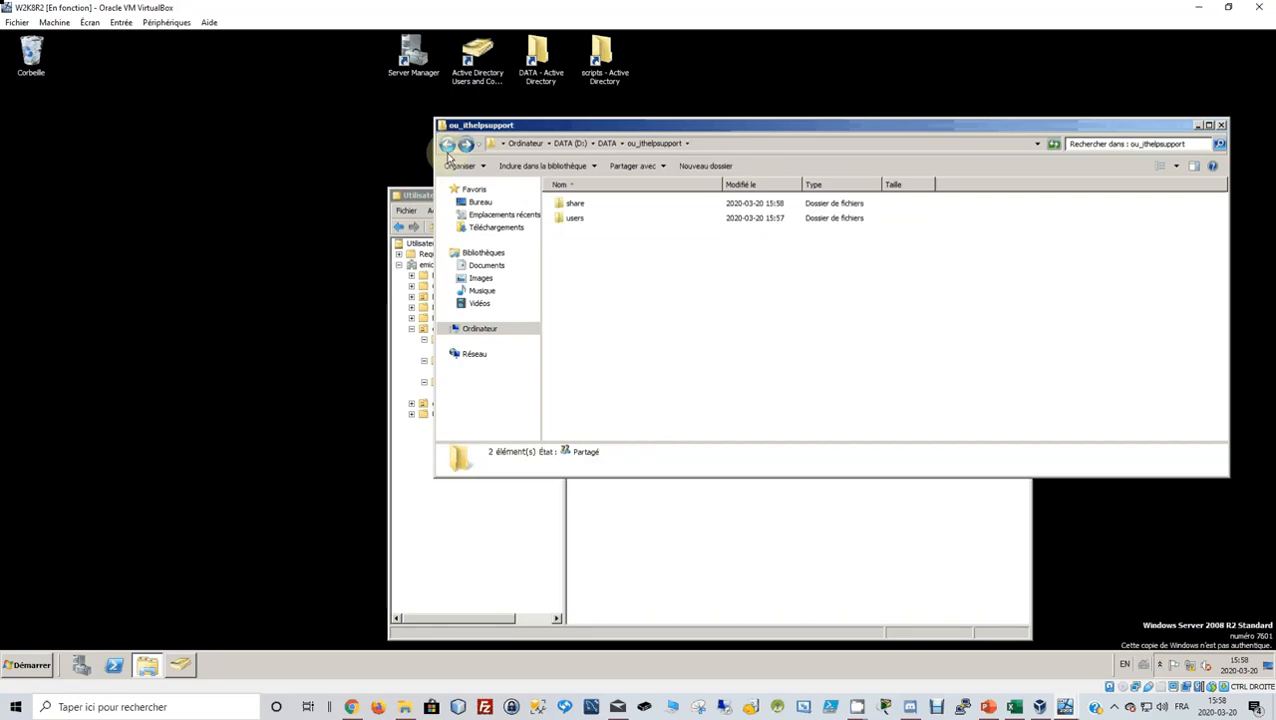
pyautogui.moveTo(590, 133); pyautogui.dragTo(796, 136)
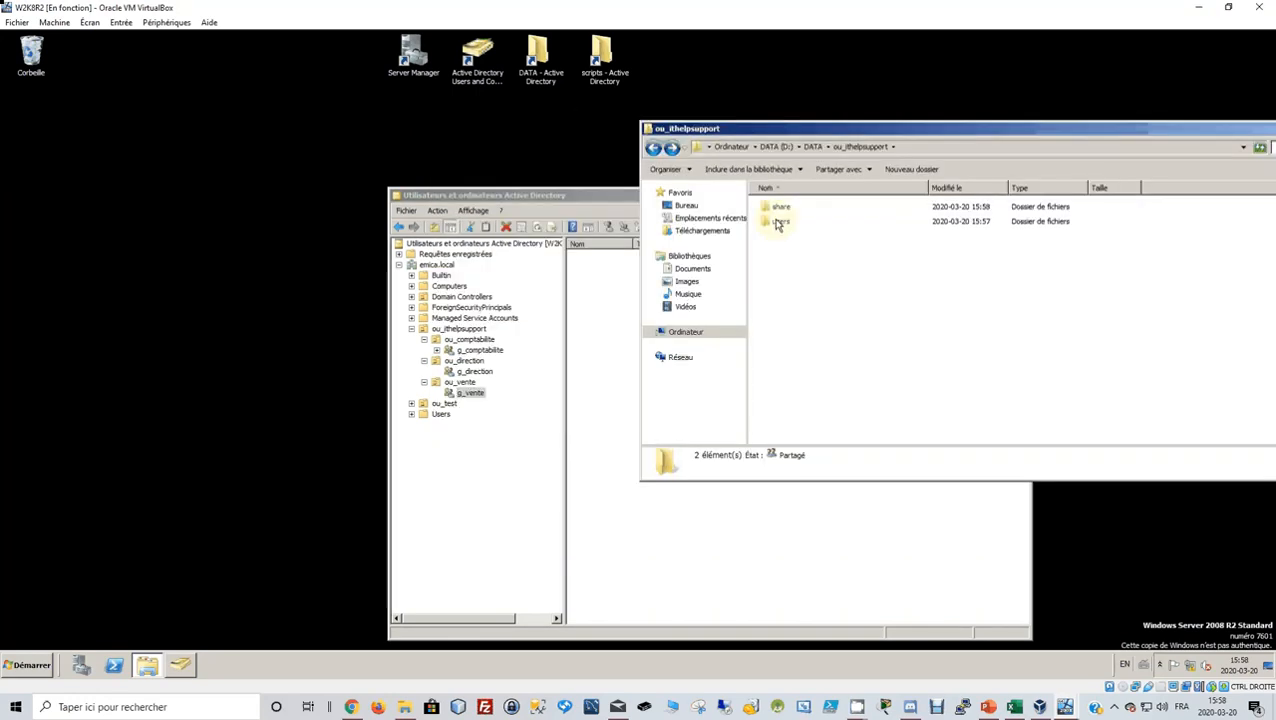
pyautogui.click(782, 221)
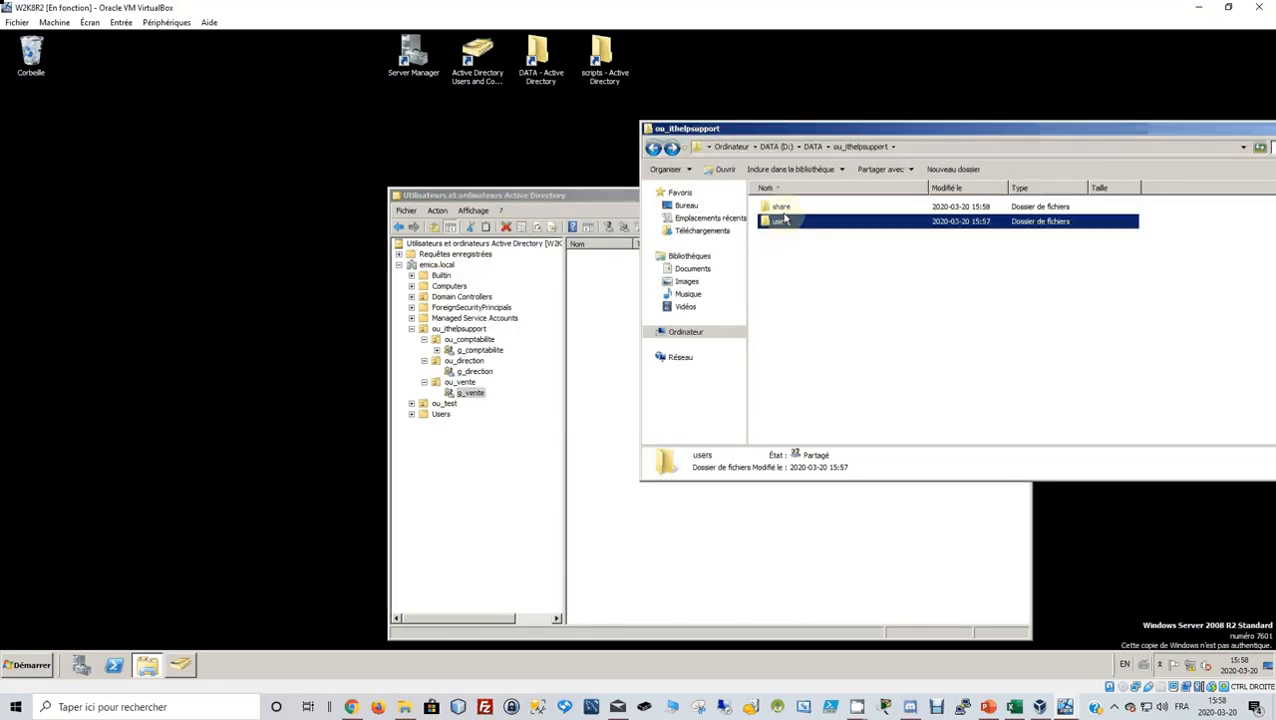
pyautogui.doubleClick(784, 210)
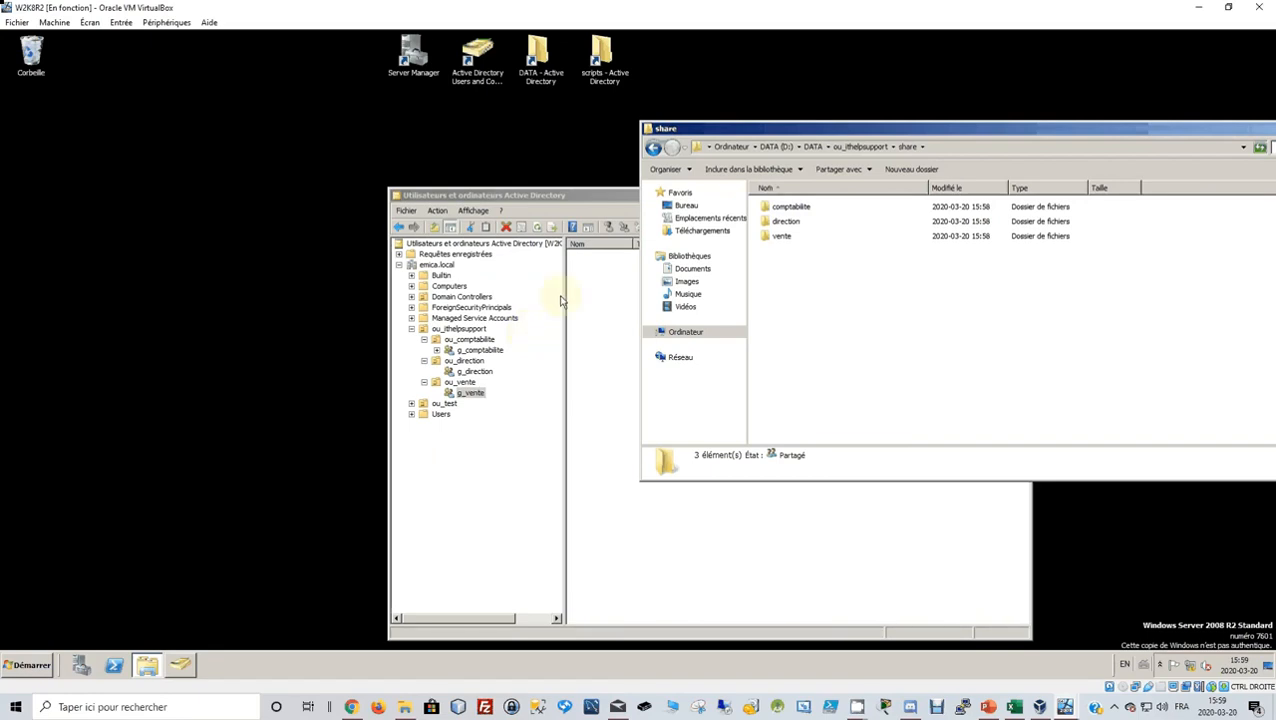
pyautogui.click(651, 146)
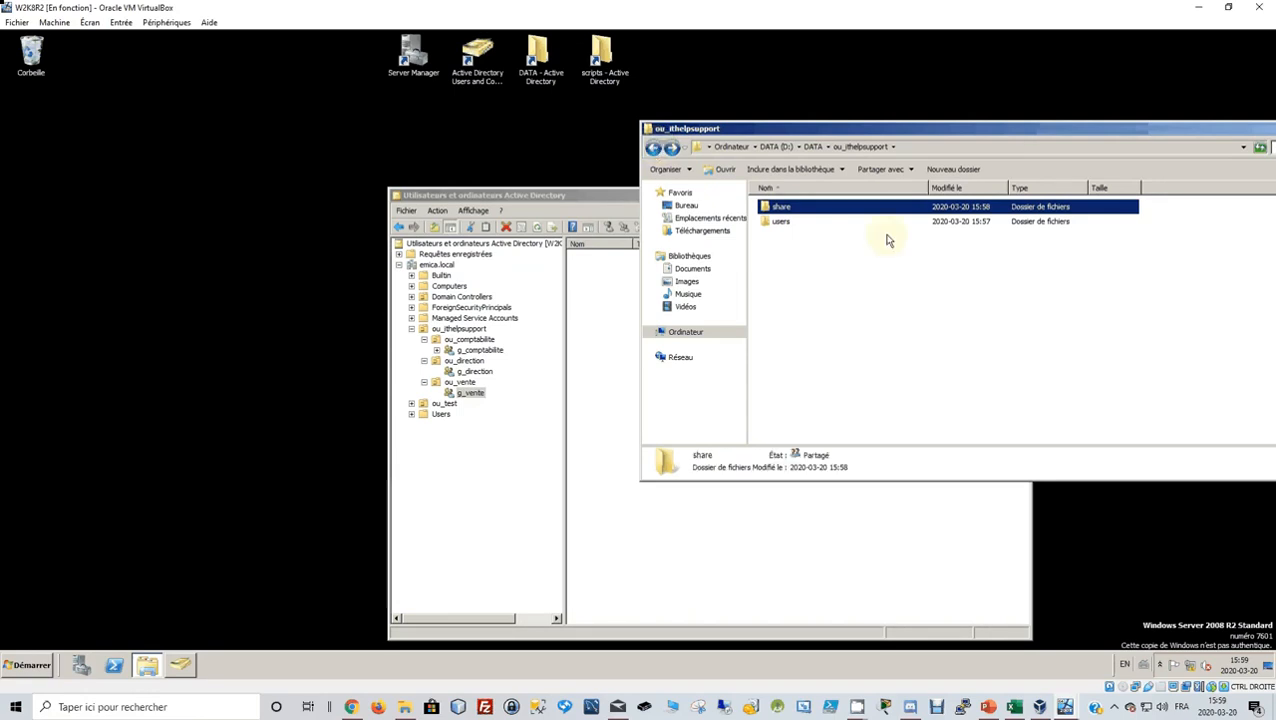
pyautogui.click(1014, 707)
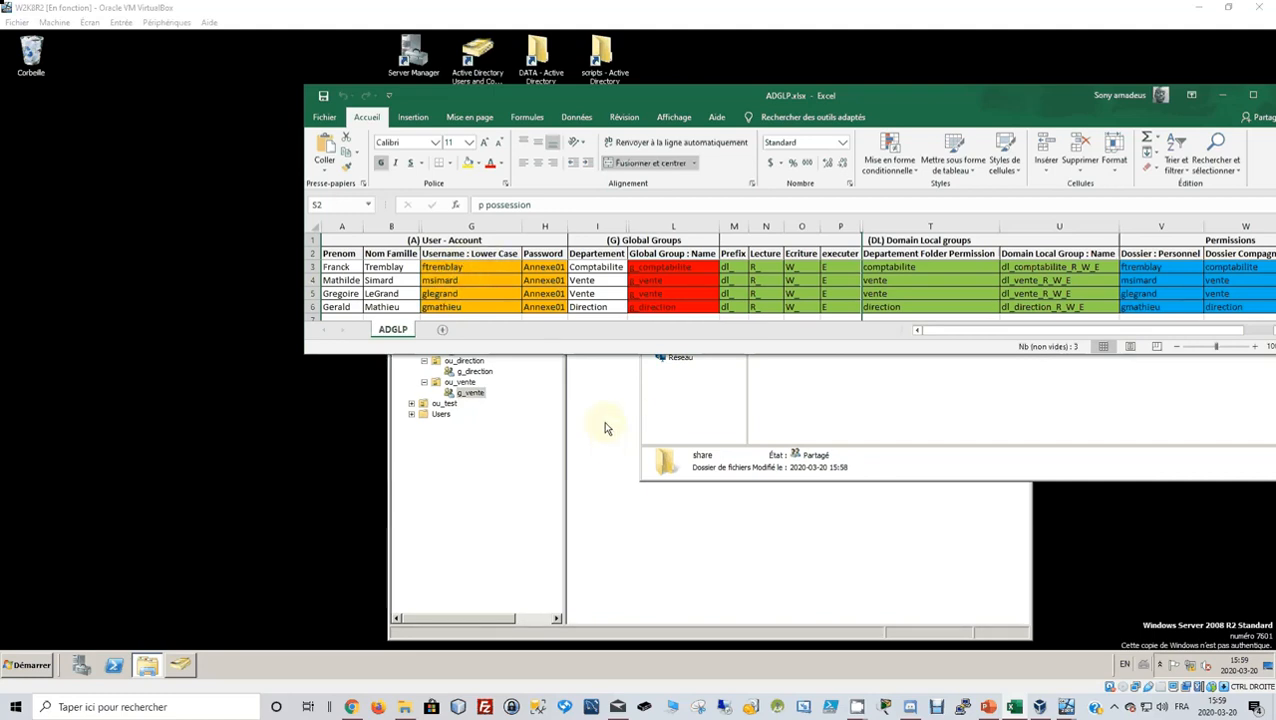
pyautogui.click(922, 408)
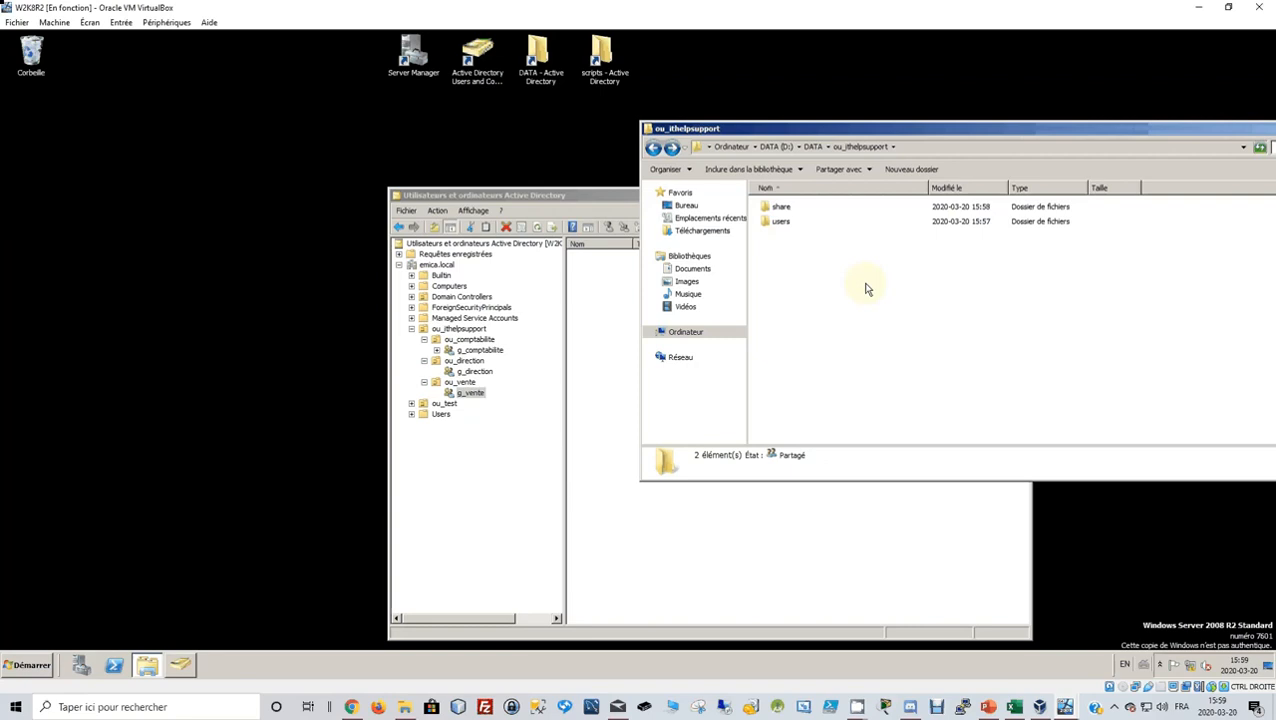
# Open users and create a personal folder named after the first user's login.
pyautogui.doubleClick(781, 222)
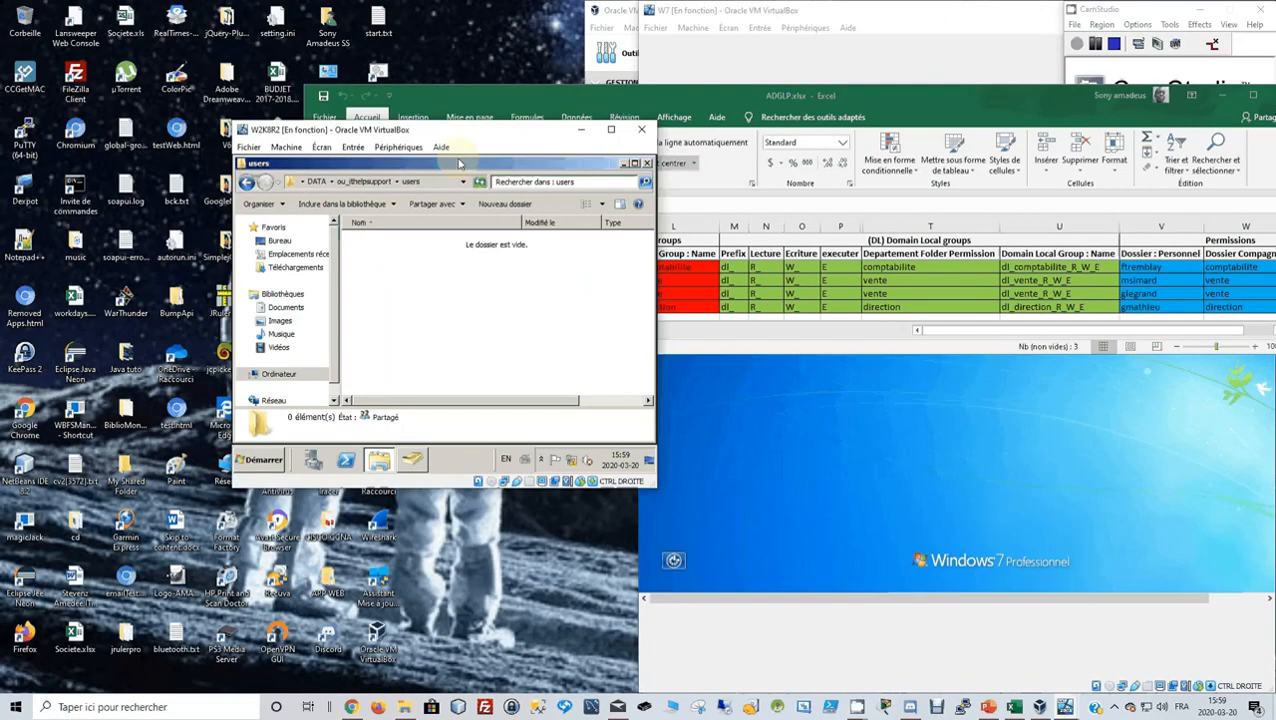
pyautogui.moveTo(448, 130); pyautogui.dragTo(631, 302)
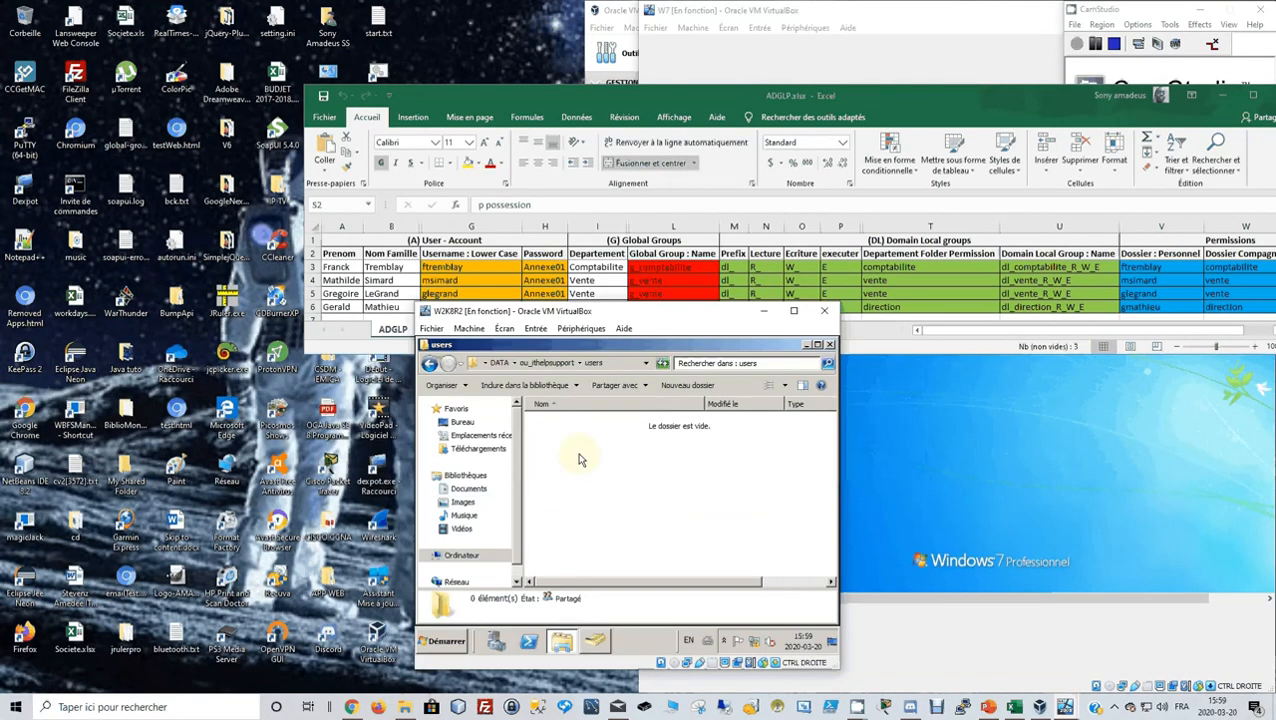
pyautogui.rightClick(589, 464)
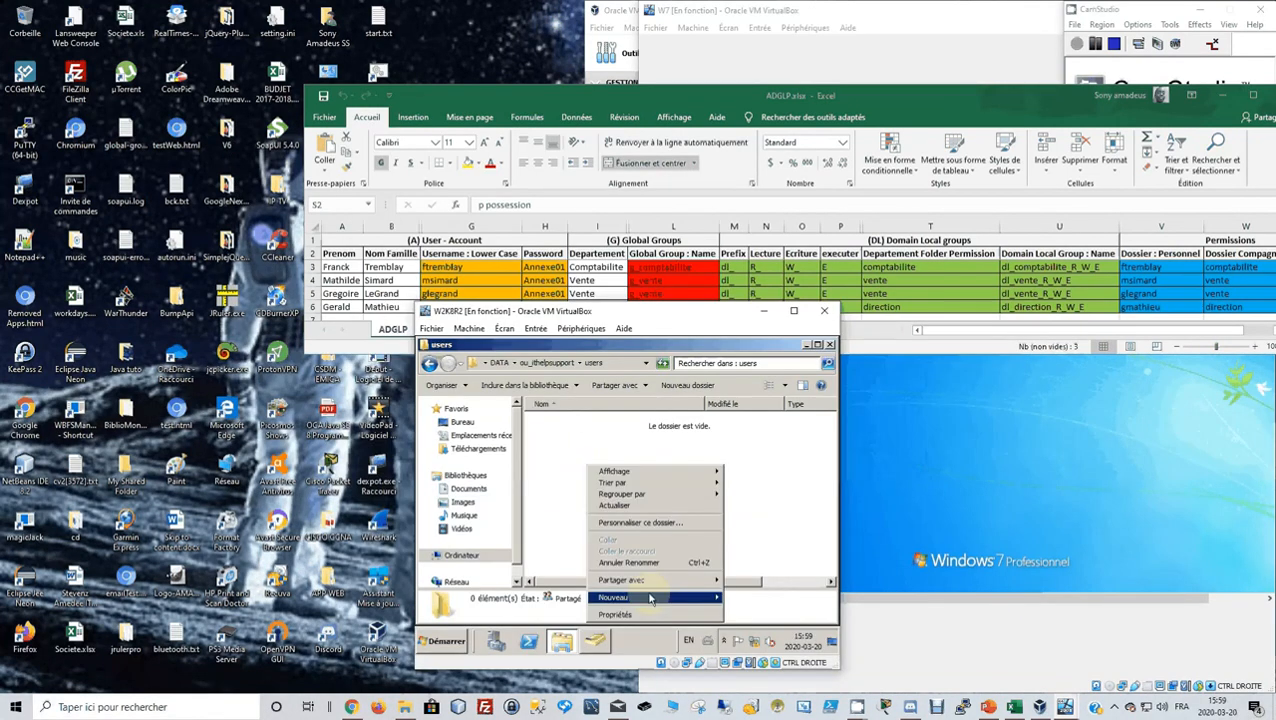
pyautogui.moveTo(650, 598)
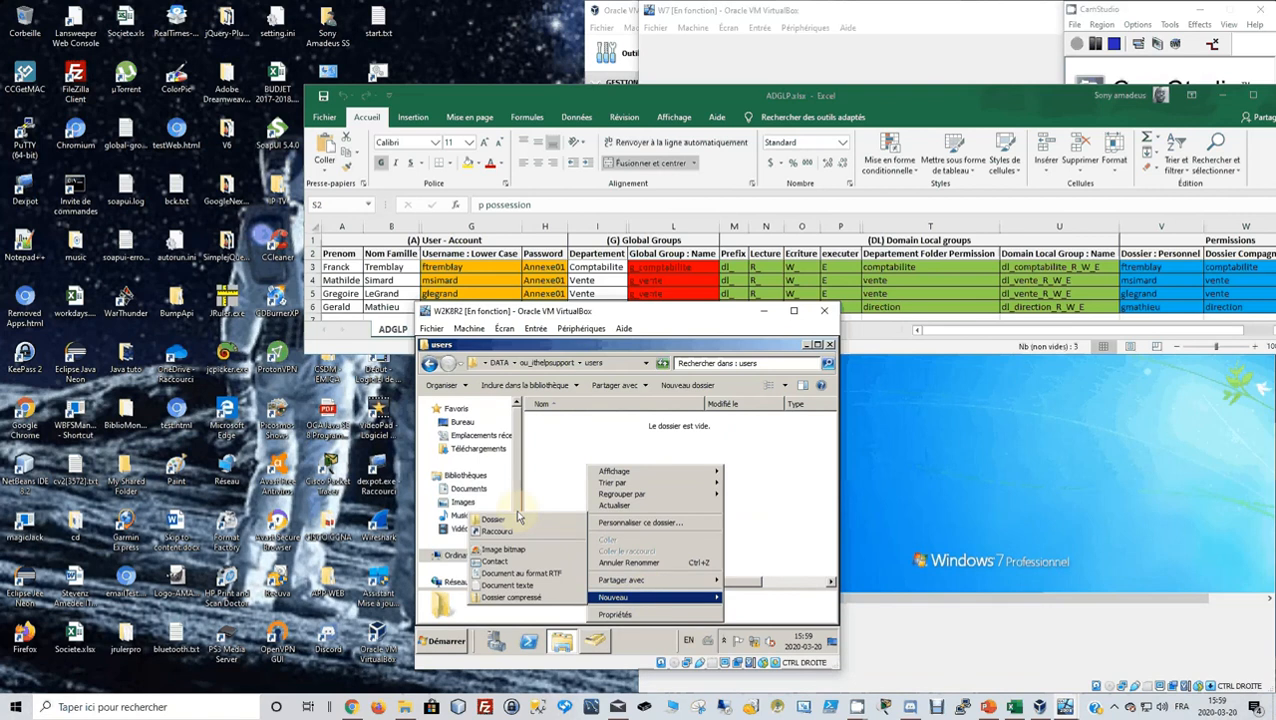
pyautogui.rightClick(581, 468)
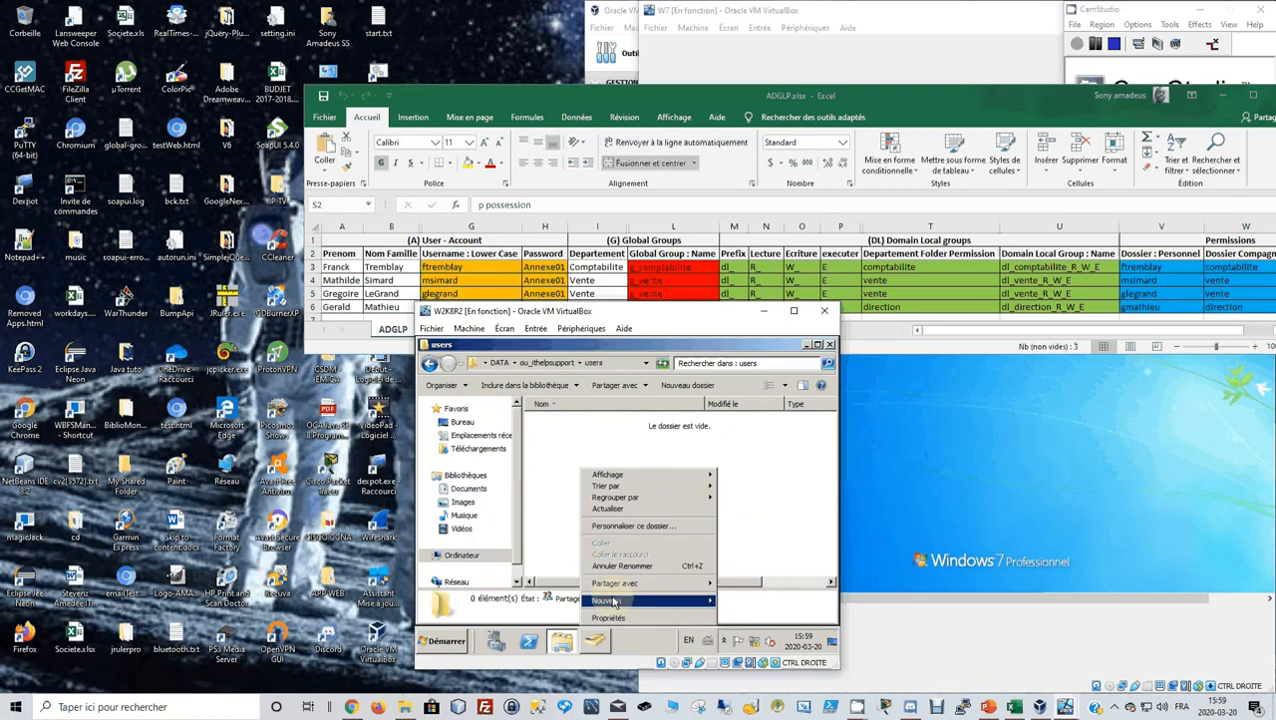
pyautogui.moveTo(614, 601)
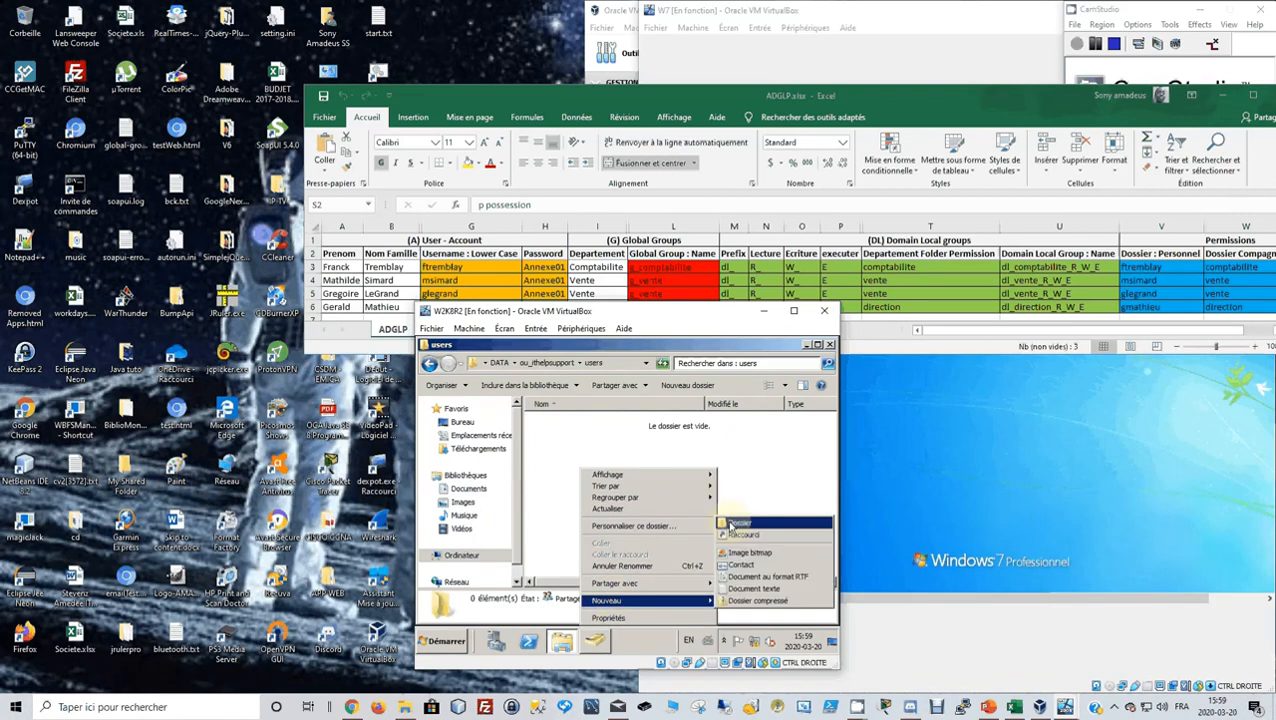
pyautogui.click(732, 523)
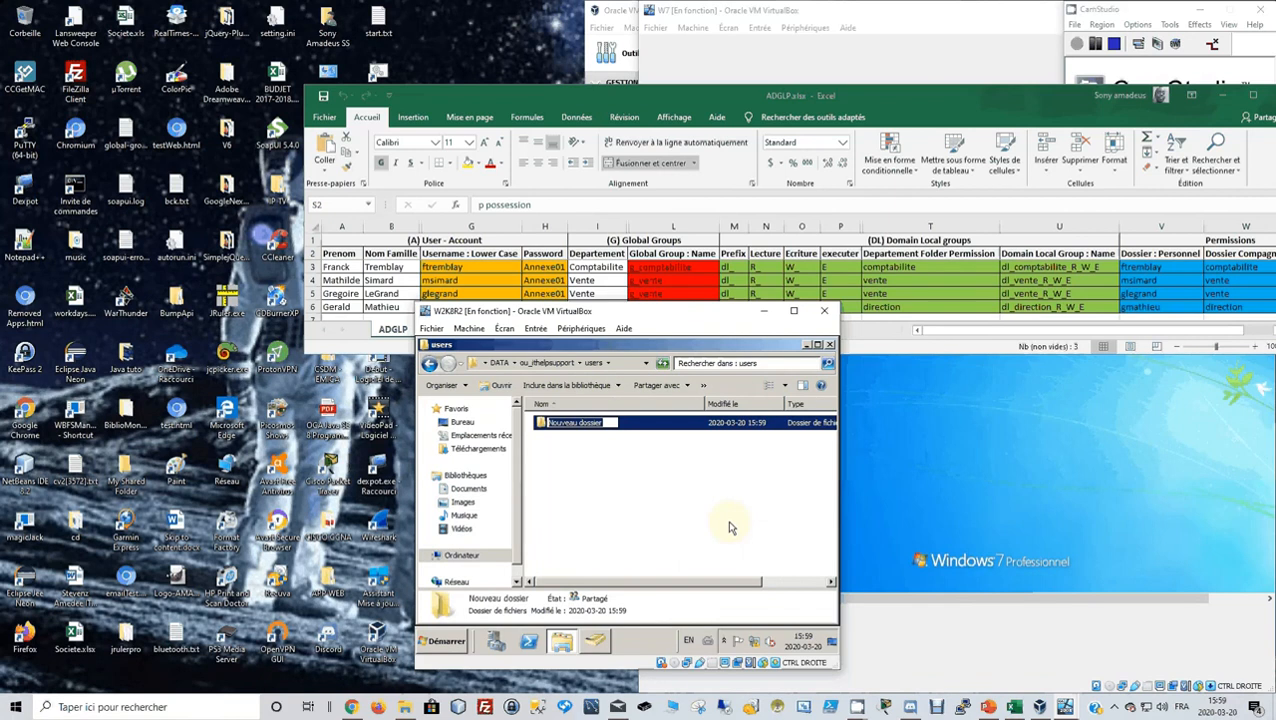
pyautogui.press('Return')
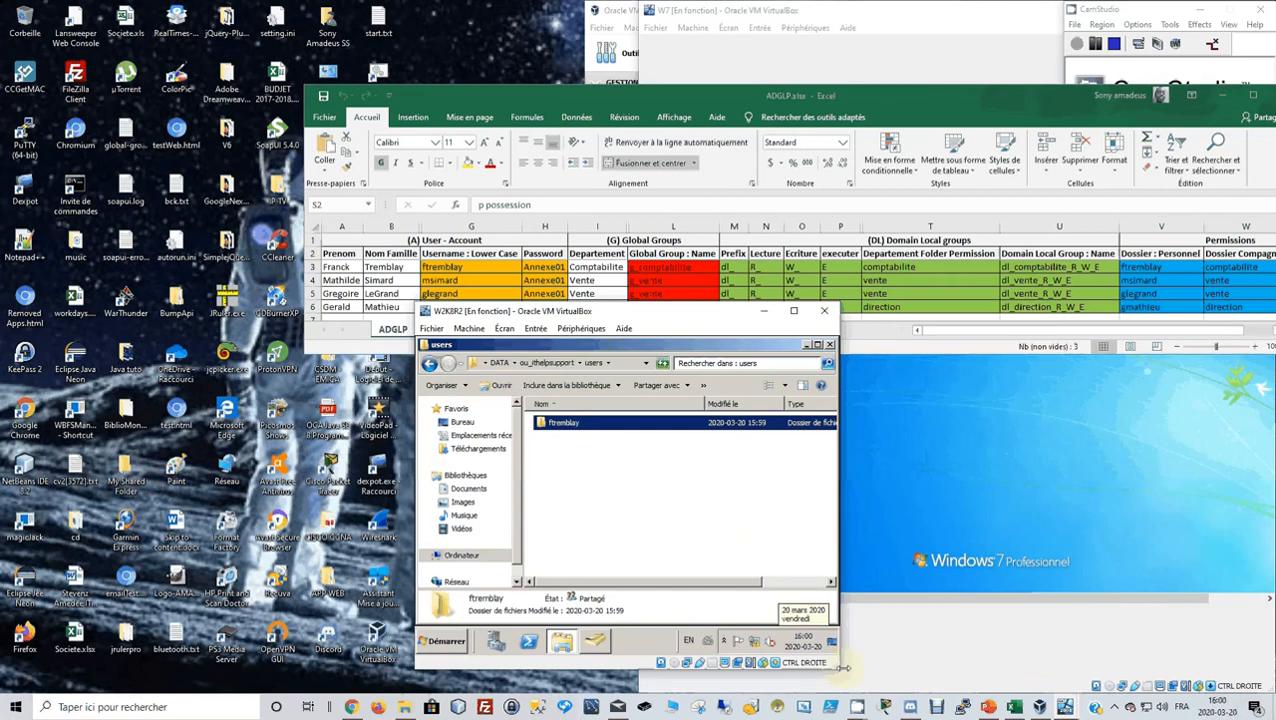
# Enlarge and reposition the server VM and users windows to uncover Active Directory.
pyautogui.moveTo(843, 668); pyautogui.dragTo(1003, 690)
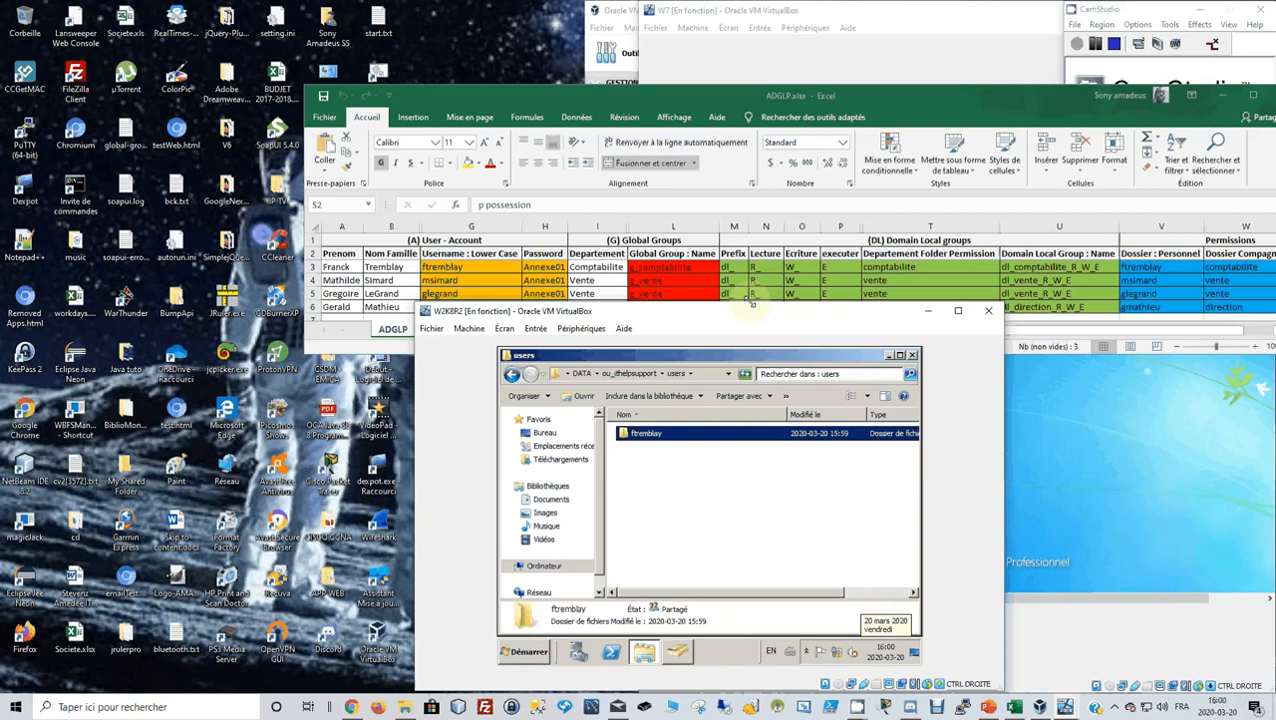
pyautogui.moveTo(748, 313); pyautogui.dragTo(483, 262)
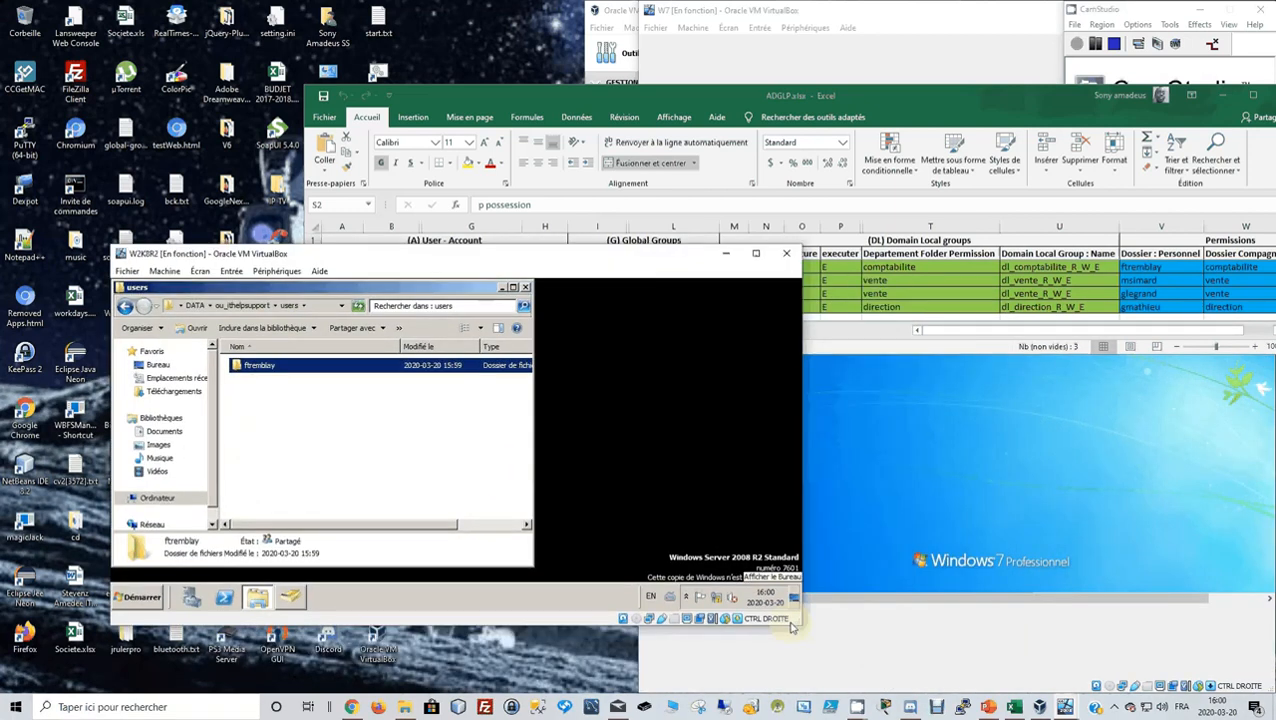
pyautogui.moveTo(791, 624); pyautogui.dragTo(1190, 673)
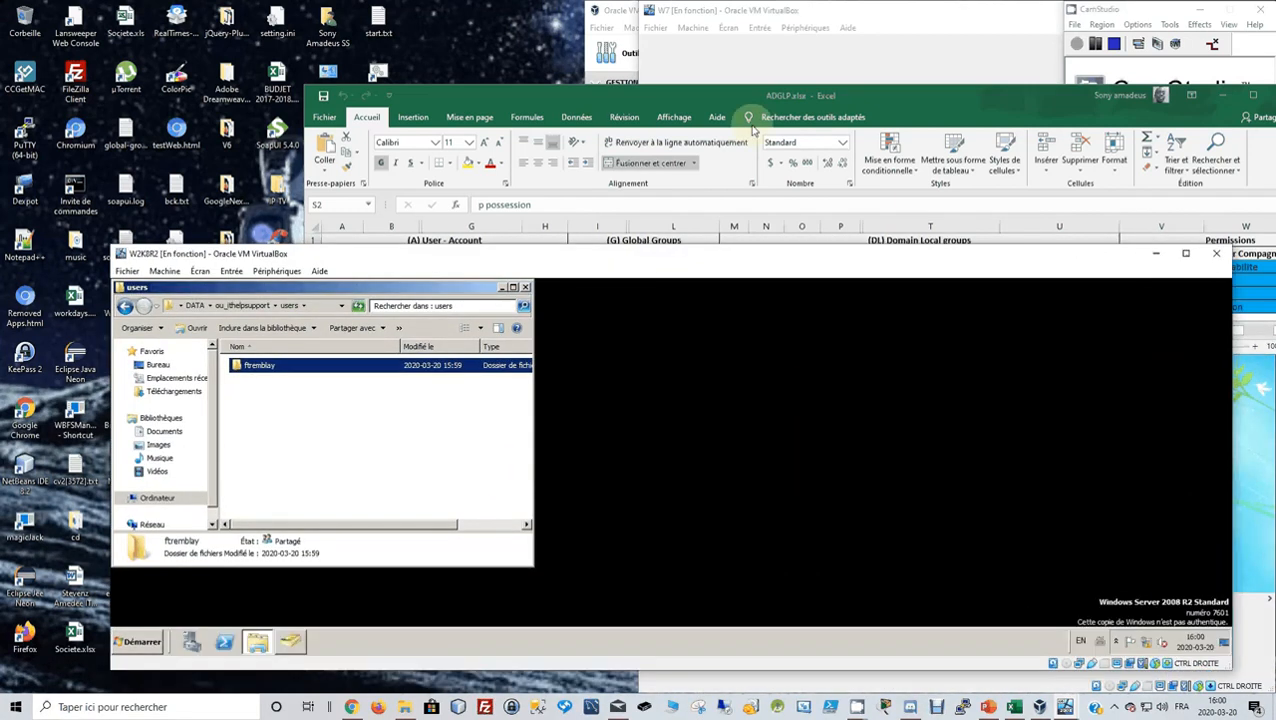
pyautogui.moveTo(698, 102); pyautogui.dragTo(492, 18)
pyautogui.click(494, 460)
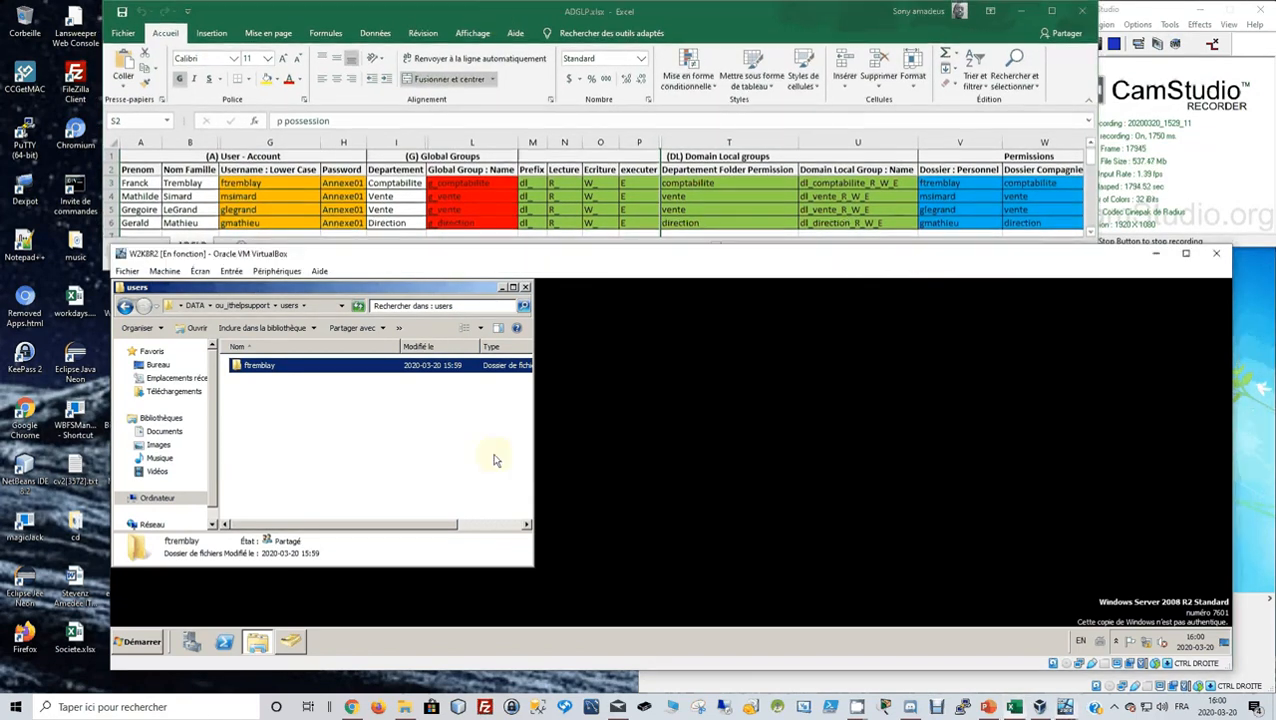
pyautogui.click(494, 460)
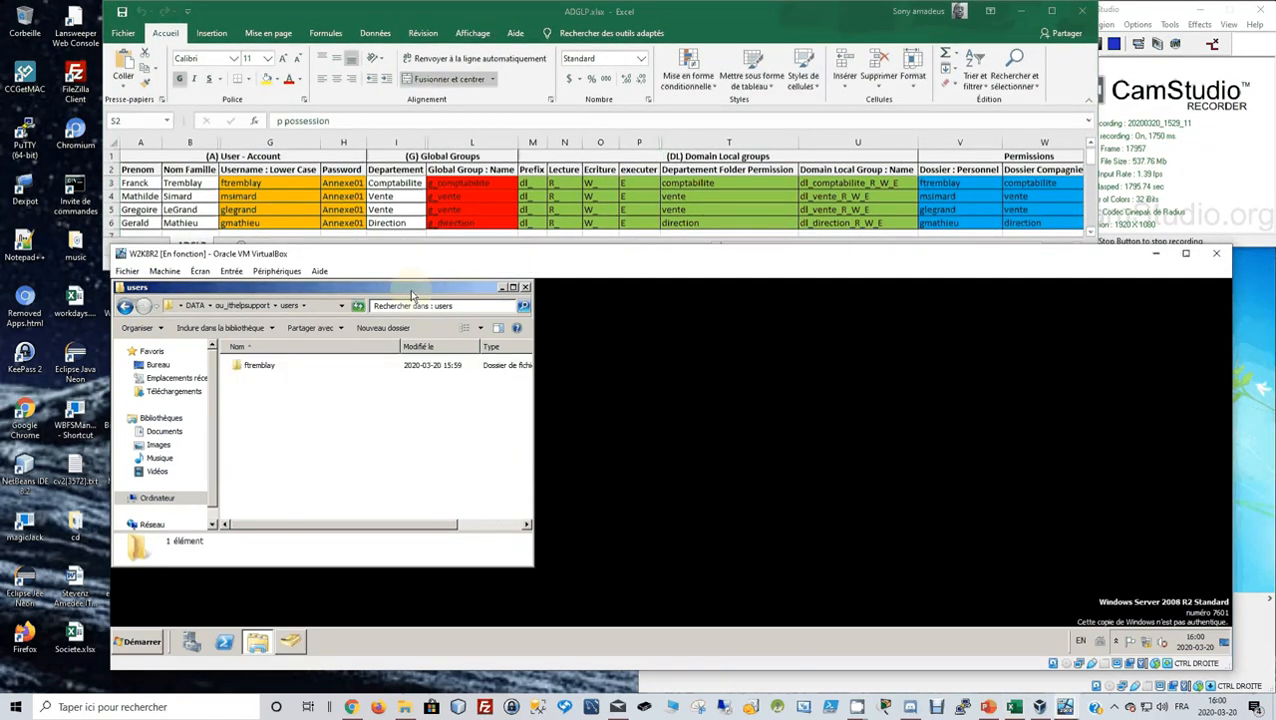
pyautogui.moveTo(411, 294); pyautogui.dragTo(763, 321)
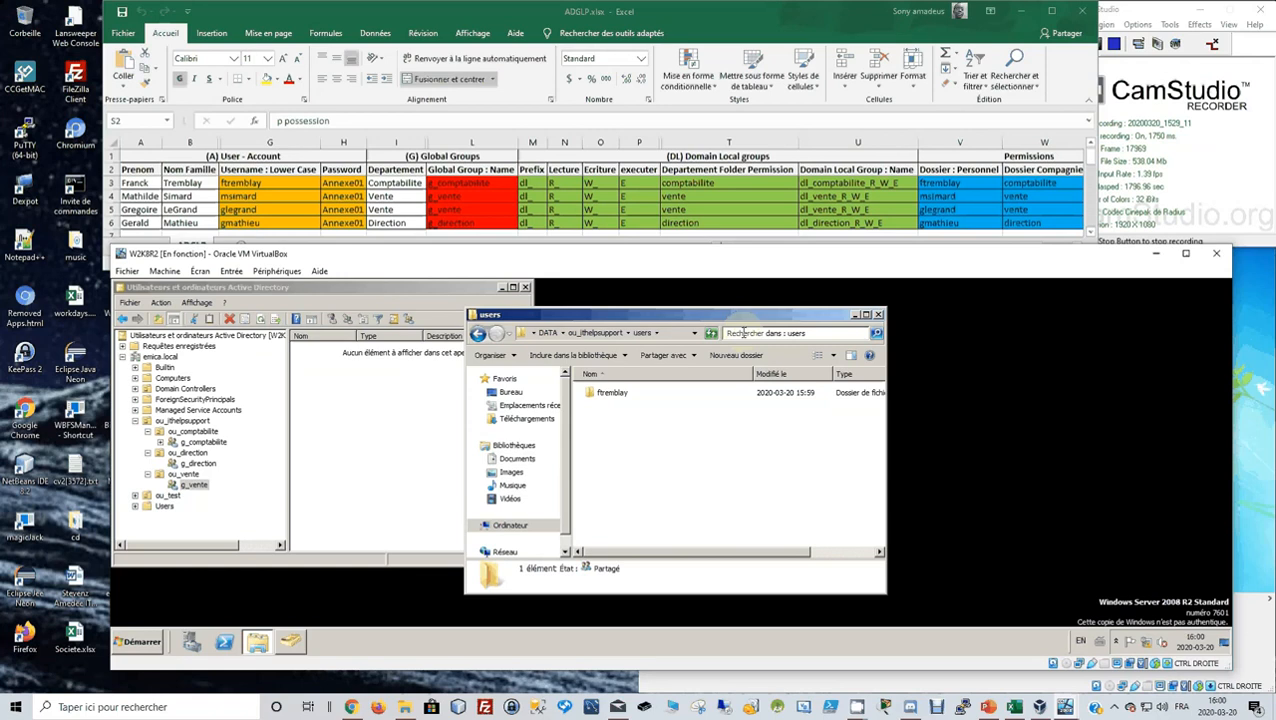
# Create personal folders named after the second and third users' logins in users.
pyautogui.rightClick(600, 434)
pyautogui.moveTo(635, 563)
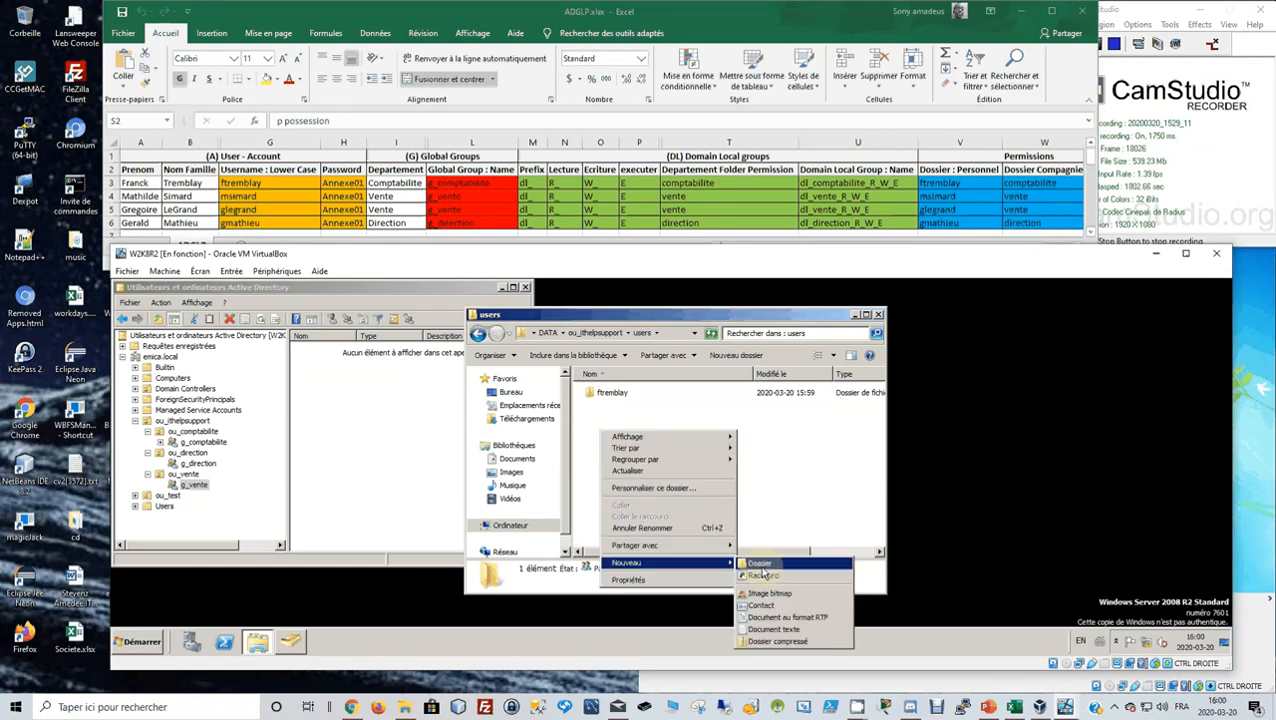
pyautogui.click(762, 566)
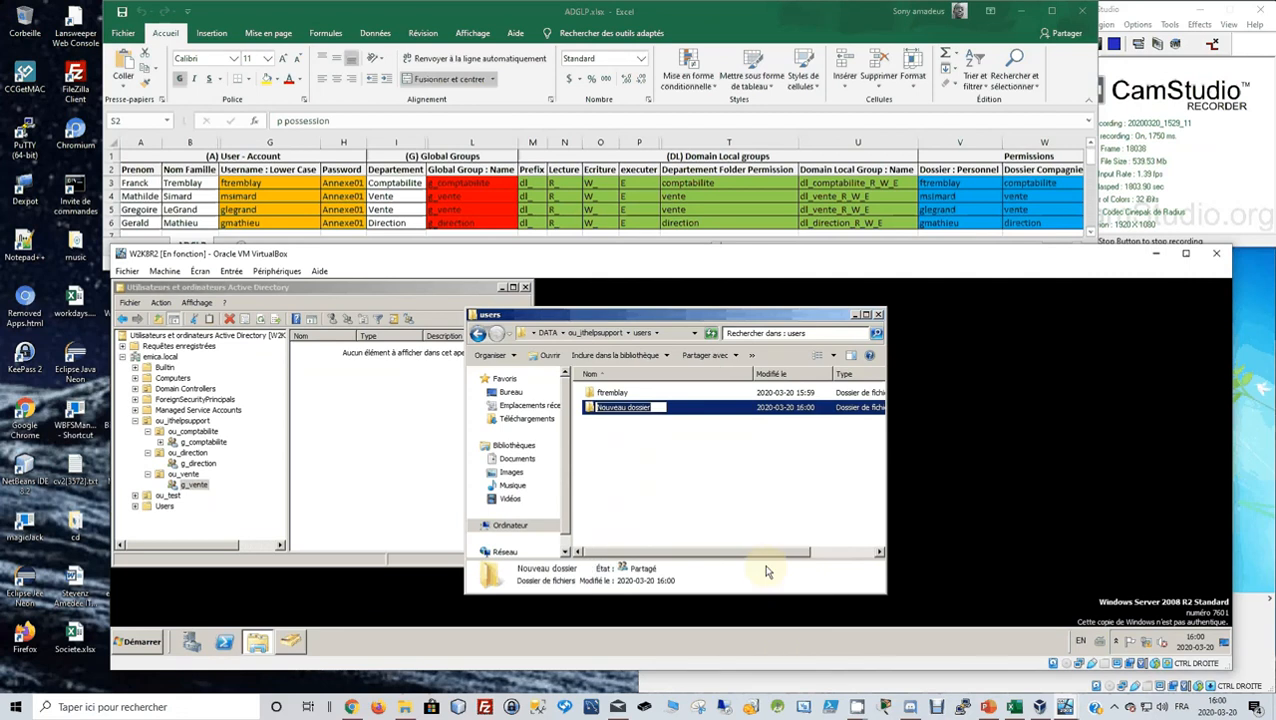
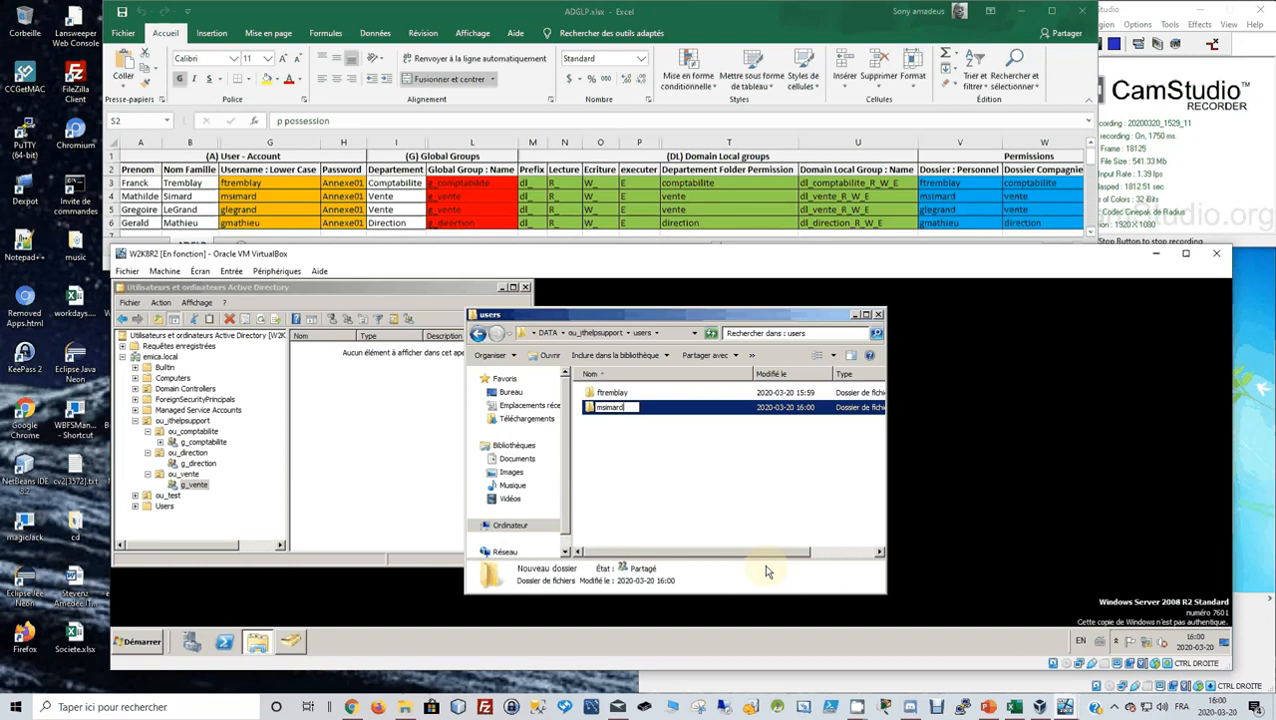
pyautogui.press('Return')
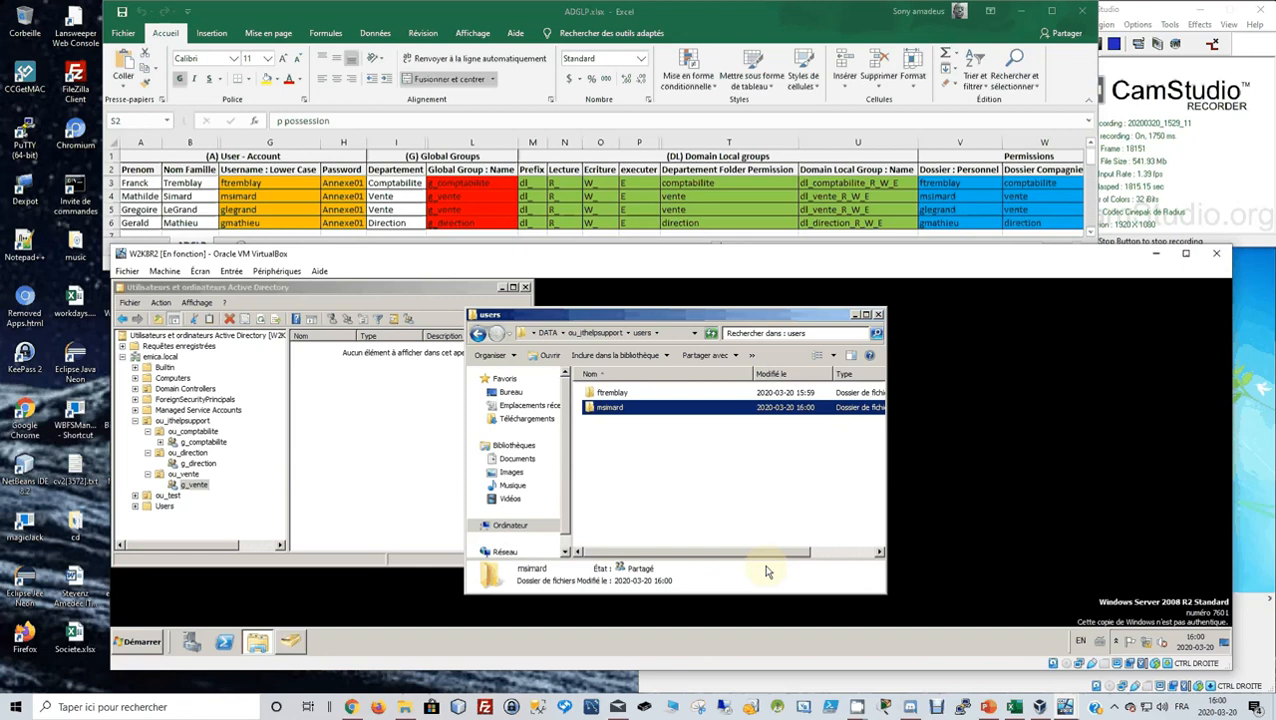
pyautogui.click(651, 469)
pyautogui.rightClick(651, 469)
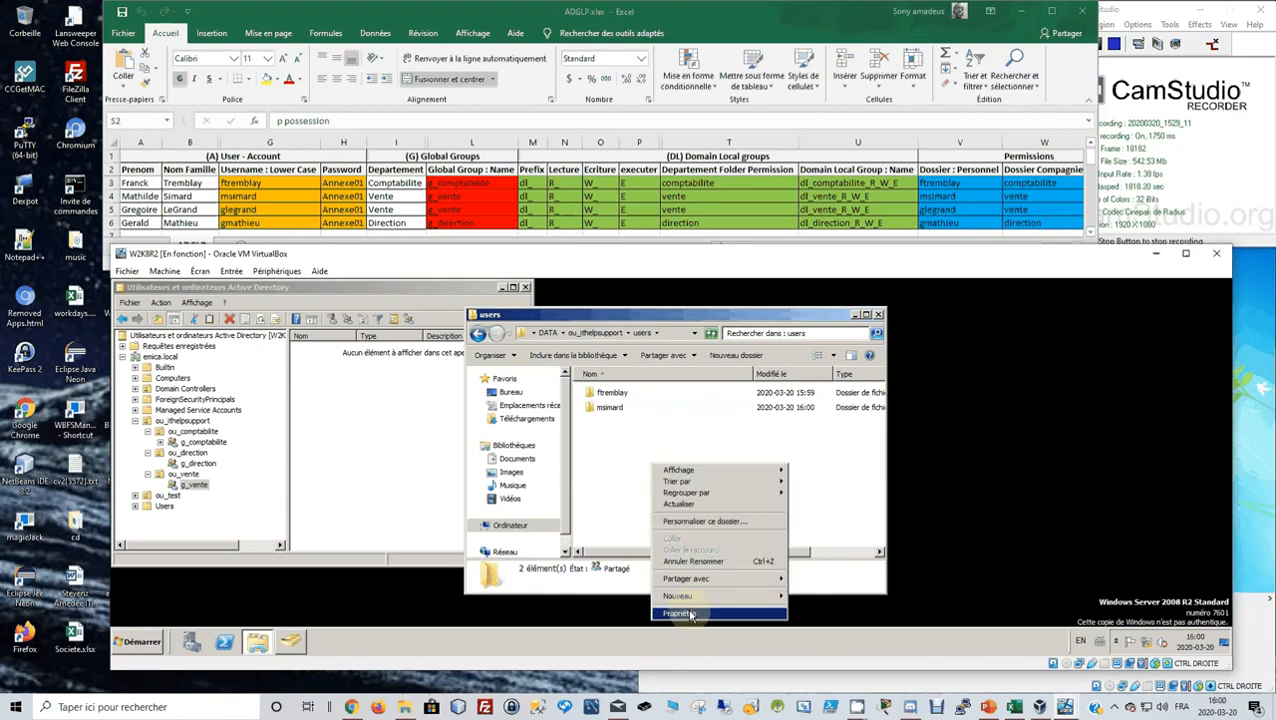
pyautogui.moveTo(690, 596)
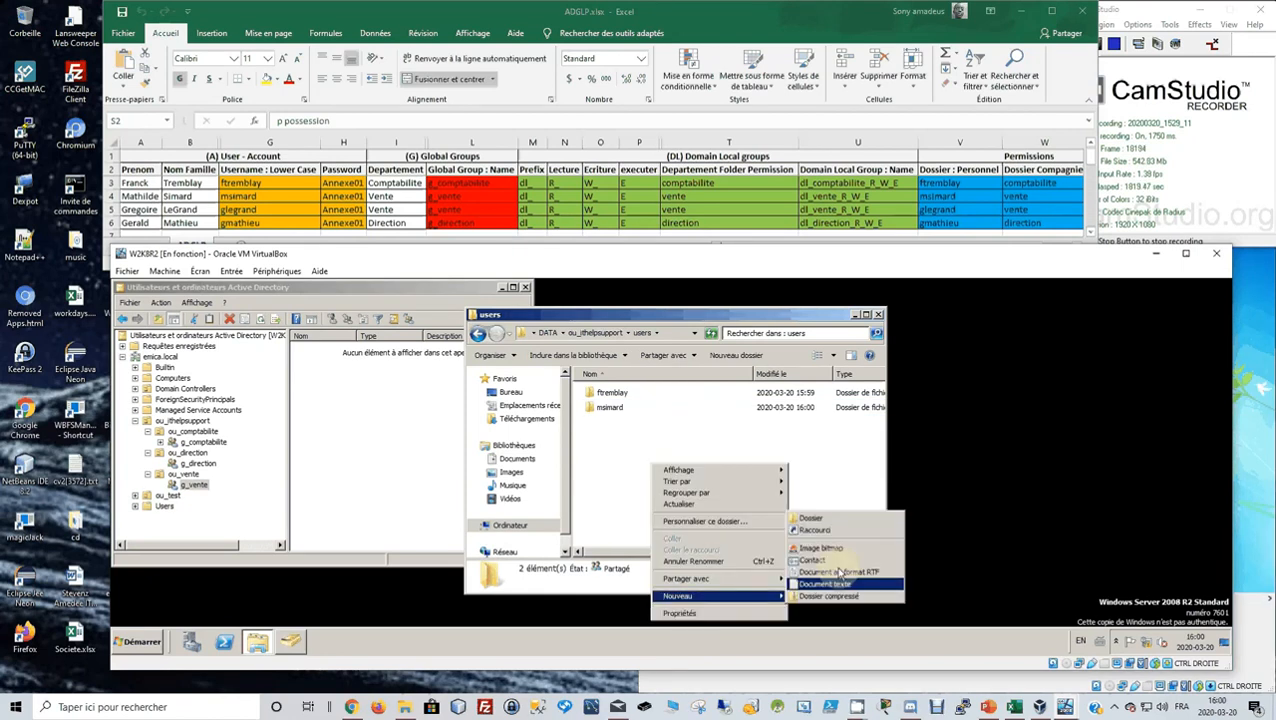
pyautogui.click(834, 519)
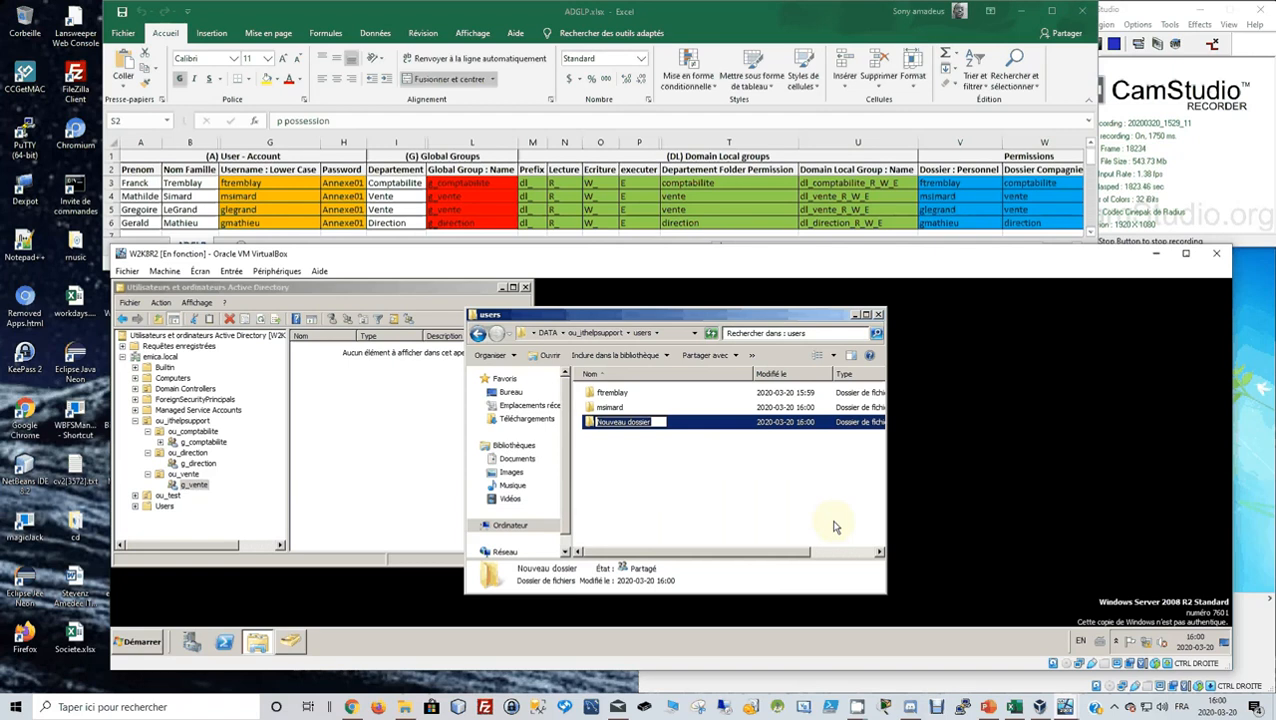
pyautogui.press('Return')
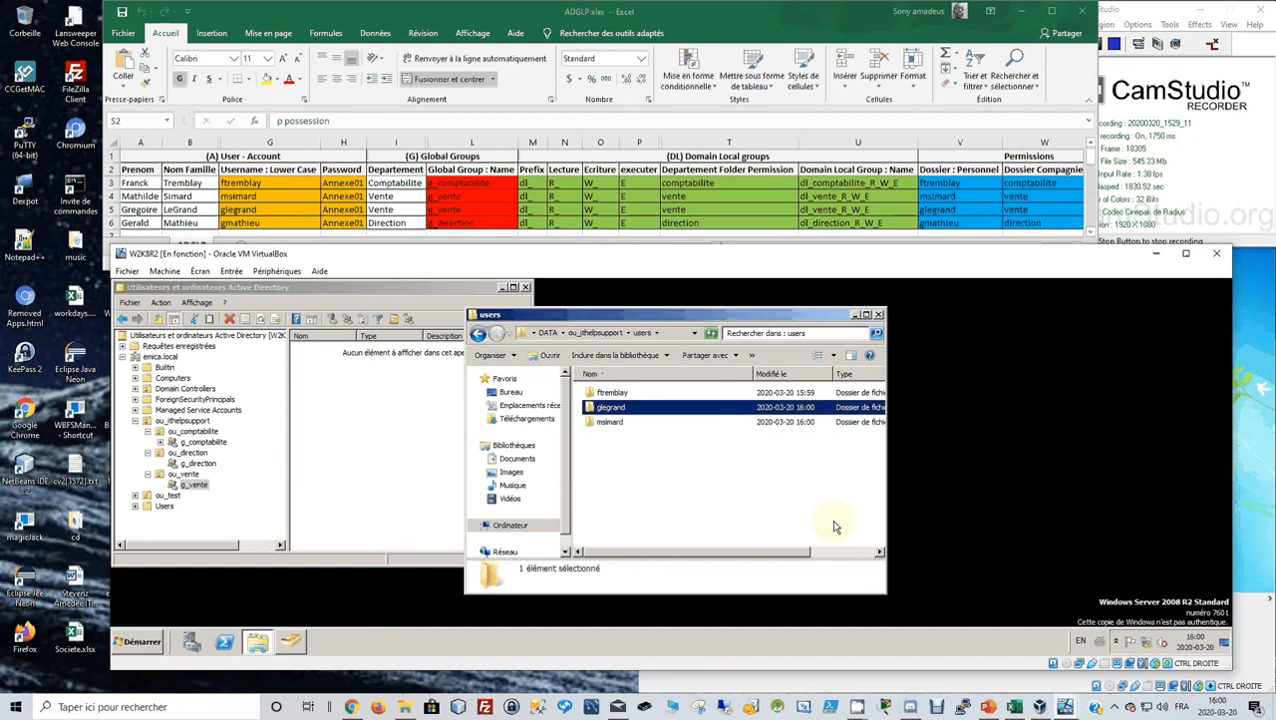
# Add the fourth user's login folder, then bring Active Directory to the front.
pyautogui.click(656, 488)
pyautogui.rightClick(656, 488)
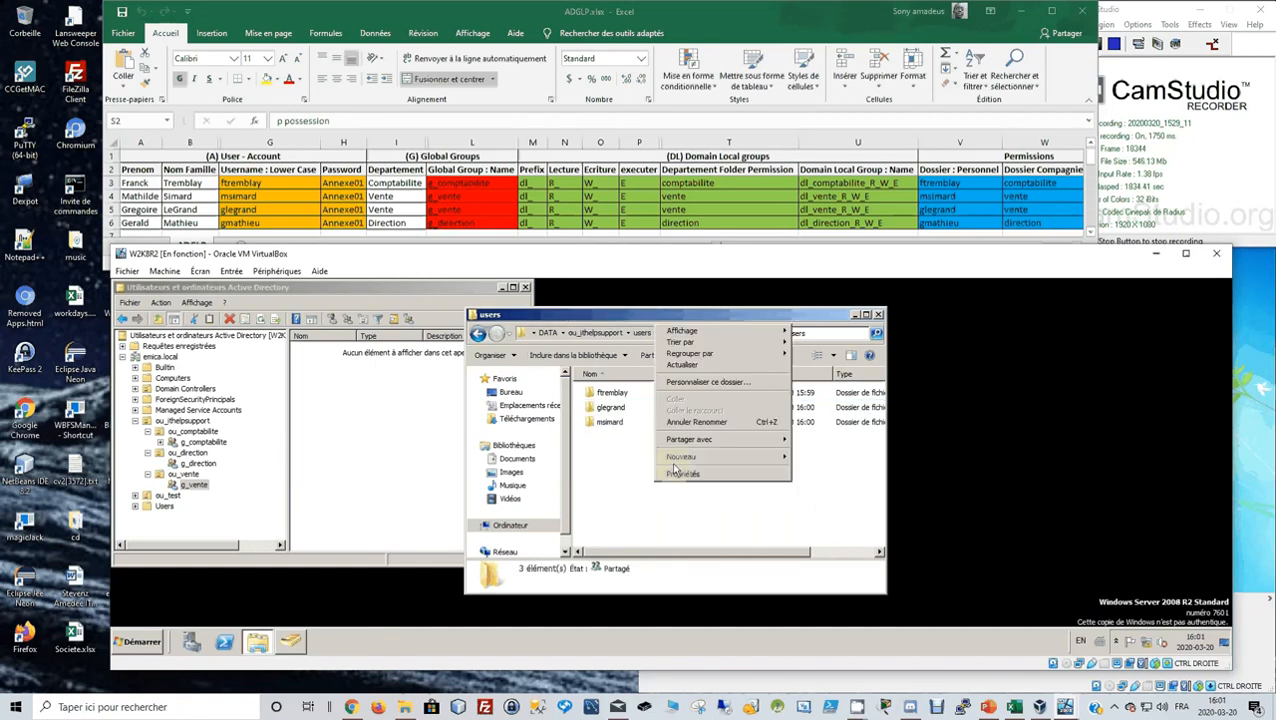
pyautogui.moveTo(700, 457)
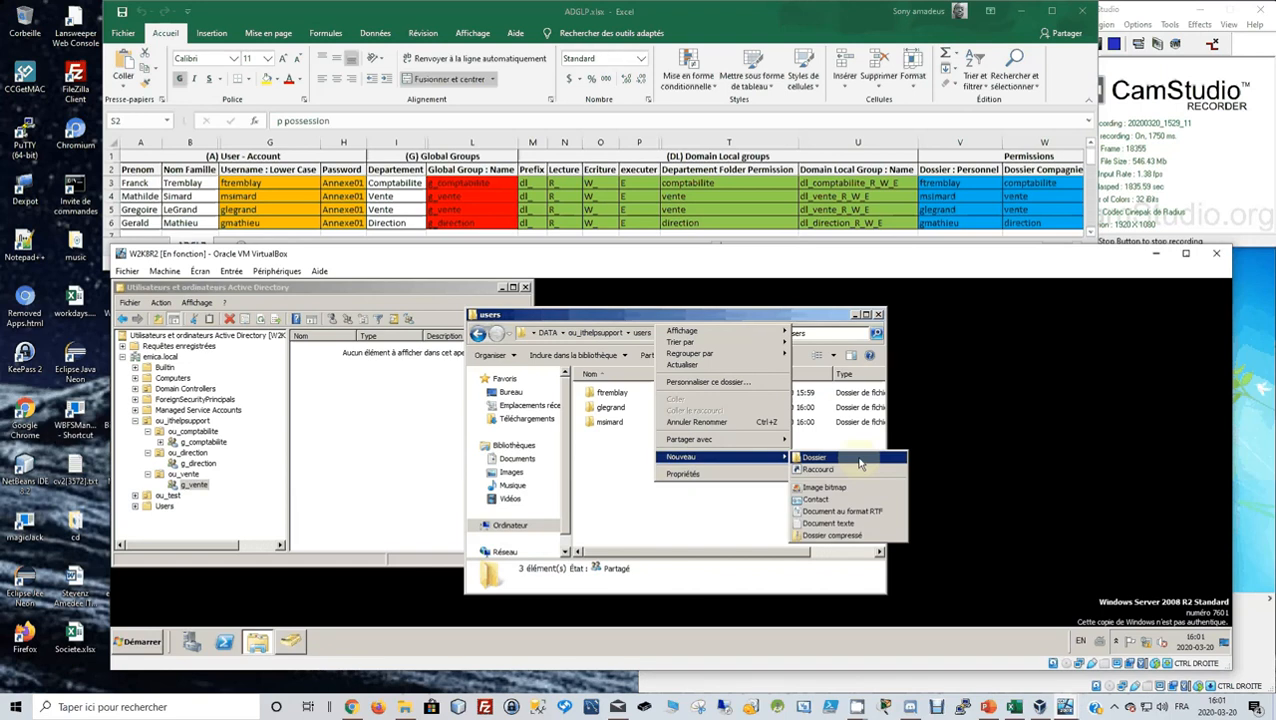
pyautogui.click(860, 462)
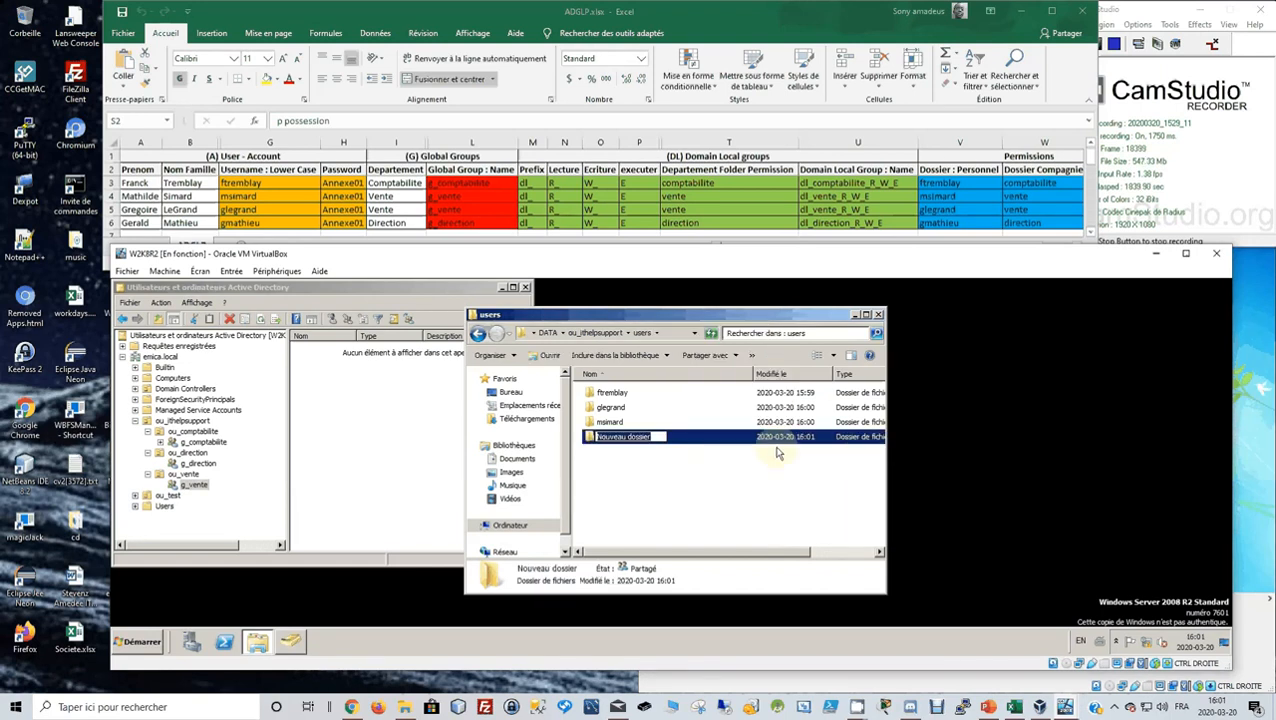
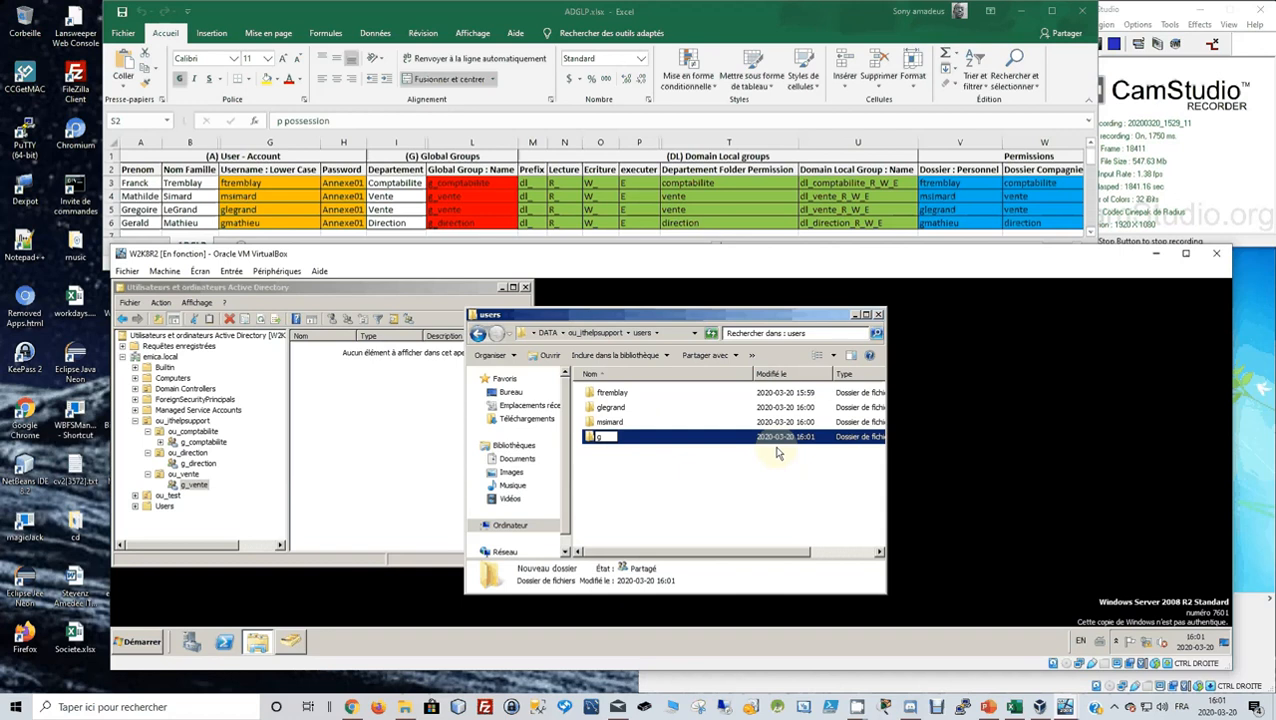
pyautogui.press('Return')
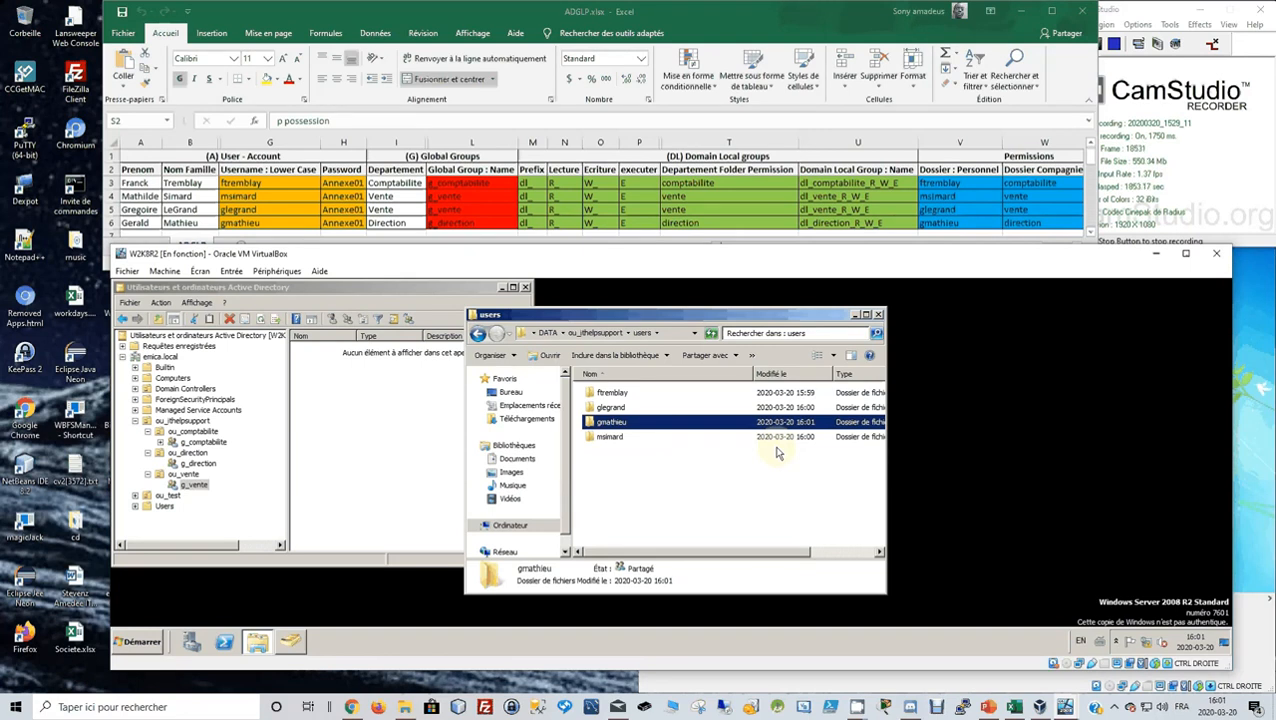
pyautogui.click(420, 292)
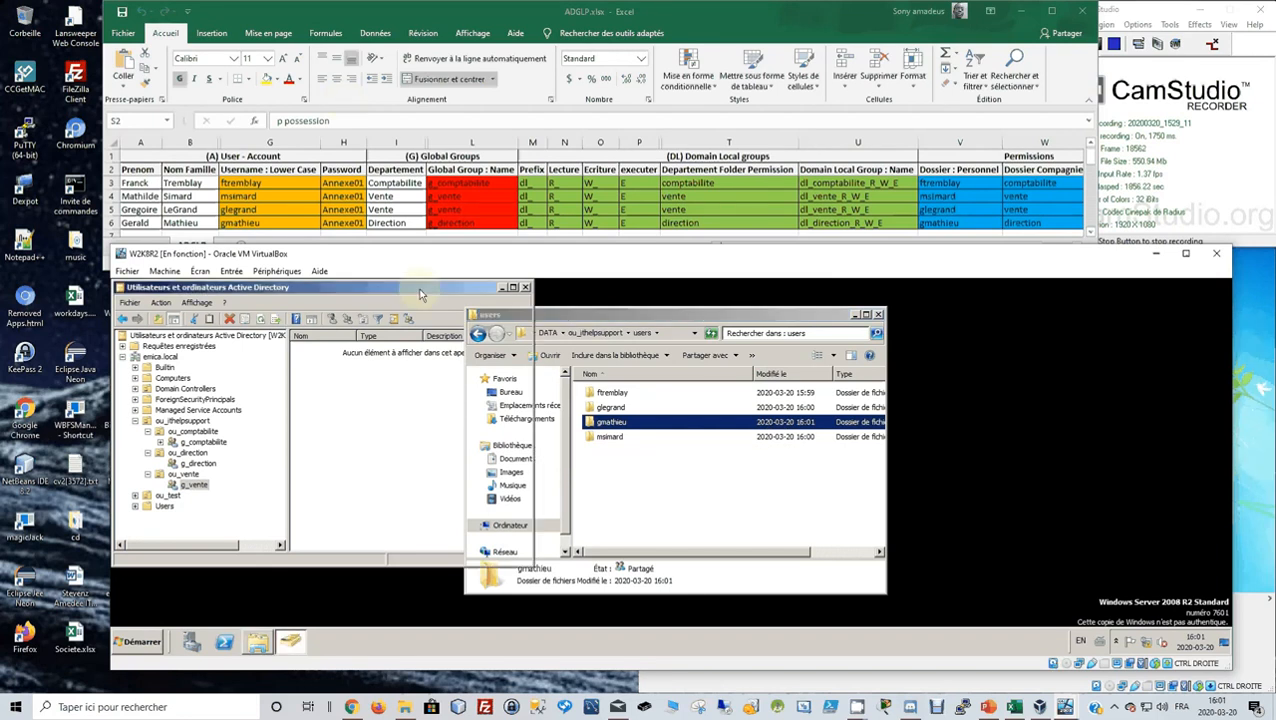
pyautogui.moveTo(420, 295); pyautogui.dragTo(760, 313)
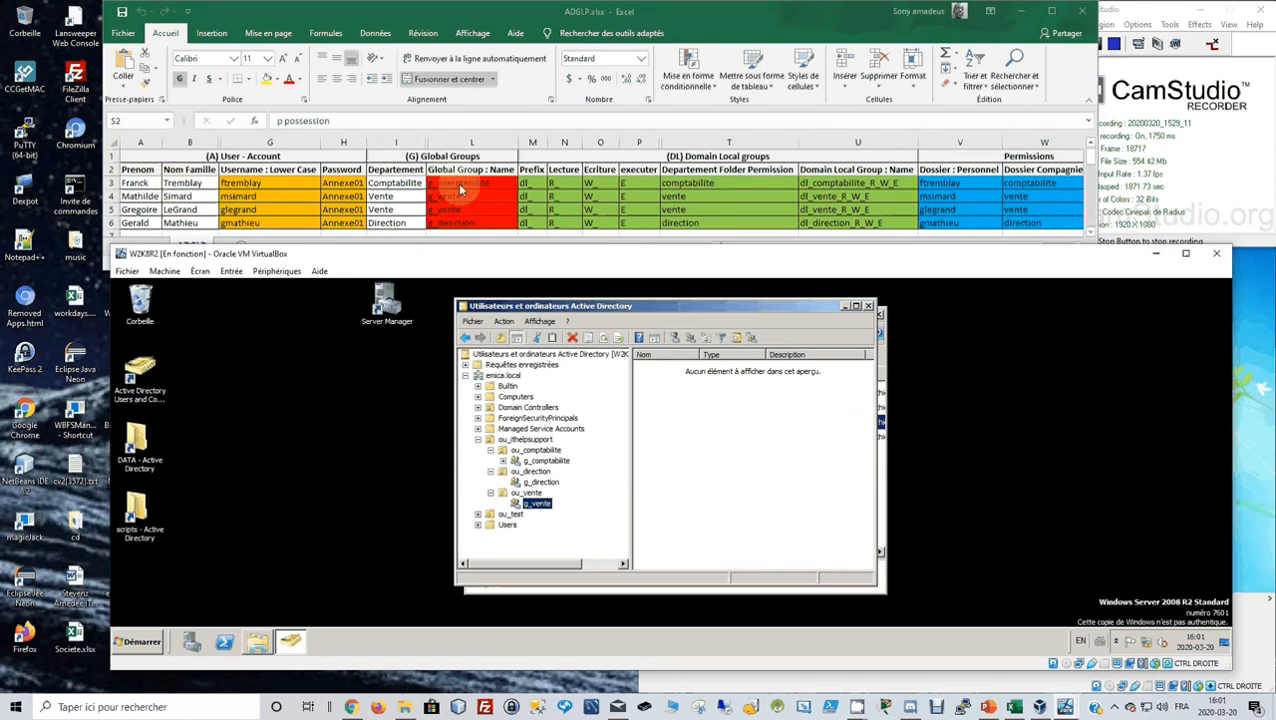
# Select ou_comptabilite to list g_comptabilite and maximize the server VM window.
pyautogui.click(537, 451)
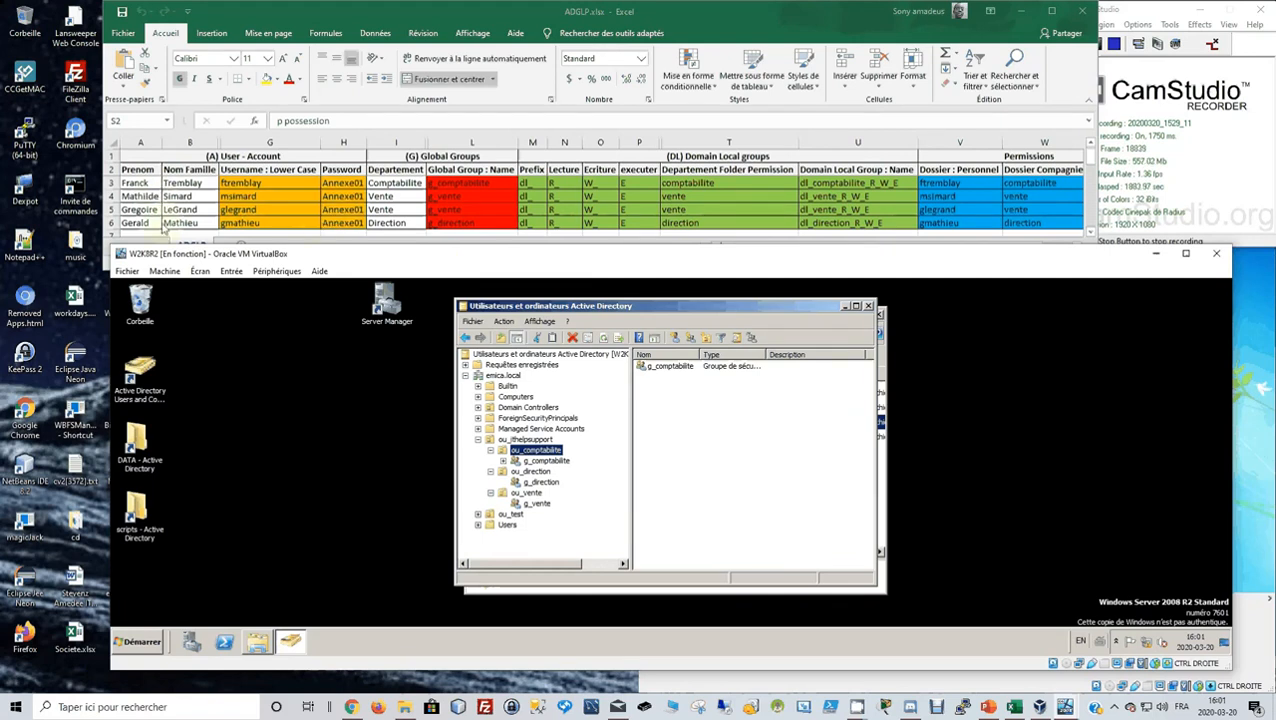
pyautogui.click(1186, 253)
pyautogui.moveTo(627, 72); pyautogui.dragTo(832, 257)
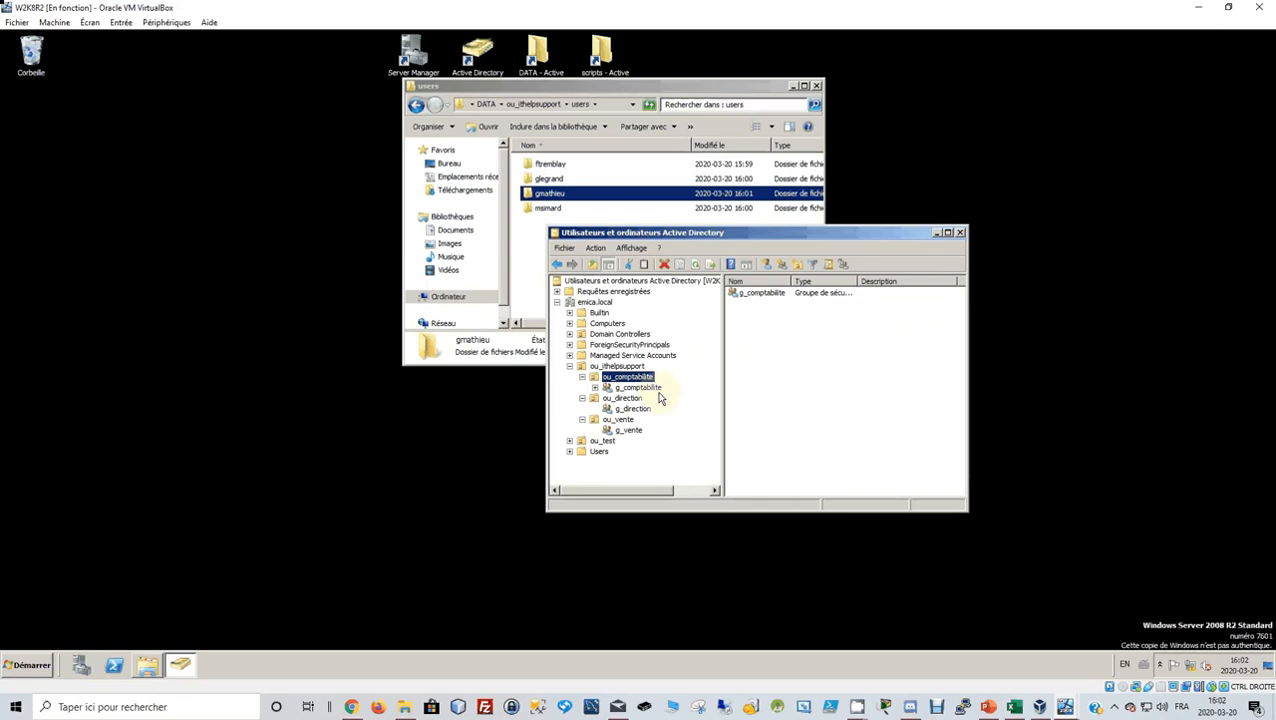
# Start a new user in ou_comptabilite and enter the first user's full name and logon name.
pyautogui.rightClick(634, 380)
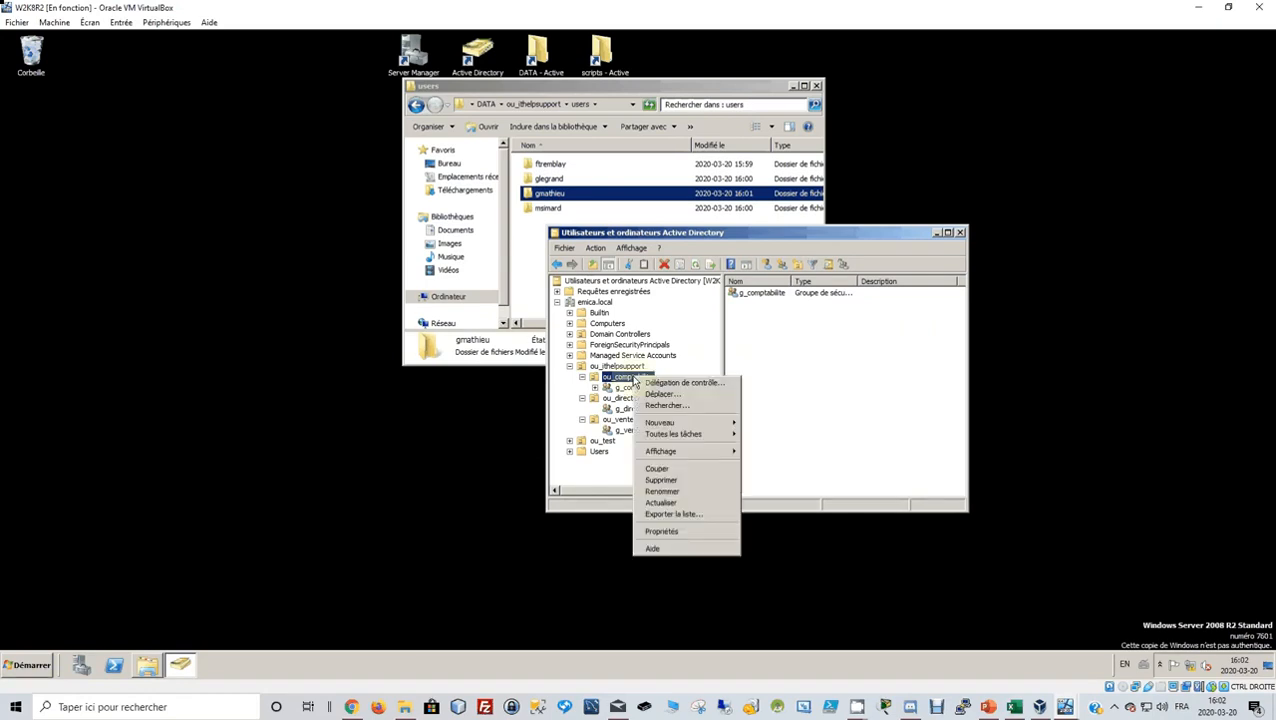
pyautogui.click(771, 236)
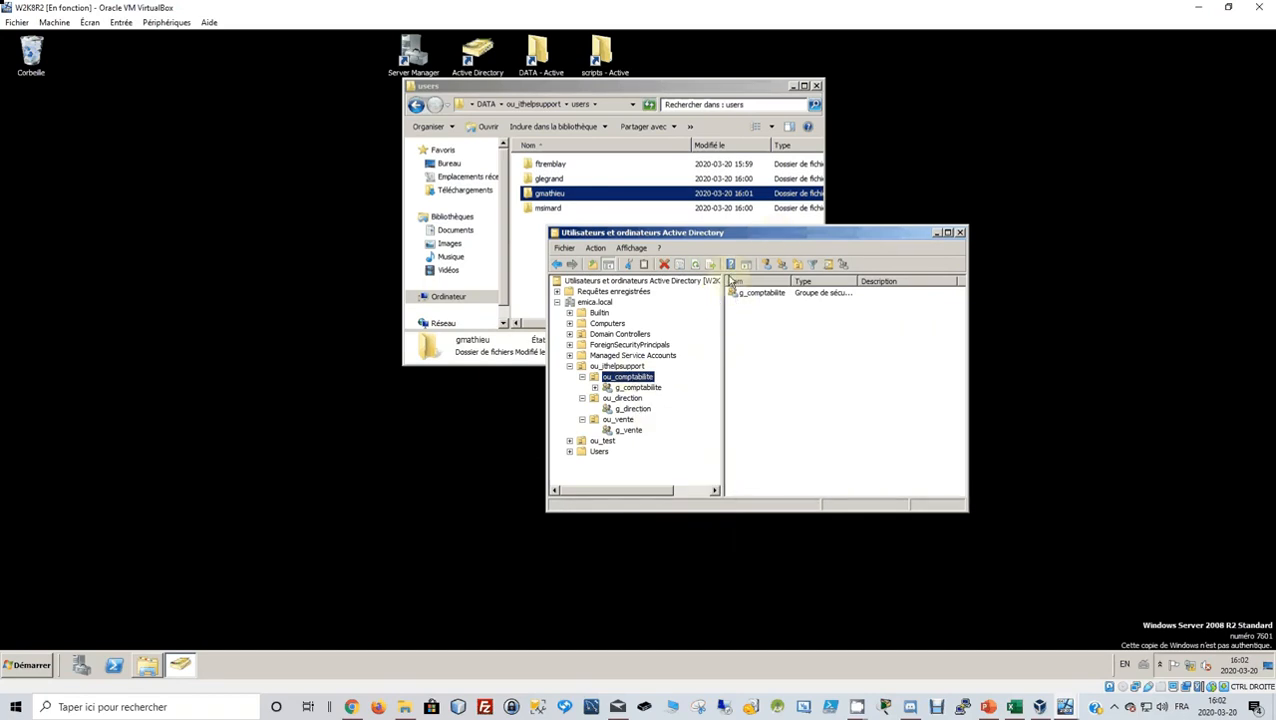
pyautogui.click(768, 265)
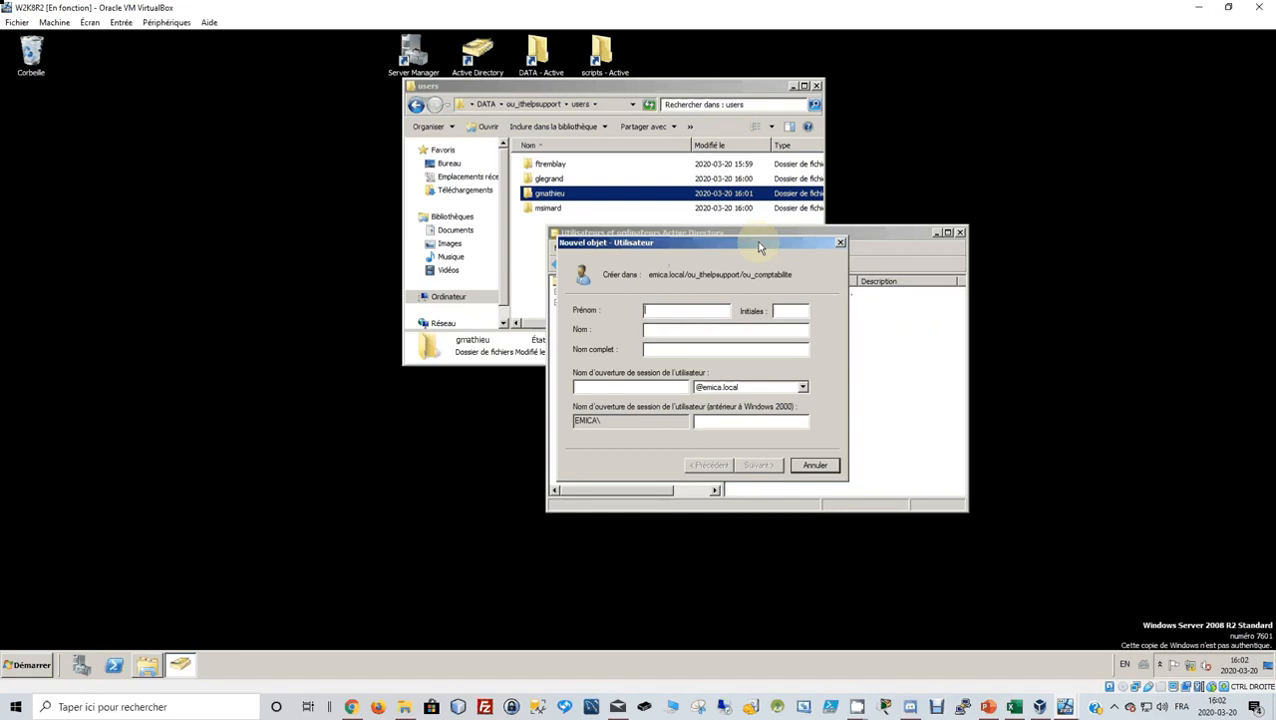
pyautogui.moveTo(758, 247); pyautogui.dragTo(872, 276)
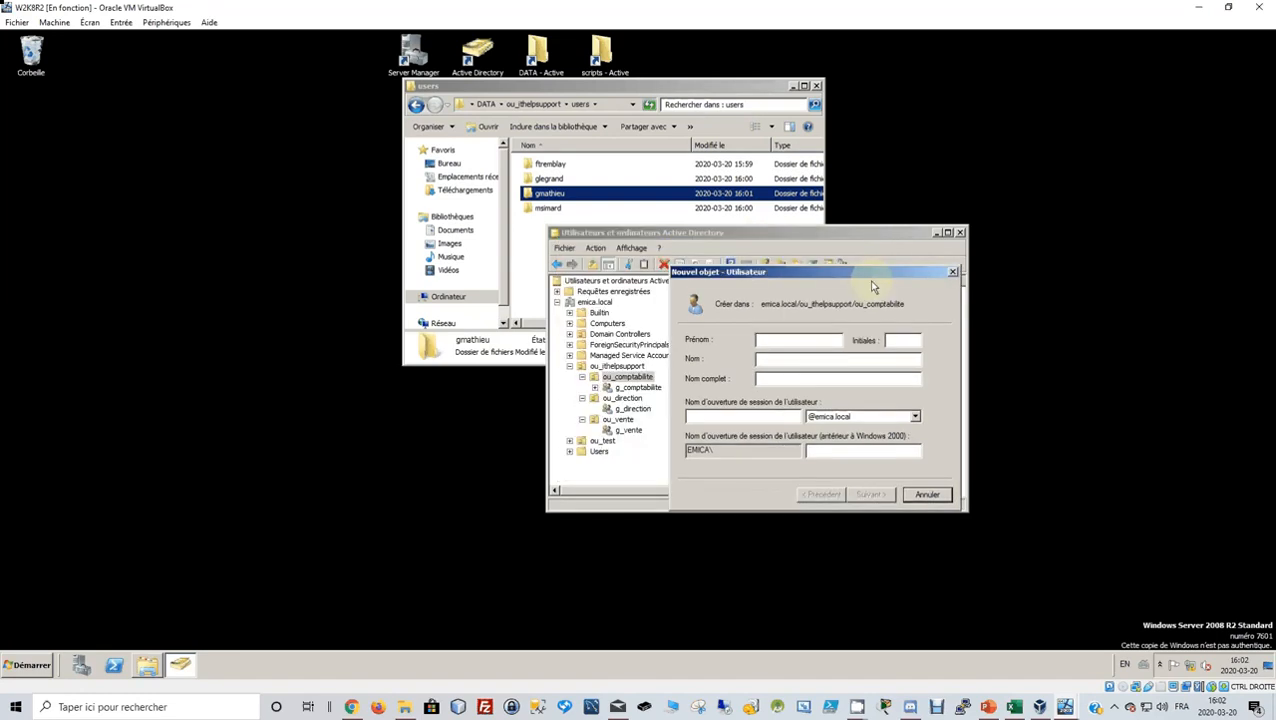
pyautogui.click(776, 418)
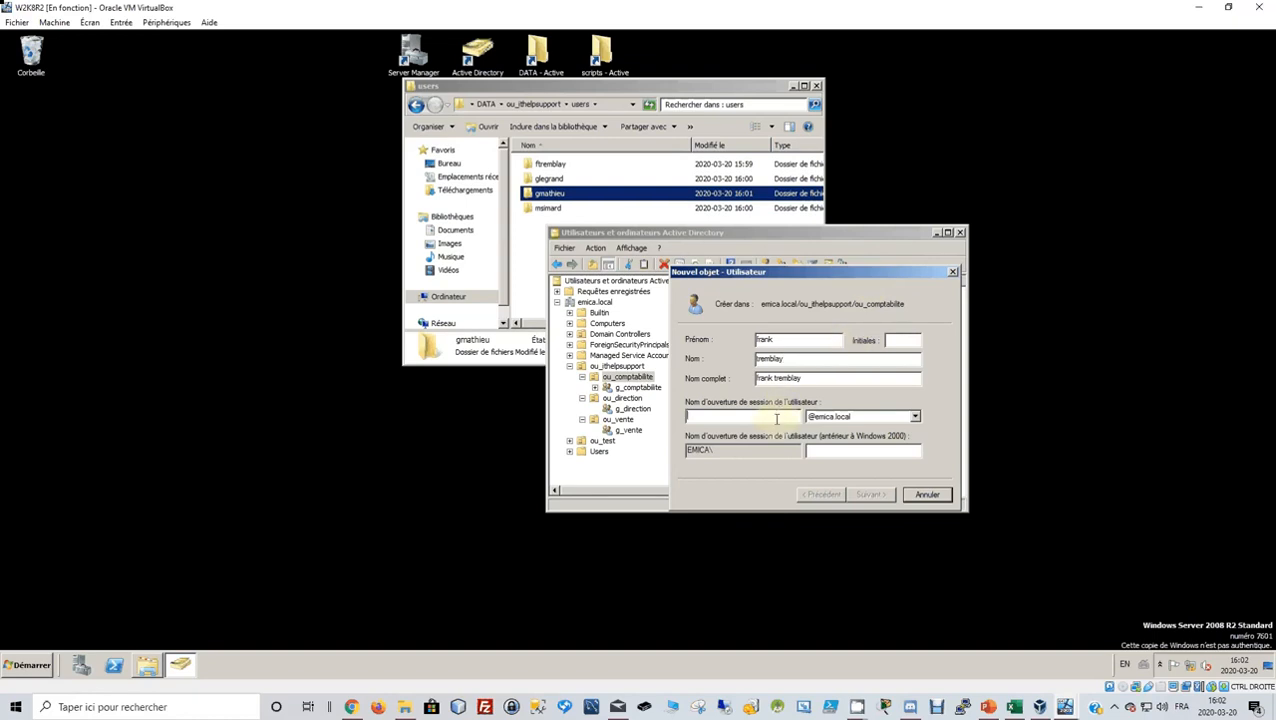
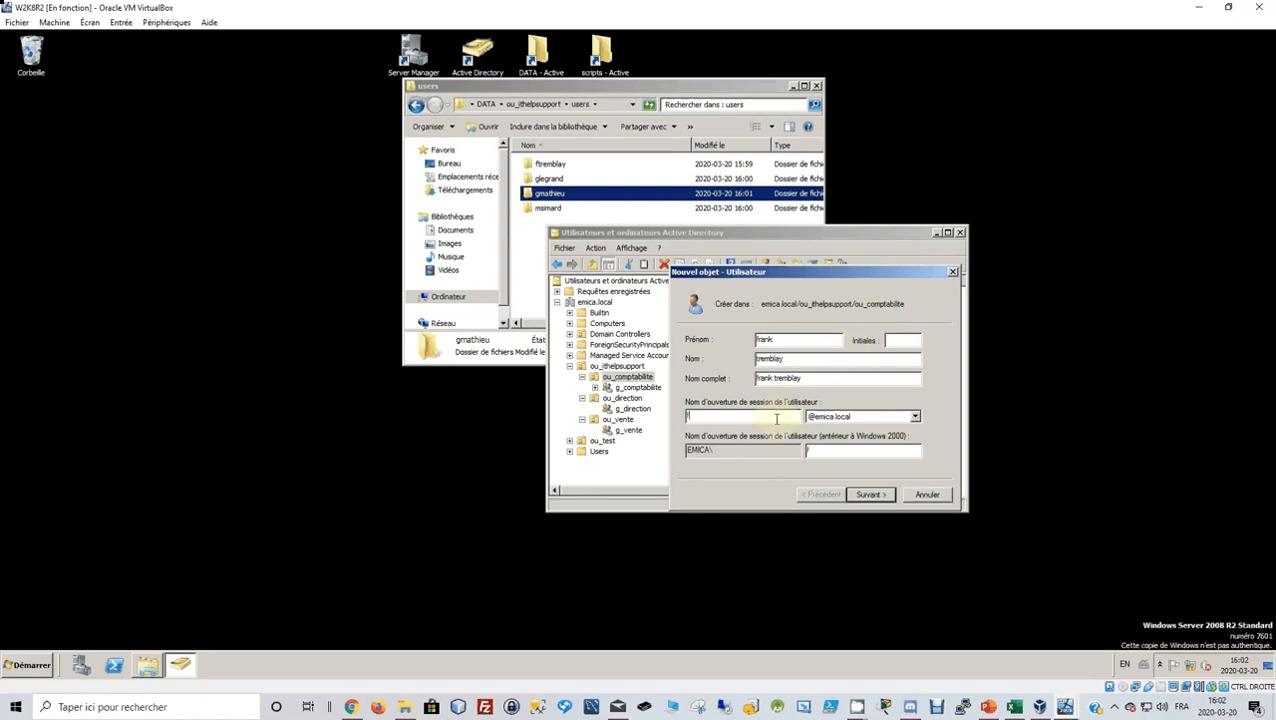
# Set the password, untick must-change, and make it unchangeable by the user and never-expiring.
pyautogui.click(865, 490)
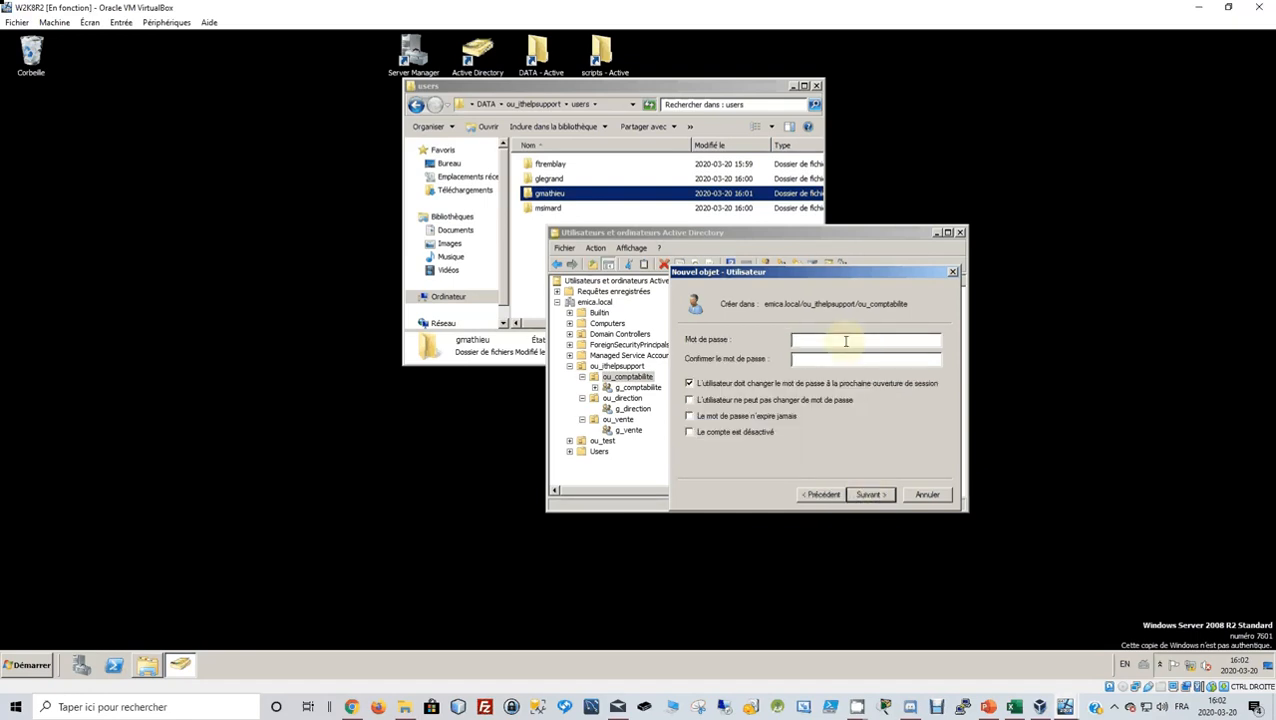
pyautogui.write('Pa$$w0rd')
pyautogui.press('Tab')
pyautogui.write('Passwordd')
pyautogui.click(689, 384)
pyautogui.click(689, 401)
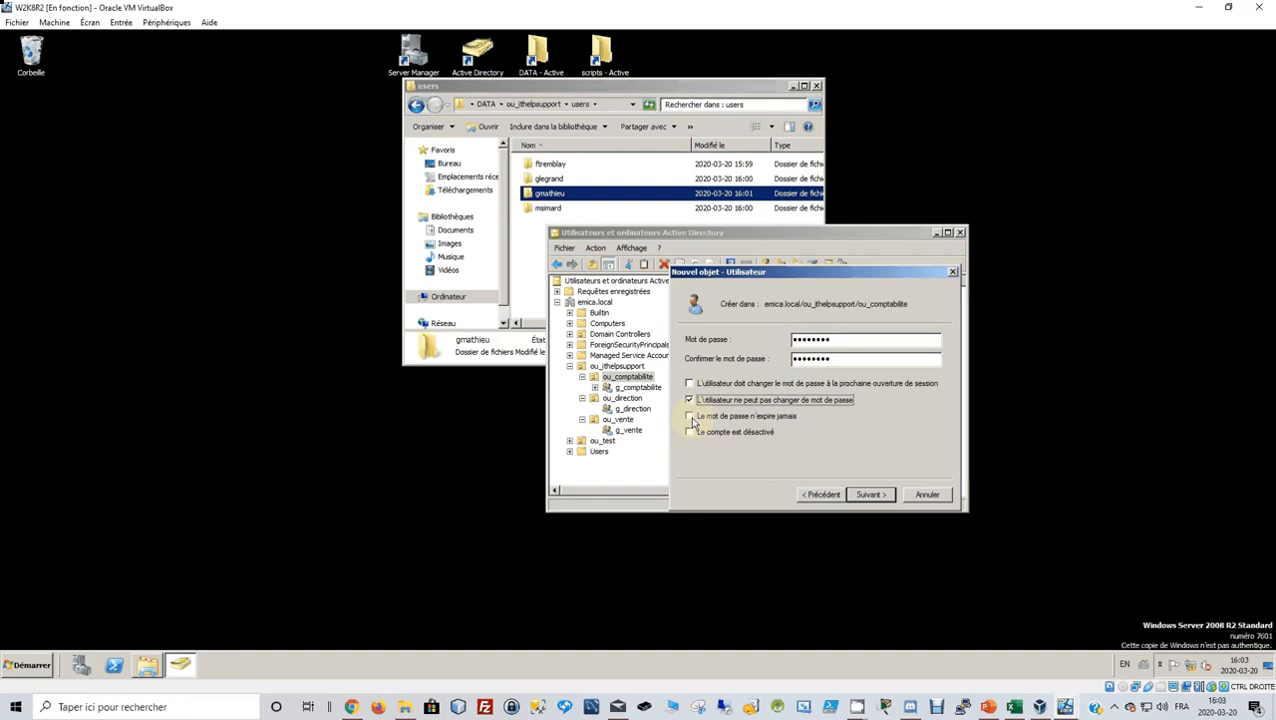
pyautogui.click(690, 417)
pyautogui.click(870, 494)
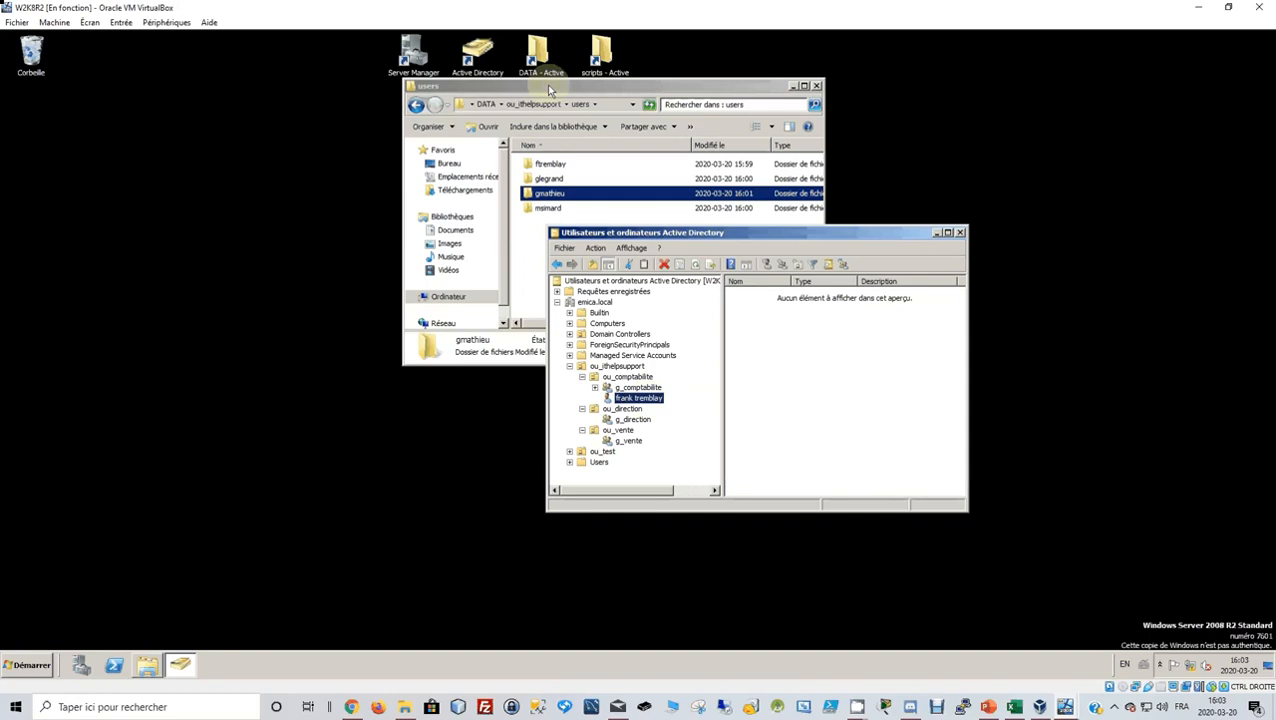
# Rearrange the Explorer and AD windows, check the ADGLP spreadsheet, then open ou_direction.
pyautogui.moveTo(549, 89); pyautogui.dragTo(289, 67)
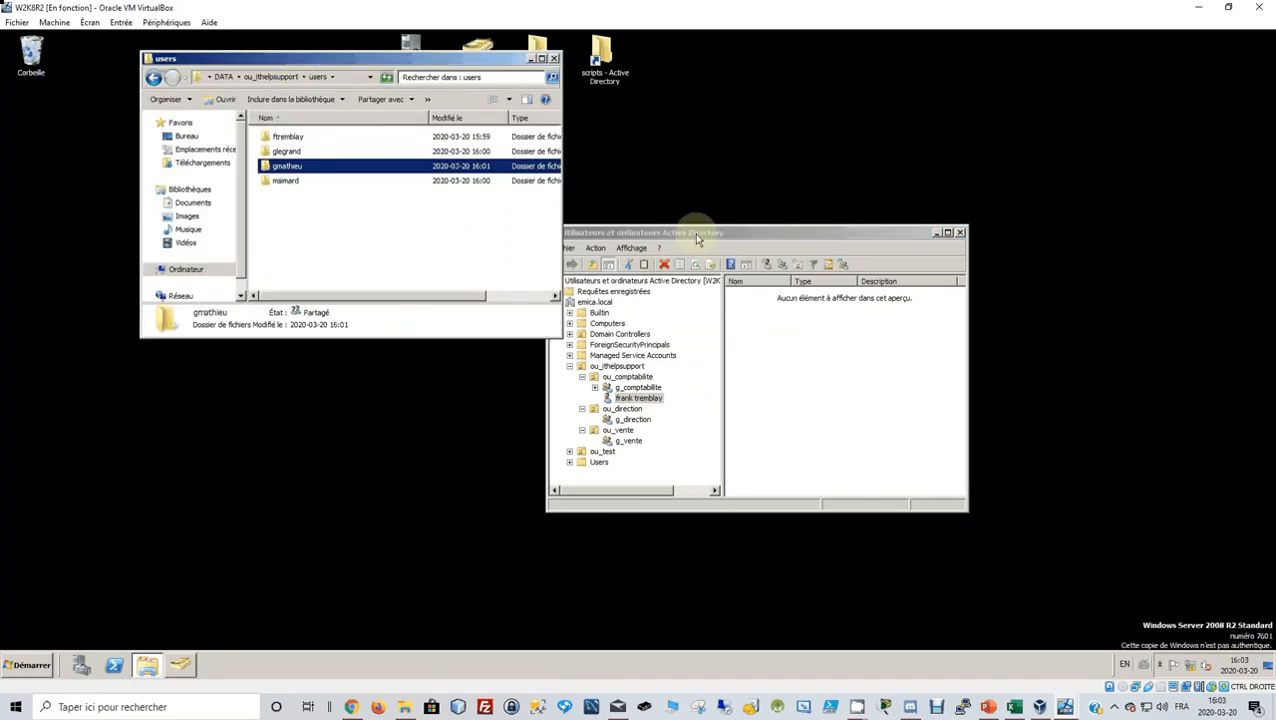
pyautogui.moveTo(705, 232); pyautogui.dragTo(808, 157)
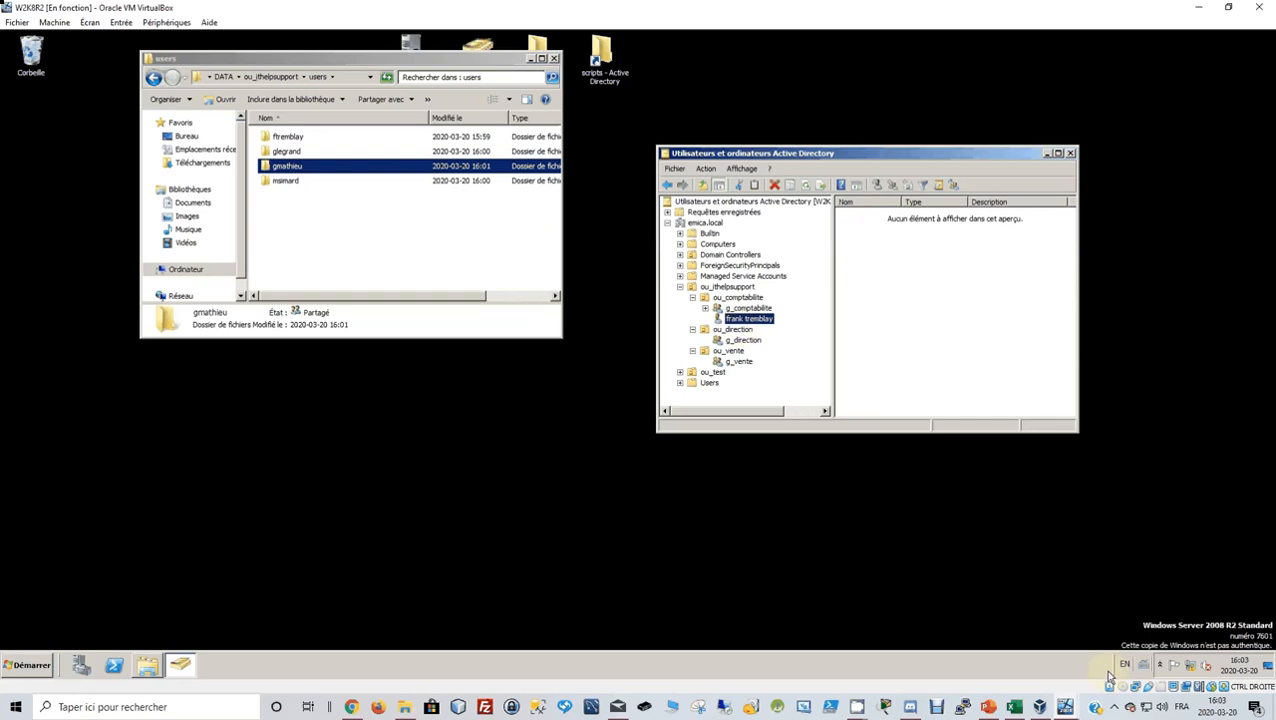
pyautogui.click(1016, 707)
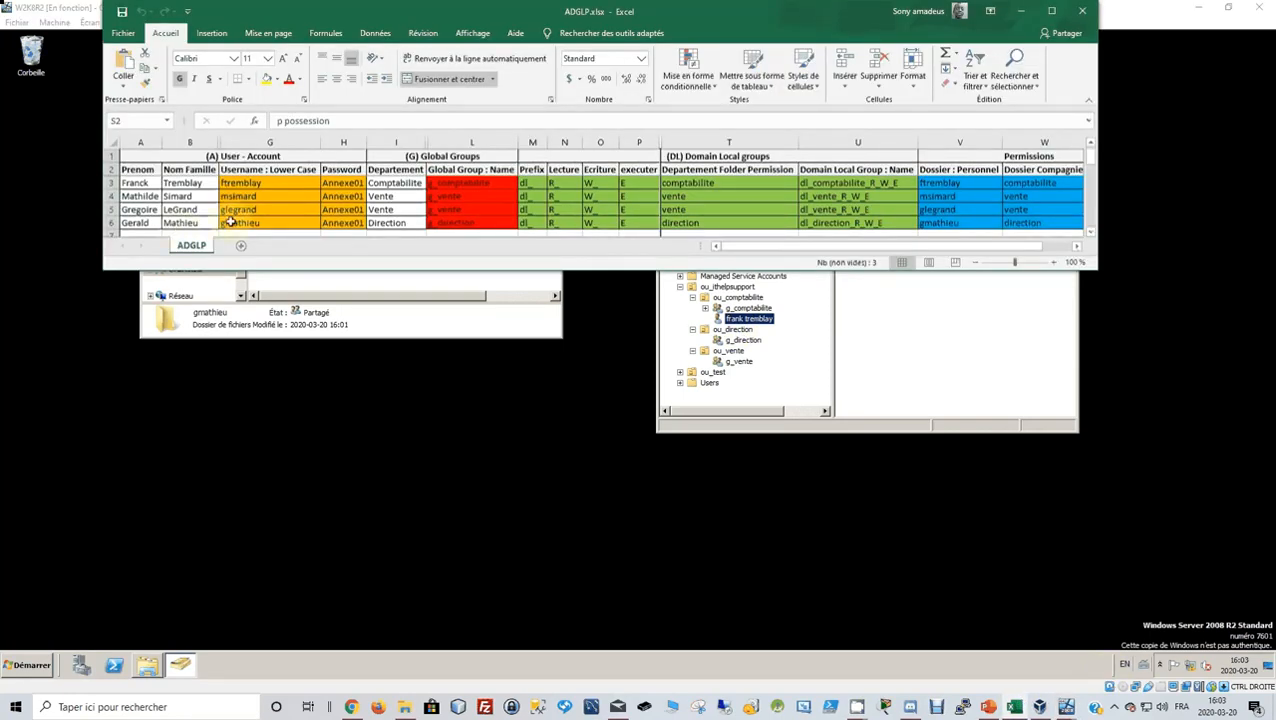
pyautogui.click(780, 371)
pyautogui.click(735, 330)
# Start a new user in ou_direction and enter the second user's names, checking ADGLP.xlsx.
pyautogui.rightClick(740, 333)
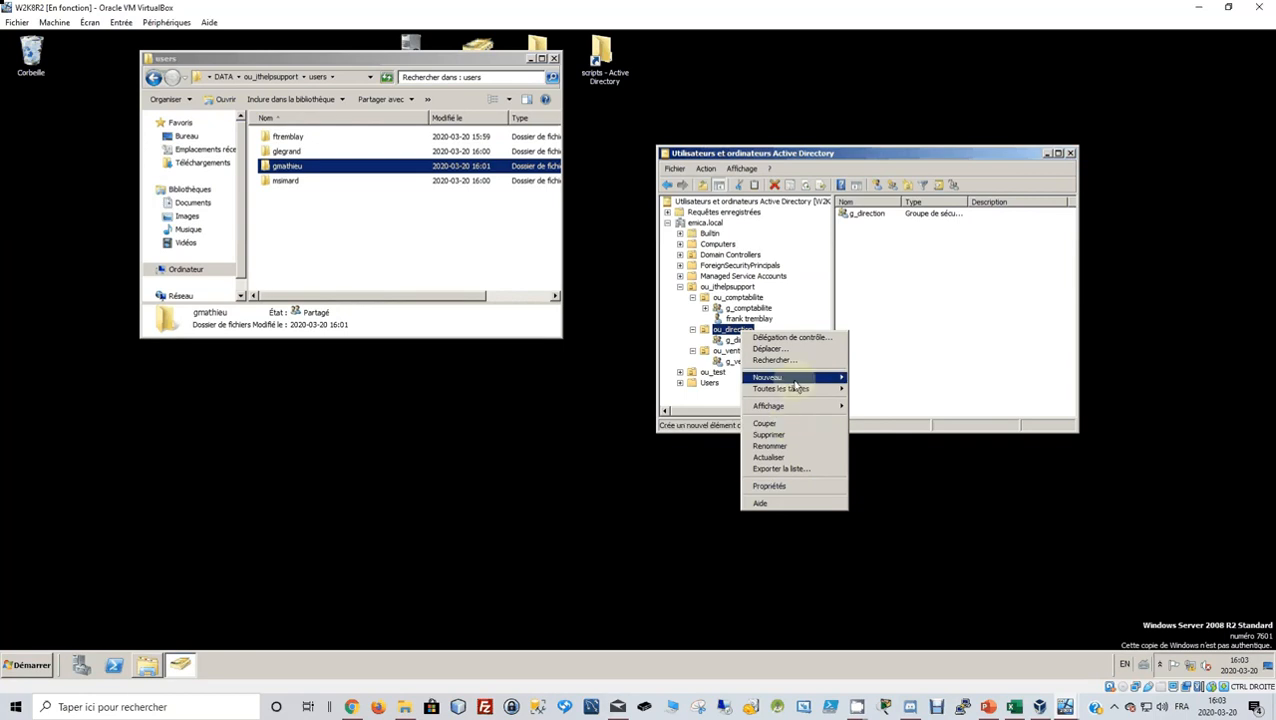
pyautogui.moveTo(792, 380)
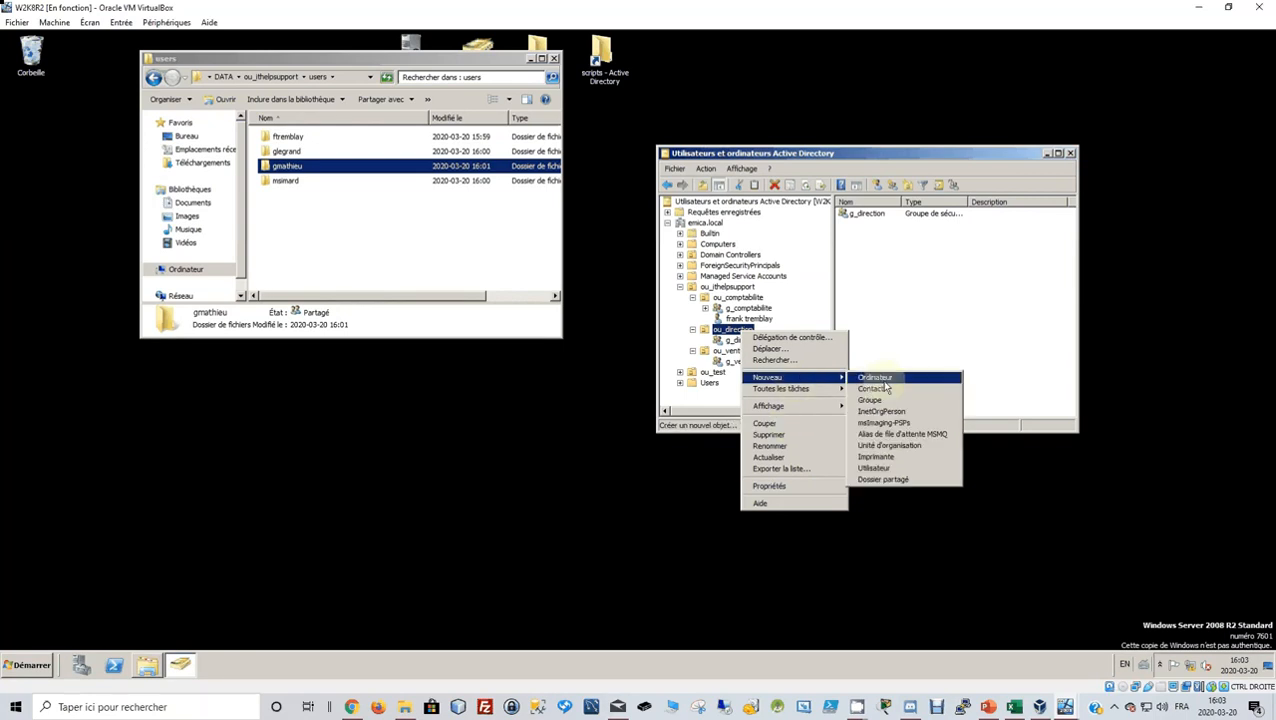
pyautogui.click(905, 468)
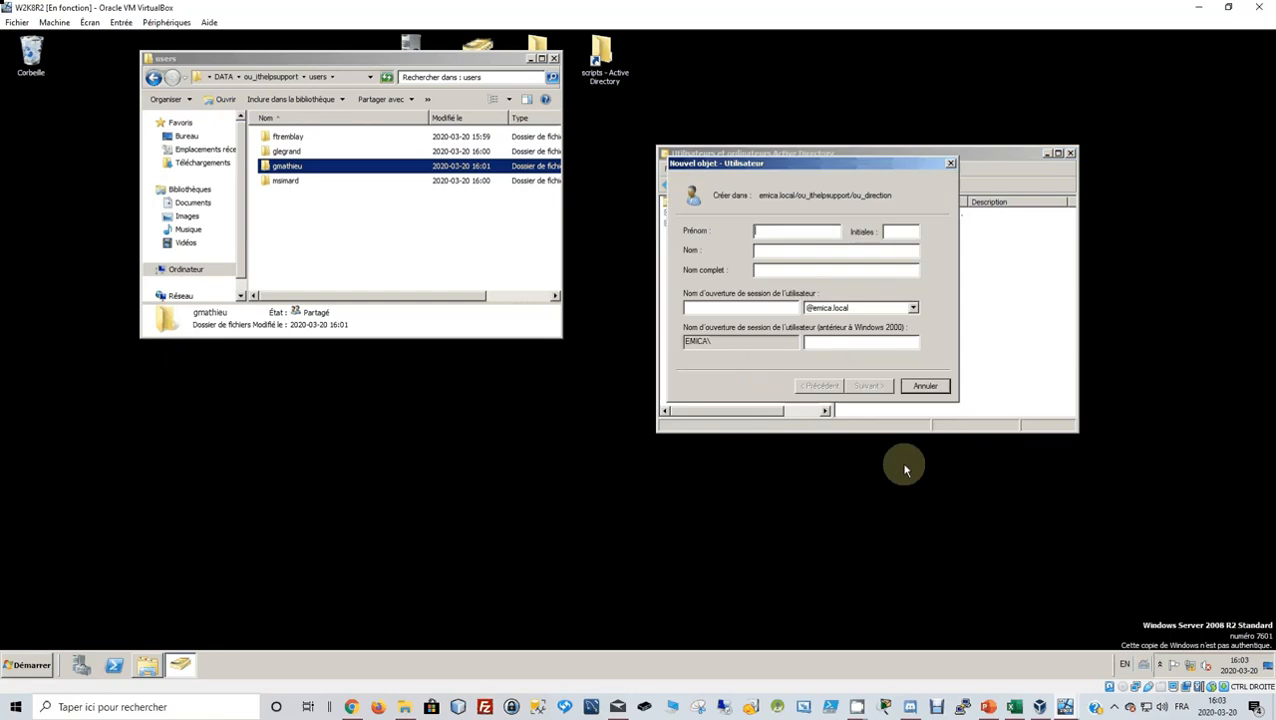
pyautogui.click(801, 232)
pyautogui.click(1015, 707)
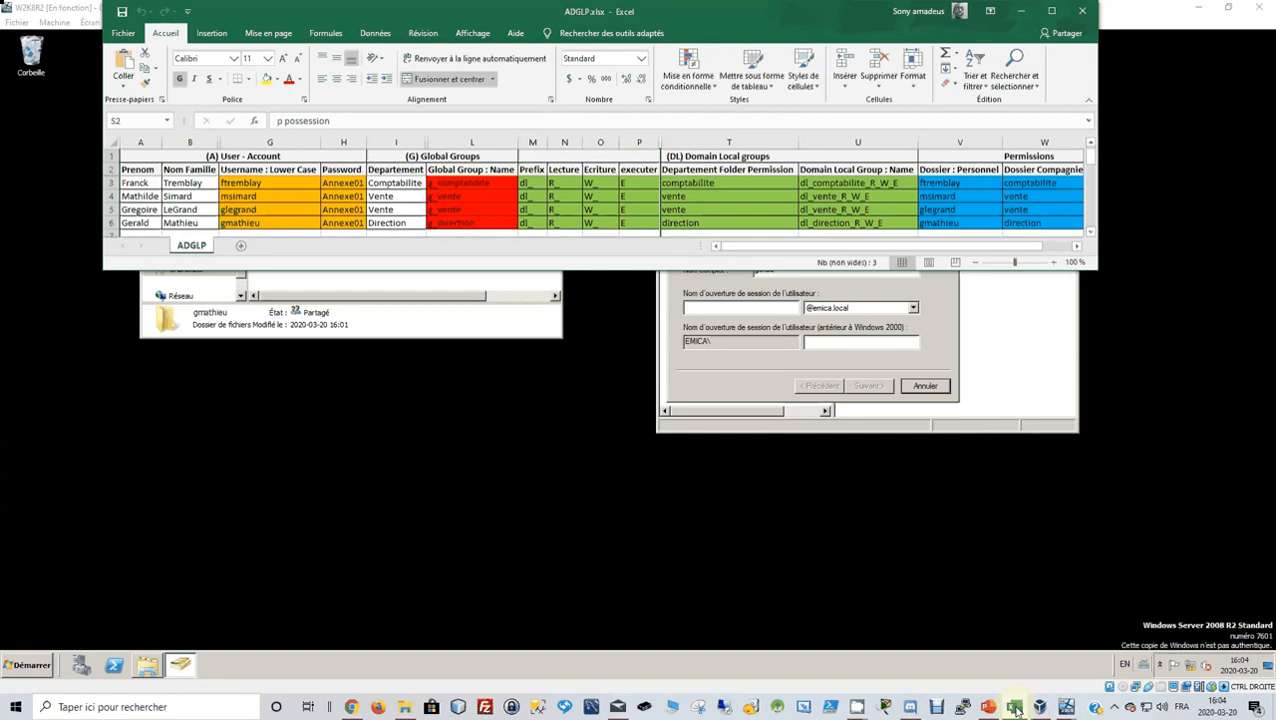
pyautogui.click(1015, 707)
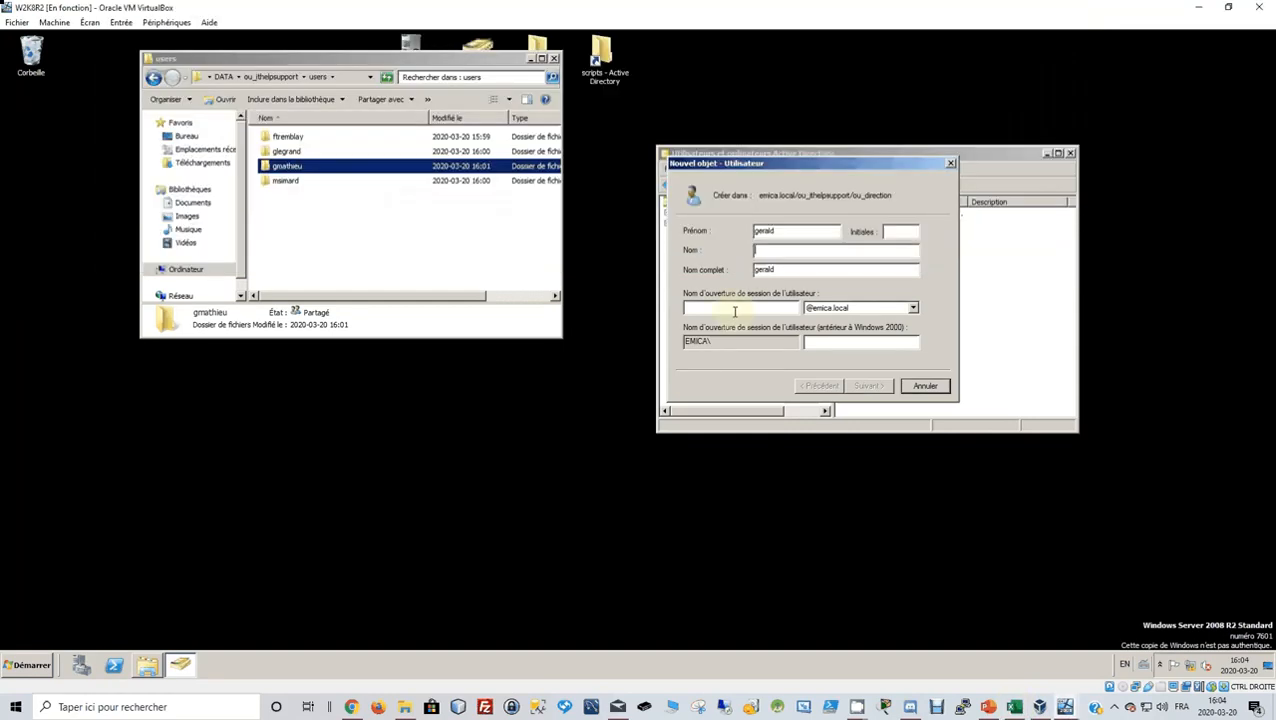
pyautogui.click(778, 252)
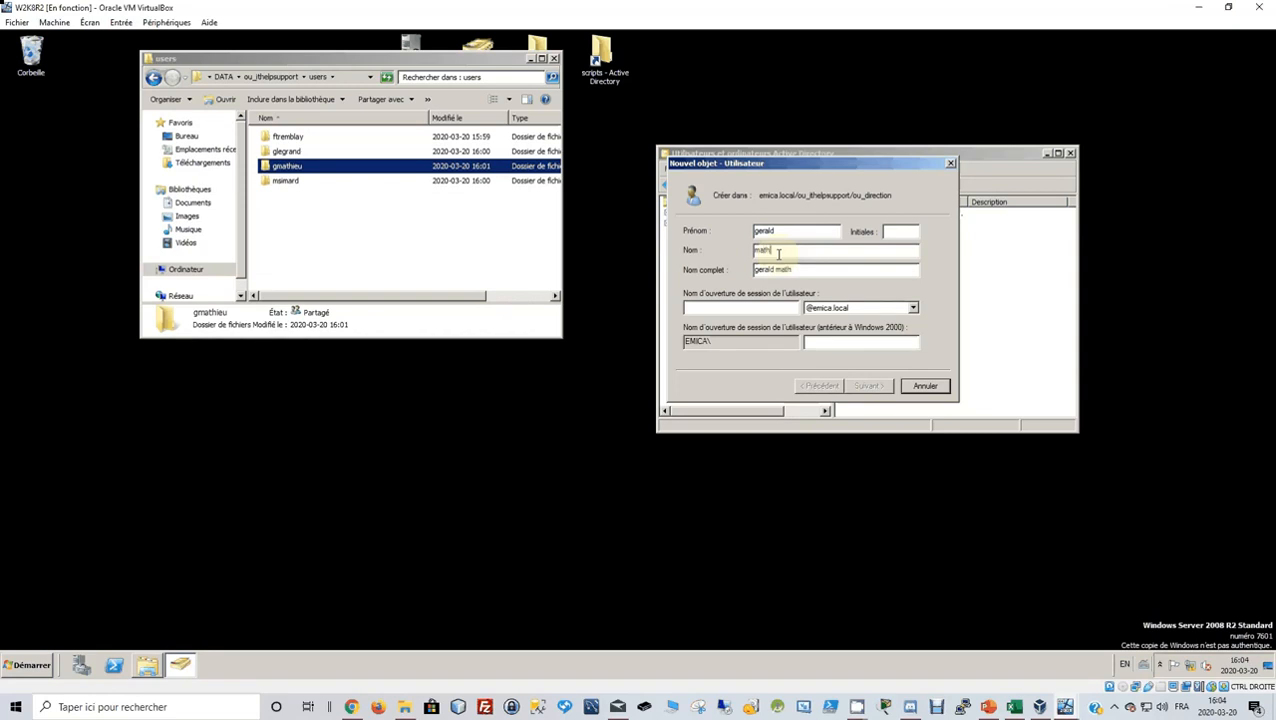
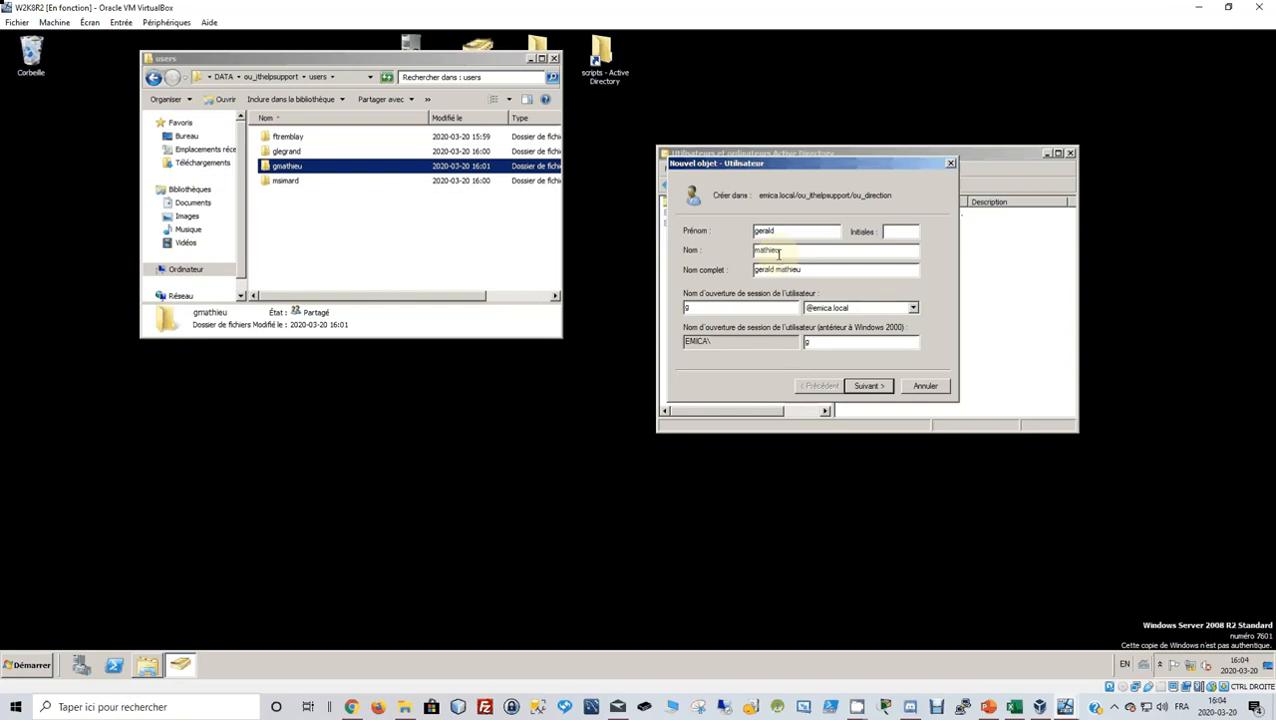
# Set the password as unchangeable and never-expiring, without forced change, and finish the account.
pyautogui.click(868, 385)
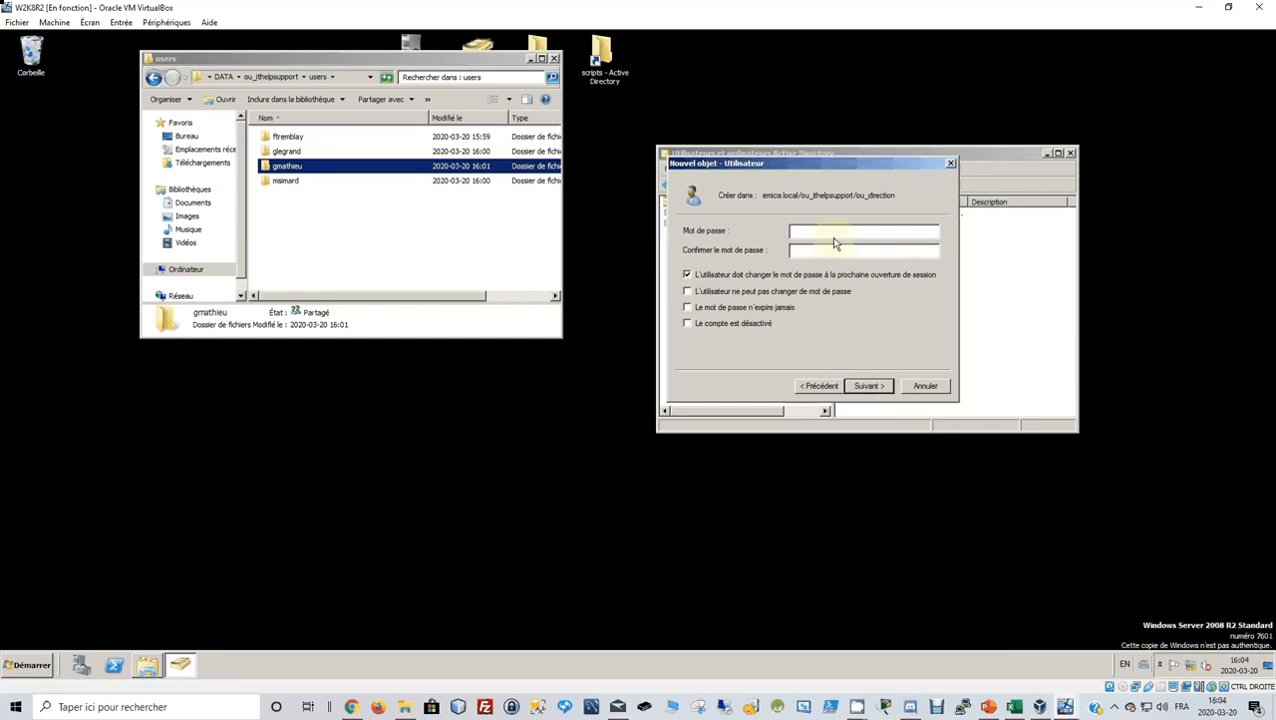
pyautogui.write('P@ssw0rd')
pyautogui.press('Tab')
pyautogui.write('P@ssw0rd')
pyautogui.click(690, 275)
pyautogui.click(688, 291)
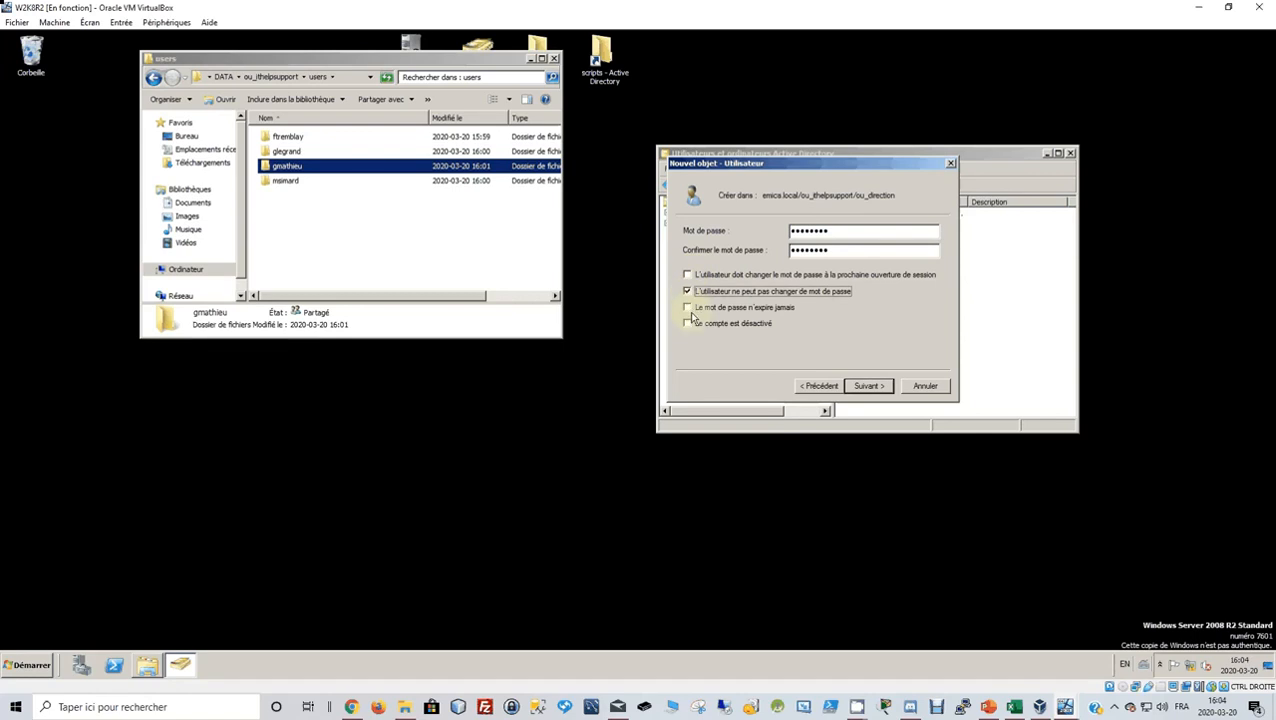
pyautogui.click(688, 308)
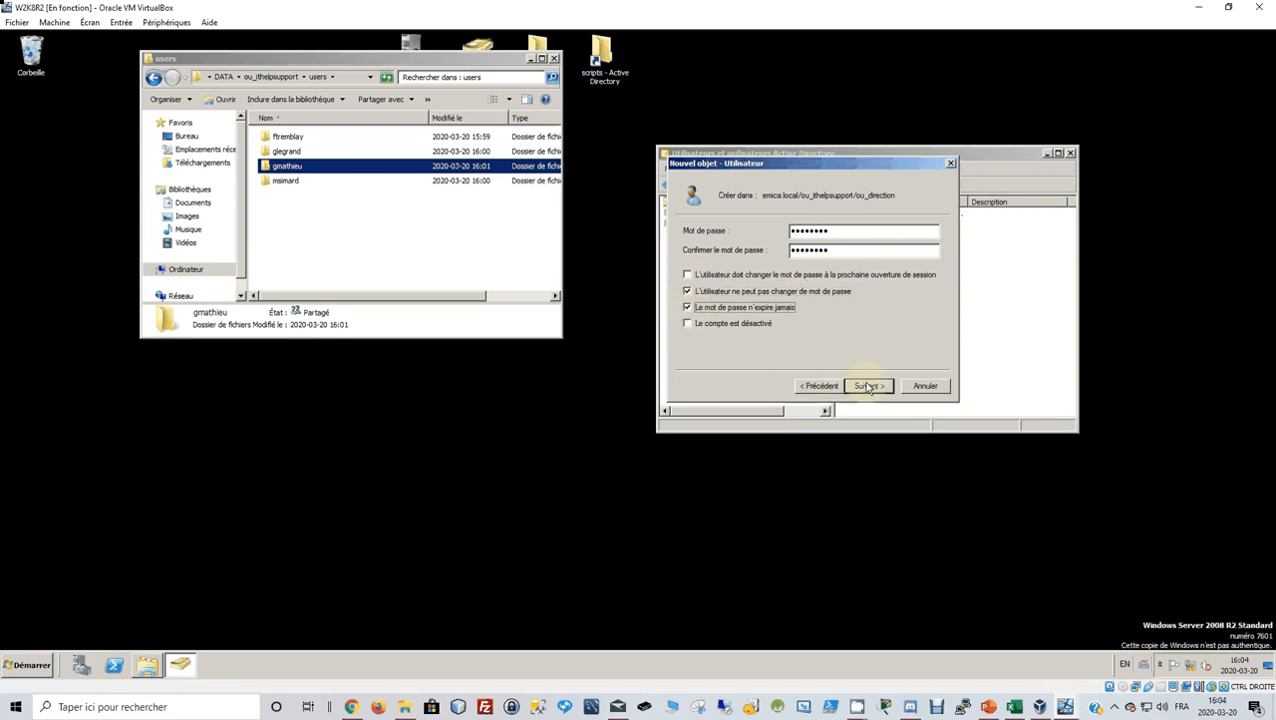
pyautogui.click(869, 387)
pyautogui.click(869, 387)
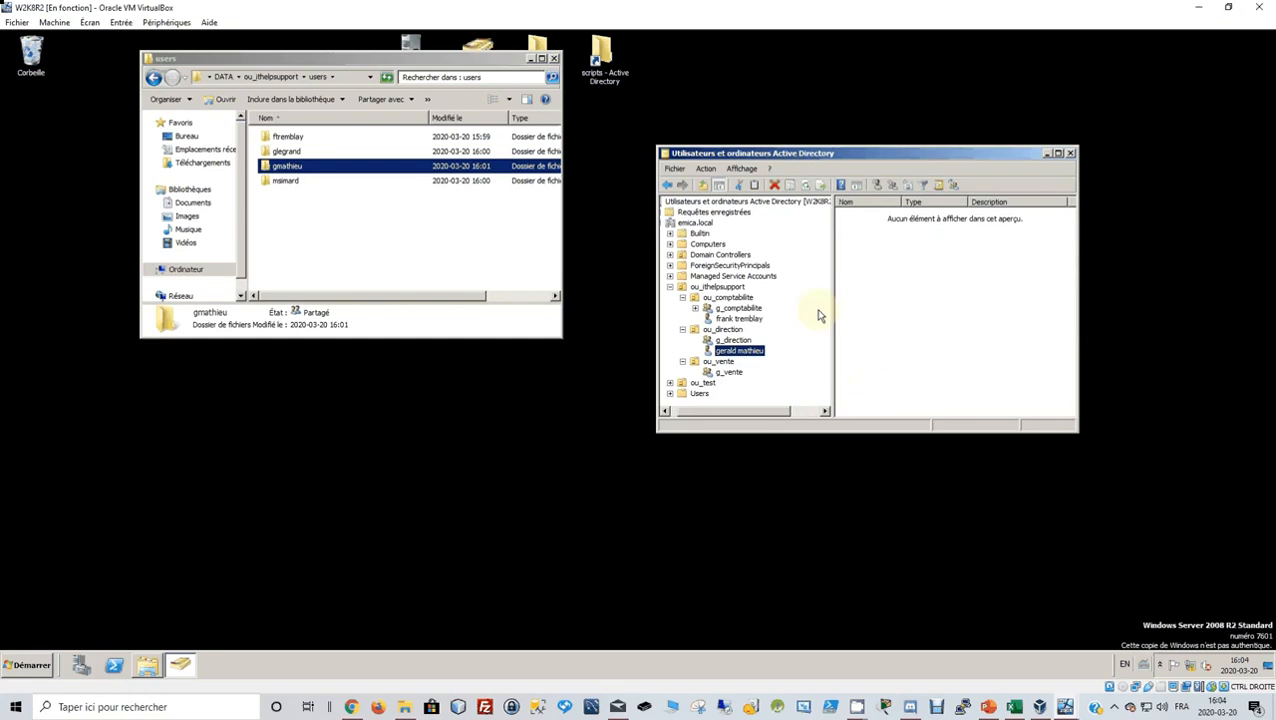
# Look up the next user's first name in cell A4 of the ADGLP spreadsheet.
pyautogui.click(731, 362)
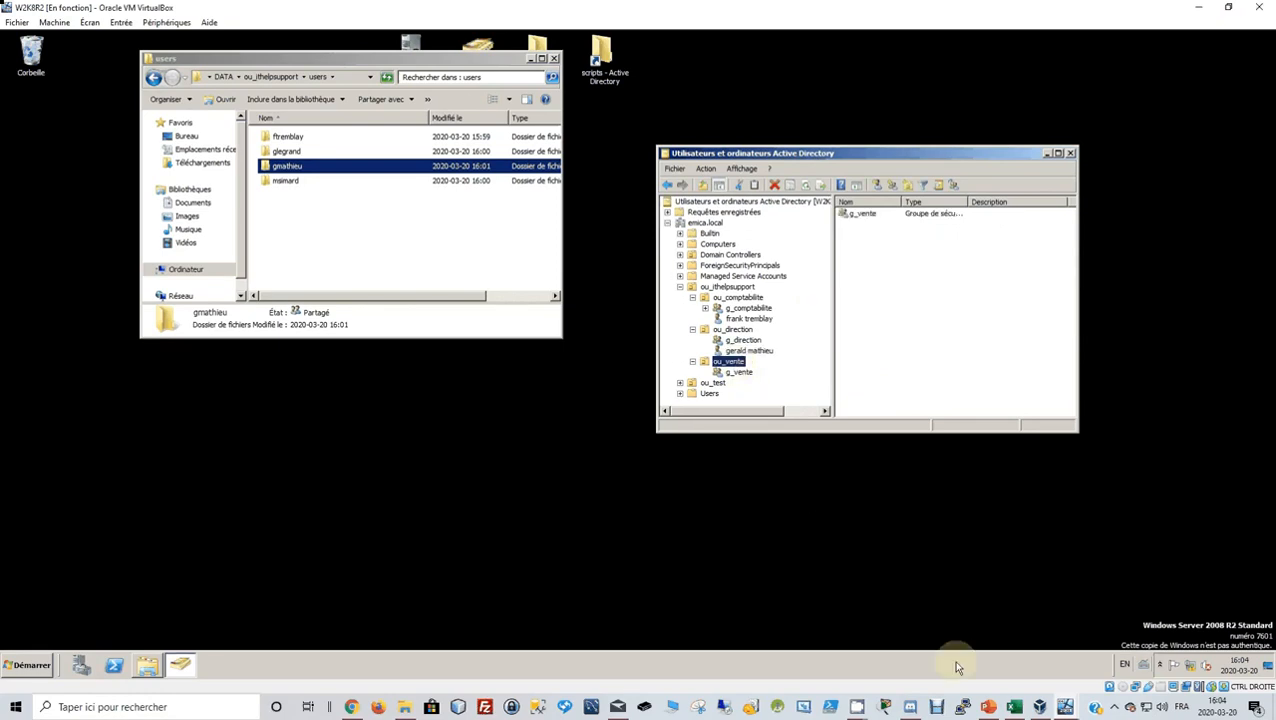
pyautogui.click(1015, 707)
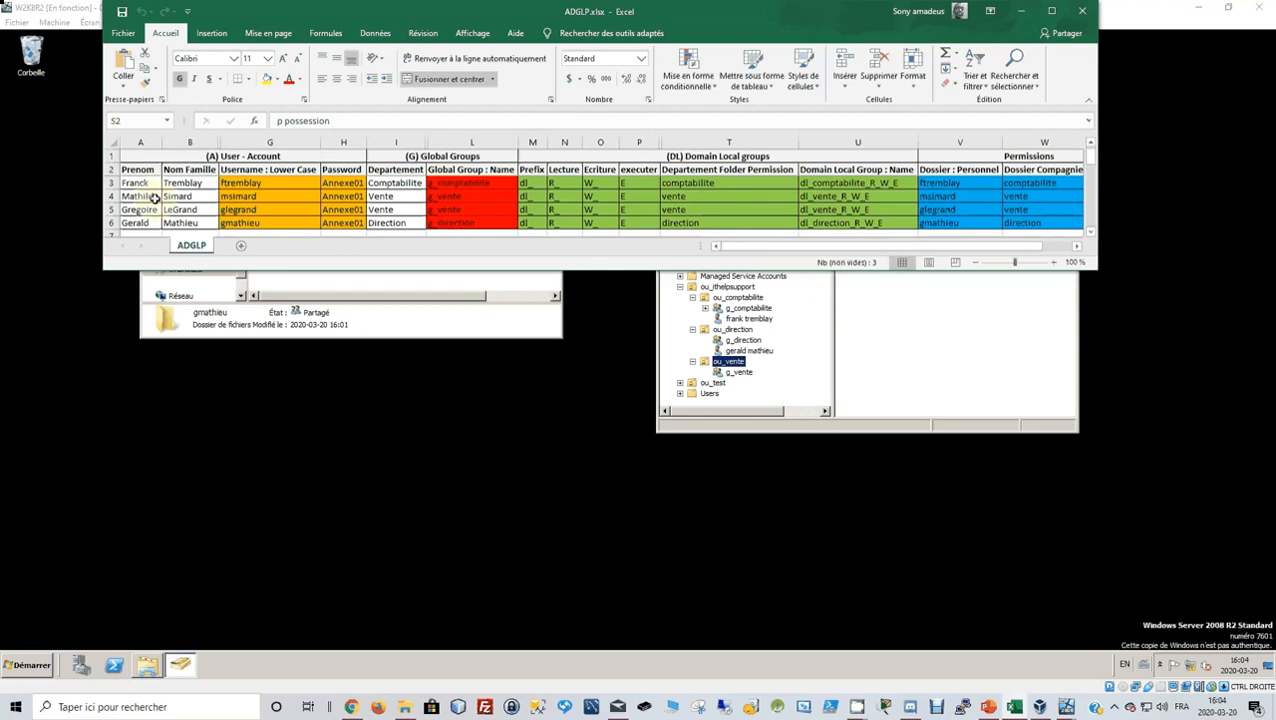
pyautogui.click(155, 197)
pyautogui.click(333, 121)
pyautogui.moveTo(333, 121); pyautogui.dragTo(265, 121)
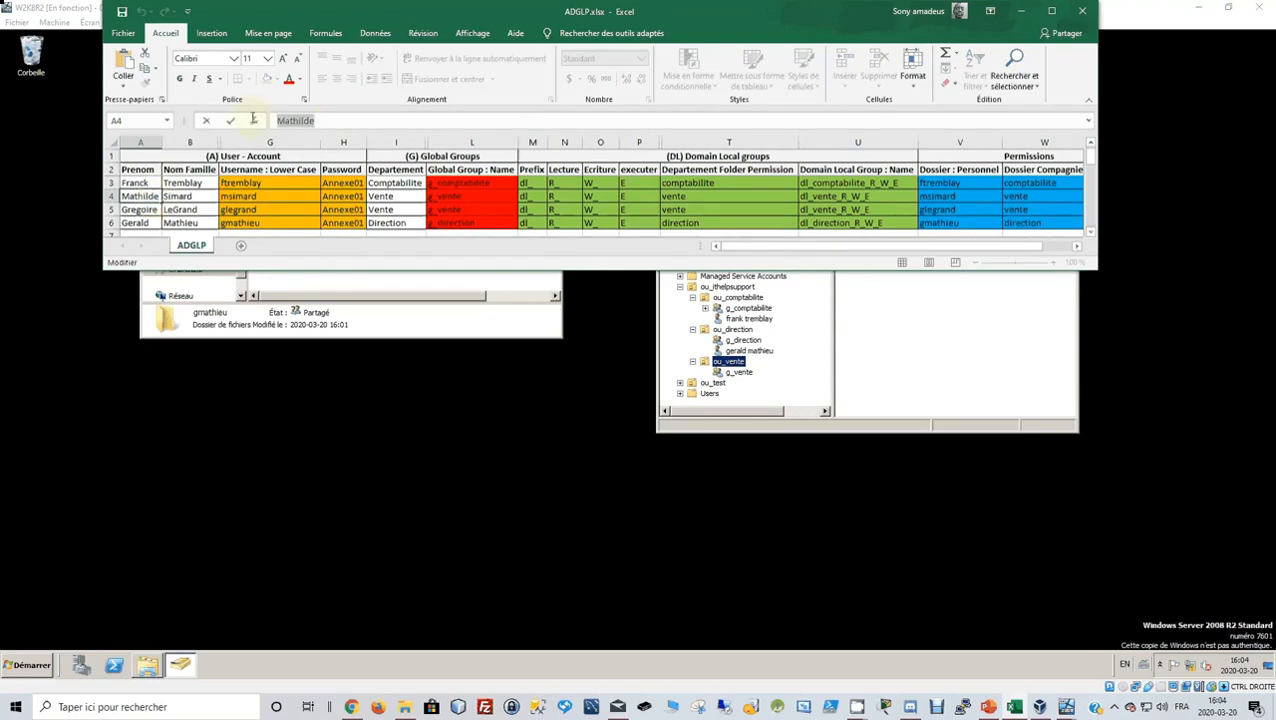
pyautogui.click(896, 377)
# Start a new user in ou_vente and enter the first name, last name and logon name.
pyautogui.click(728, 361)
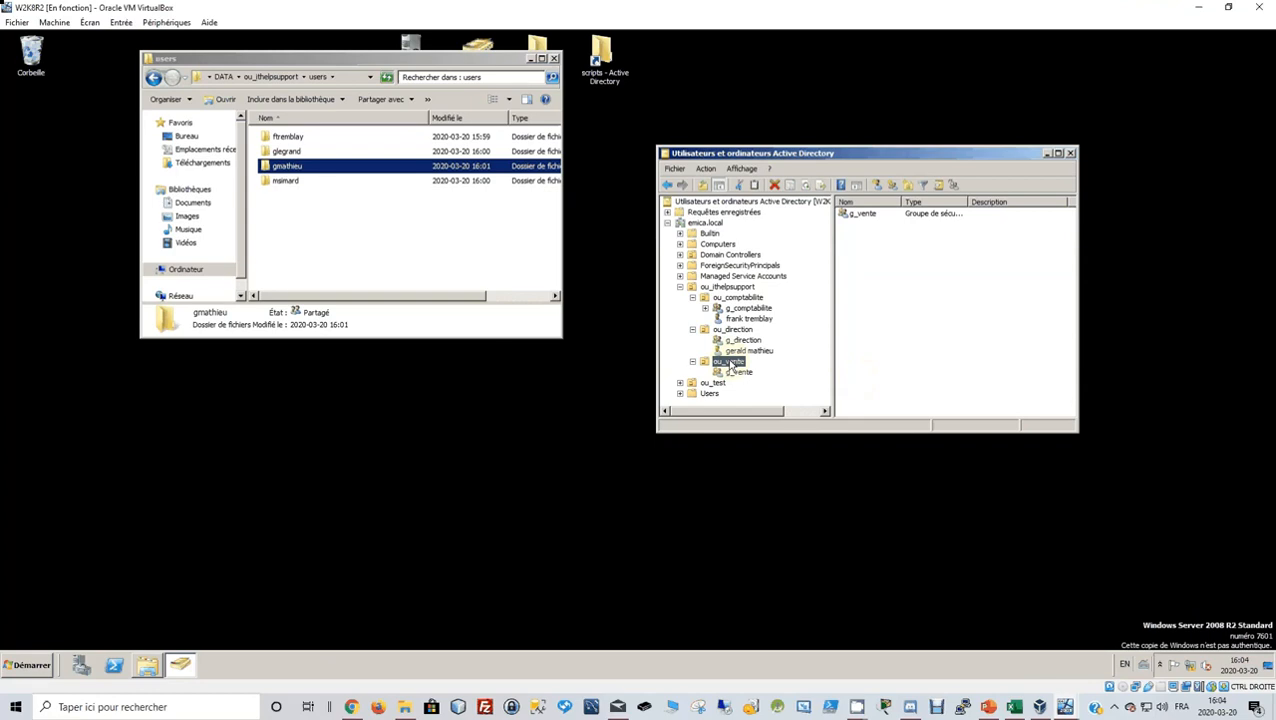
pyautogui.click(876, 187)
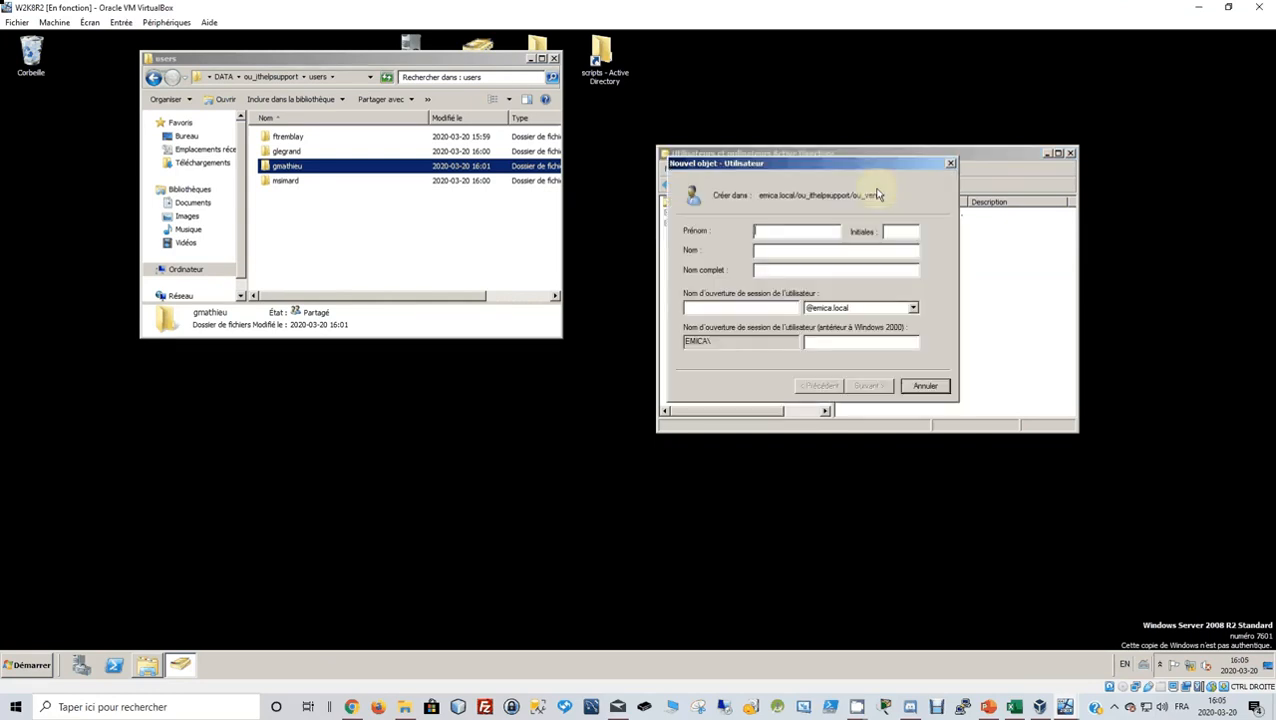
pyautogui.click(790, 251)
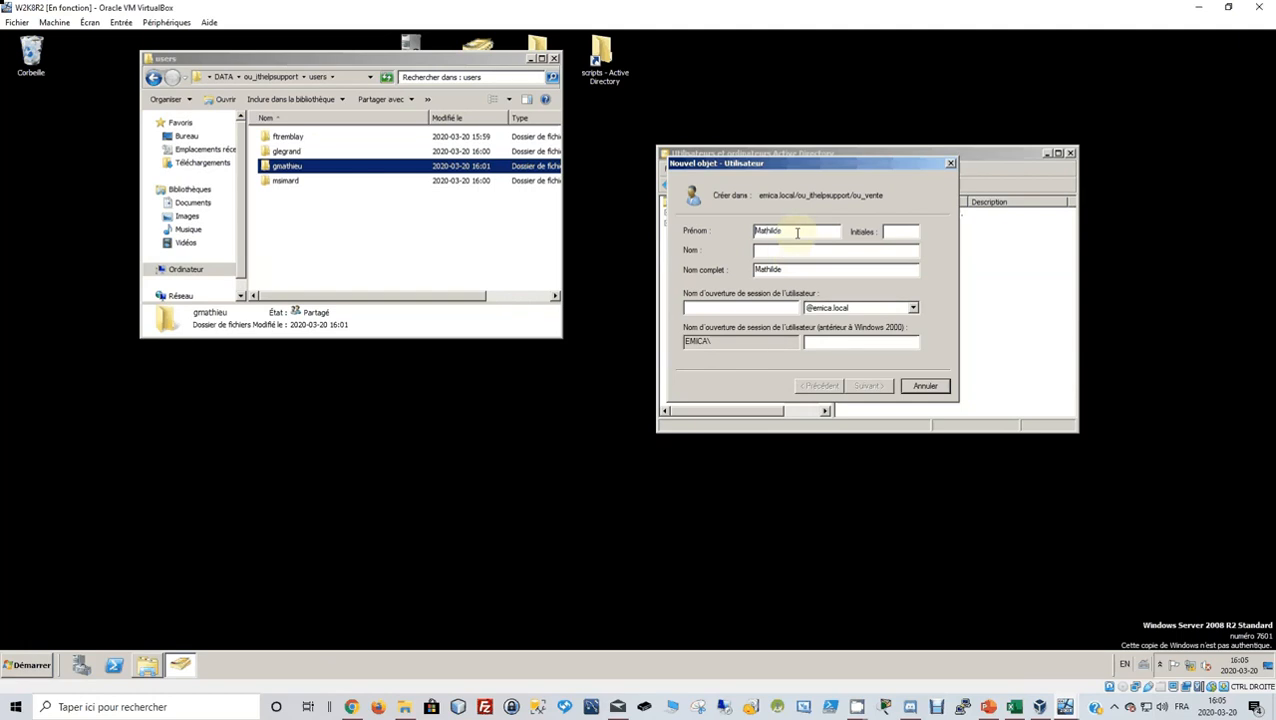
pyautogui.press('BackSpace')
pyautogui.write('m')
pyautogui.click(784, 251)
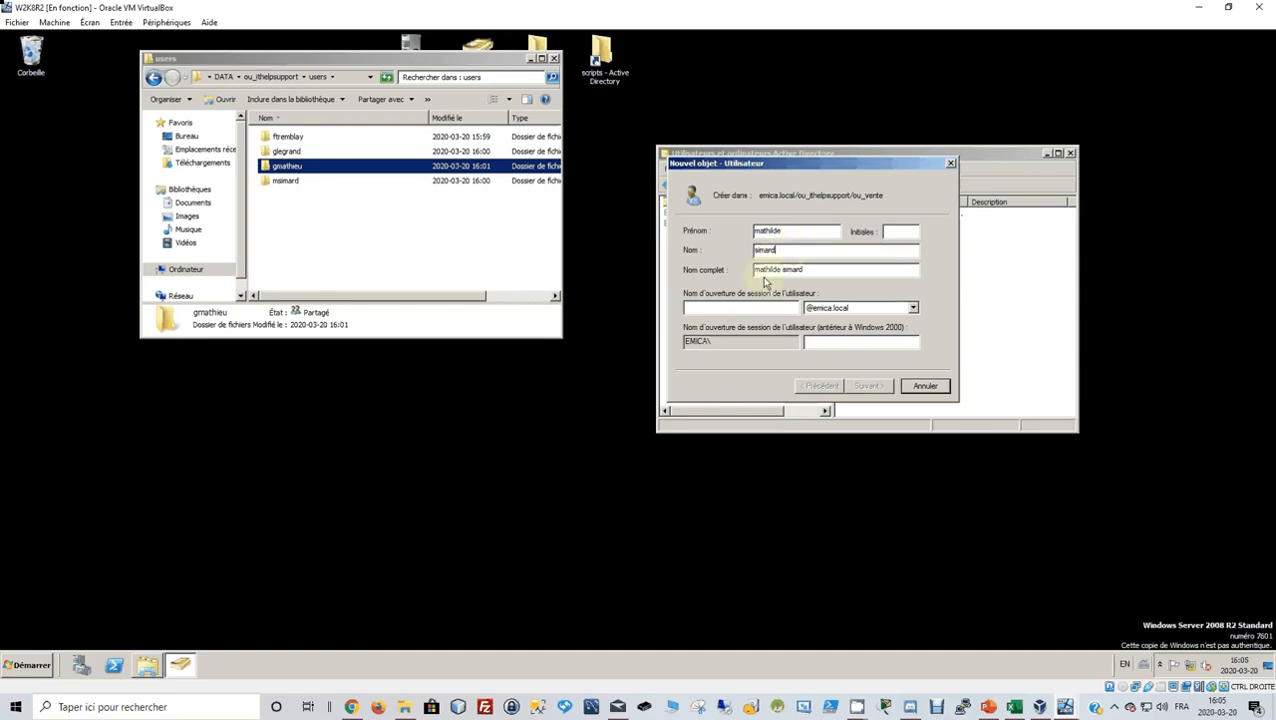
pyautogui.click(739, 307)
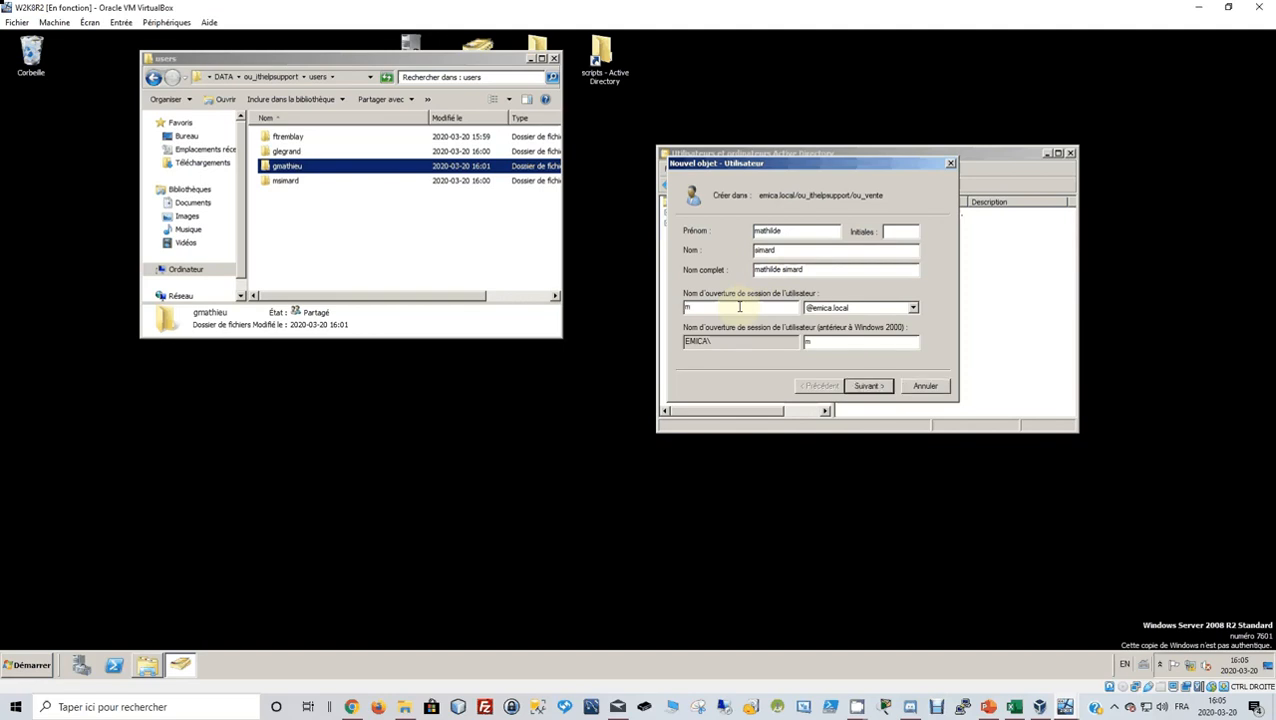
# Give the user a password they cannot change that never expires, and finish the account.
pyautogui.click(870, 387)
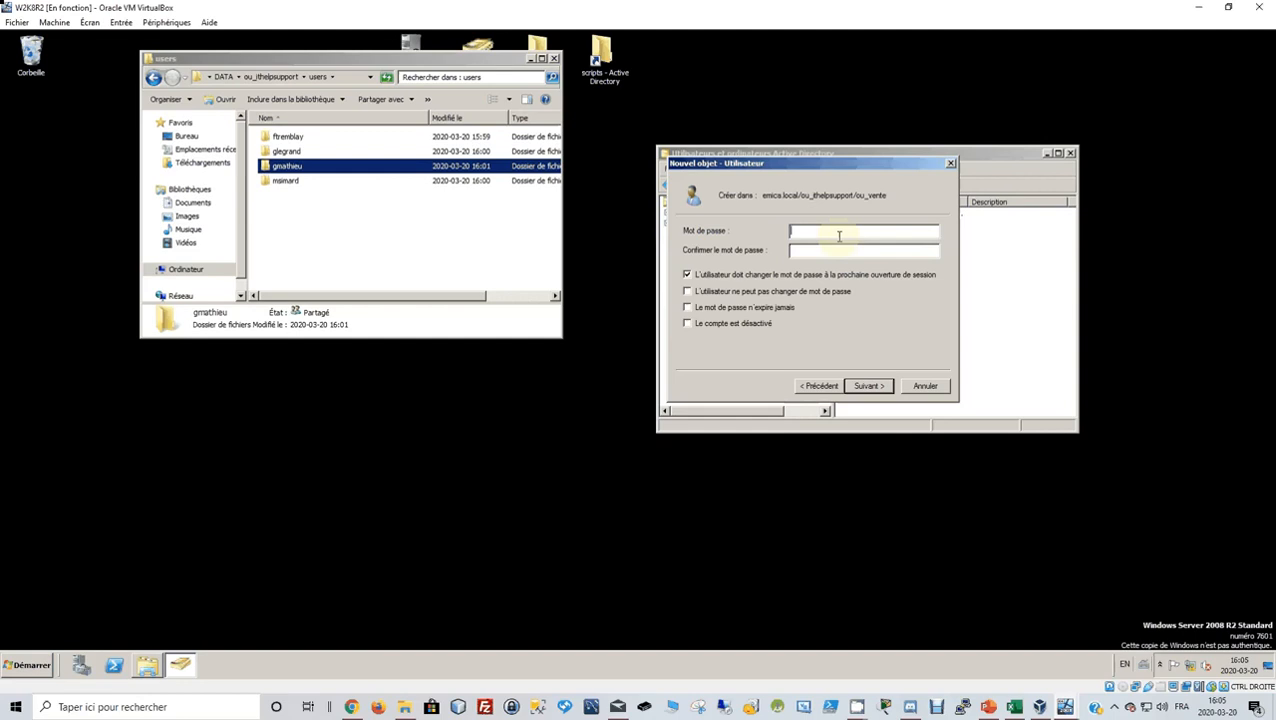
pyautogui.write('********')
pyautogui.click(852, 253)
pyautogui.write('********')
pyautogui.click(687, 274)
pyautogui.click(687, 291)
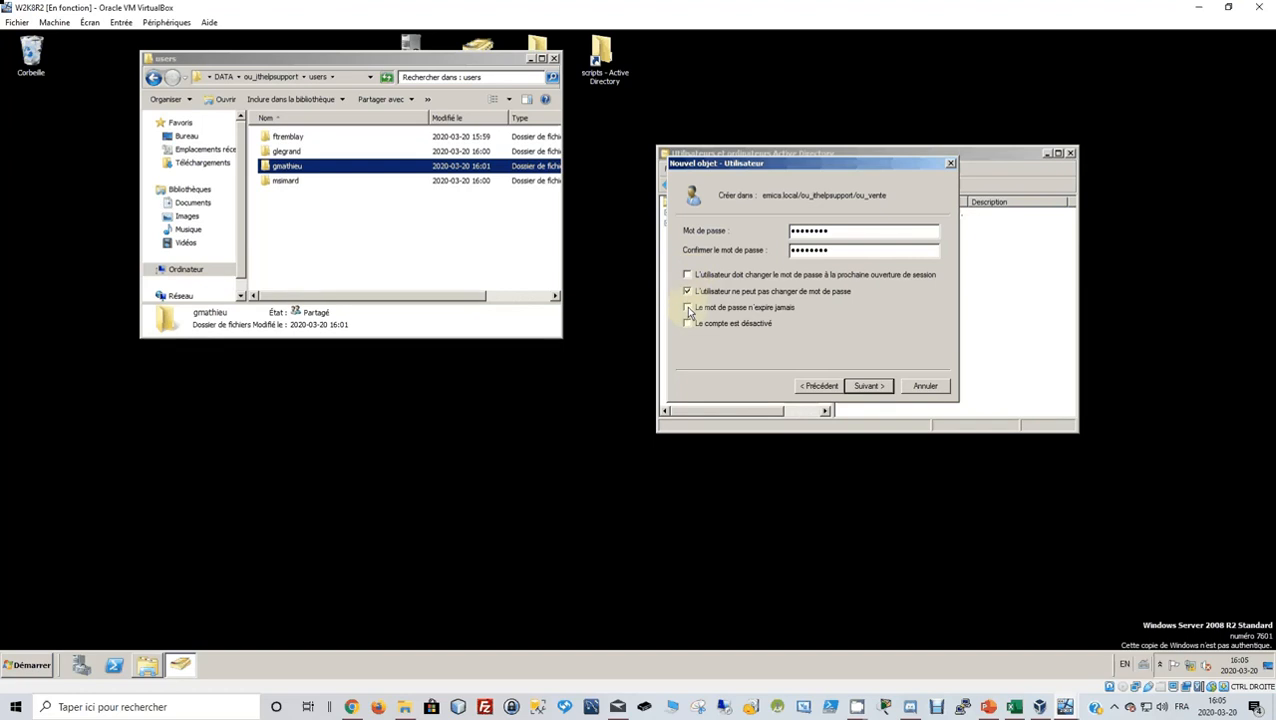
pyautogui.click(688, 308)
pyautogui.click(866, 388)
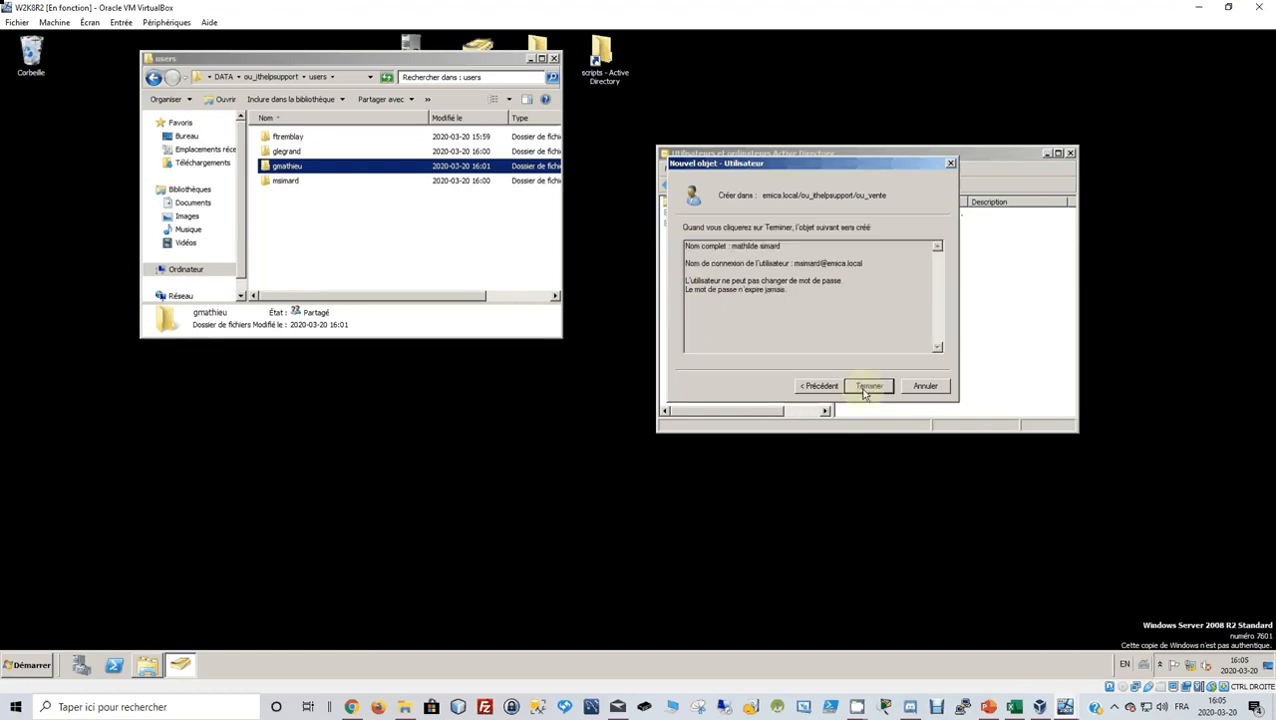
pyautogui.click(866, 390)
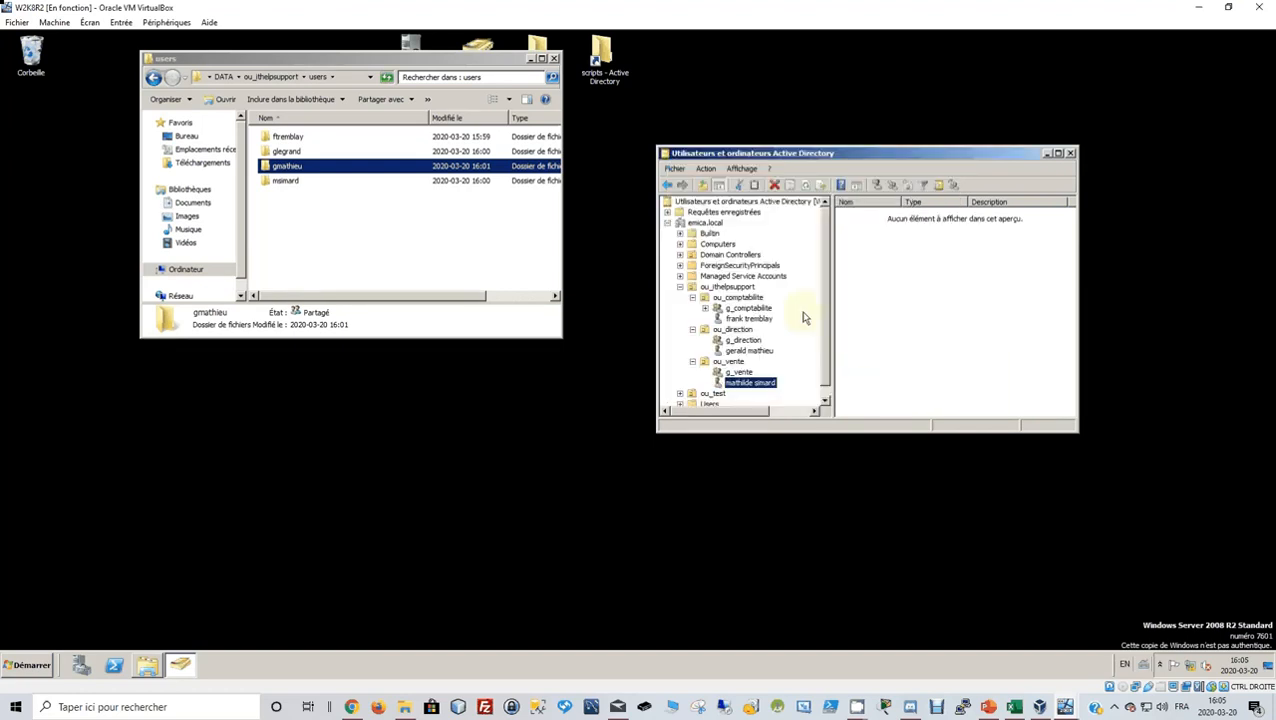
# Select the next first name in cell A5 and drop the new user onto g_vente.
pyautogui.click(1014, 707)
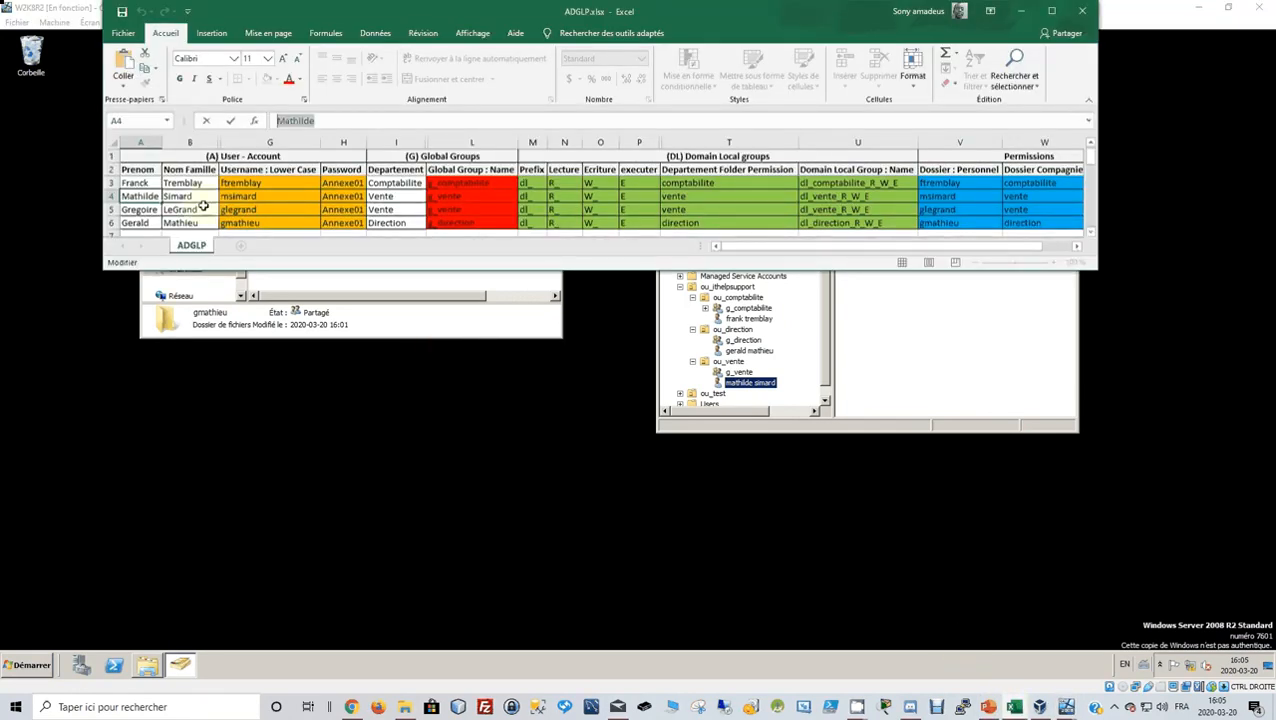
pyautogui.click(150, 210)
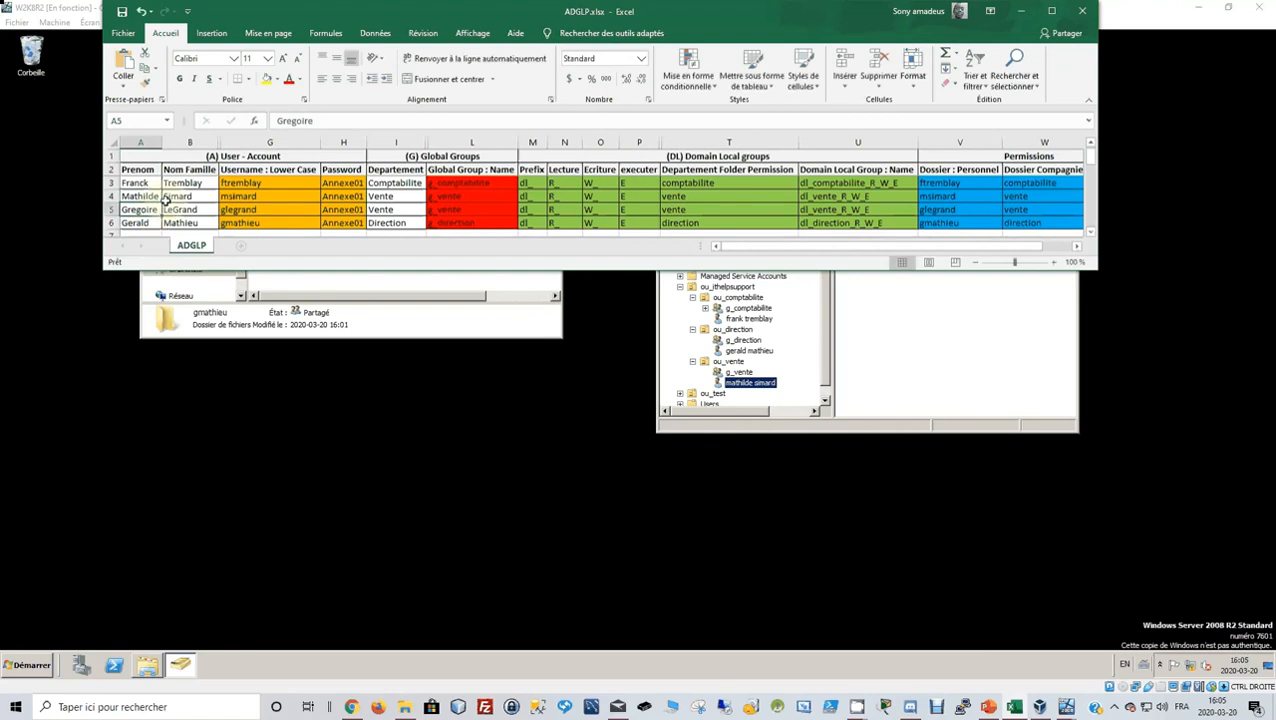
pyautogui.moveTo(336, 121); pyautogui.dragTo(265, 121)
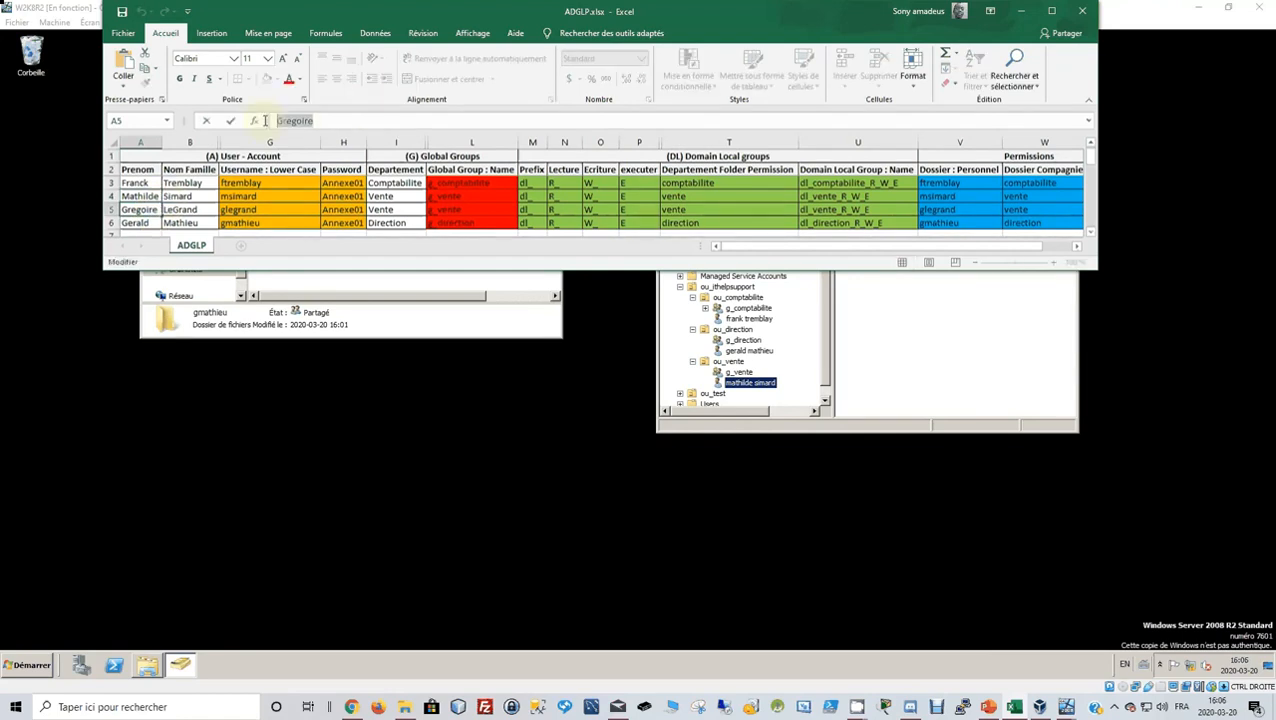
pyautogui.click(858, 405)
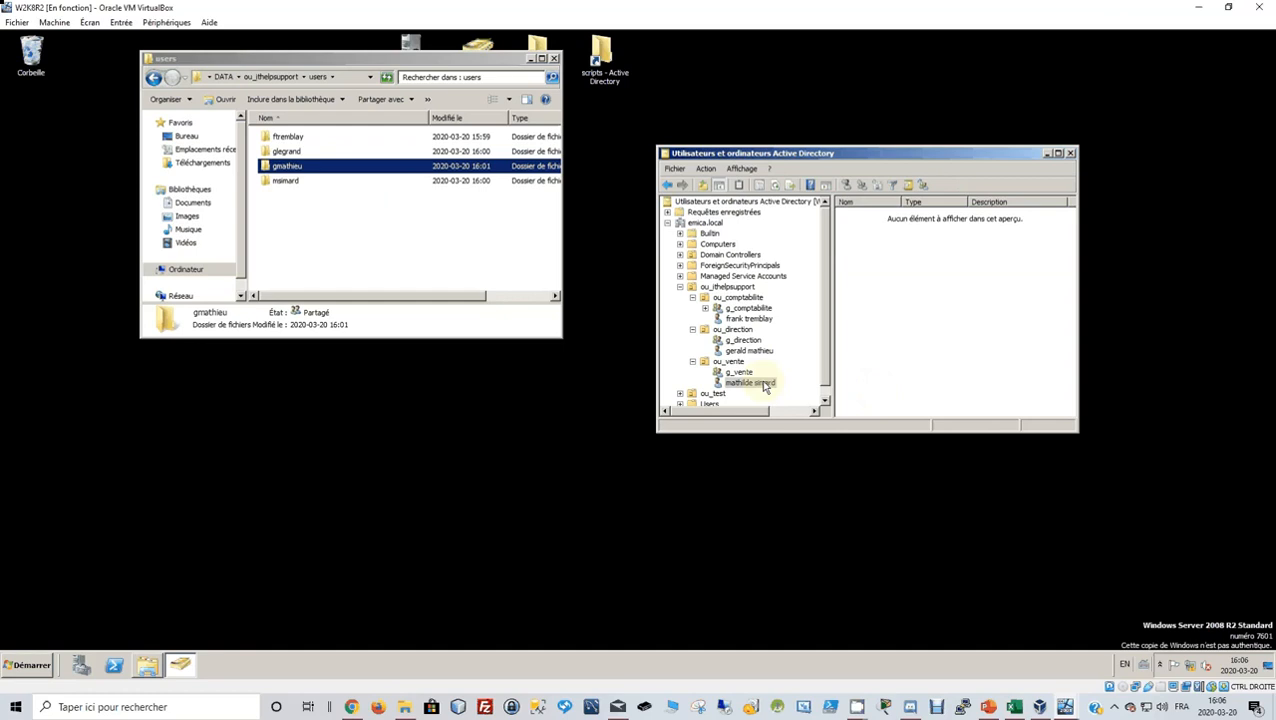
pyautogui.moveTo(758, 383); pyautogui.dragTo(734, 372)
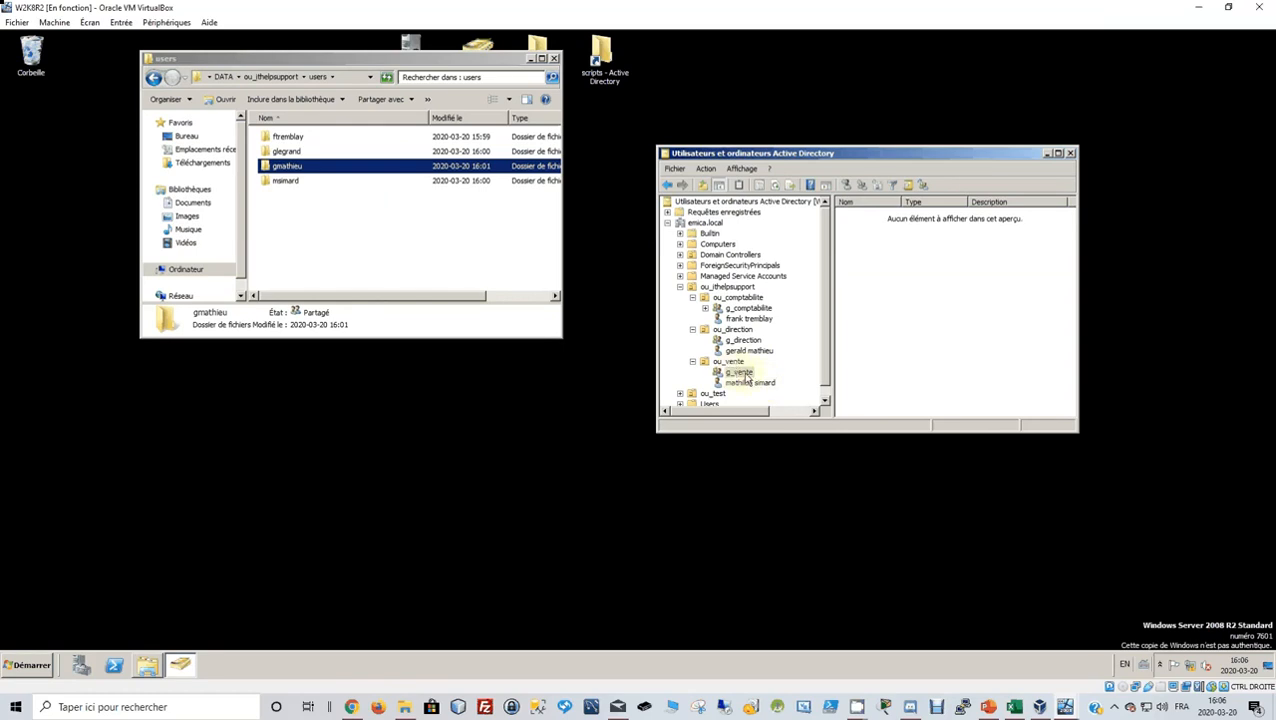
pyautogui.click(738, 363)
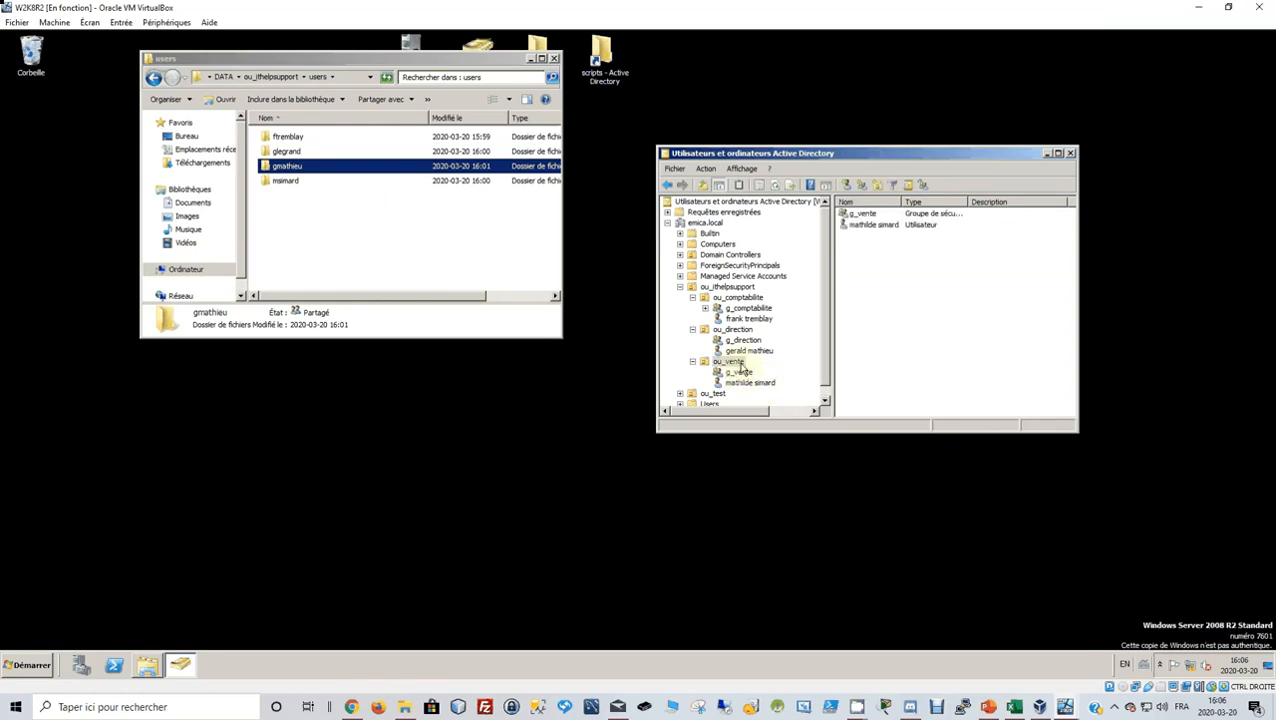
# Start another user in ou_vente, entering the user's name and logon name.
pyautogui.click(848, 184)
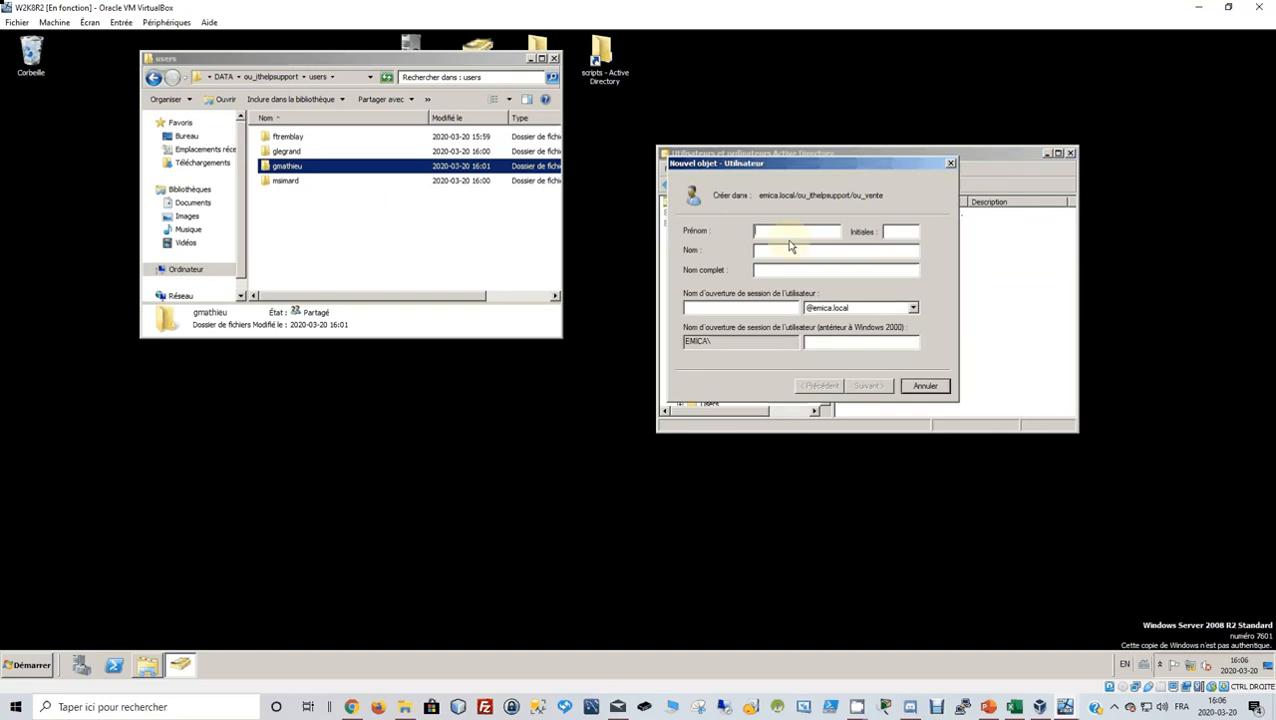
pyautogui.write('Gregoire')
pyautogui.press('BackSpace')
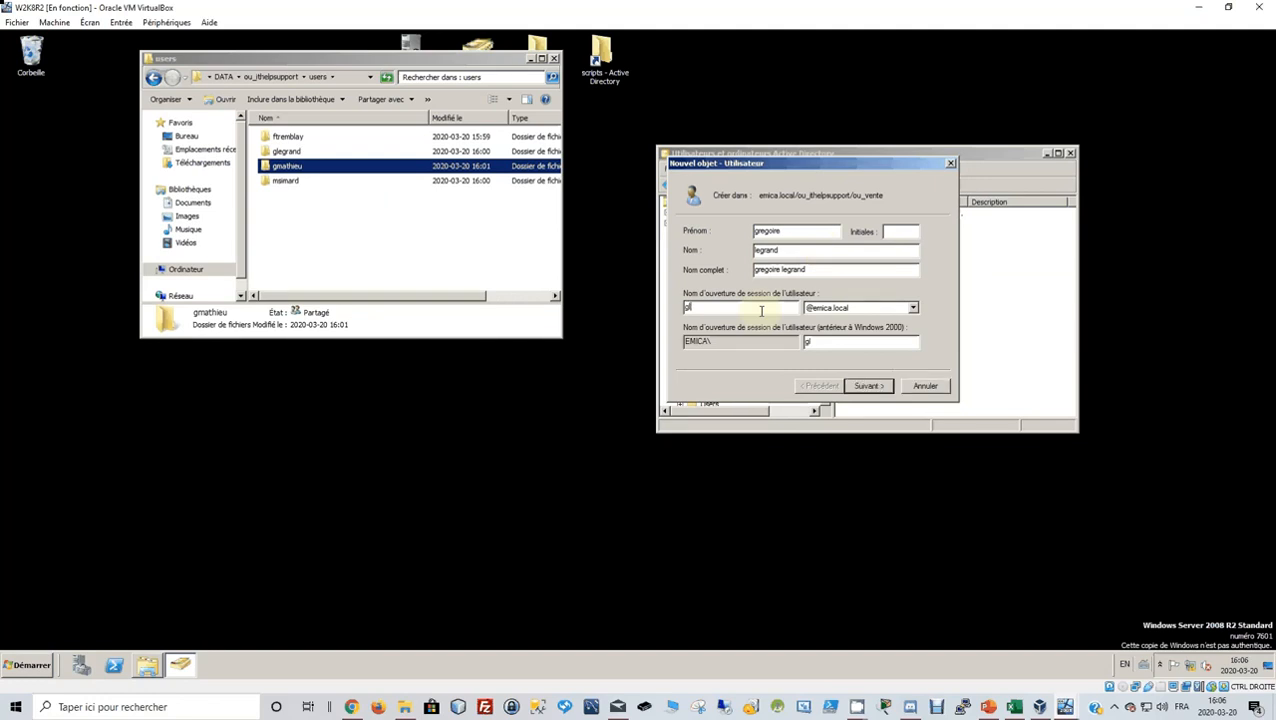
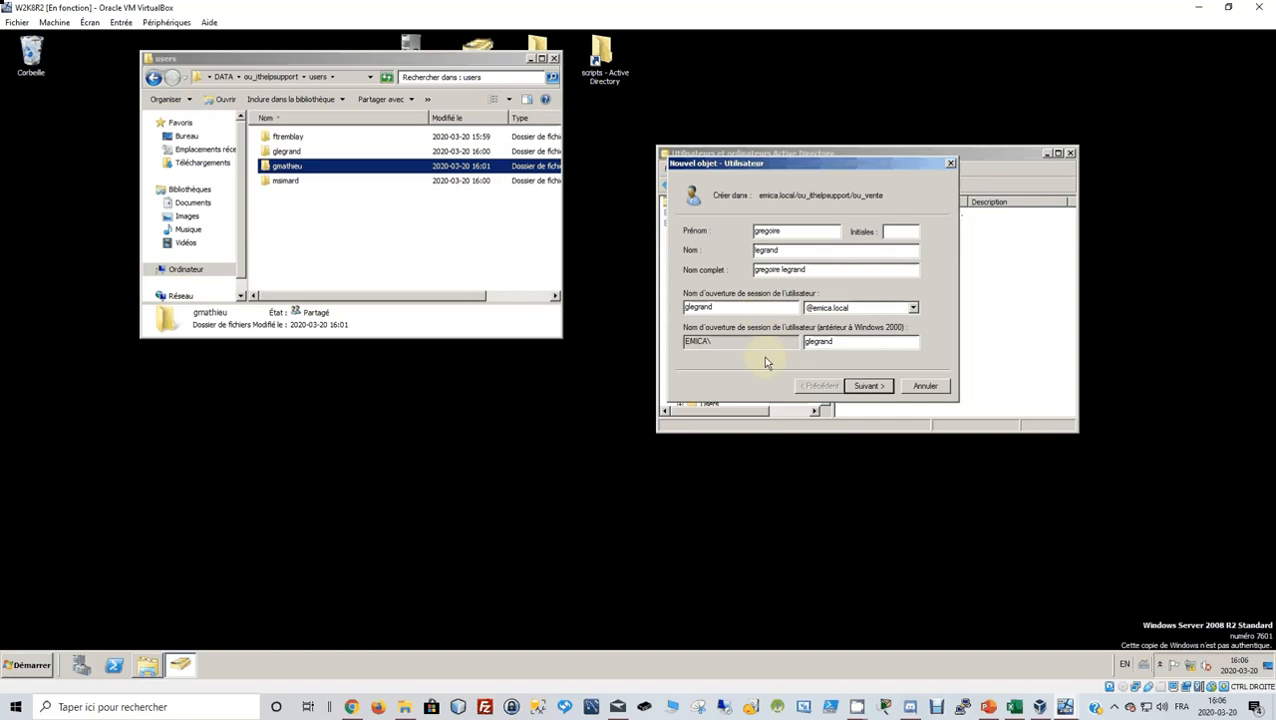
# Set a password the user cannot change and that never expires, then finish the account.
pyautogui.click(866, 385)
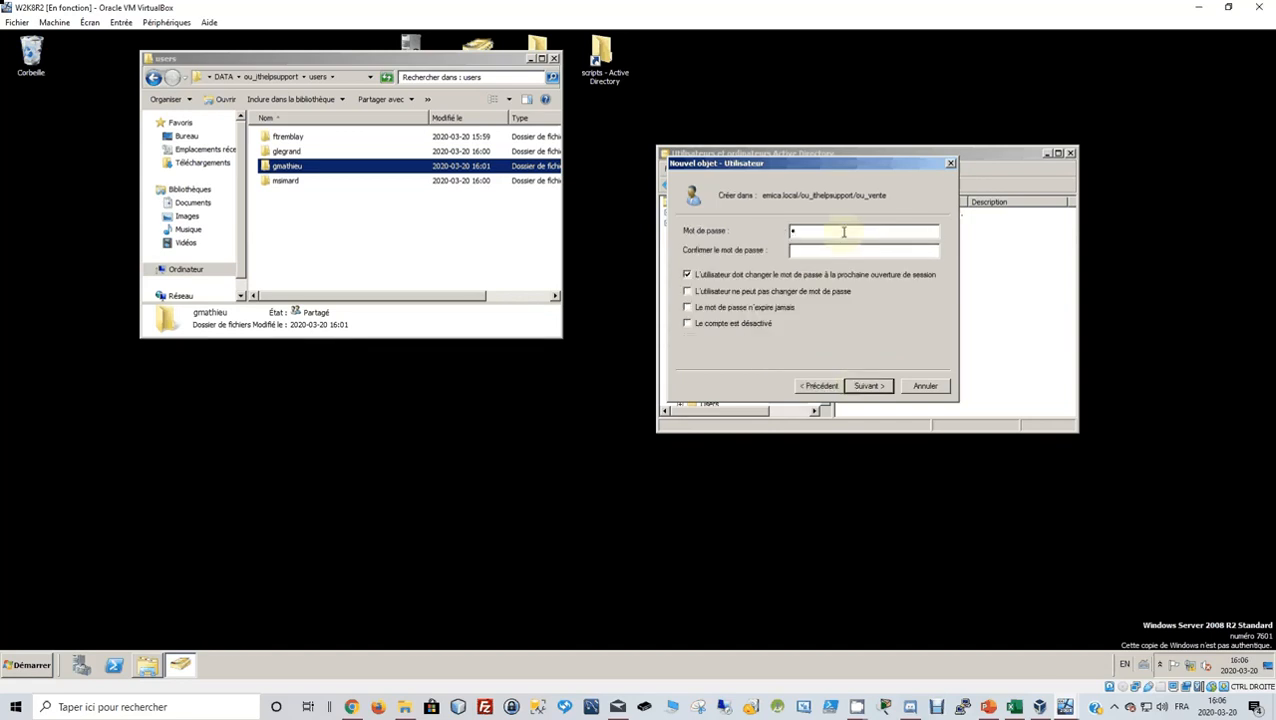
pyautogui.write('••••••••')
pyautogui.press('Tab')
pyautogui.write('••••••••')
pyautogui.click(687, 291)
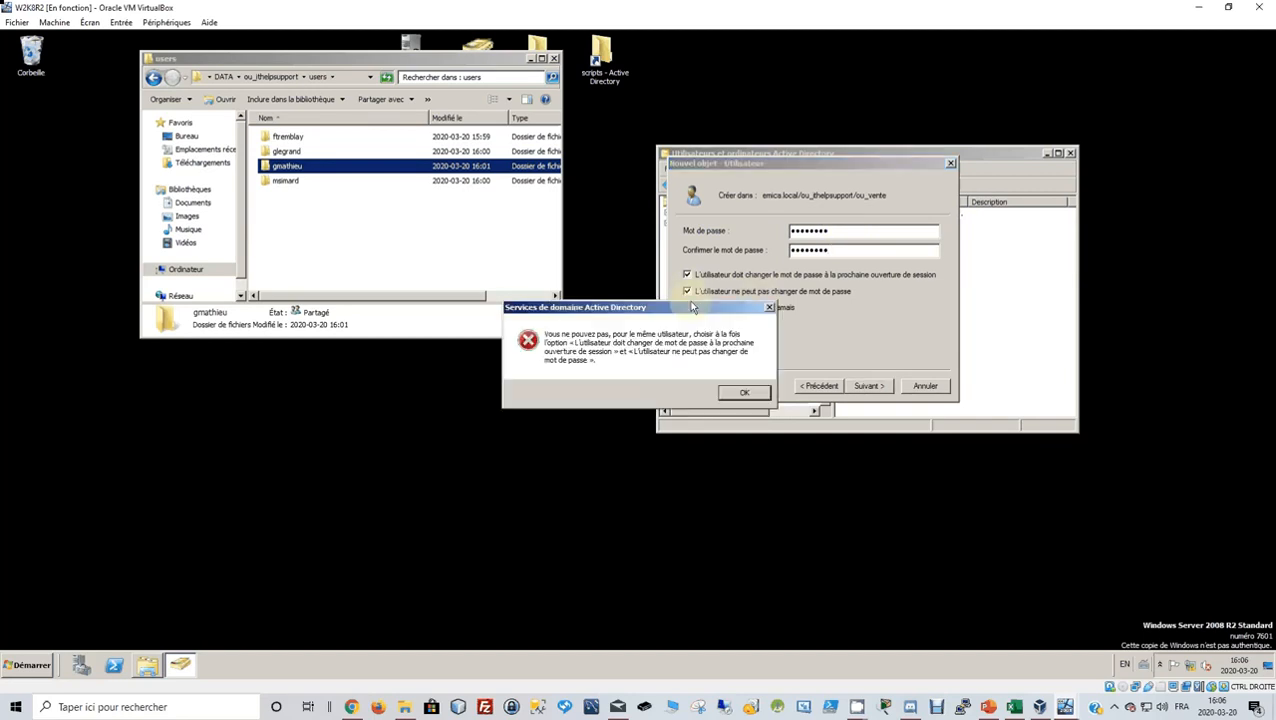
pyautogui.click(744, 392)
pyautogui.click(688, 276)
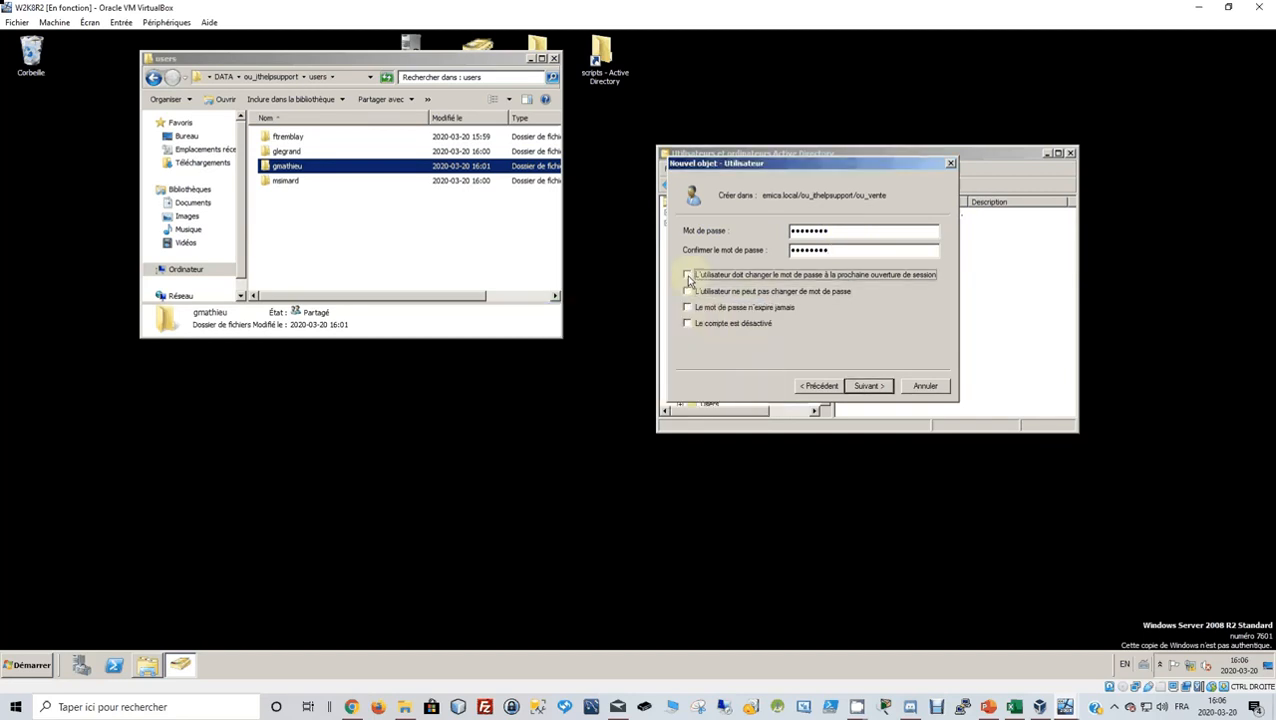
pyautogui.click(687, 291)
pyautogui.click(688, 308)
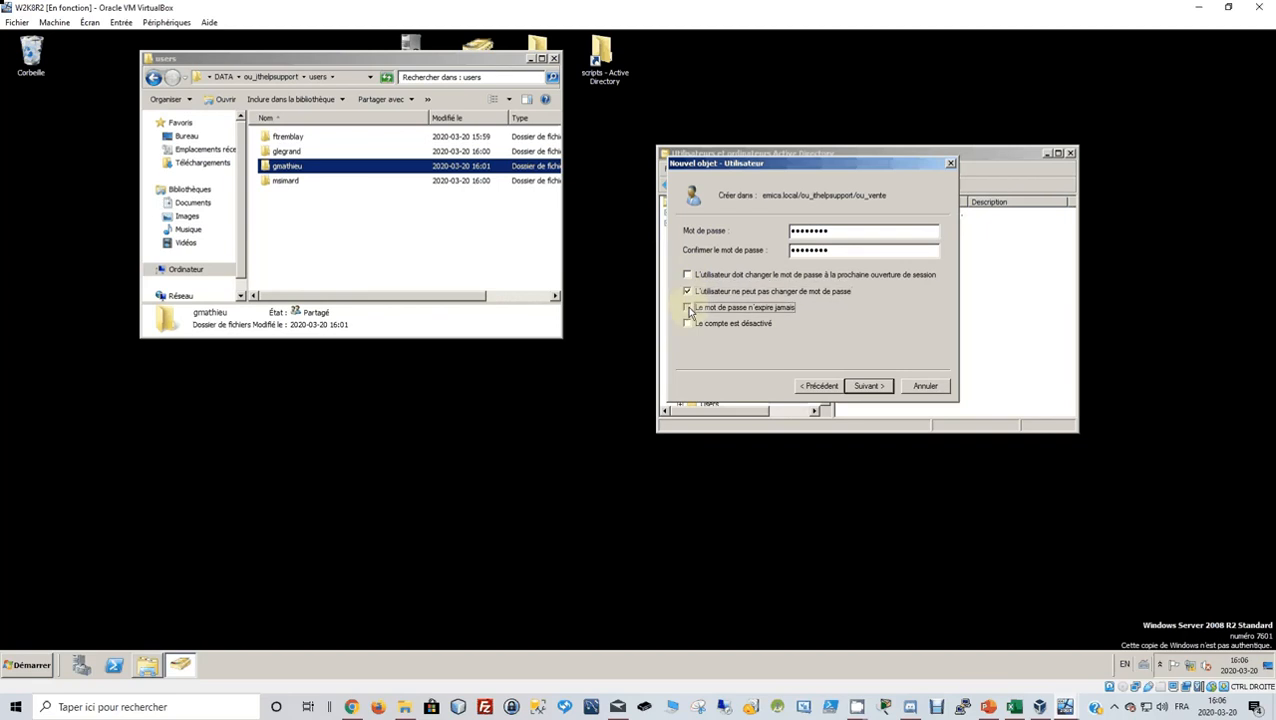
pyautogui.click(868, 385)
pyautogui.click(866, 387)
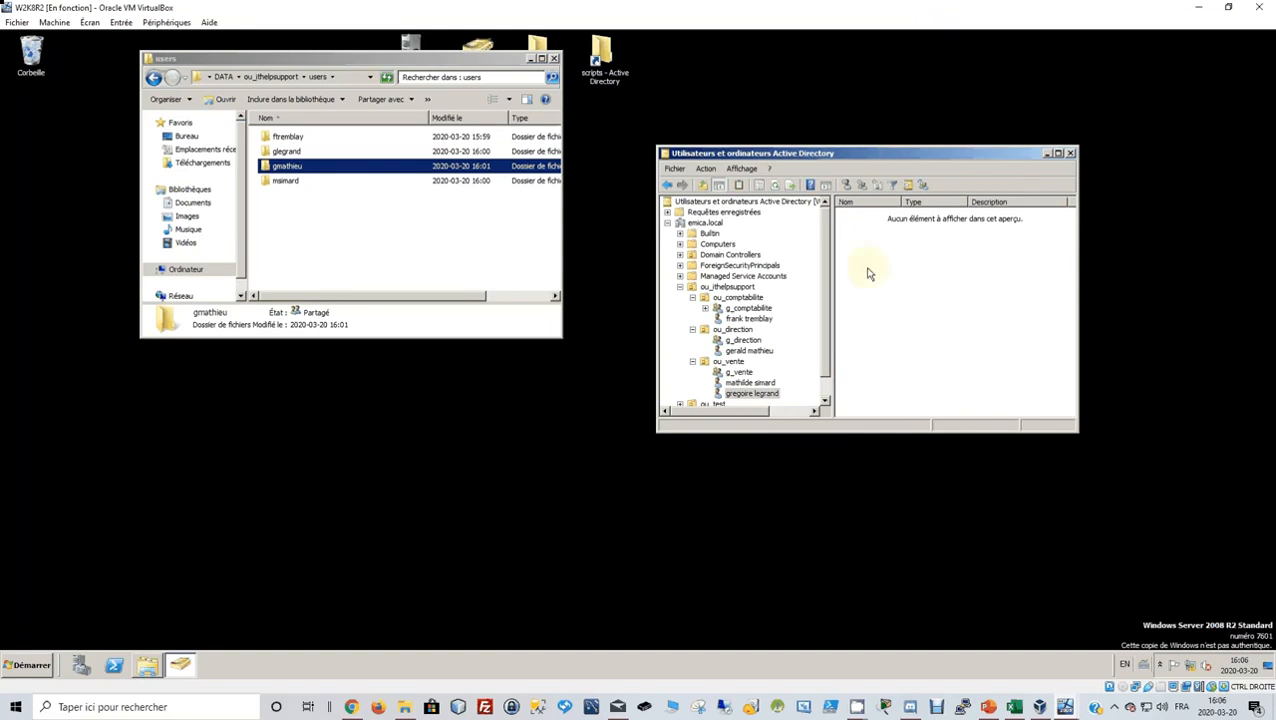
# Select the ou_comptabilite user, move the console up-left and restore the server VM window.
pyautogui.click(749, 318)
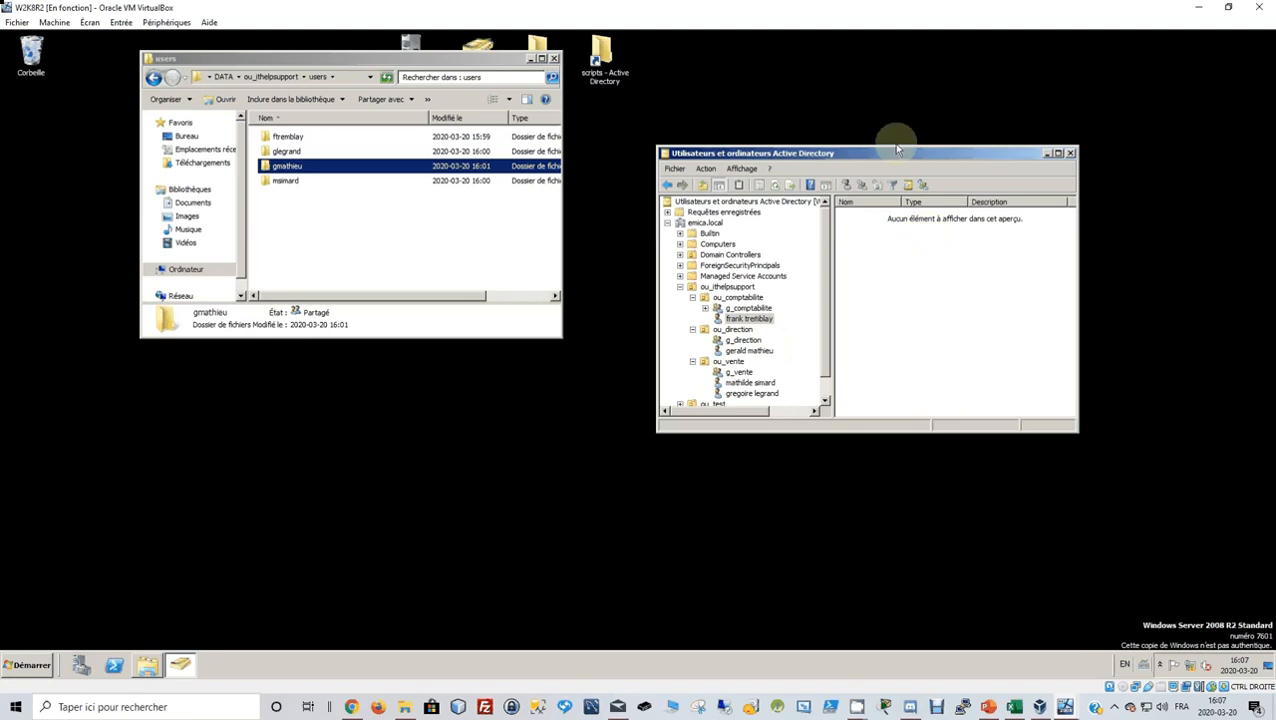
pyautogui.moveTo(897, 150); pyautogui.dragTo(811, 70)
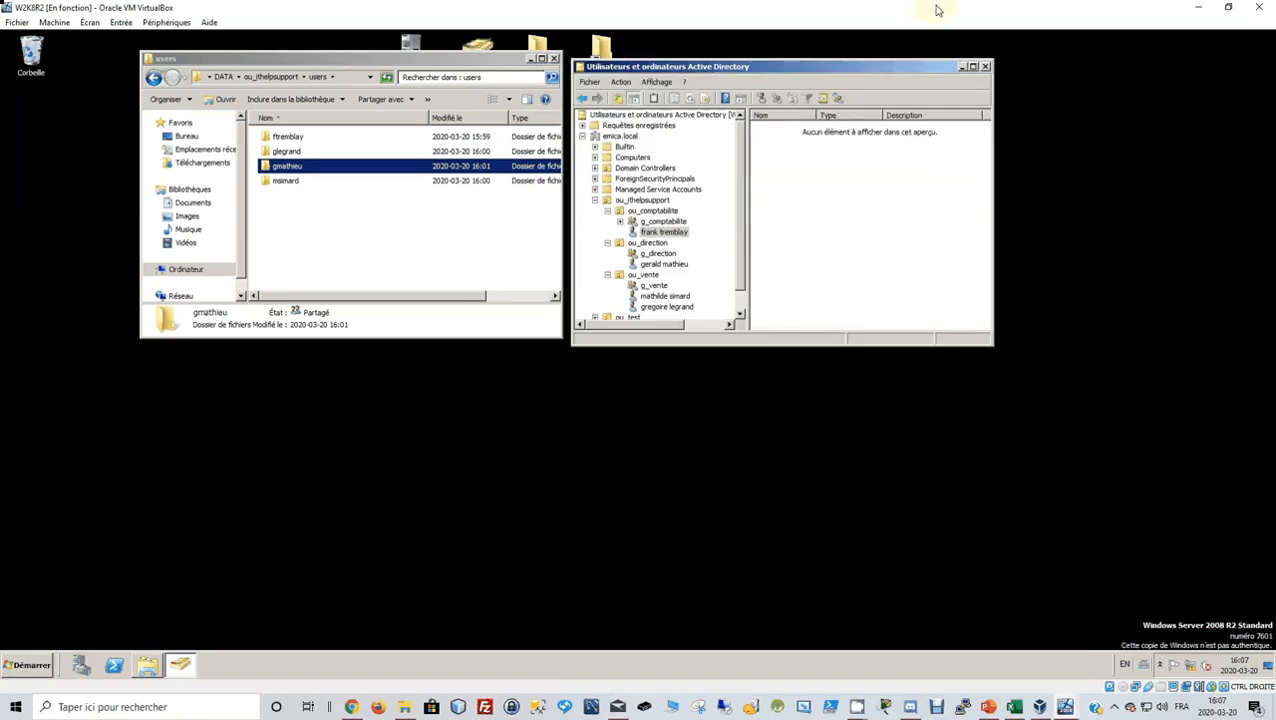
pyautogui.doubleClick(938, 10)
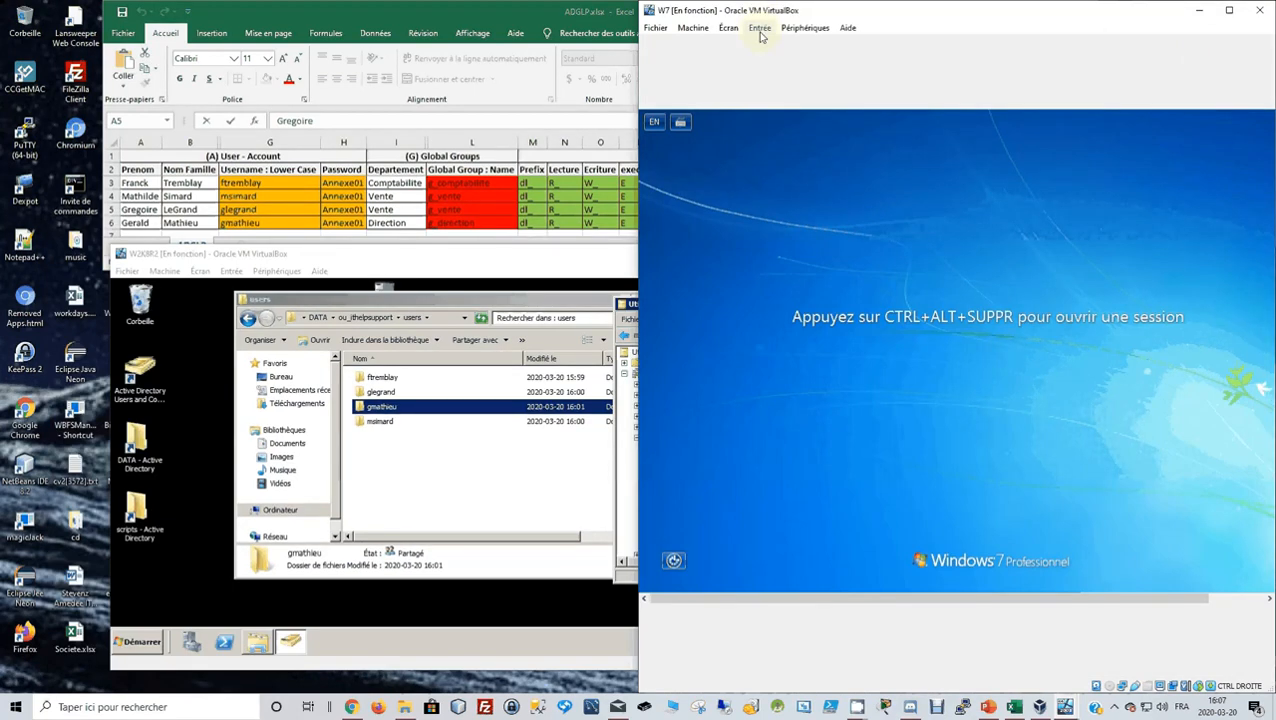
# Maximize the Windows 7 client and send Ctrl-Alt-Del to reach the Other User sign-in.
pyautogui.moveTo(815, 10); pyautogui.dragTo(655, 38)
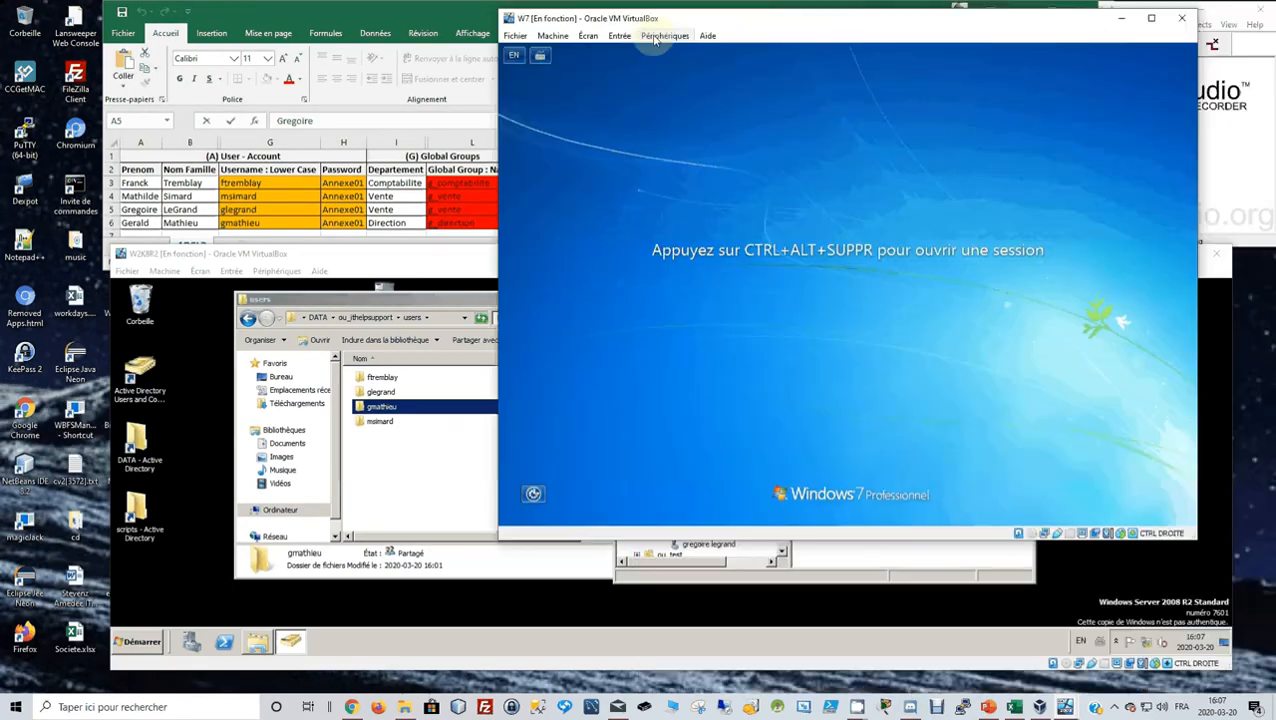
pyautogui.doubleClick(655, 19)
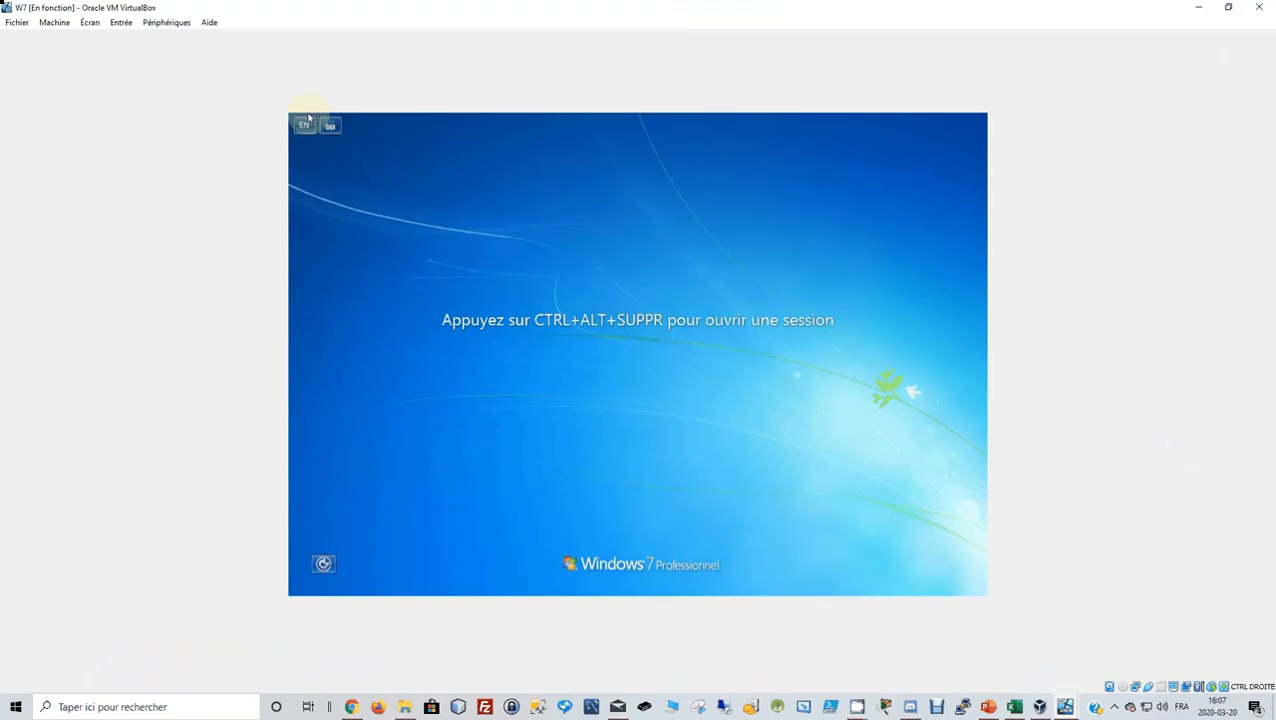
pyautogui.click(120, 23)
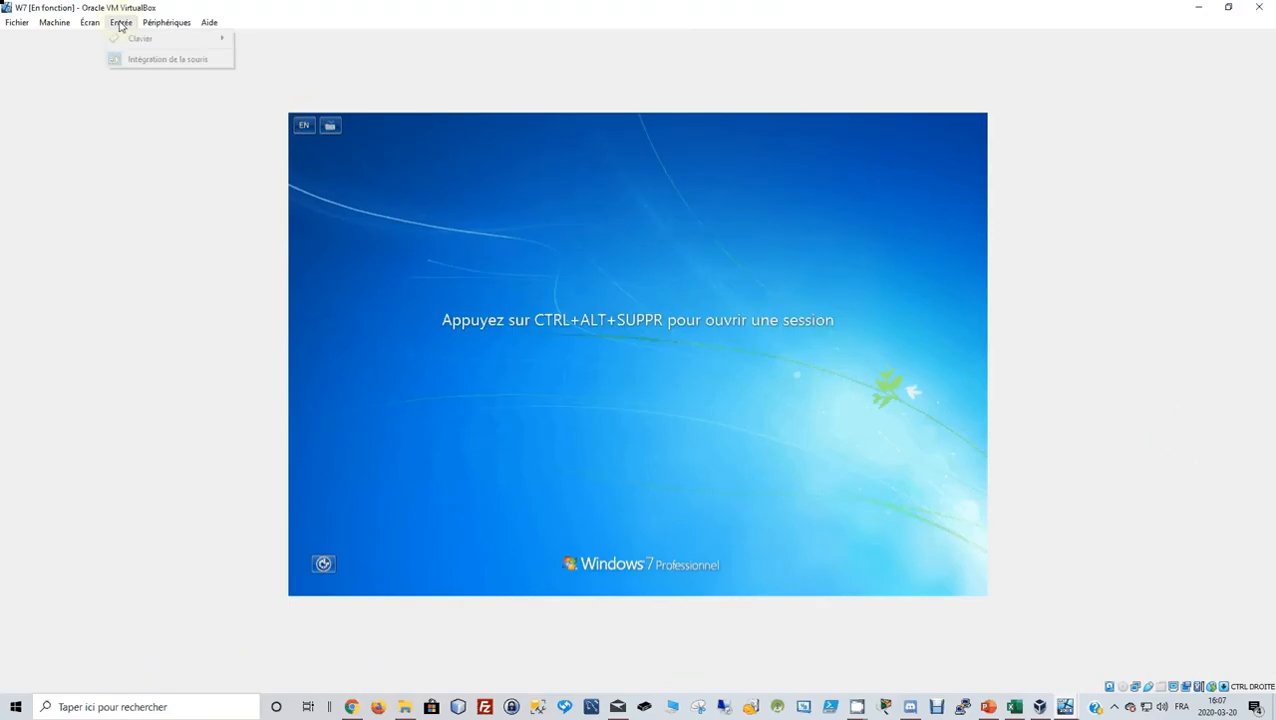
pyautogui.moveTo(150, 38)
pyautogui.click(296, 71)
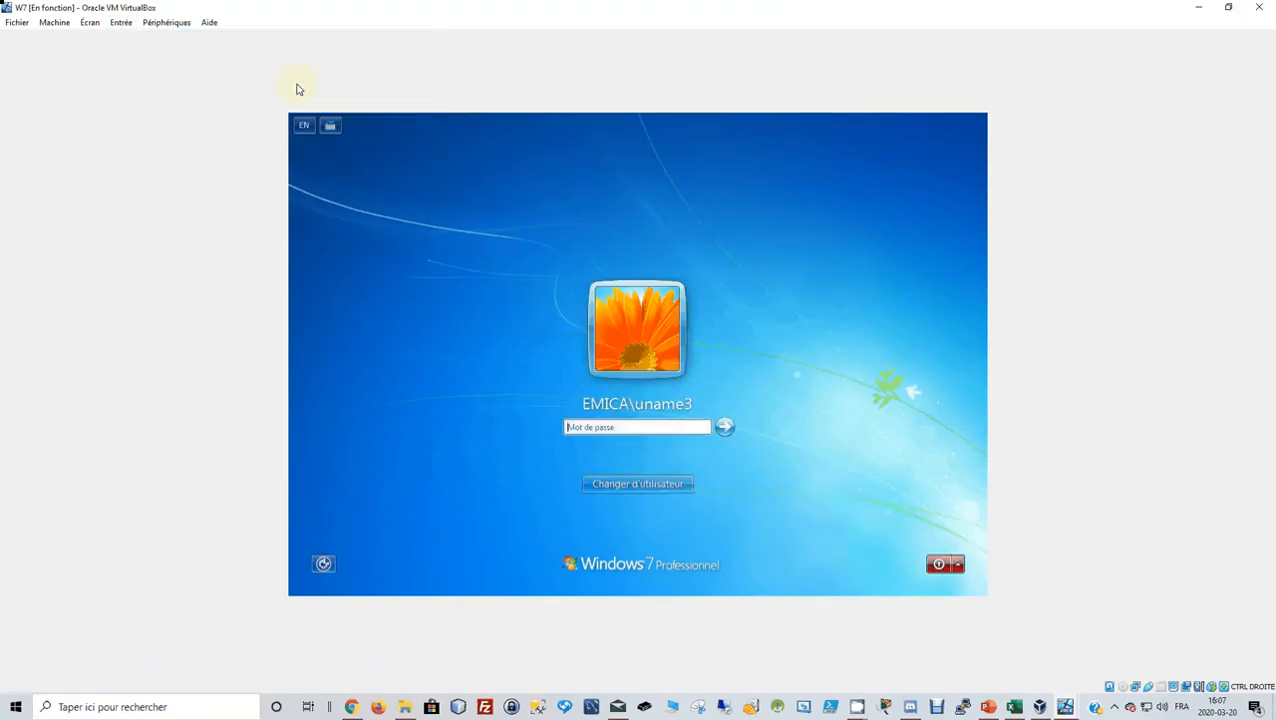
pyautogui.click(670, 485)
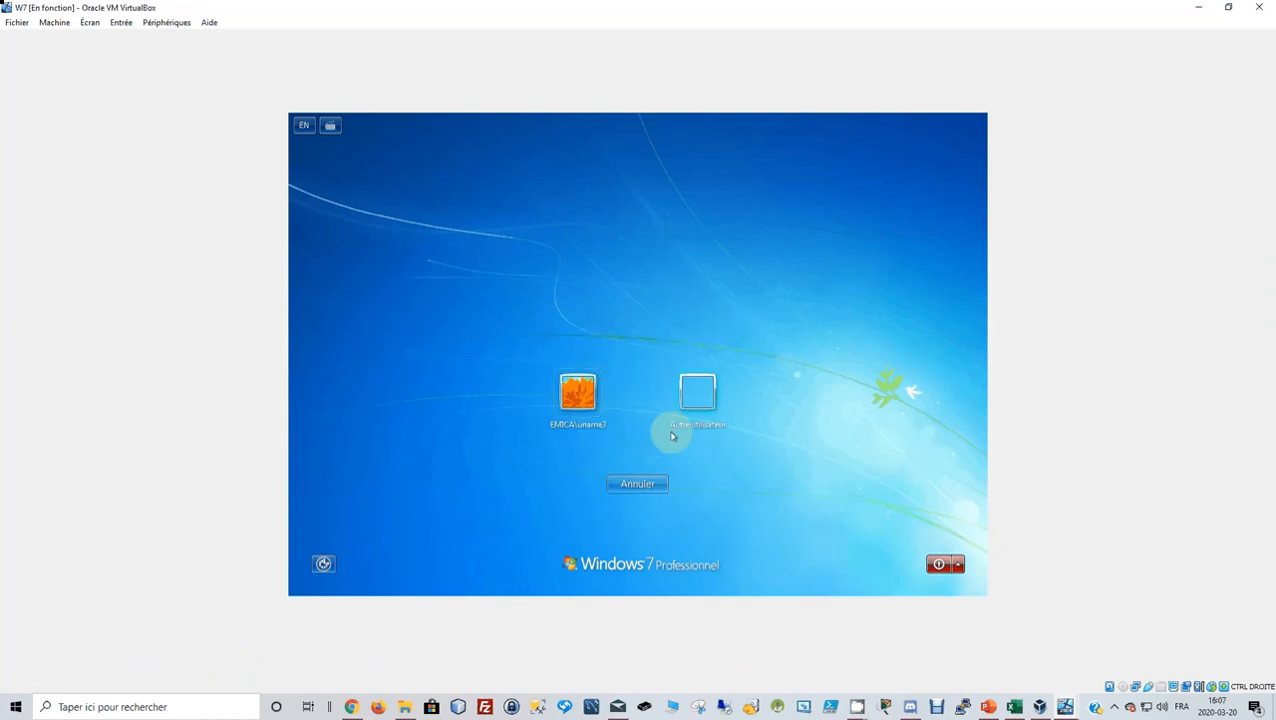
pyautogui.click(694, 405)
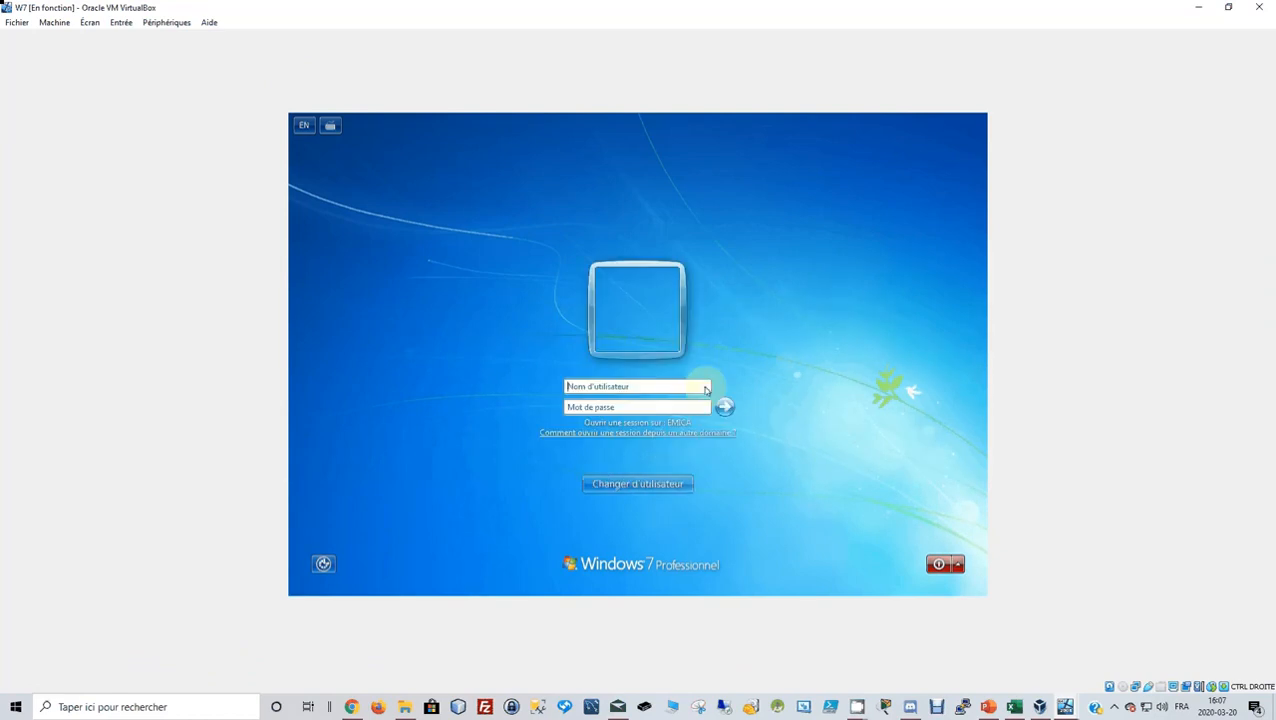
# Sign in to the domain with a user's logon name and password.
pyautogui.click(641, 386)
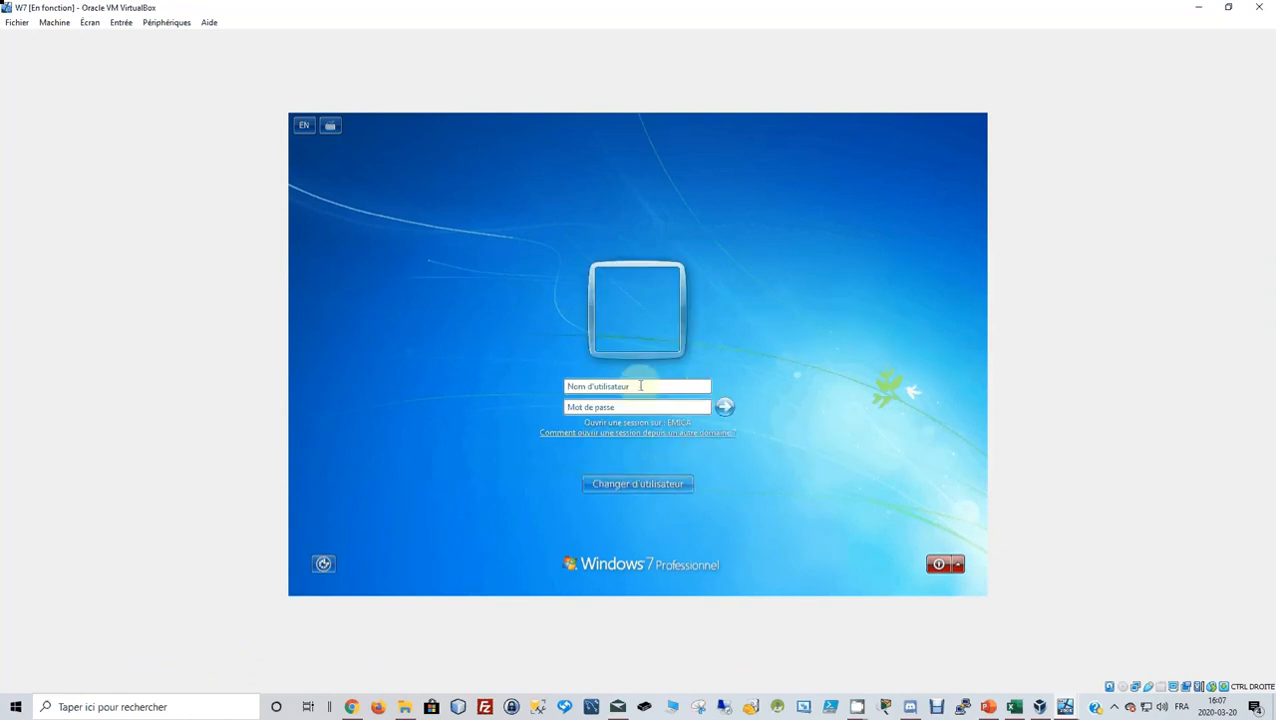
pyautogui.press('Tab')
pyautogui.write('••••••••')
pyautogui.click(725, 407)
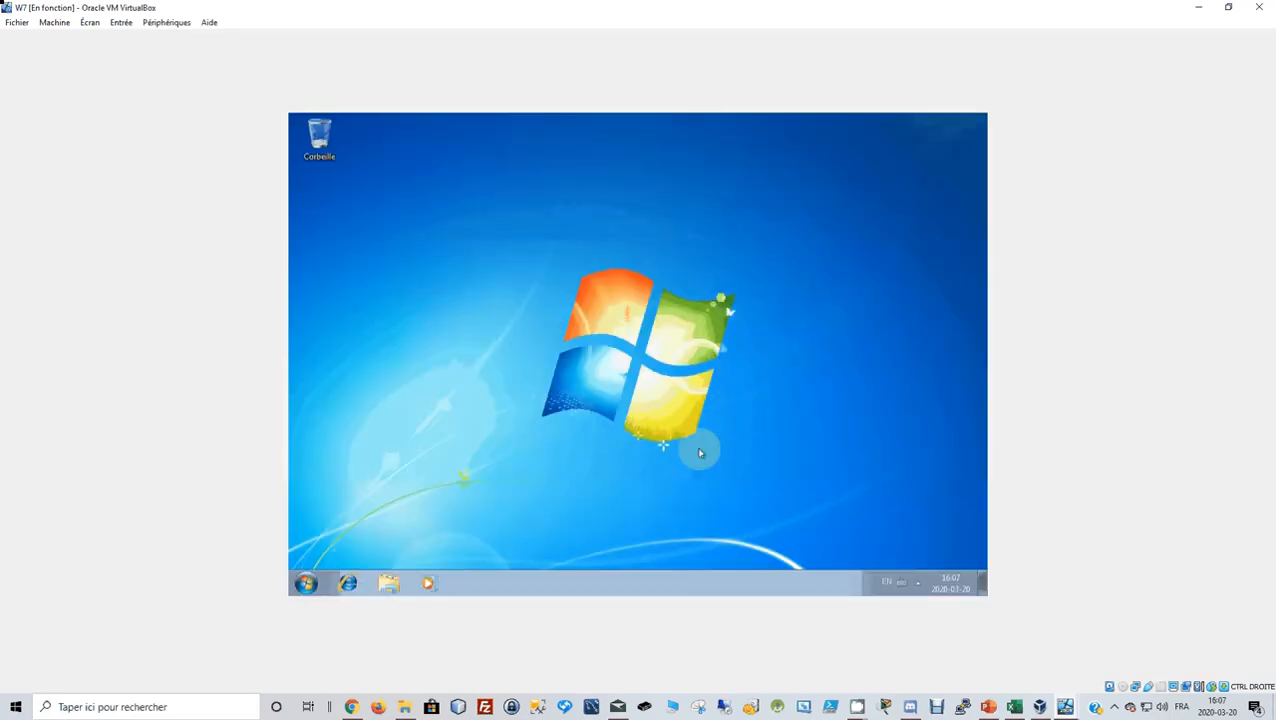
# Check the Computer window, then shut down the Windows 7 client and restore its VM window.
pyautogui.click(304, 588)
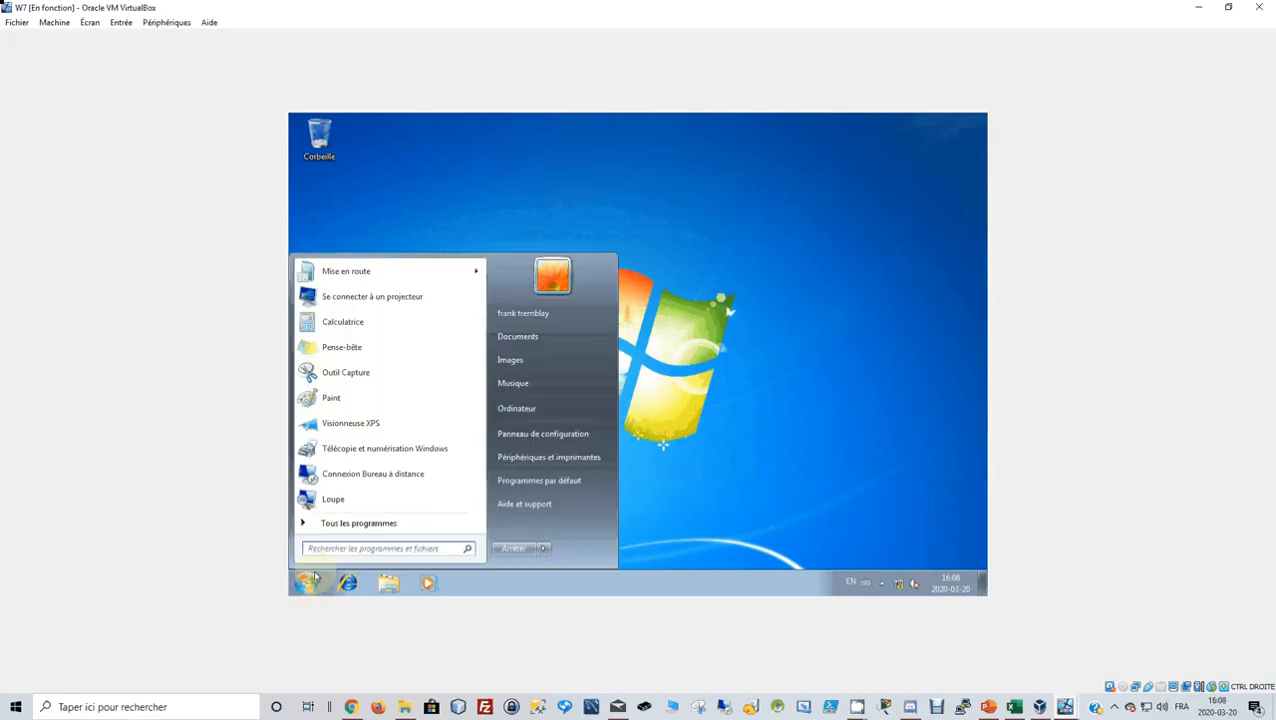
pyautogui.click(520, 408)
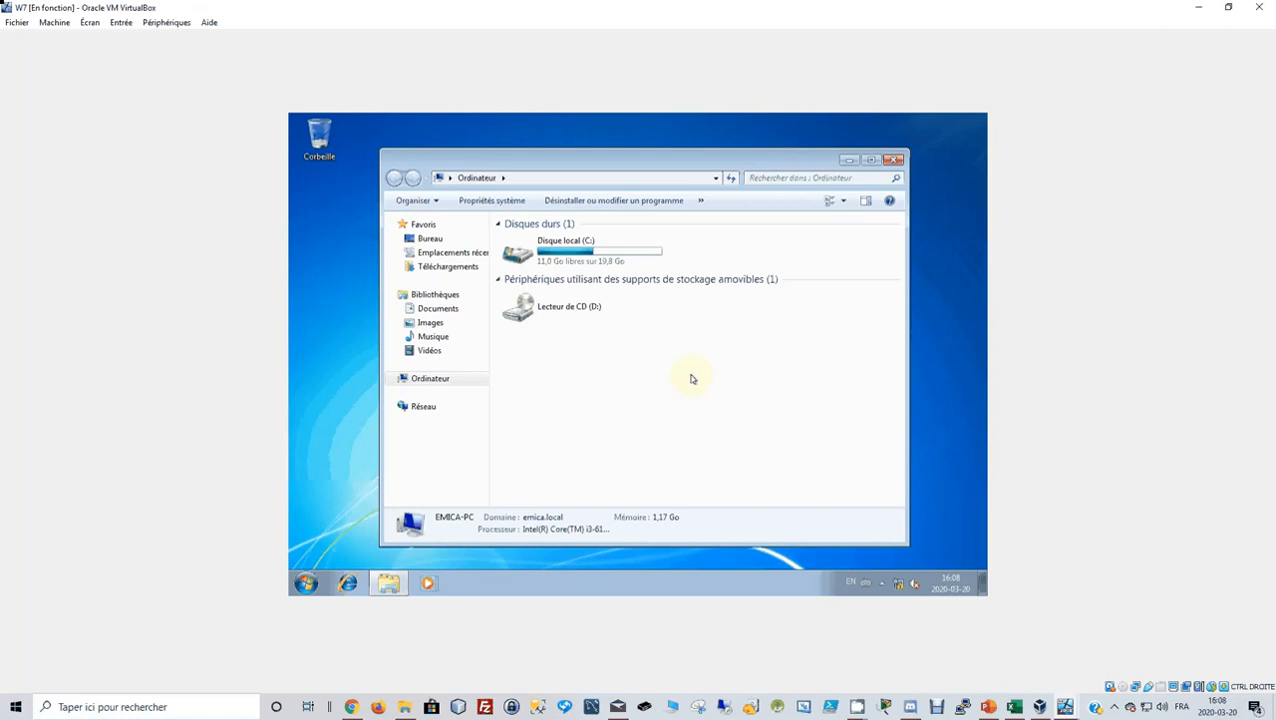
pyautogui.click(893, 160)
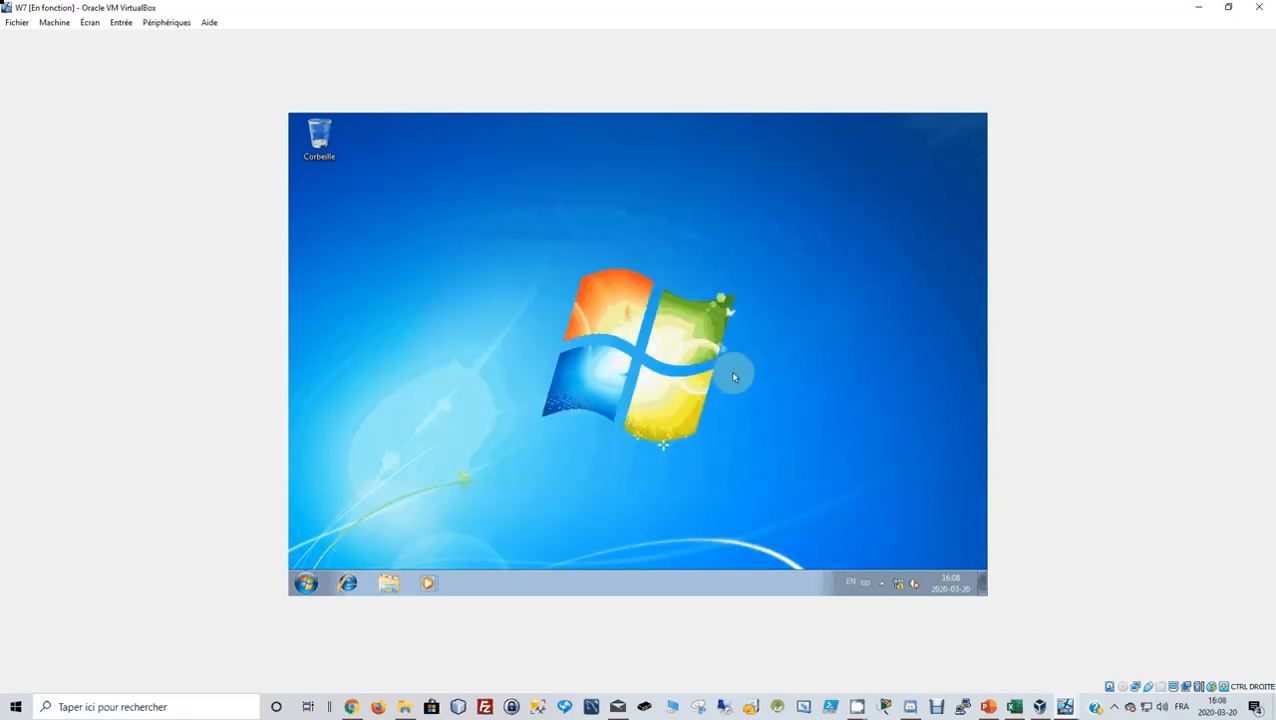
pyautogui.click(306, 584)
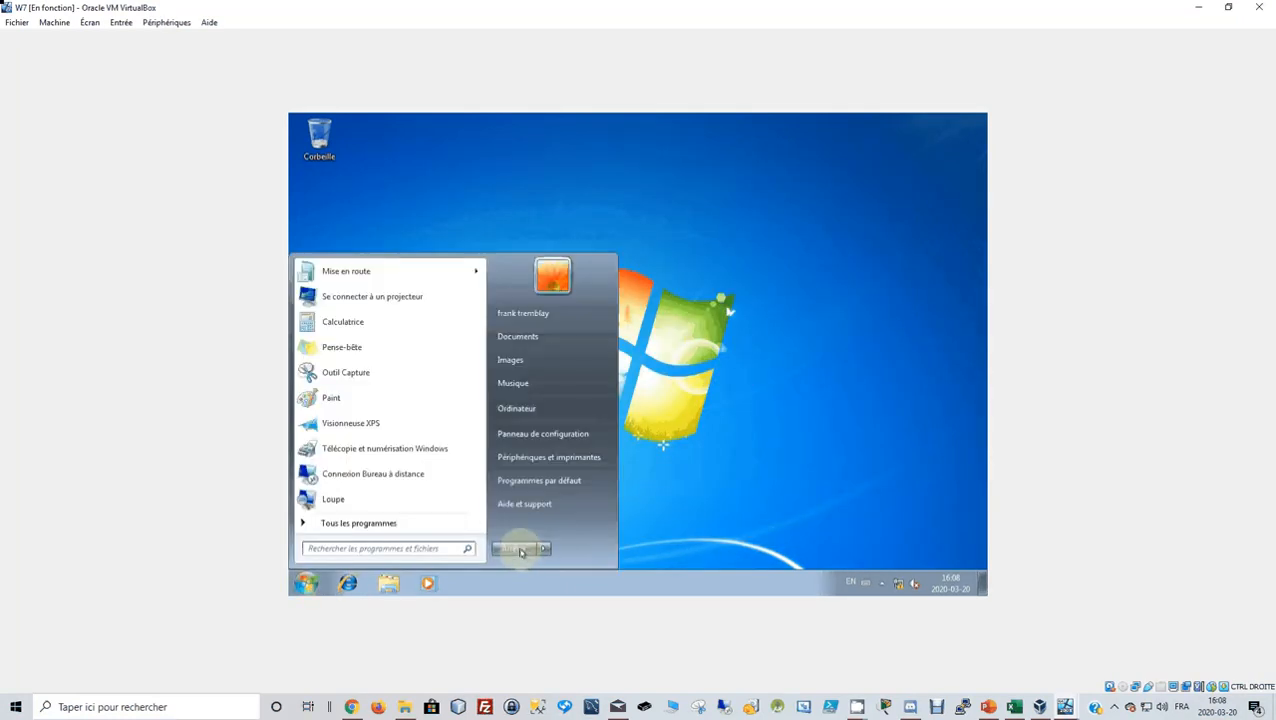
pyautogui.click(520, 549)
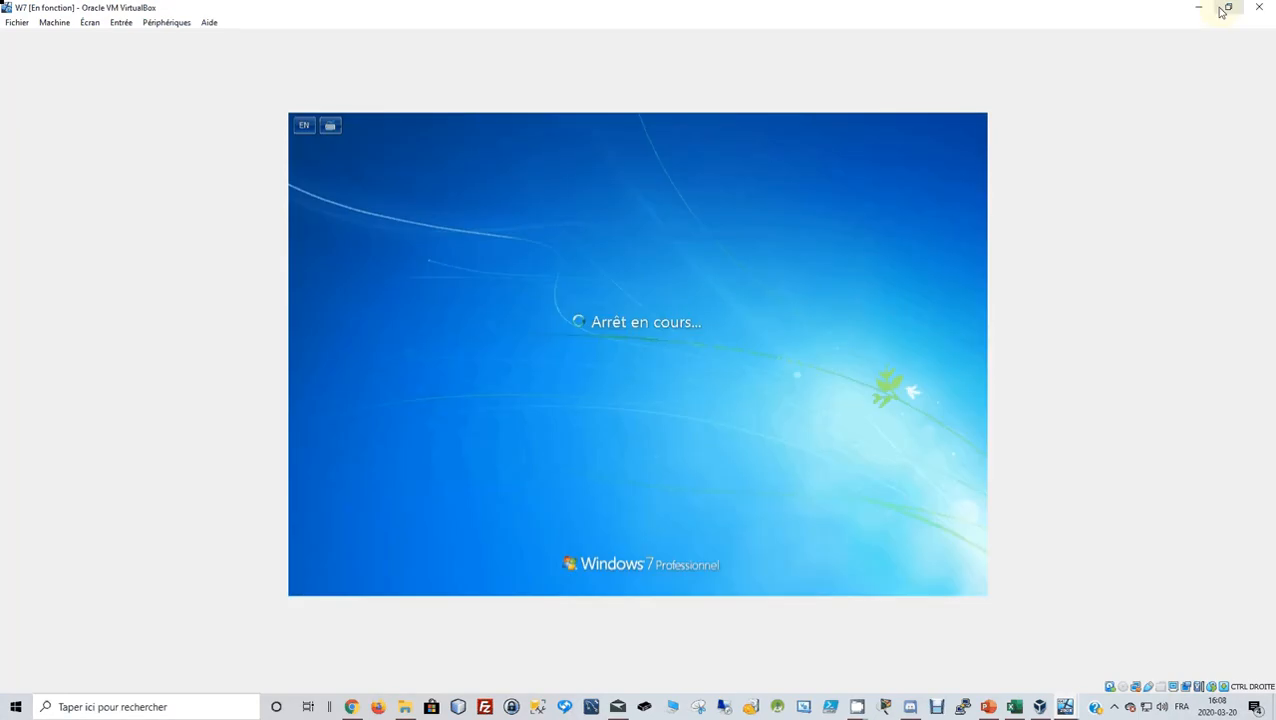
pyautogui.click(1224, 9)
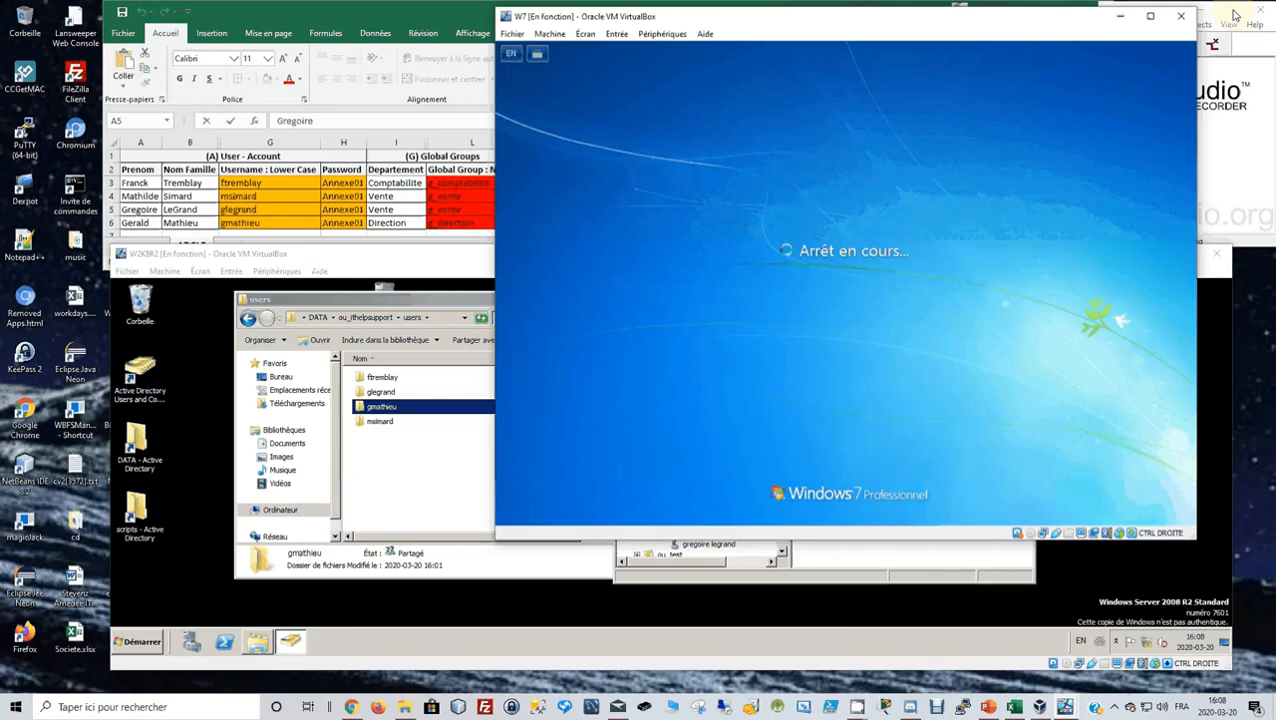
# Maximize the server VM and enlarge the Active Directory console to show the emica.local tree.
pyautogui.click(422, 517)
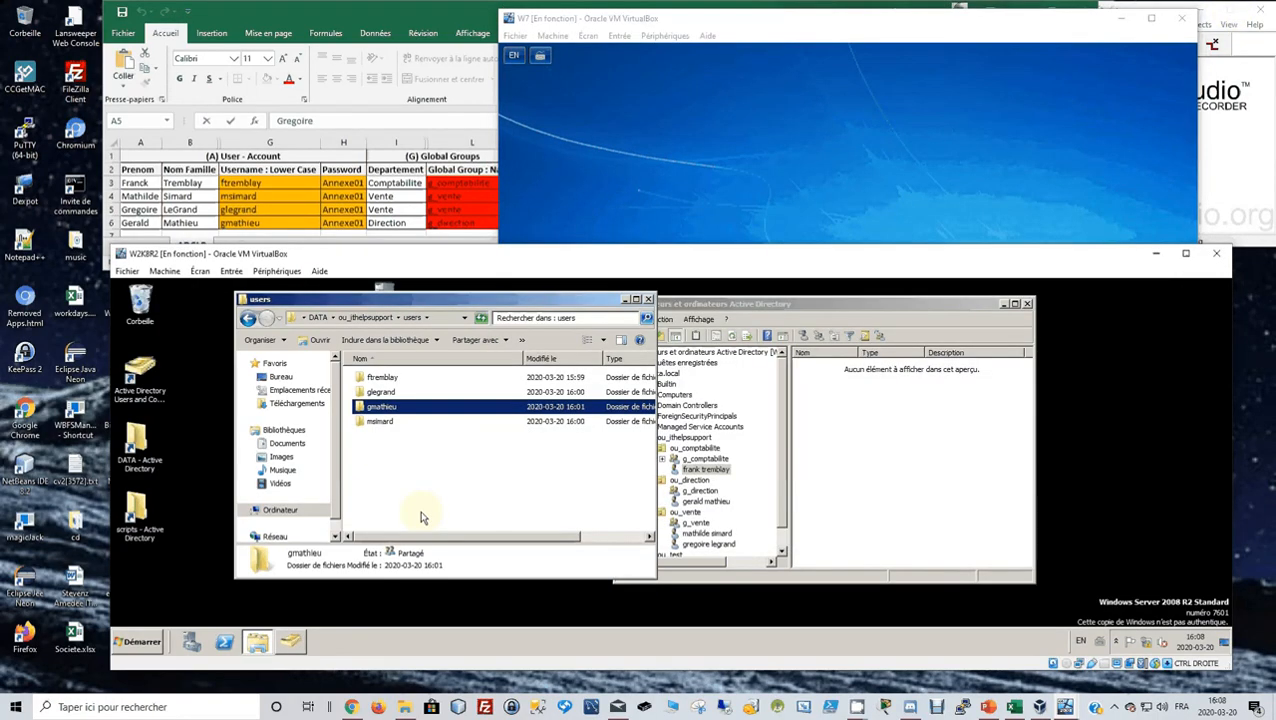
pyautogui.click(1187, 255)
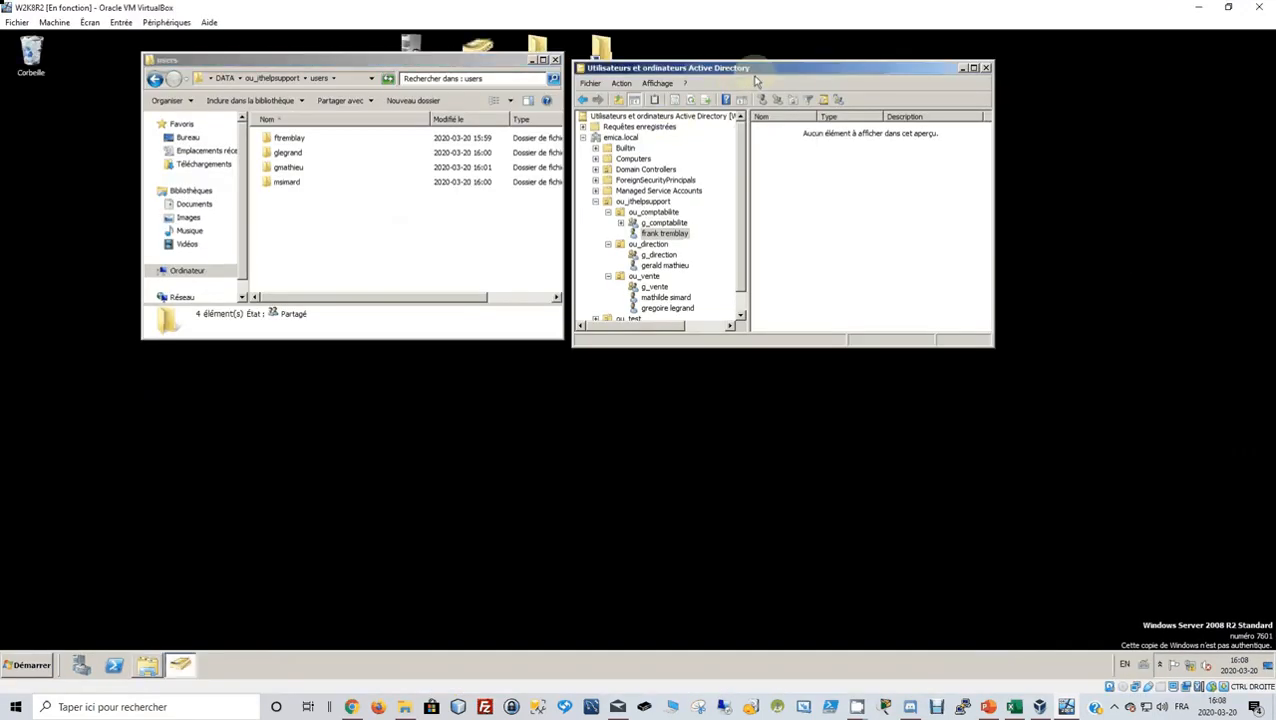
pyautogui.moveTo(755, 76); pyautogui.dragTo(811, 194)
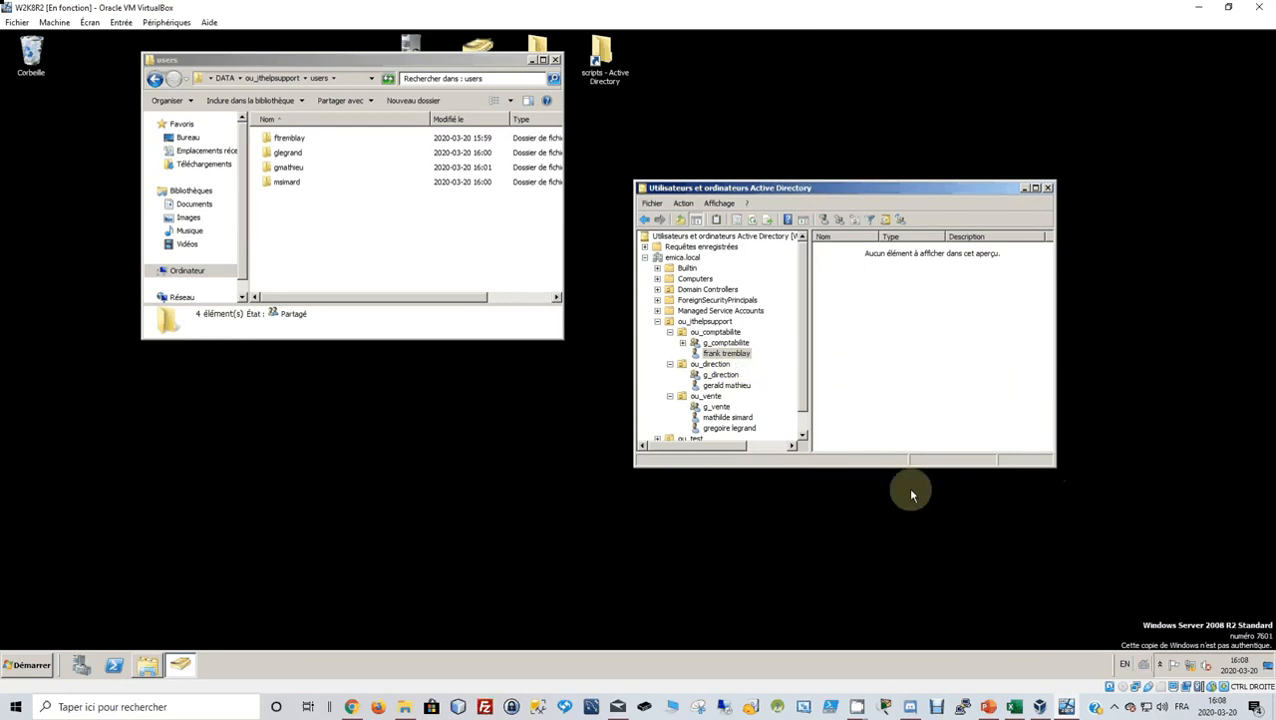
pyautogui.moveTo(1052, 468); pyautogui.dragTo(1185, 626)
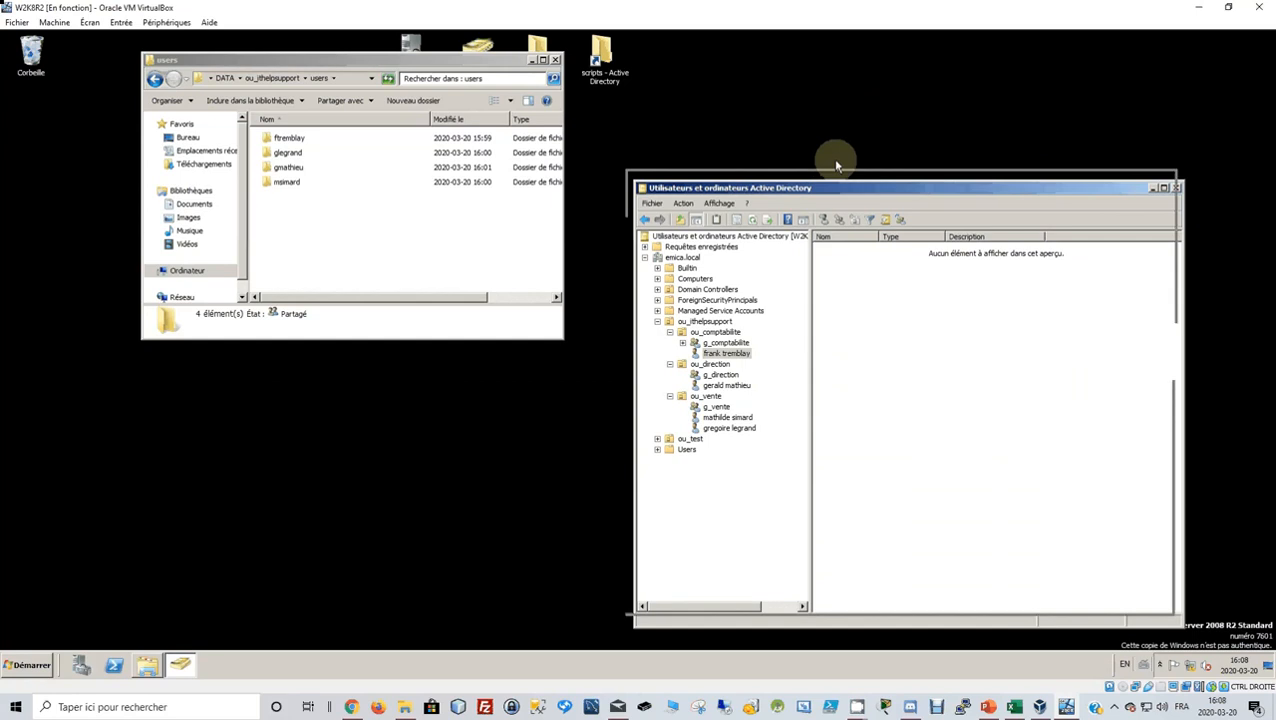
pyautogui.moveTo(864, 186); pyautogui.dragTo(811, 75)
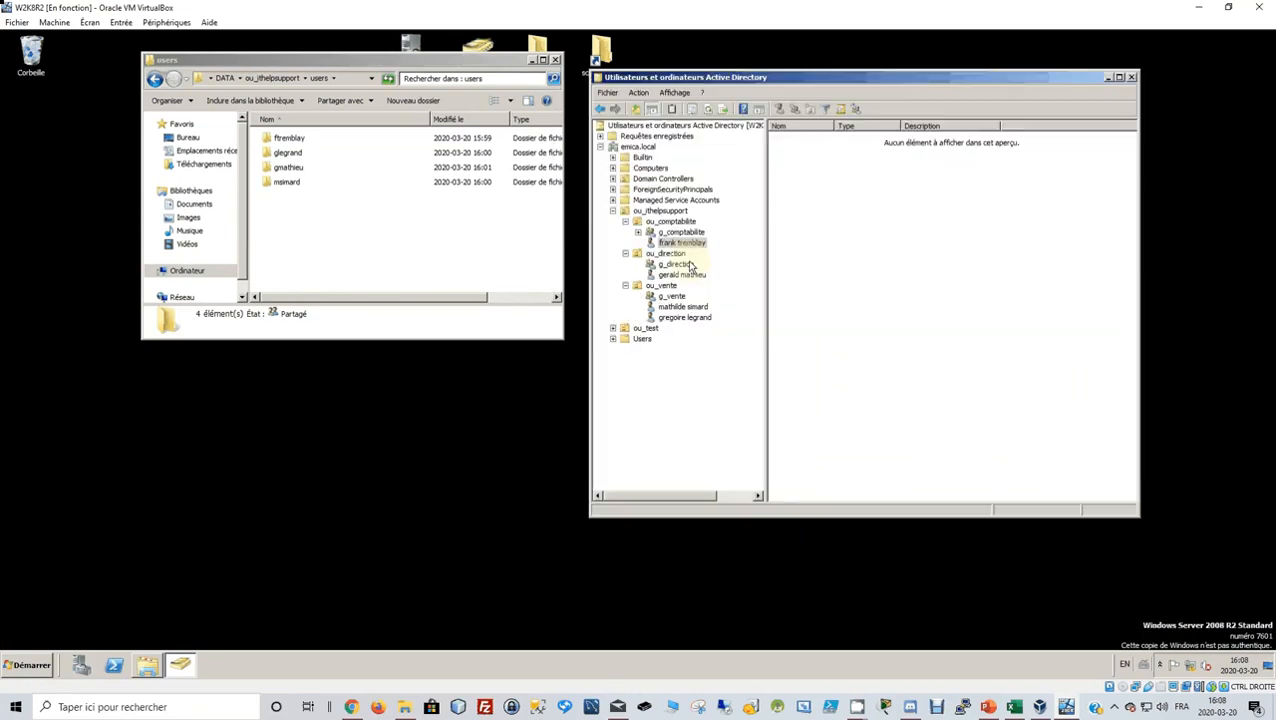
# Open the ou_comptabilite user's Properties on the Account (Compte) tab.
pyautogui.rightClick(684, 246)
pyautogui.click(731, 441)
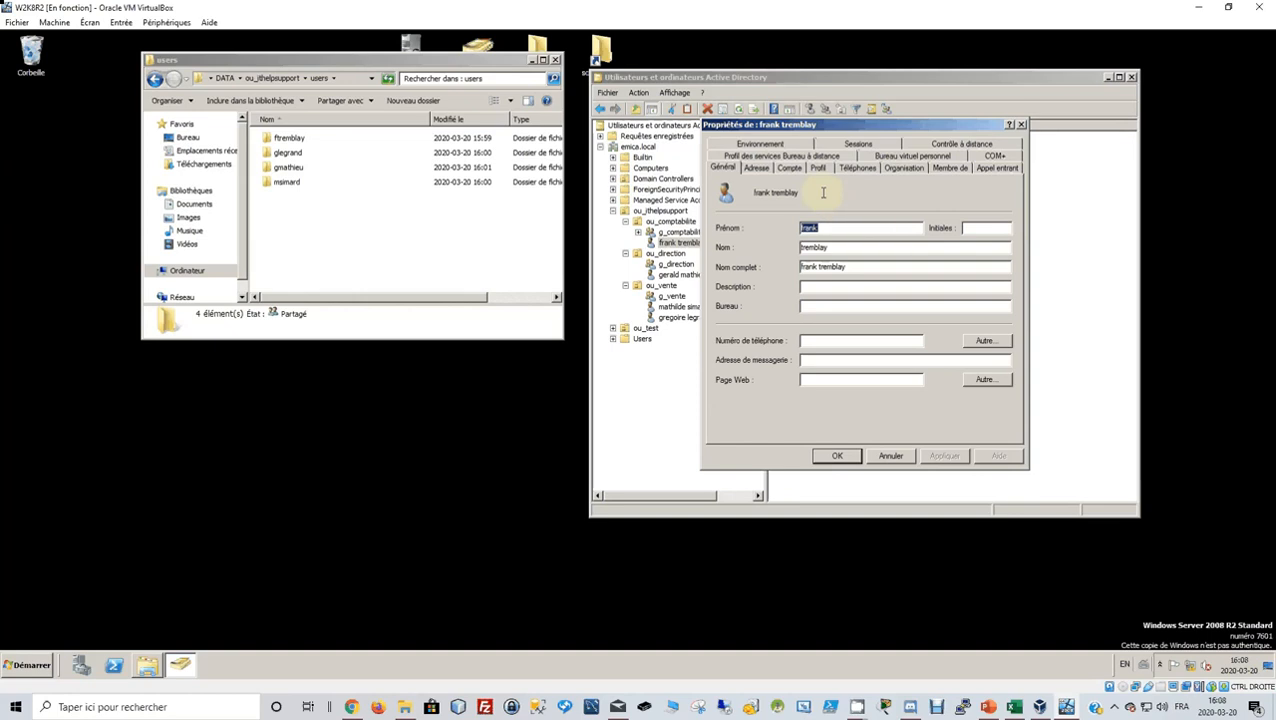
pyautogui.click(789, 169)
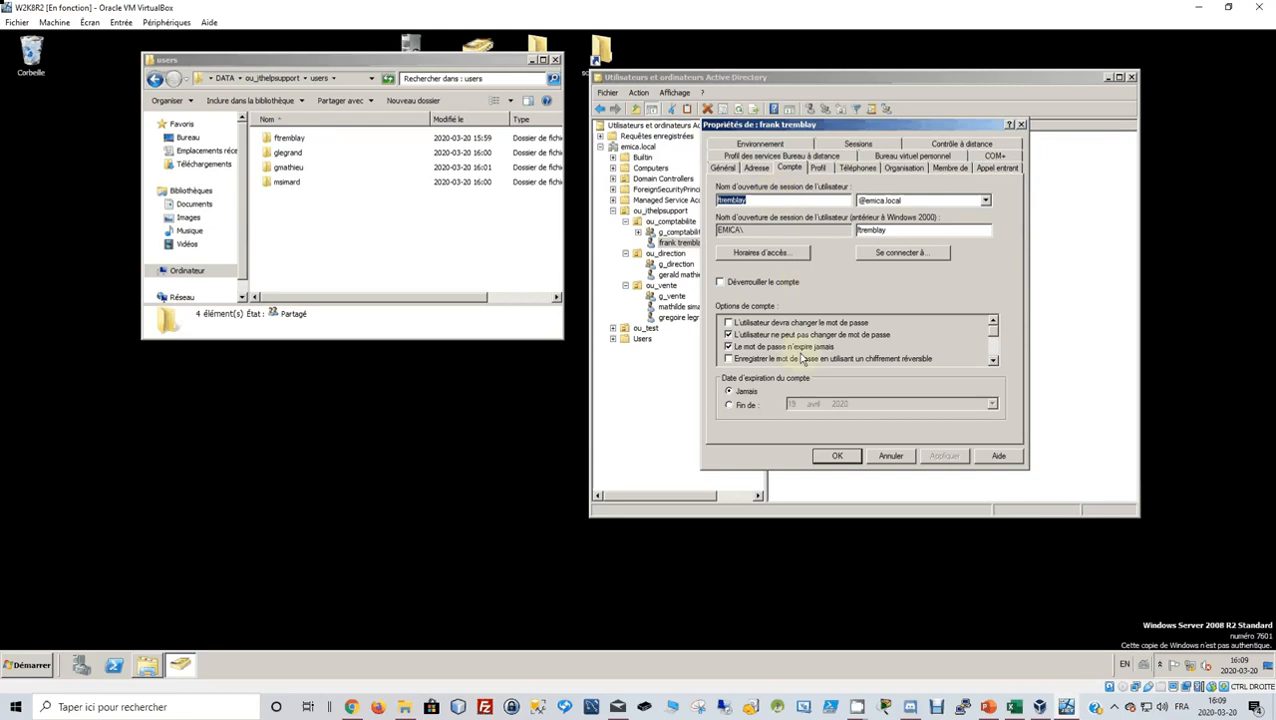
# Leave the user's logon hours unchanged and bring up the Profil settings.
pyautogui.click(771, 256)
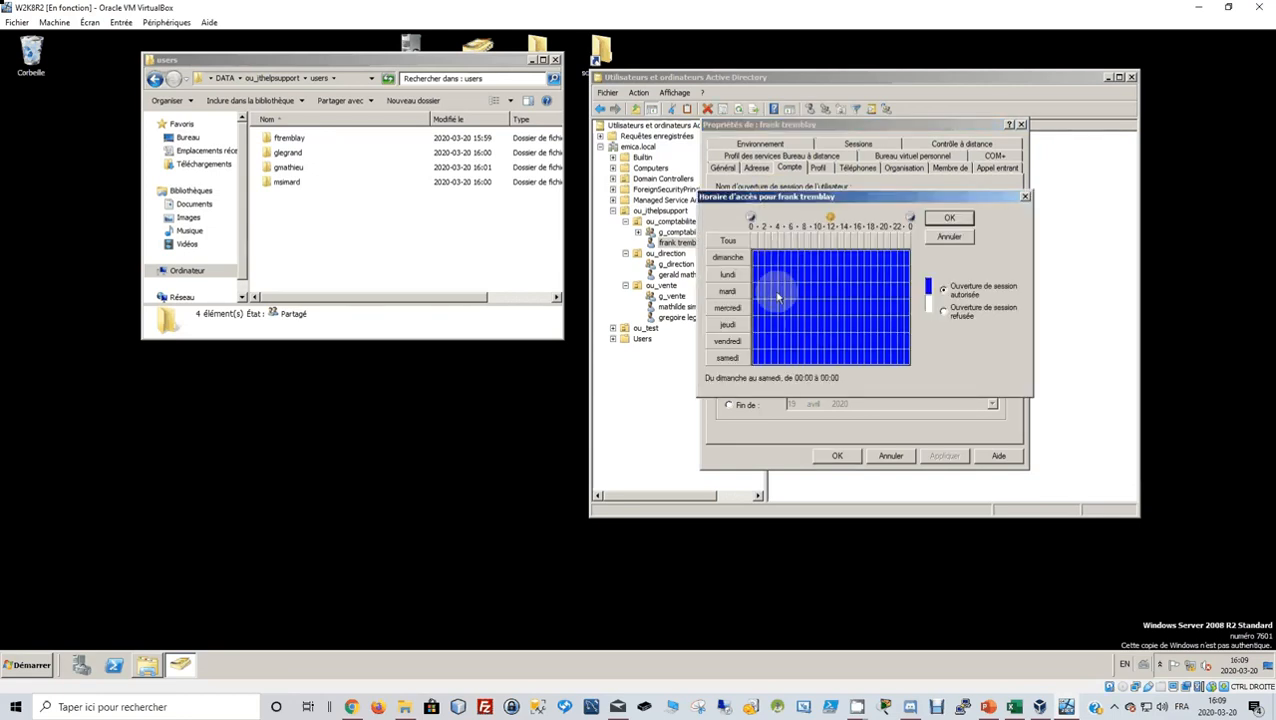
pyautogui.click(945, 238)
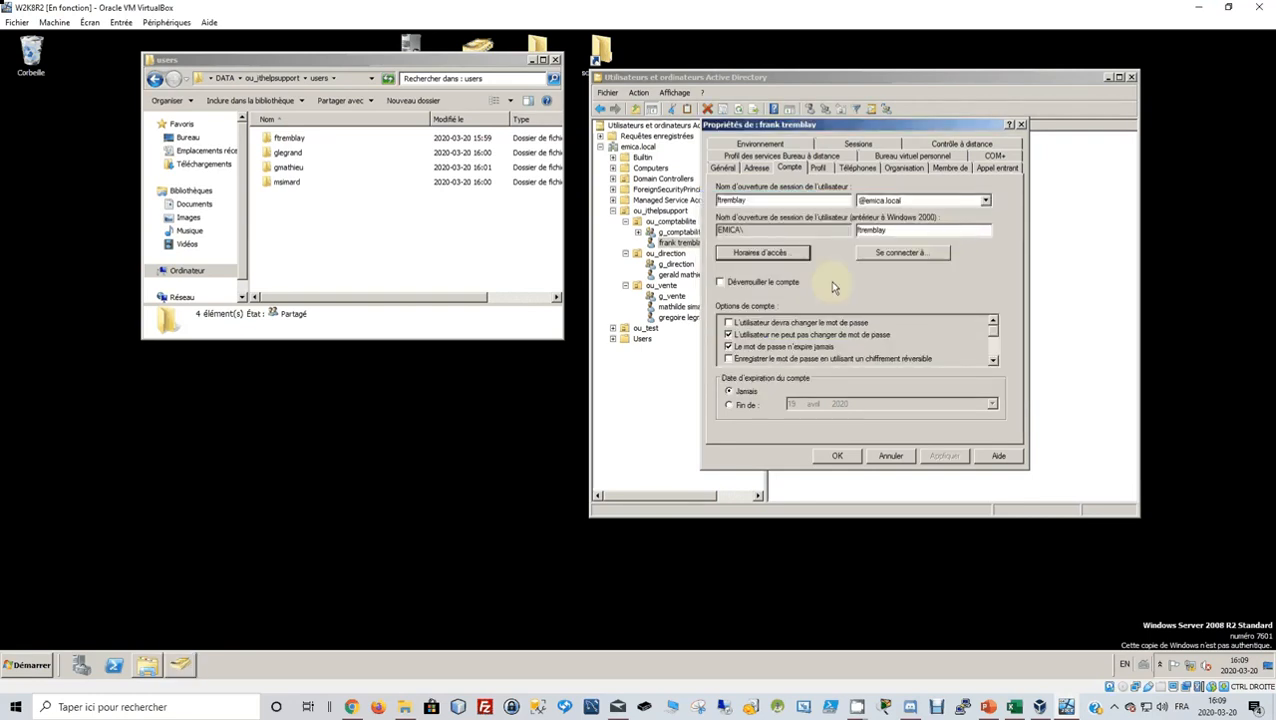
pyautogui.click(818, 169)
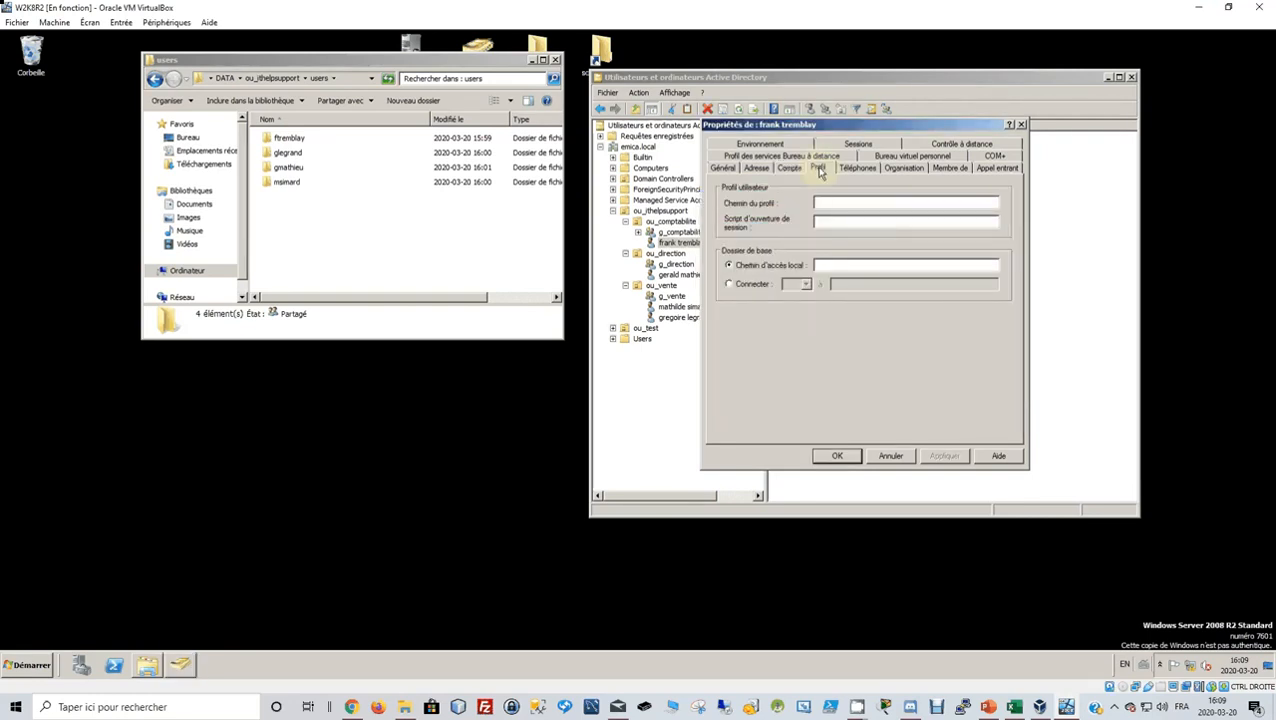
# Set the user's home folder (Dossier de base) to connect as drive U:.
pyautogui.click(833, 203)
pyautogui.click(730, 285)
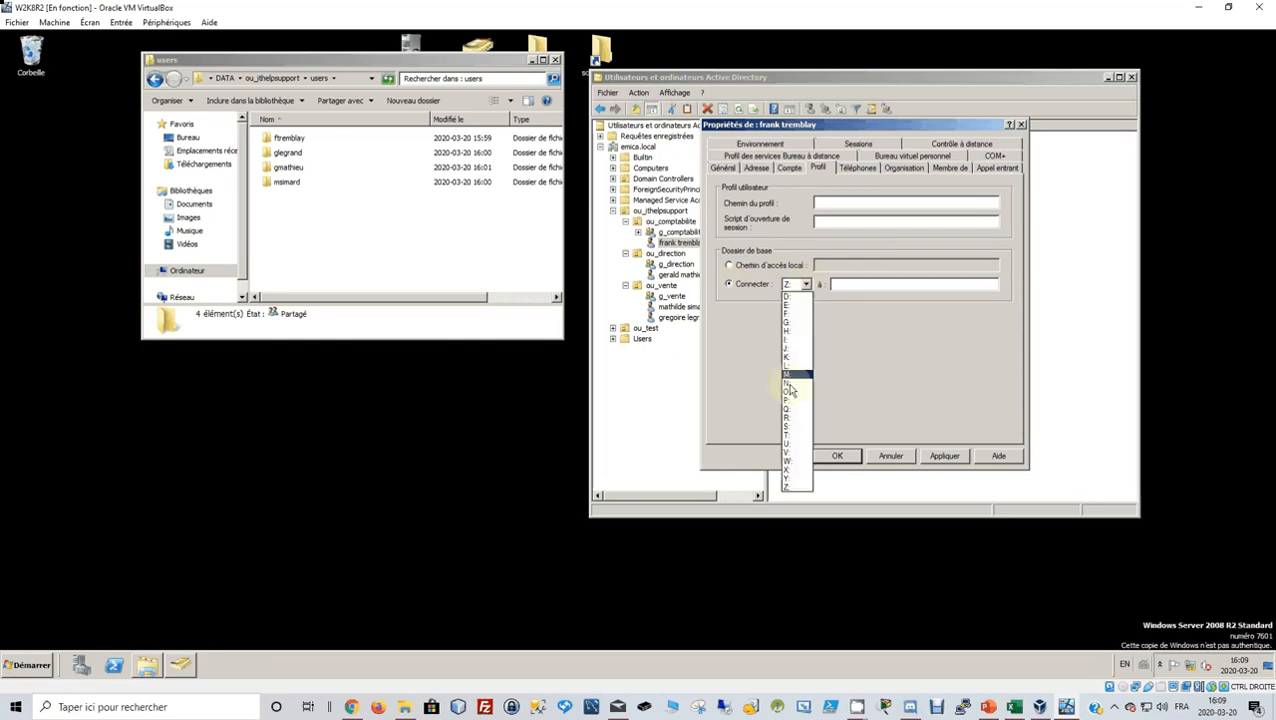
pyautogui.click(792, 444)
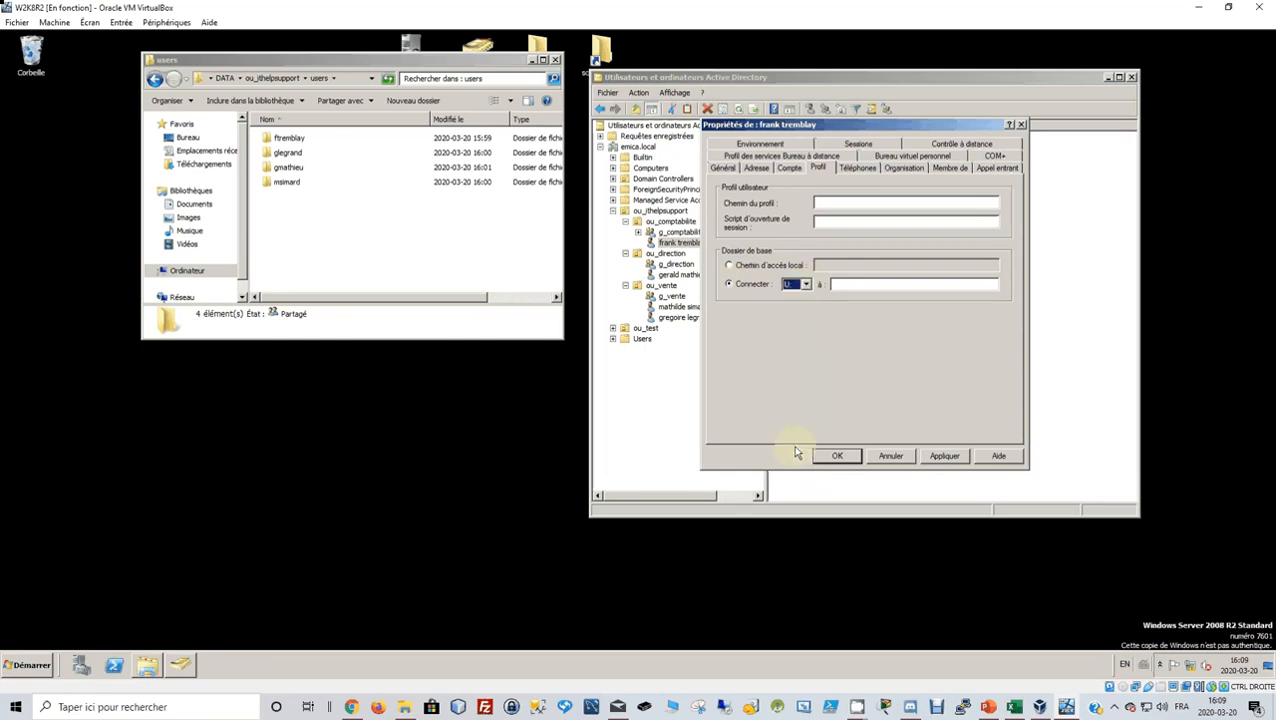
pyautogui.click(806, 286)
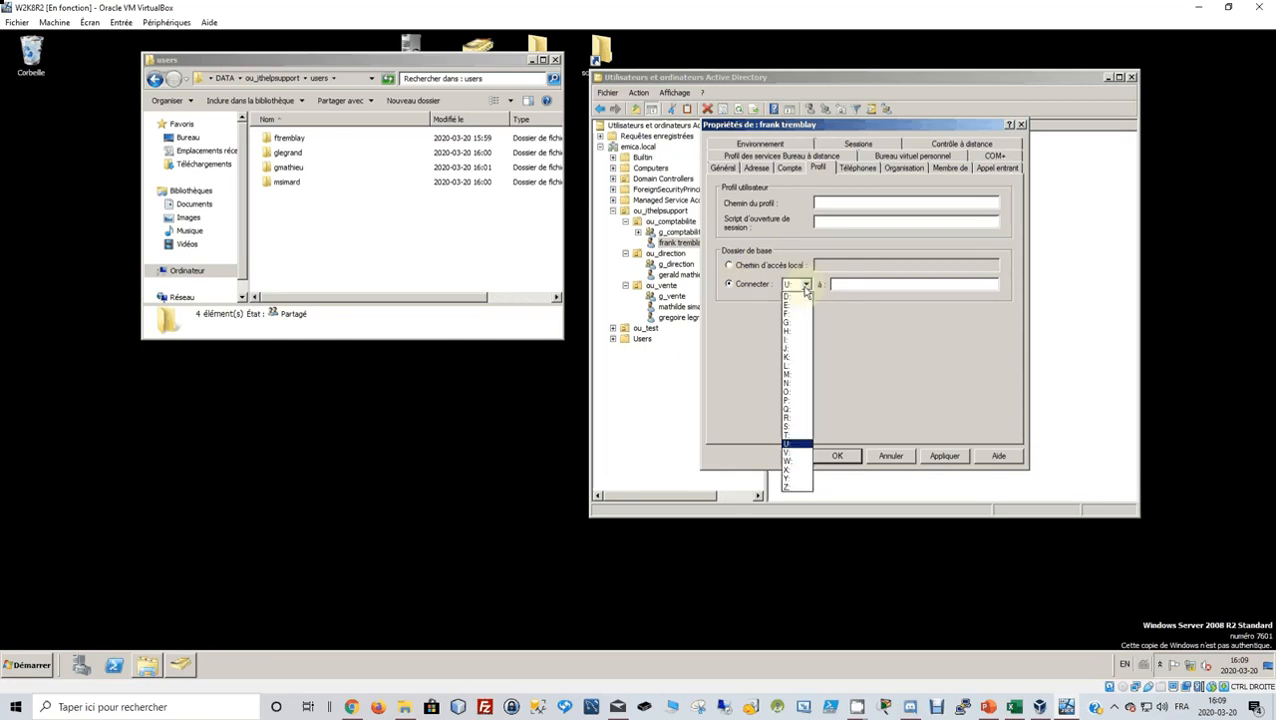
pyautogui.click(799, 332)
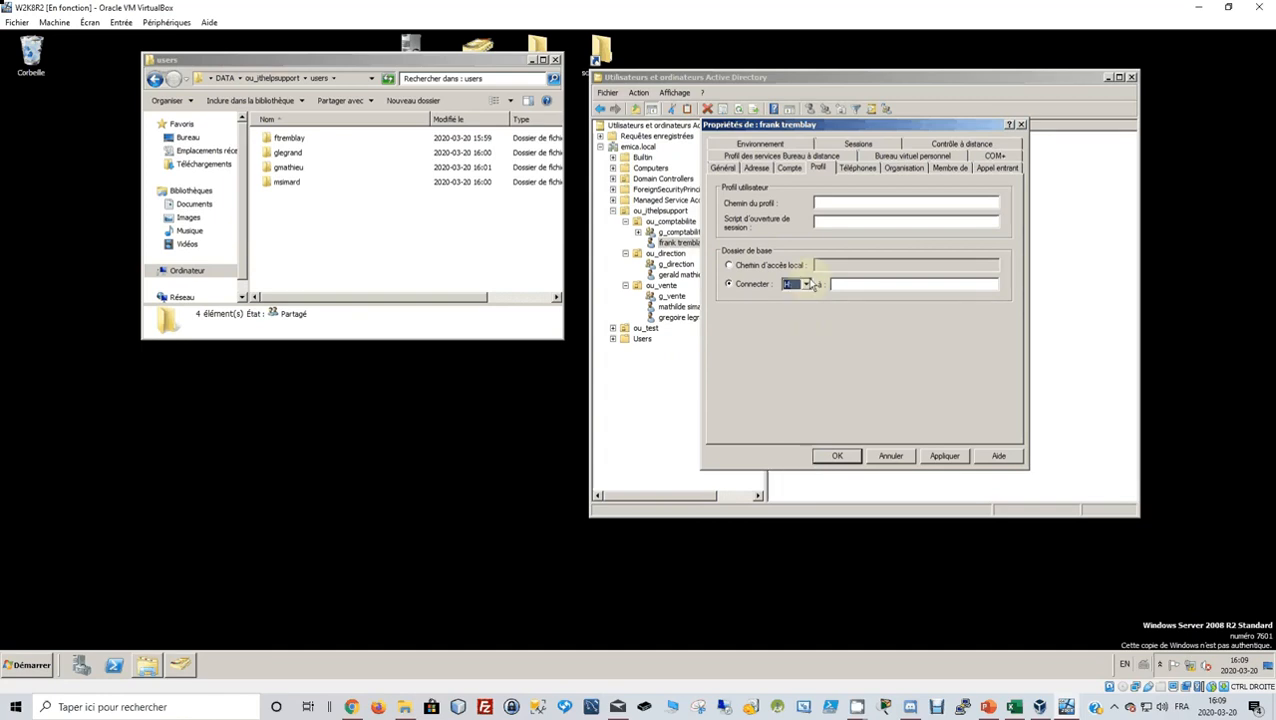
pyautogui.click(806, 285)
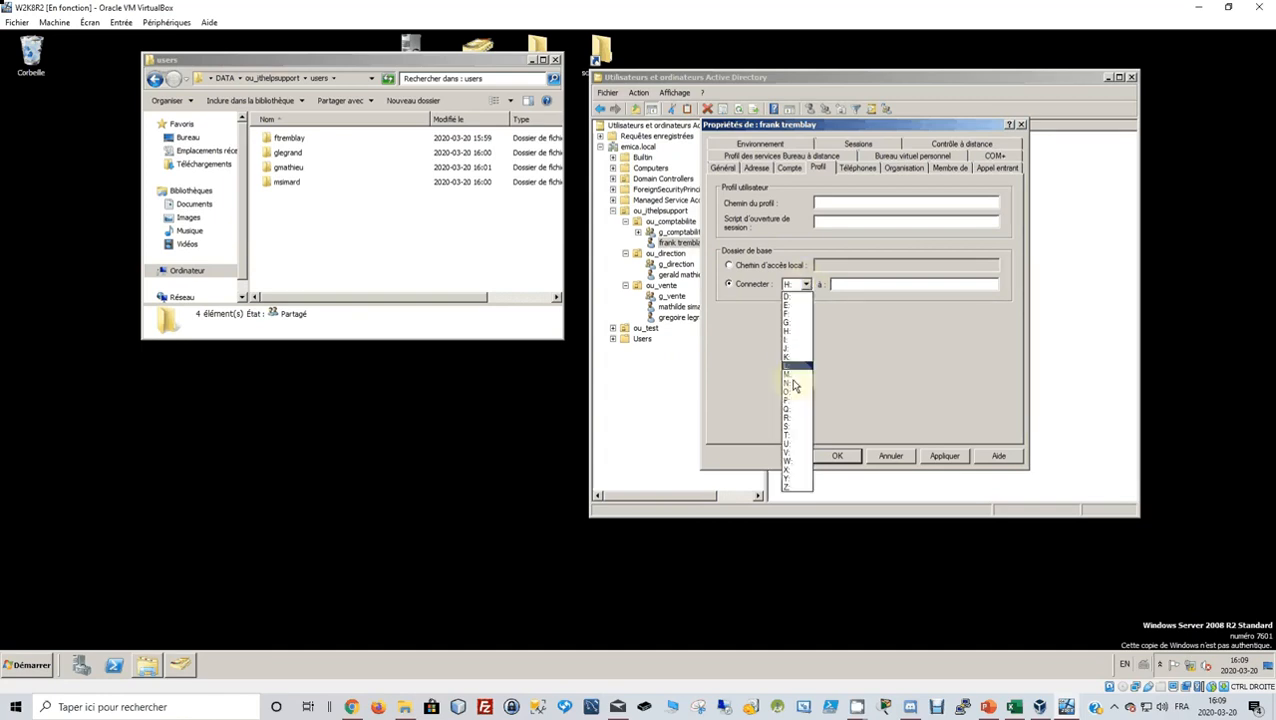
pyautogui.click(798, 445)
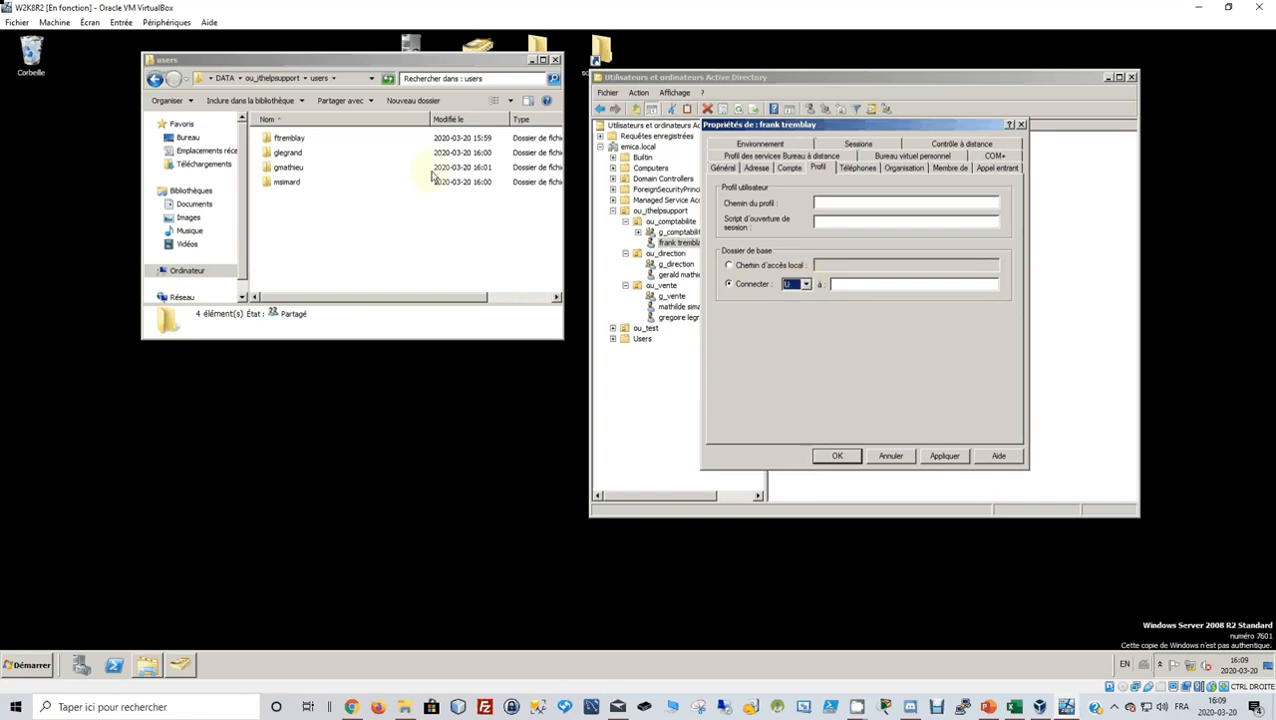
# Open the user folder's properties on the Partage tab in Windows Explorer.
pyautogui.click(290, 139)
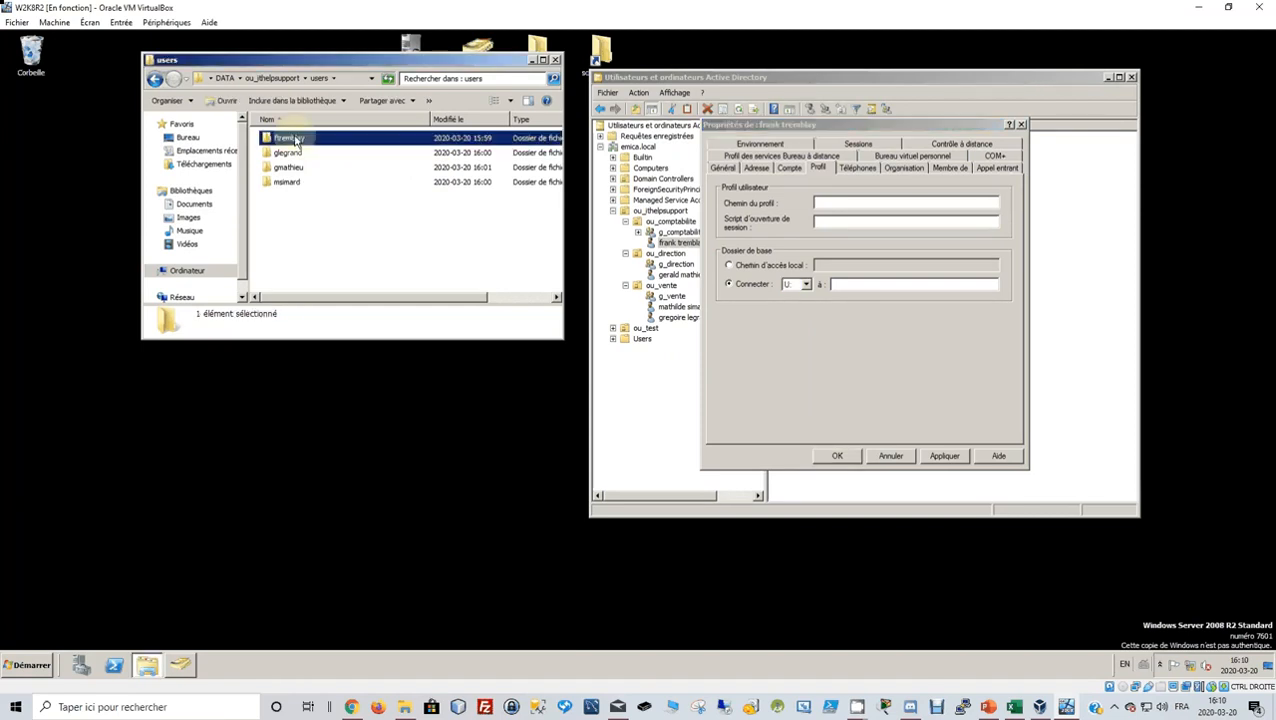
pyautogui.rightClick(290, 139)
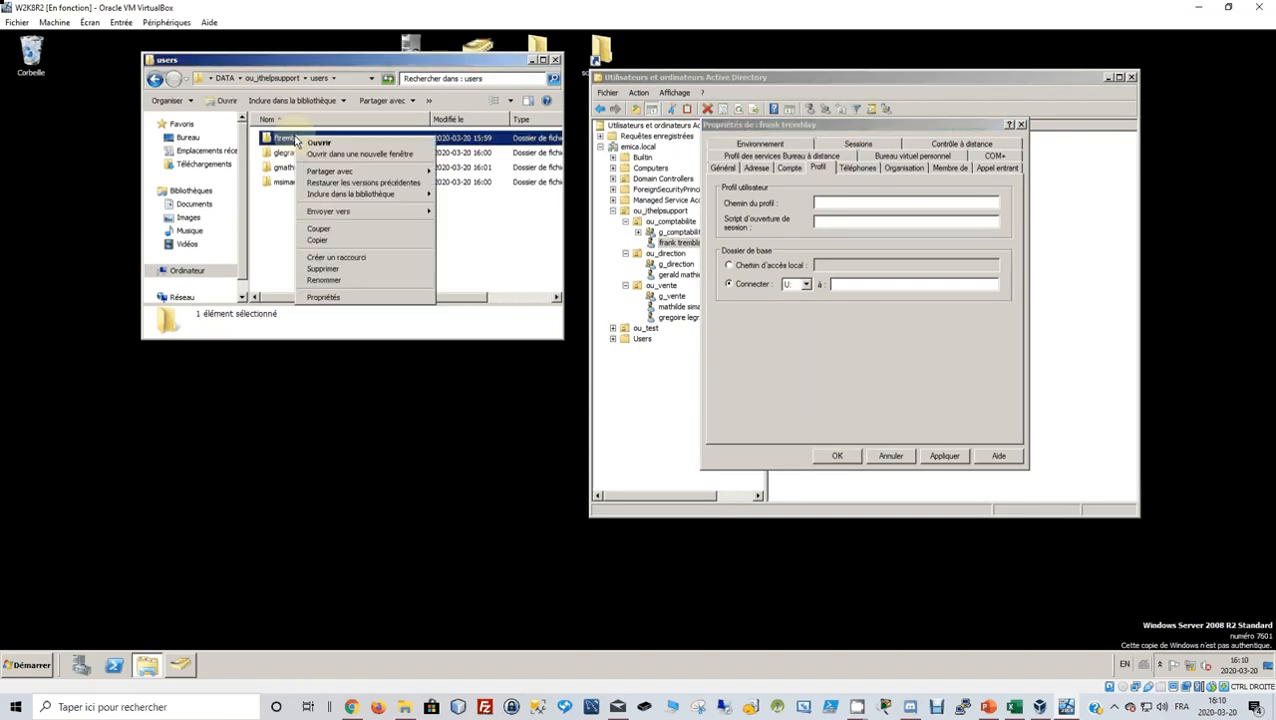
pyautogui.click(367, 298)
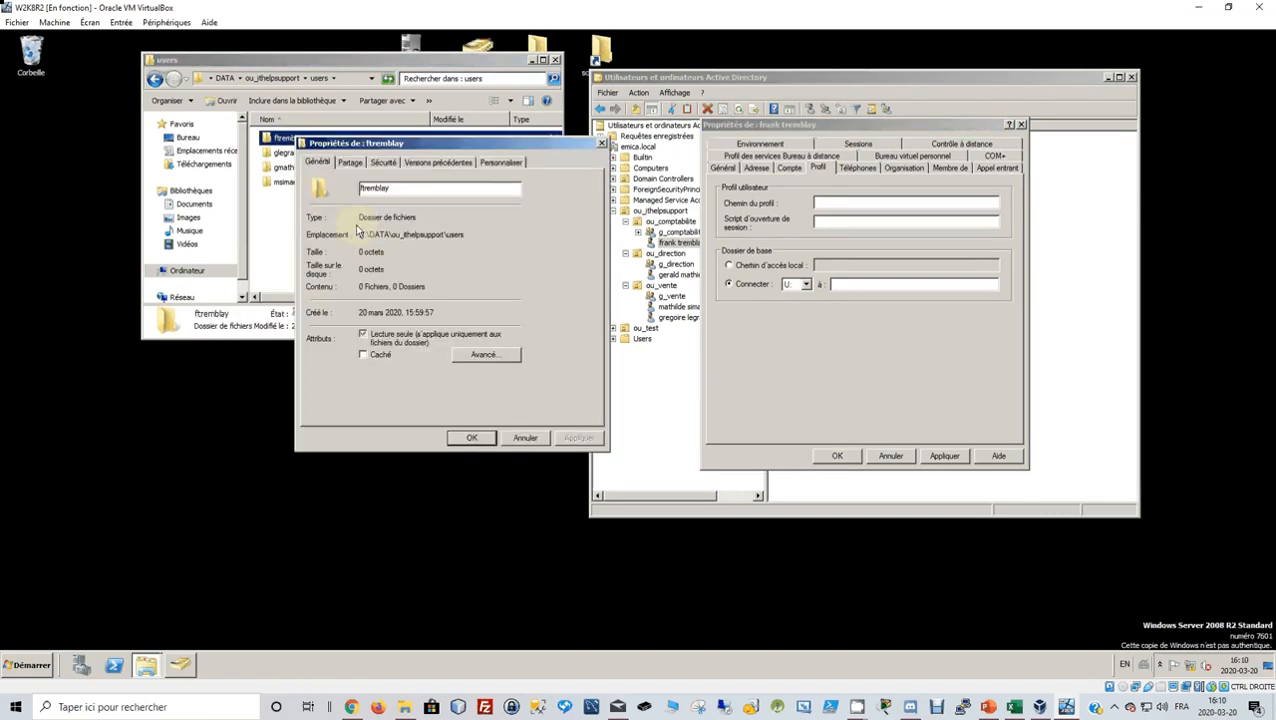
pyautogui.click(371, 165)
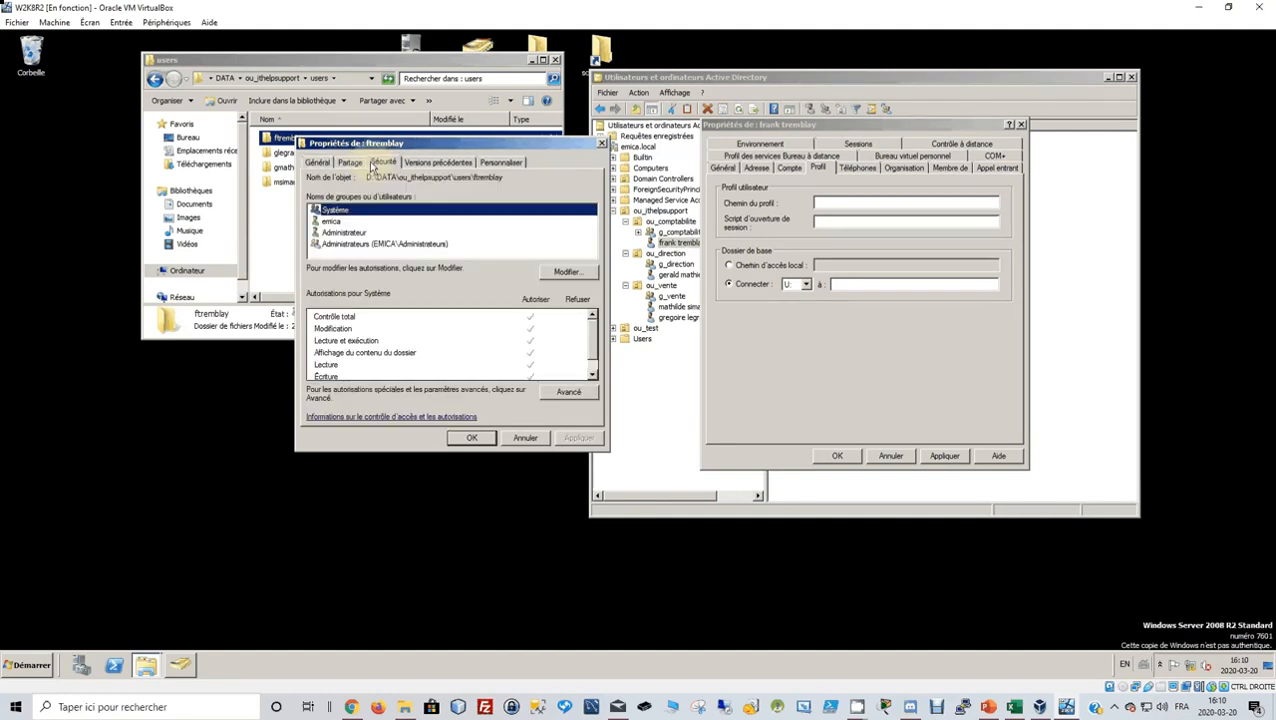
pyautogui.click(349, 162)
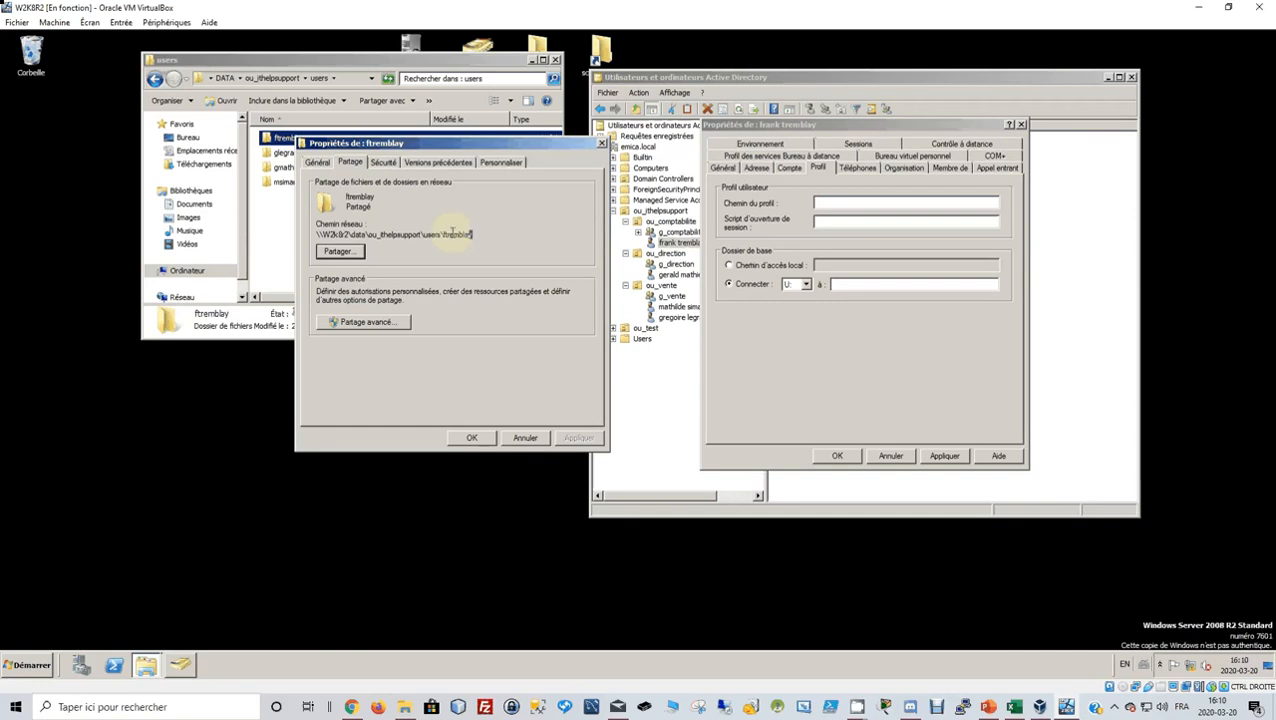
# Copy the folder's Chemin réseau and focus the empty home folder path field.
pyautogui.moveTo(476, 234); pyautogui.dragTo(317, 234)
pyautogui.hotkey('ctrl', 'c')
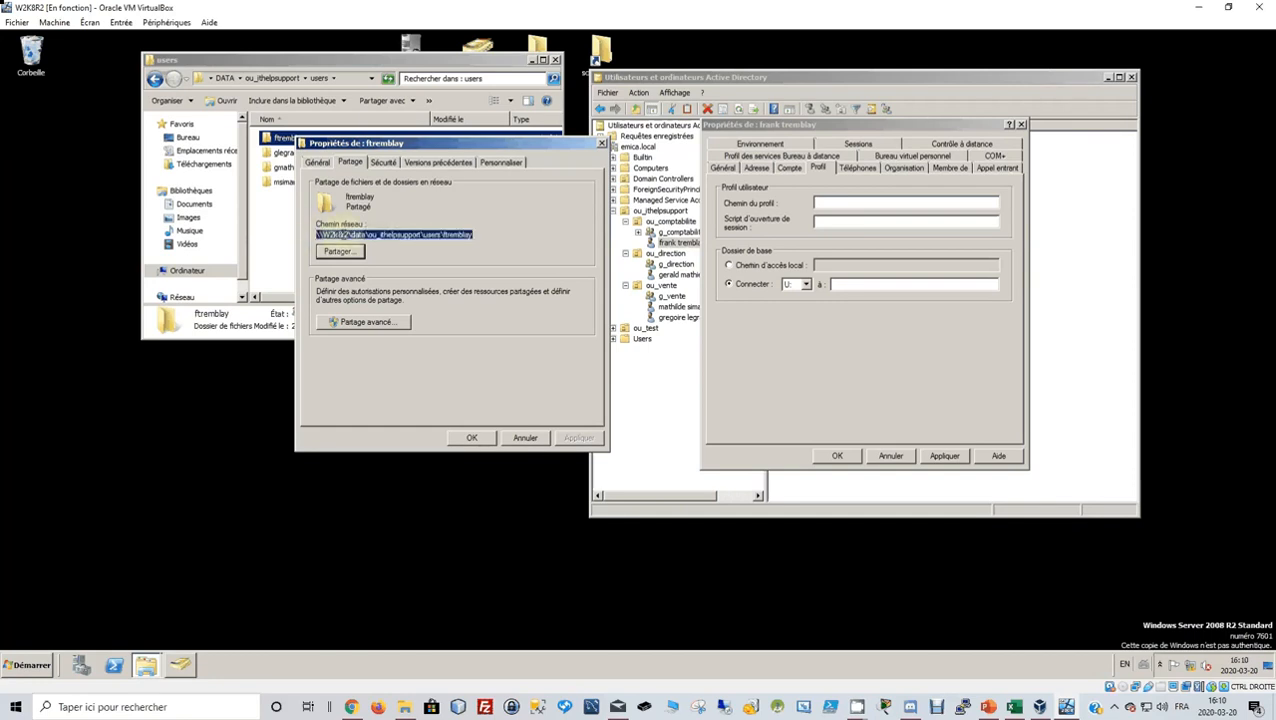
pyautogui.rightClick(342, 235)
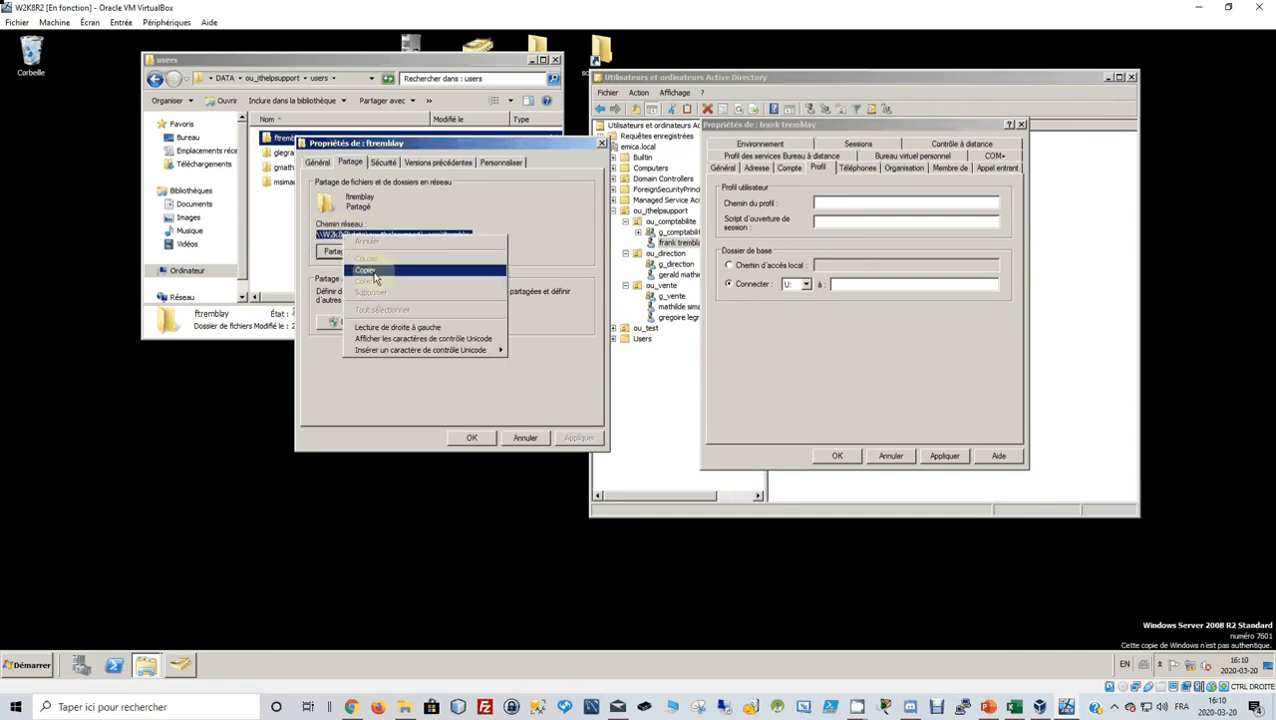
pyautogui.click(364, 270)
pyautogui.click(857, 285)
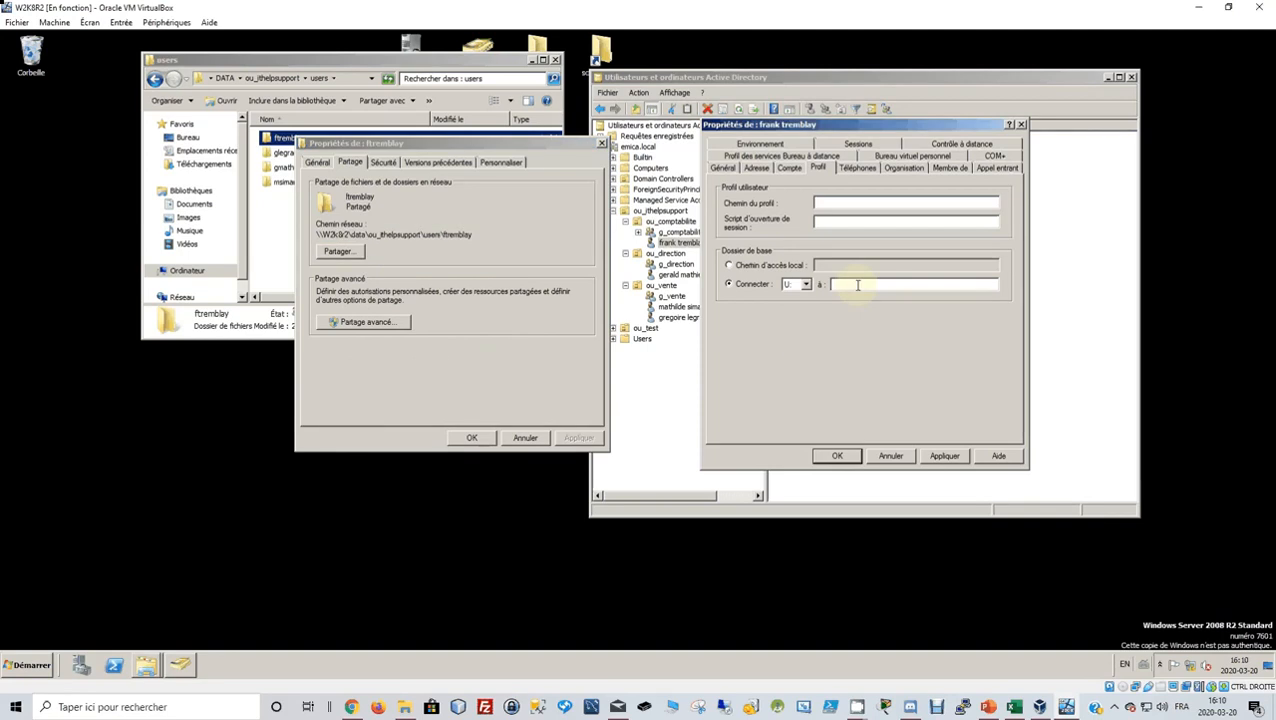
# Paste the network path as the U: home folder, decline full control, and save.
pyautogui.hotkey('ctrl', 'v')
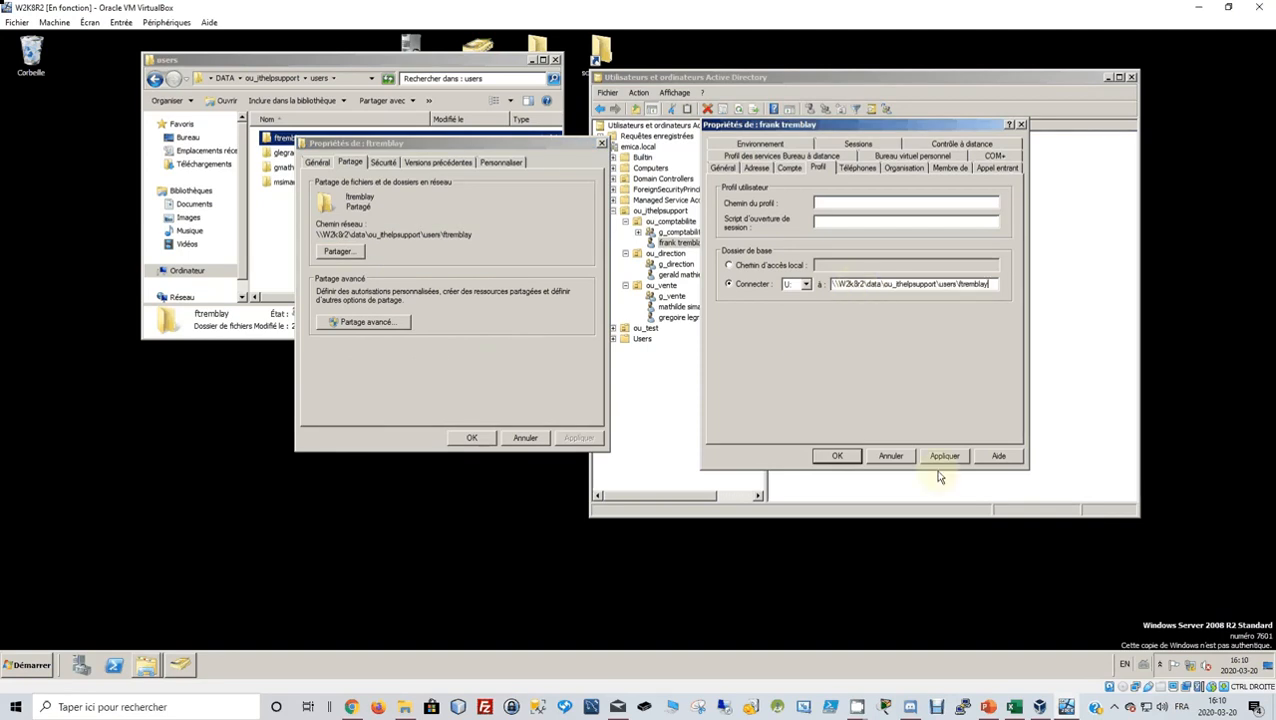
pyautogui.click(945, 456)
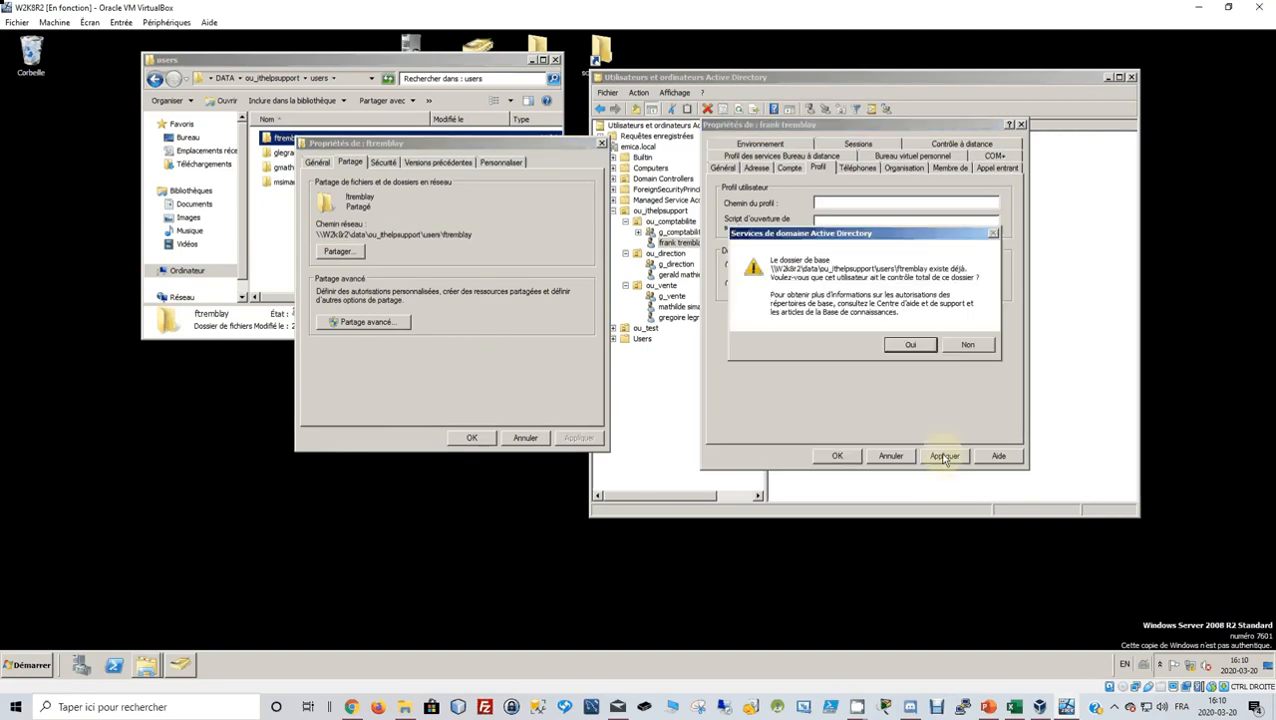
pyautogui.click(967, 346)
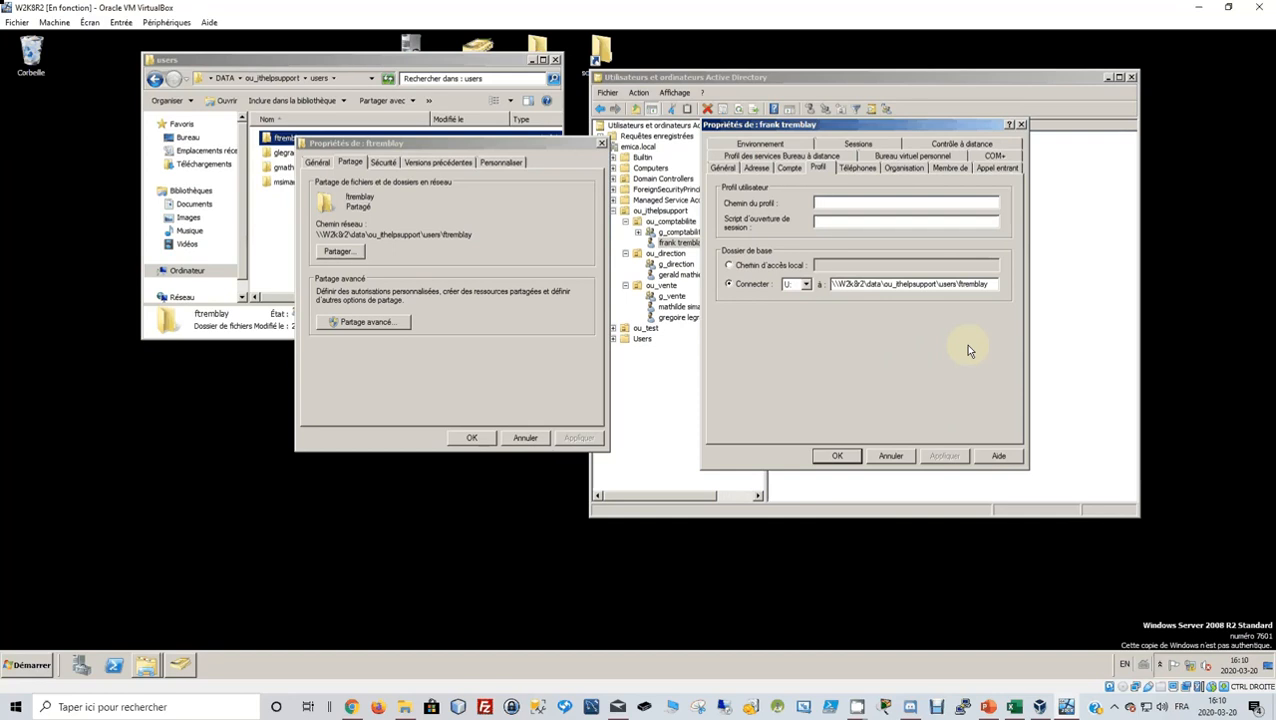
pyautogui.click(838, 456)
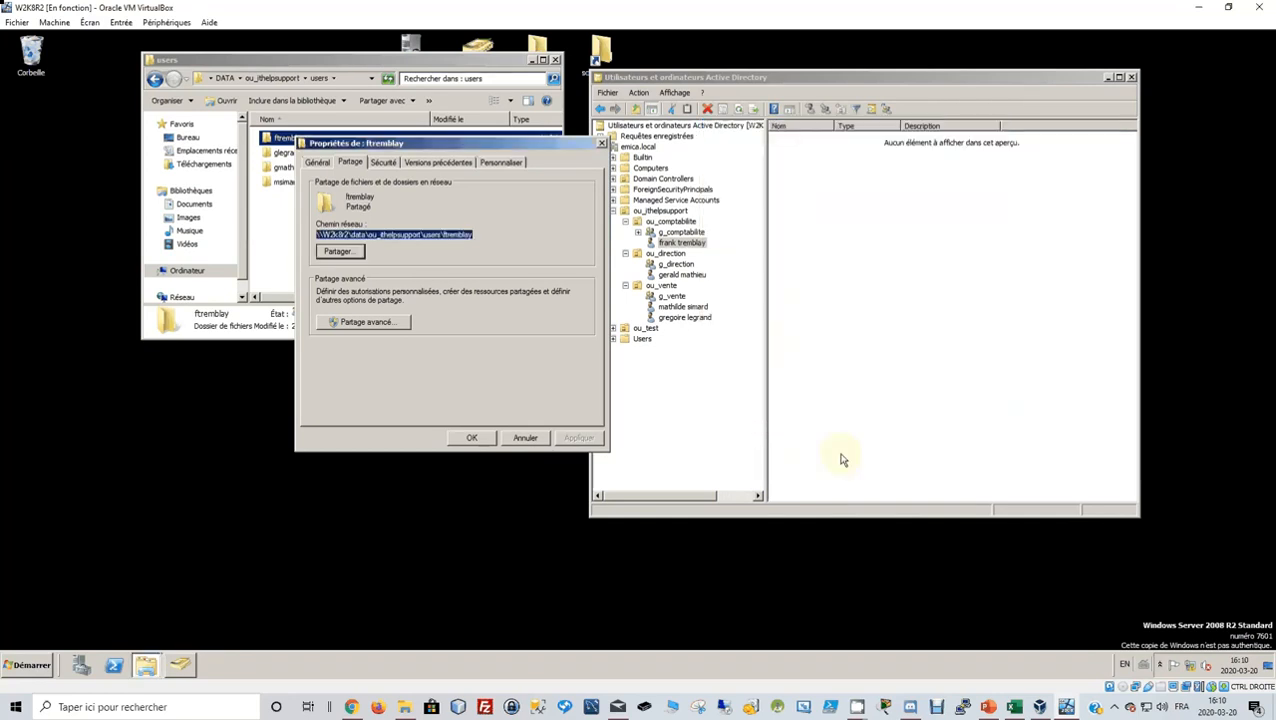
# Disable permission inheritance on the user's folder, converting inherited entries to explicit ones.
pyautogui.click(478, 438)
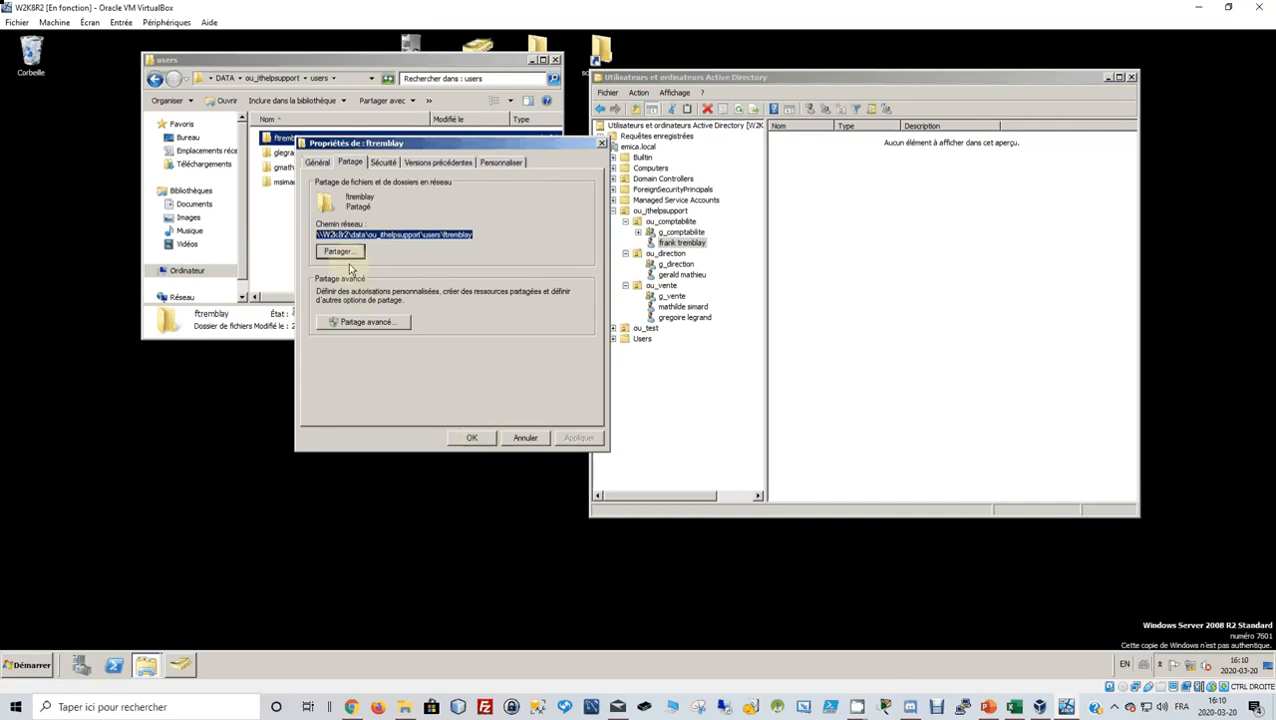
pyautogui.click(384, 163)
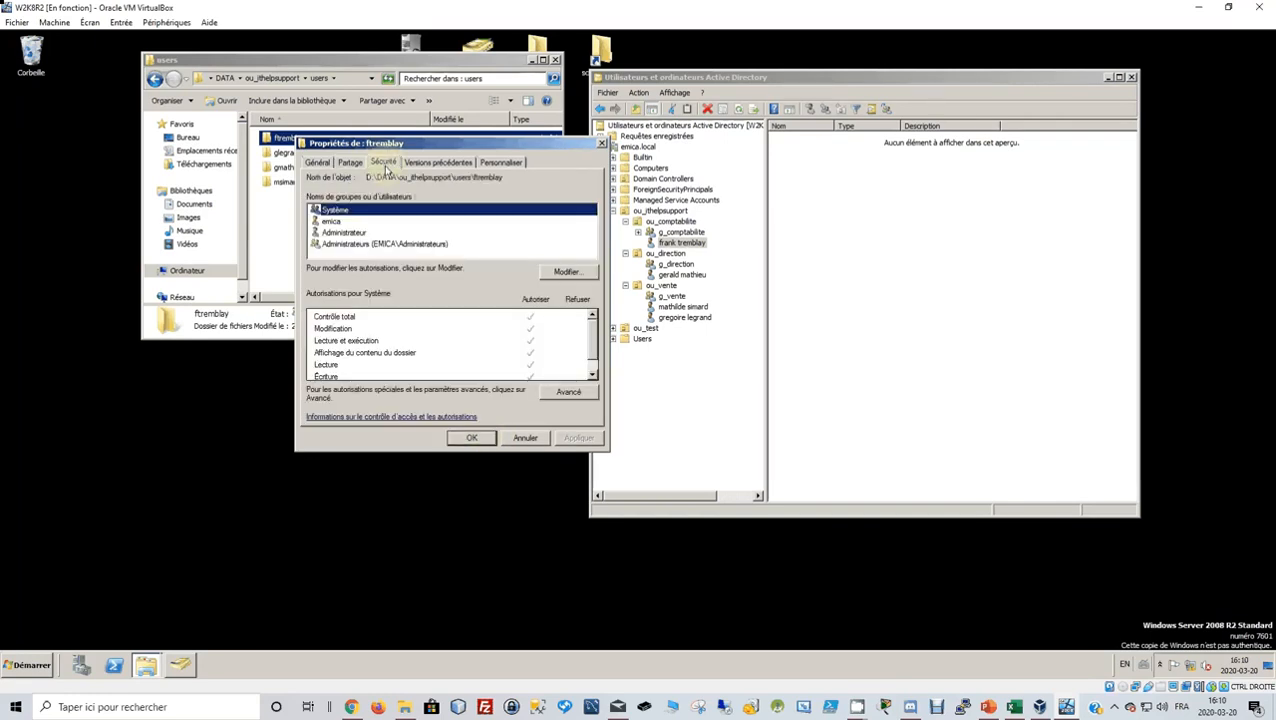
pyautogui.click(566, 394)
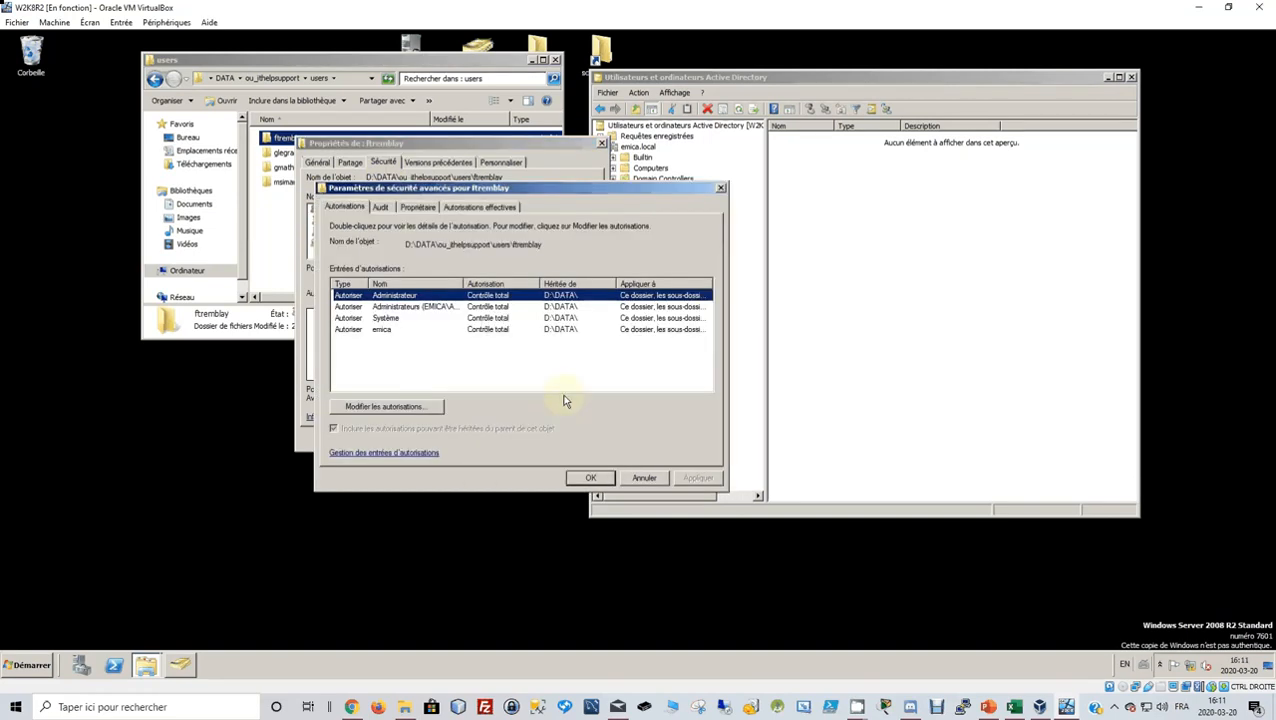
pyautogui.click(414, 407)
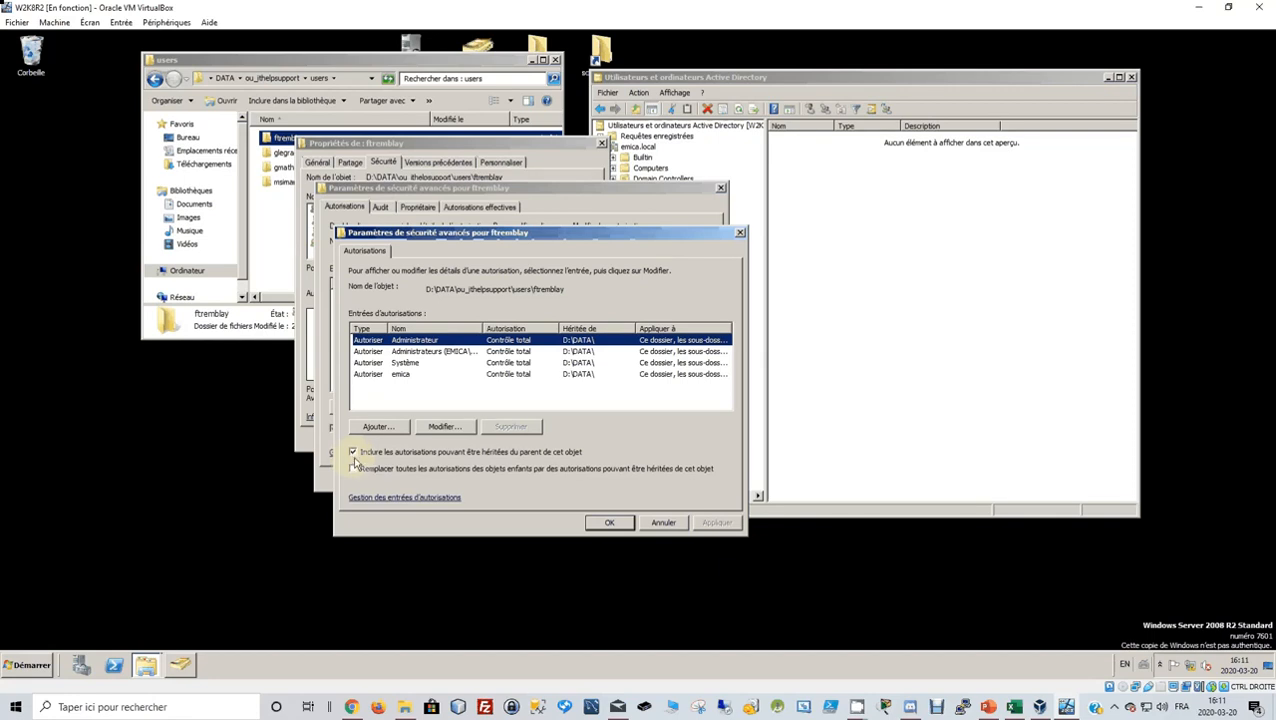
pyautogui.click(353, 453)
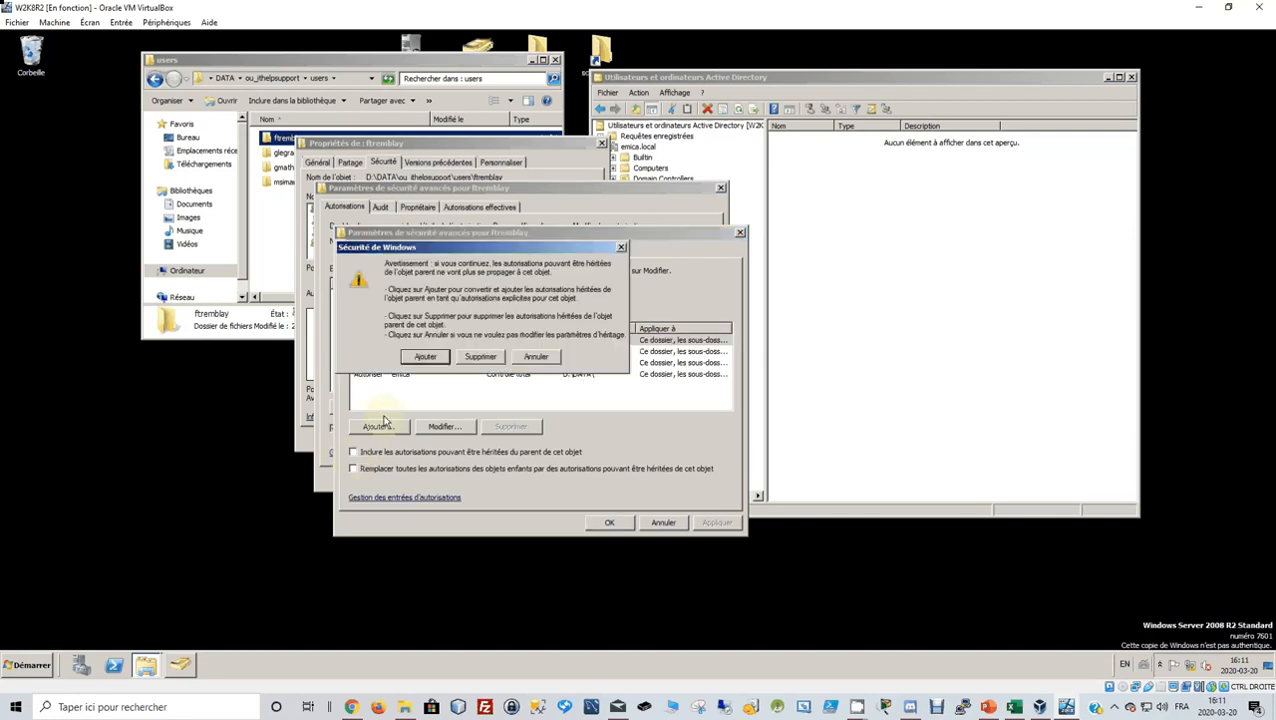
pyautogui.click(423, 360)
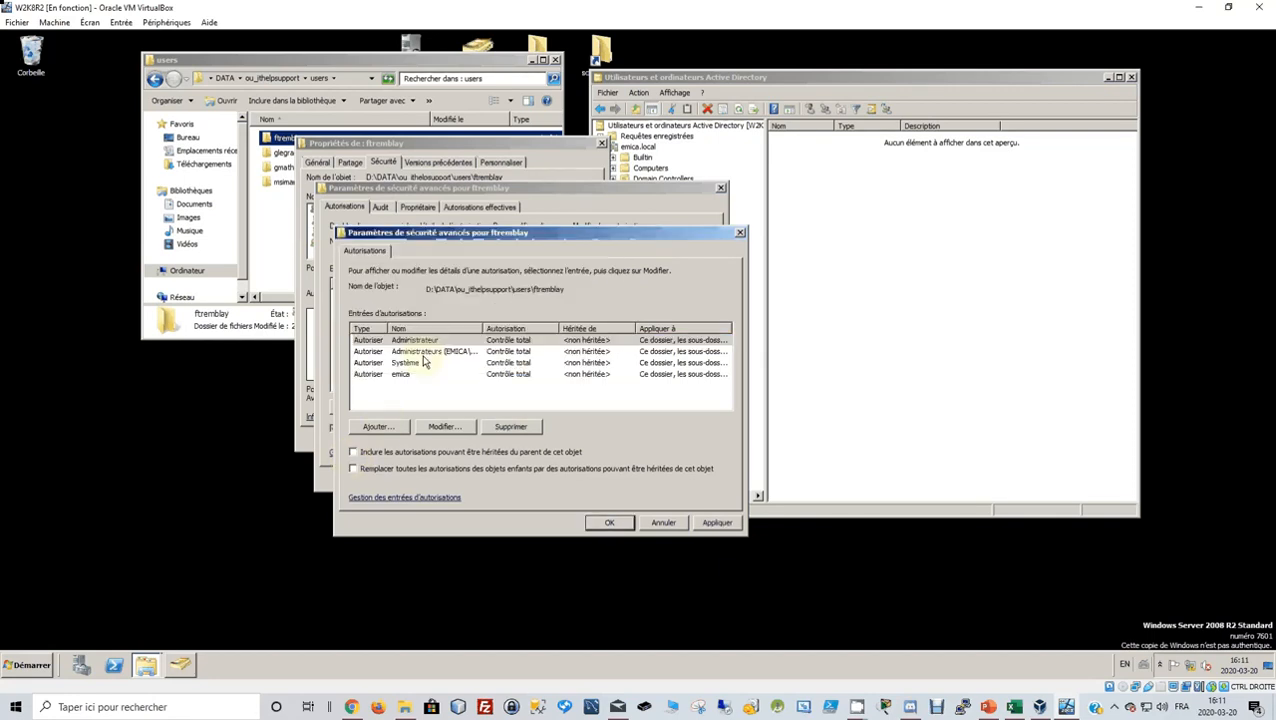
pyautogui.click(716, 522)
pyautogui.click(612, 523)
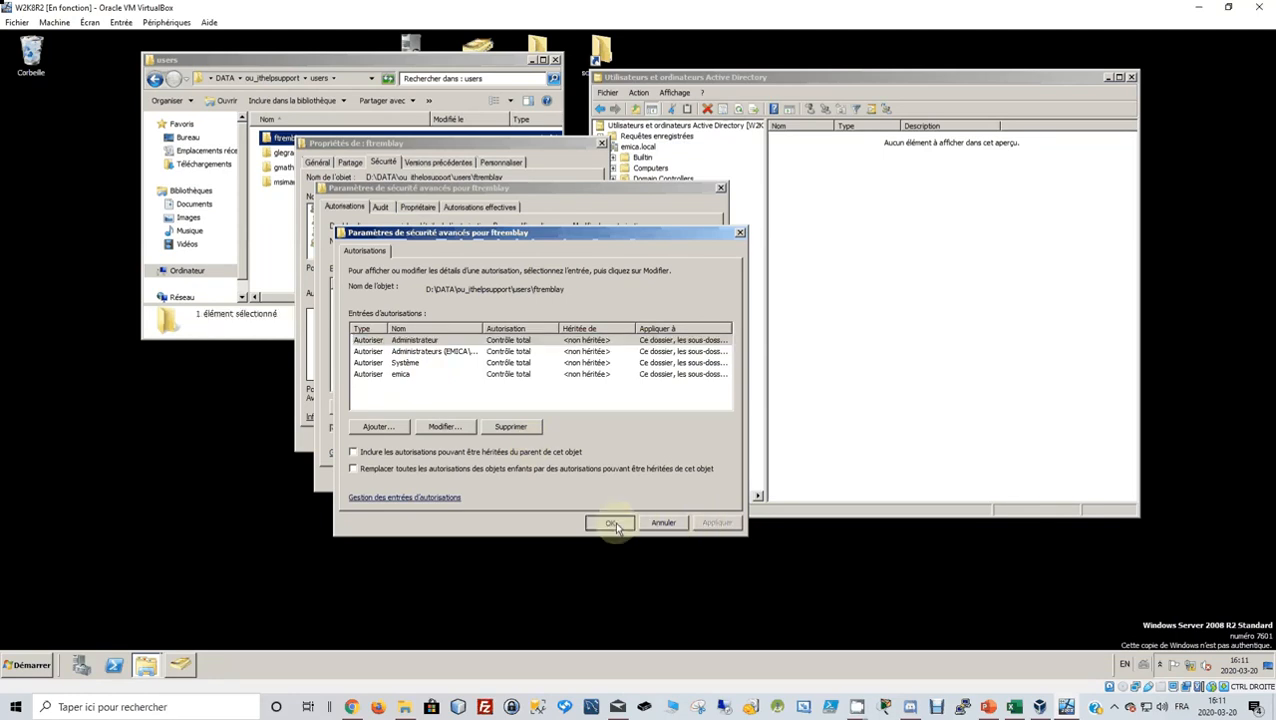
# Add the folder owner's domain account to the folder's permission list.
pyautogui.click(589, 478)
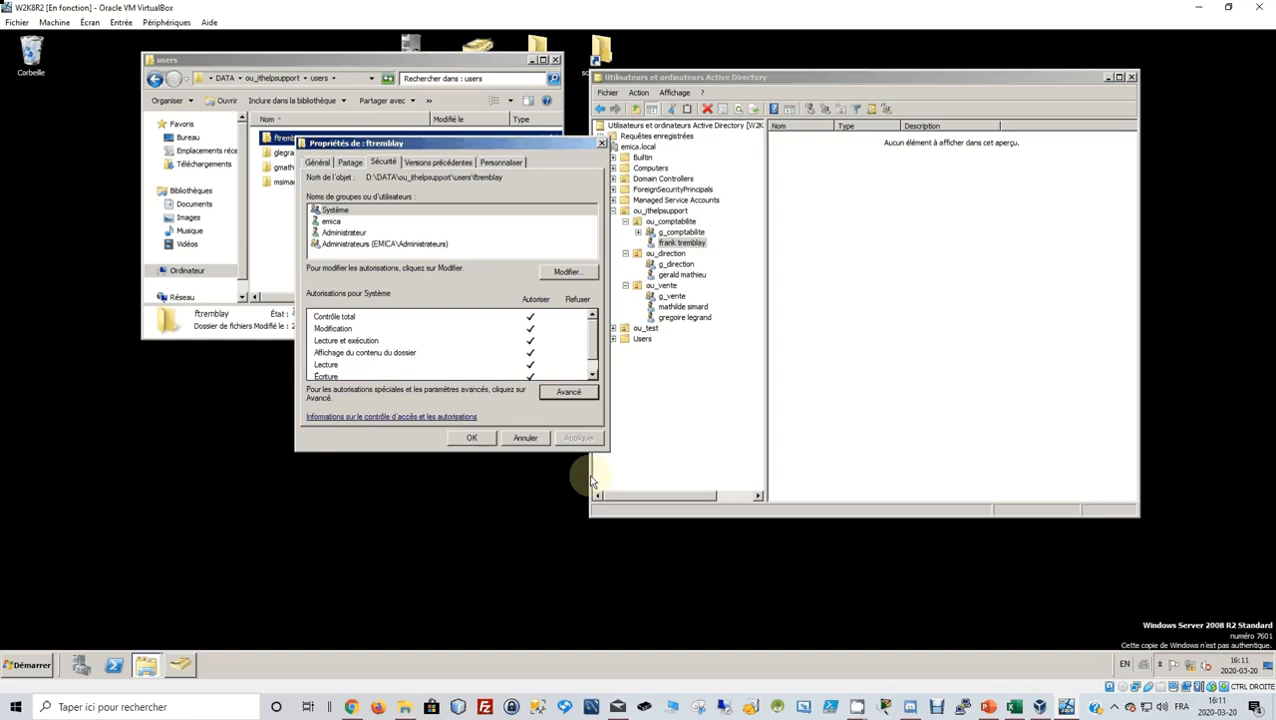
pyautogui.click(567, 272)
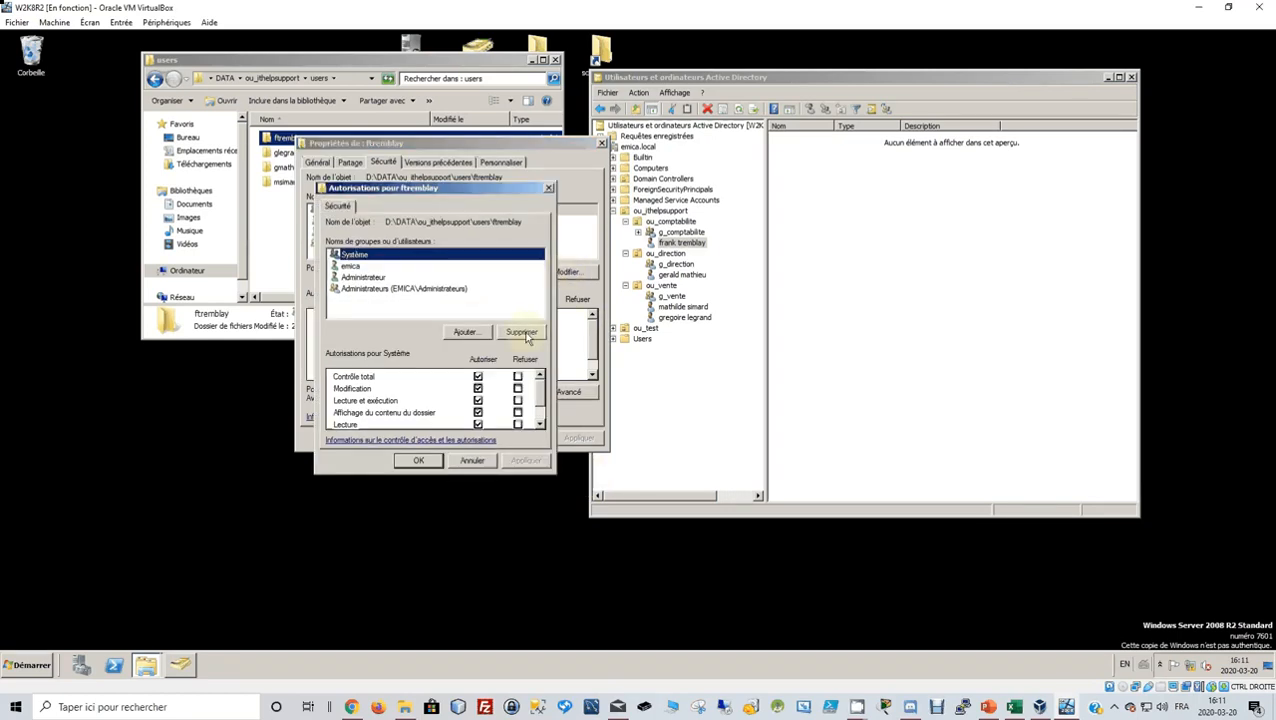
pyautogui.click(486, 334)
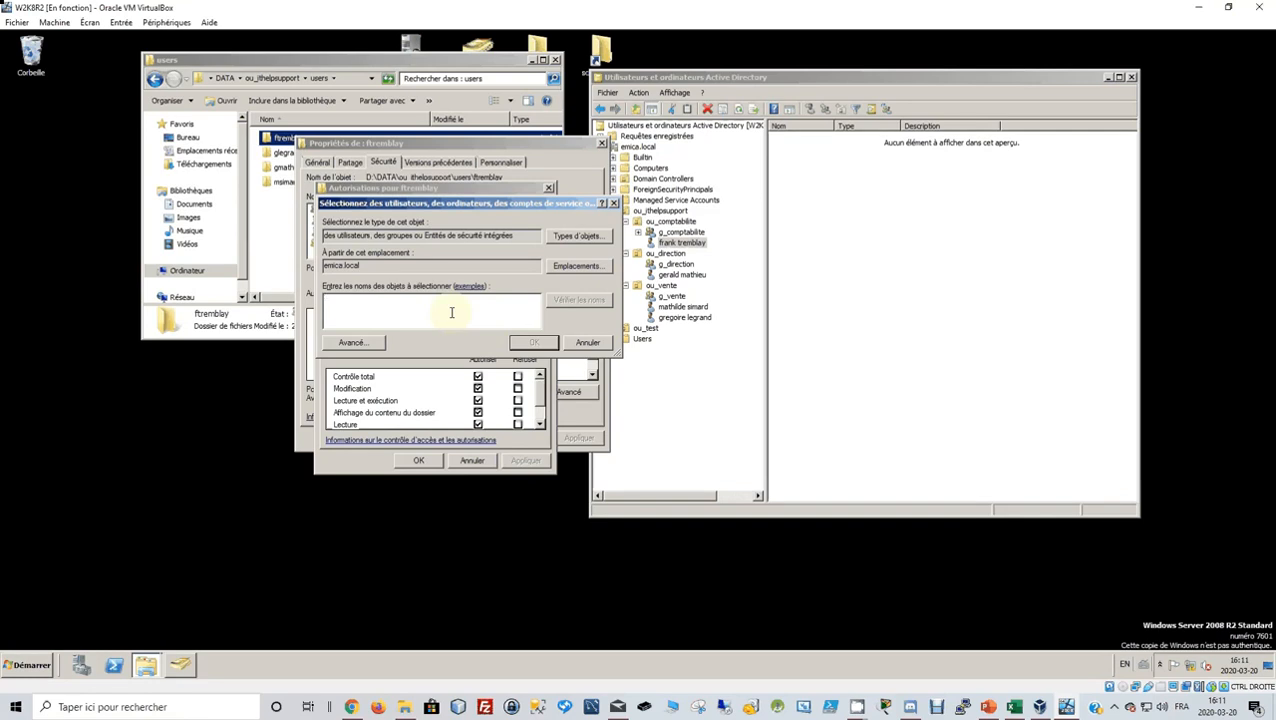
pyautogui.click(587, 300)
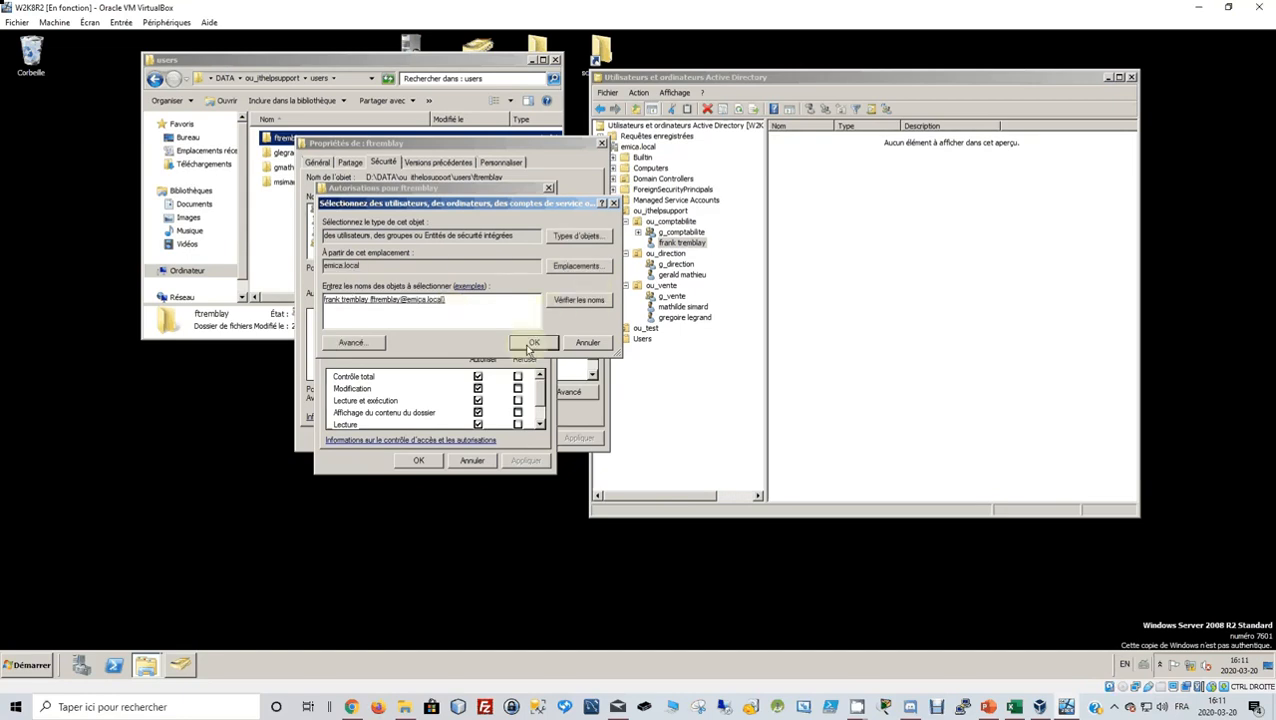
pyautogui.click(531, 343)
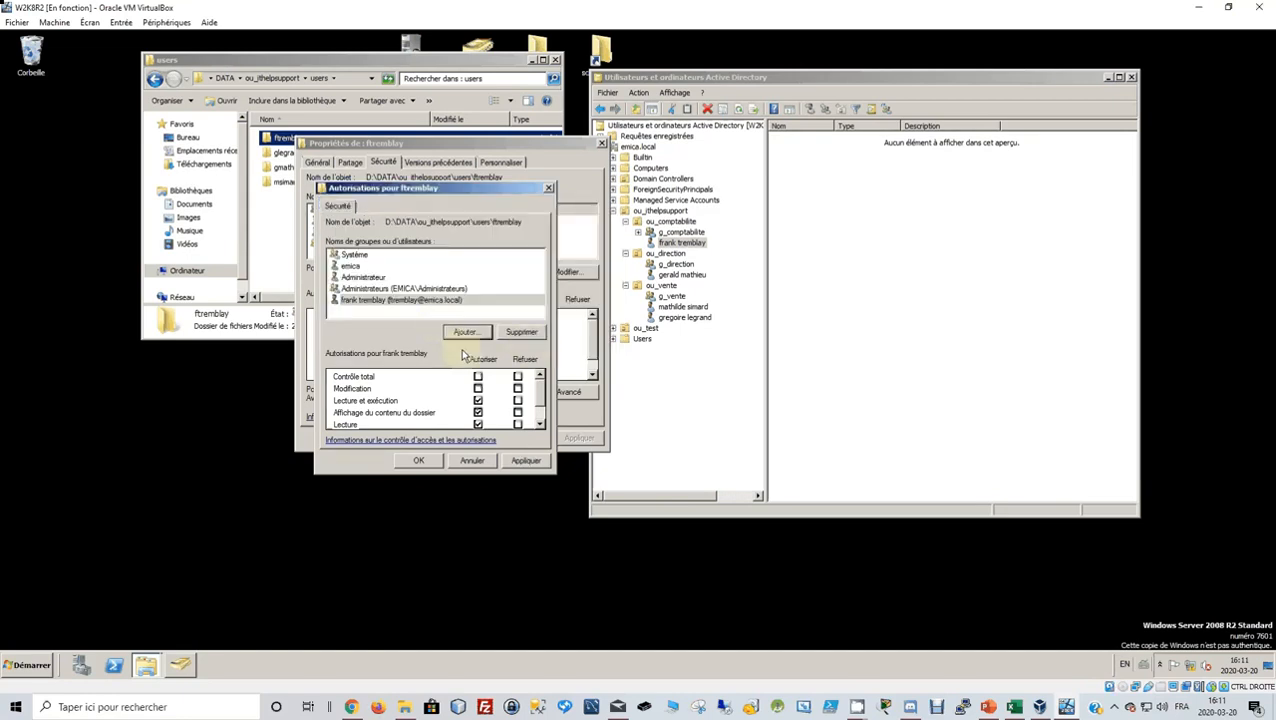
# Allow Modification for that user, apply, and close the folder's properties.
pyautogui.click(425, 302)
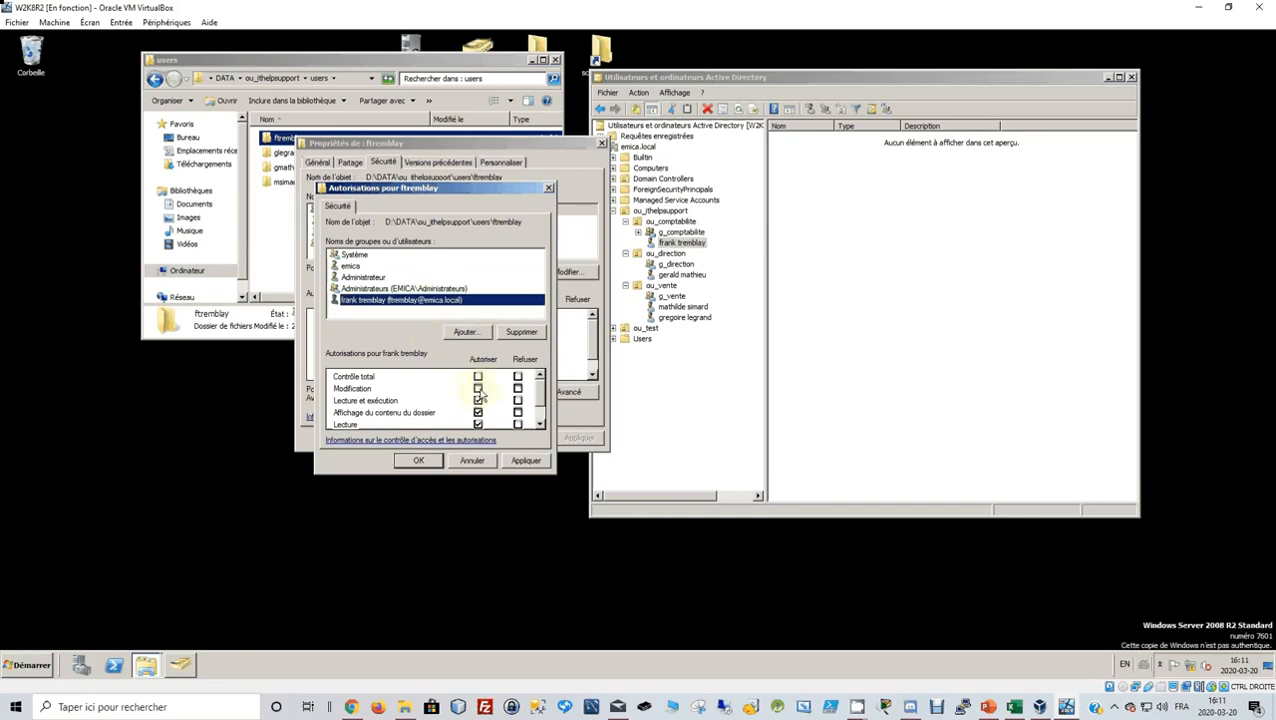
pyautogui.click(479, 389)
pyautogui.scroll(-1, 487, 400)
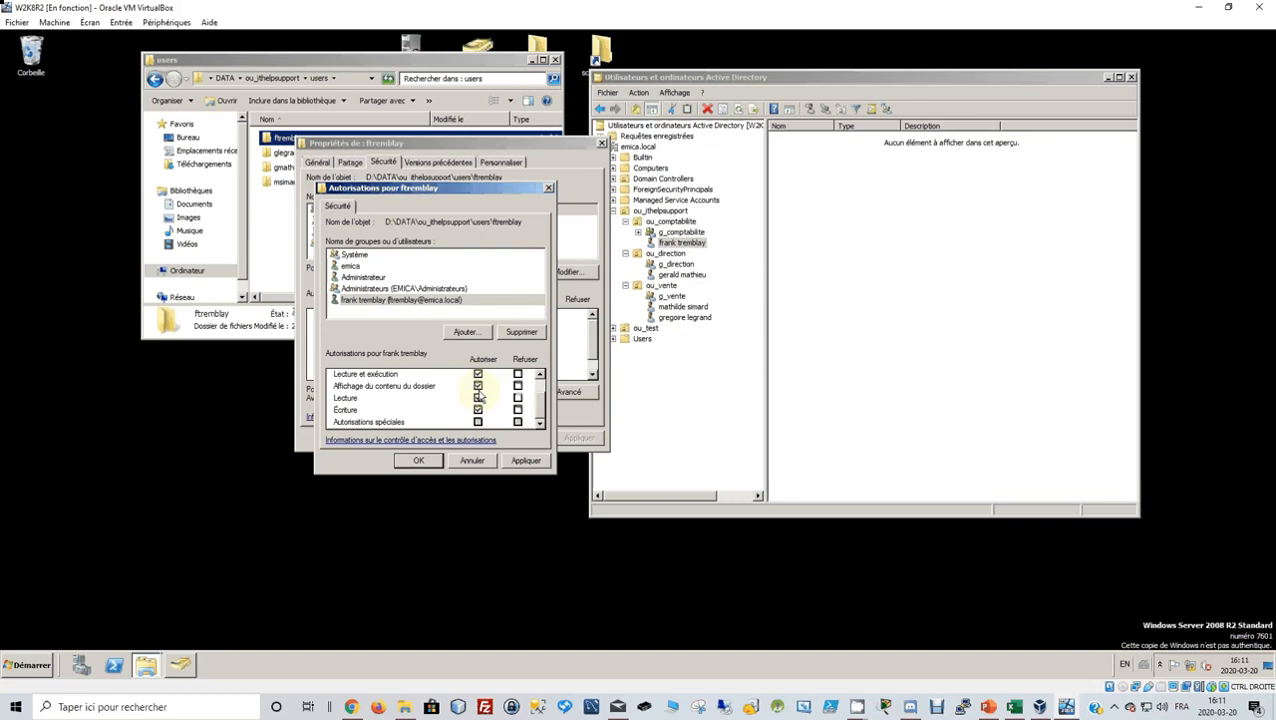
pyautogui.scroll(1, 479, 395)
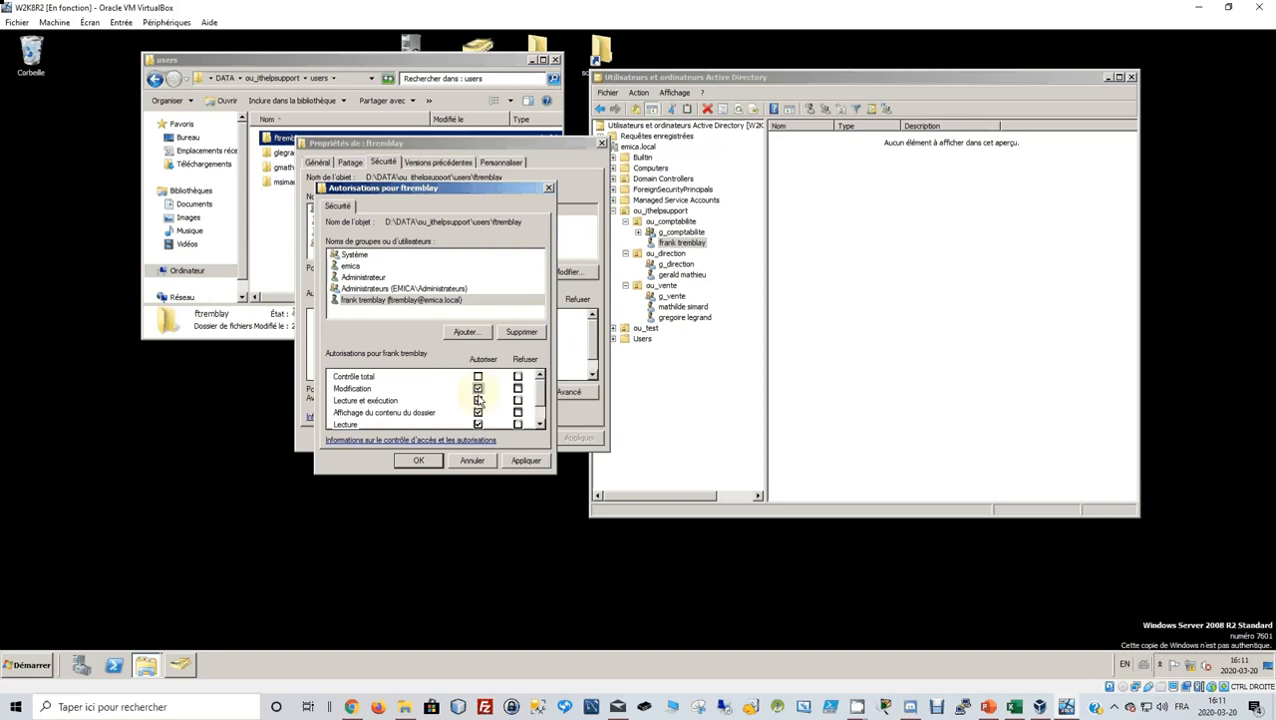
pyautogui.click(524, 461)
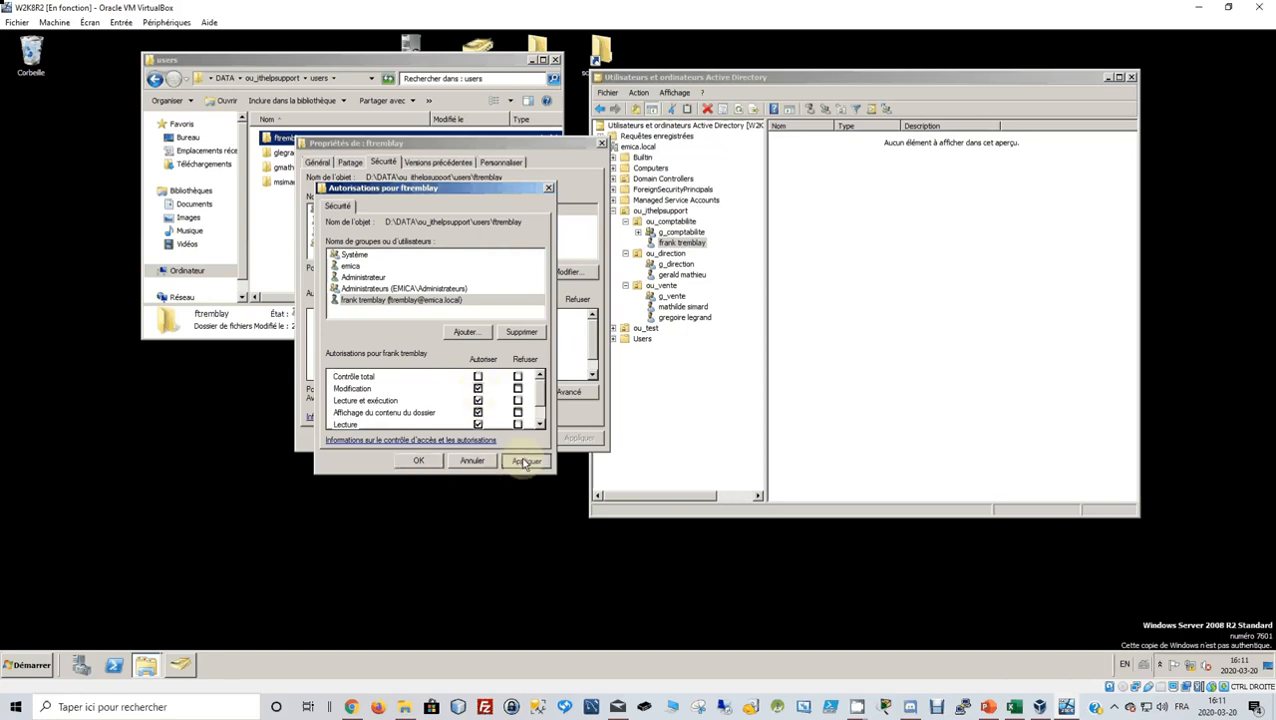
pyautogui.click(419, 462)
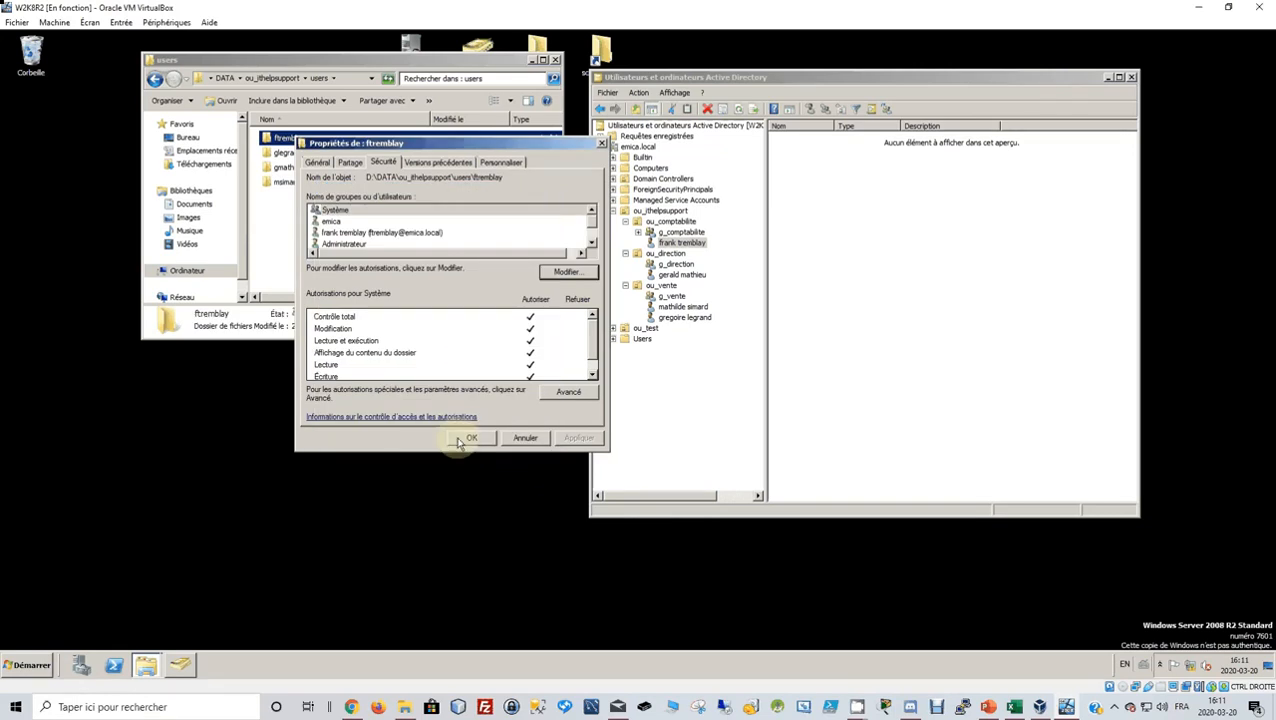
pyautogui.click(461, 441)
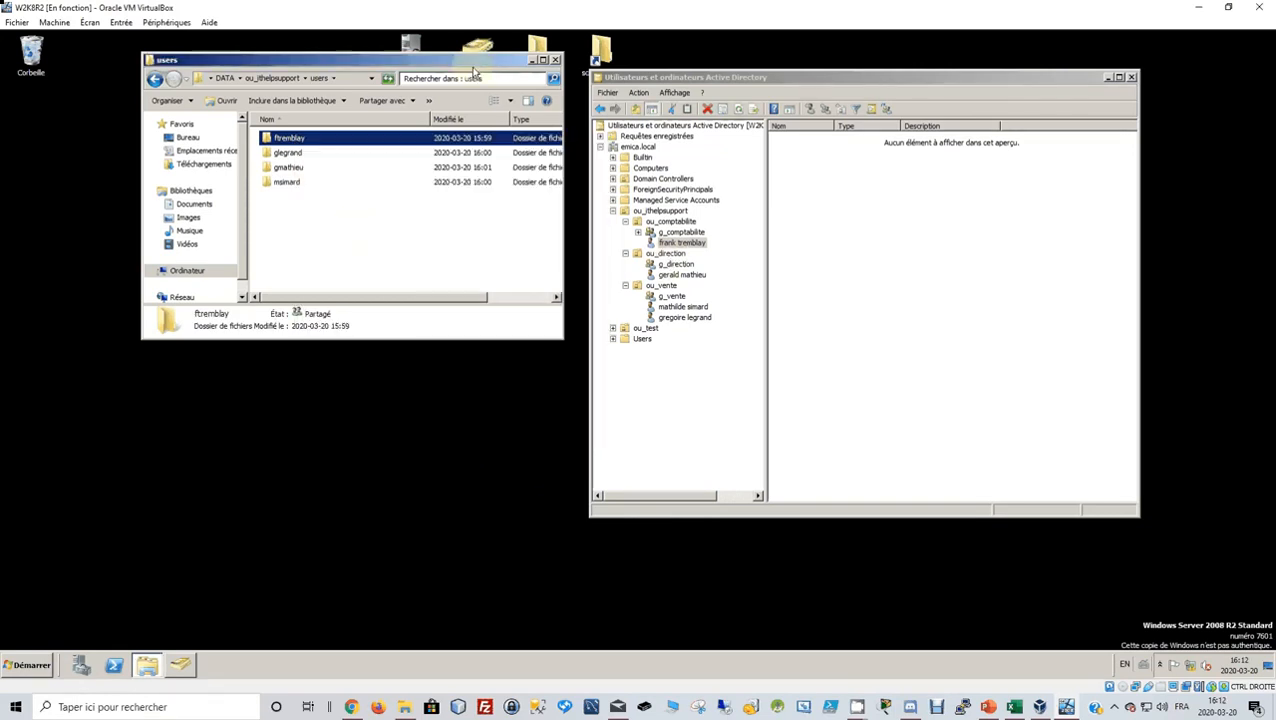
# Set the ou_direction user's home folder to connect as drive U: on the Profil tab.
pyautogui.moveTo(474, 68); pyautogui.dragTo(443, 150)
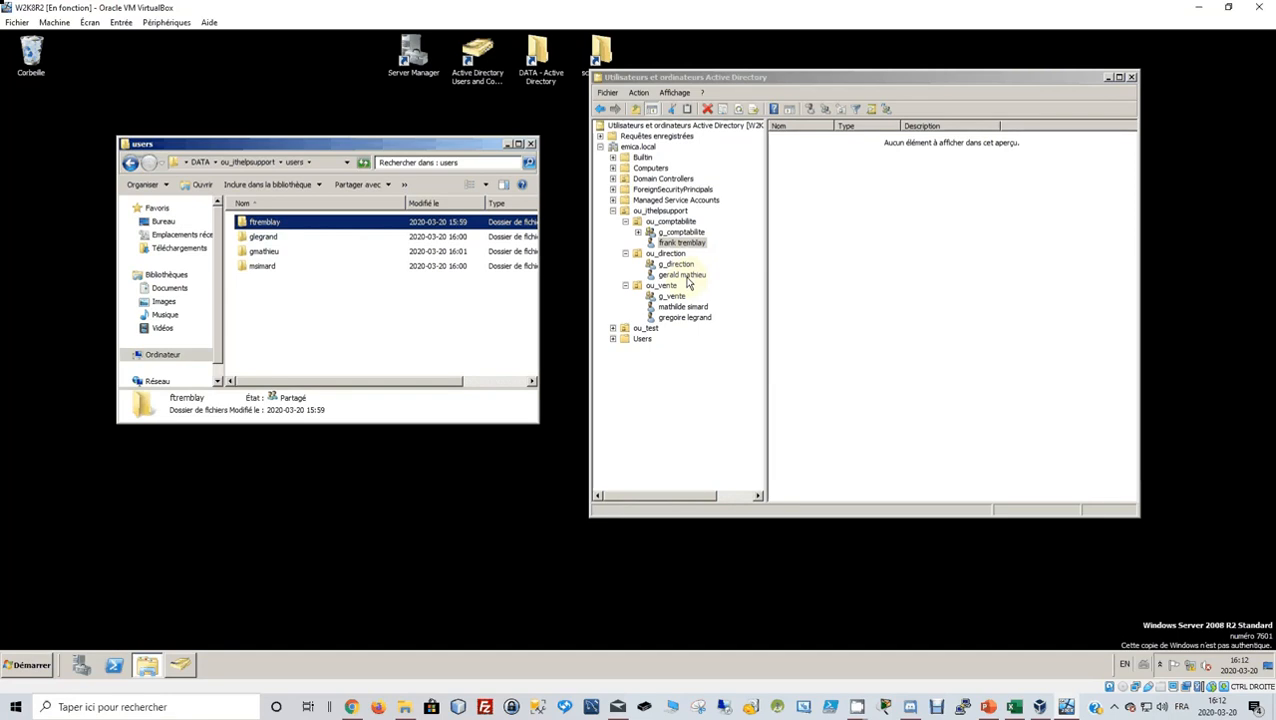
pyautogui.click(684, 275)
pyautogui.rightClick(687, 279)
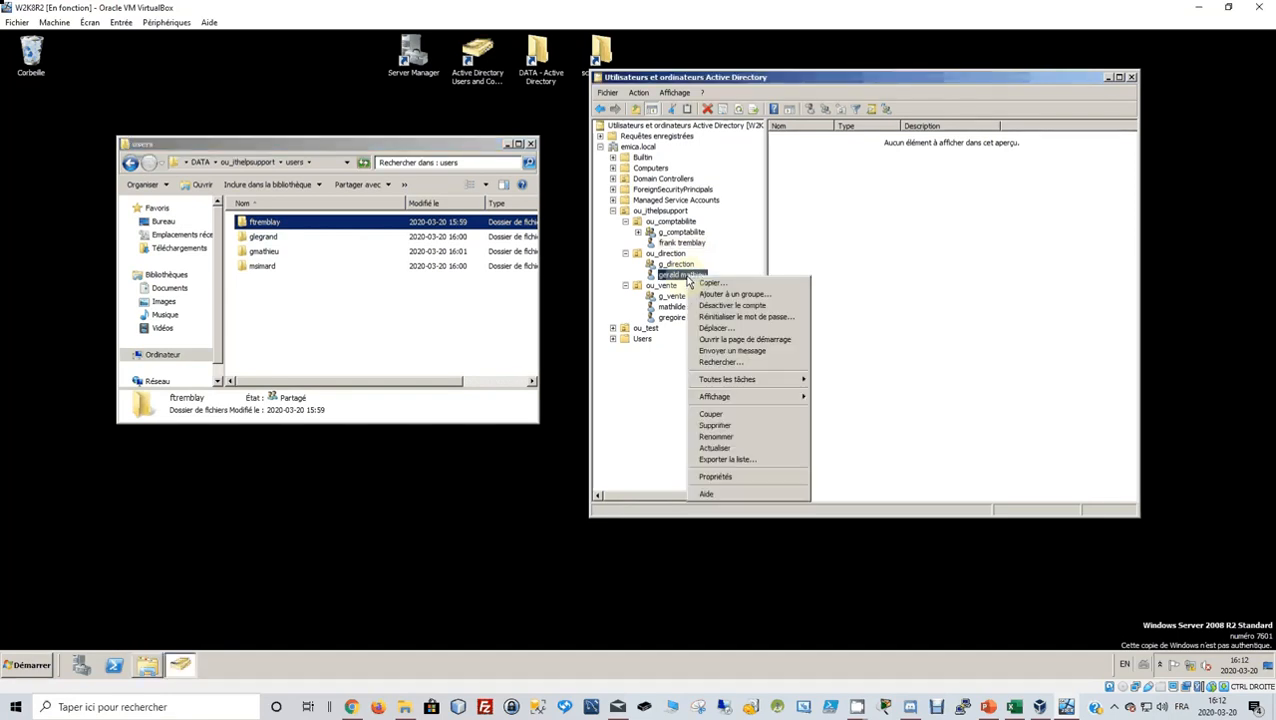
pyautogui.click(716, 477)
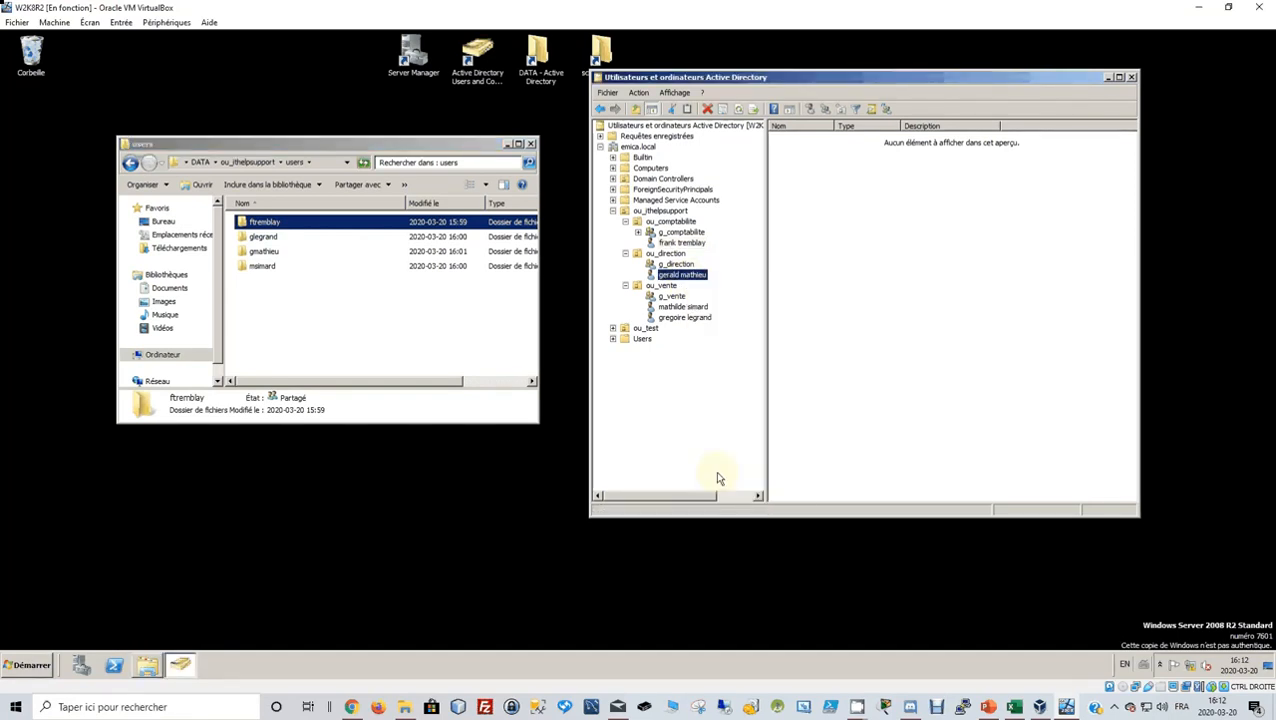
pyautogui.moveTo(832, 127); pyautogui.dragTo(855, 183)
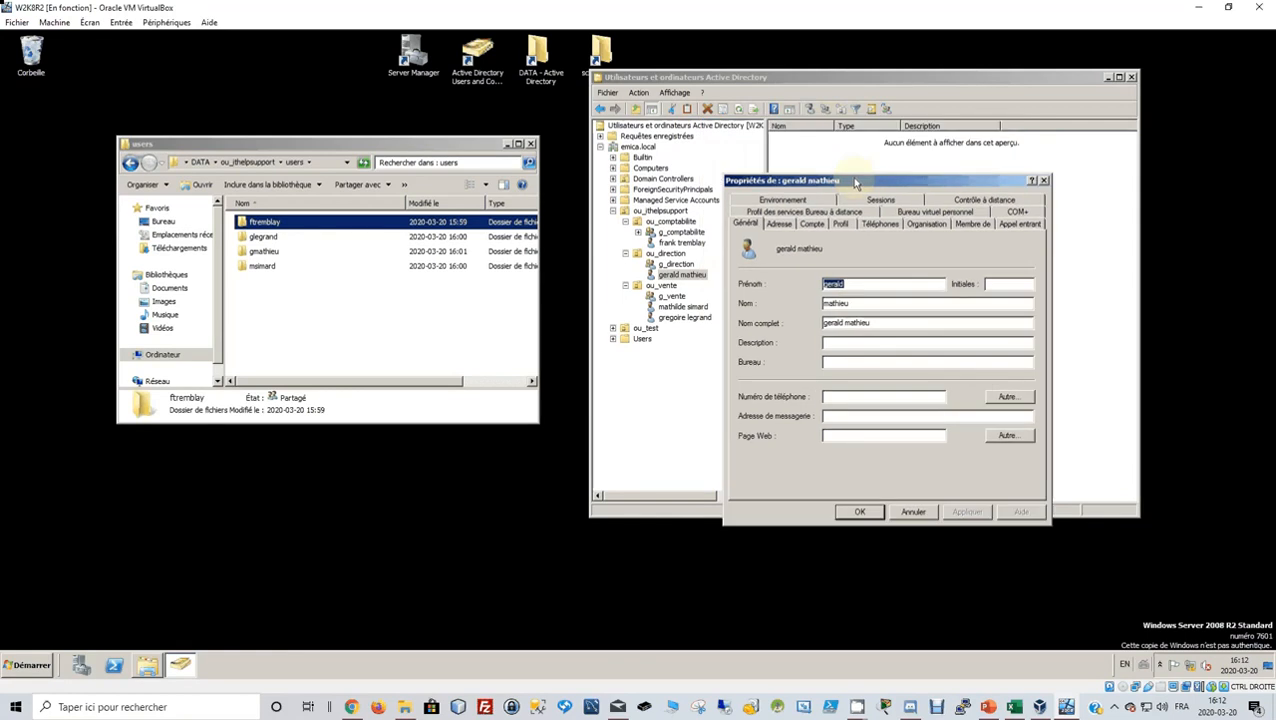
pyautogui.click(804, 212)
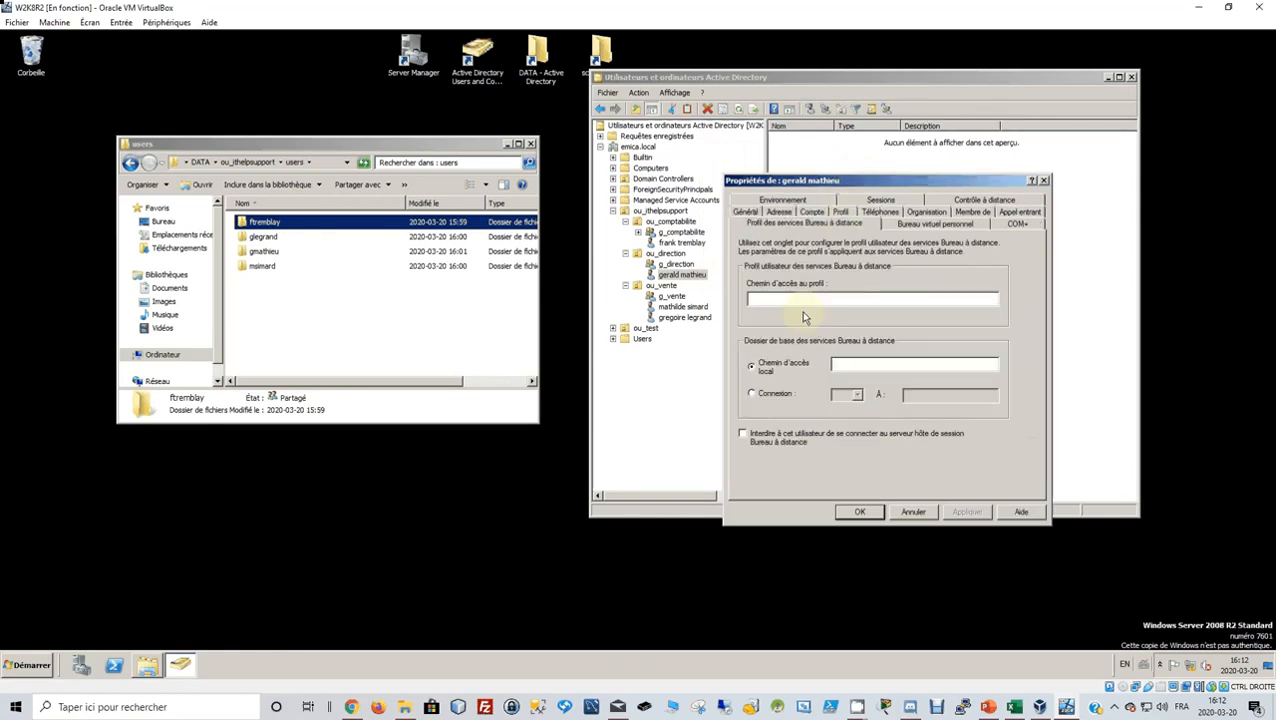
pyautogui.click(841, 212)
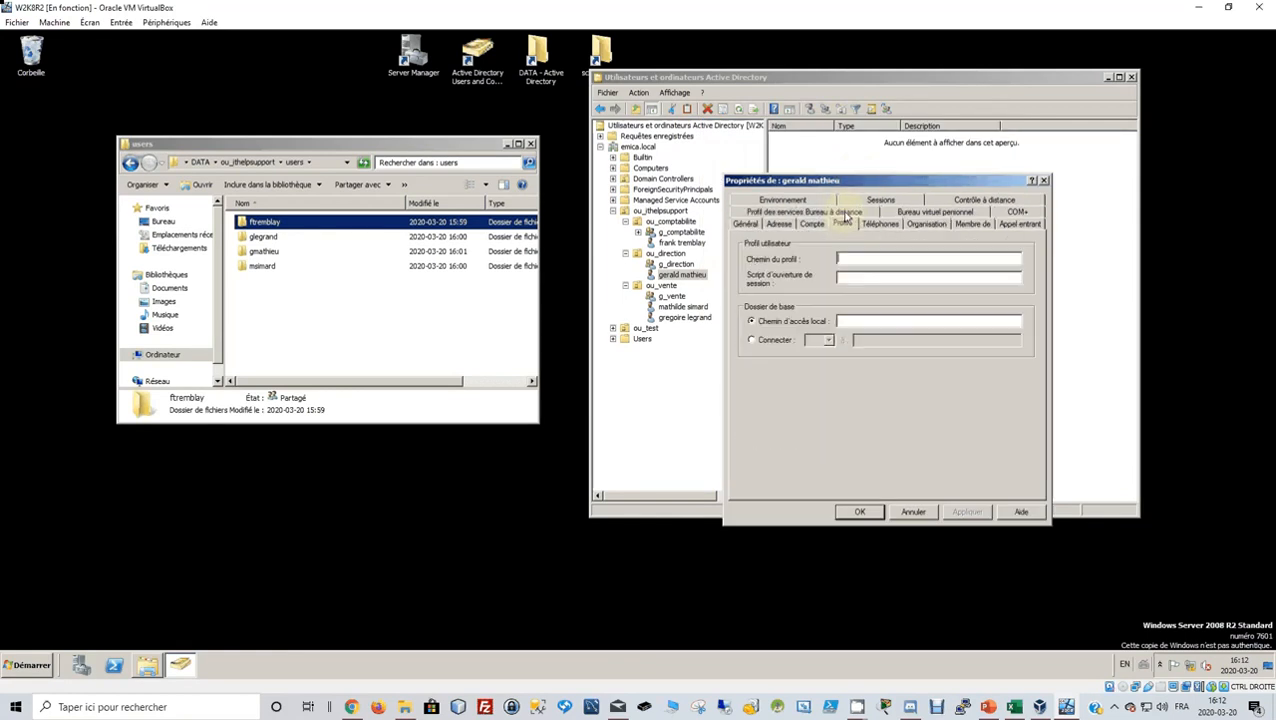
pyautogui.click(750, 340)
pyautogui.click(828, 341)
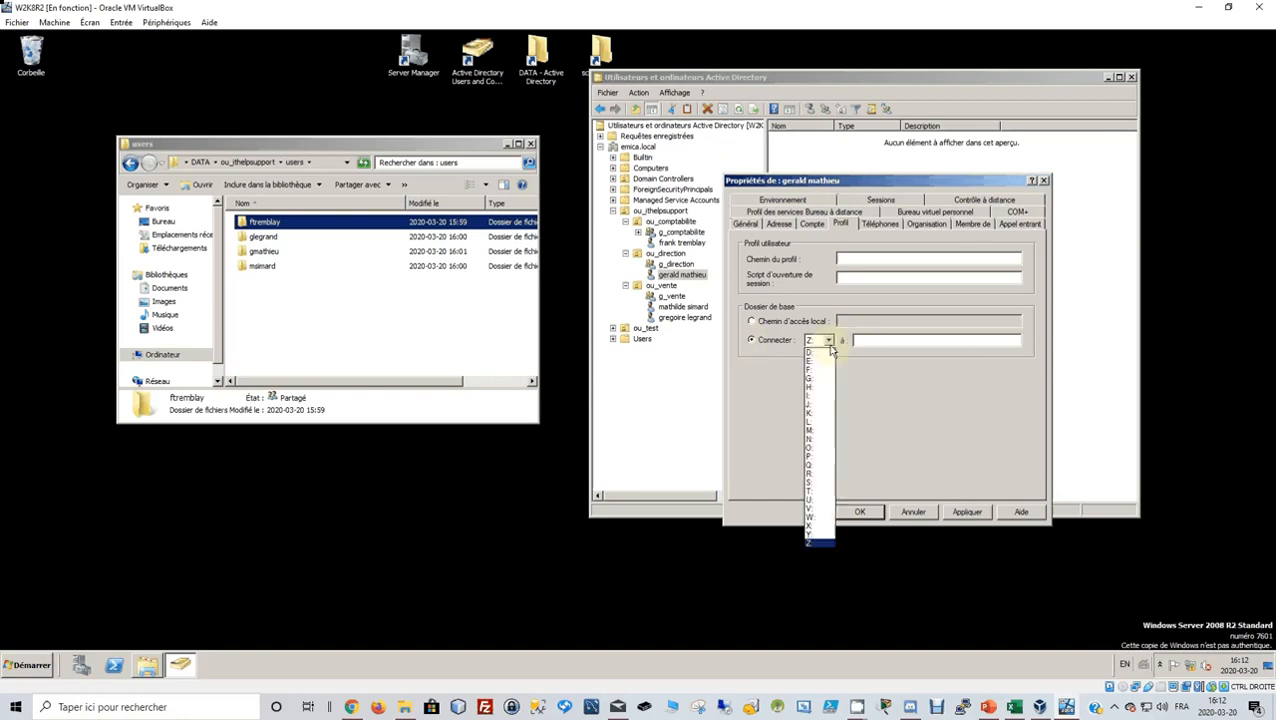
pyautogui.click(811, 509)
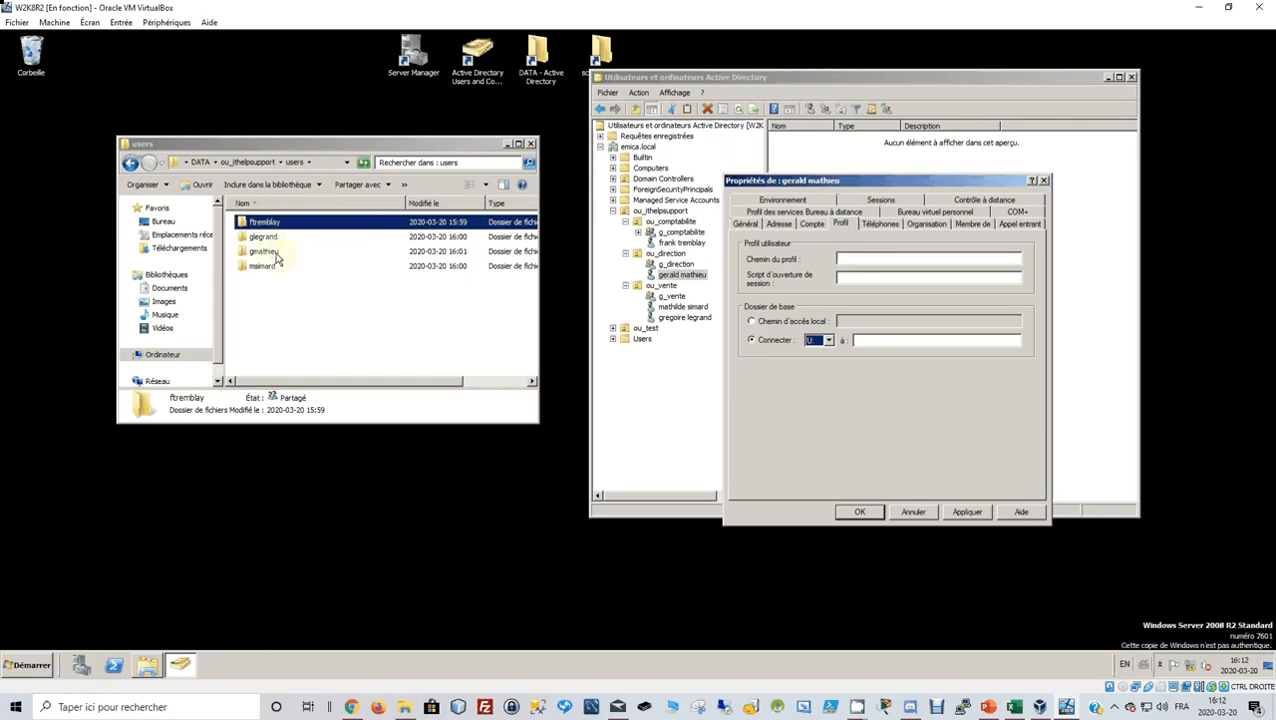
# Select the network path on that user's folder Partage tab.
pyautogui.click(278, 258)
pyautogui.rightClick(278, 260)
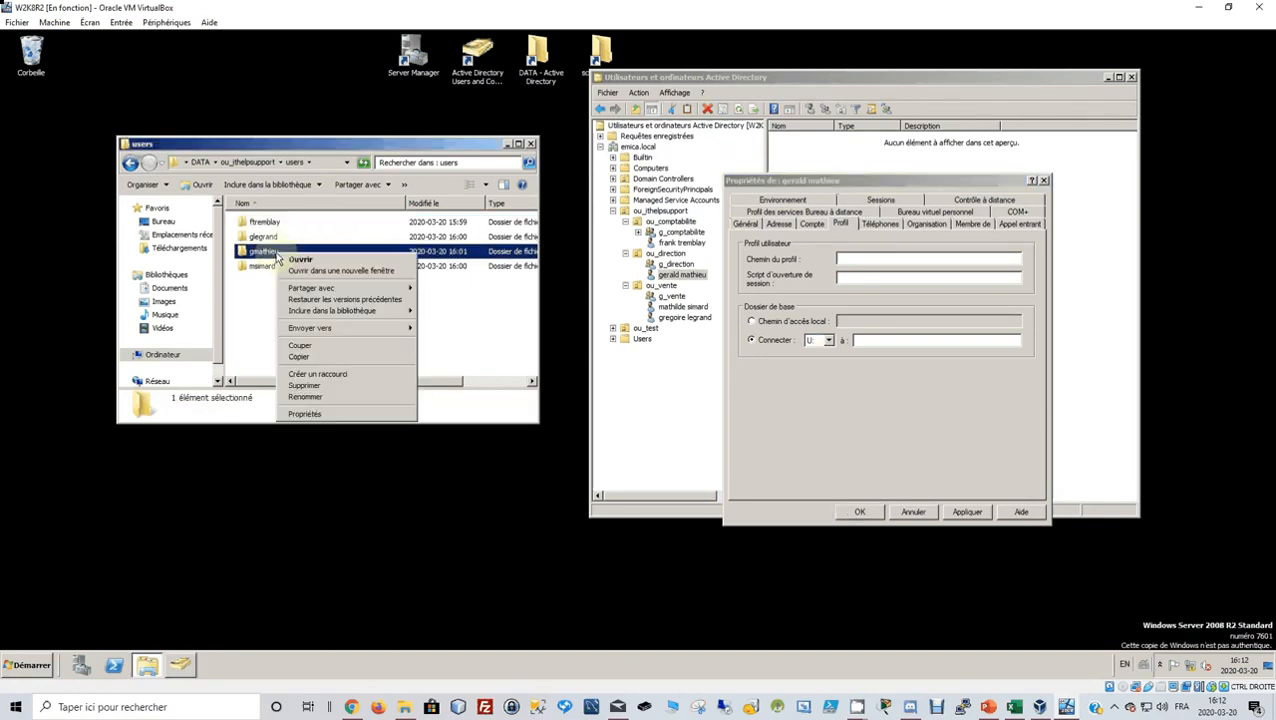
pyautogui.click(304, 414)
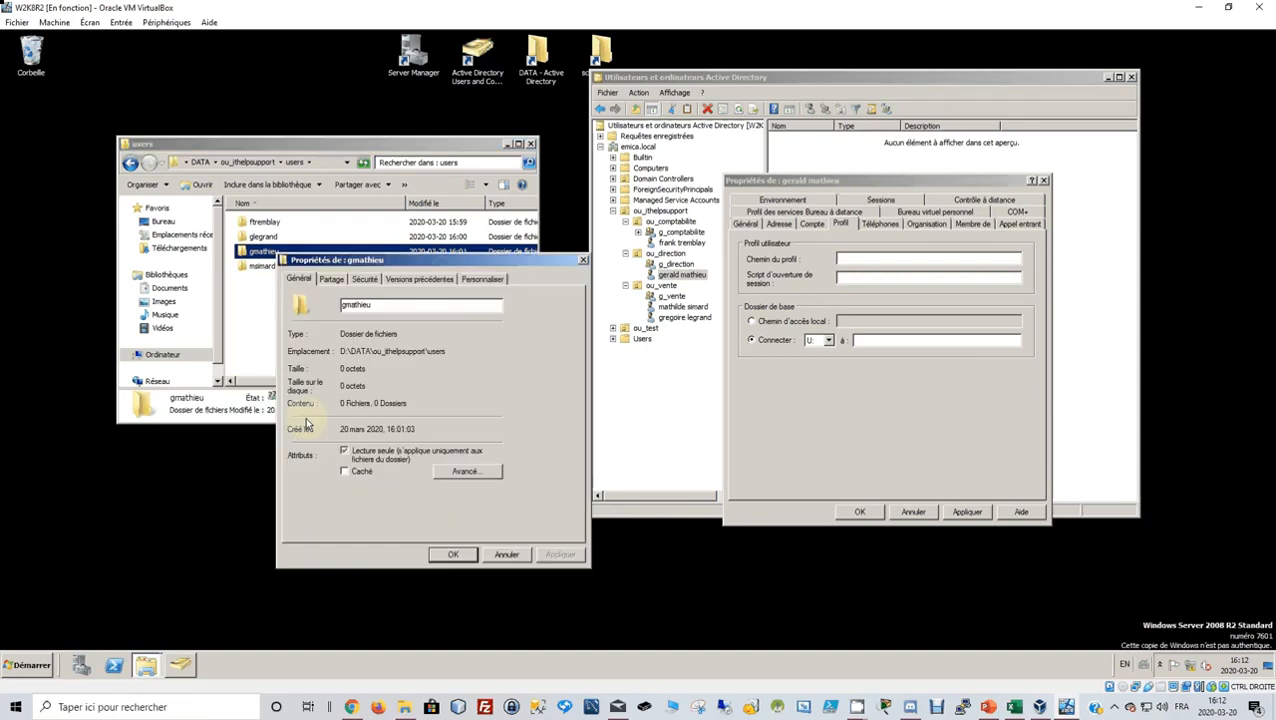
pyautogui.click(331, 279)
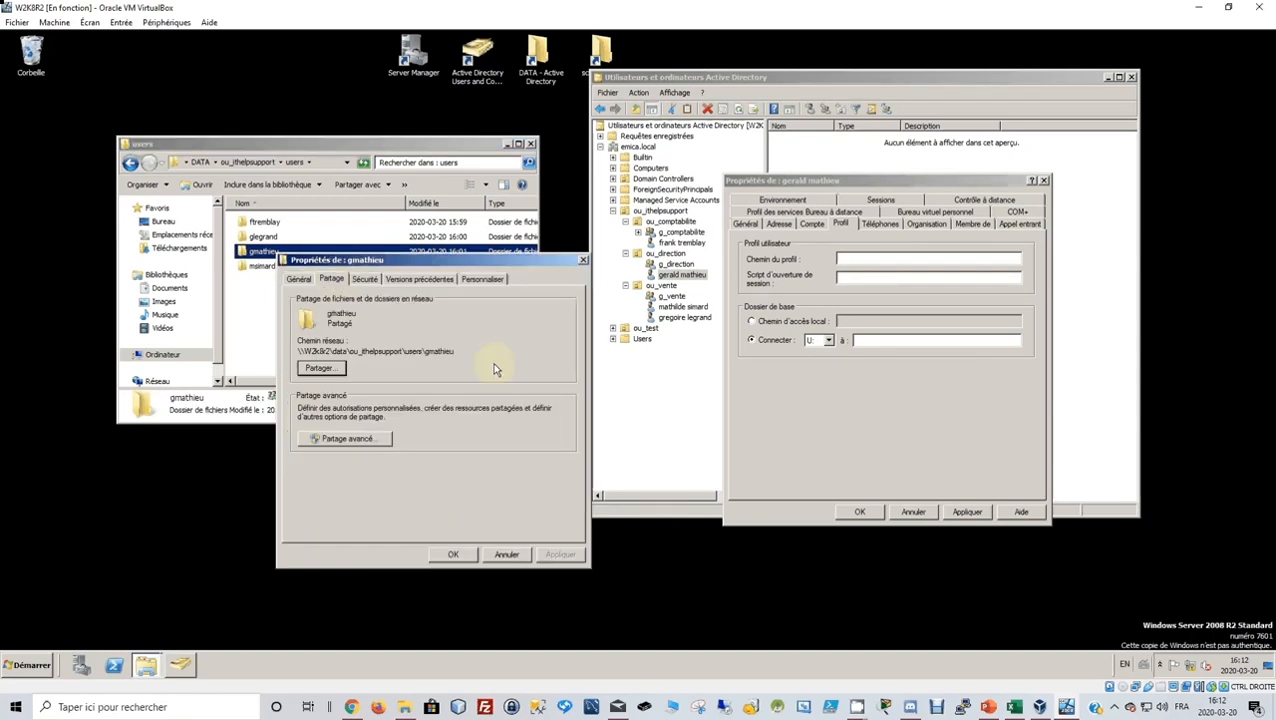
pyautogui.moveTo(455, 351); pyautogui.dragTo(286, 356)
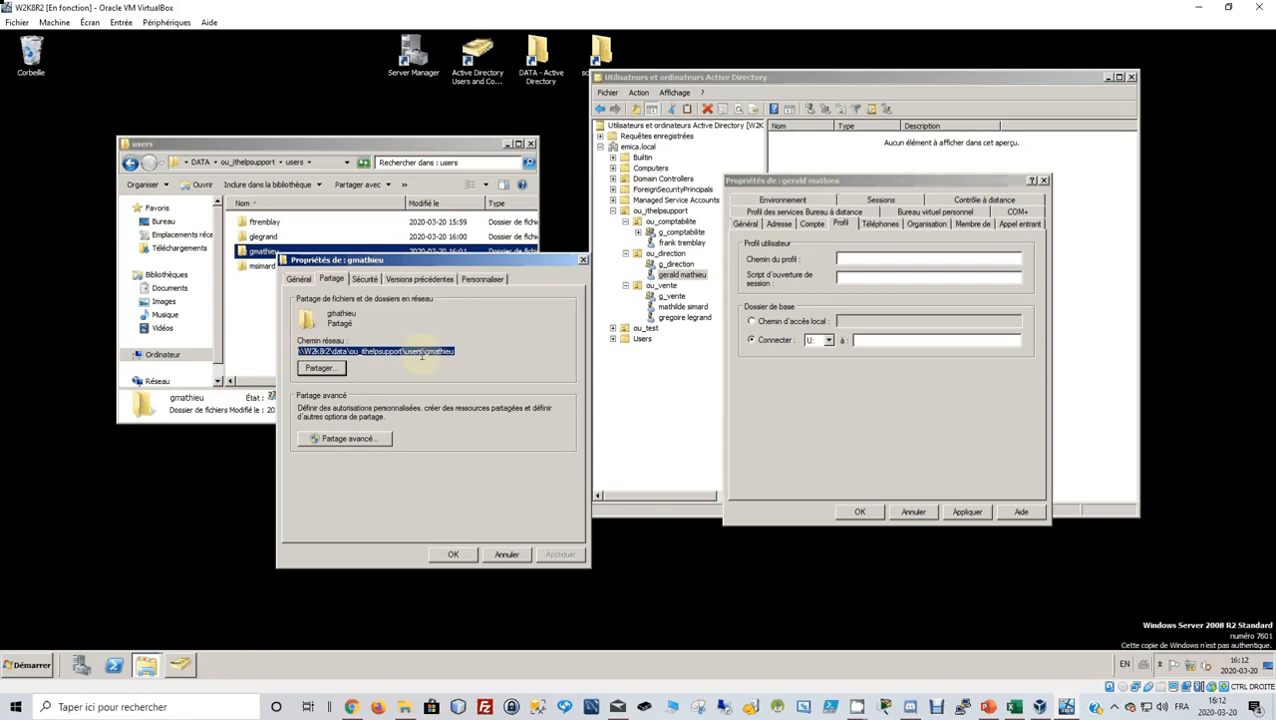
# Paste the path as the home folder, decline full control, and close the properties.
pyautogui.click(858, 341)
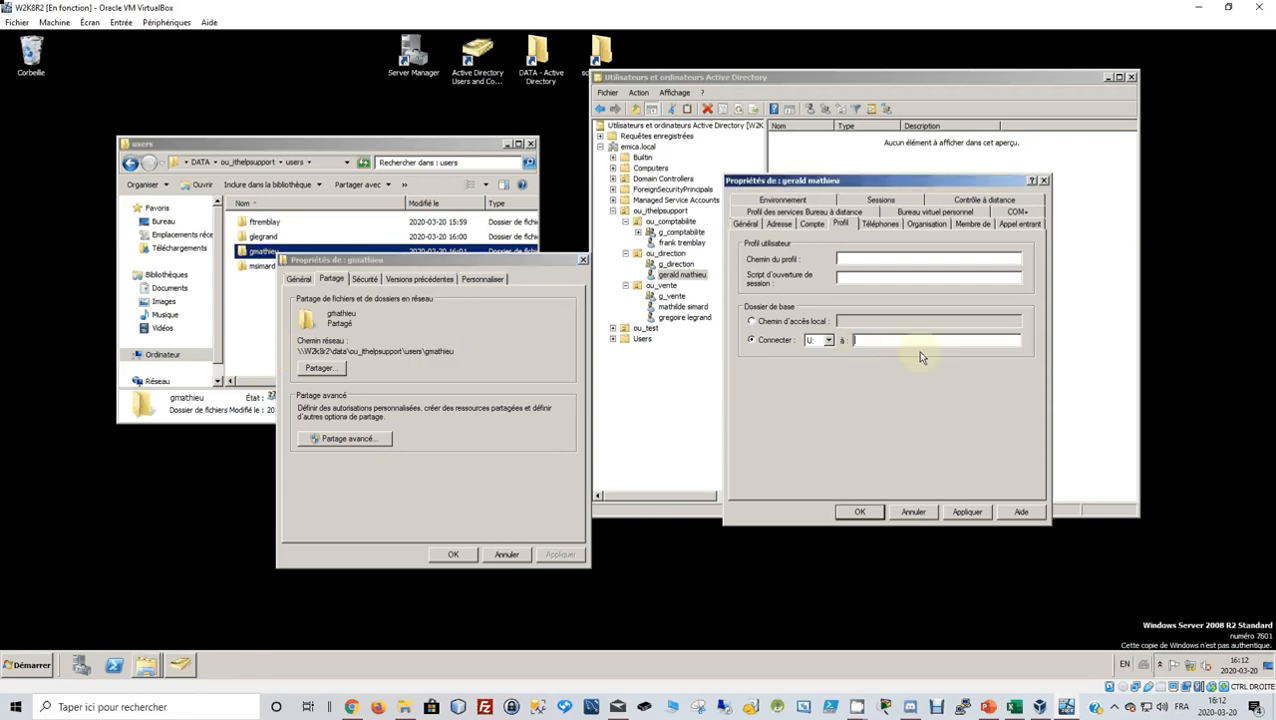
pyautogui.click(968, 512)
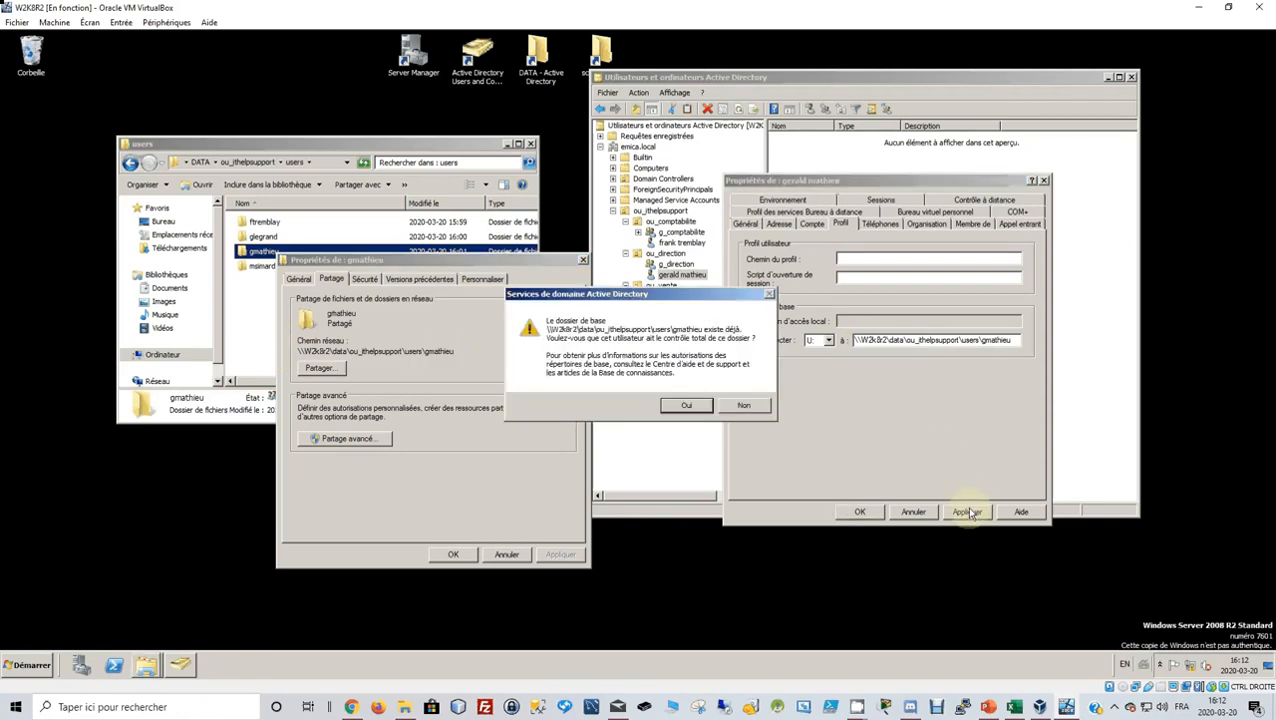
pyautogui.click(744, 405)
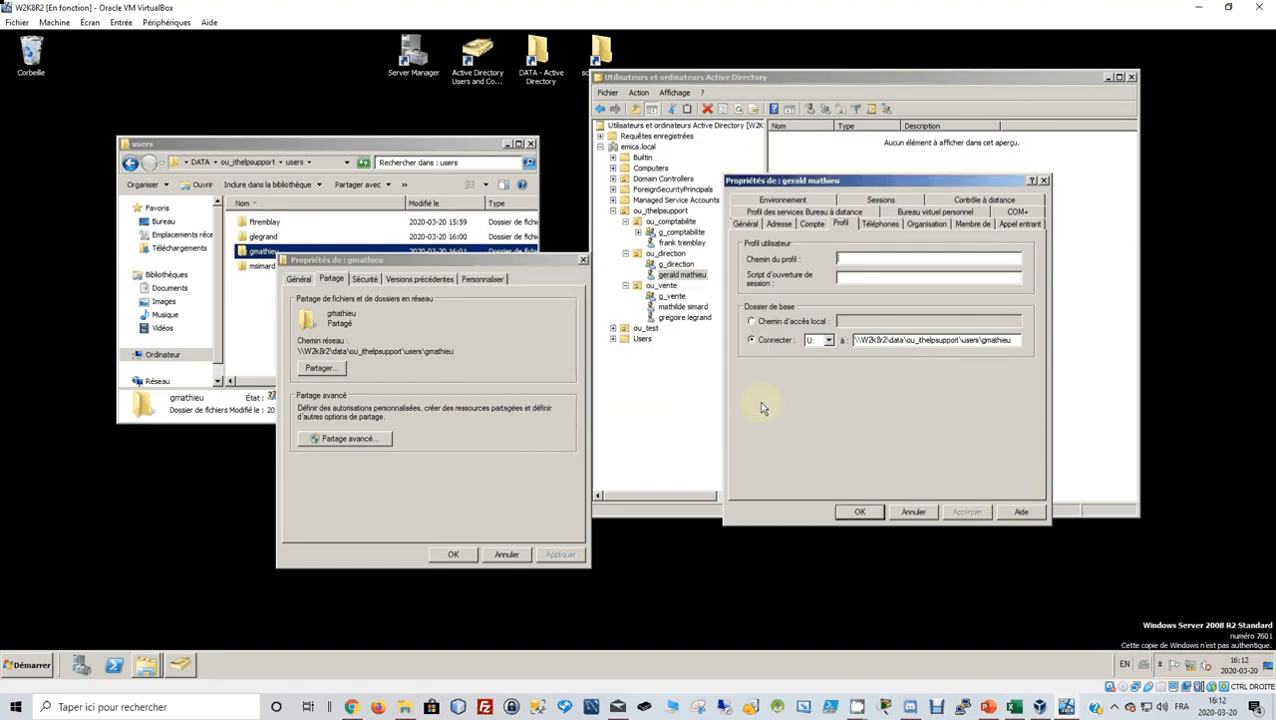
pyautogui.click(862, 512)
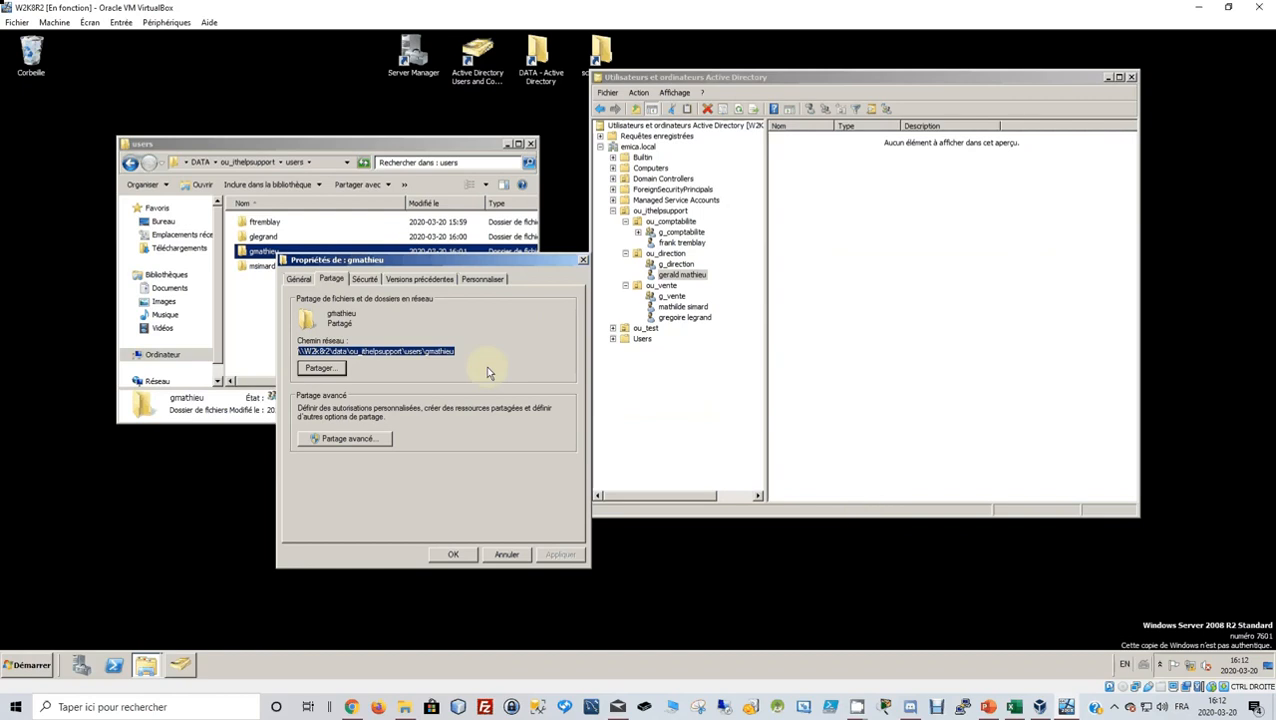
# Disable inheritance on the ou_direction user's folder, keeping permissions as explicit entries.
pyautogui.click(352, 439)
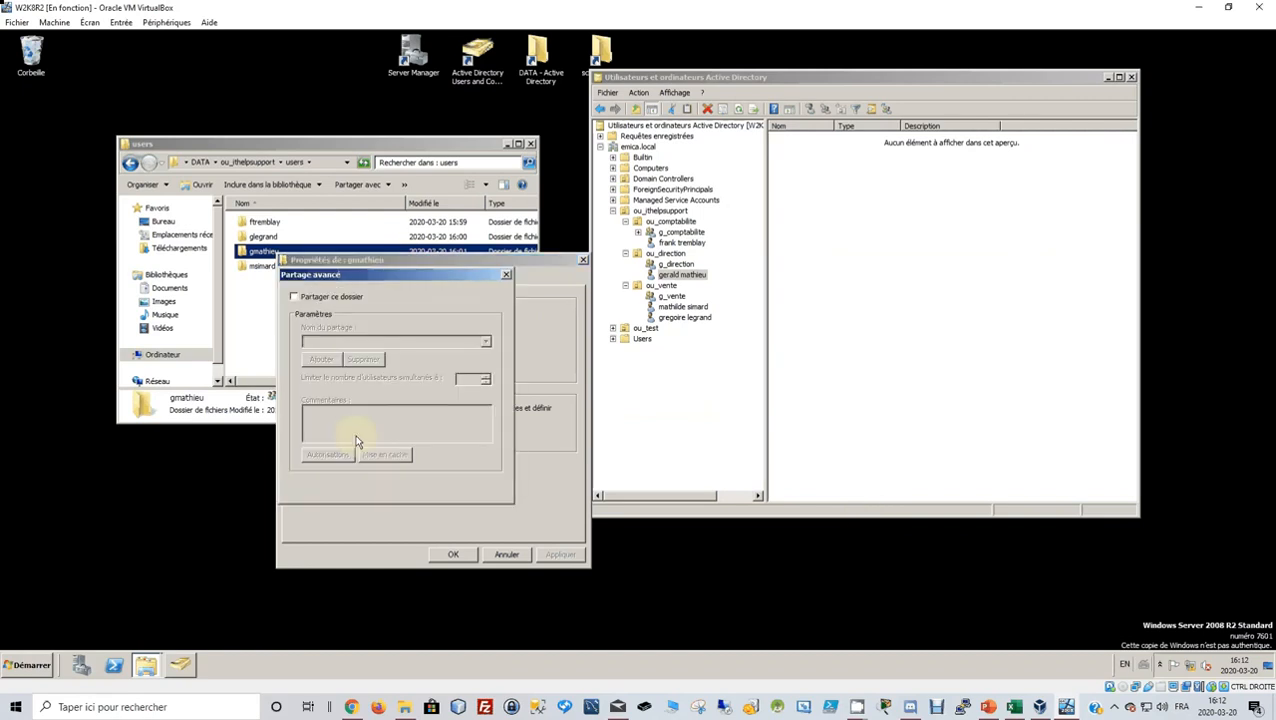
pyautogui.click(420, 484)
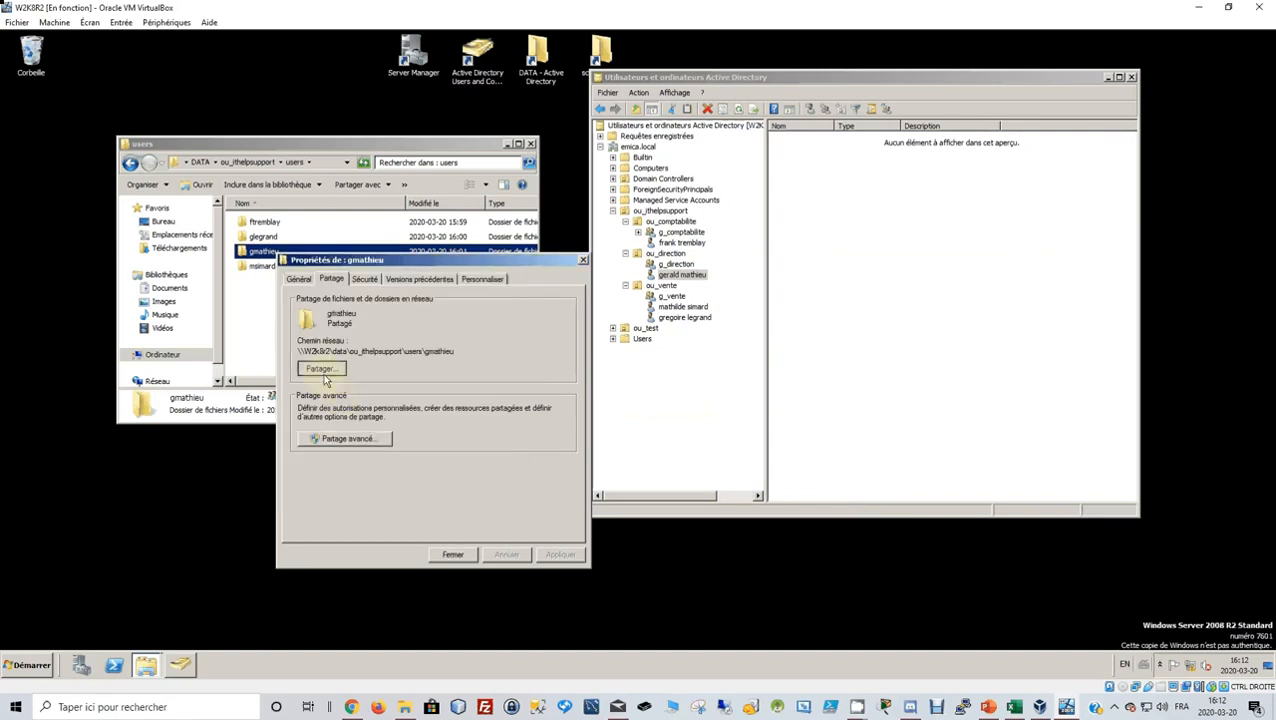
pyautogui.click(320, 368)
pyautogui.click(600, 542)
pyautogui.click(364, 279)
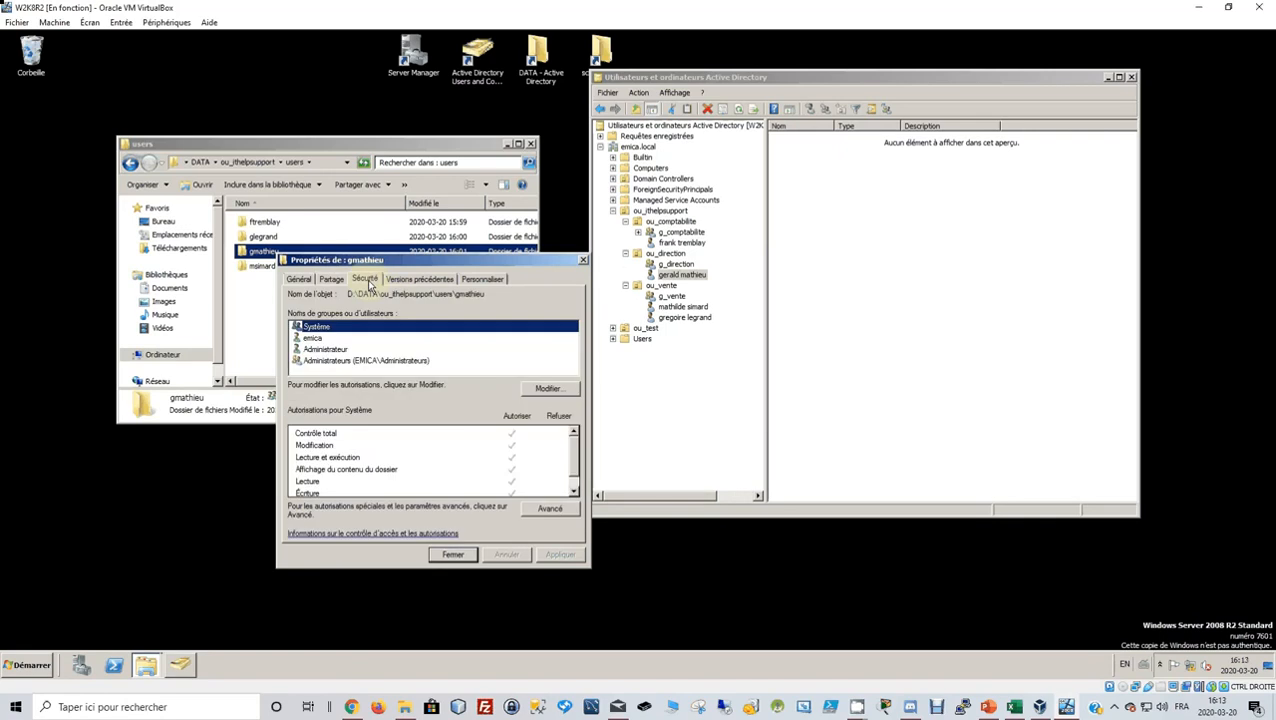
pyautogui.click(546, 509)
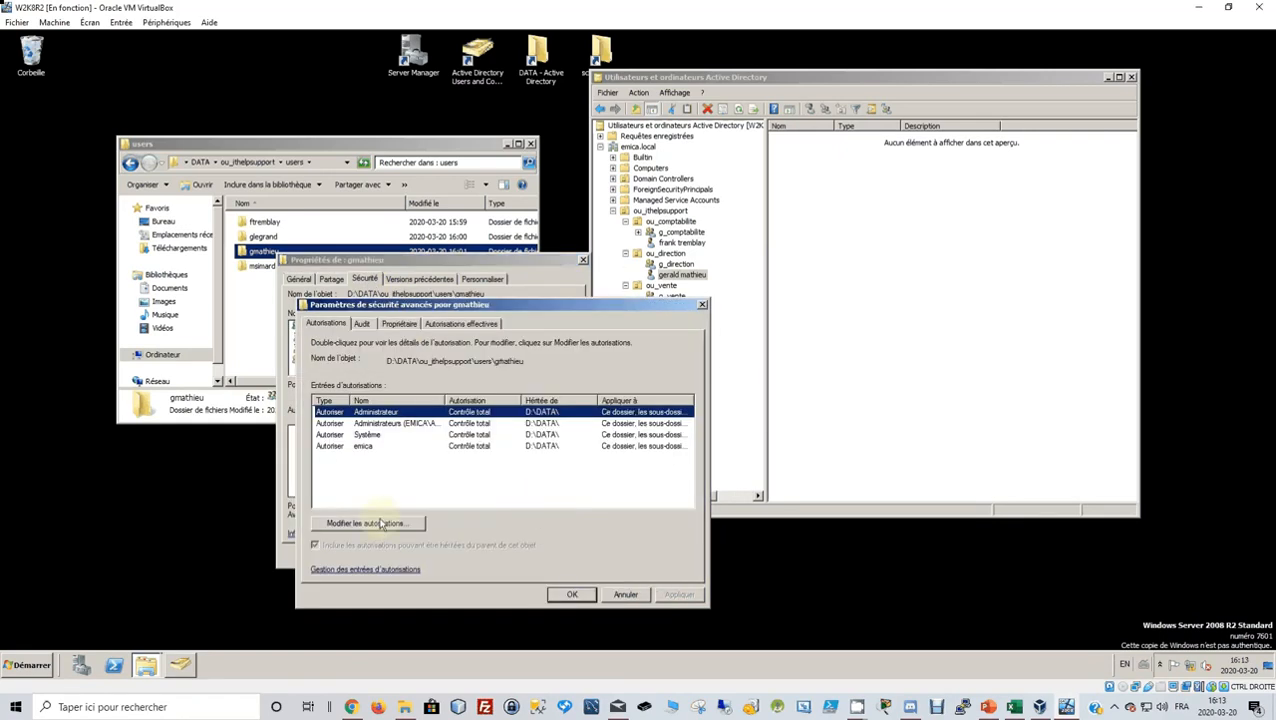
pyautogui.click(378, 523)
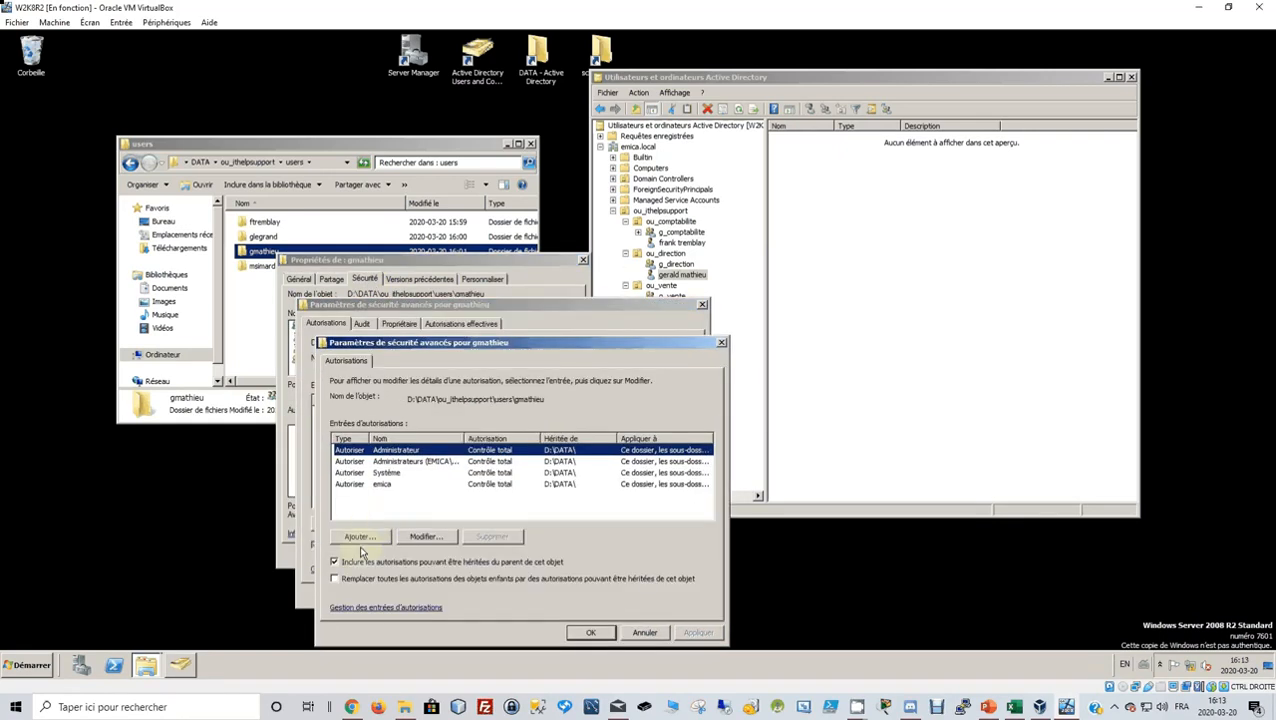
pyautogui.click(358, 560)
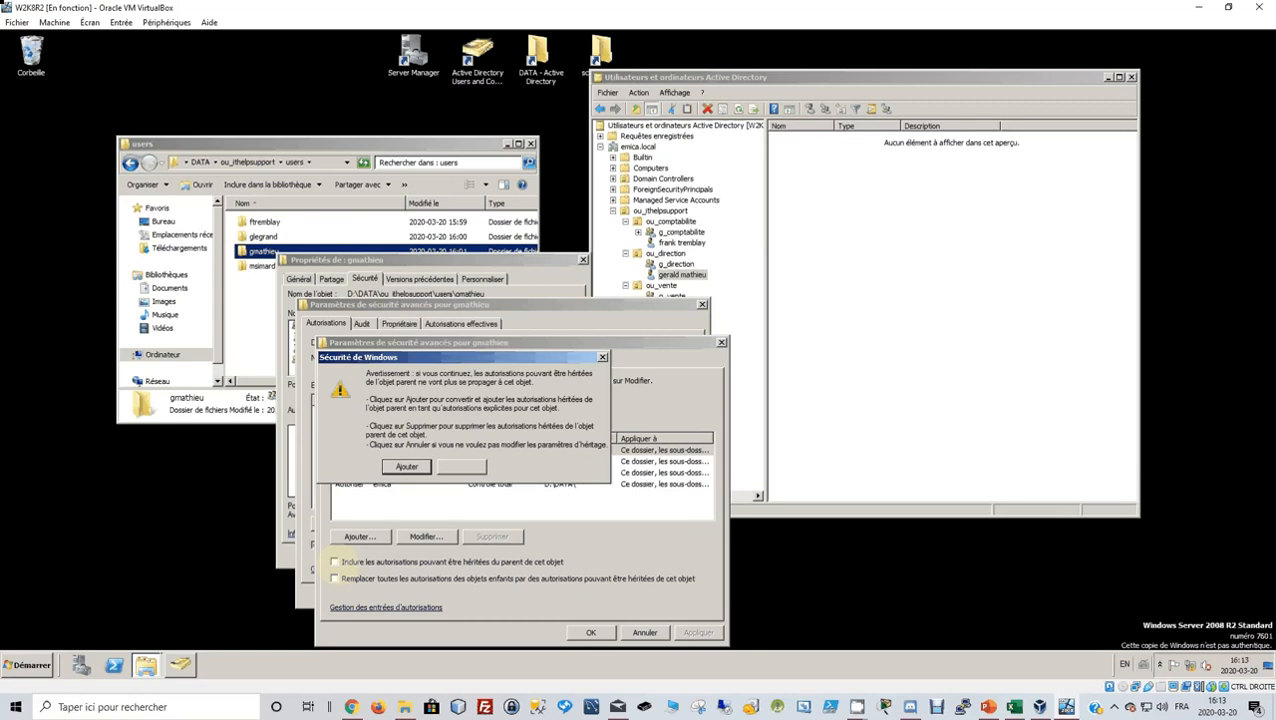
pyautogui.click(404, 467)
pyautogui.click(604, 638)
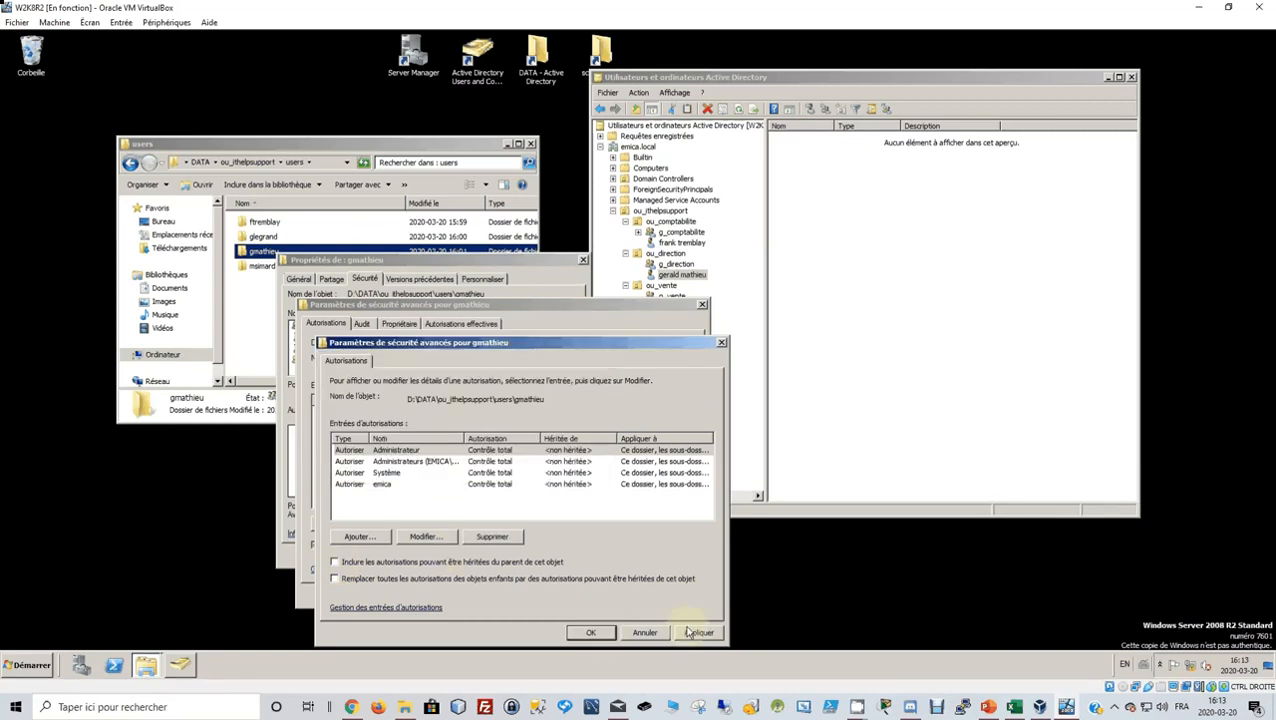
pyautogui.click(588, 634)
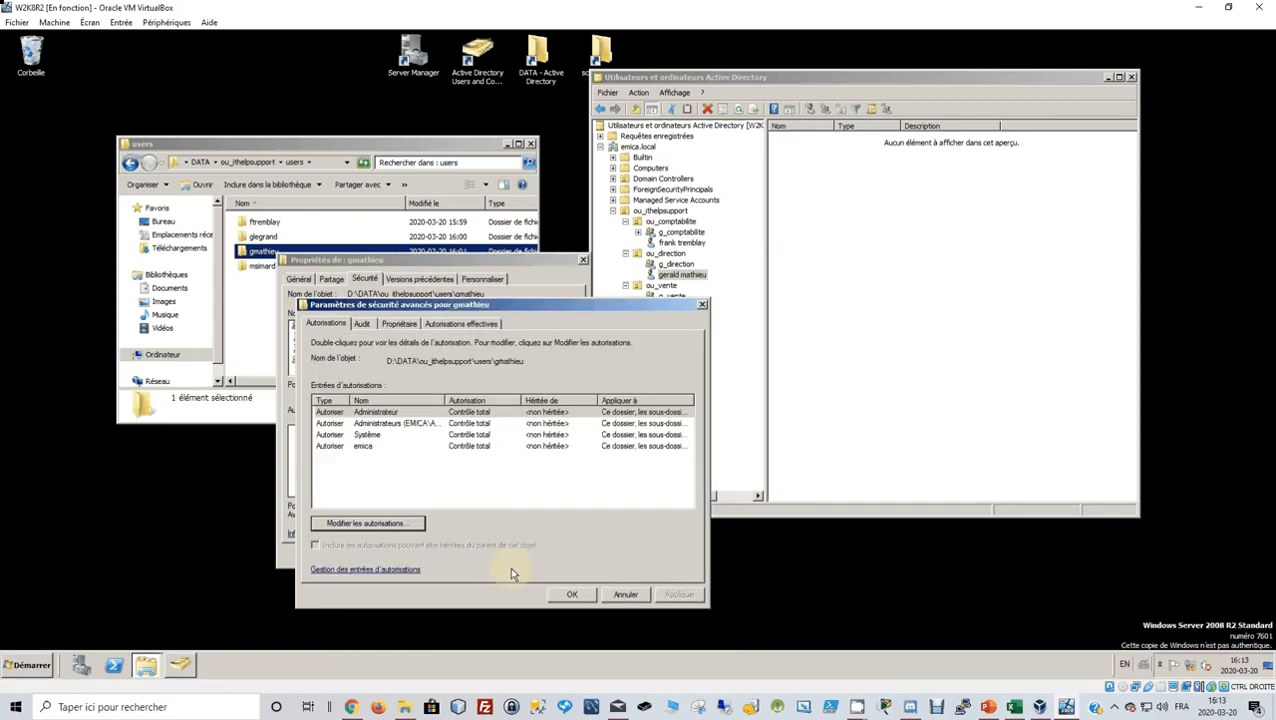
pyautogui.click(568, 594)
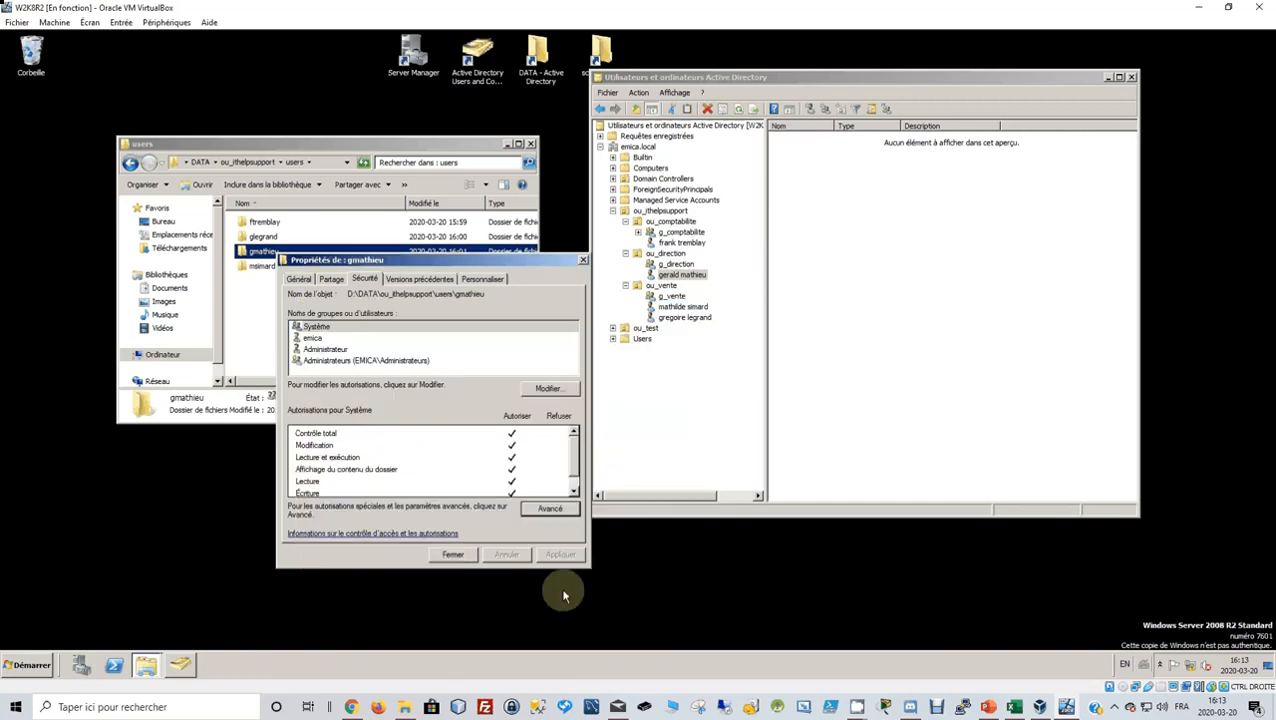
# Add the folder owner's domain account to the folder's permissions.
pyautogui.click(543, 390)
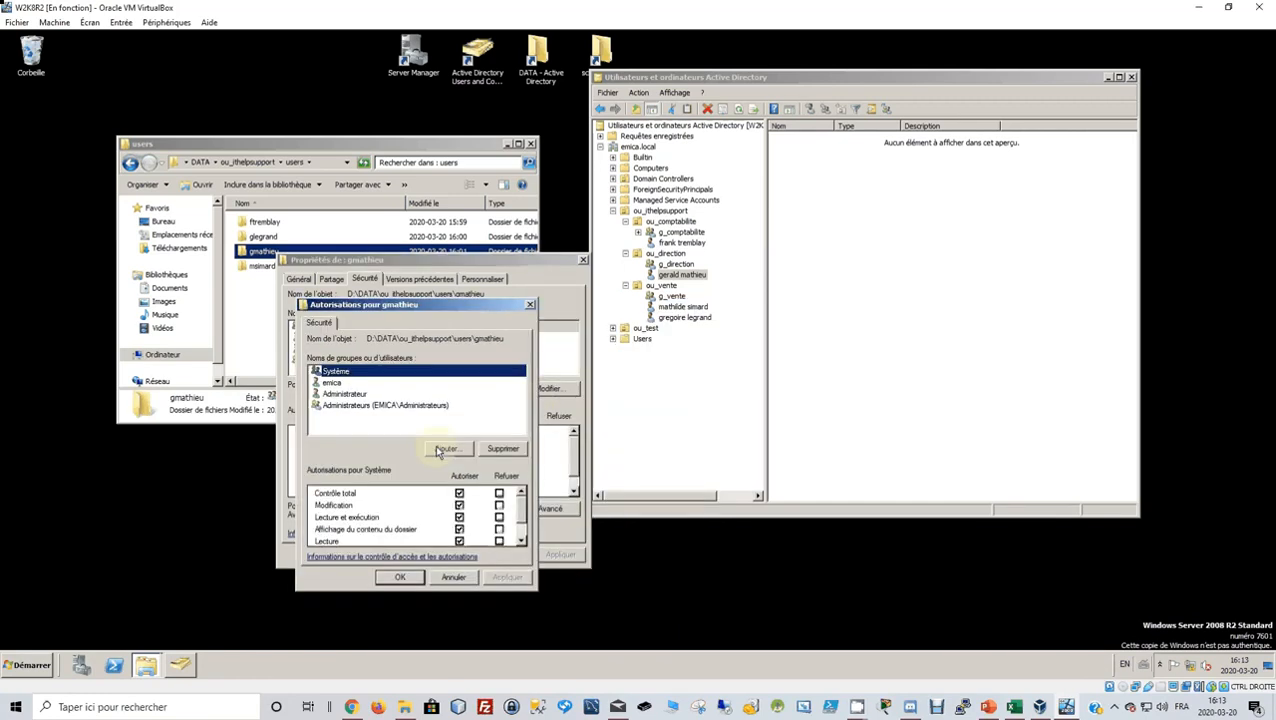
pyautogui.click(442, 449)
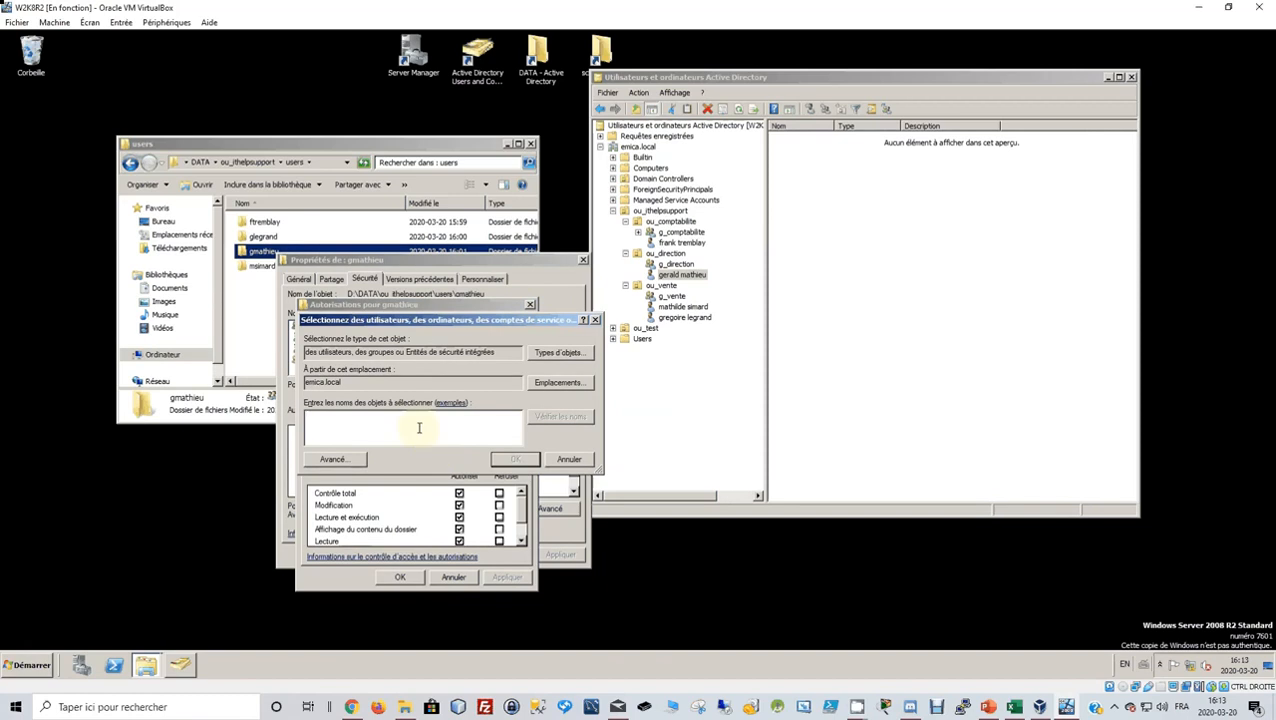
pyautogui.click(548, 417)
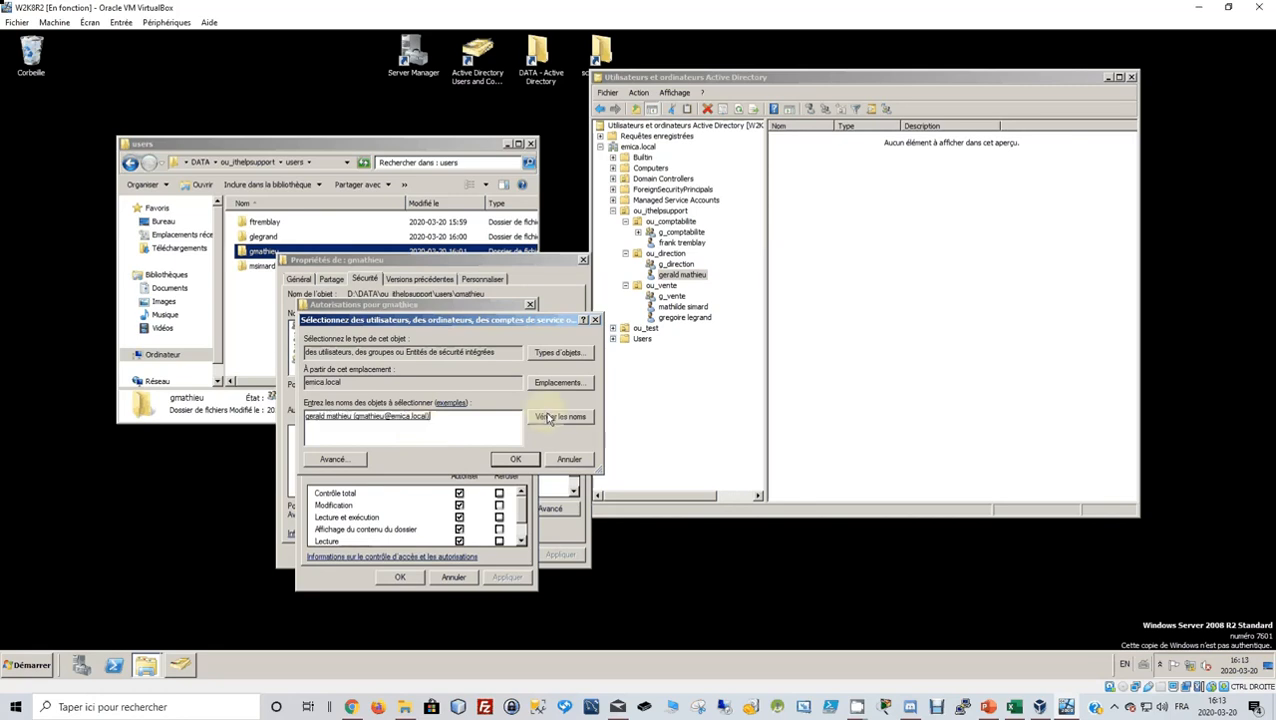
pyautogui.click(516, 460)
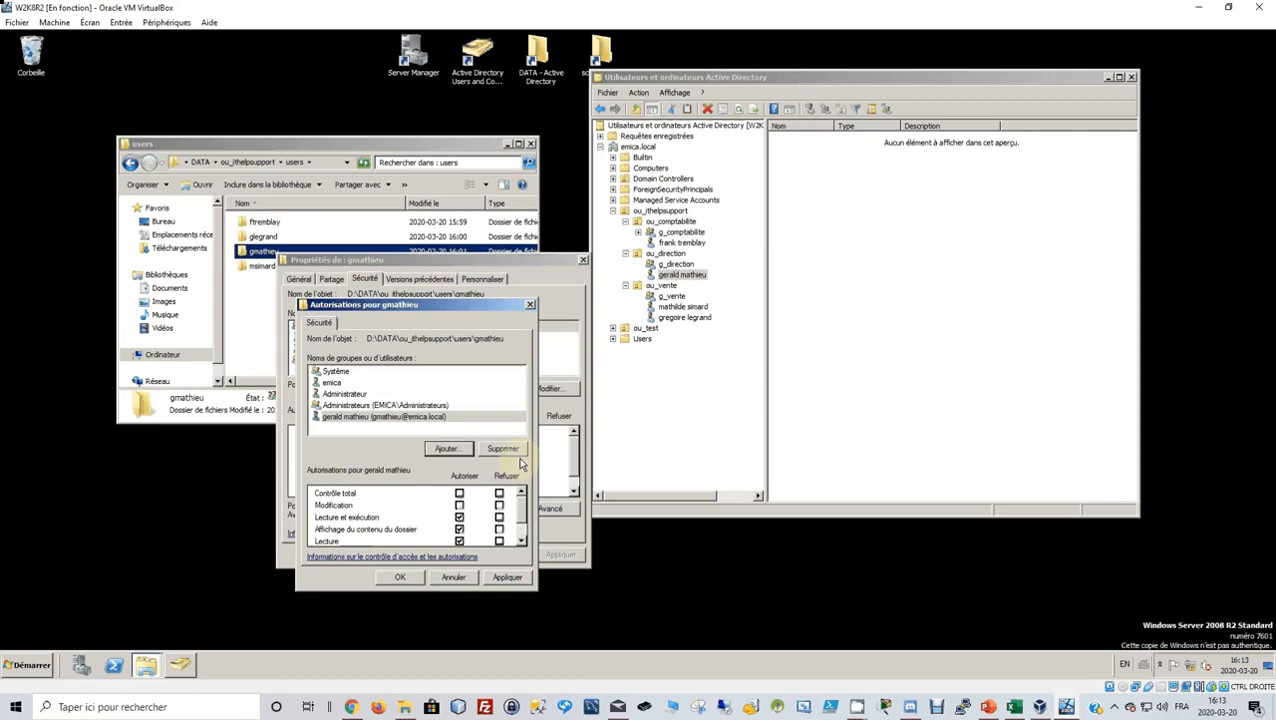
# Allow Modify for that user, apply, and close the folder's properties.
pyautogui.click(394, 419)
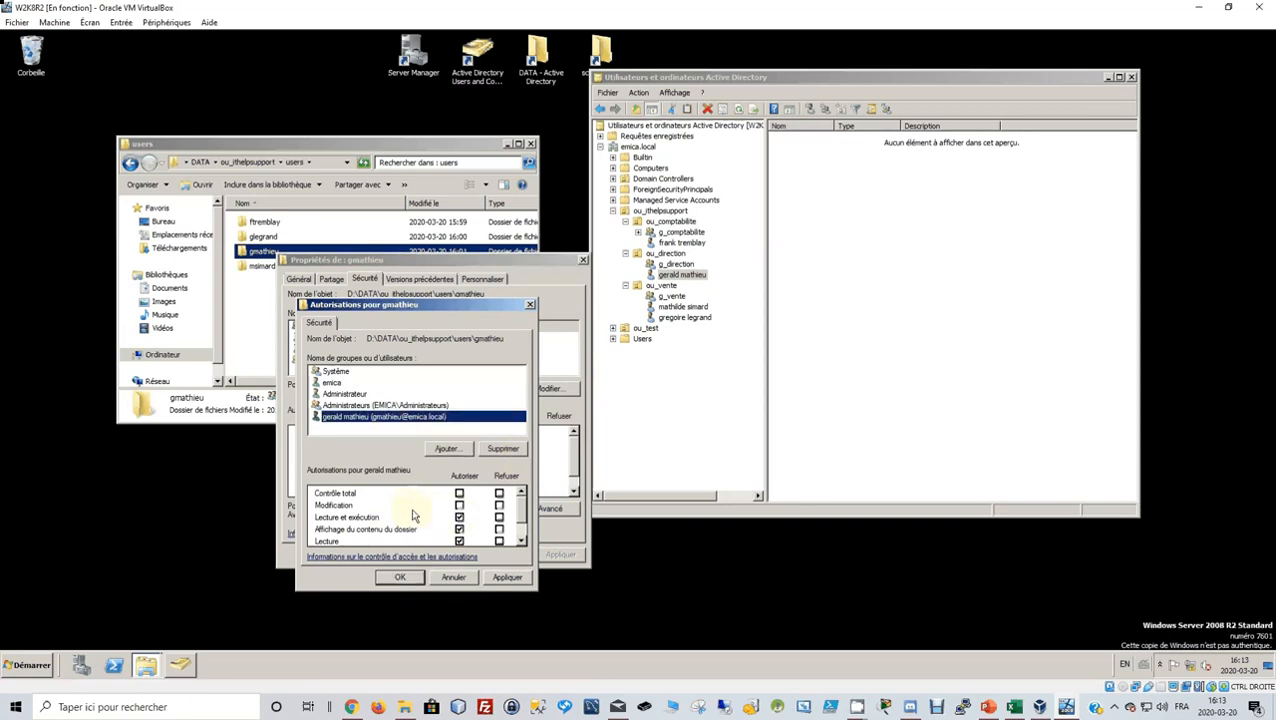
pyautogui.click(459, 505)
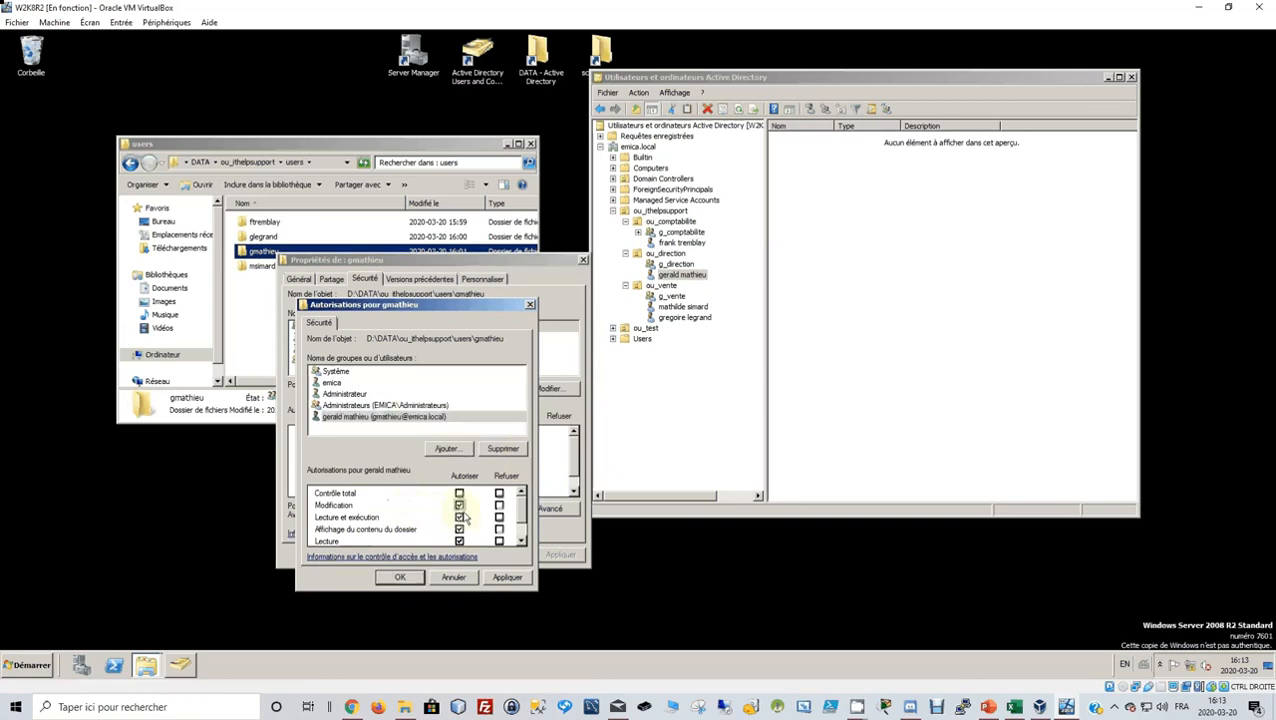
pyautogui.scroll(-1, 463, 518)
pyautogui.scroll(1, 464, 522)
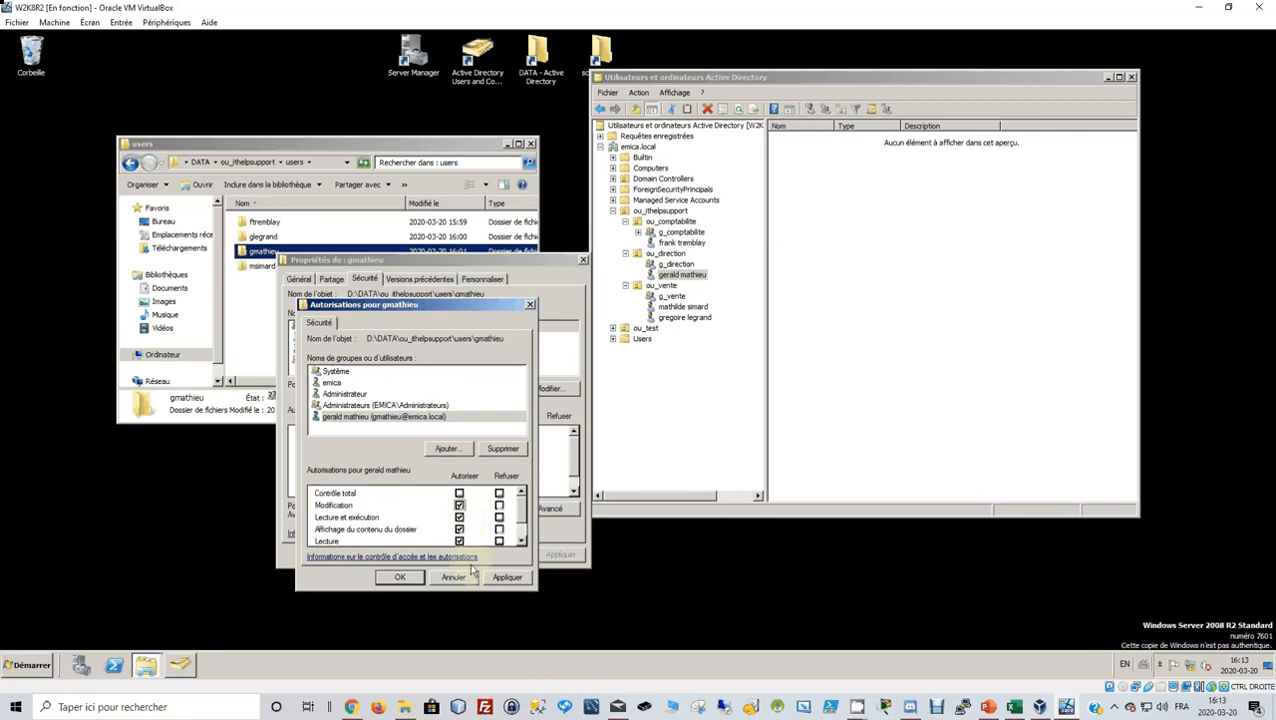
pyautogui.click(507, 577)
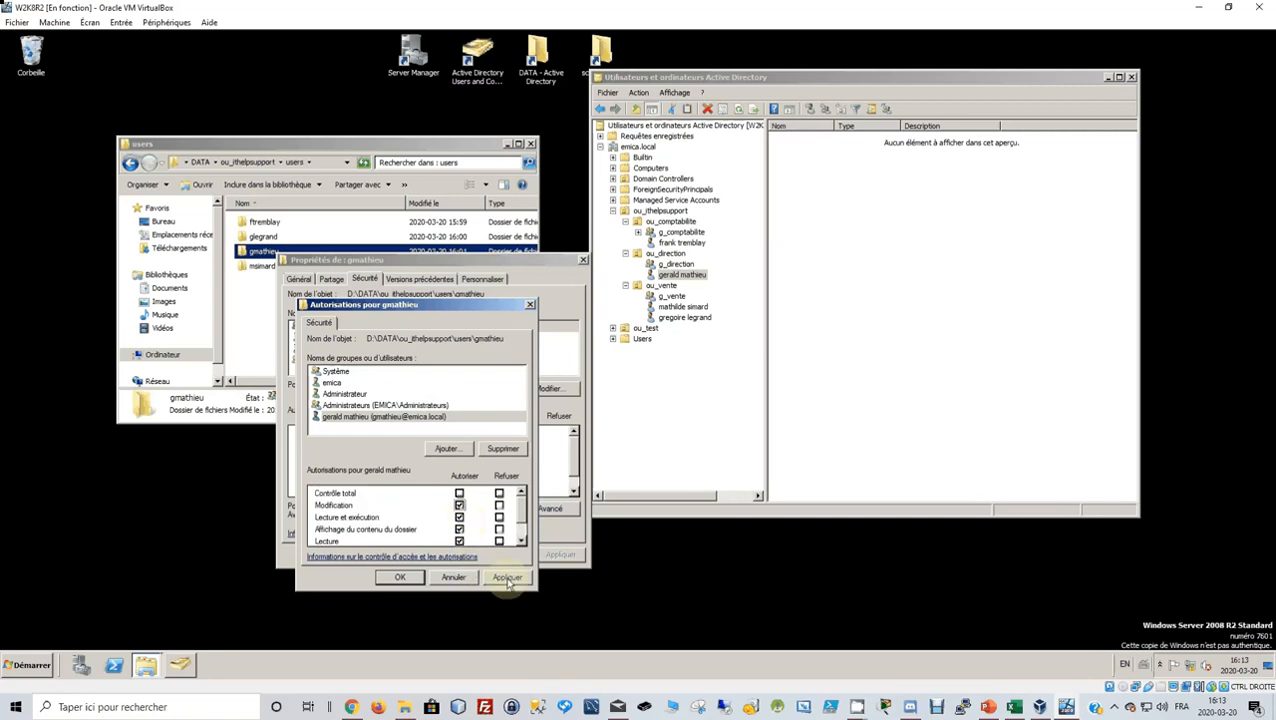
pyautogui.click(412, 578)
pyautogui.click(445, 554)
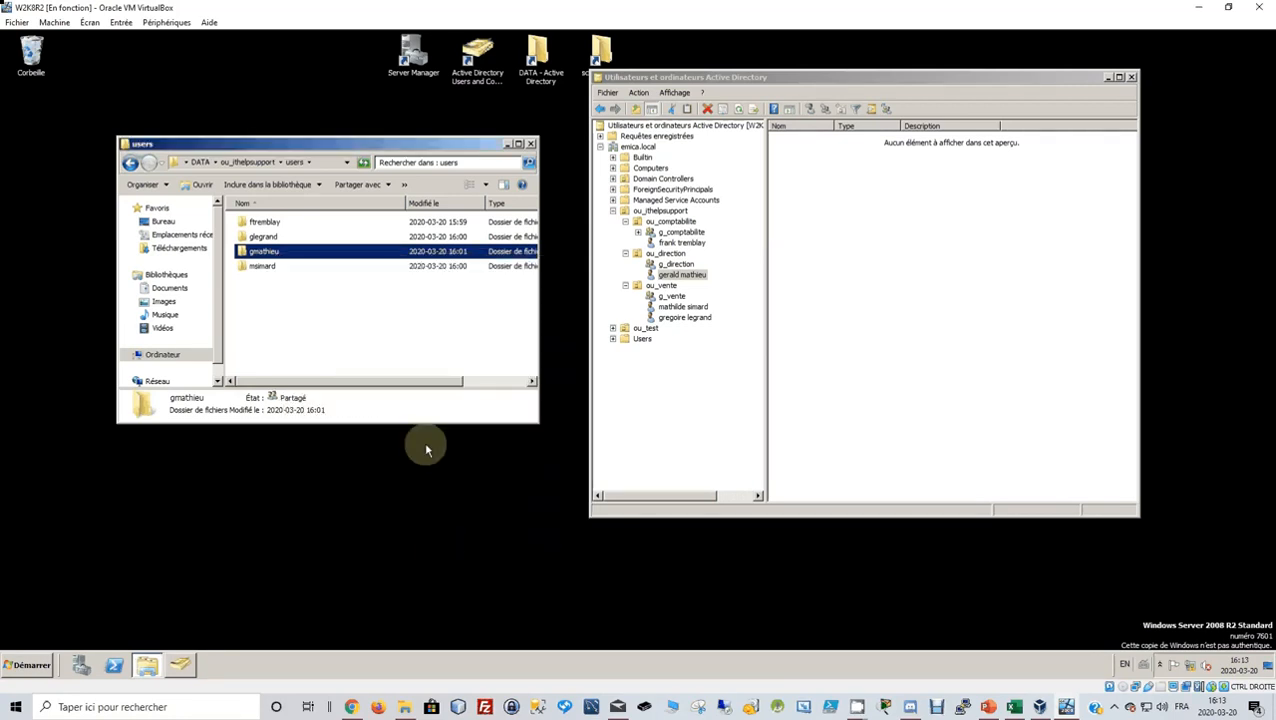
# Open the ou_vente user's properties on the Profile tab.
pyautogui.click(684, 307)
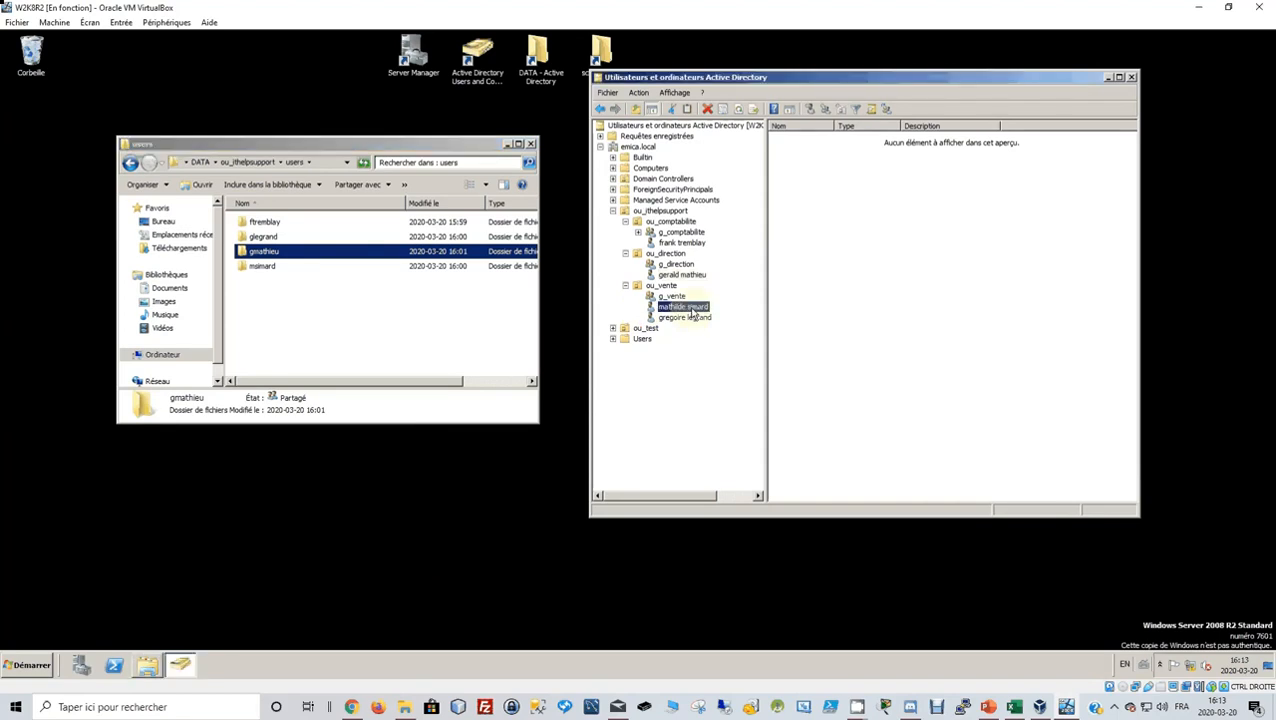
pyautogui.rightClick(684, 307)
pyautogui.click(752, 507)
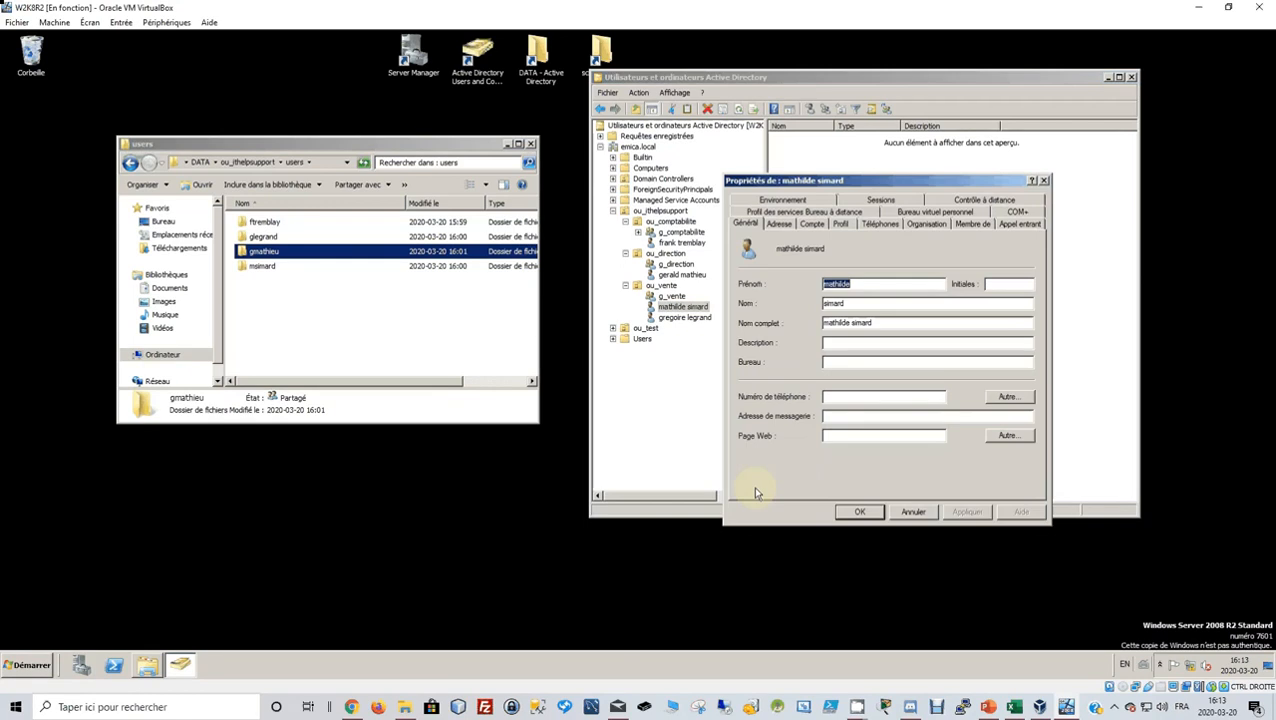
pyautogui.click(851, 225)
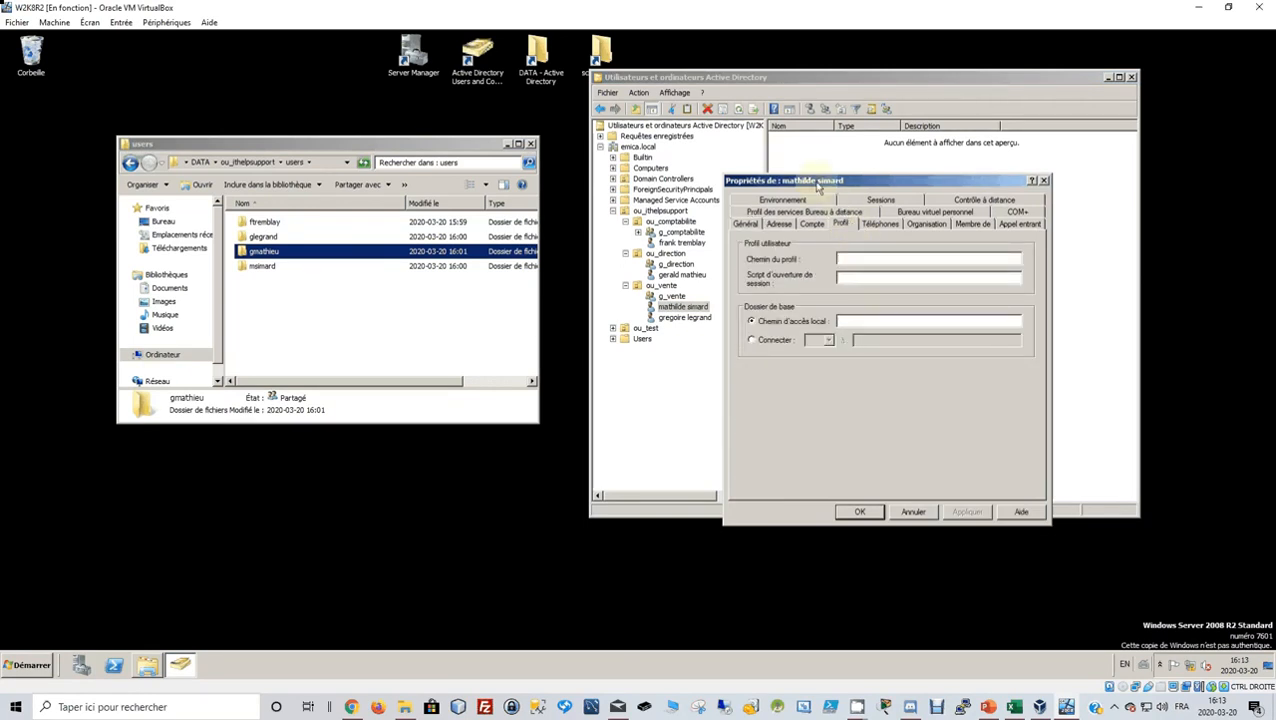
# Select the network path on that user's folder Sharing tab.
pyautogui.click(262, 267)
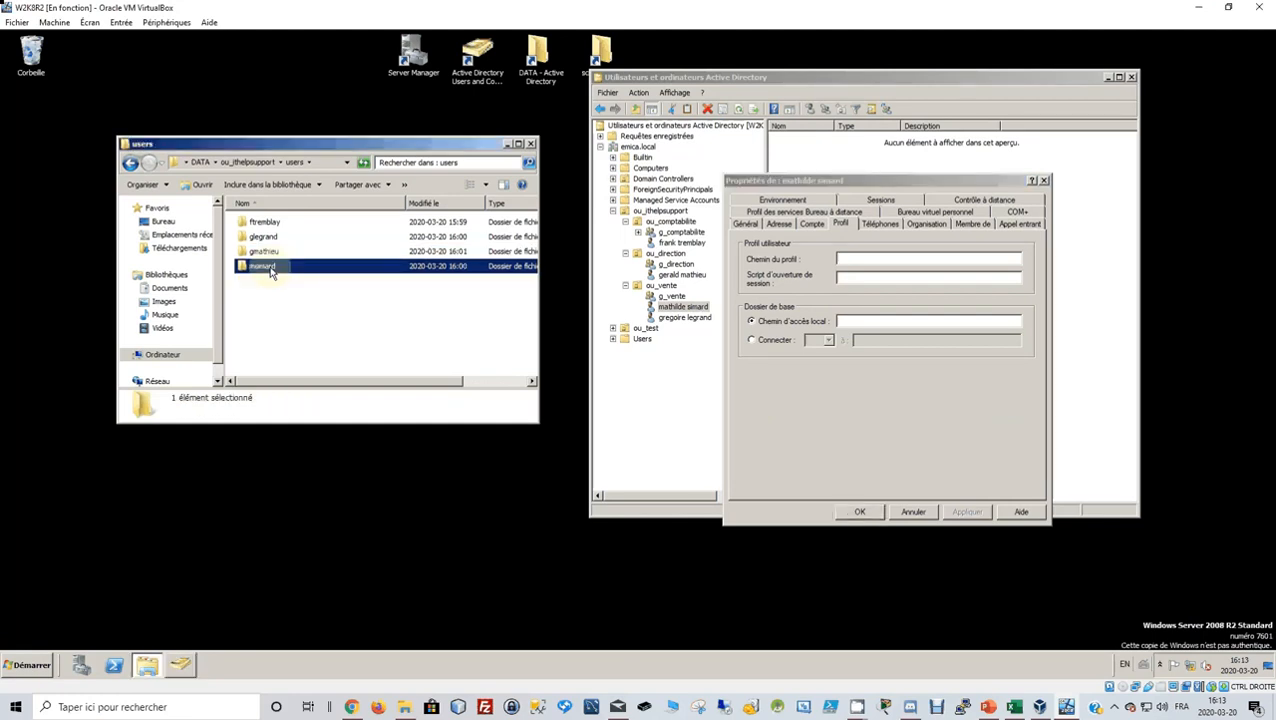
pyautogui.rightClick(270, 273)
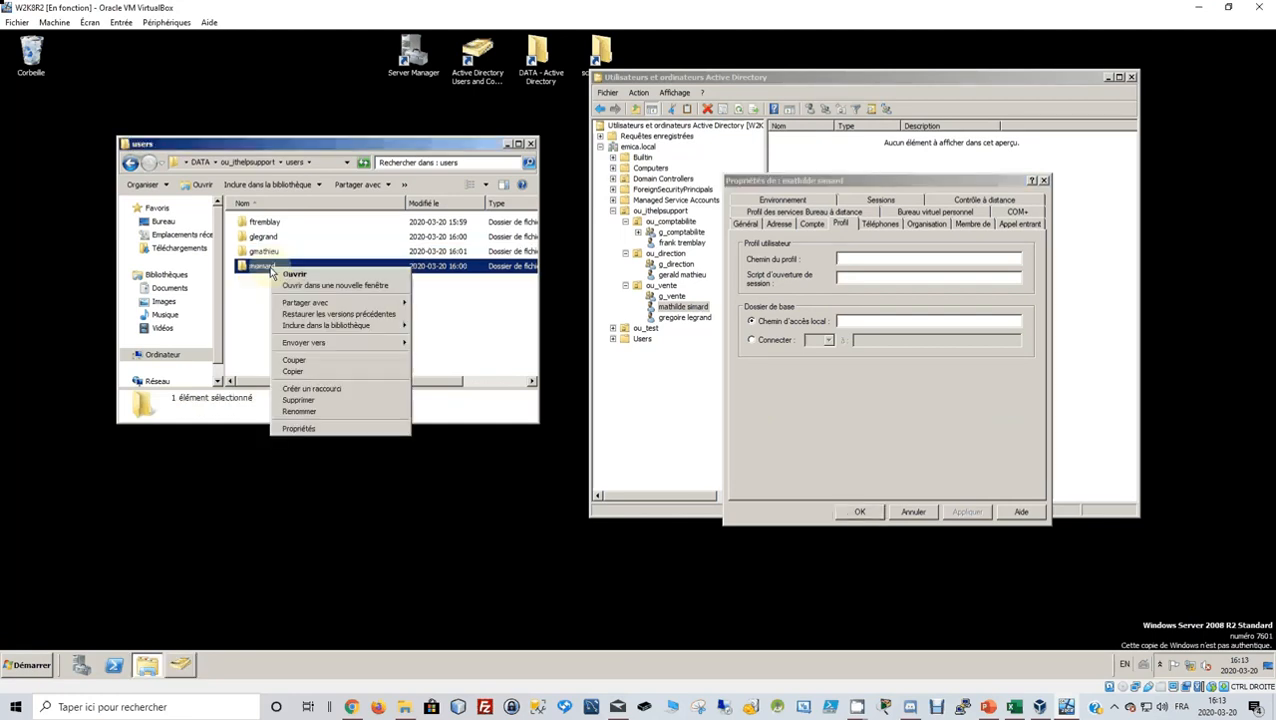
pyautogui.click(330, 429)
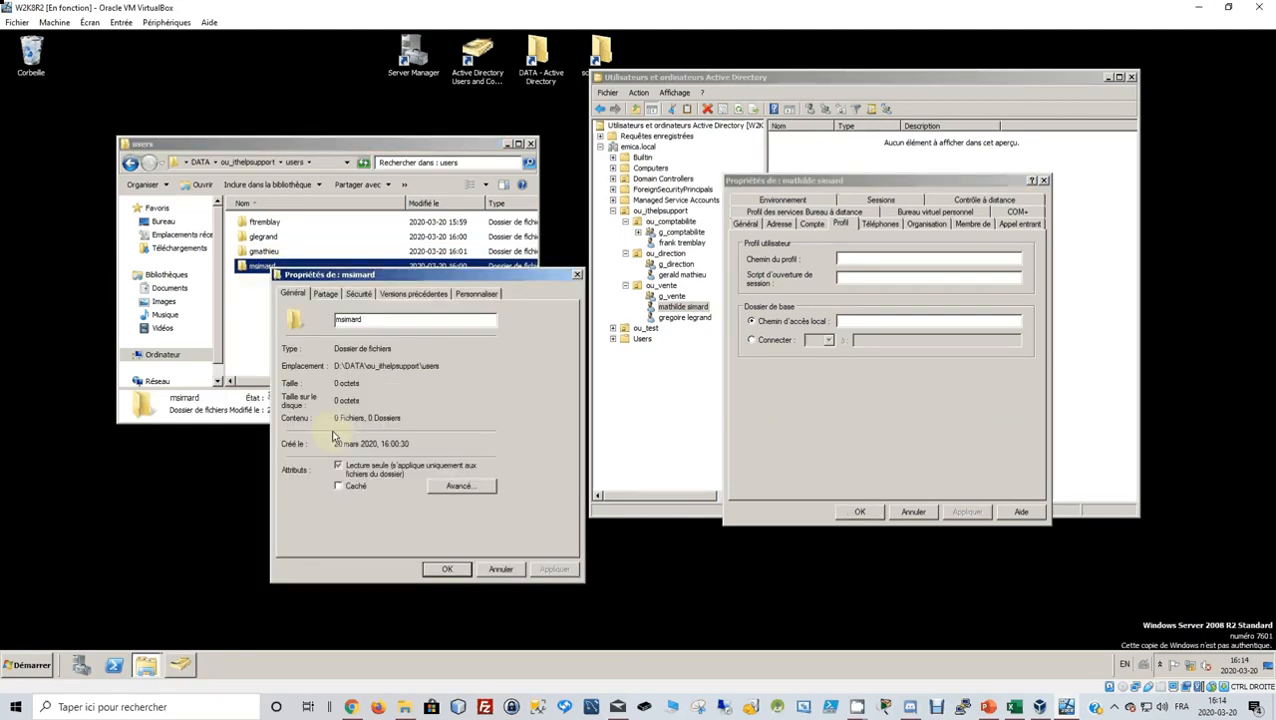
pyautogui.click(327, 294)
pyautogui.moveTo(454, 370); pyautogui.dragTo(285, 367)
pyautogui.hotkey('ctrl', 'c')
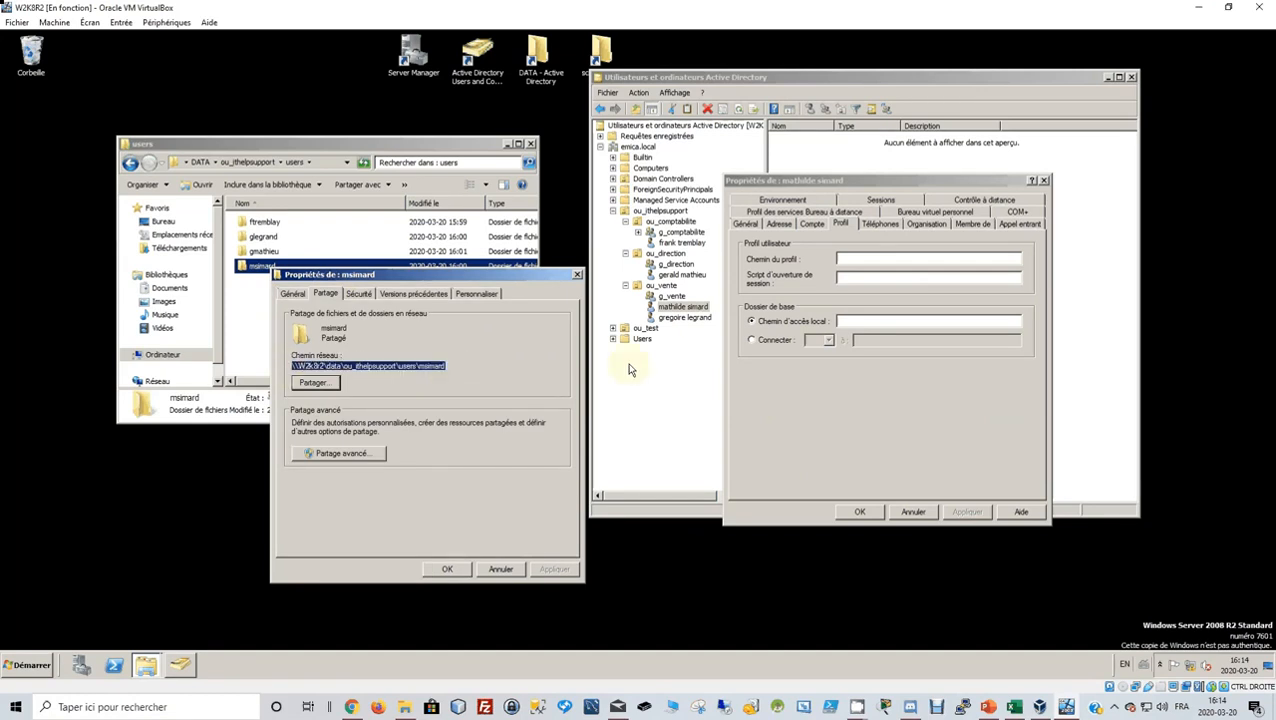
# Map drive U: to the folder's network path as home folder, declining full control.
pyautogui.click(847, 277)
pyautogui.hotkey('ctrl', 'v')
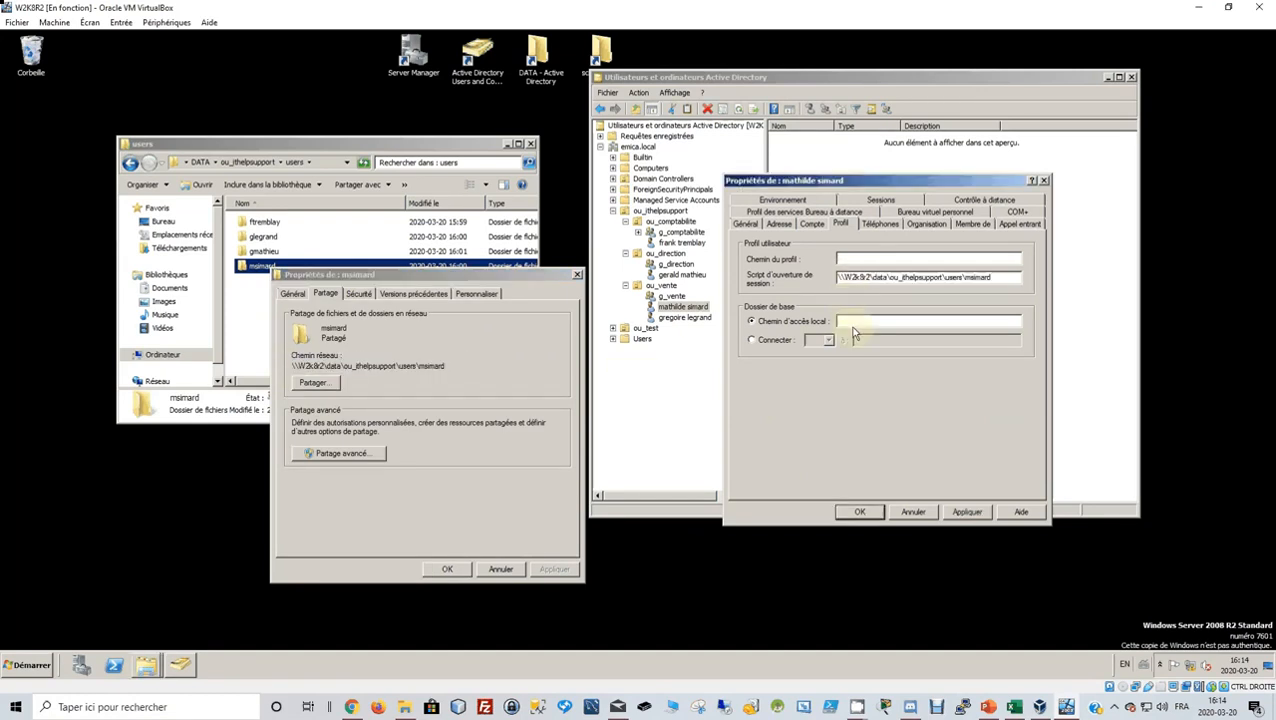
pyautogui.moveTo(993, 277); pyautogui.dragTo(787, 282)
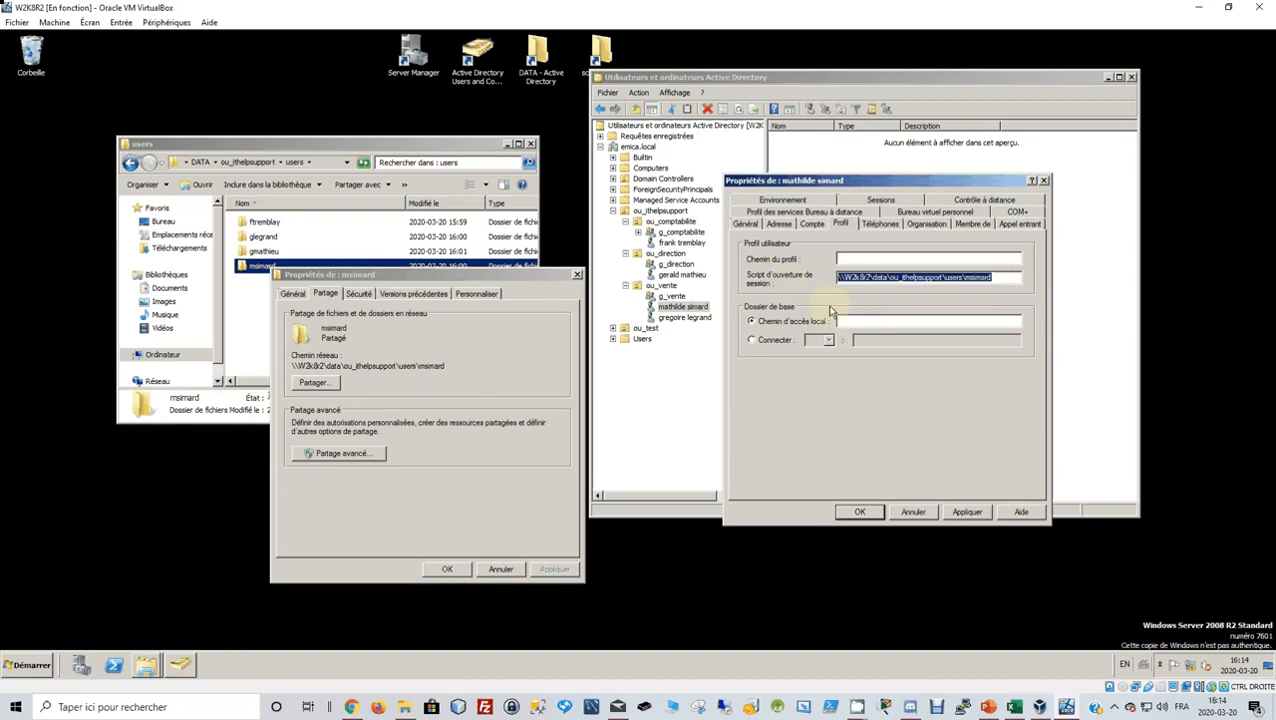
pyautogui.hotkey('ctrl', 'x')
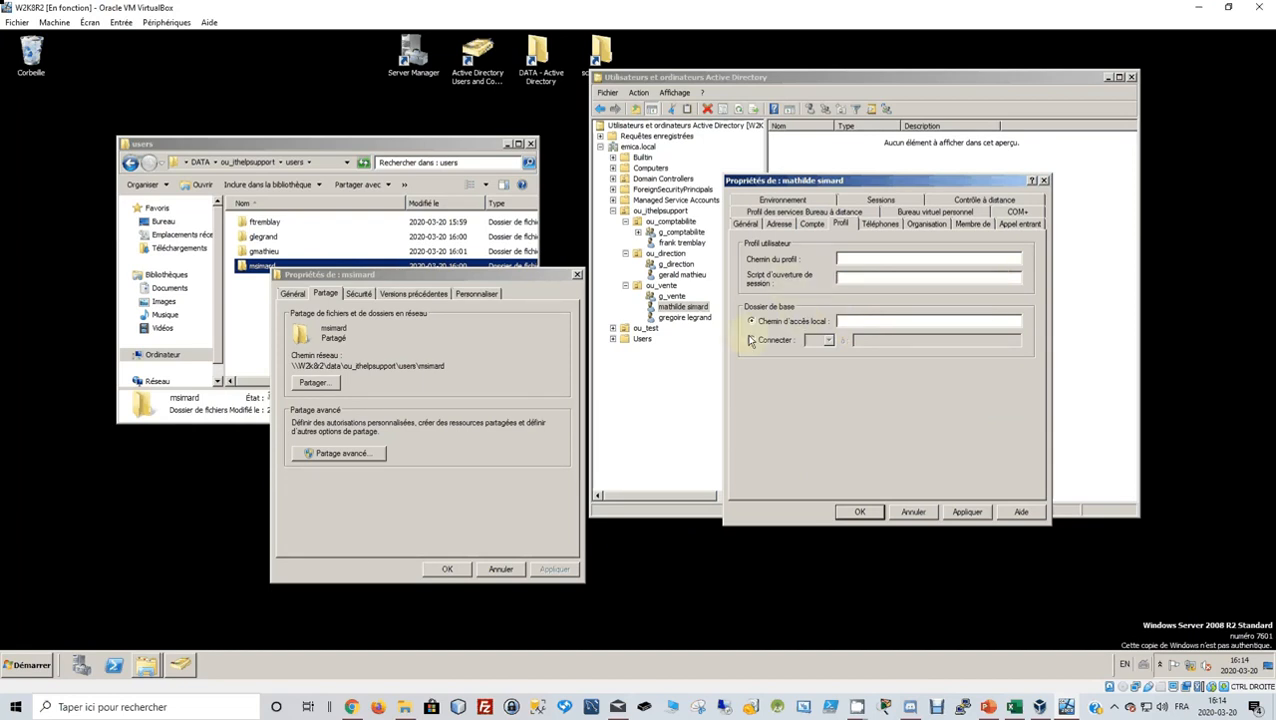
pyautogui.click(751, 340)
pyautogui.click(828, 341)
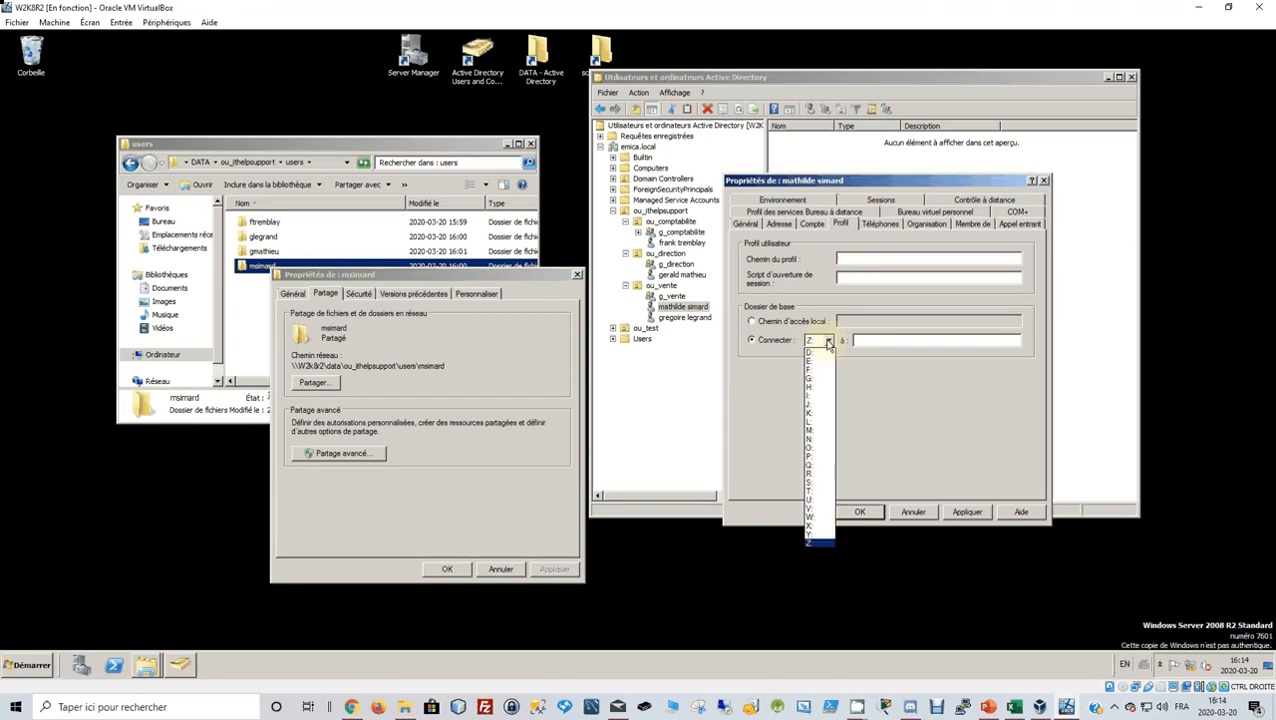
pyautogui.click(815, 500)
pyautogui.click(865, 340)
pyautogui.hotkey('ctrl', 'v')
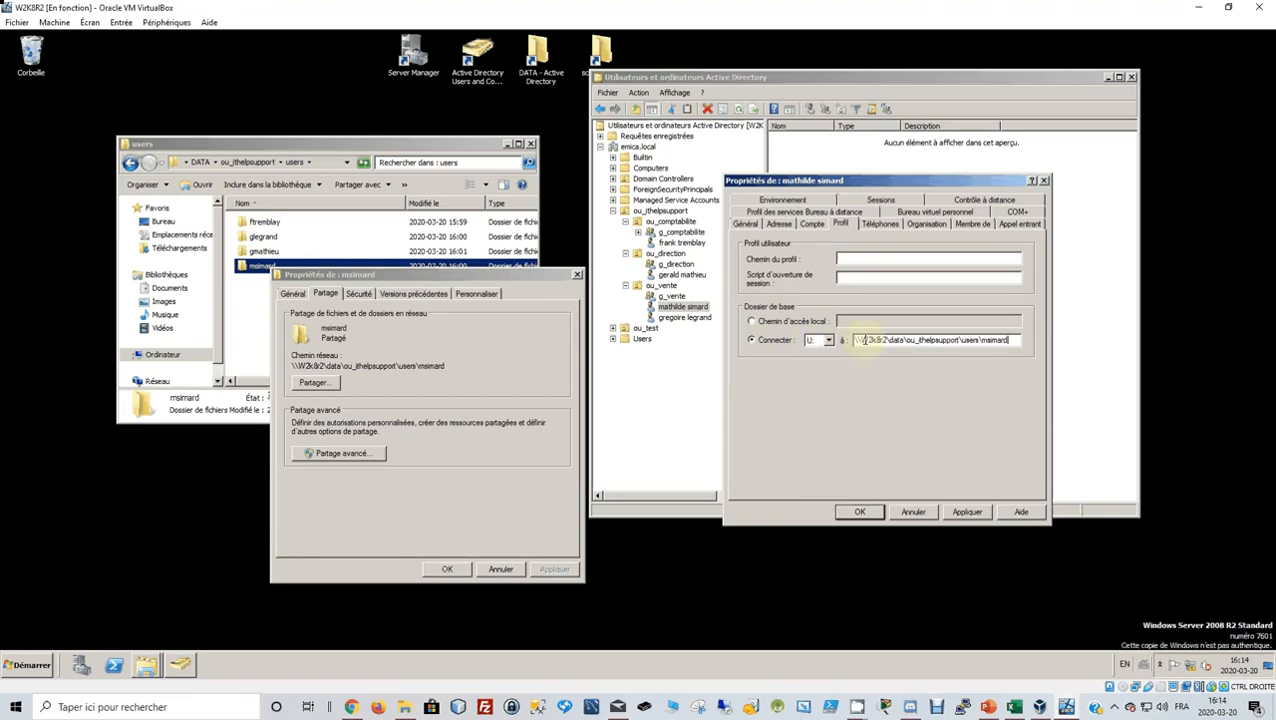
pyautogui.click(975, 514)
pyautogui.click(978, 515)
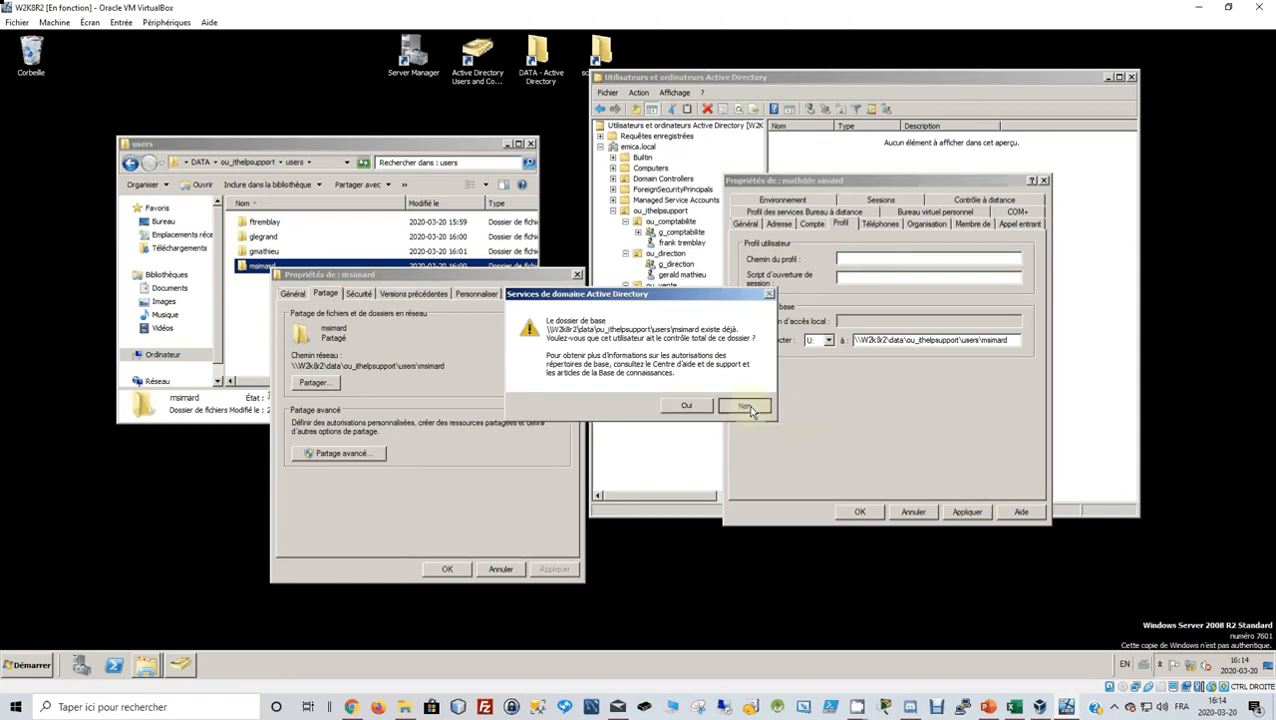
pyautogui.click(745, 407)
# Disable inheritance on the ou_vente user's folder, keeping explicit copies of the permissions.
pyautogui.click(862, 512)
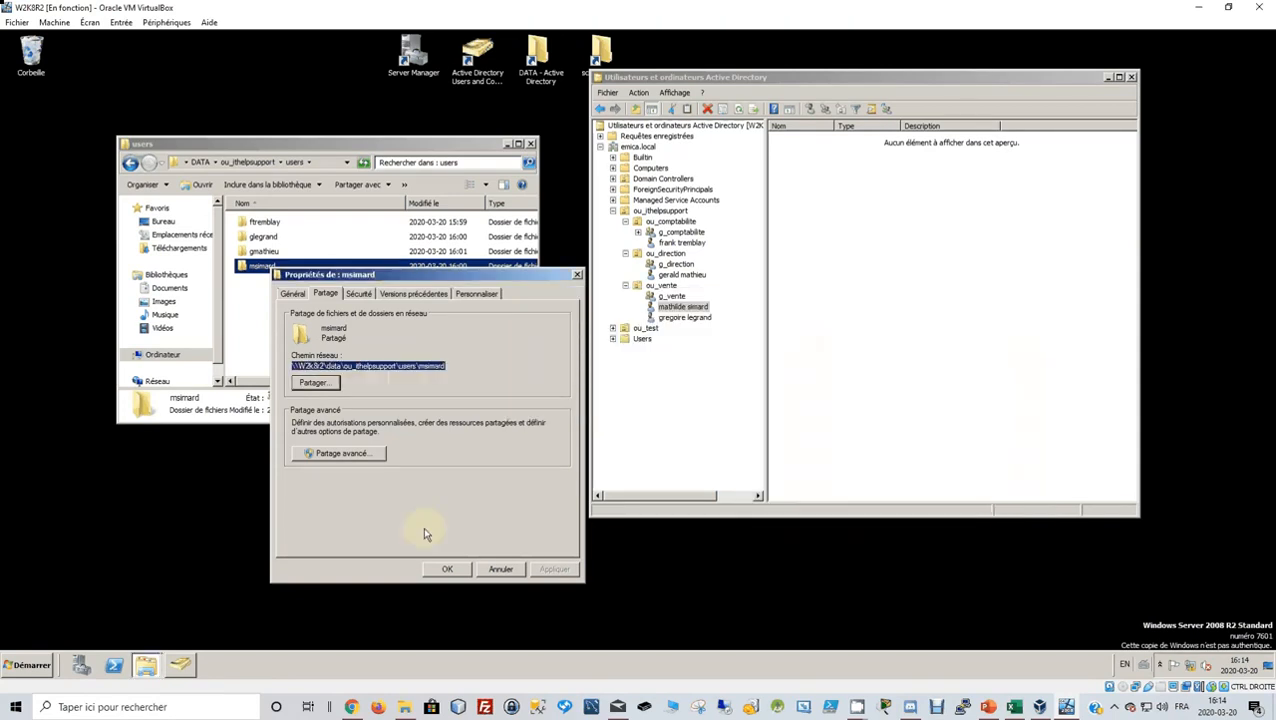
pyautogui.click(313, 382)
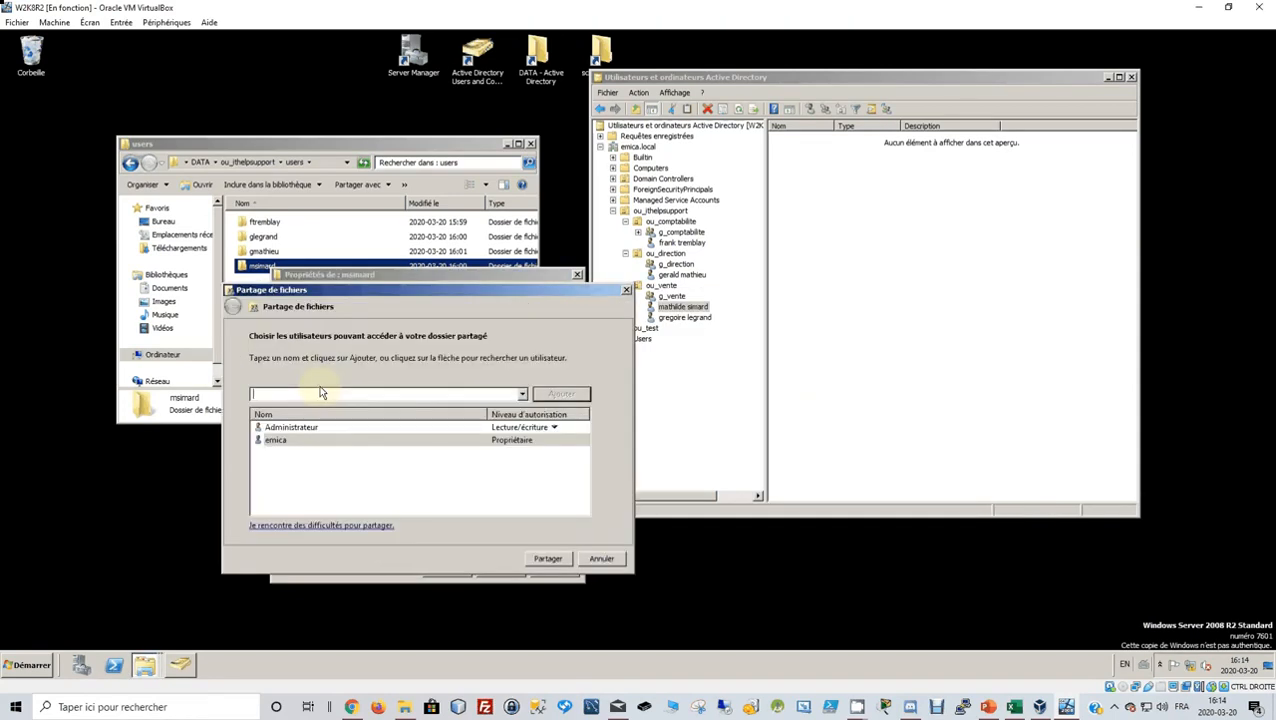
pyautogui.click(601, 558)
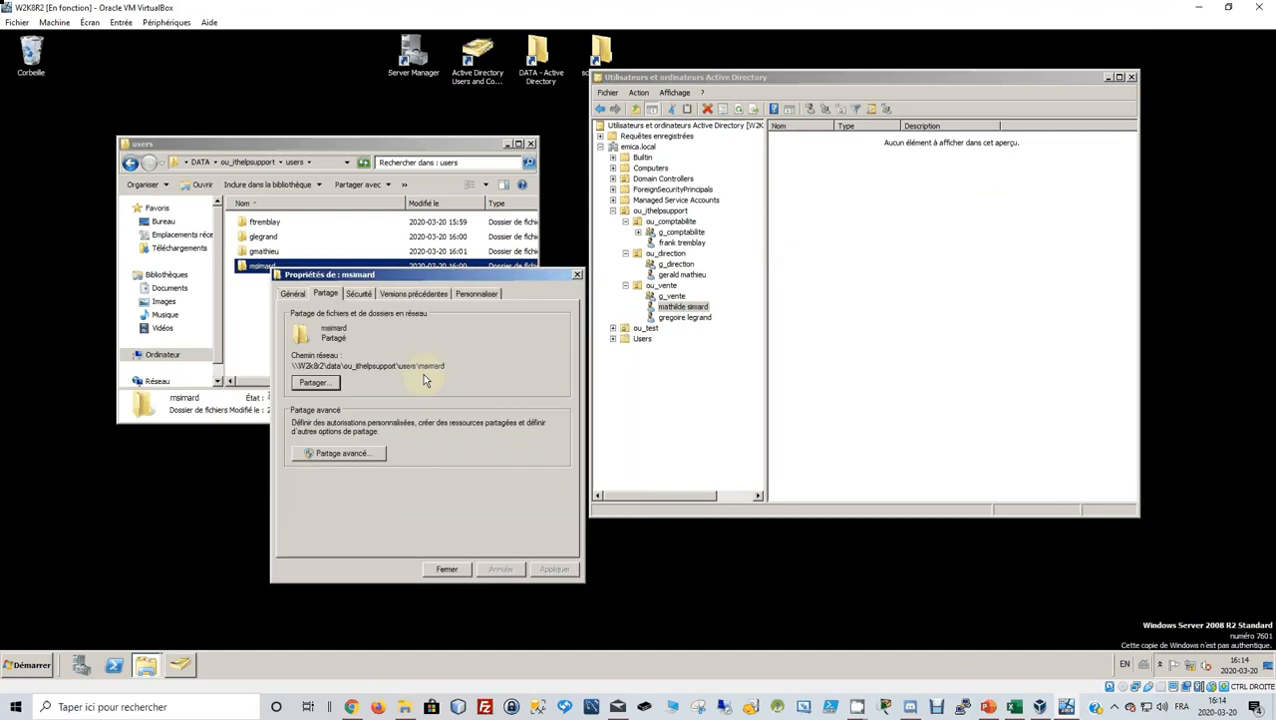
pyautogui.click(359, 294)
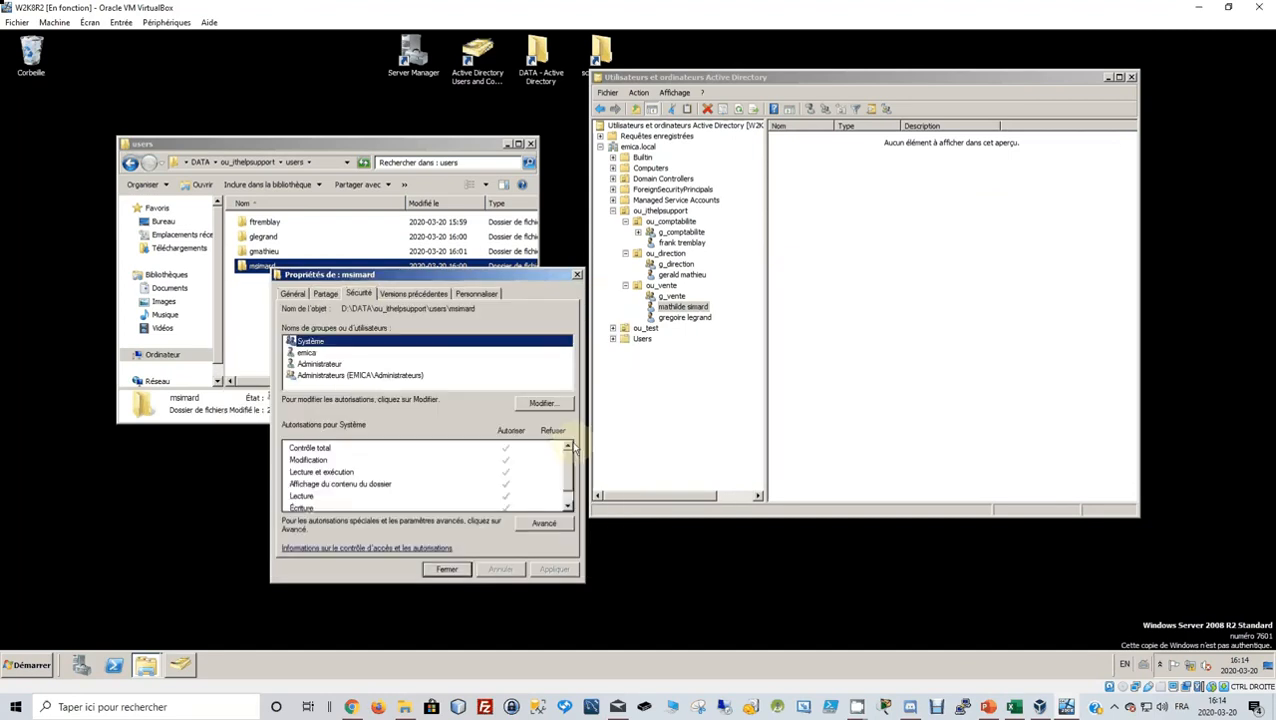
pyautogui.click(547, 523)
pyautogui.click(393, 539)
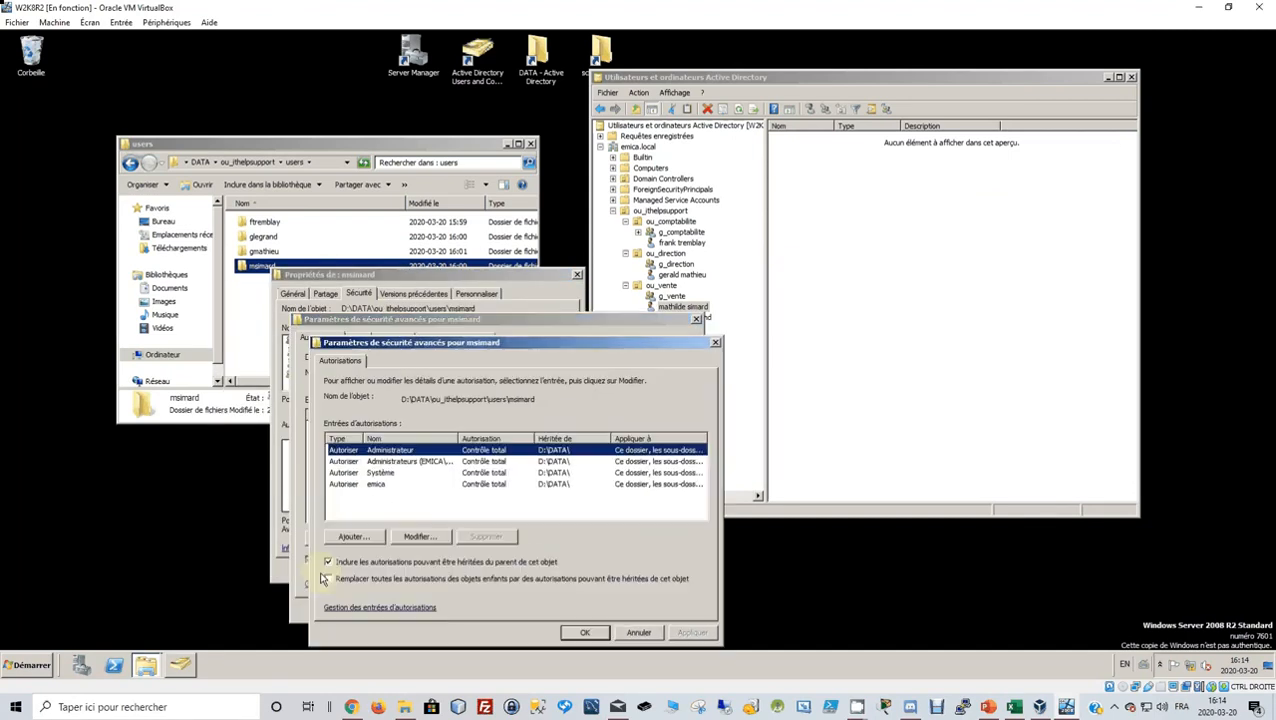
pyautogui.click(329, 562)
pyautogui.click(426, 467)
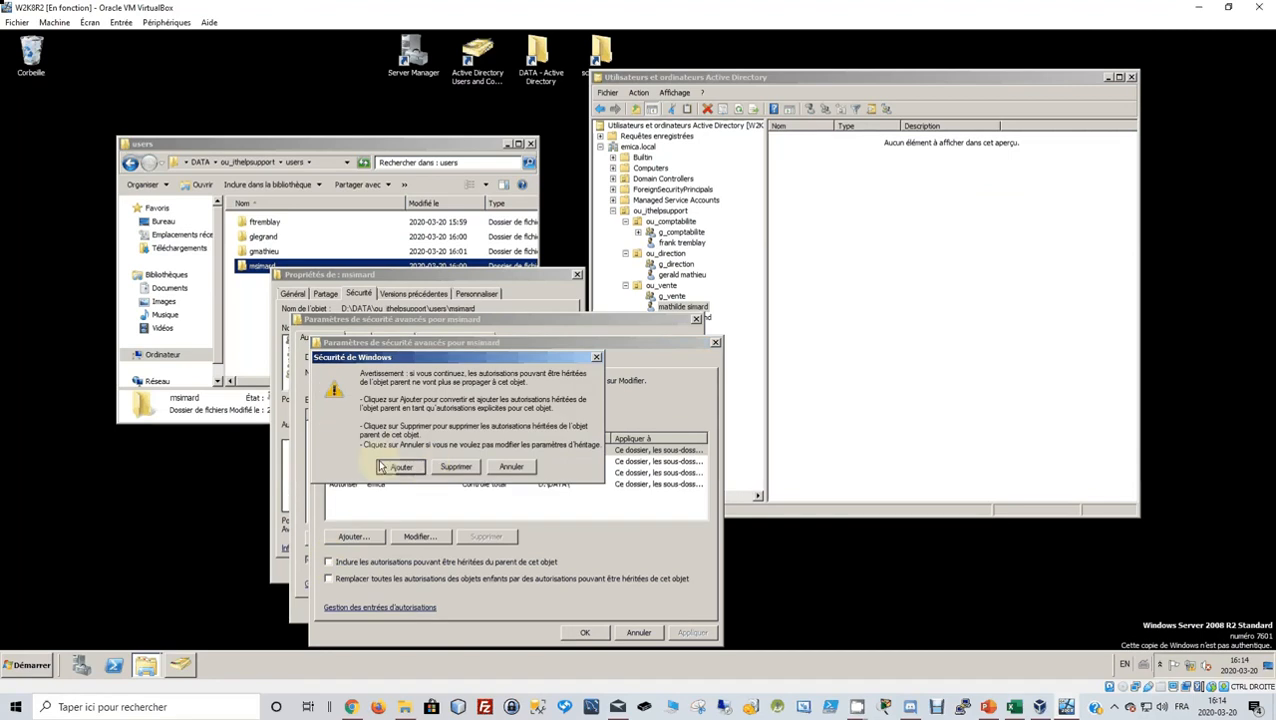
pyautogui.click(691, 628)
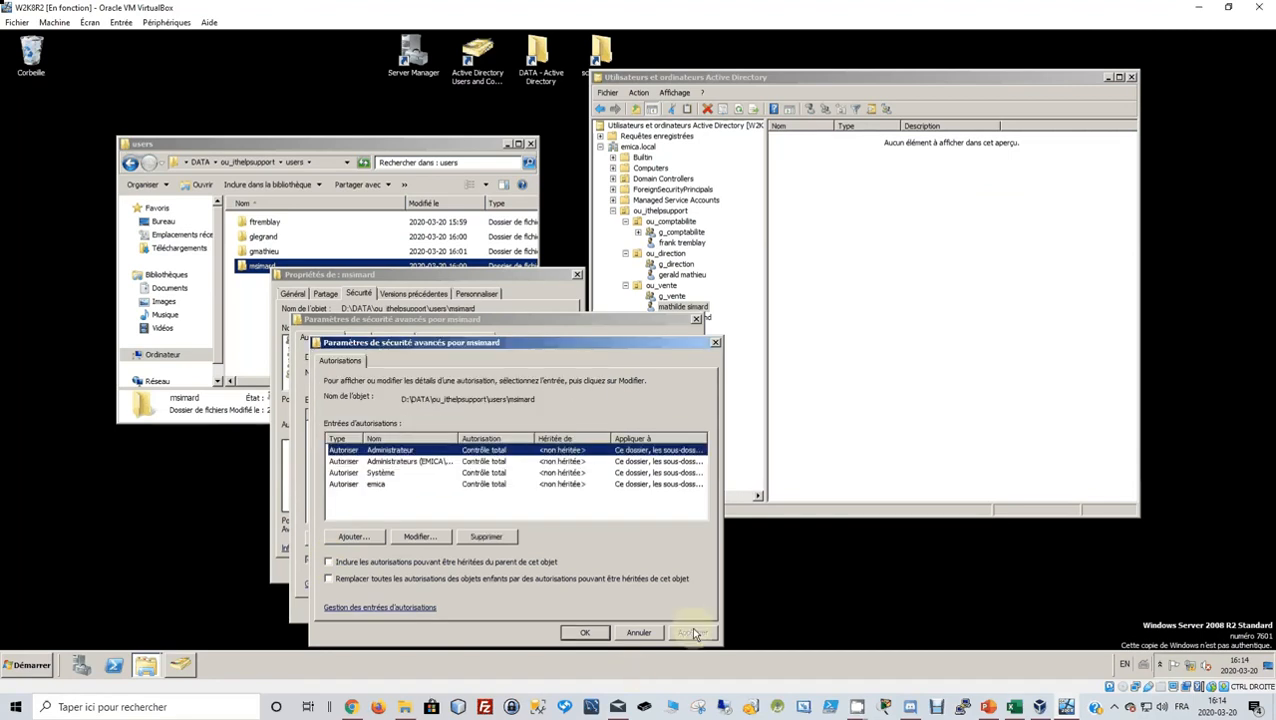
pyautogui.click(585, 636)
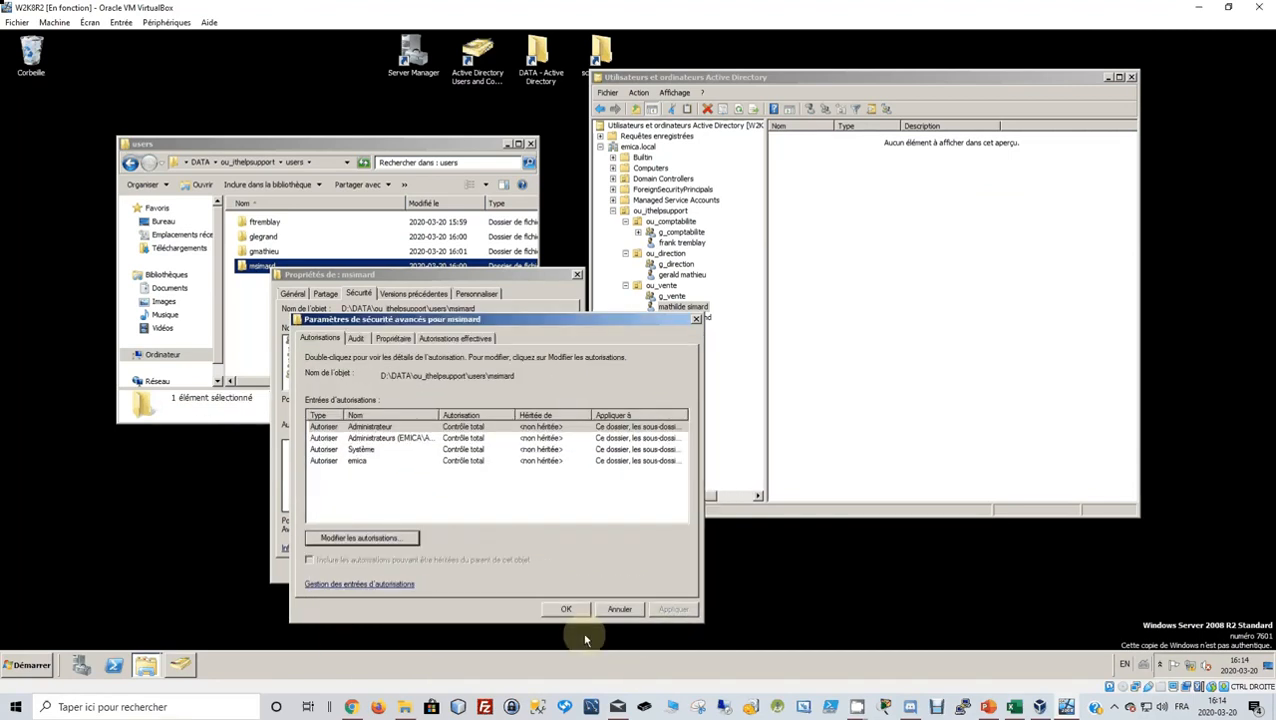
pyautogui.click(567, 606)
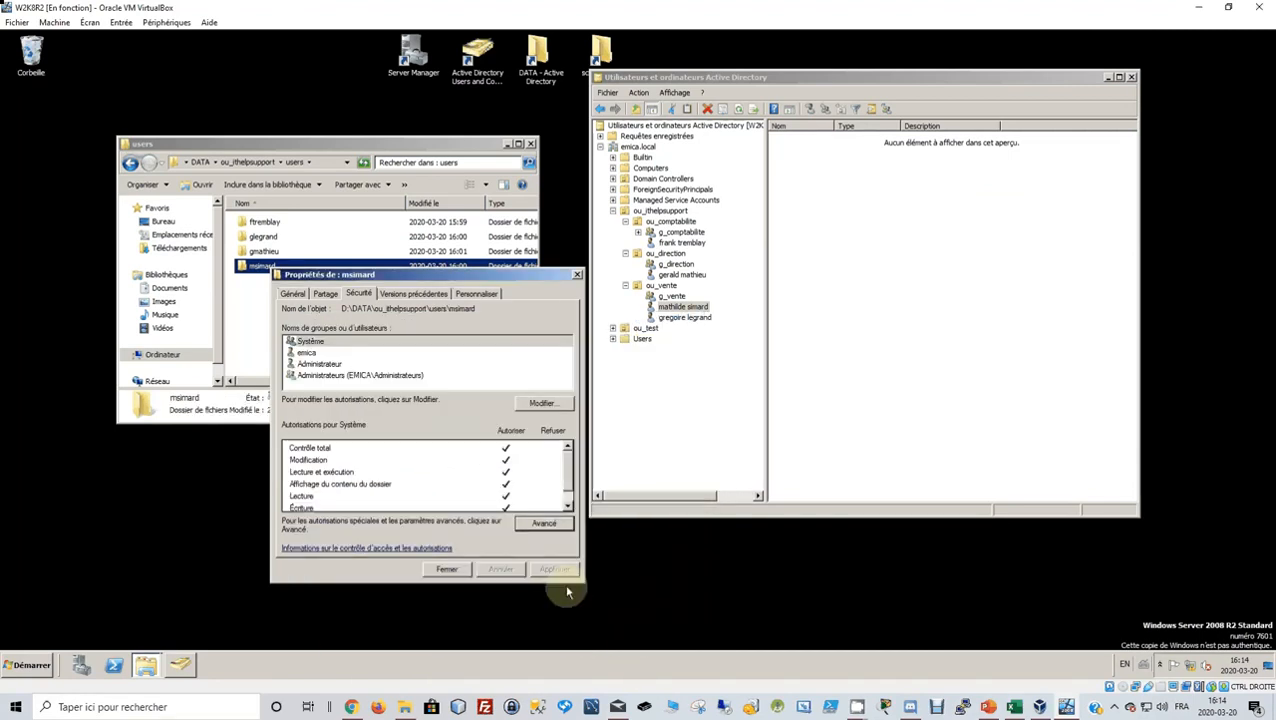
# Add the folder owner's domain account to its permissions and close the properties.
pyautogui.click(541, 402)
pyautogui.click(439, 465)
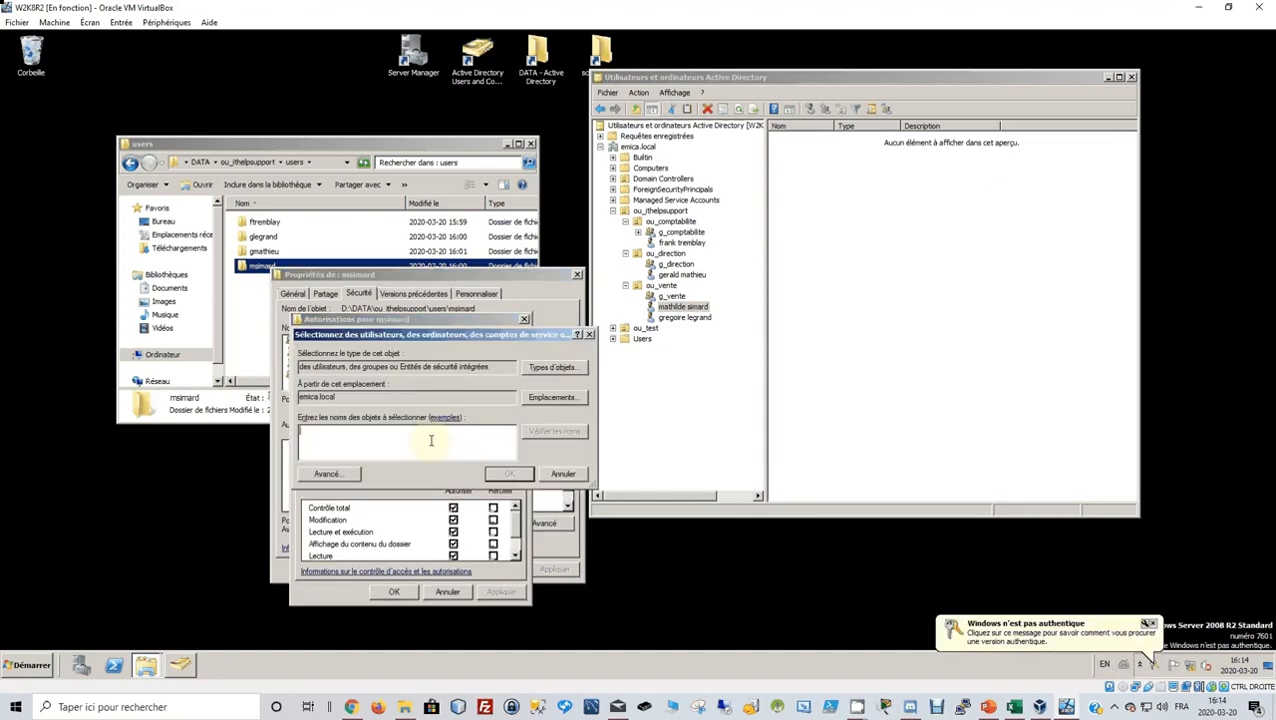
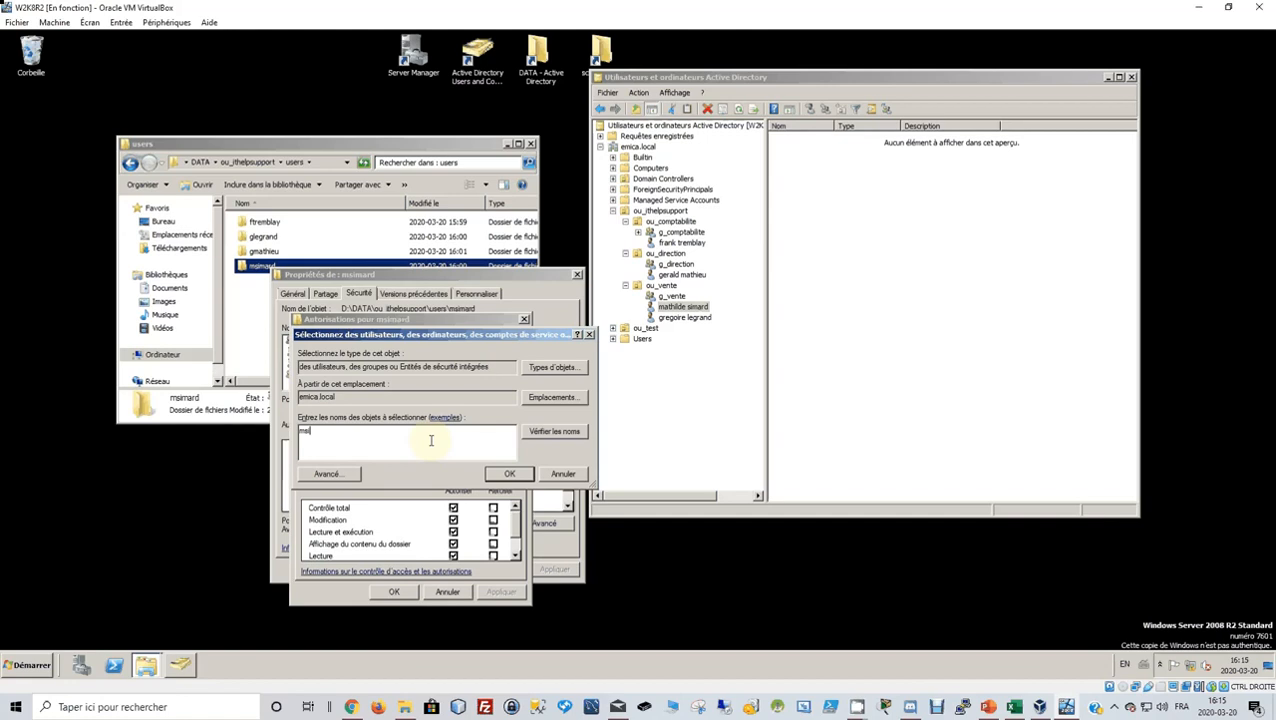
pyautogui.click(554, 431)
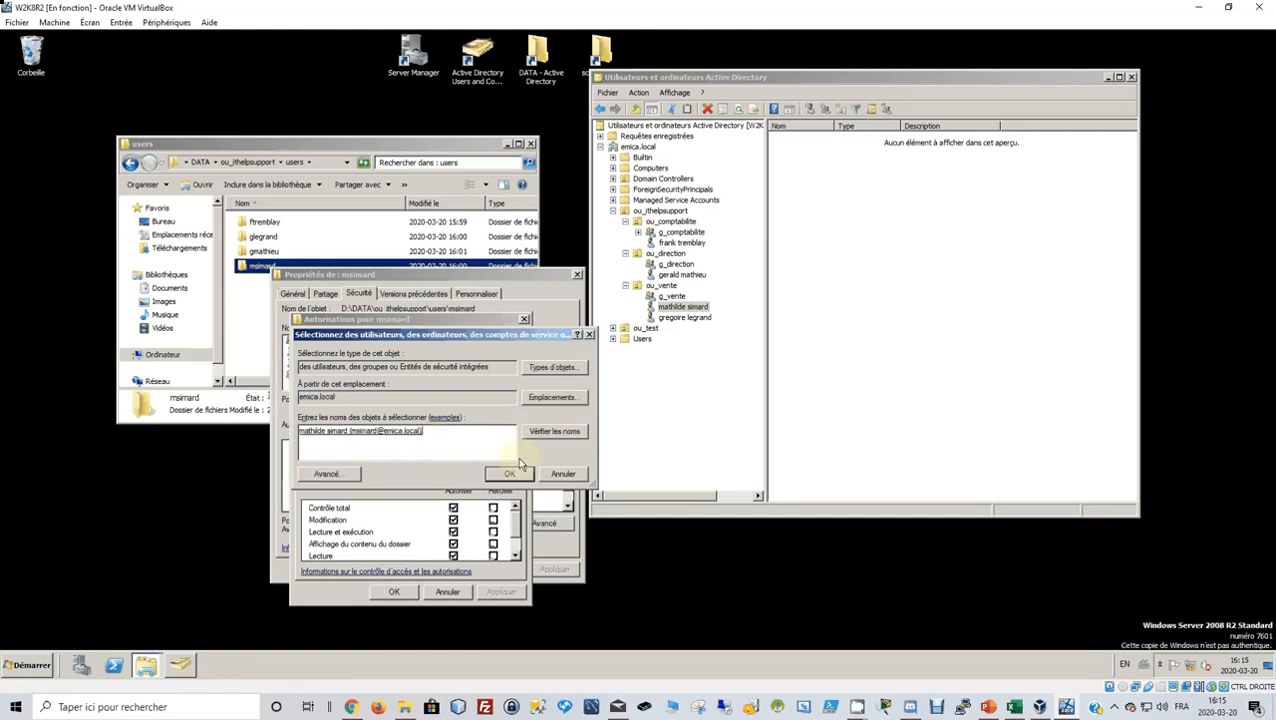
pyautogui.click(510, 473)
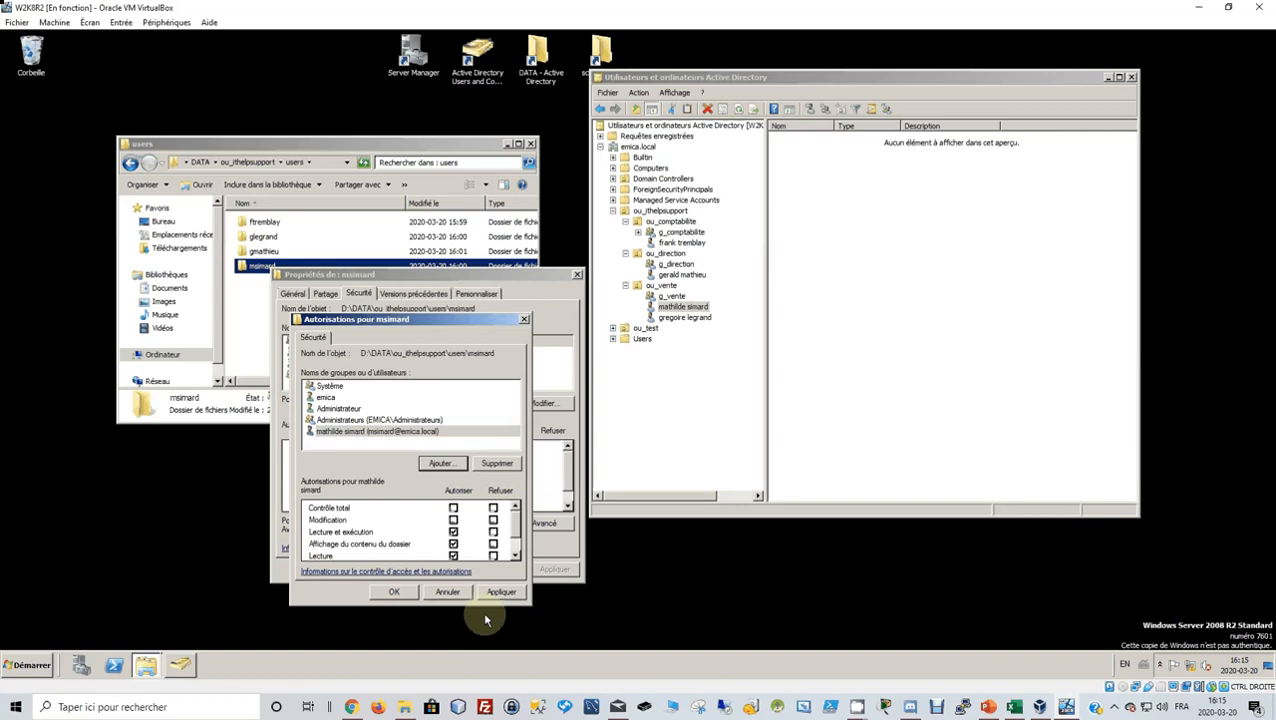
pyautogui.click(398, 592)
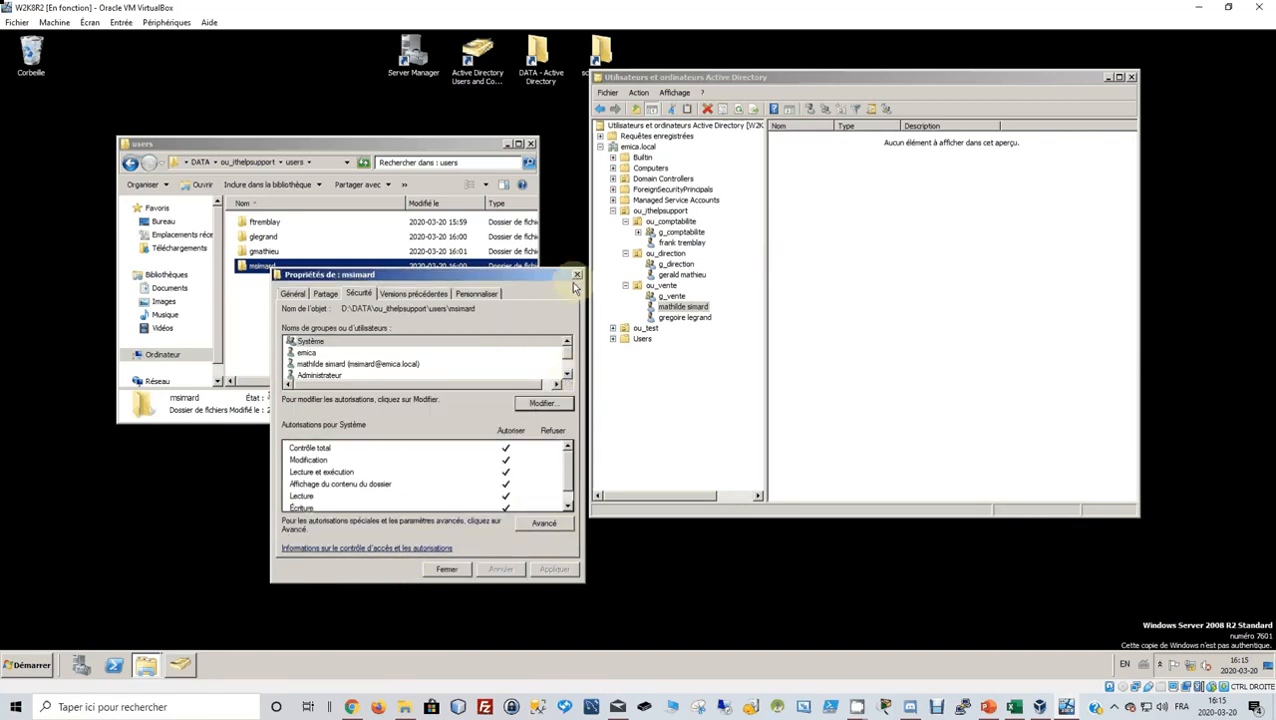
pyautogui.click(445, 569)
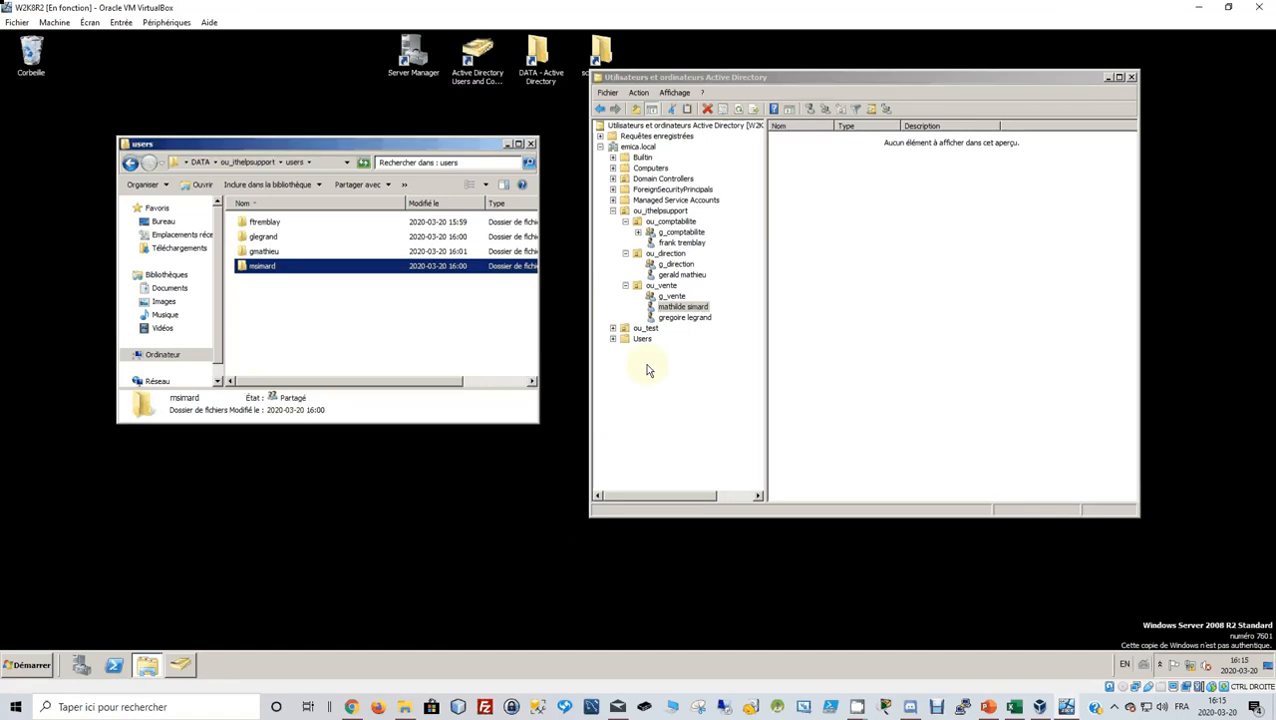
# Open the second ou_vente user's properties and copy the network path of their shared folder under users.
pyautogui.click(680, 318)
pyautogui.rightClick(678, 320)
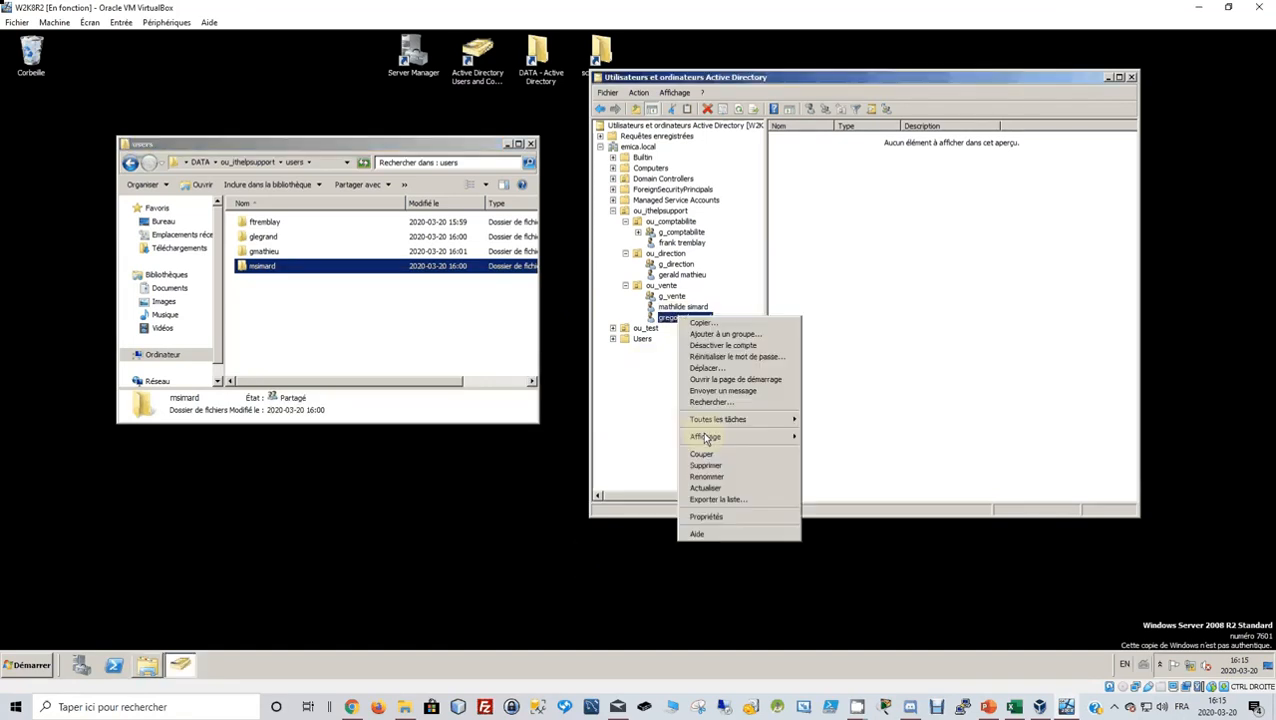
pyautogui.click(722, 517)
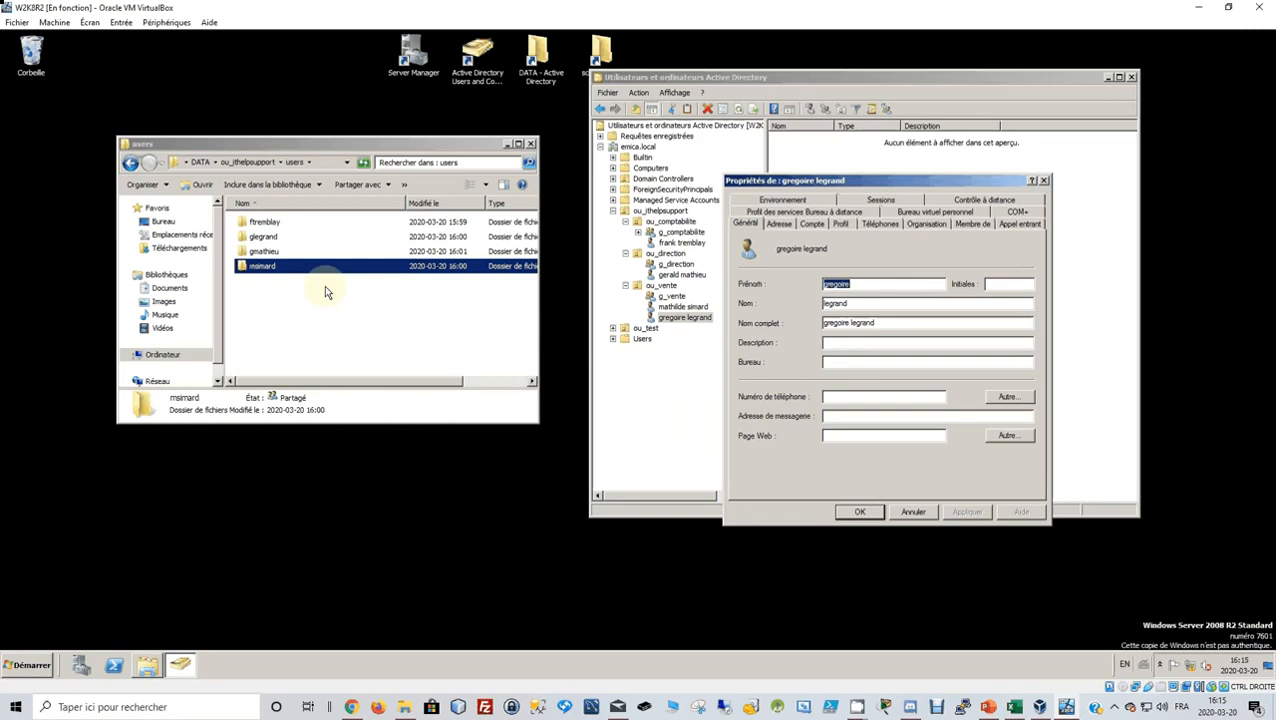
pyautogui.rightClick(285, 237)
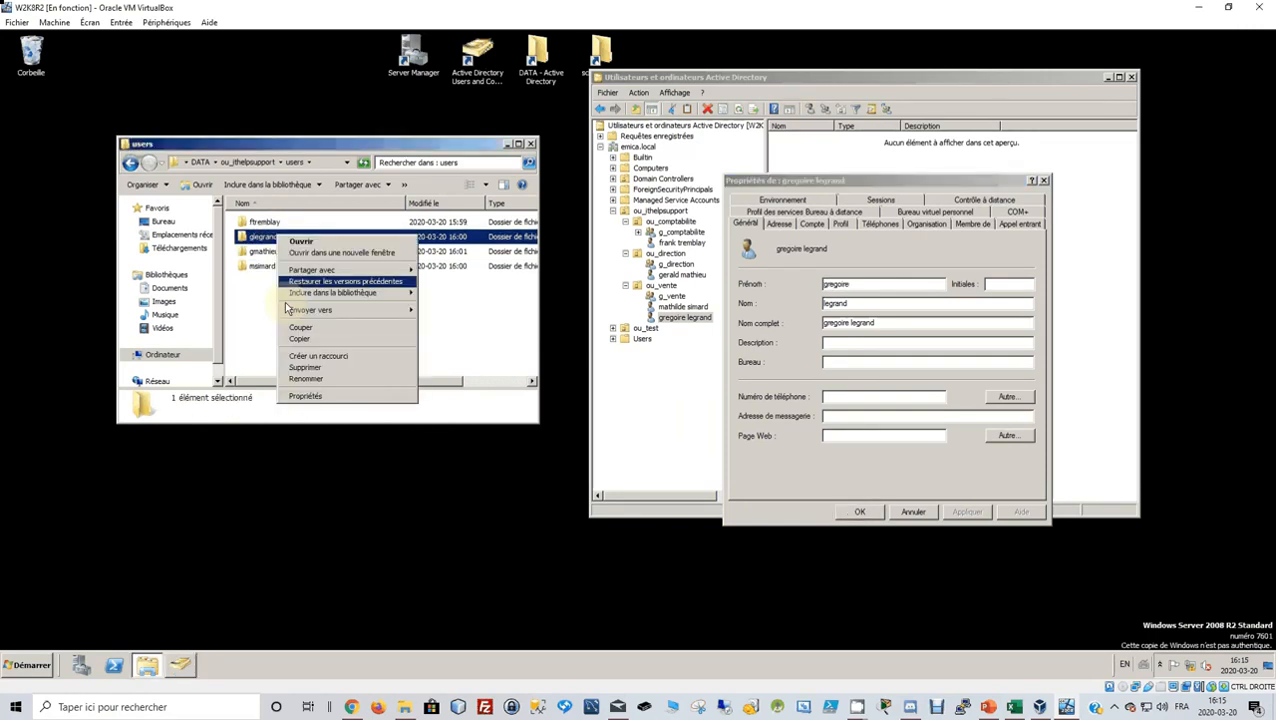
pyautogui.click(330, 397)
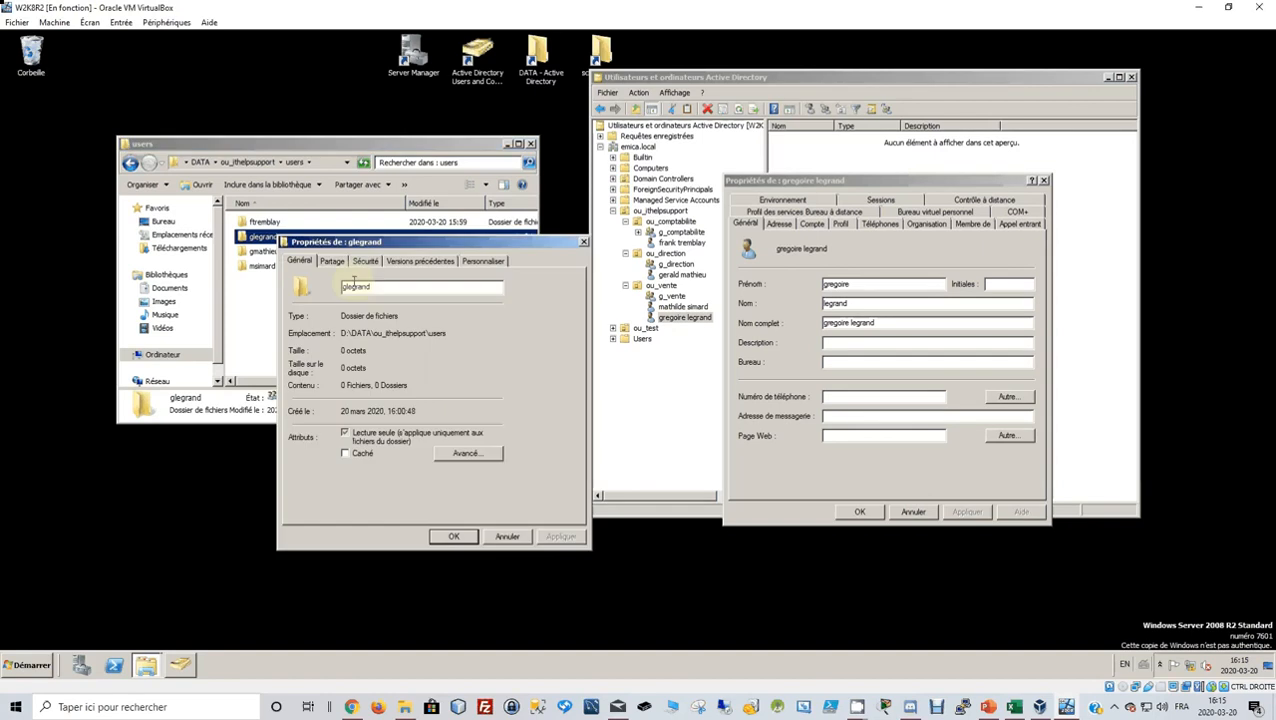
pyautogui.click(330, 263)
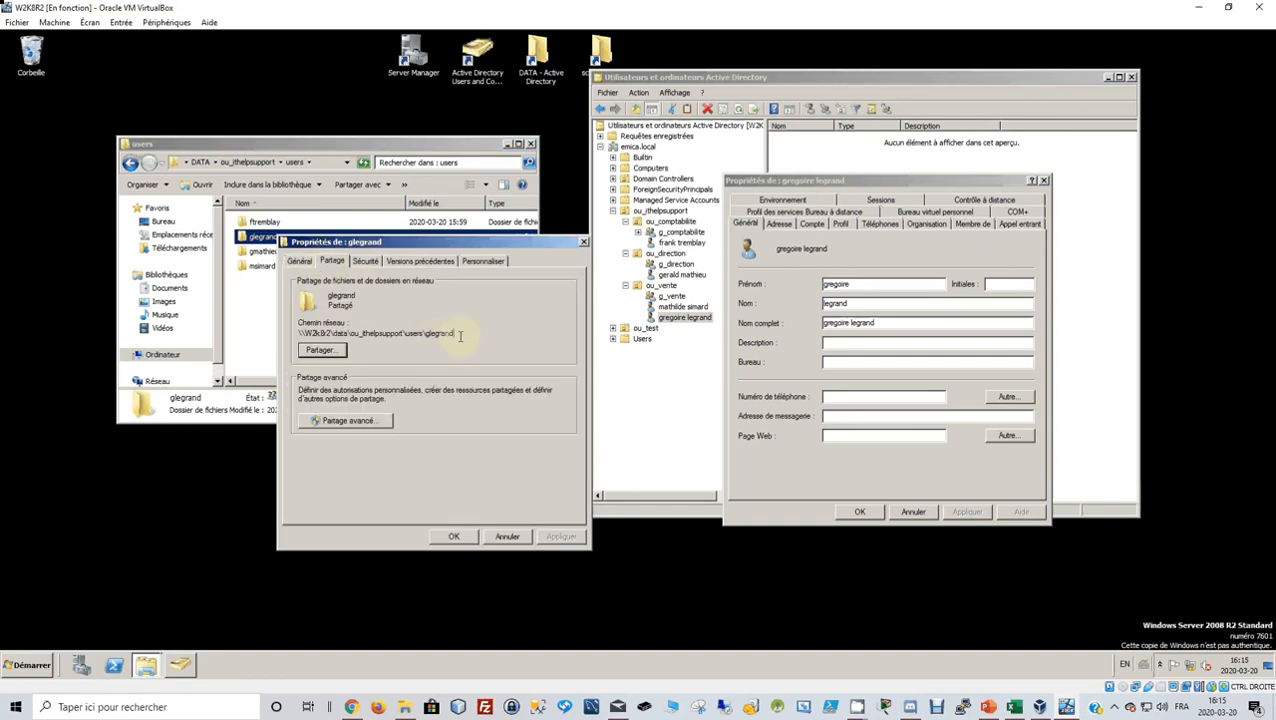
pyautogui.moveTo(456, 334); pyautogui.dragTo(219, 341)
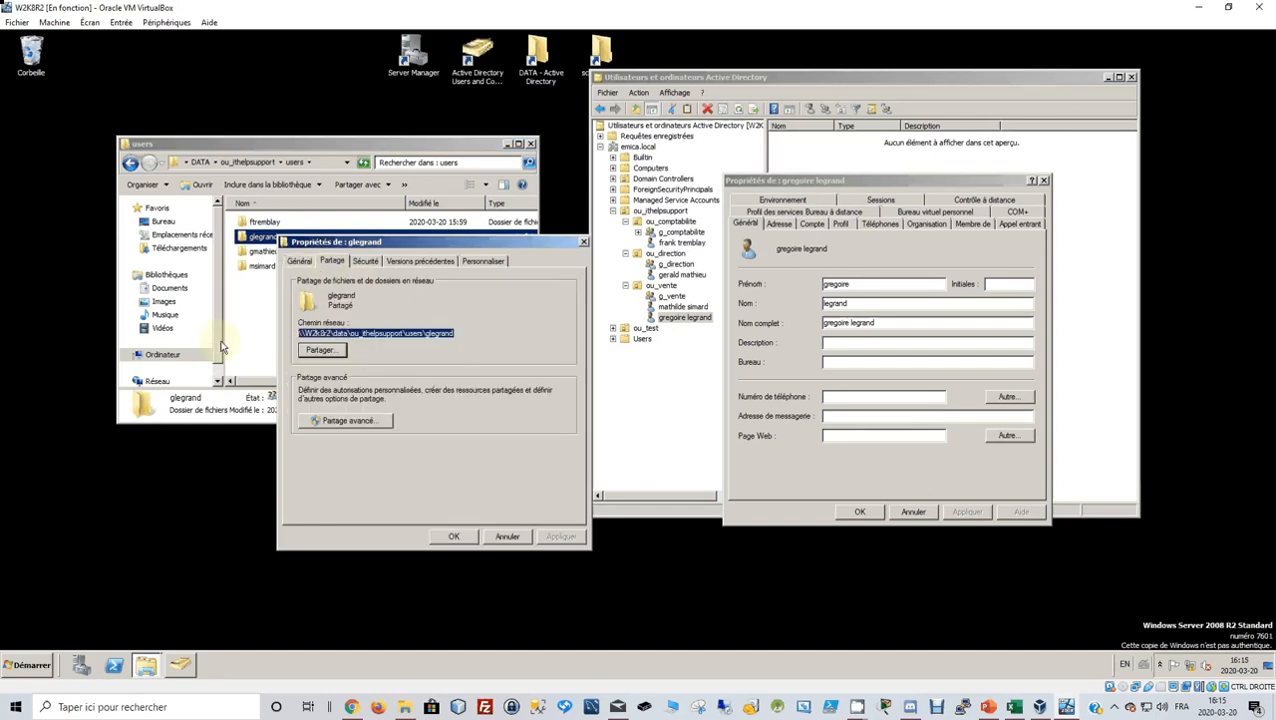
# Map the user's home folder to drive U: with the pasted share path, declining full control.
pyautogui.click(837, 226)
pyautogui.click(763, 343)
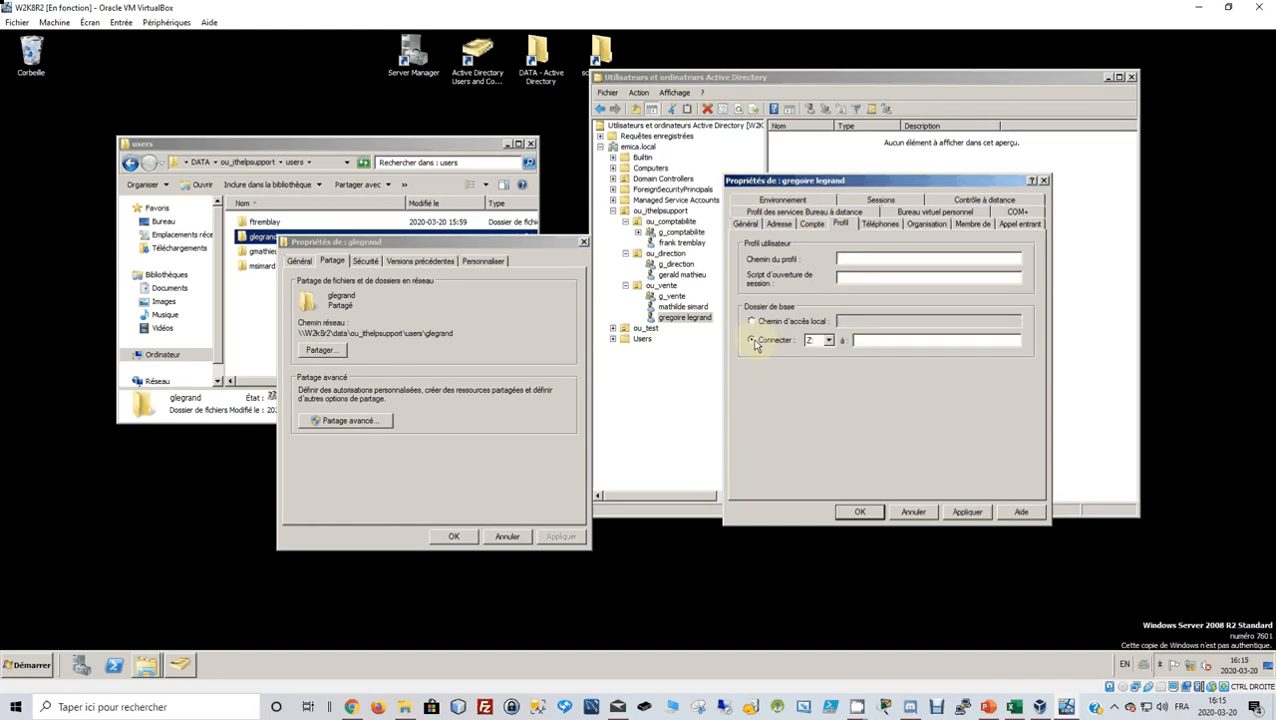
pyautogui.click(828, 341)
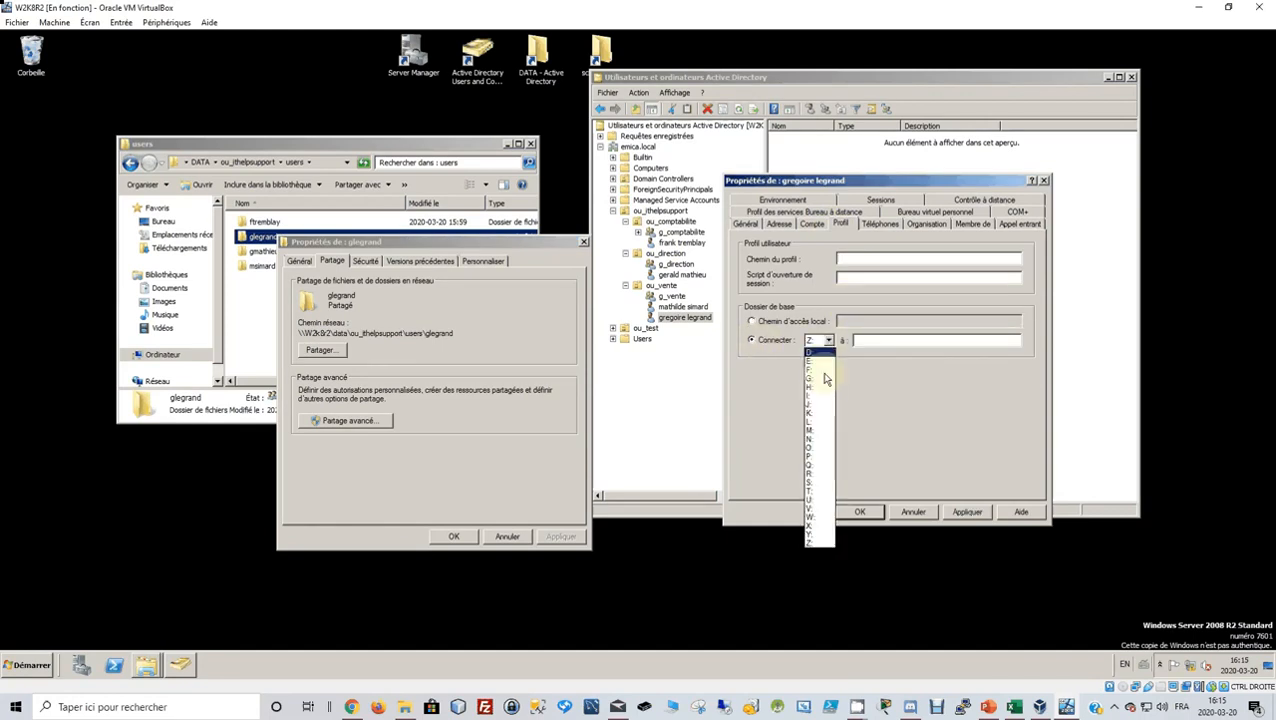
pyautogui.click(819, 503)
pyautogui.click(887, 342)
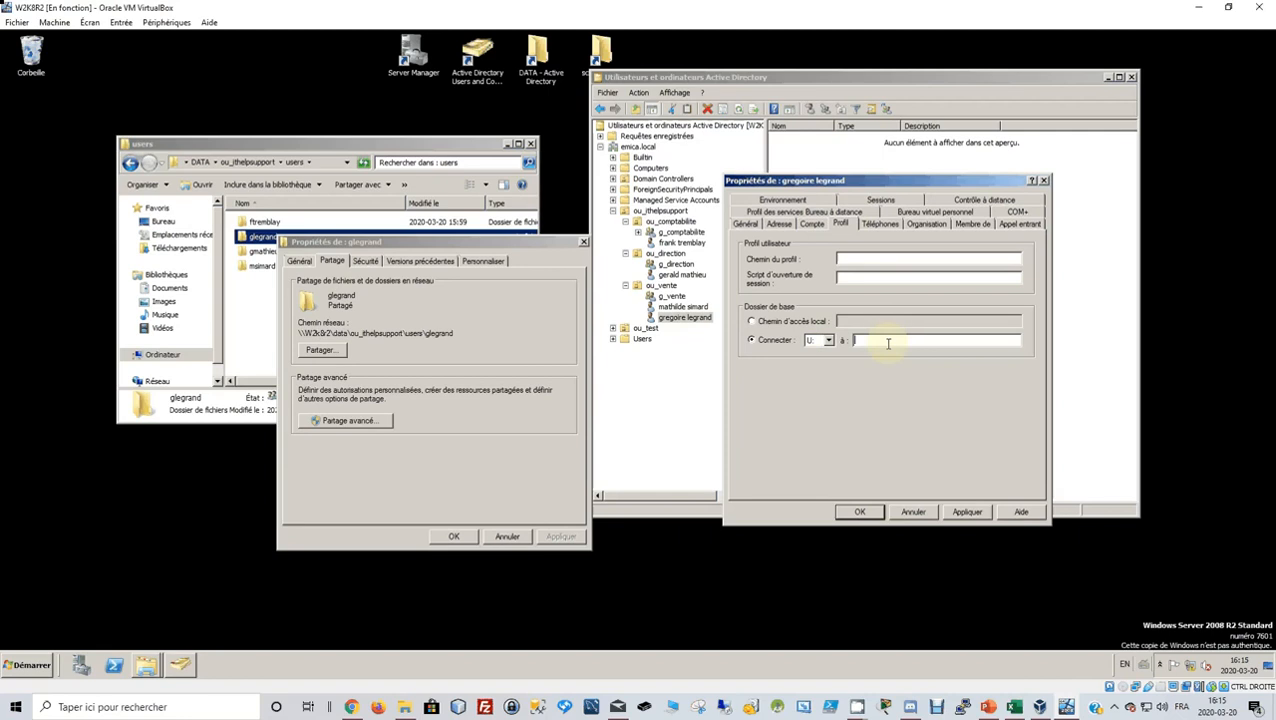
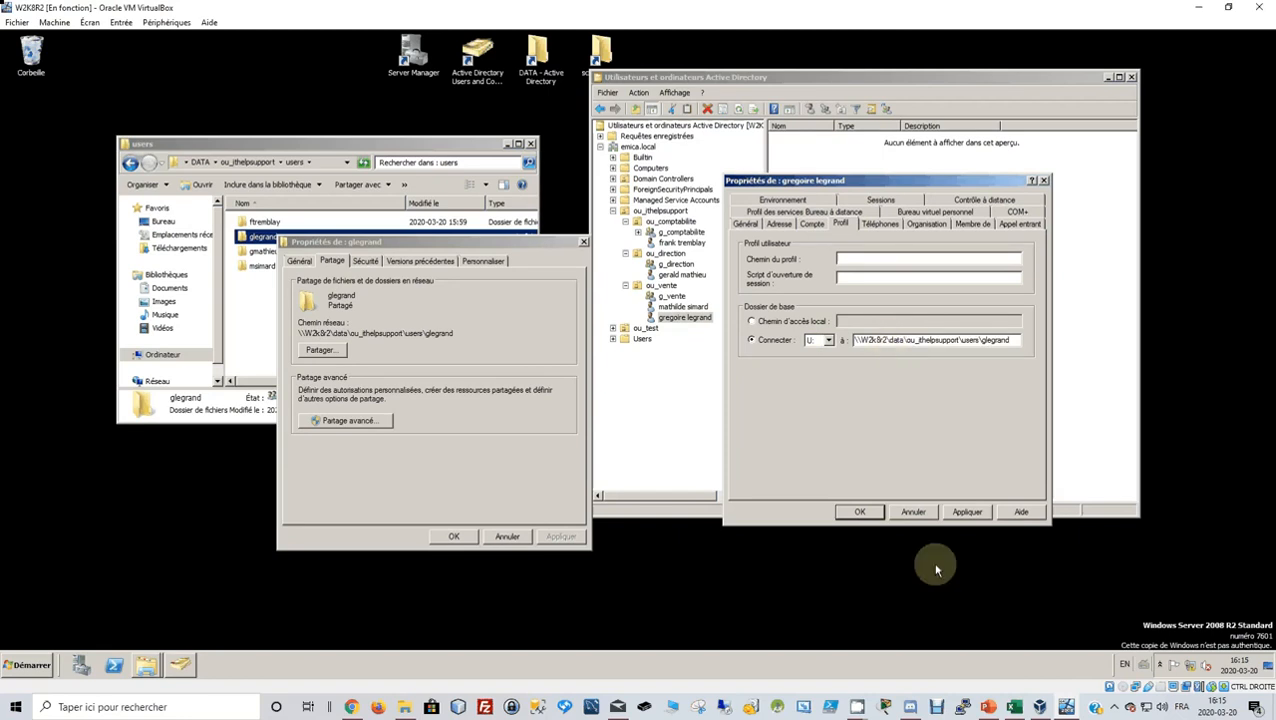
pyautogui.click(962, 513)
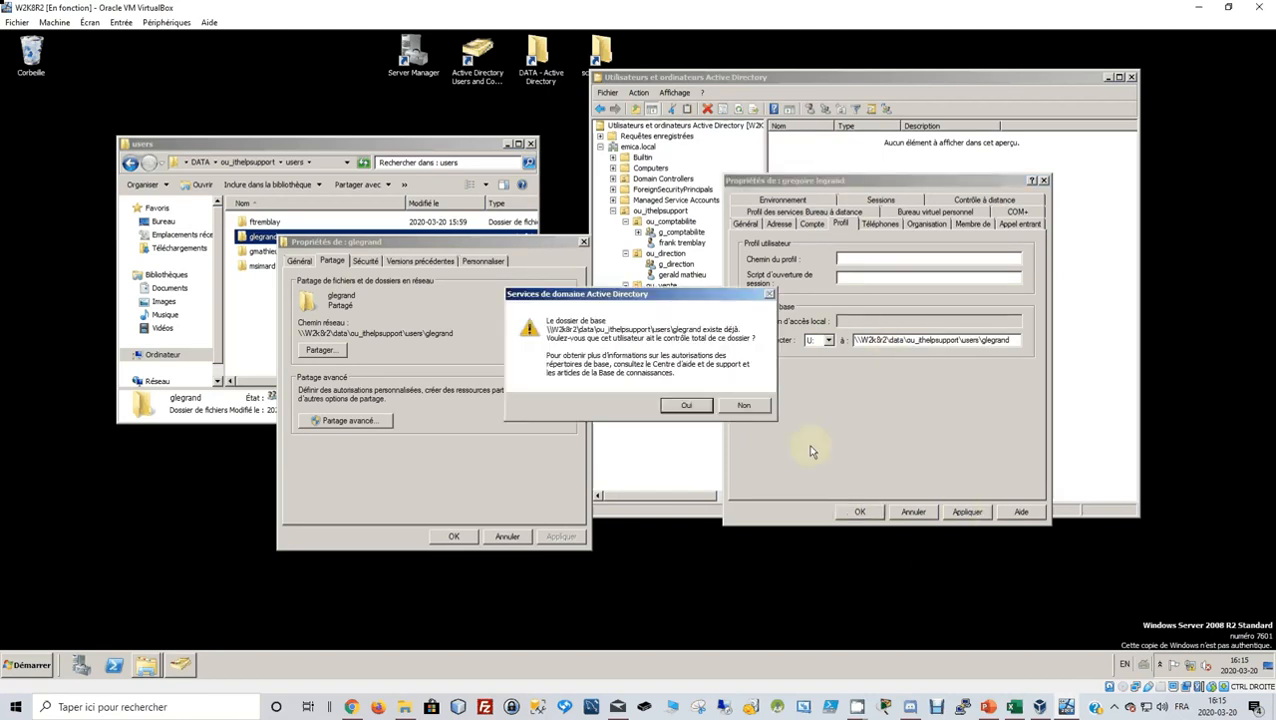
pyautogui.click(744, 405)
pyautogui.click(866, 513)
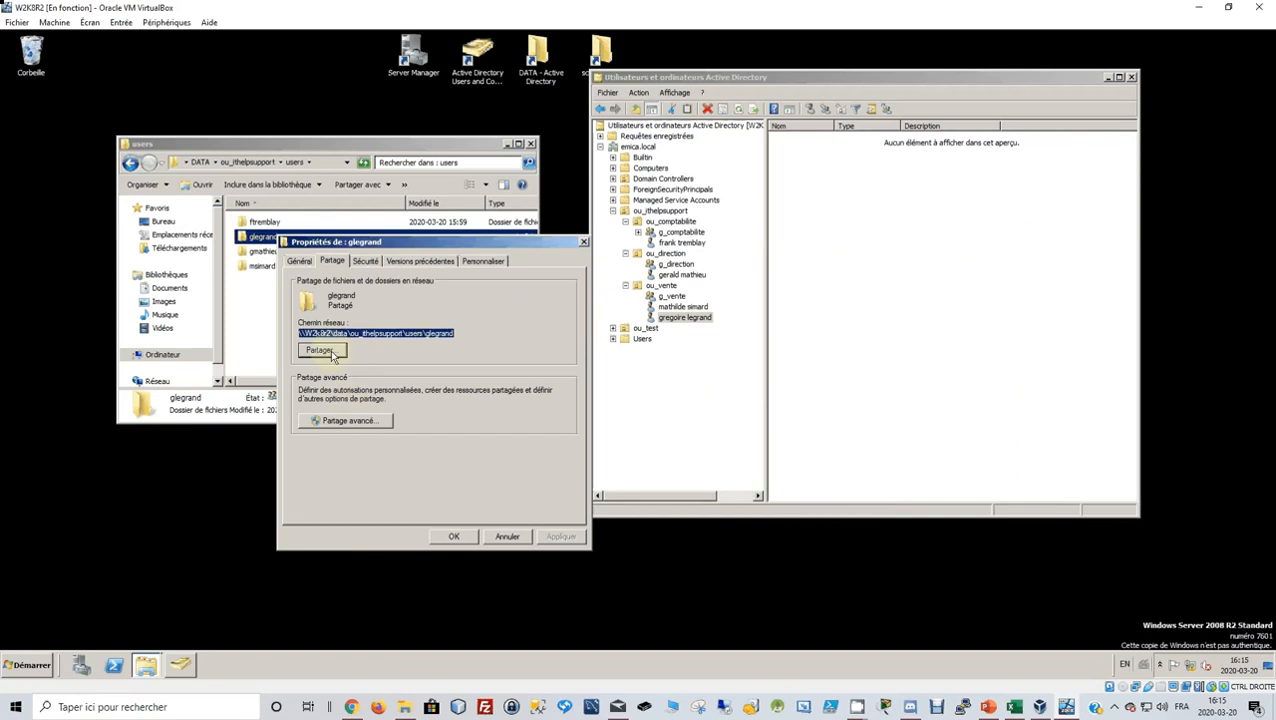
# Disable permission inheritance on the home folder, keeping the inherited entries as explicit permissions.
pyautogui.click(363, 261)
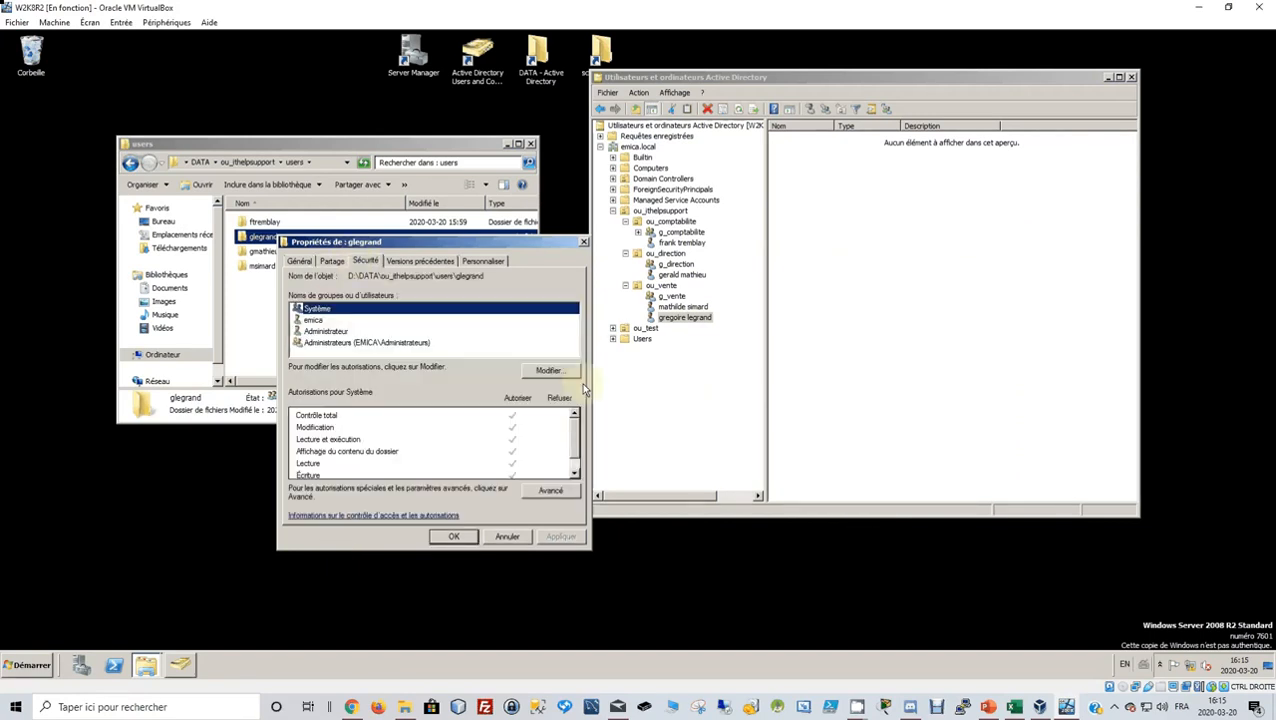
pyautogui.click(552, 490)
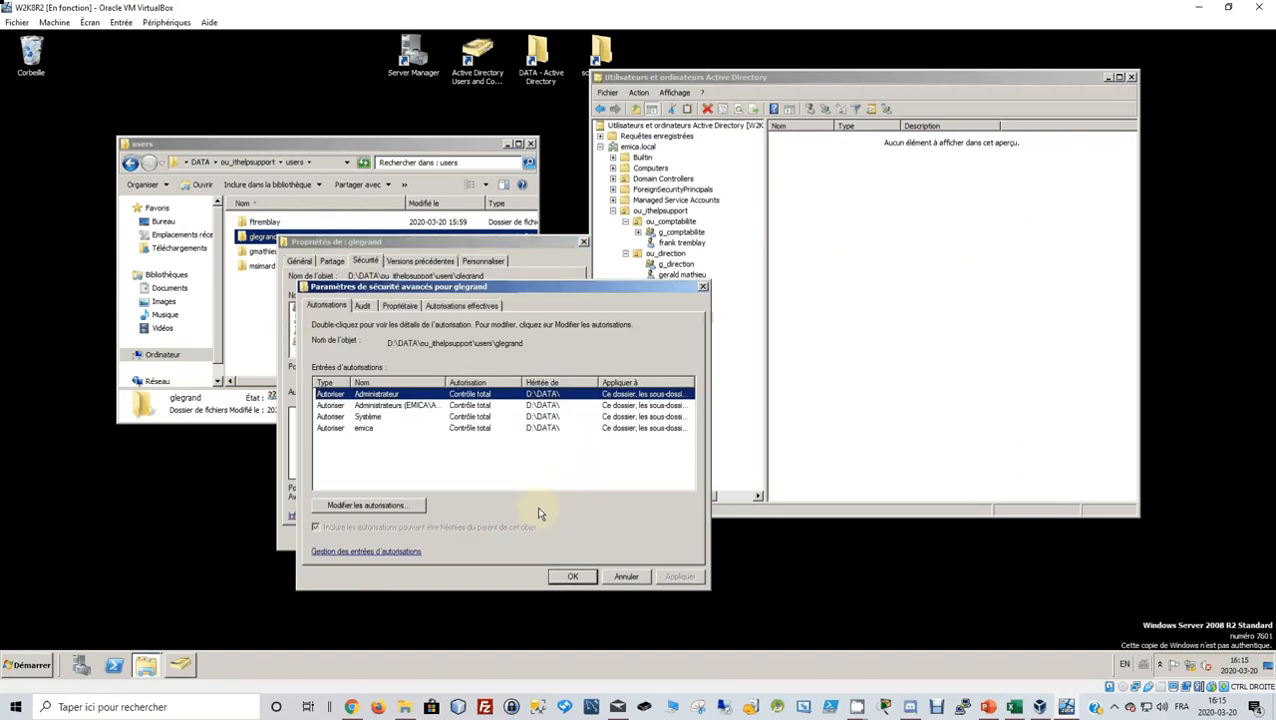
pyautogui.click(370, 510)
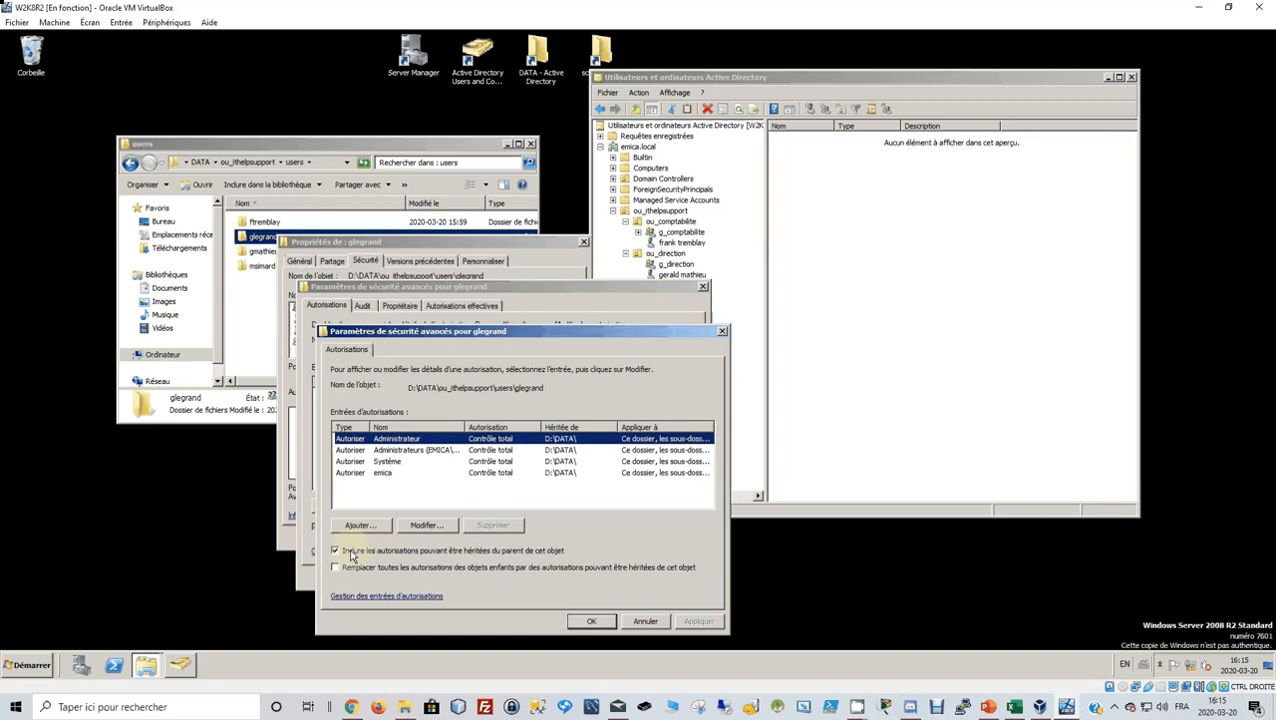
pyautogui.click(350, 556)
pyautogui.click(405, 456)
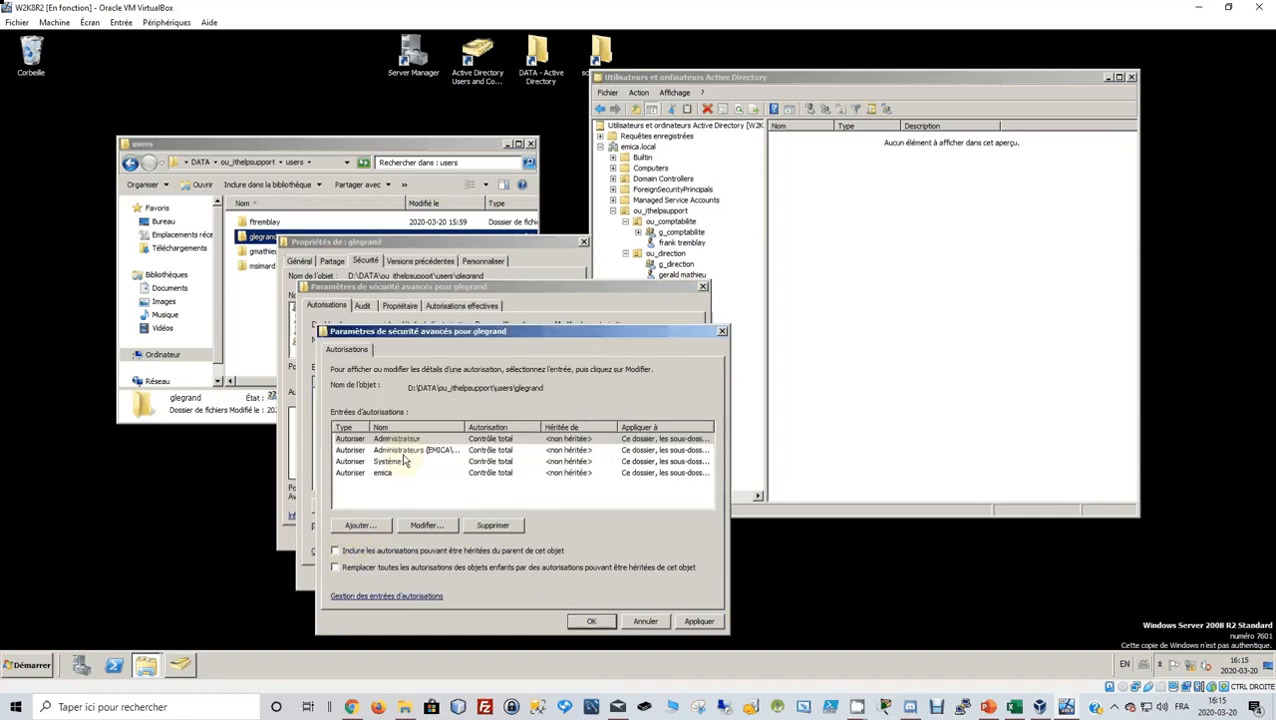
pyautogui.click(684, 622)
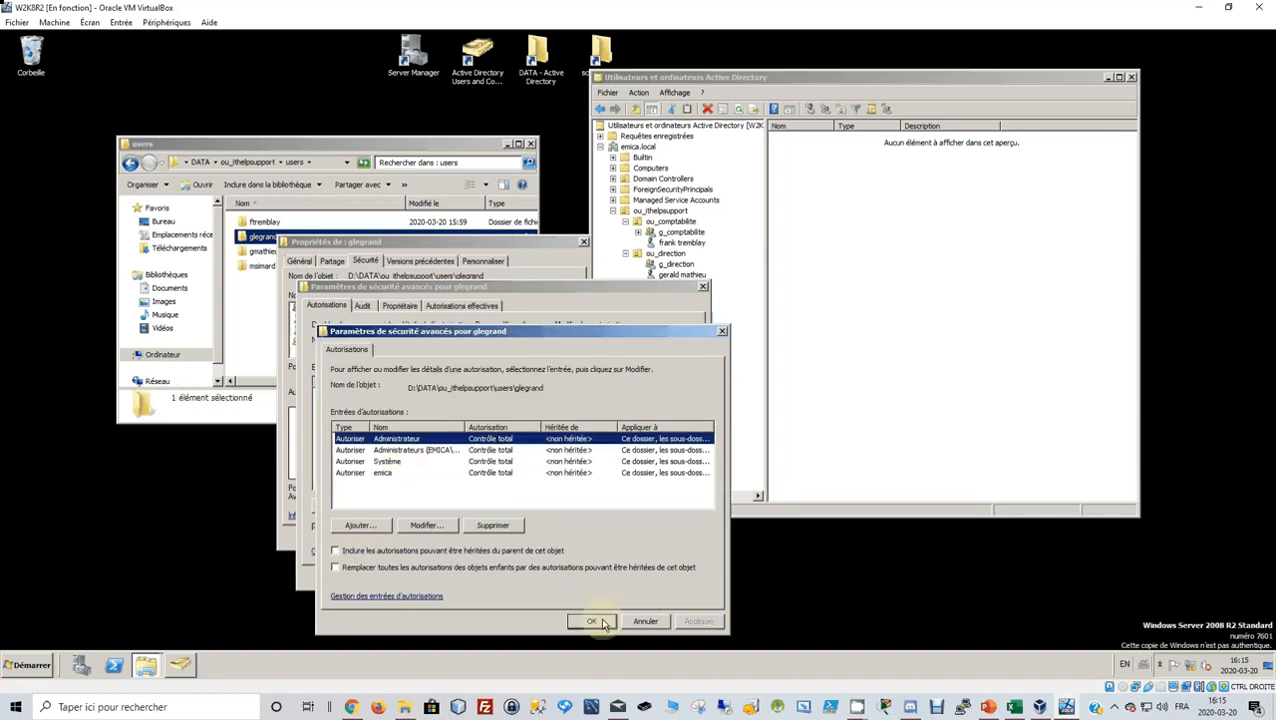
pyautogui.click(592, 622)
pyautogui.click(573, 577)
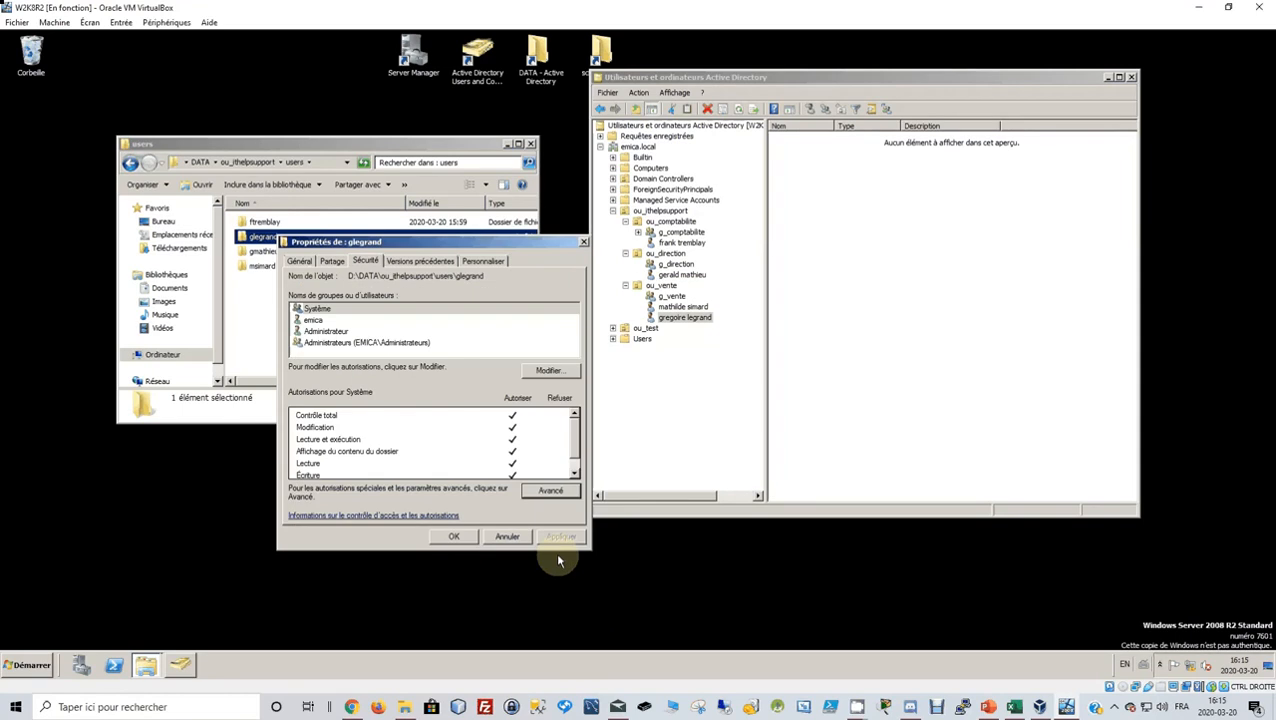
# Add the folder owner's domain account with Modify allowed and close the folder properties.
pyautogui.click(545, 371)
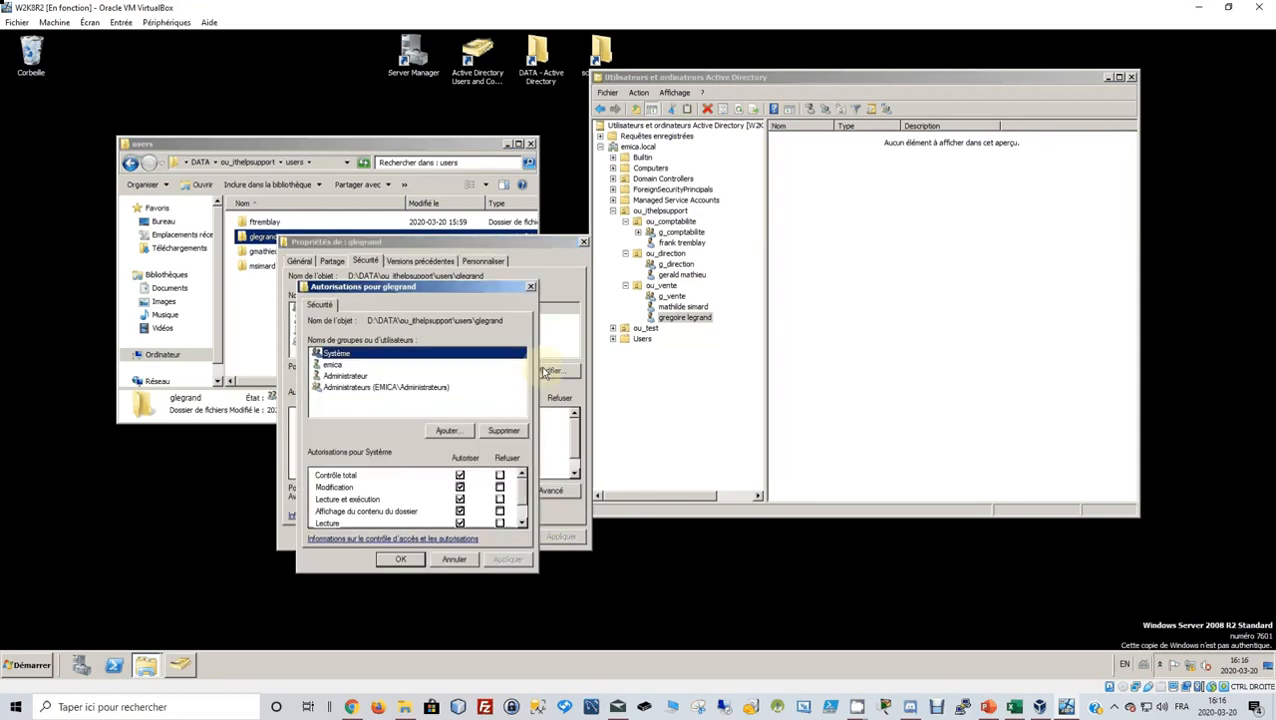
pyautogui.click(447, 431)
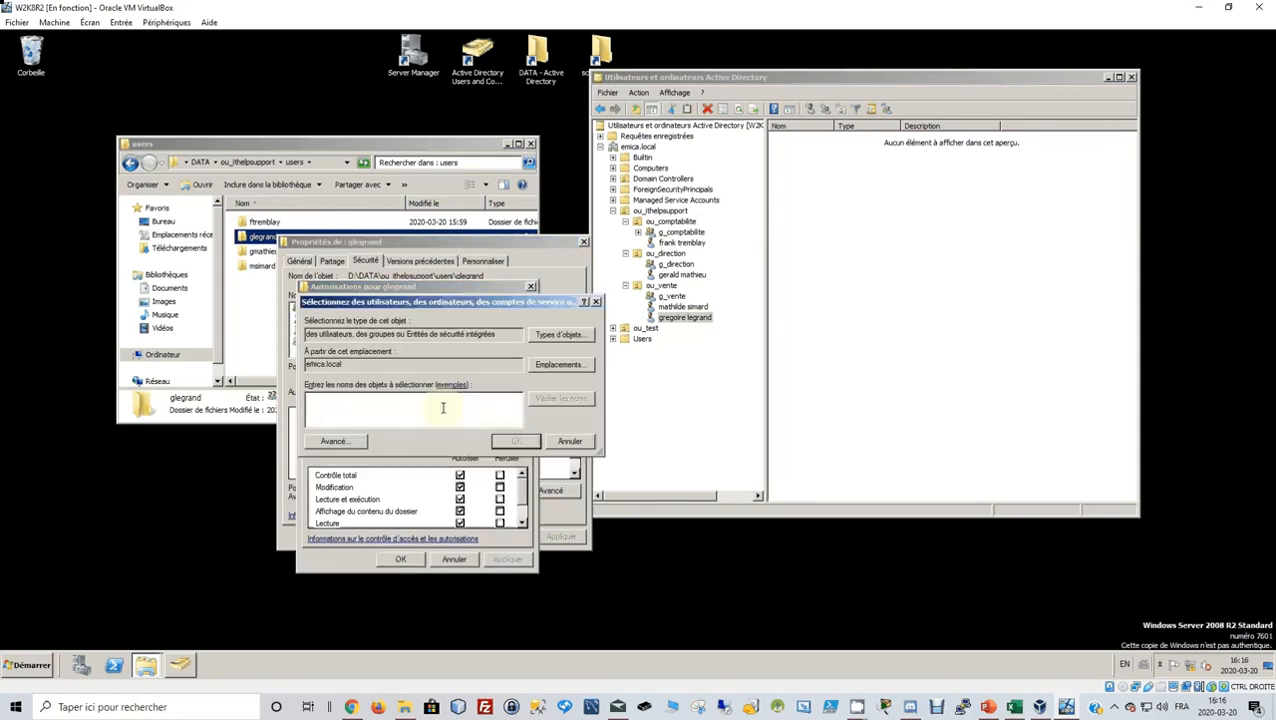
pyautogui.click(541, 401)
pyautogui.click(516, 441)
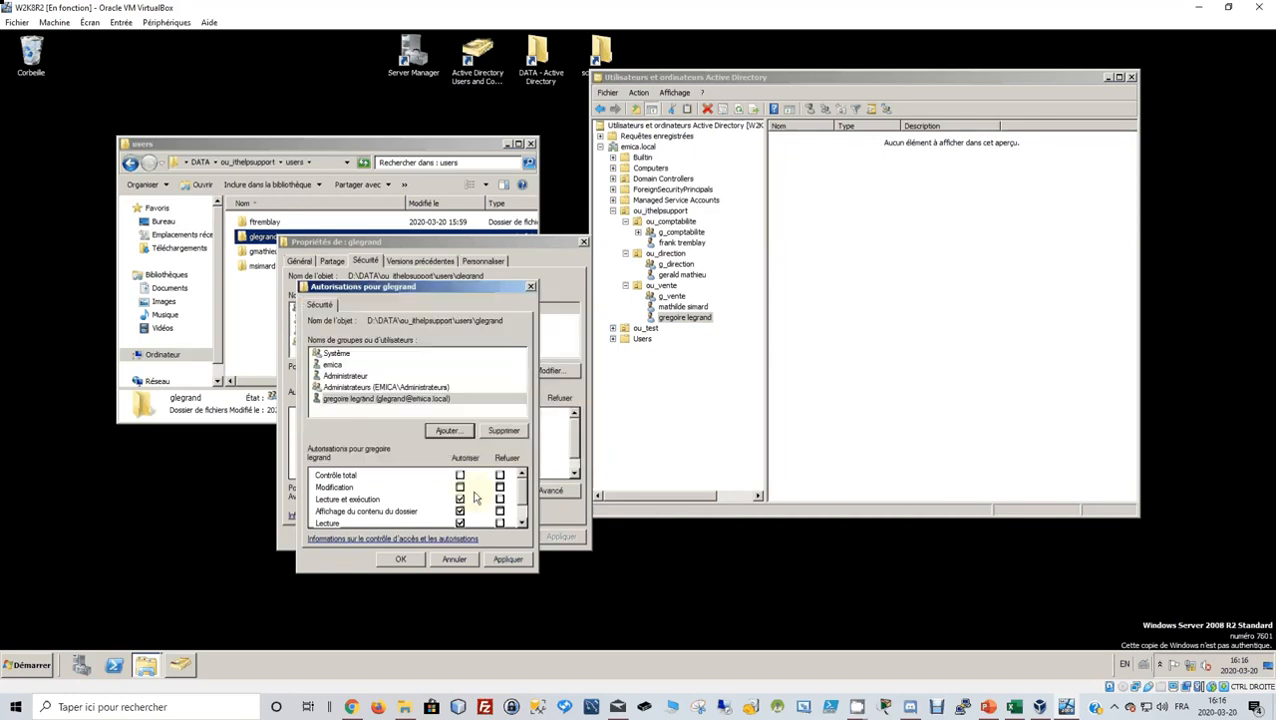
pyautogui.click(460, 487)
pyautogui.click(504, 561)
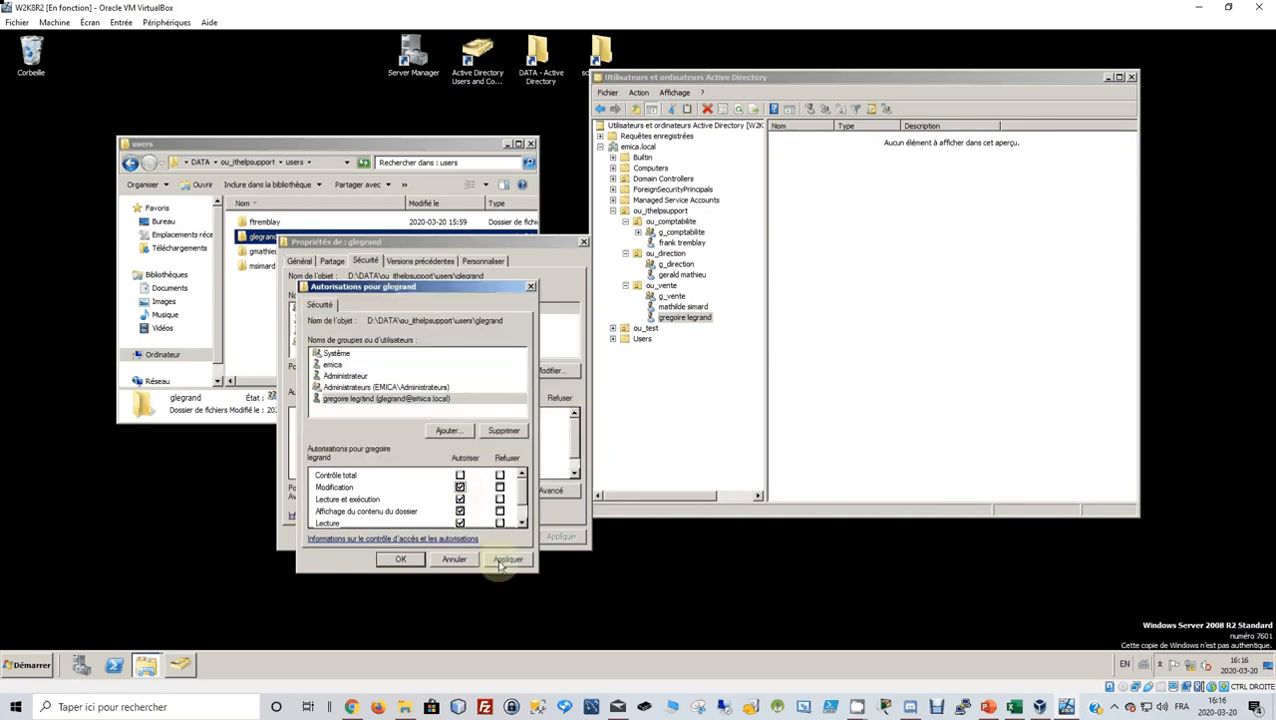
pyautogui.click(406, 560)
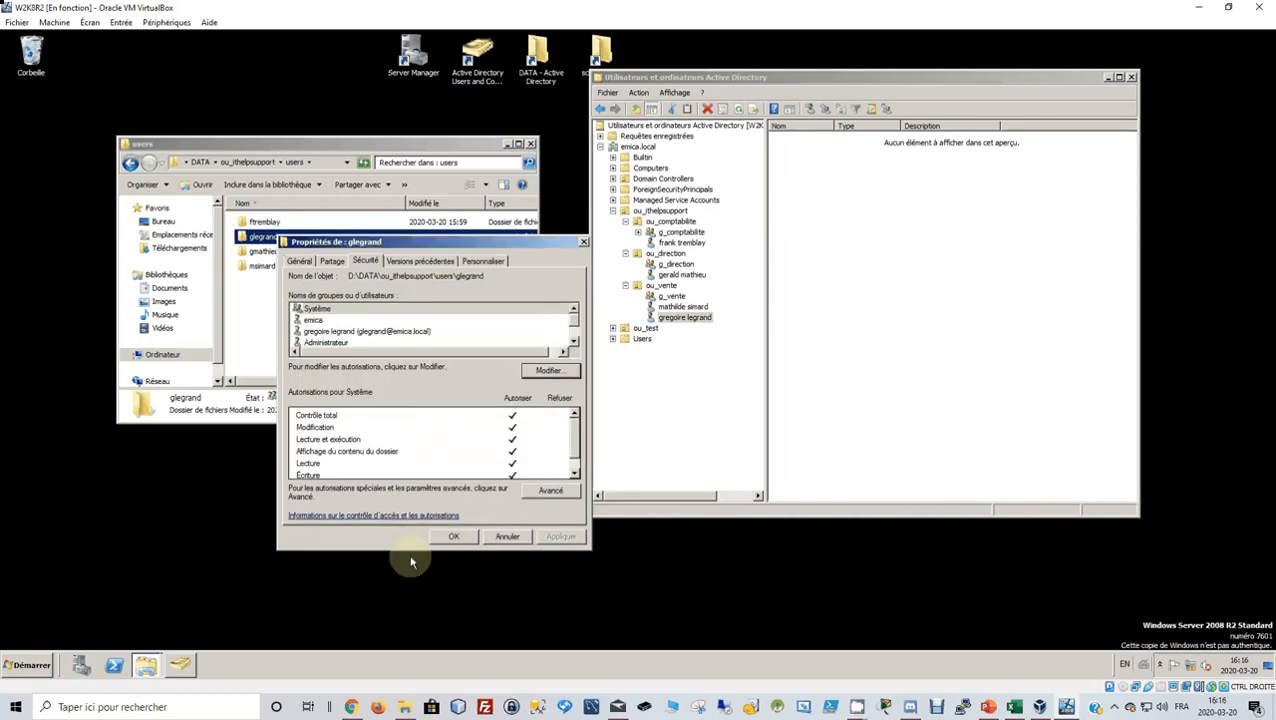
pyautogui.click(451, 536)
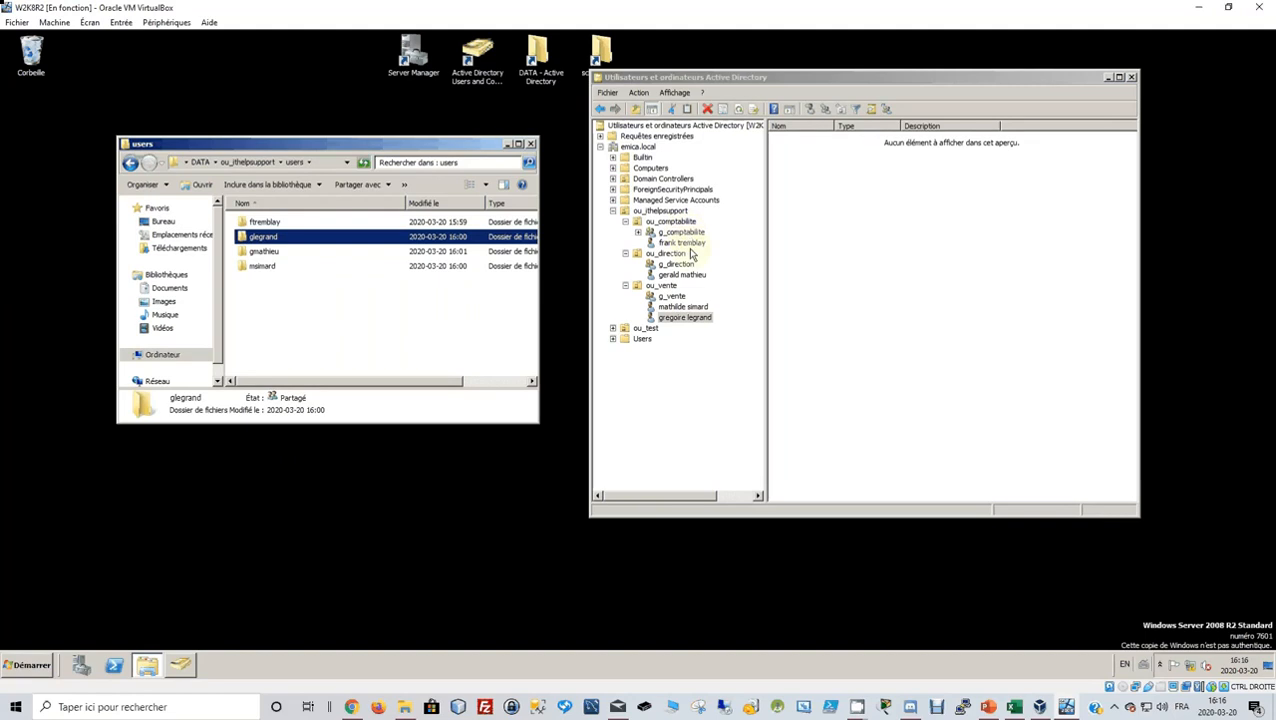
# Add the ou_comptabilite user's account to g_comptabilite's member list and apply the change.
pyautogui.click(689, 244)
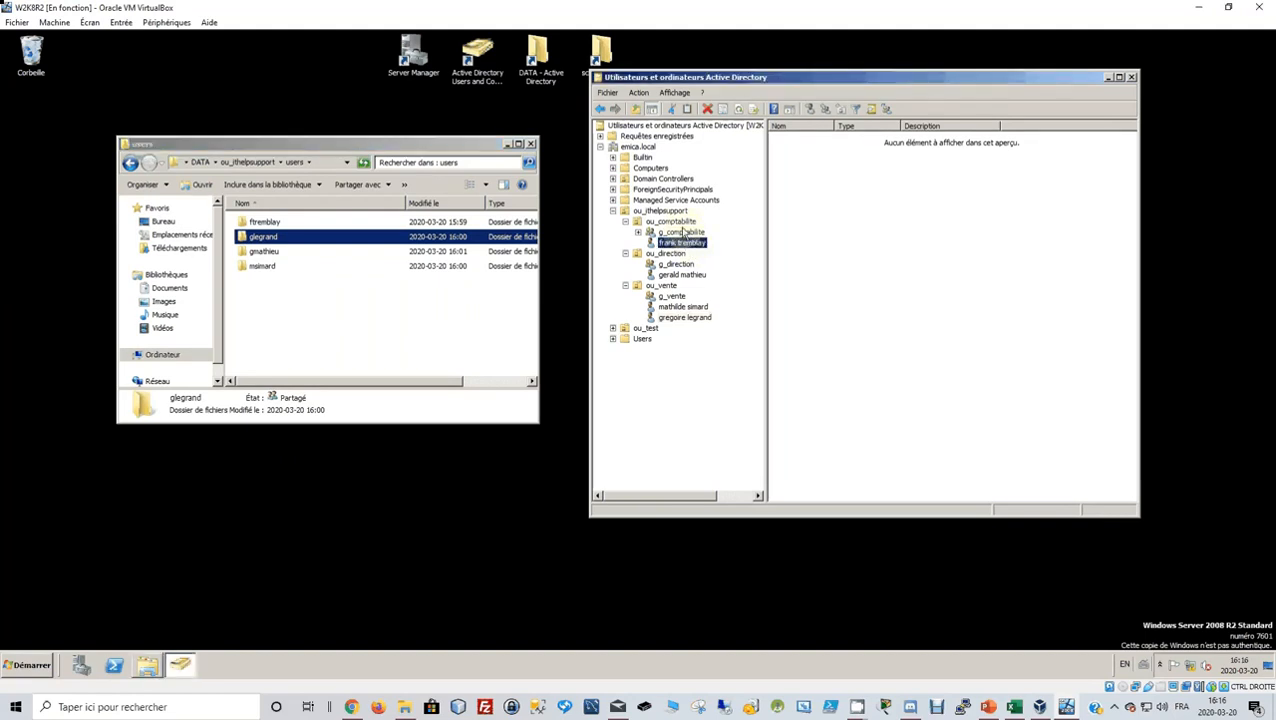
pyautogui.click(687, 233)
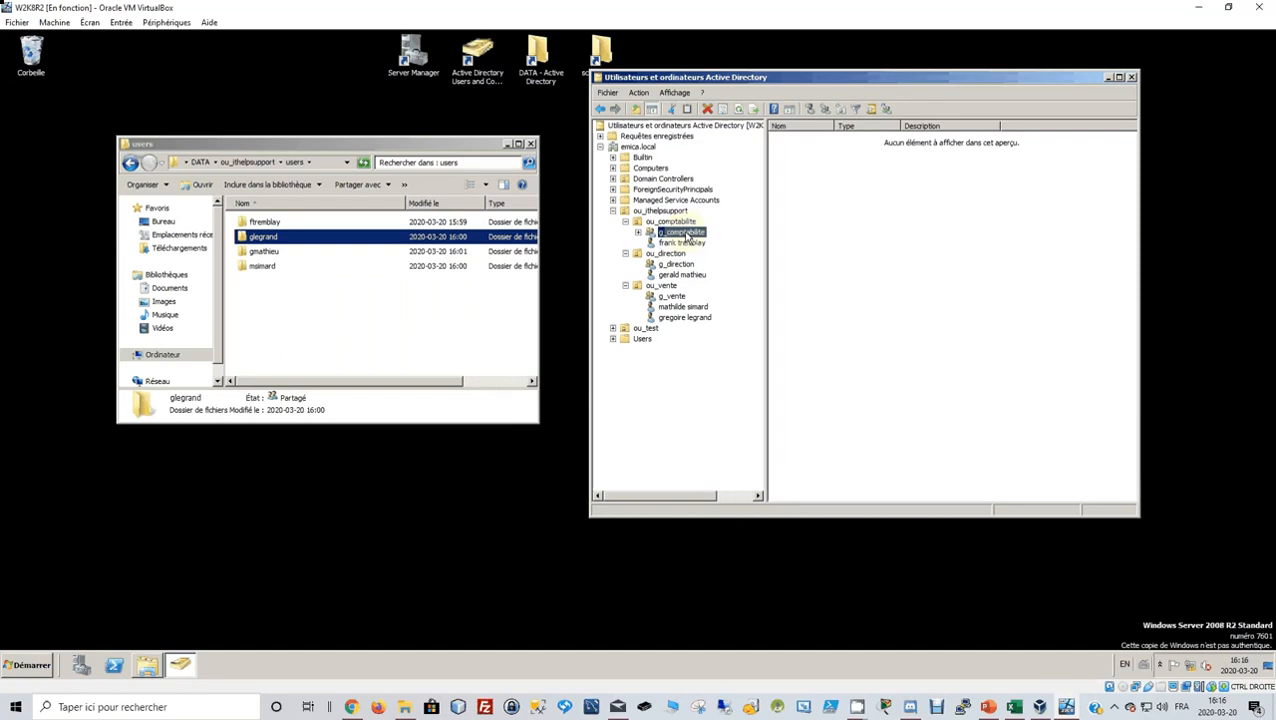
pyautogui.rightClick(687, 235)
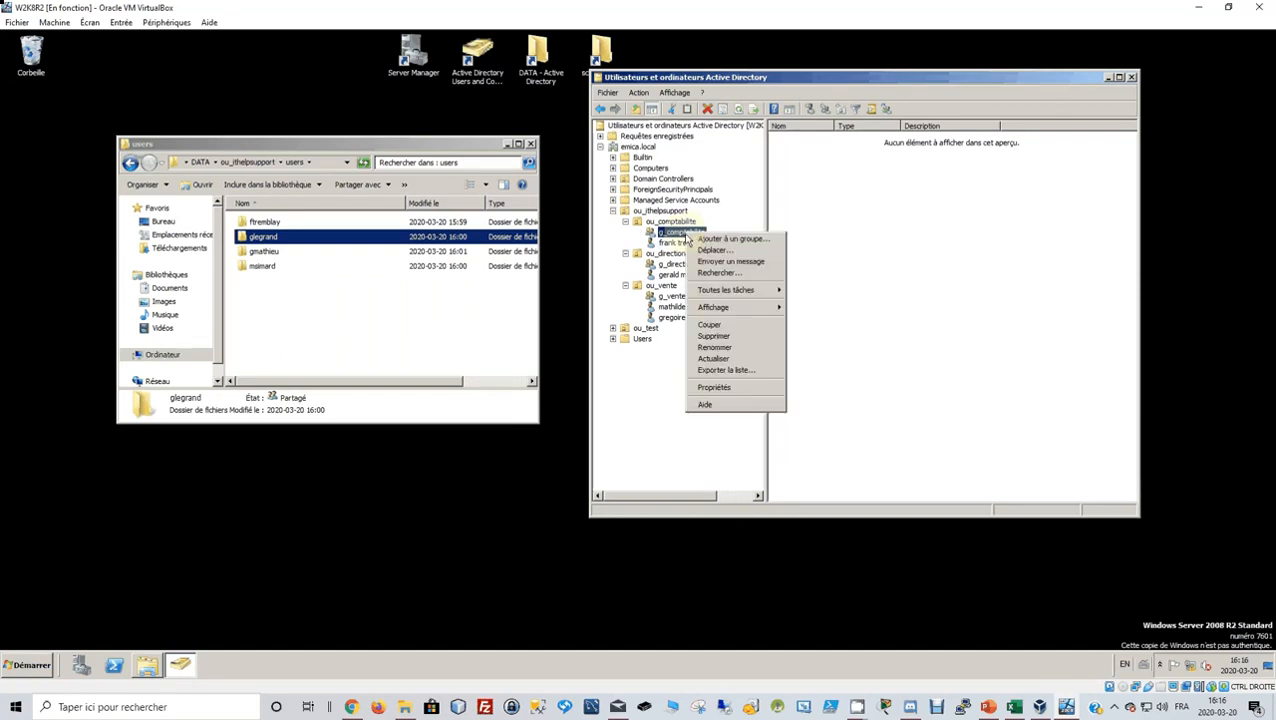
pyautogui.click(740, 387)
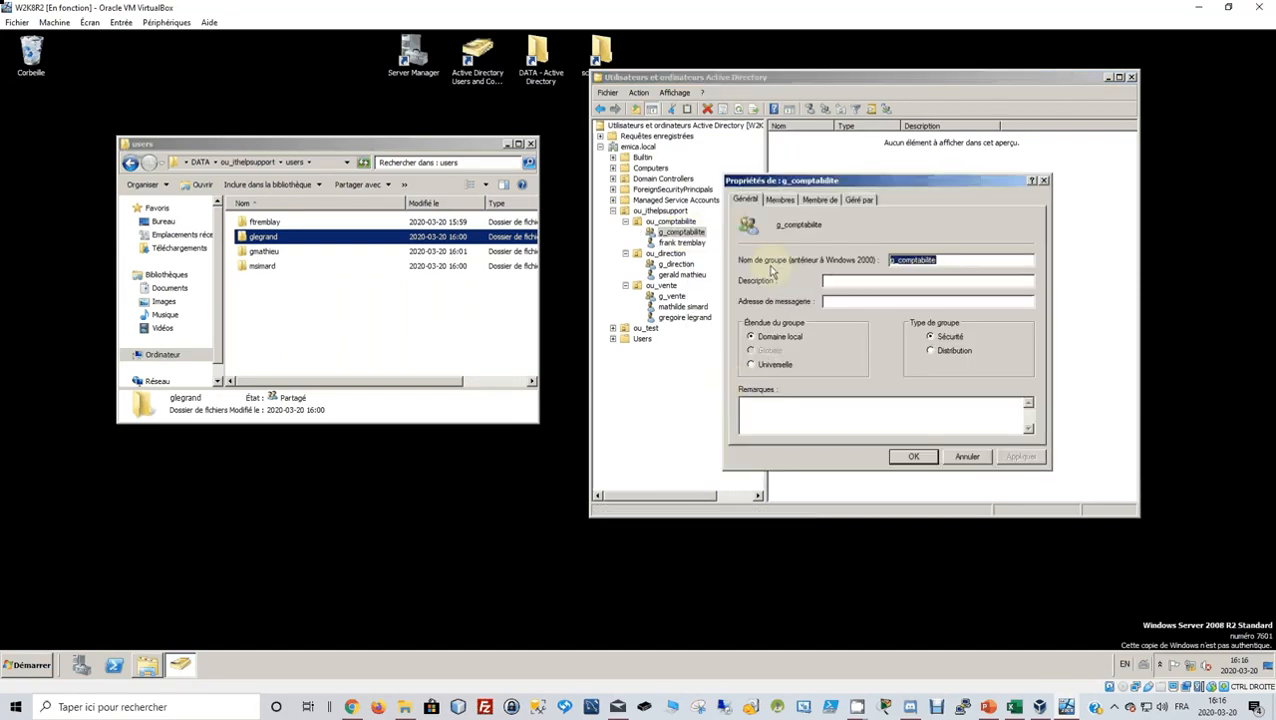
pyautogui.click(781, 200)
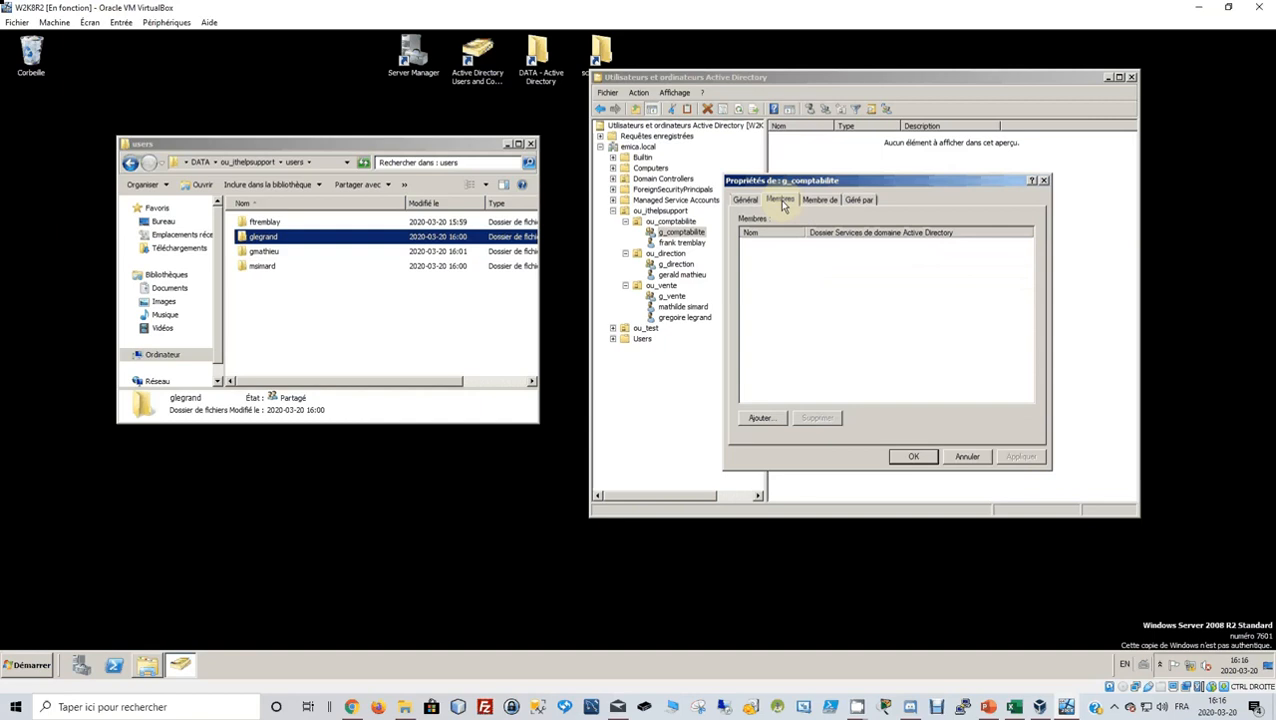
pyautogui.click(762, 418)
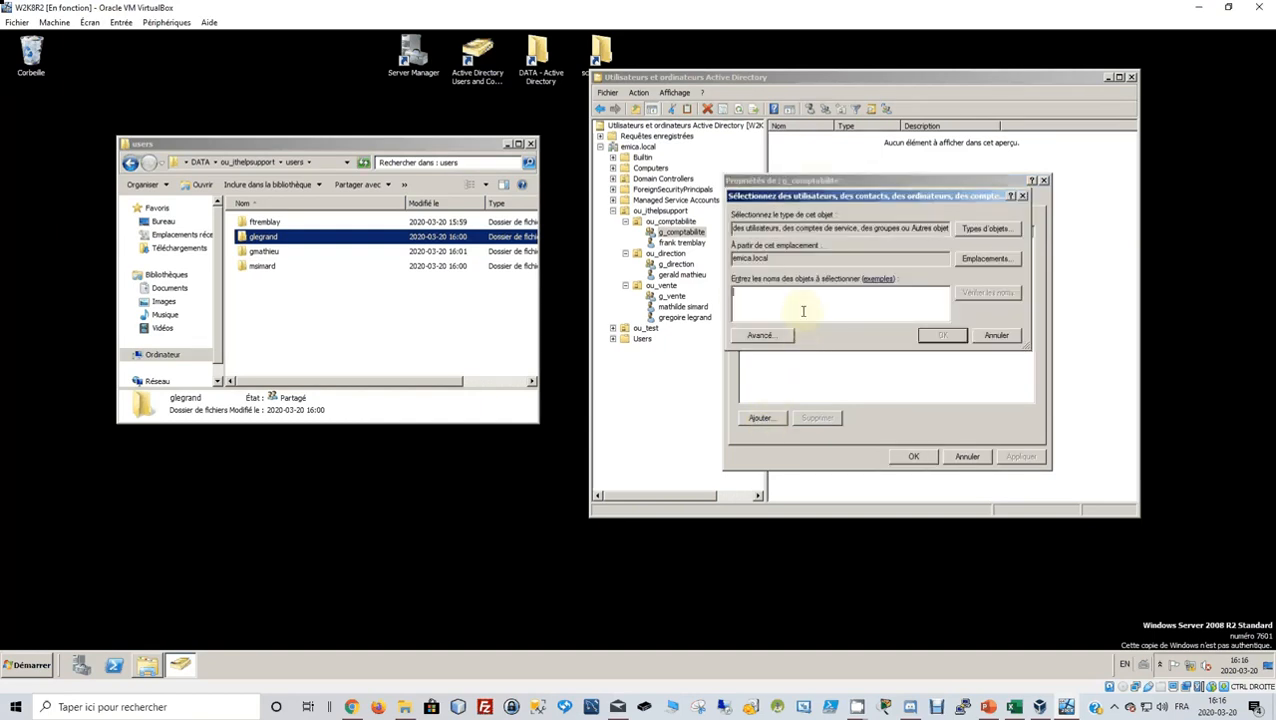
pyautogui.click(970, 297)
pyautogui.click(940, 334)
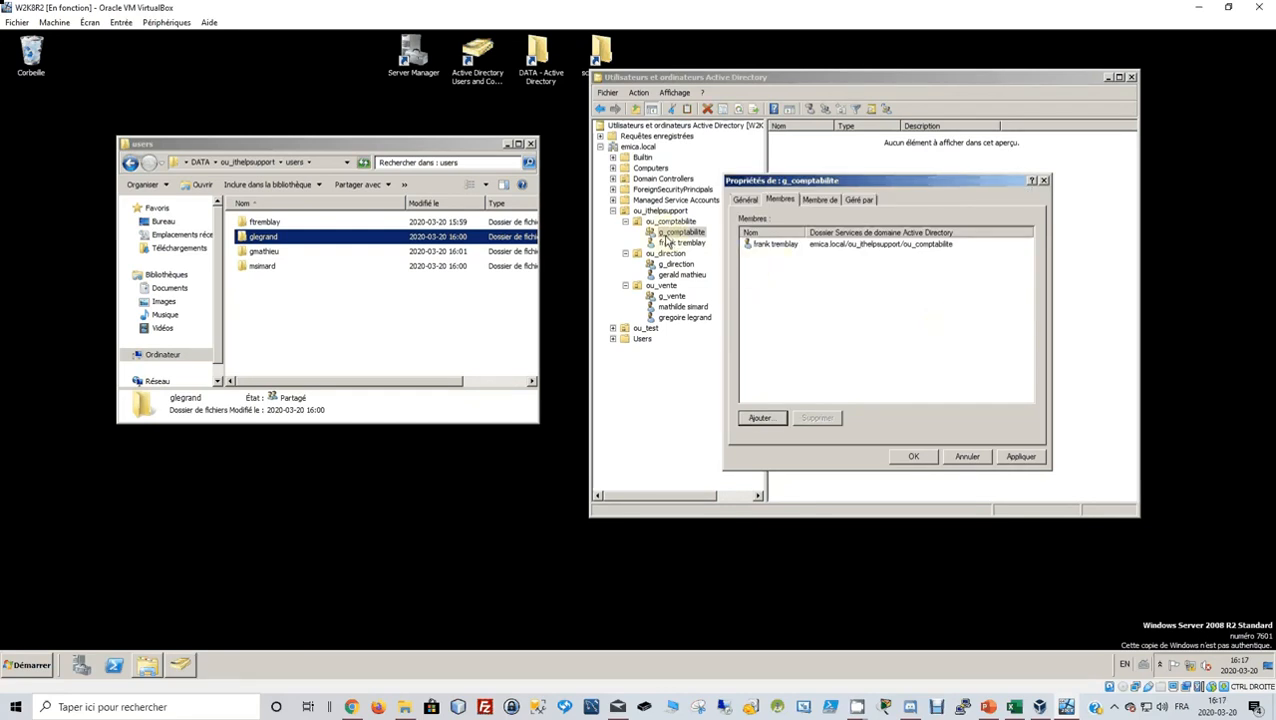
pyautogui.click(1018, 460)
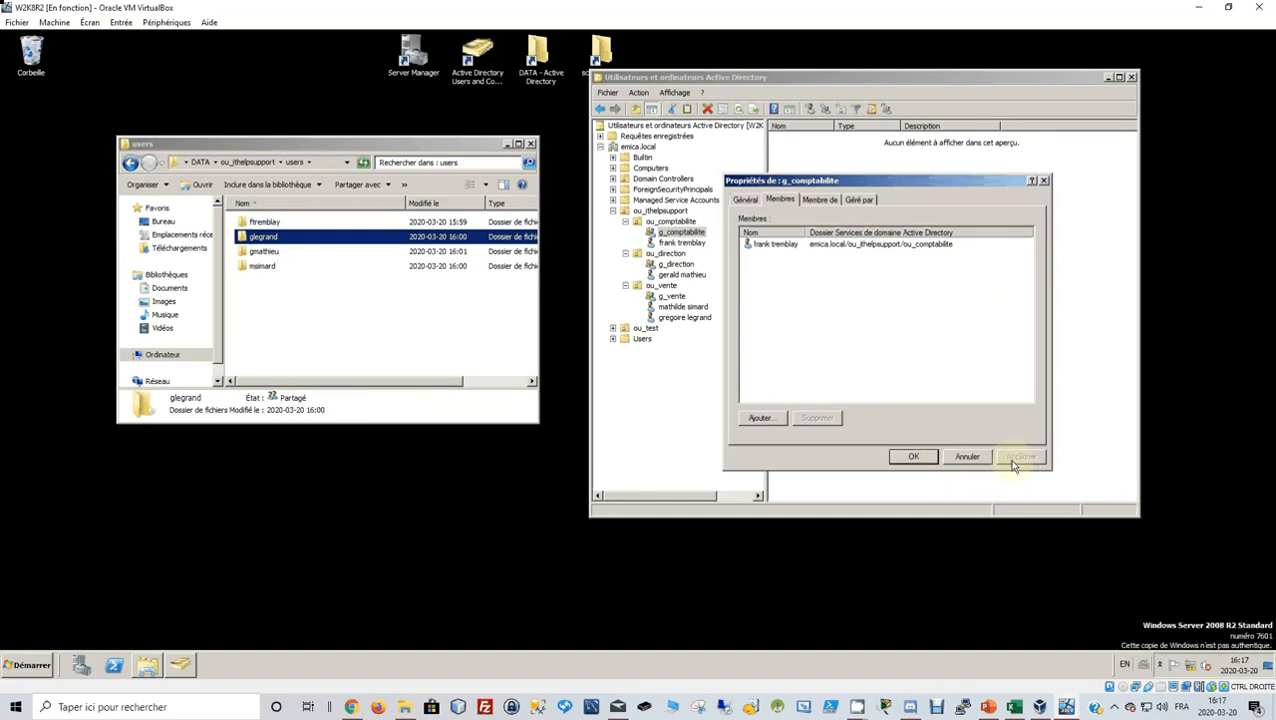
pyautogui.click(912, 457)
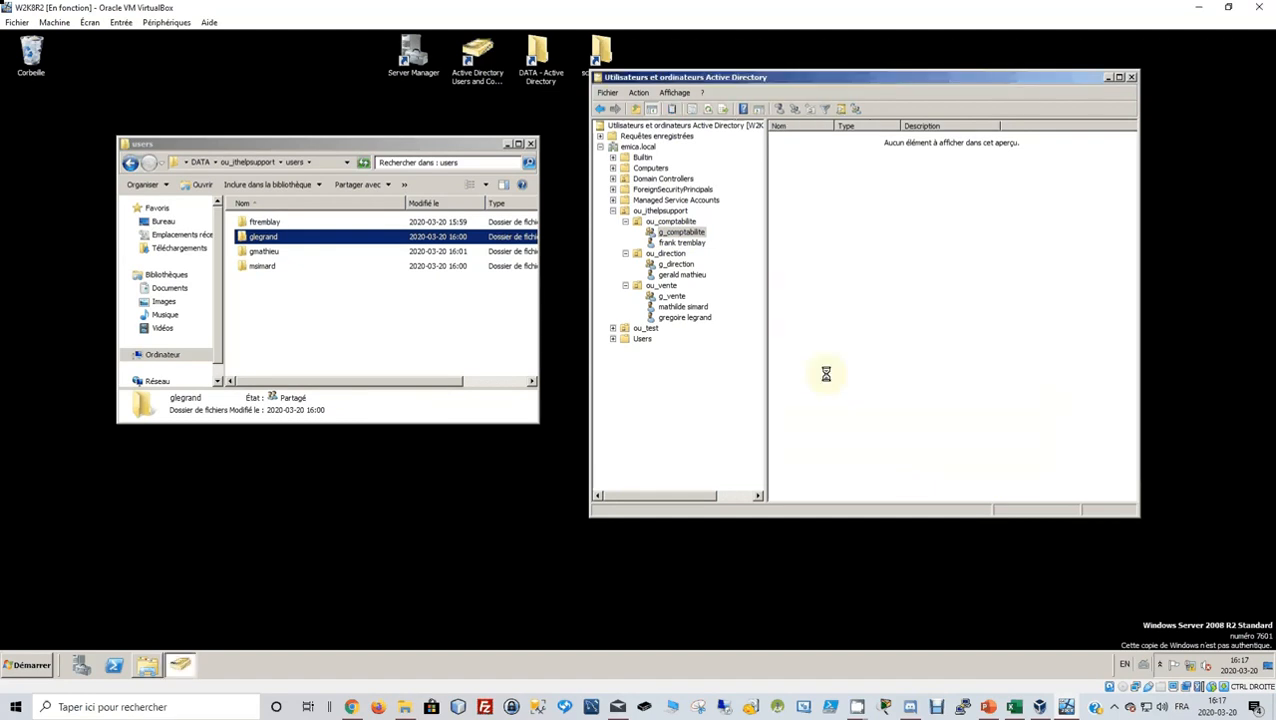
# Add the ou_direction user's account to g_direction's member list and apply the change.
pyautogui.click(676, 265)
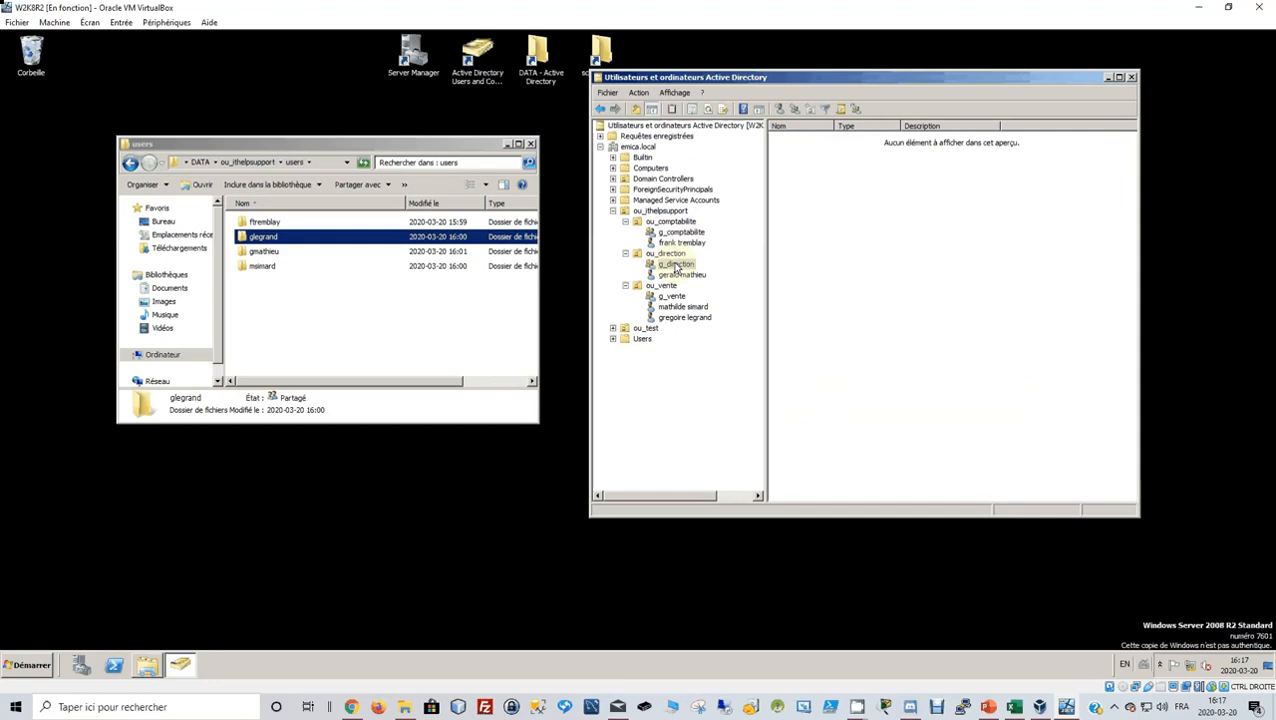
pyautogui.rightClick(676, 266)
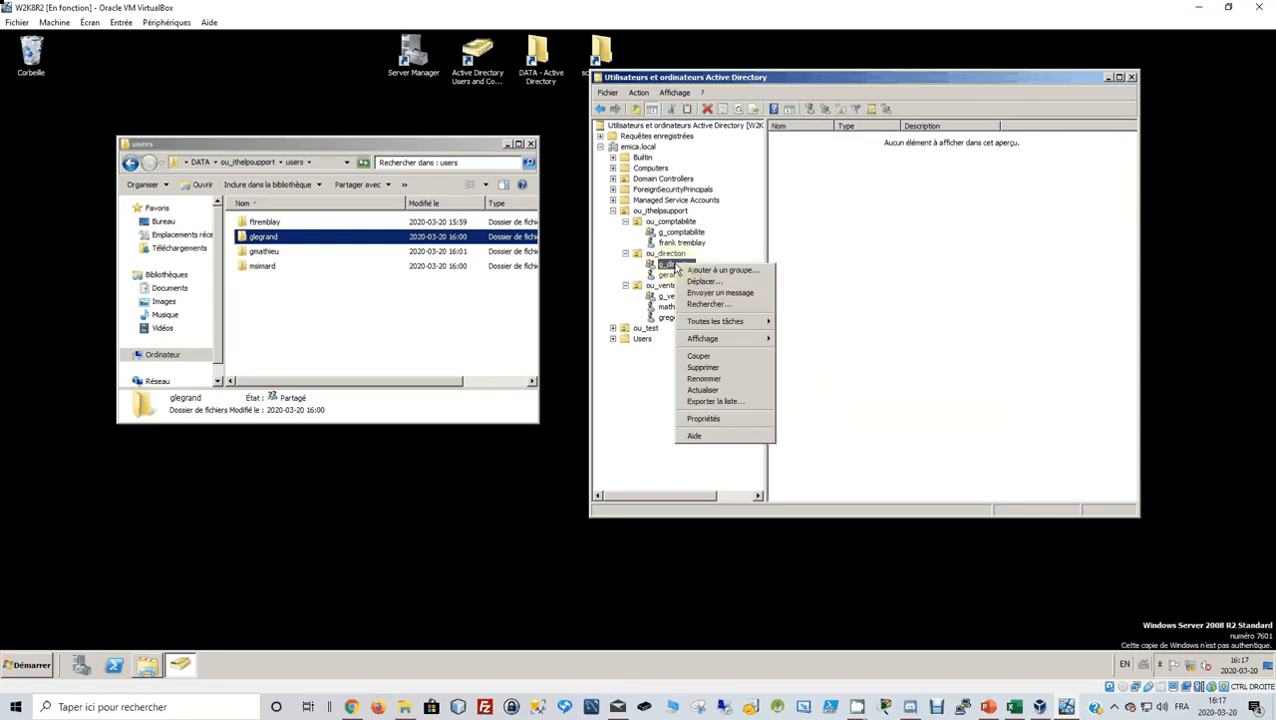
pyautogui.click(703, 418)
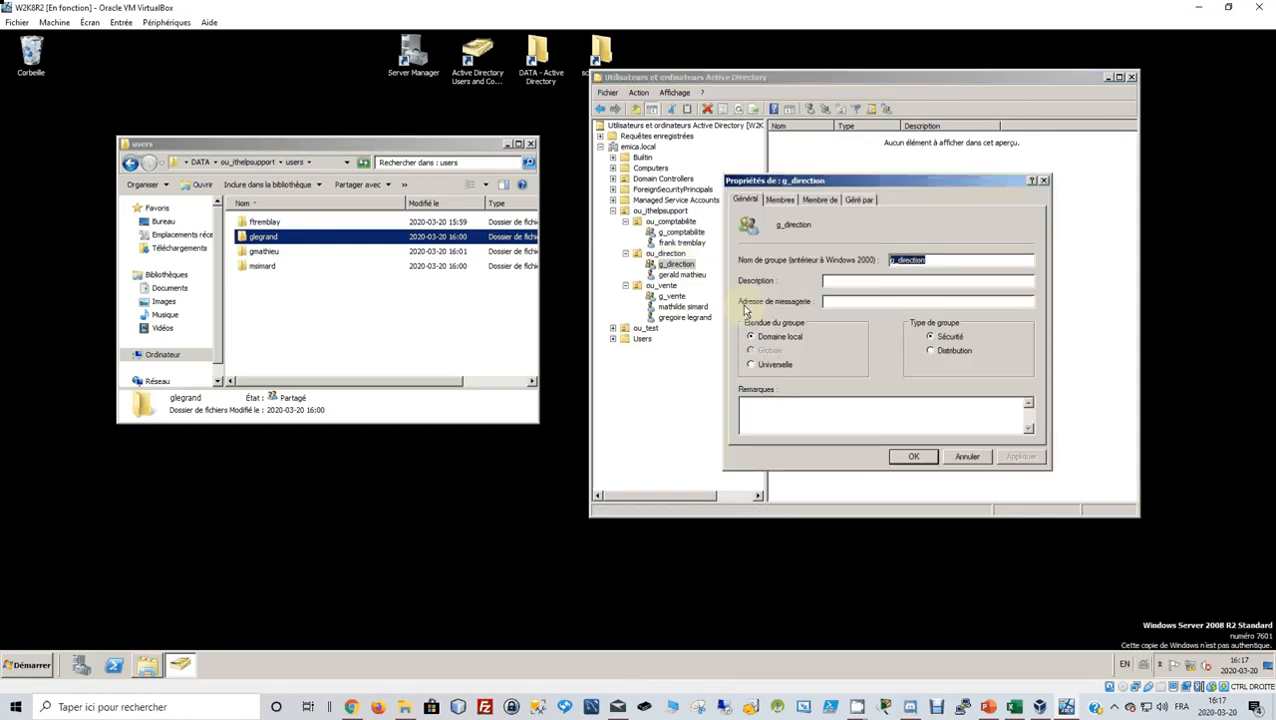
pyautogui.click(779, 200)
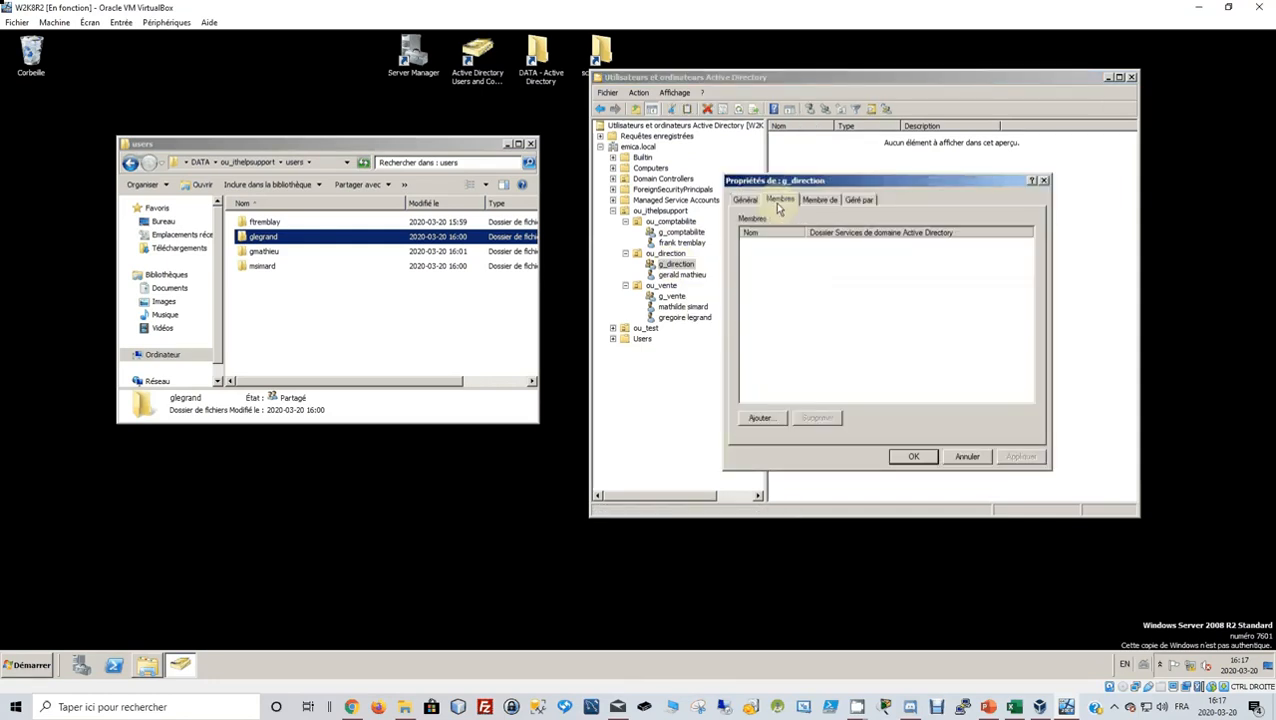
pyautogui.click(757, 419)
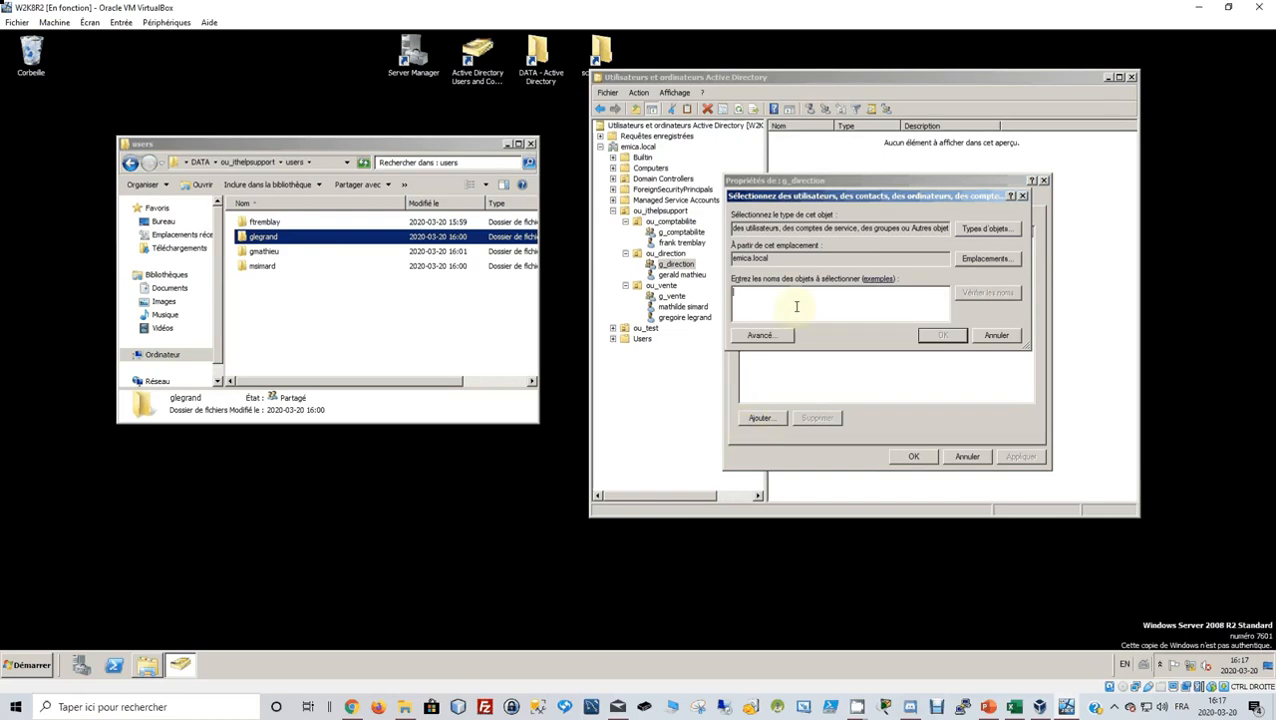
pyautogui.click(987, 292)
pyautogui.click(947, 339)
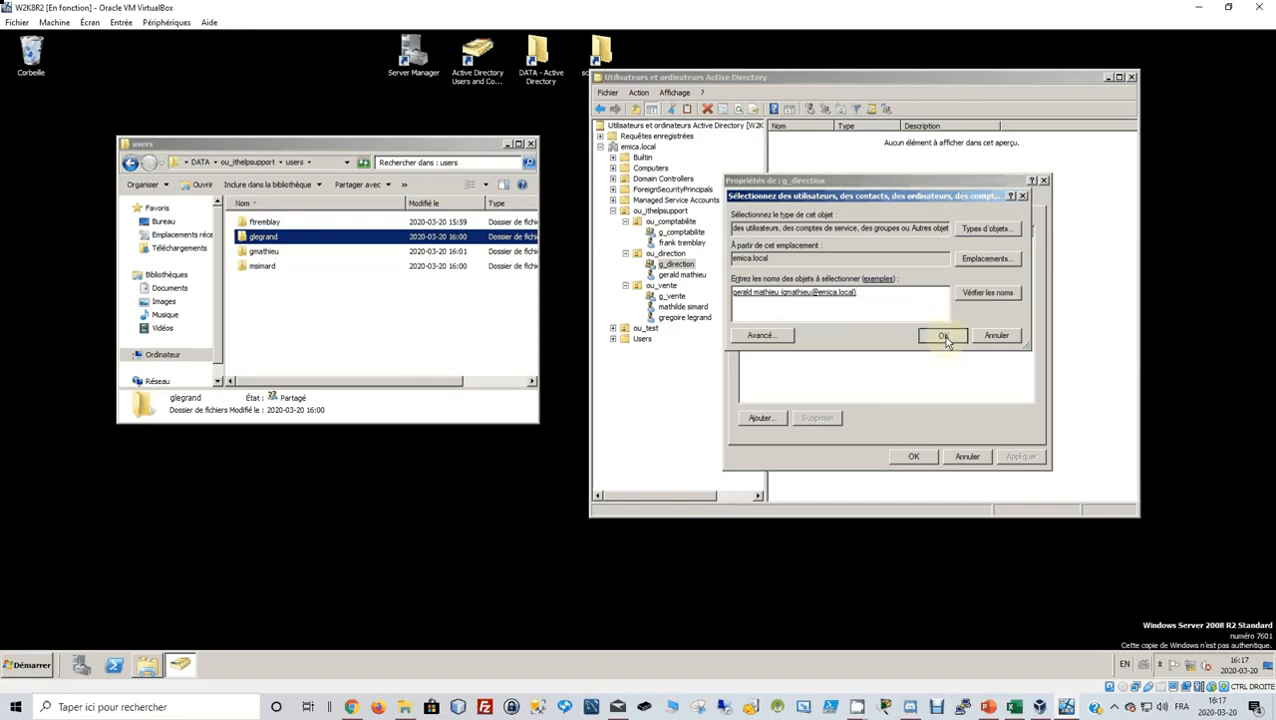
pyautogui.click(1019, 460)
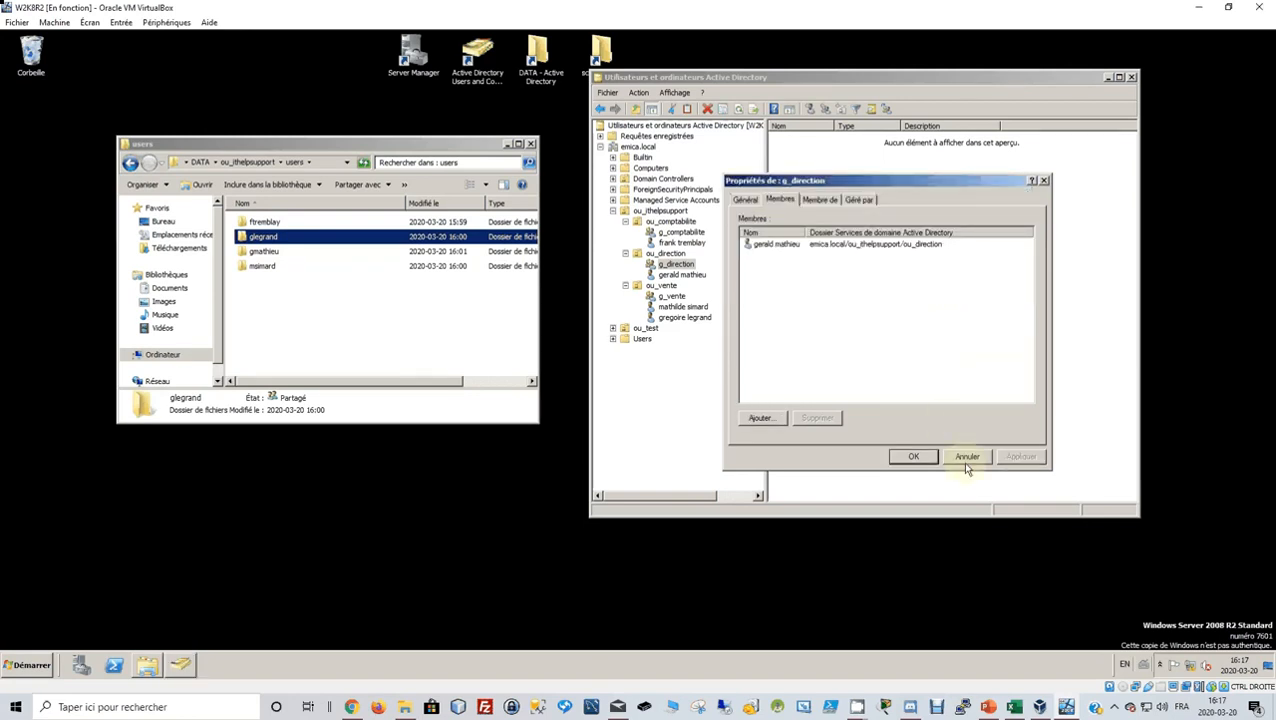
pyautogui.click(911, 456)
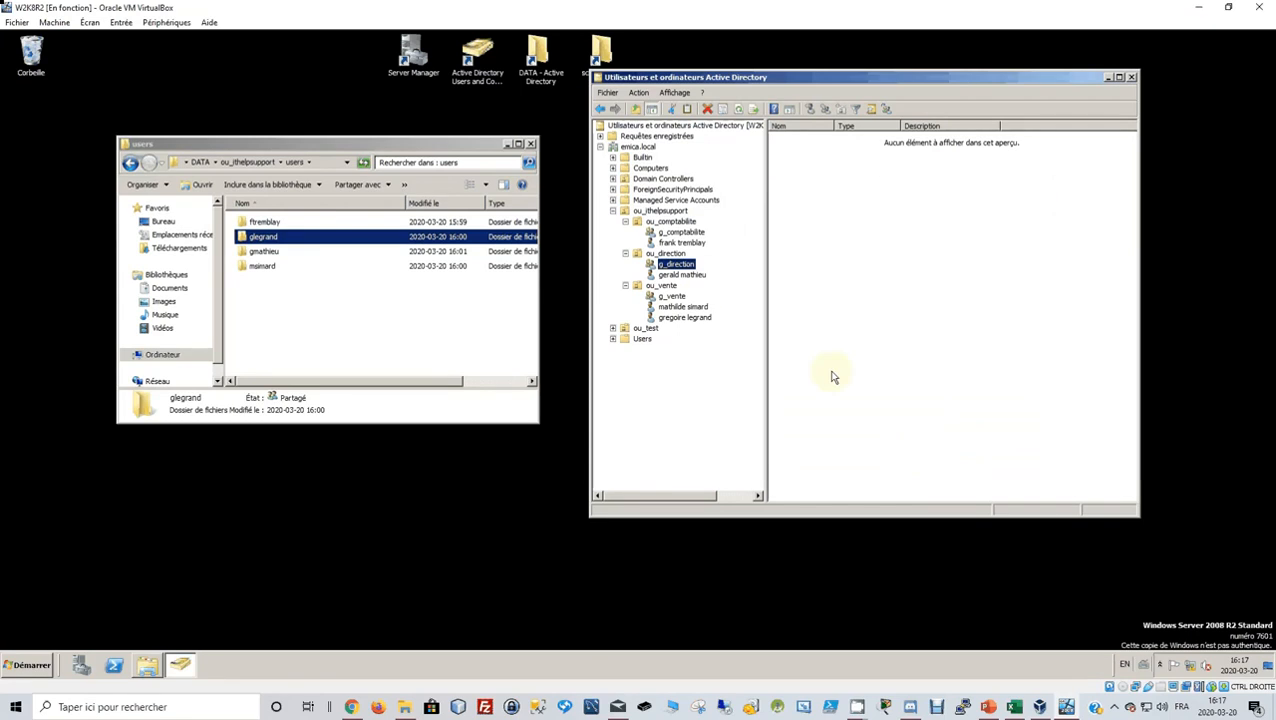
# Add both ou_vente user accounts, resolved together, as members of g_vente and confirm.
pyautogui.click(683, 297)
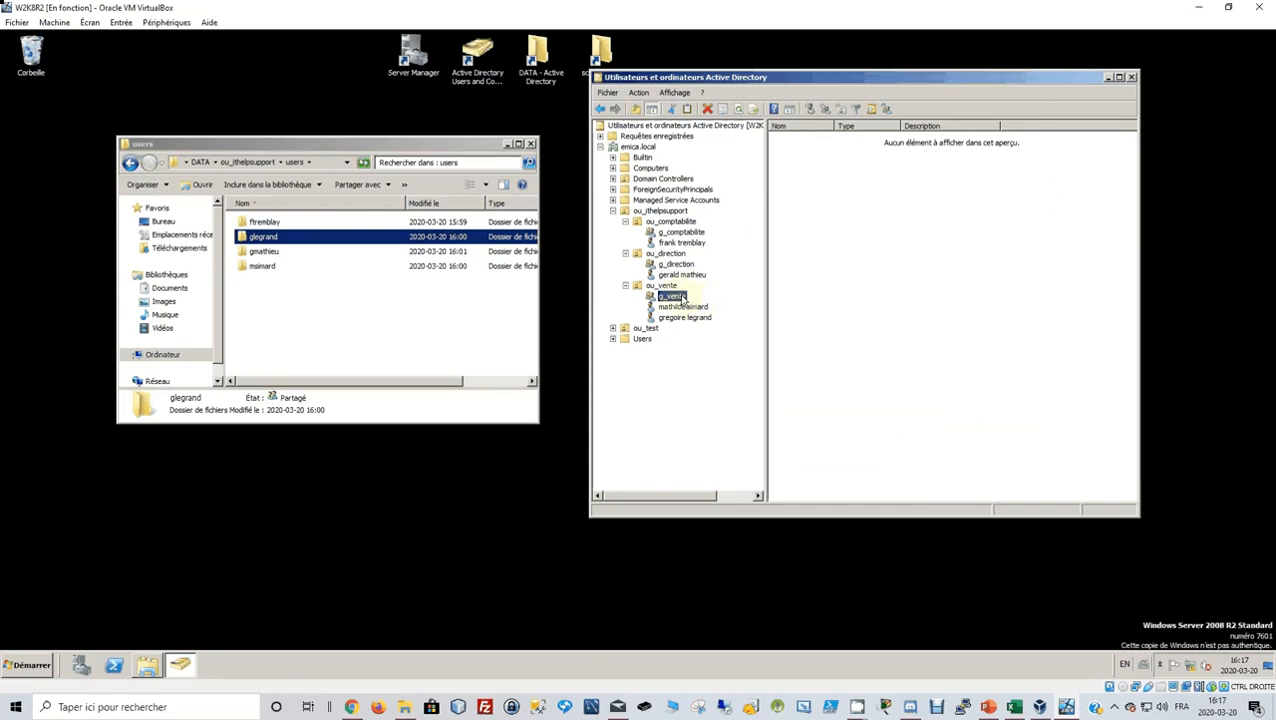
pyautogui.rightClick(683, 298)
pyautogui.click(710, 450)
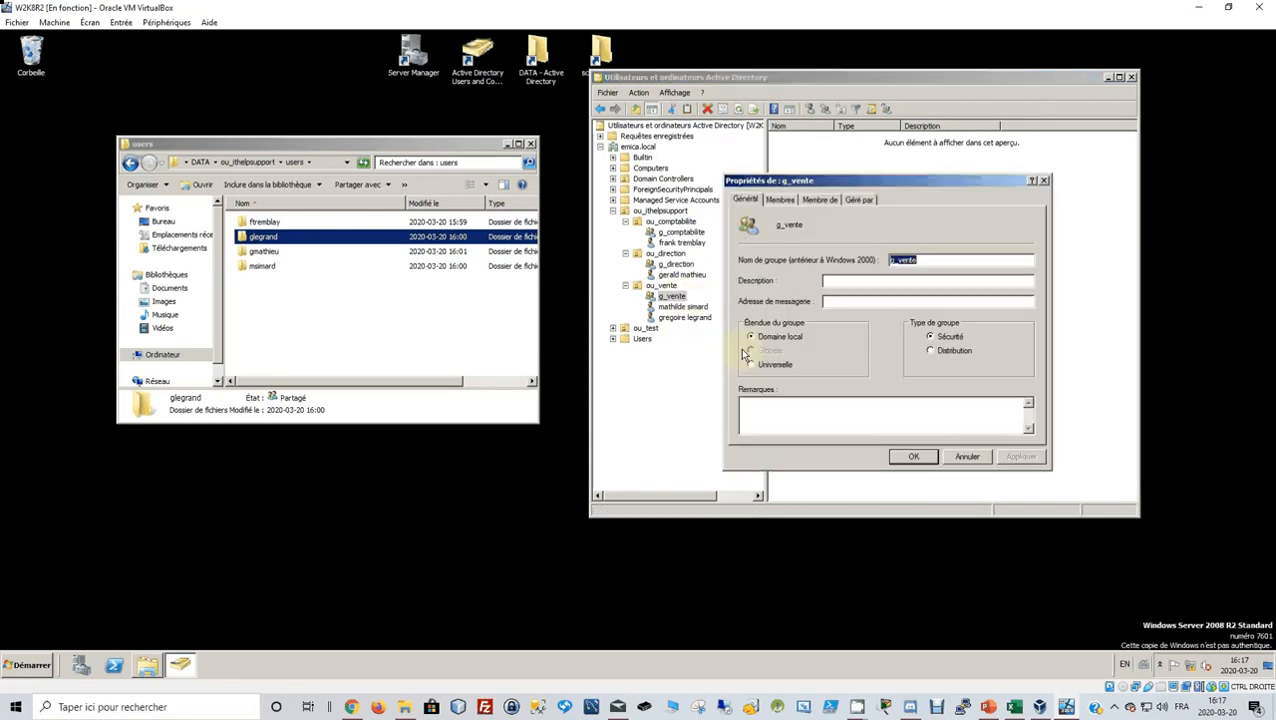
pyautogui.click(785, 200)
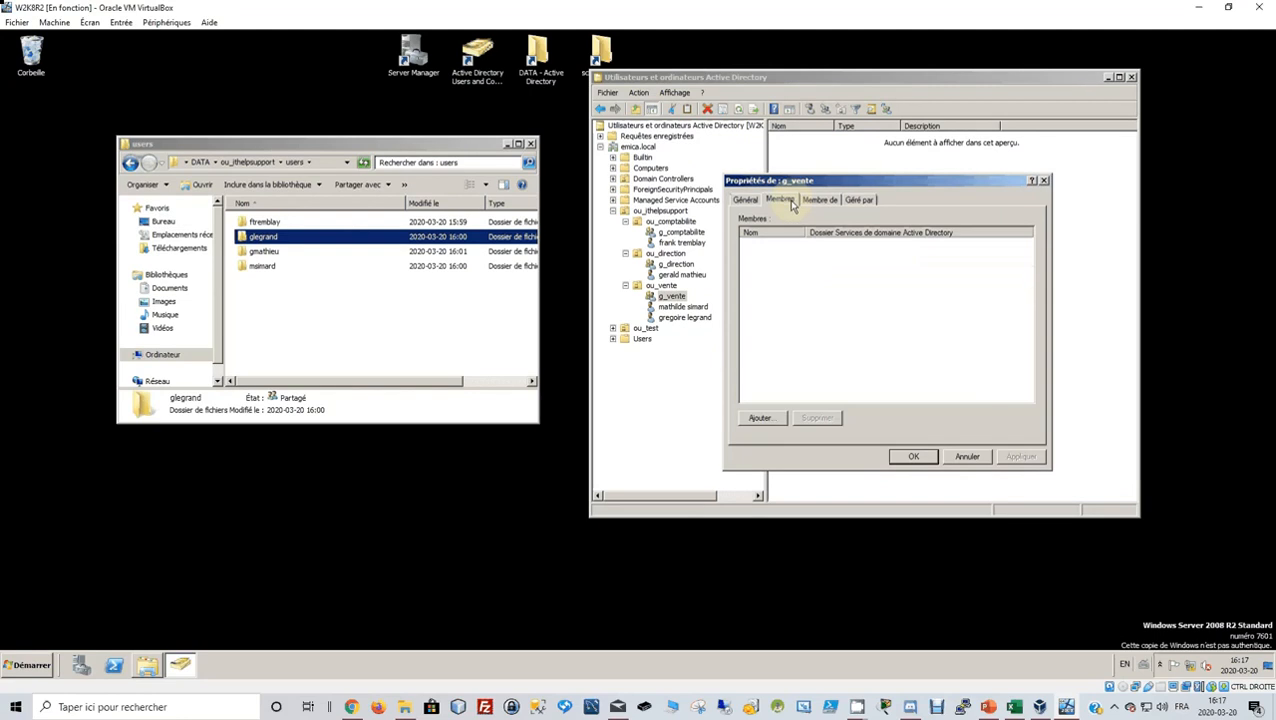
pyautogui.click(765, 420)
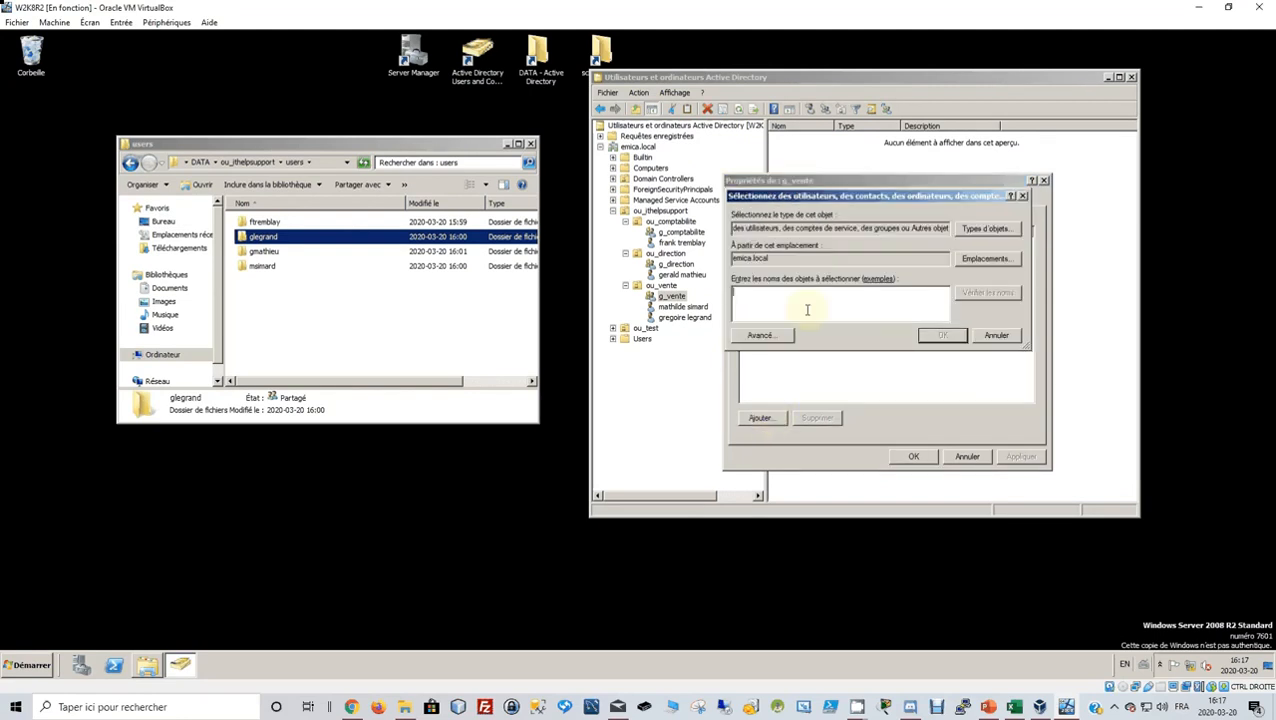
pyautogui.click(980, 298)
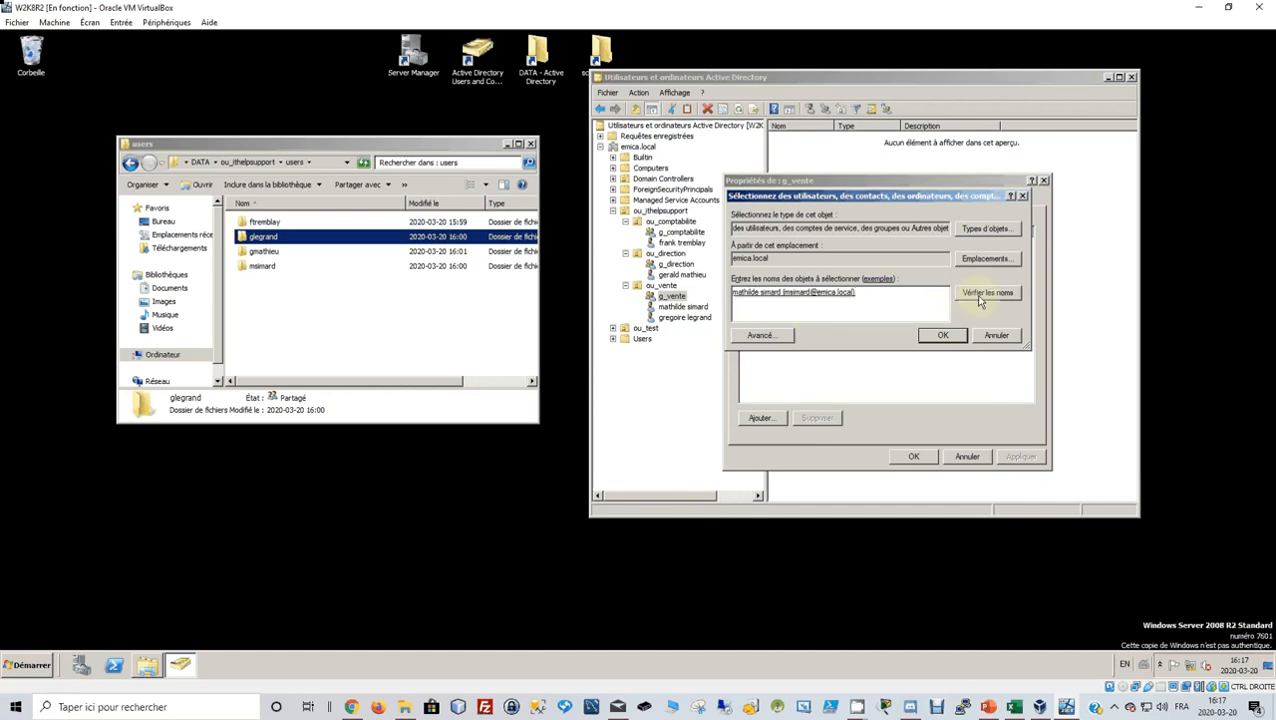
pyautogui.click(980, 298)
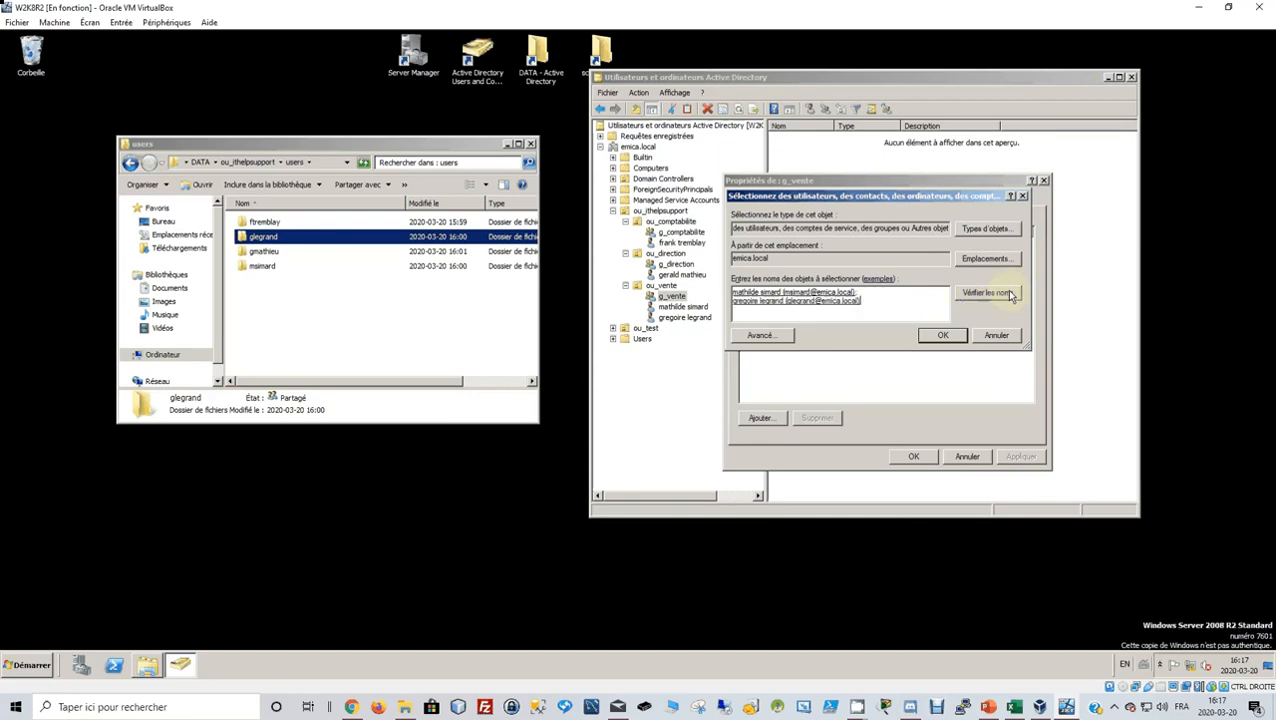
pyautogui.click(943, 335)
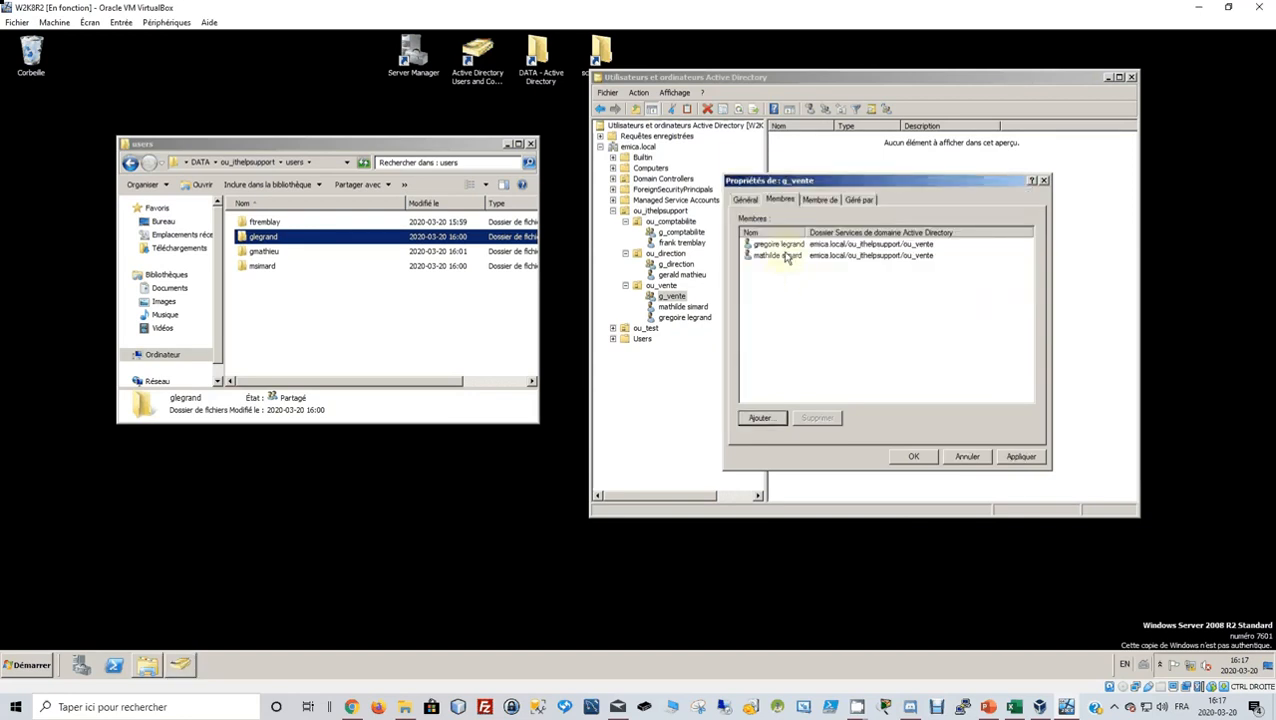
pyautogui.click(912, 458)
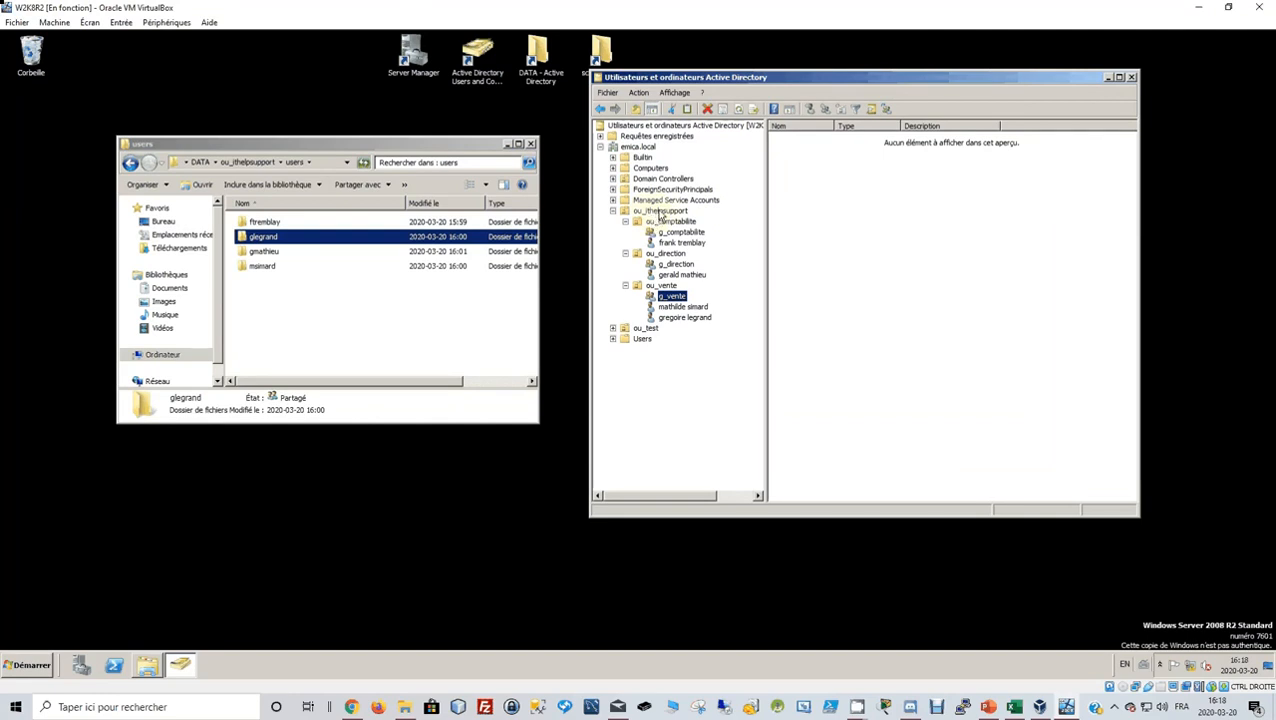
# Create the organizational unit ou_acces under ou_ithelpsupport via Nouveau > Unité d'organisation.
pyautogui.click(660, 212)
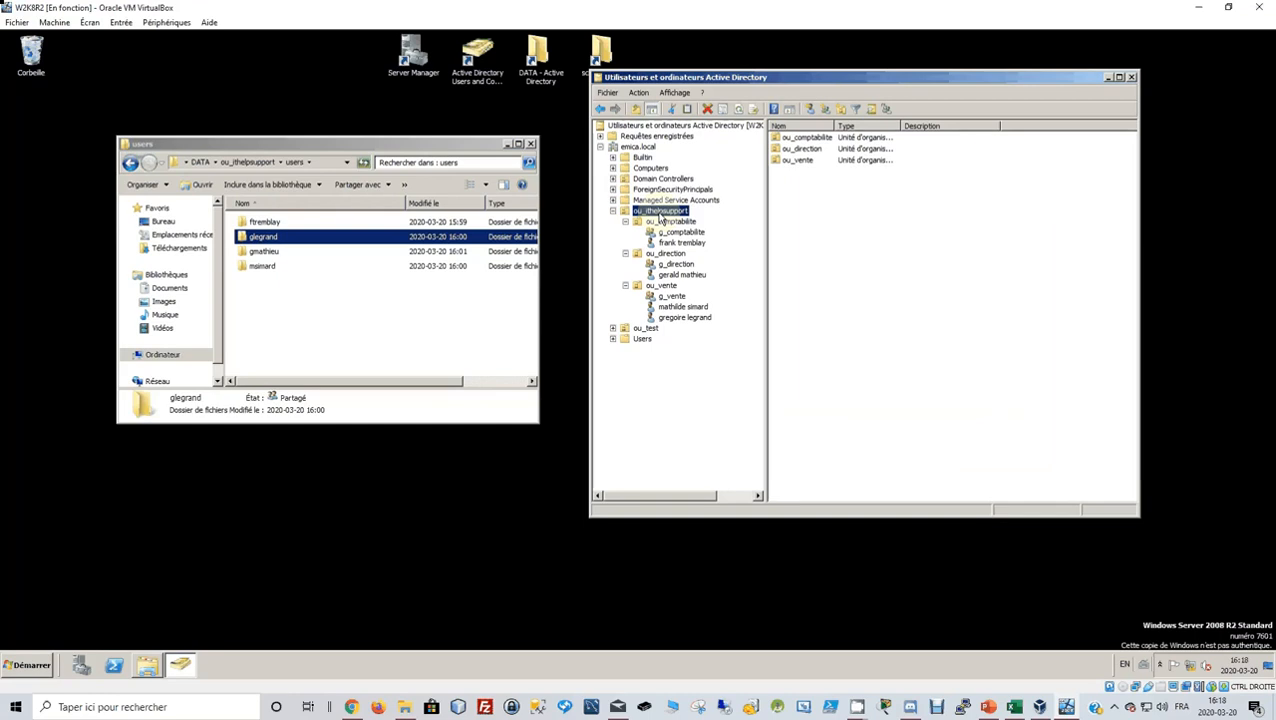
pyautogui.rightClick(660, 219)
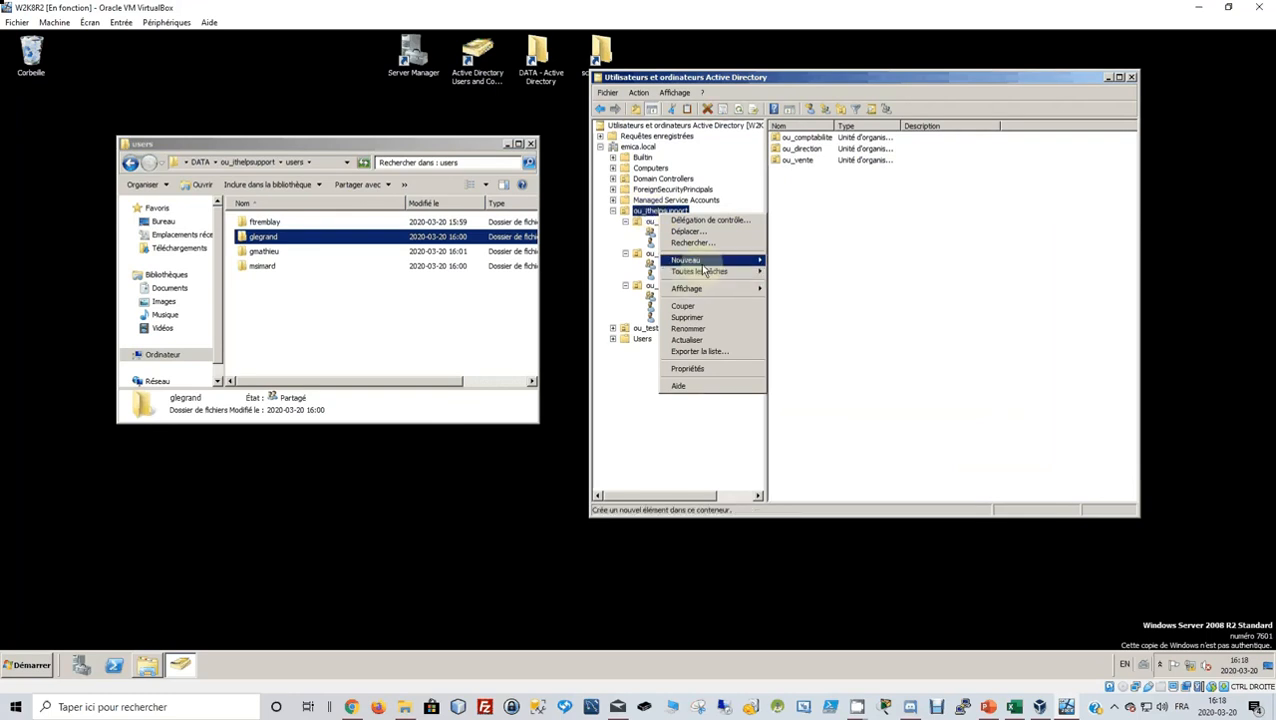
pyautogui.moveTo(688, 260)
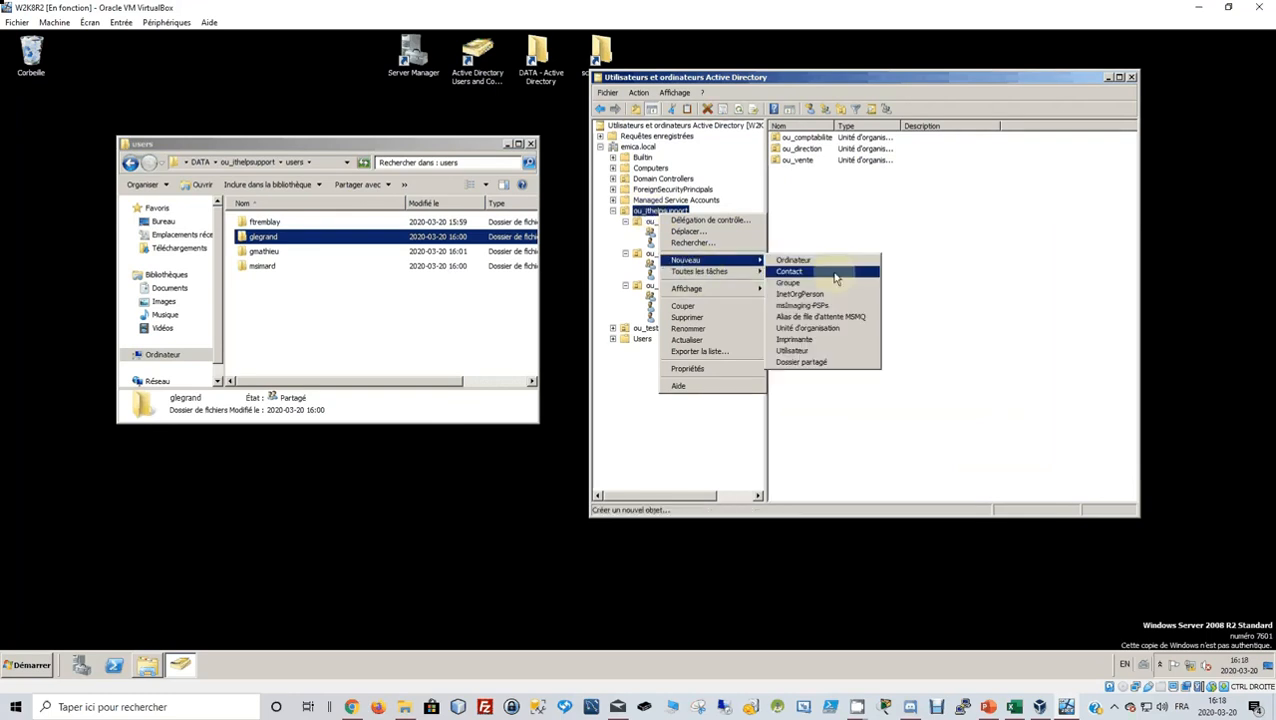
pyautogui.click(820, 328)
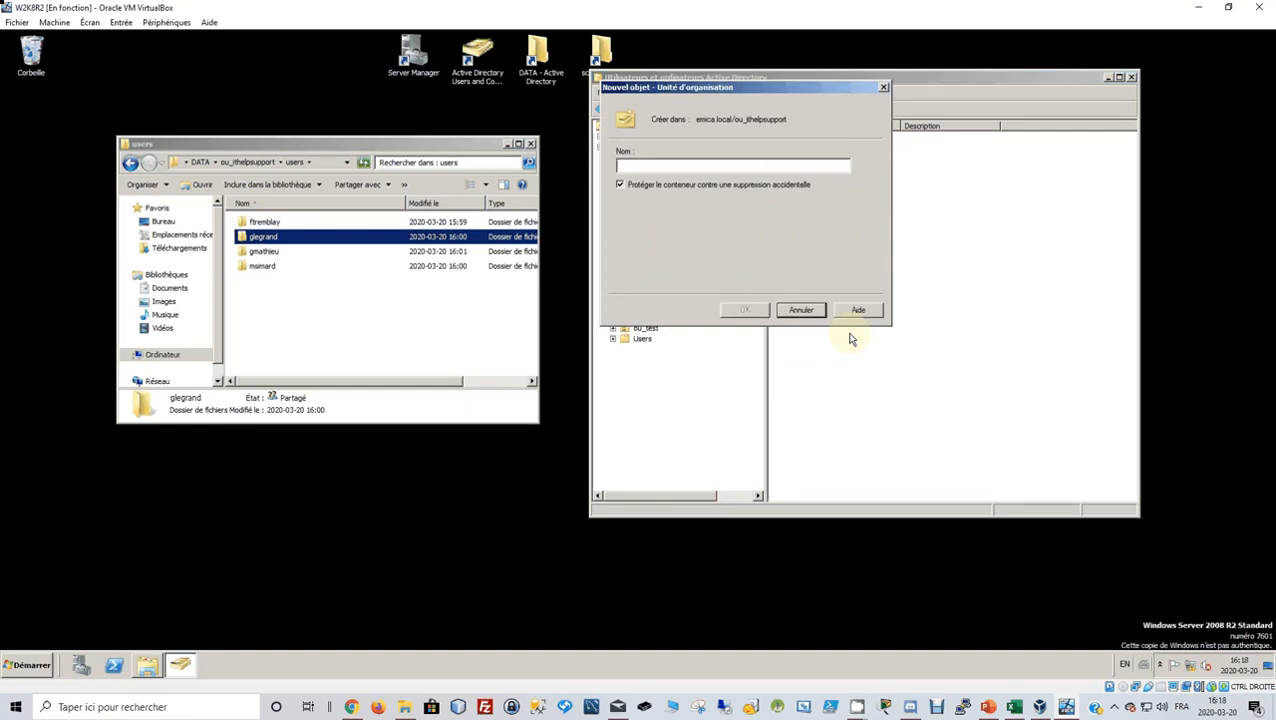
pyautogui.write('ou')
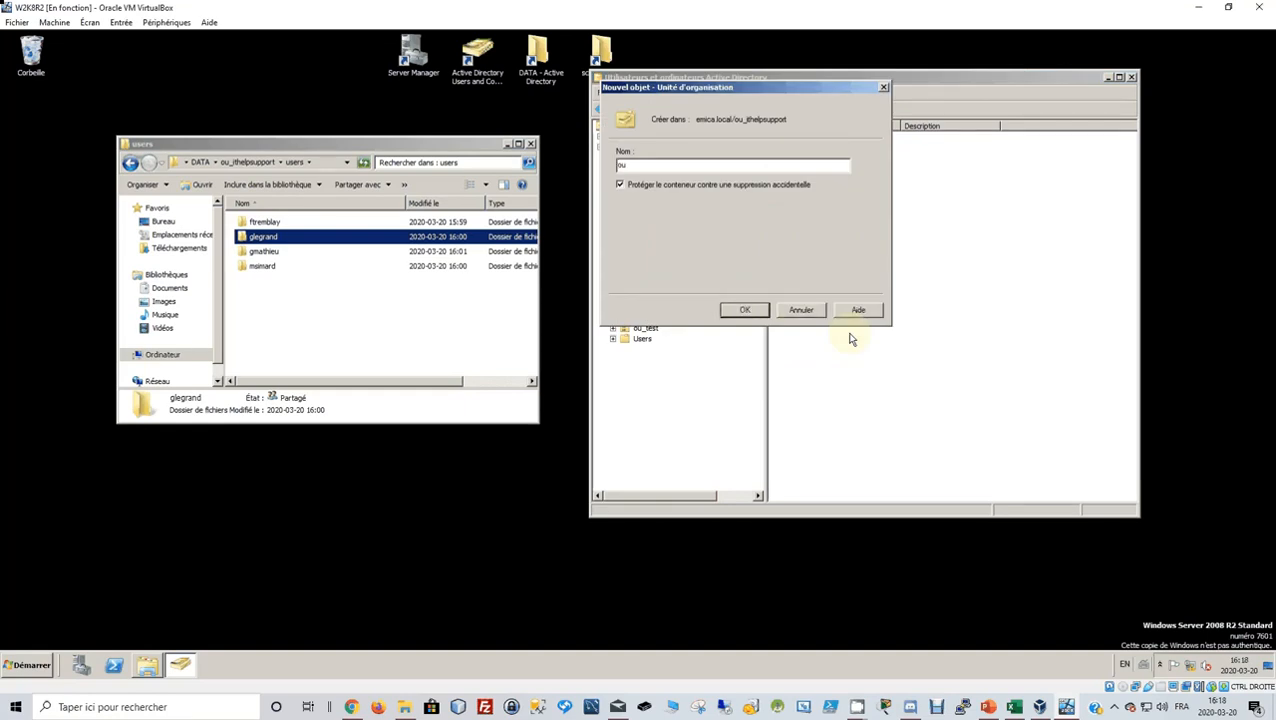
pyautogui.write('_acces')
pyautogui.click(745, 309)
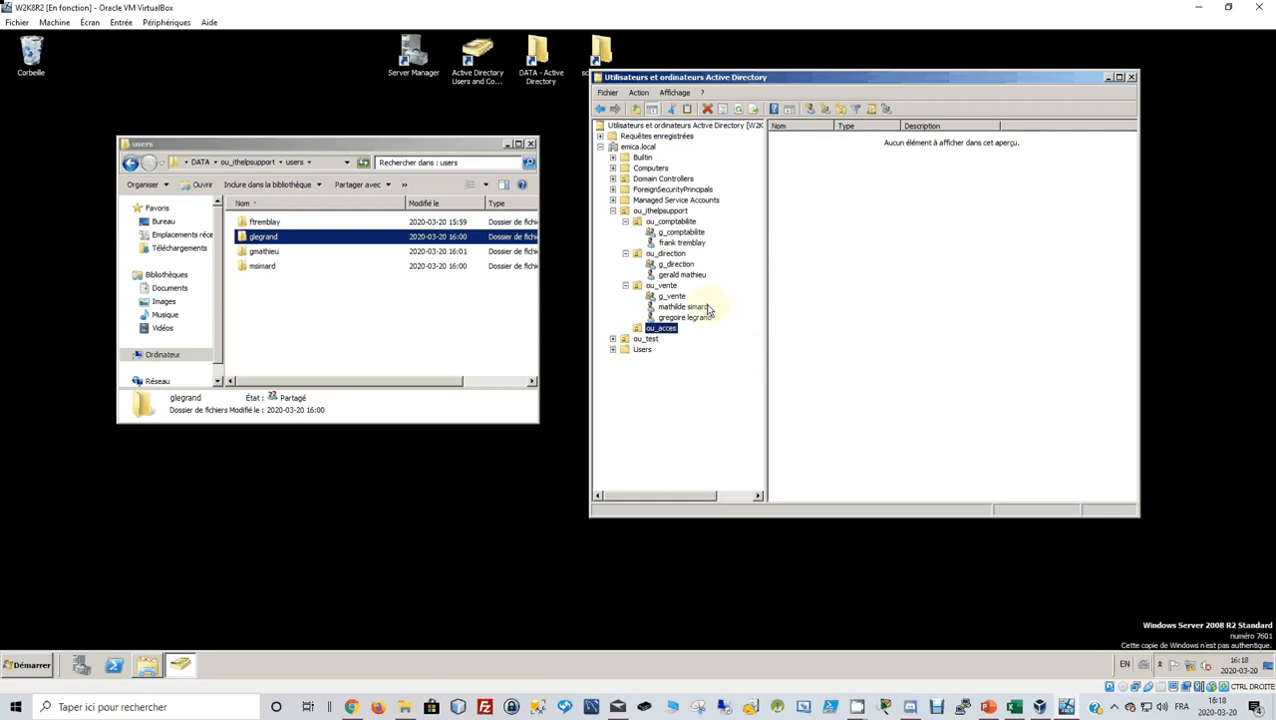
# Display slide 3 with the AGDLP structure example in PowerPoint.
pyautogui.click(988, 707)
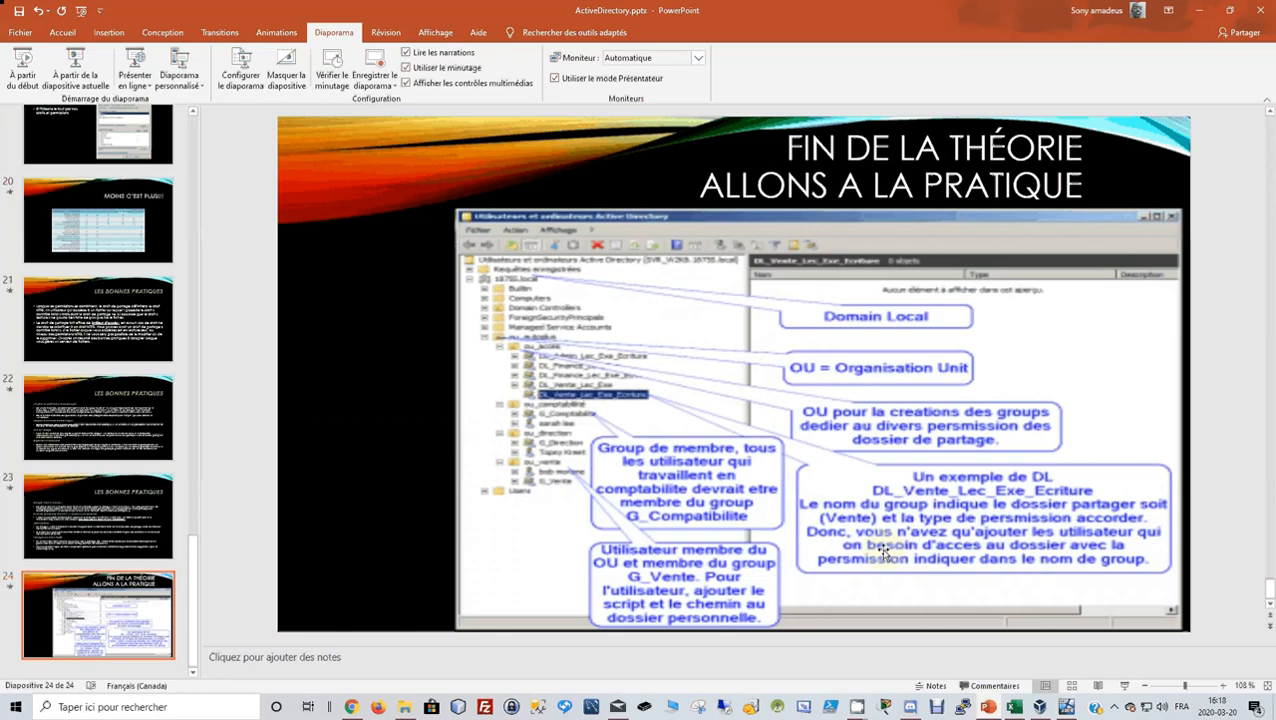
pyautogui.scroll(5, 884, 552)
pyautogui.scroll(5, 67, 312)
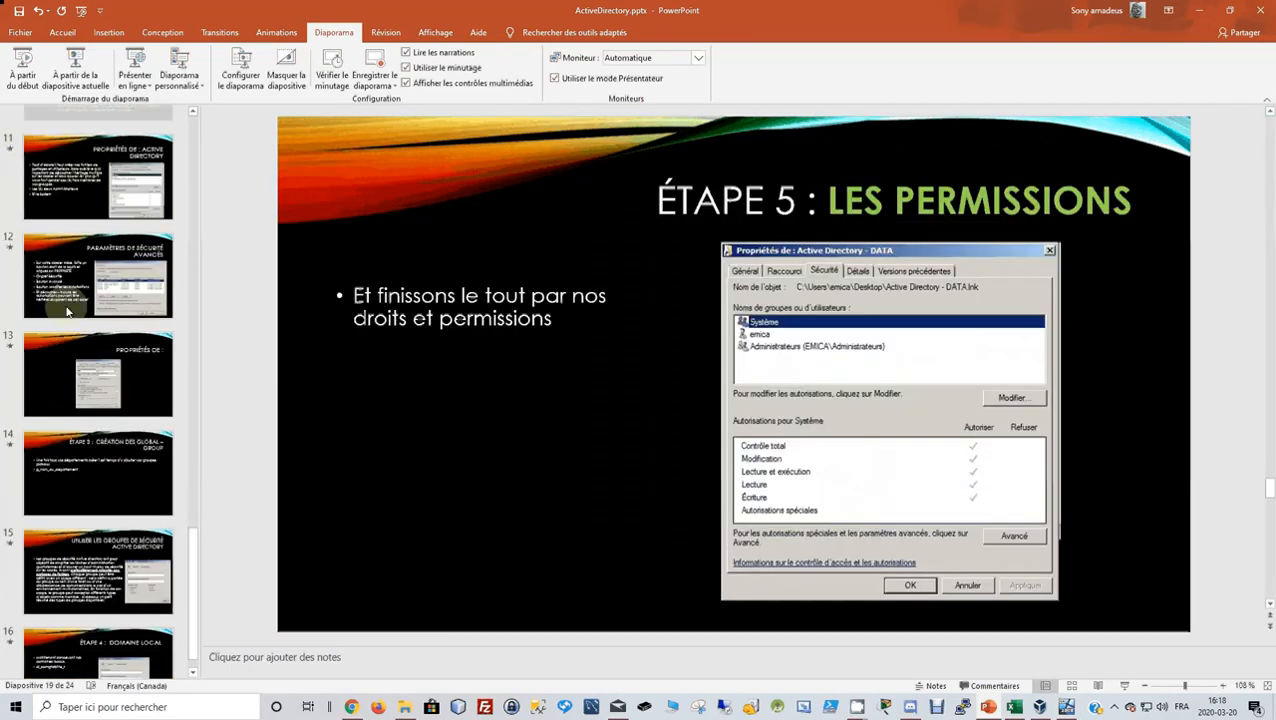
pyautogui.scroll(10, 67, 312)
pyautogui.scroll(-1, 80, 300)
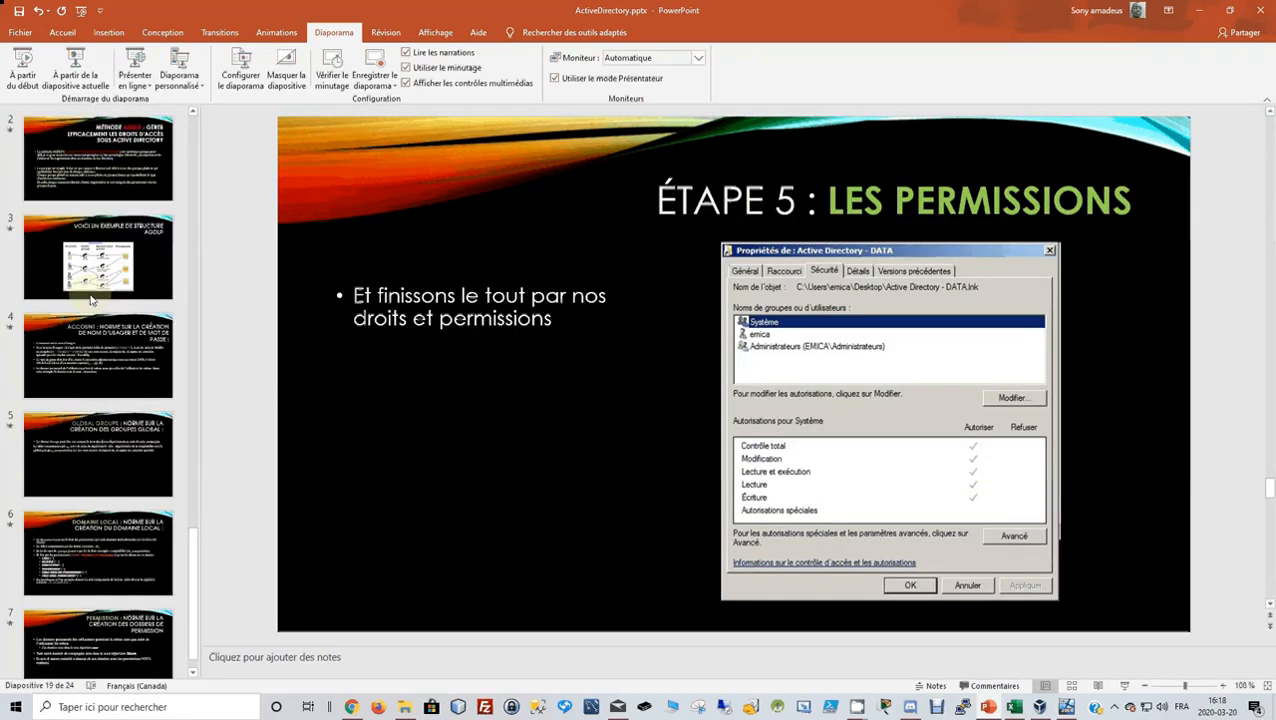
pyautogui.click(100, 290)
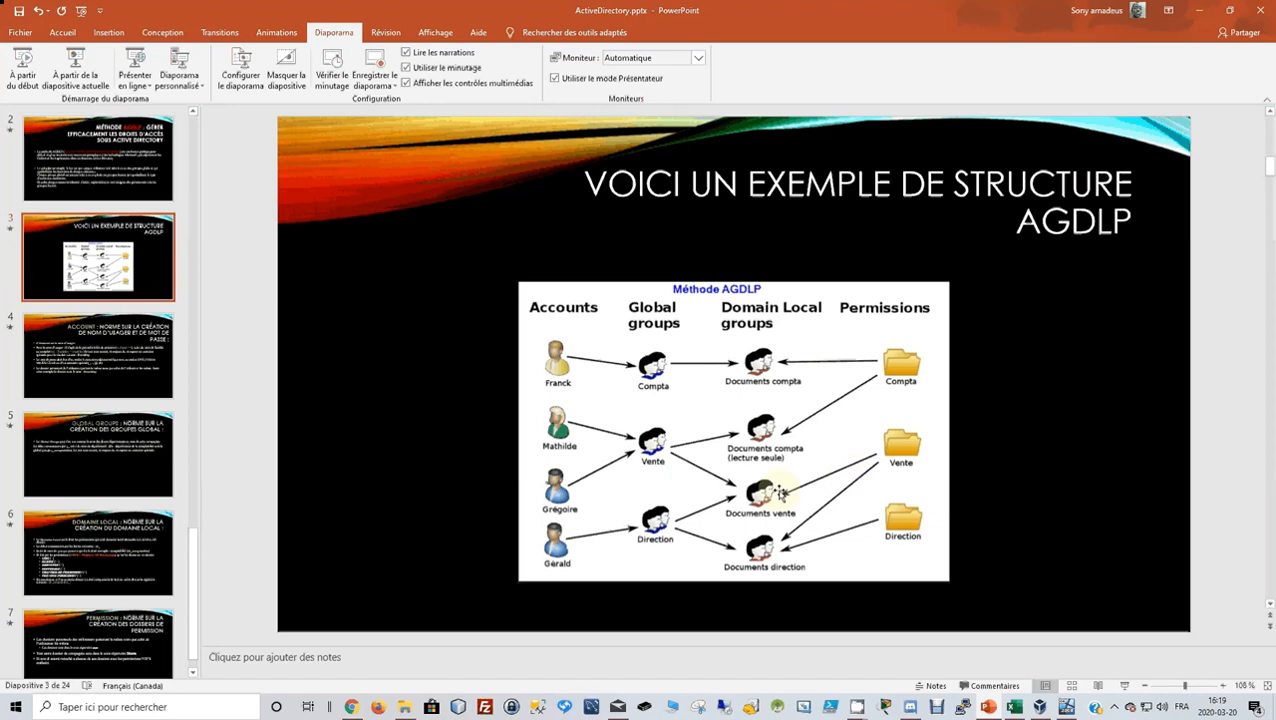
# Restore and arrange the PowerPoint and virtual machine windows side by side, then select ou_acces.
pyautogui.doubleClick(913, 8)
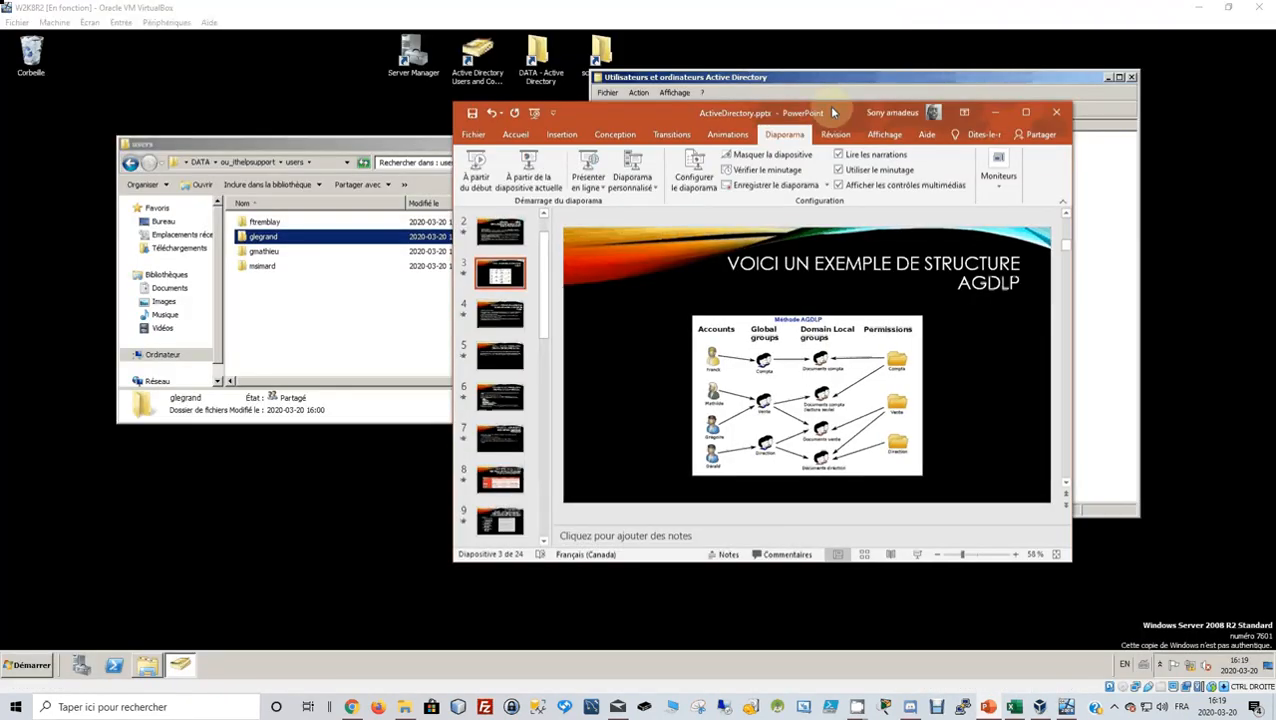
pyautogui.moveTo(833, 112); pyautogui.dragTo(1010, 155)
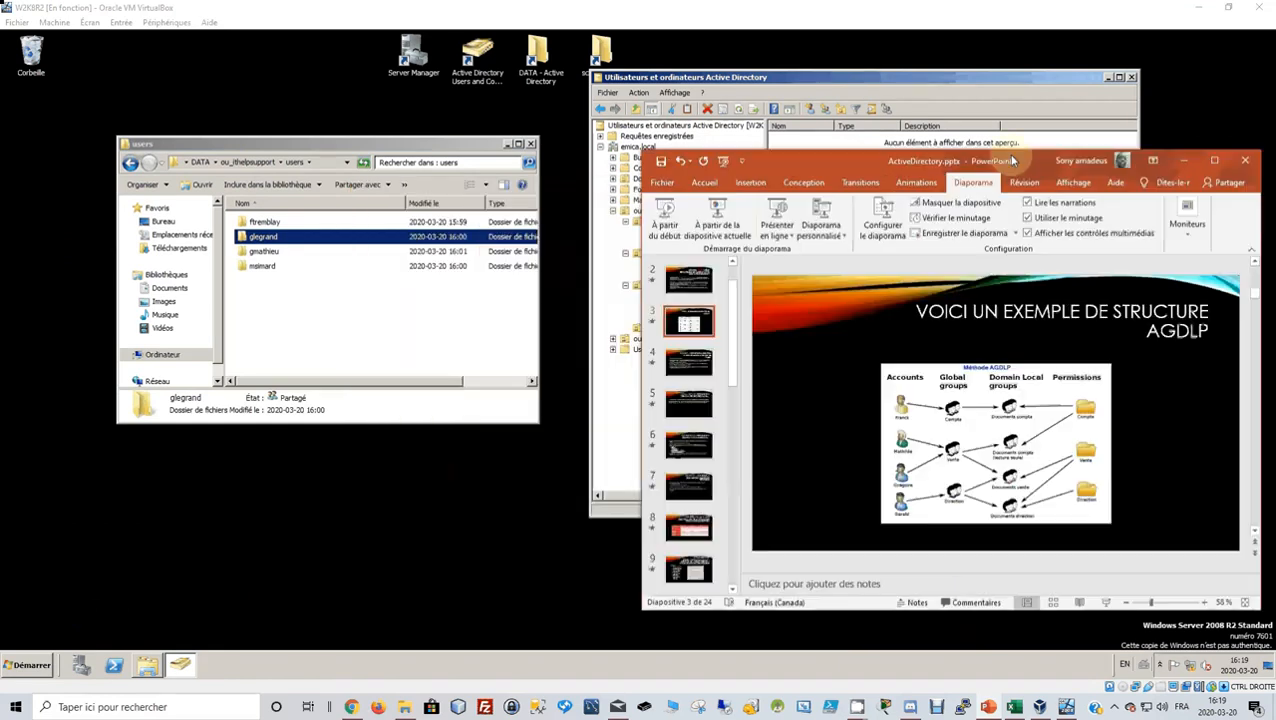
pyautogui.doubleClick(978, 8)
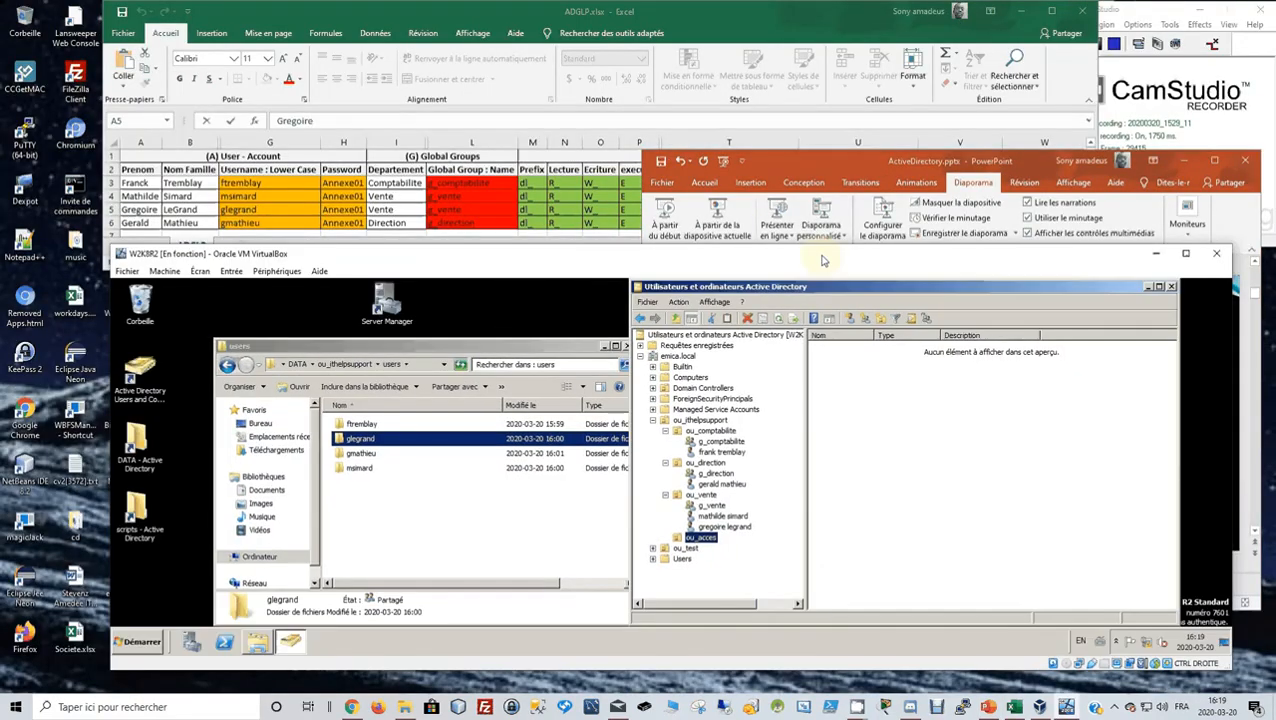
pyautogui.moveTo(822, 260); pyautogui.dragTo(700, 280)
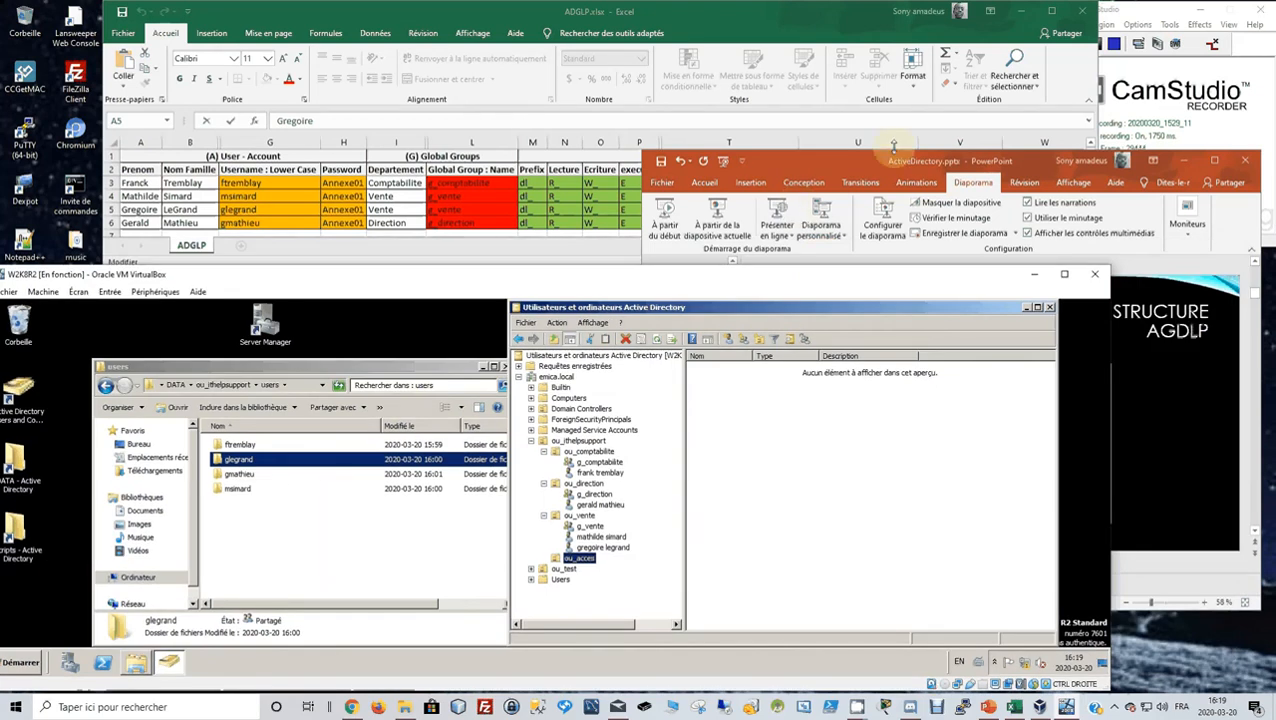
pyautogui.moveTo(893, 147); pyautogui.dragTo(965, 8)
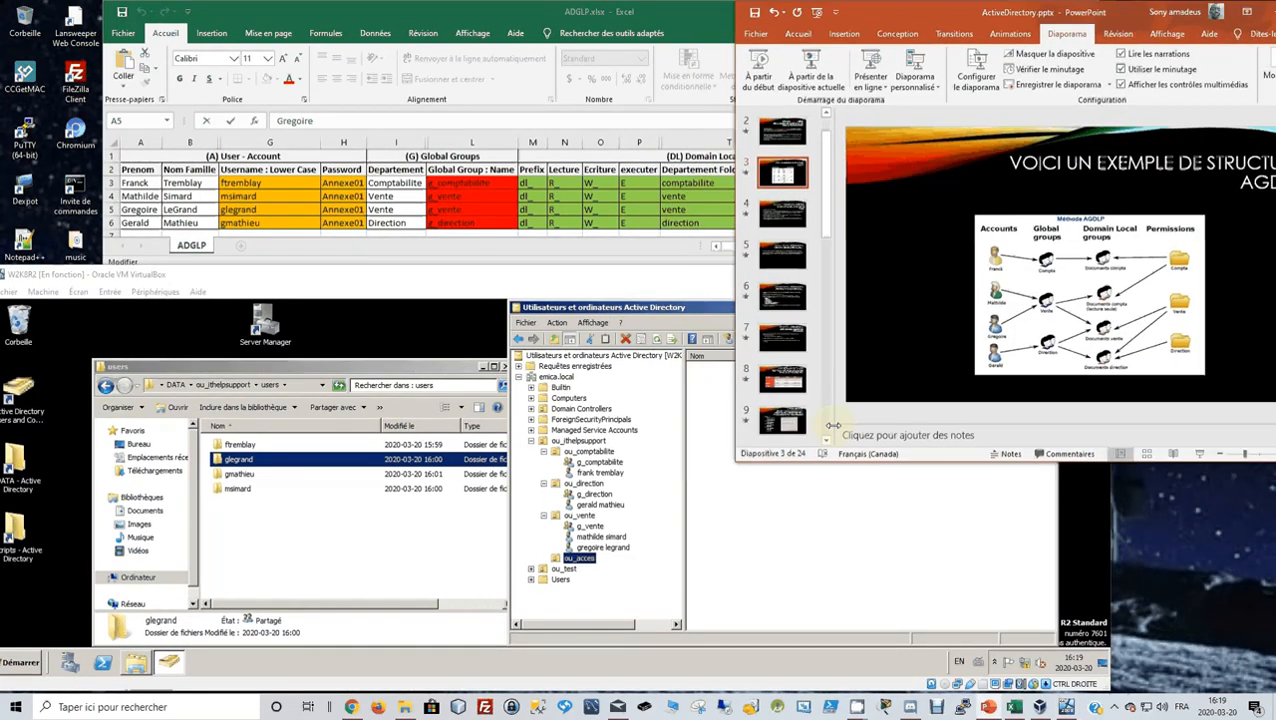
pyautogui.click(793, 295)
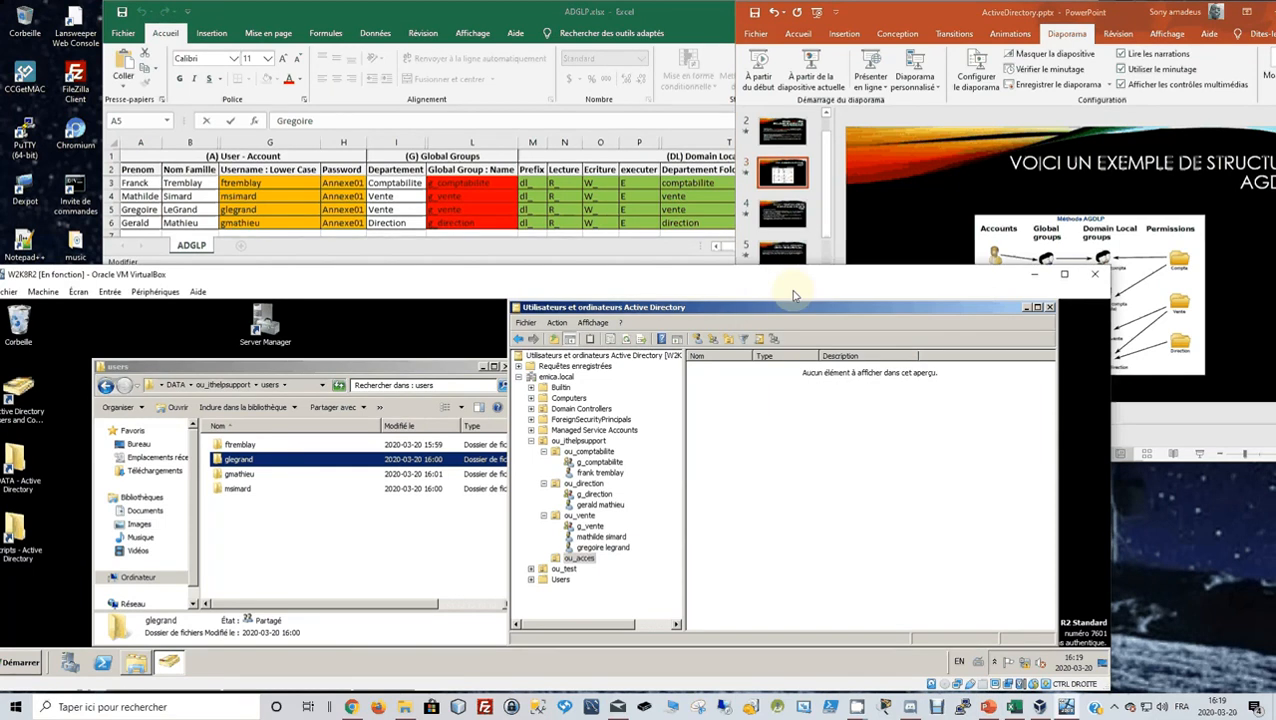
pyautogui.moveTo(793, 295); pyautogui.dragTo(641, 150)
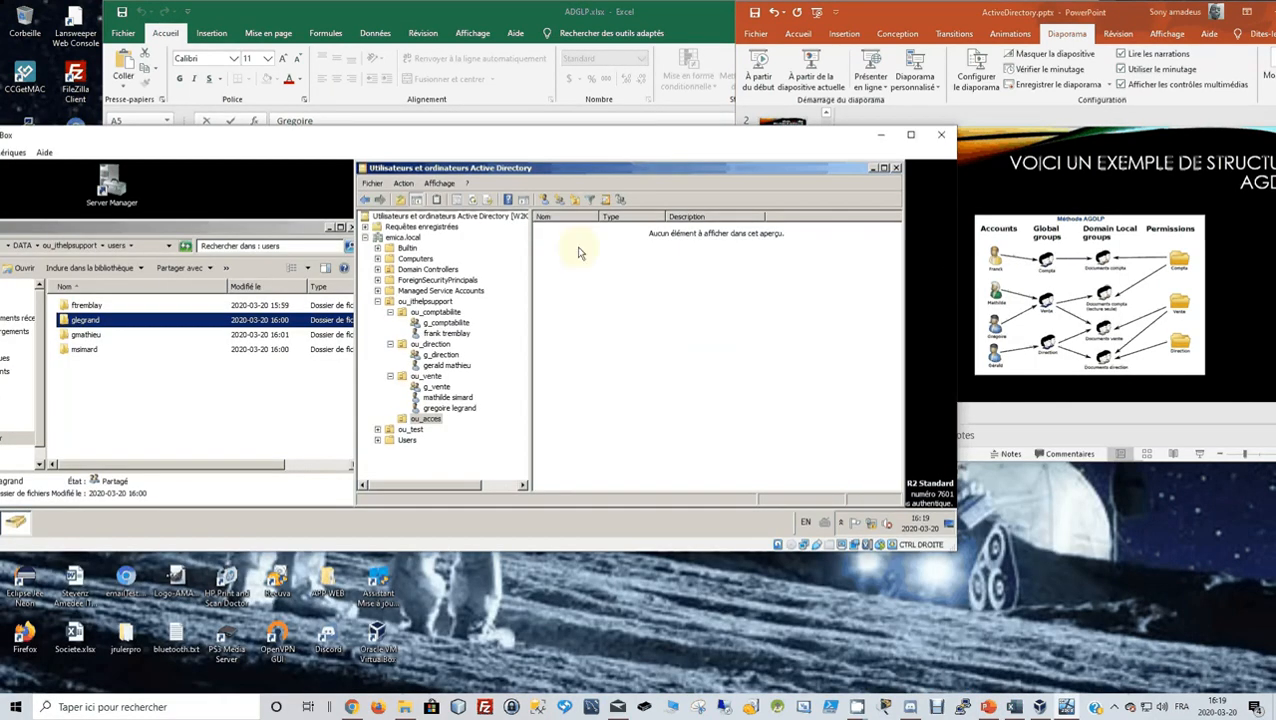
pyautogui.click(426, 420)
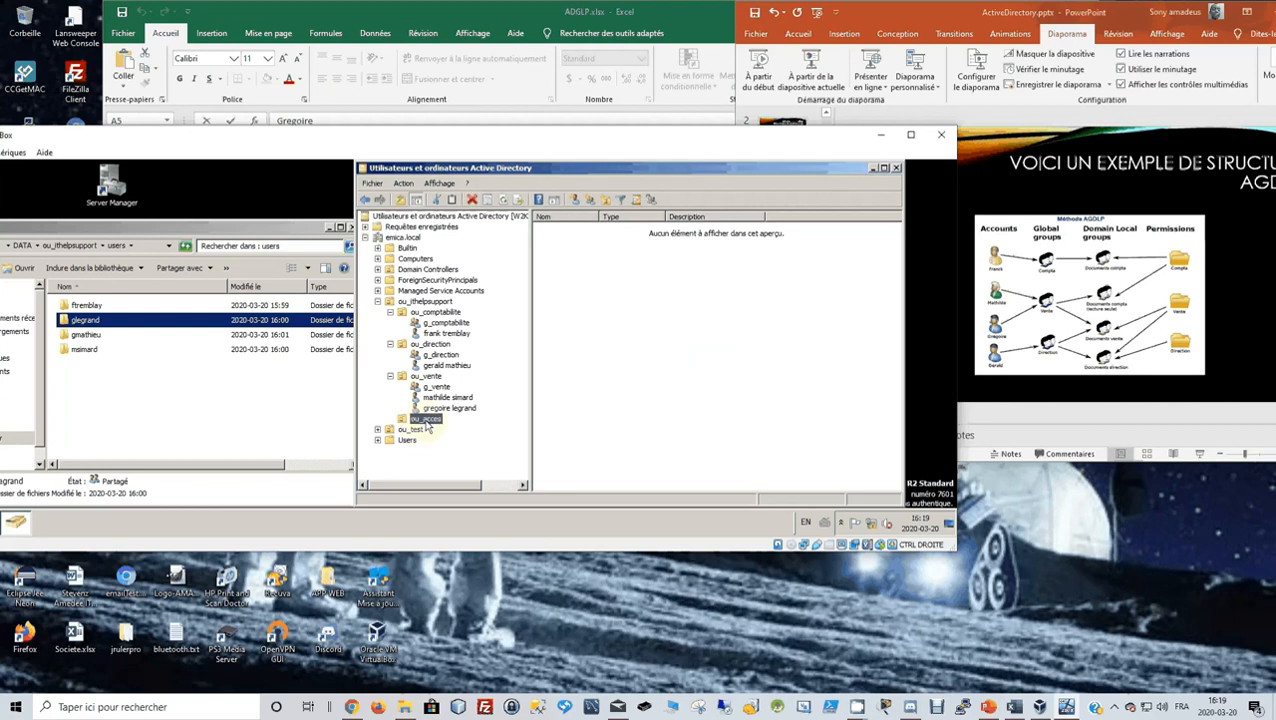
# Start a new group in ou_acces named dl_comptabilite_, then bring the presentation forward.
pyautogui.click(591, 201)
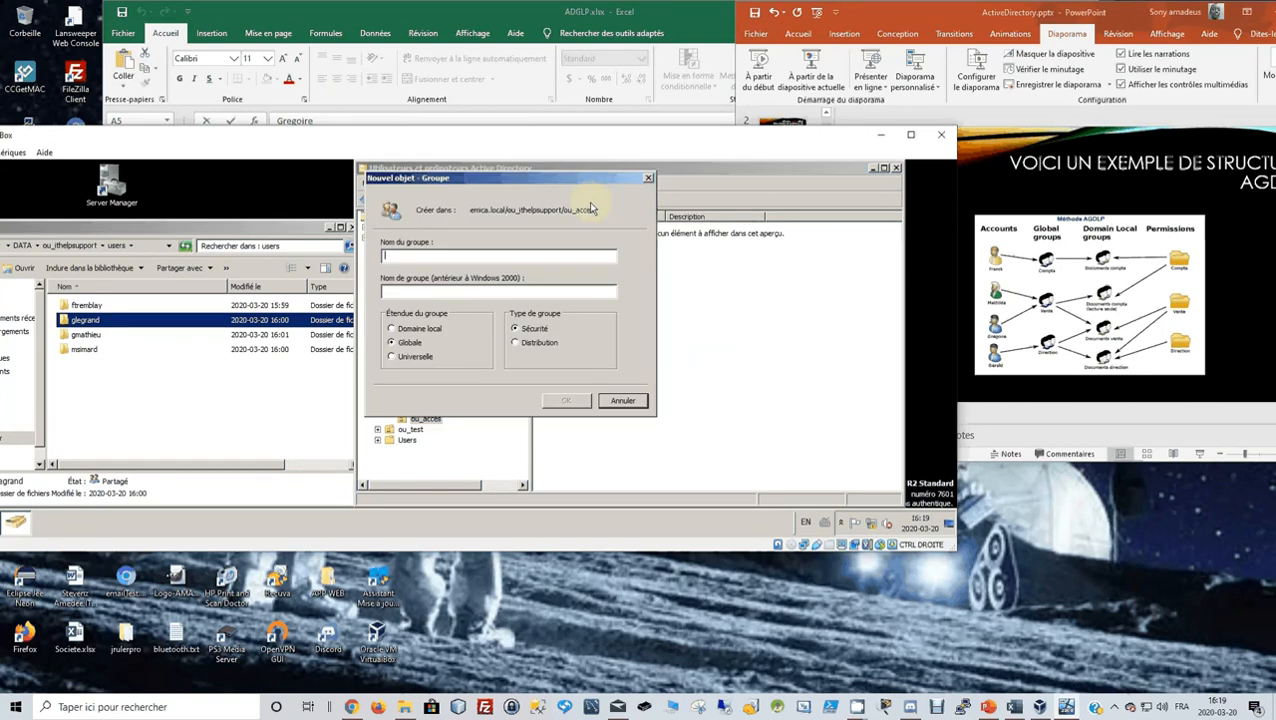
pyautogui.write('dl')
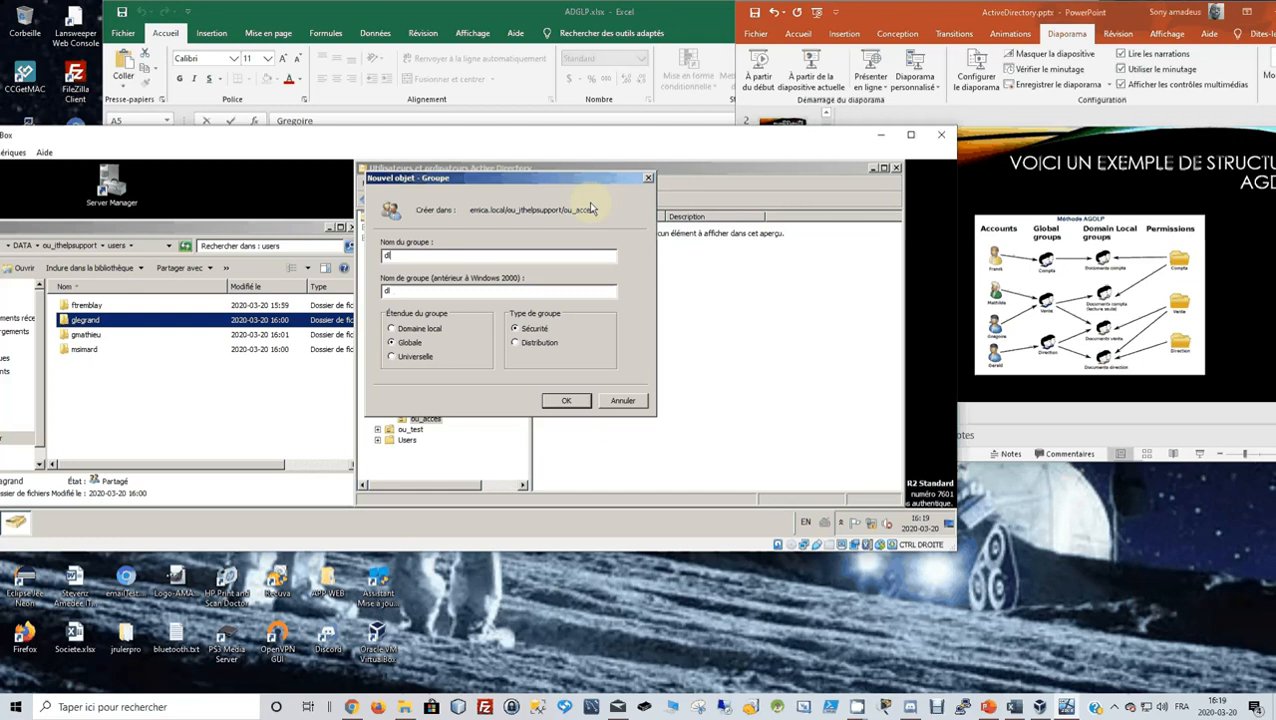
pyautogui.write('_comptabilite_')
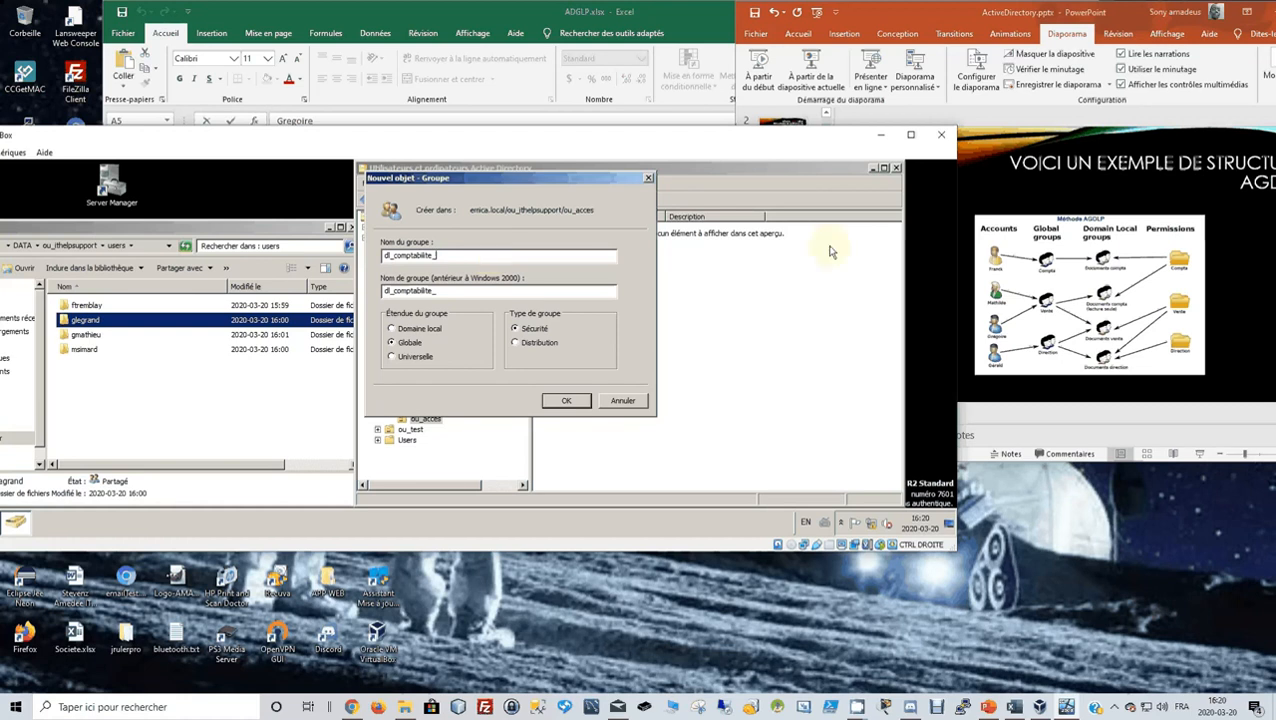
pyautogui.click(1003, 237)
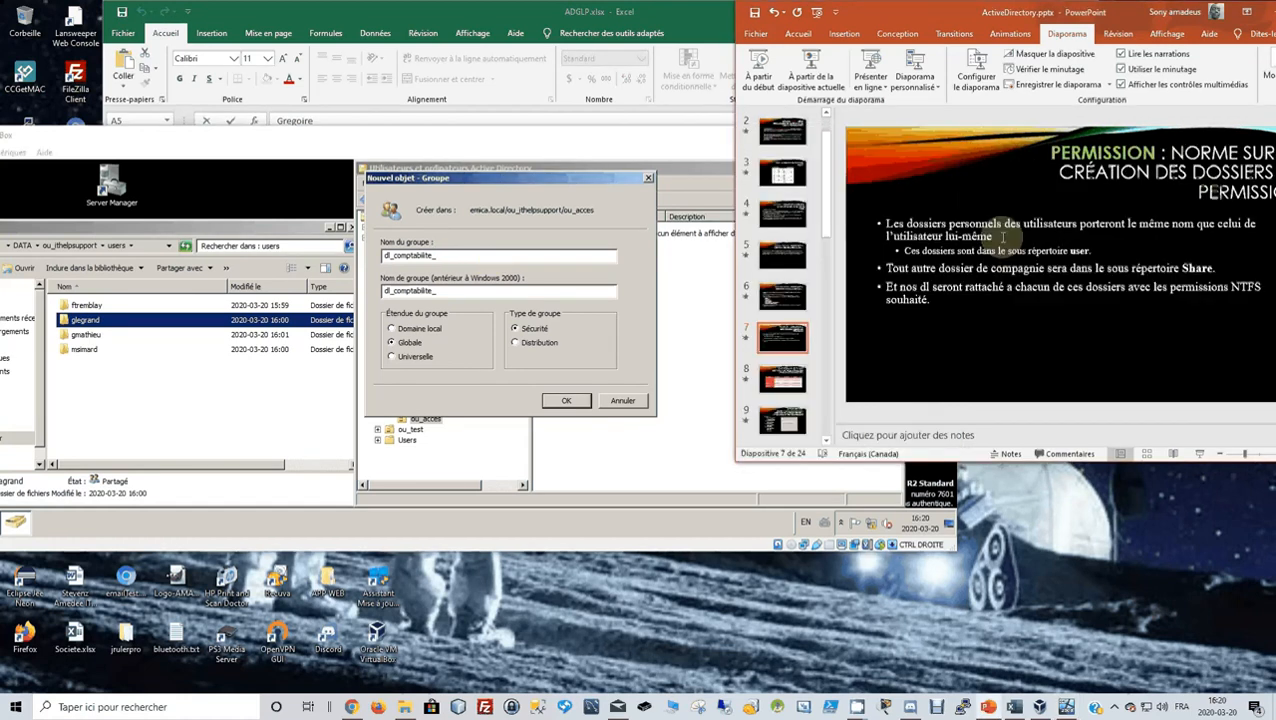
# Browse the slides to the naming rules on slide 6, then return to the new-group dialog.
pyautogui.scroll(-7, 842, 261)
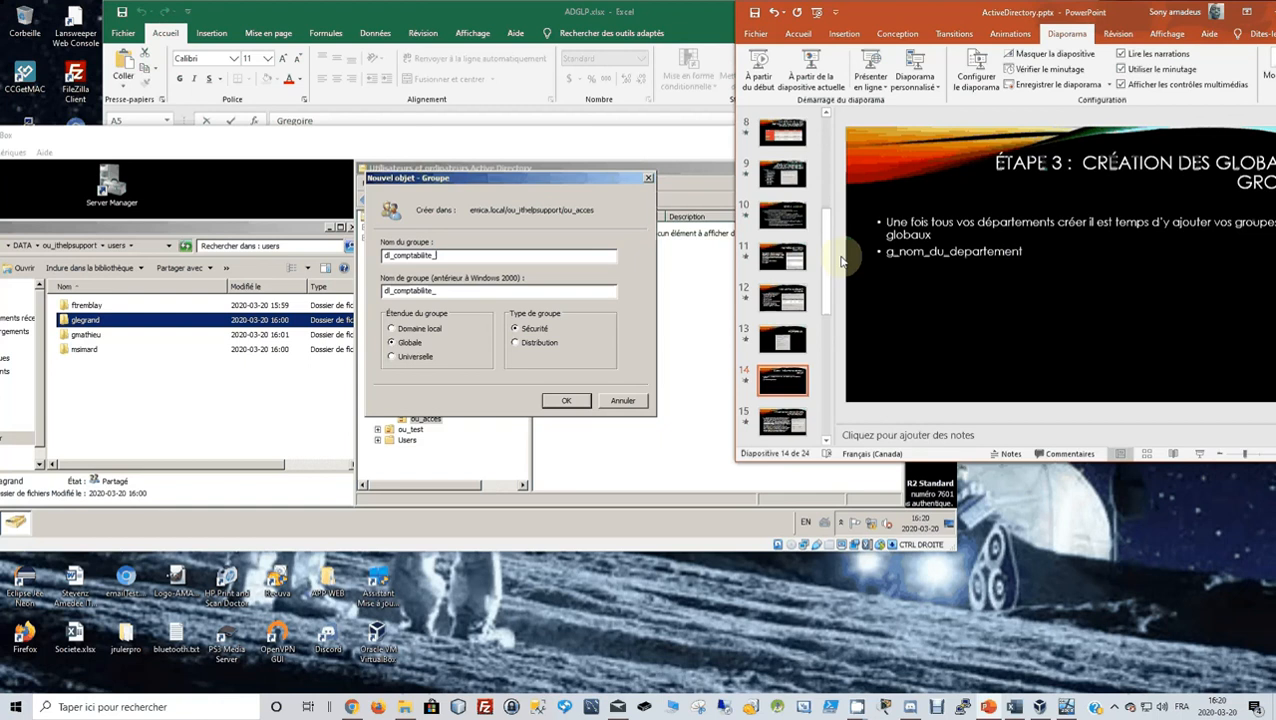
pyautogui.scroll(-3, 842, 261)
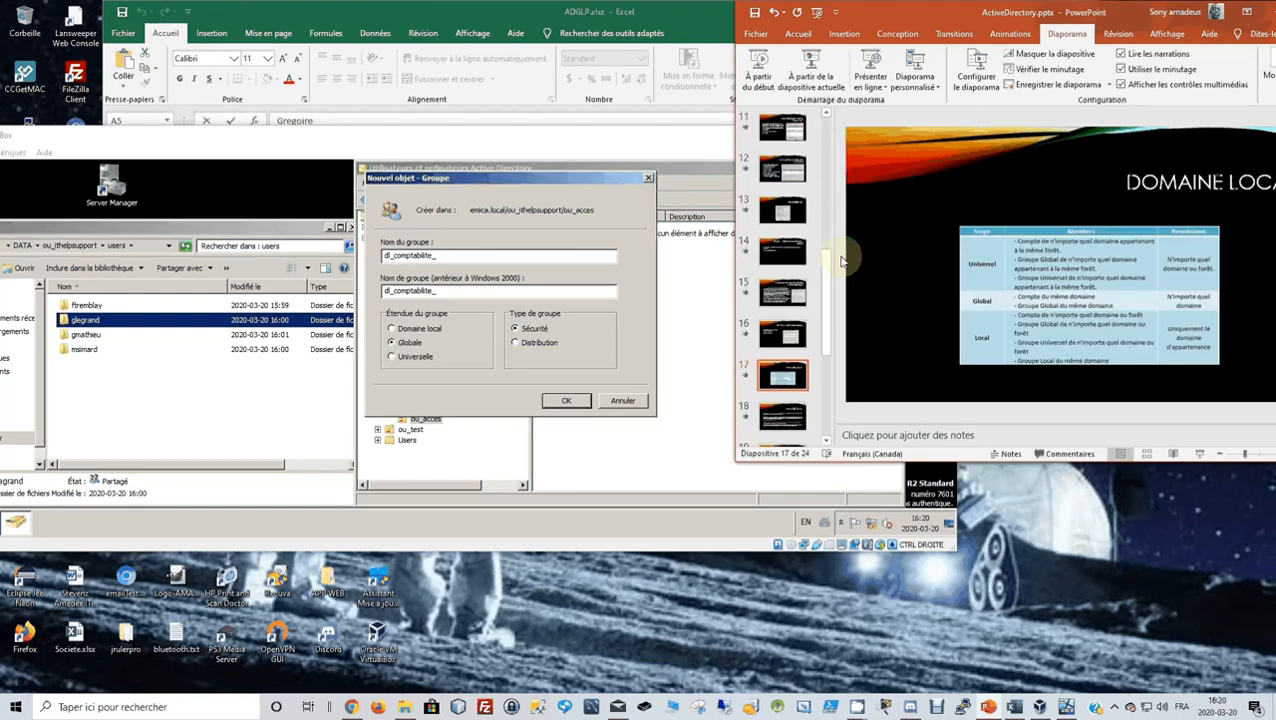
pyautogui.scroll(1, 842, 261)
pyautogui.scroll(-2, 800, 287)
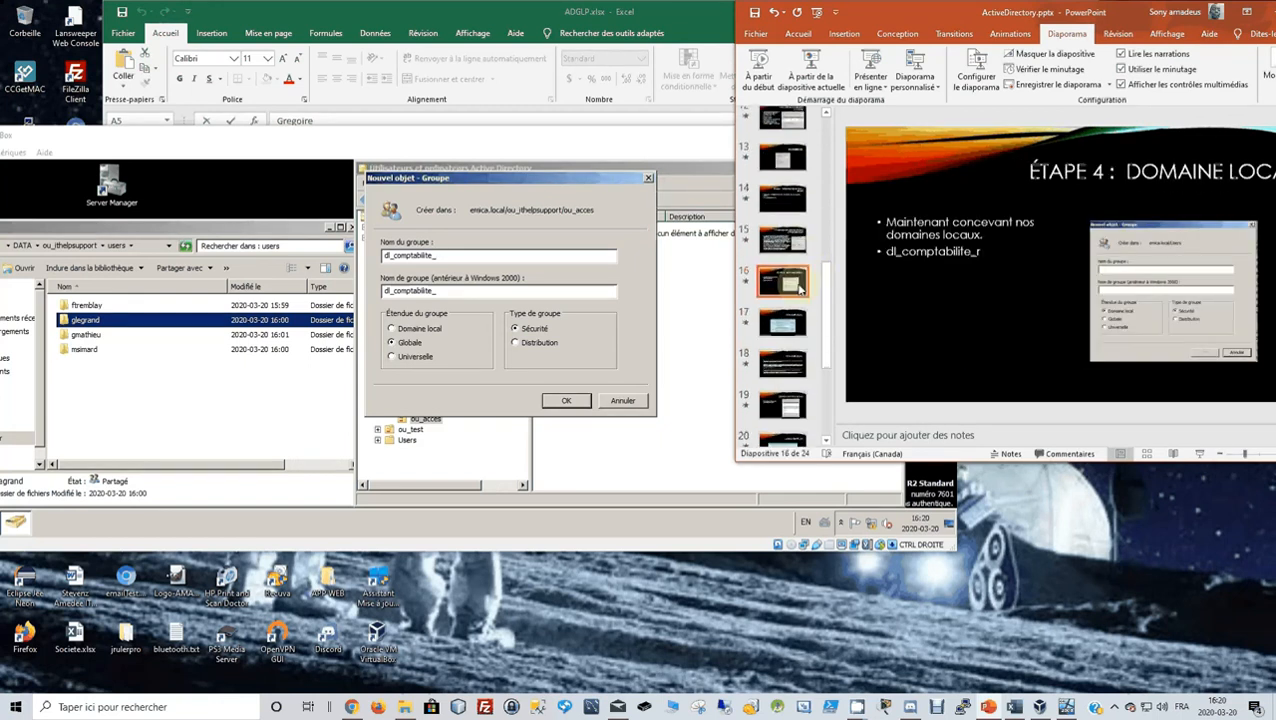
pyautogui.scroll(2, 800, 287)
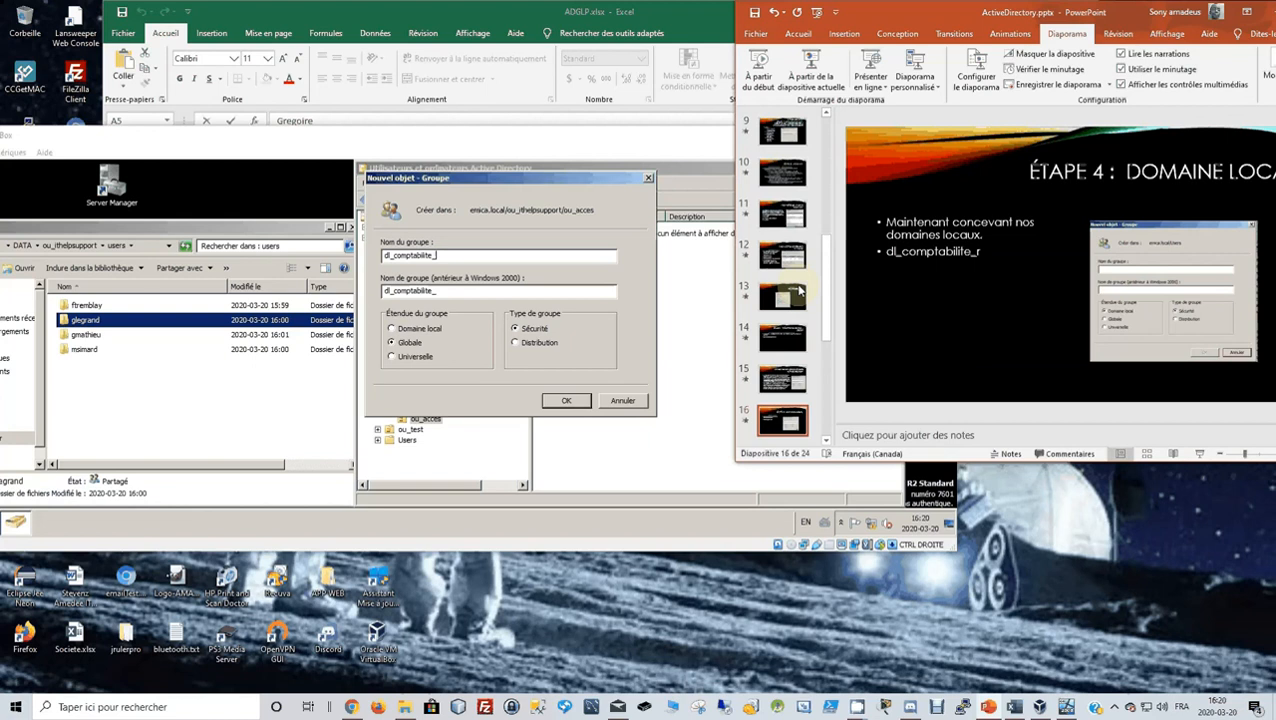
pyautogui.scroll(2, 800, 289)
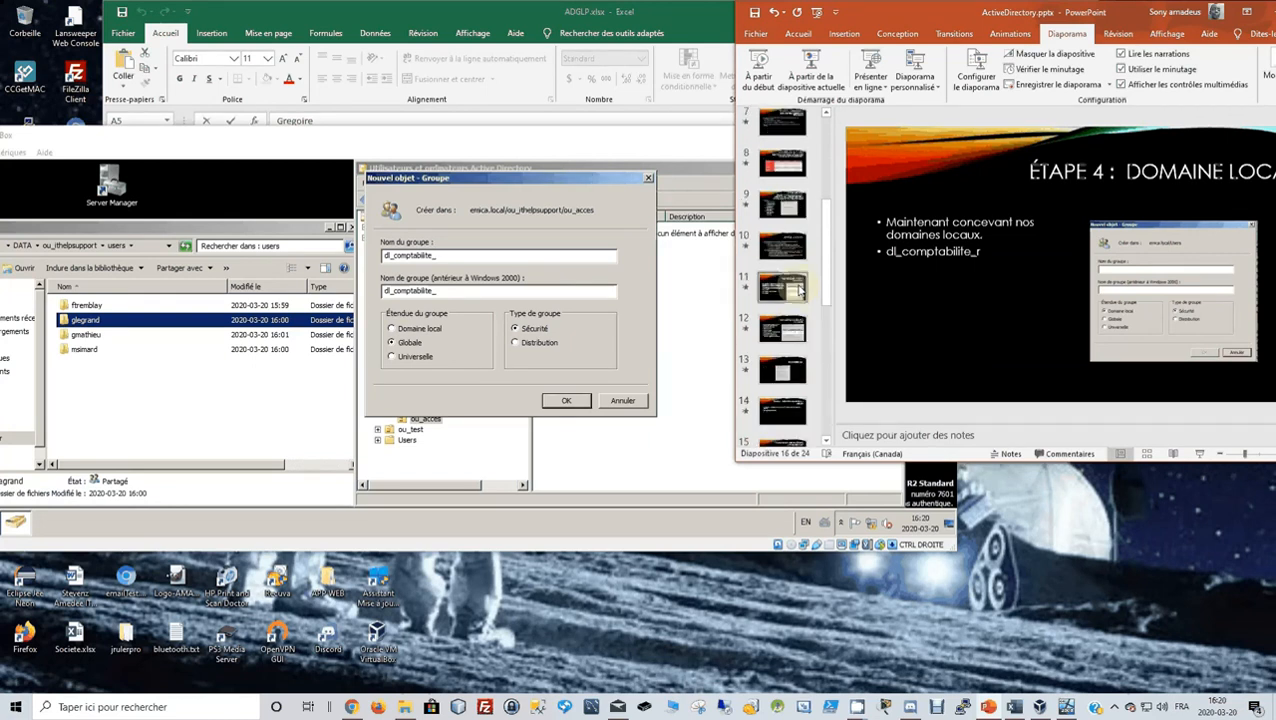
pyautogui.scroll(1, 800, 289)
pyautogui.click(793, 260)
pyautogui.click(785, 210)
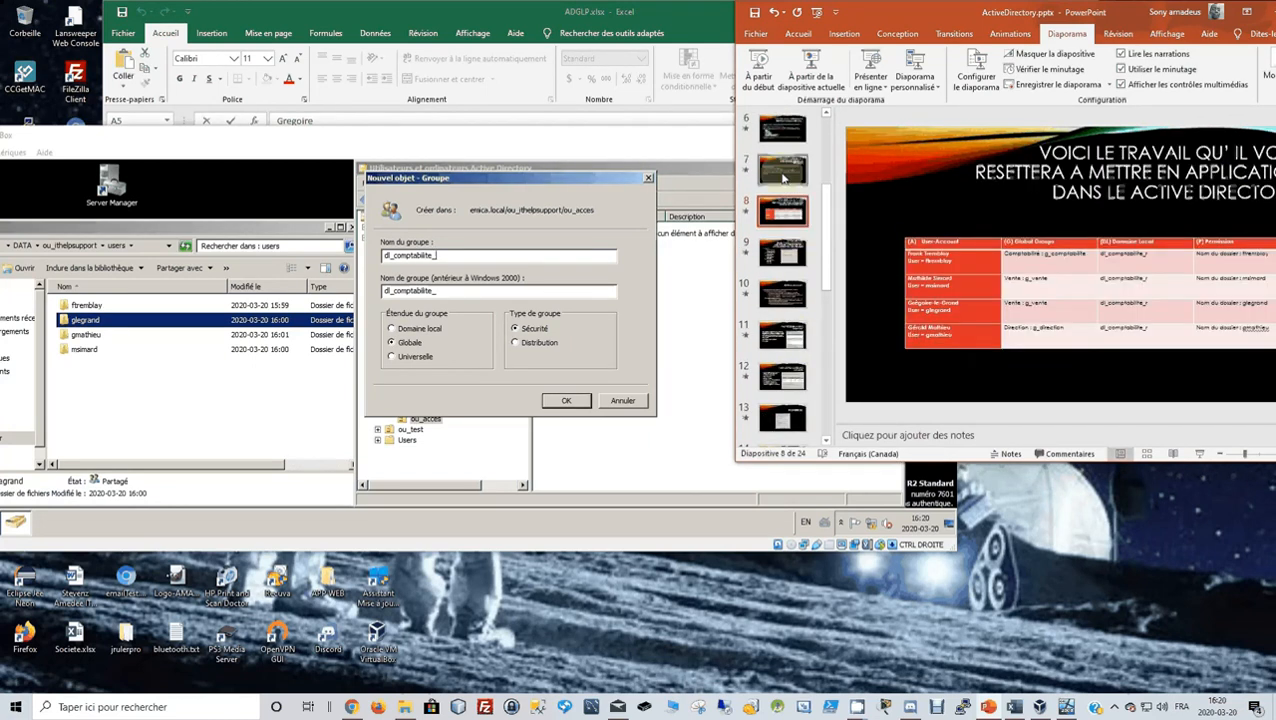
pyautogui.scroll(1, 783, 178)
pyautogui.click(783, 178)
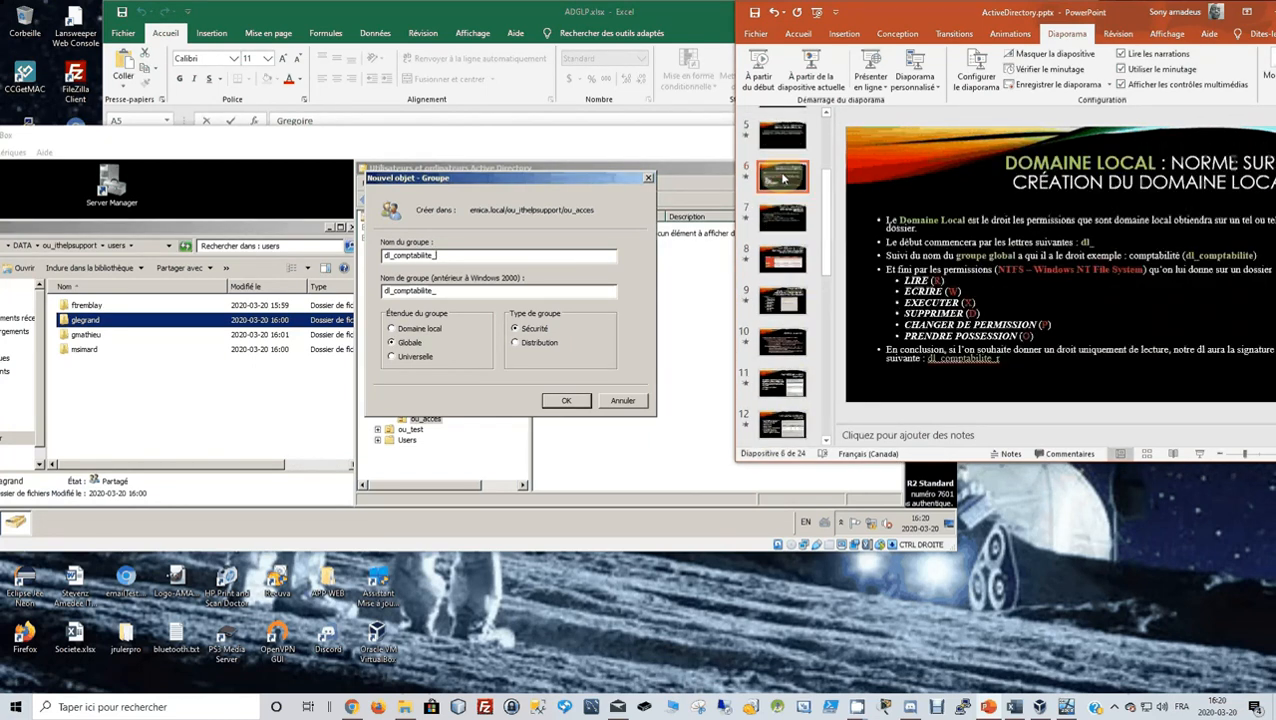
pyautogui.click(450, 256)
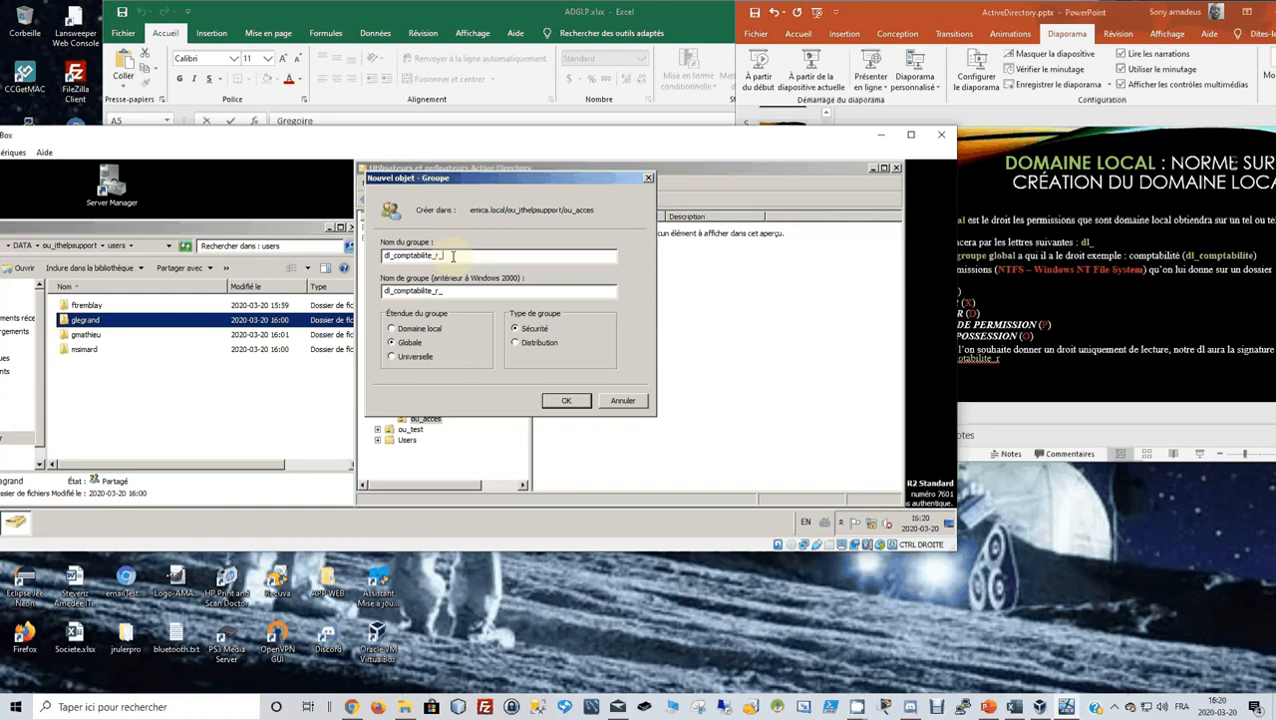
# Complete the name dl_comptabilite_r_w_x, set the scope to Domaine local, and create the group.
pyautogui.write('w')
pyautogui.click(972, 300)
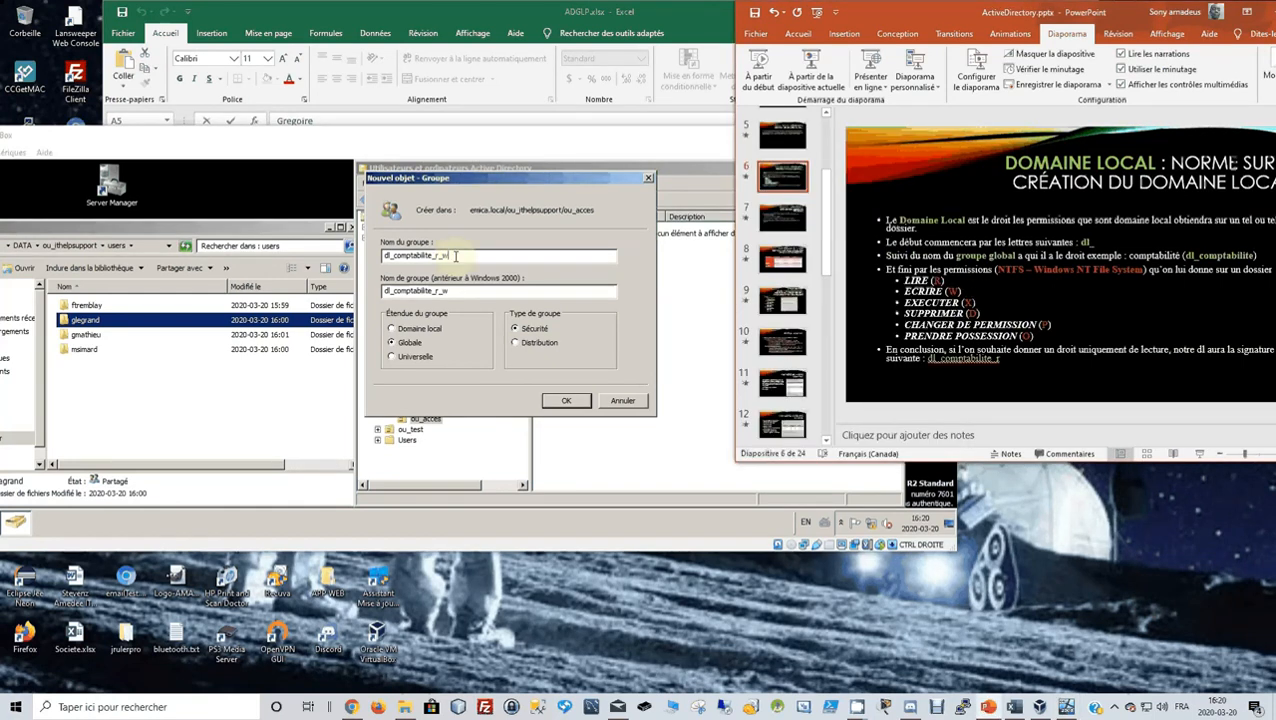
pyautogui.click(489, 256)
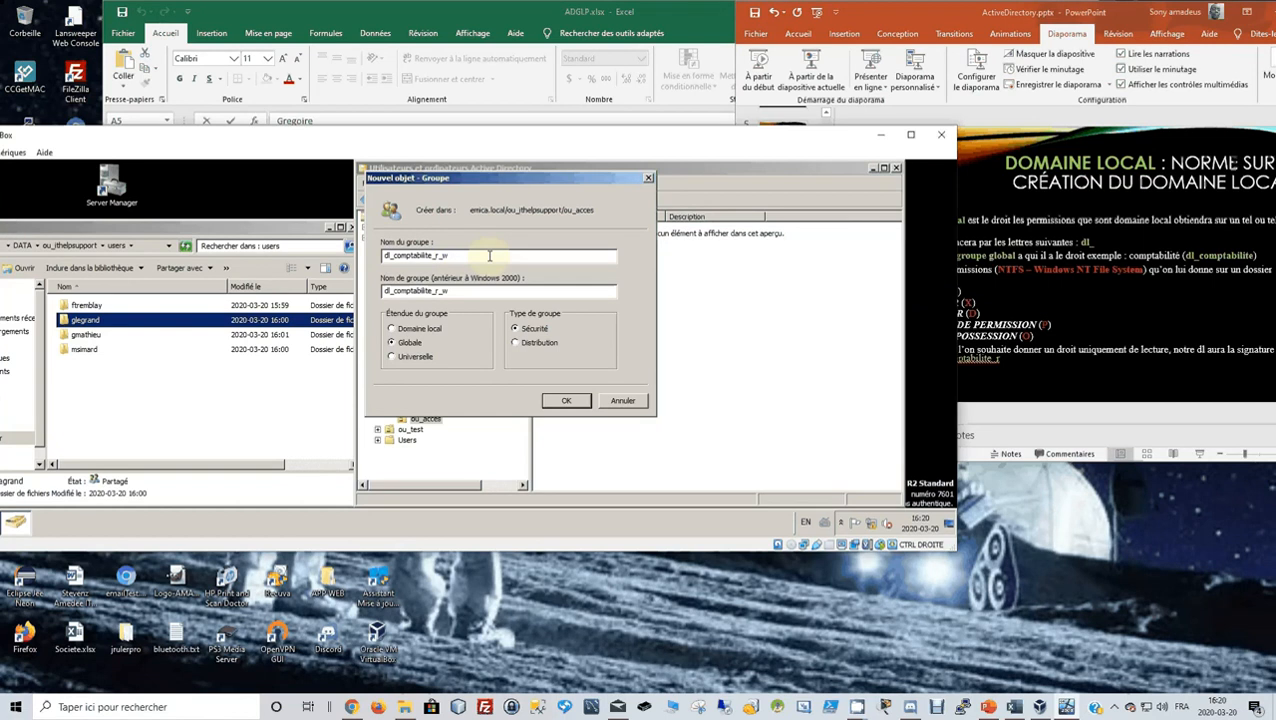
pyautogui.write('_x')
pyautogui.click(391, 330)
pyautogui.click(567, 401)
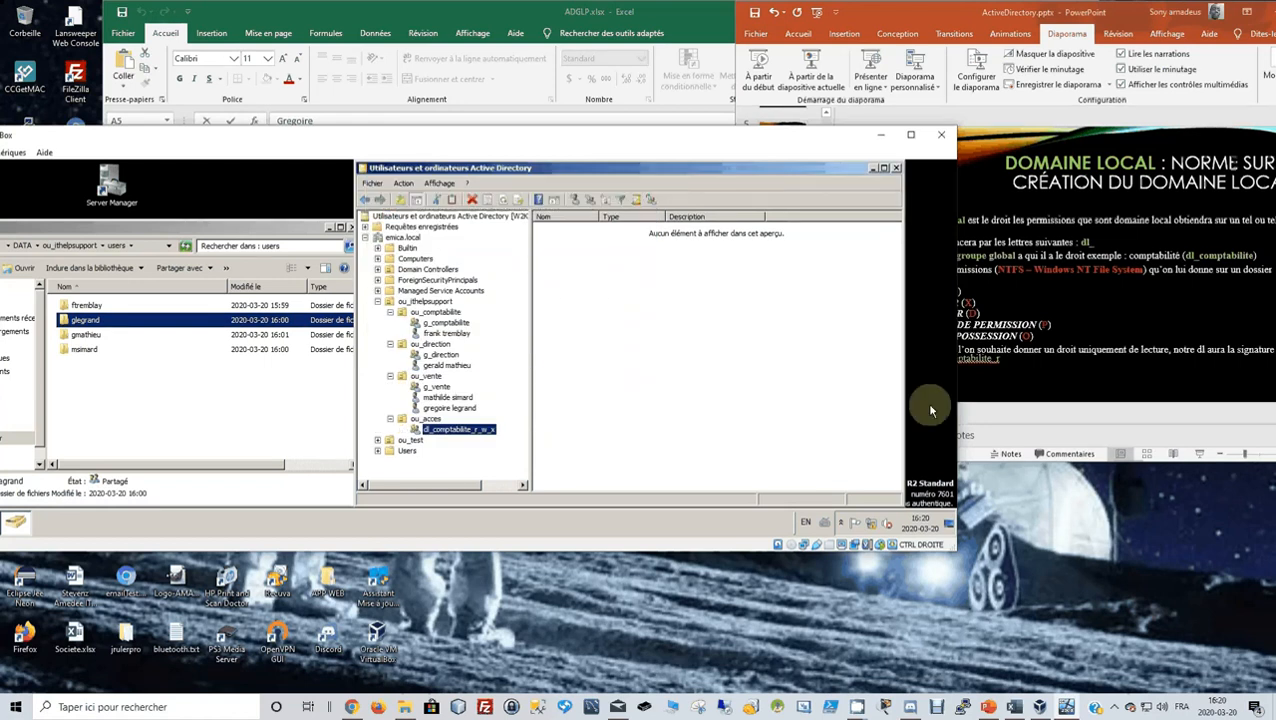
# Review the AGDLP structure example on slide 3 and the planned groups in ADGLP.xlsx.
pyautogui.click(1166, 366)
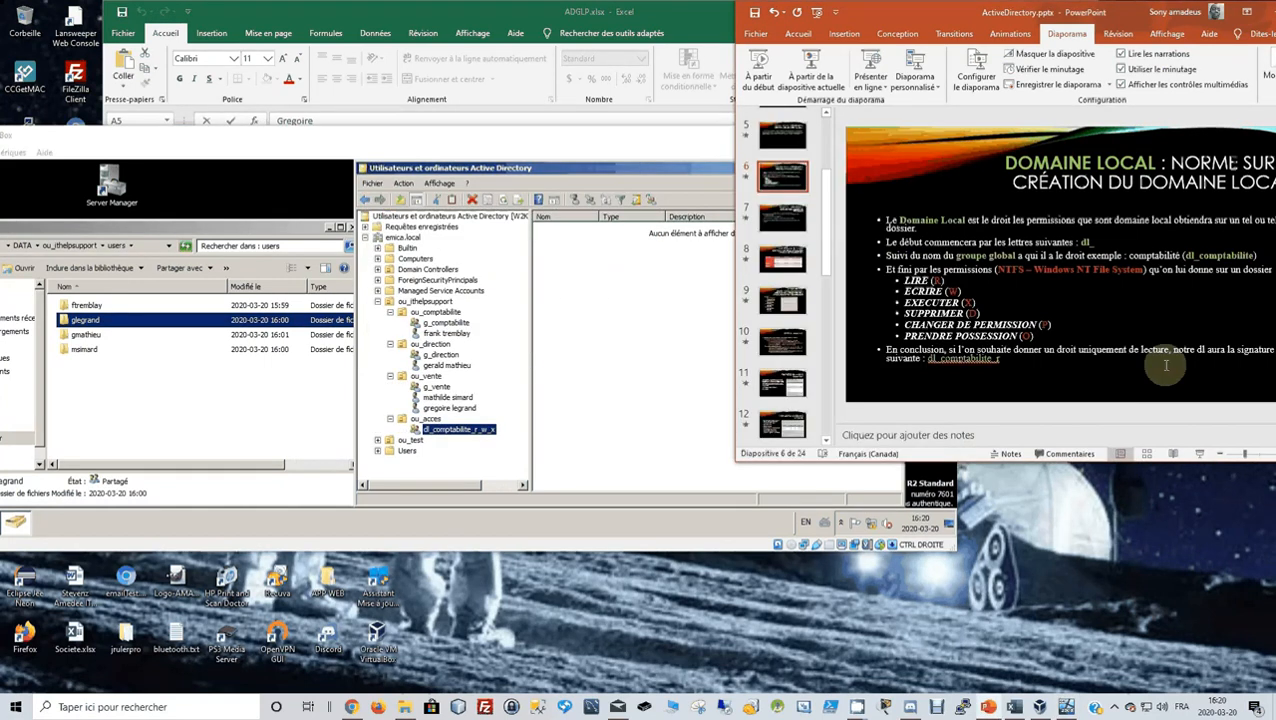
pyautogui.press('Home')
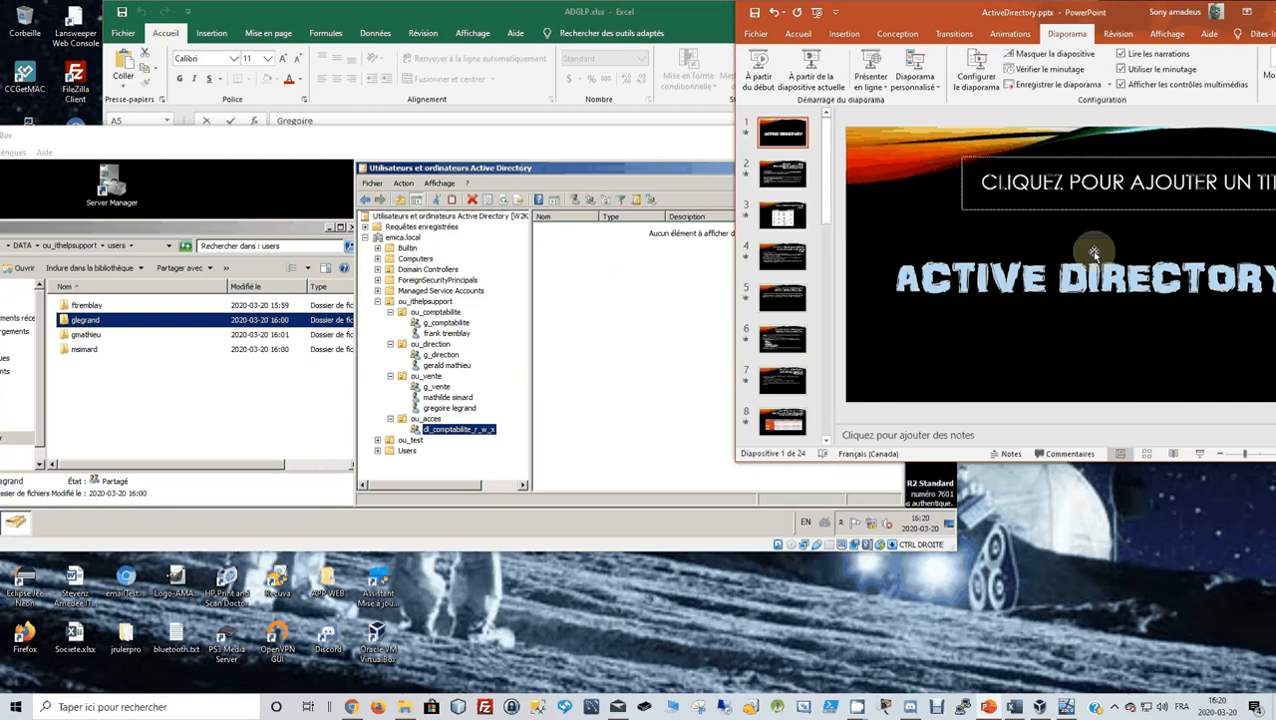
pyautogui.click(794, 222)
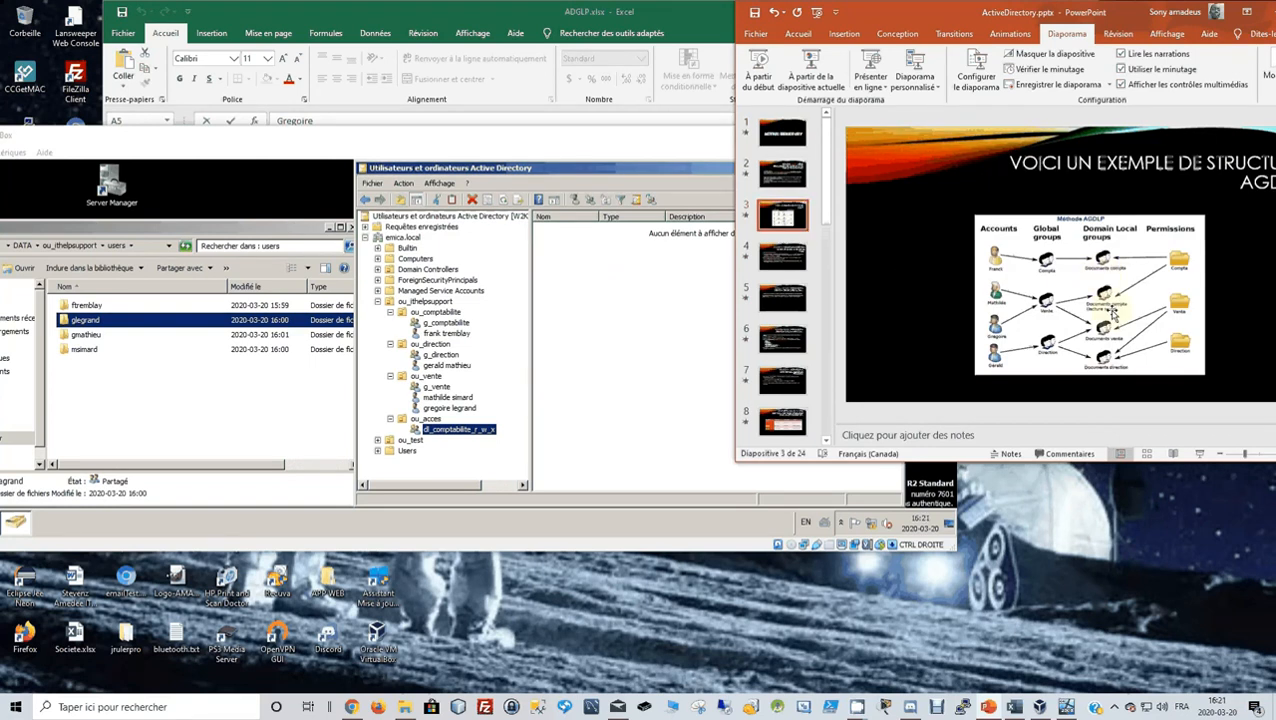
pyautogui.click(618, 33)
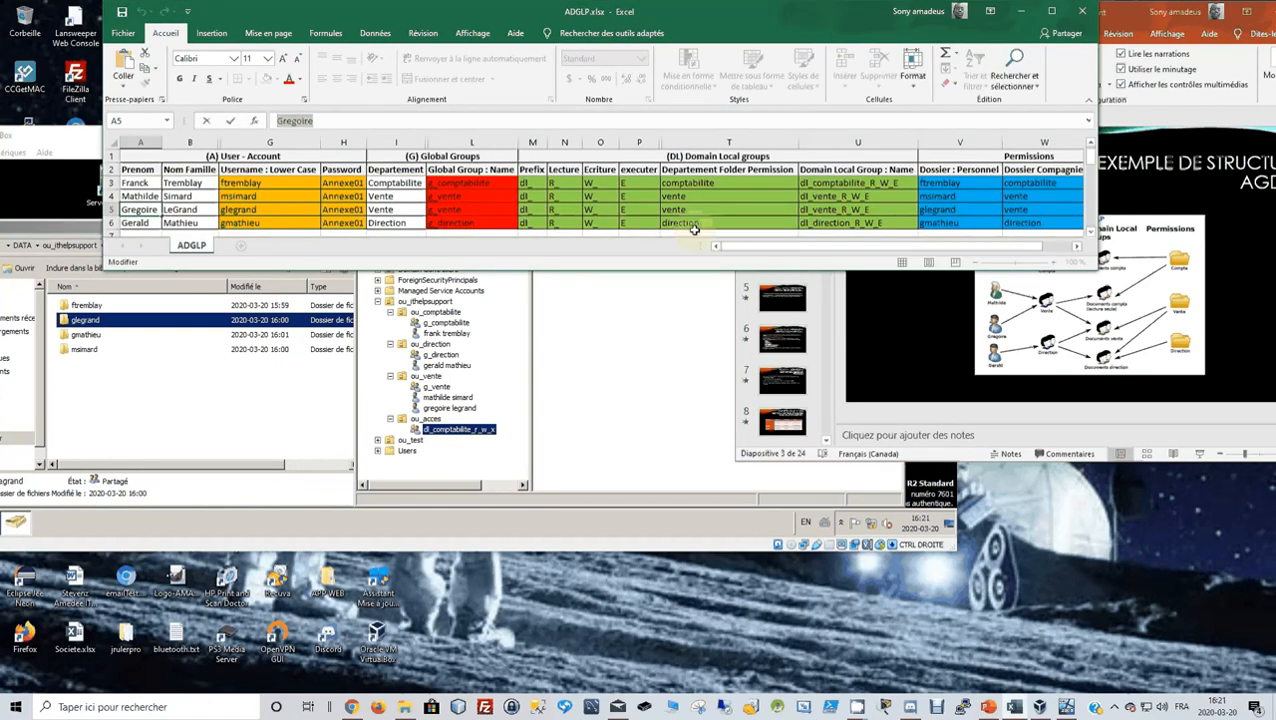
pyautogui.click(1045, 310)
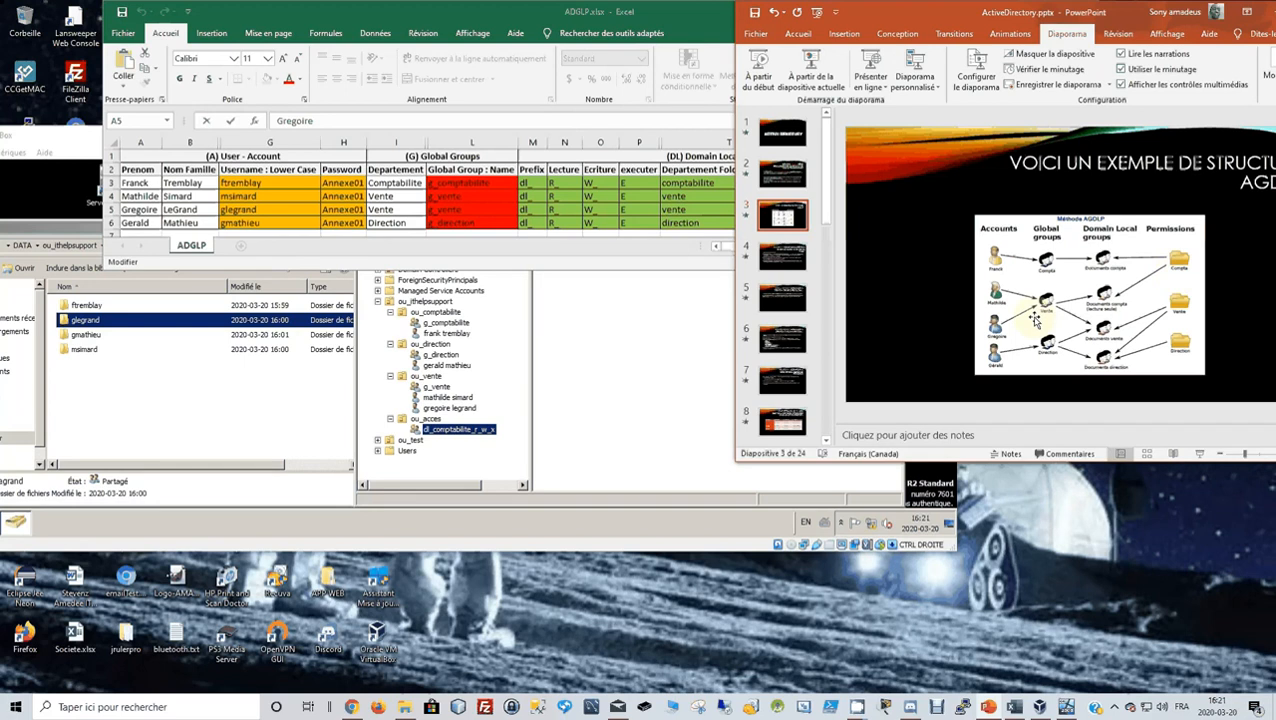
# Create the Domaine local security group dl_comptabilite_r in ou_acces and refresh its listing.
pyautogui.click(425, 419)
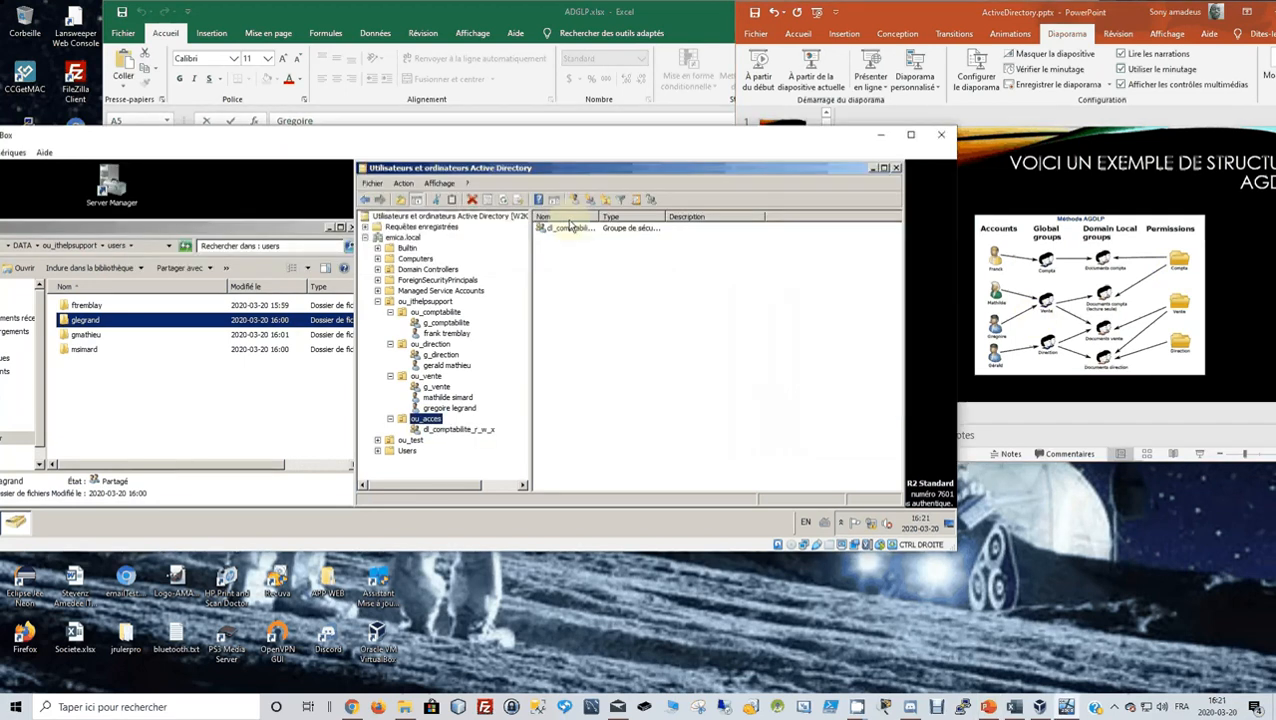
pyautogui.click(589, 200)
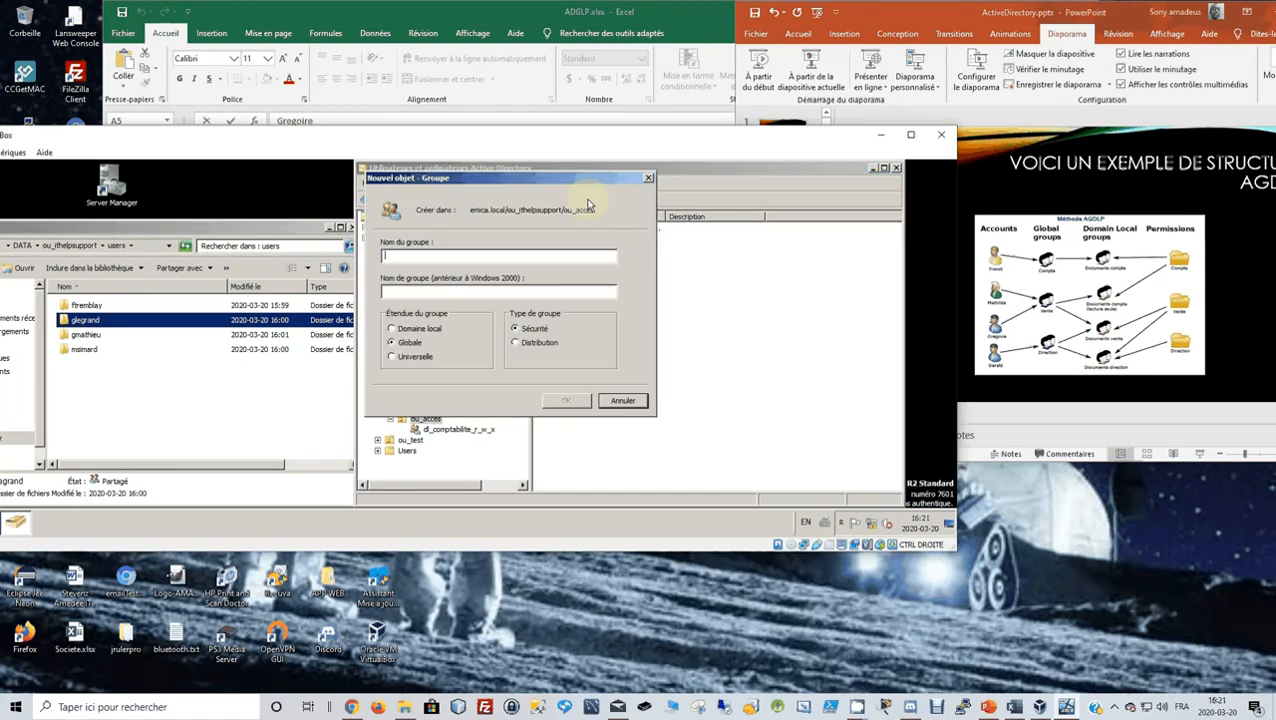
pyautogui.write('d')
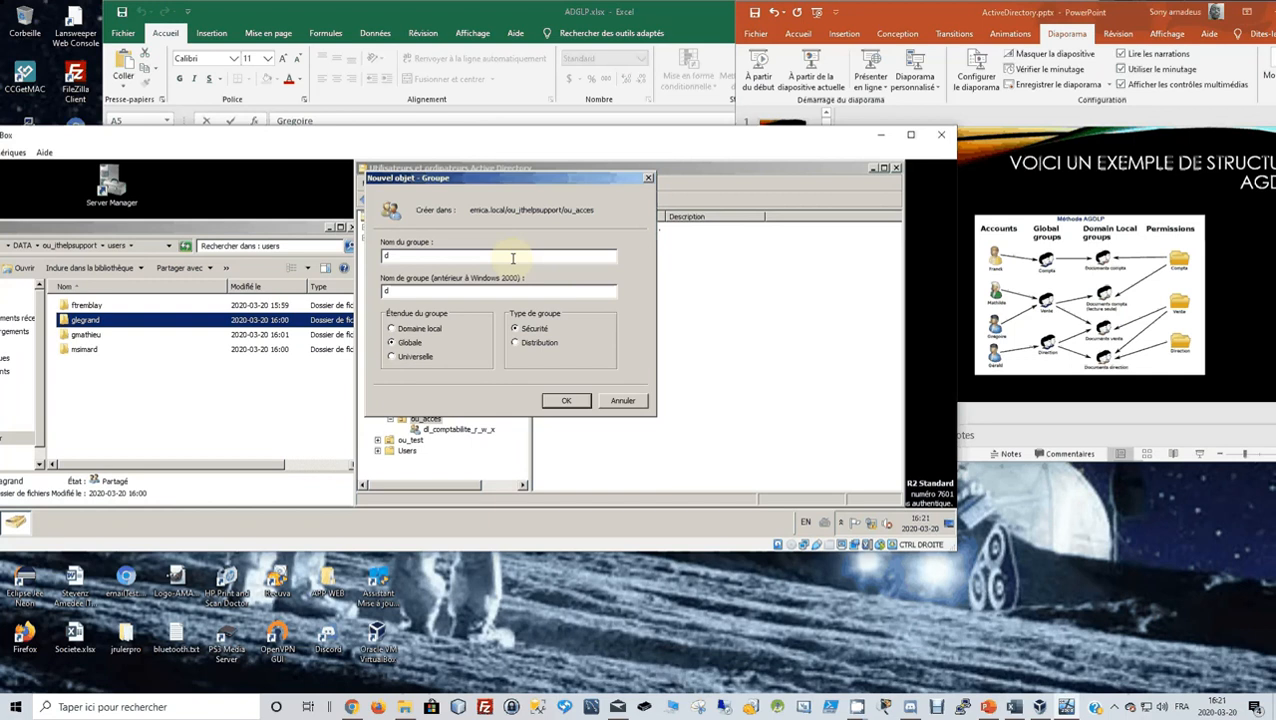
pyautogui.write('l_comptabl')
pyautogui.write('lite_r')
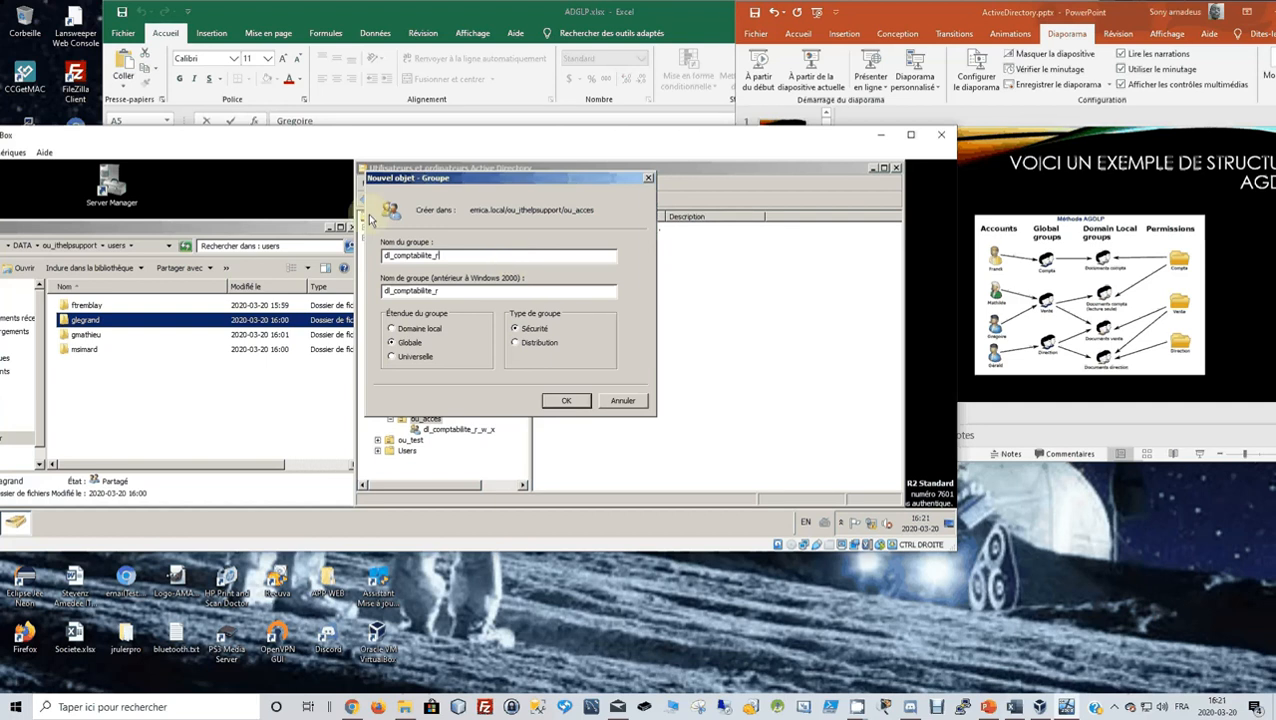
pyautogui.click(392, 329)
pyautogui.click(561, 401)
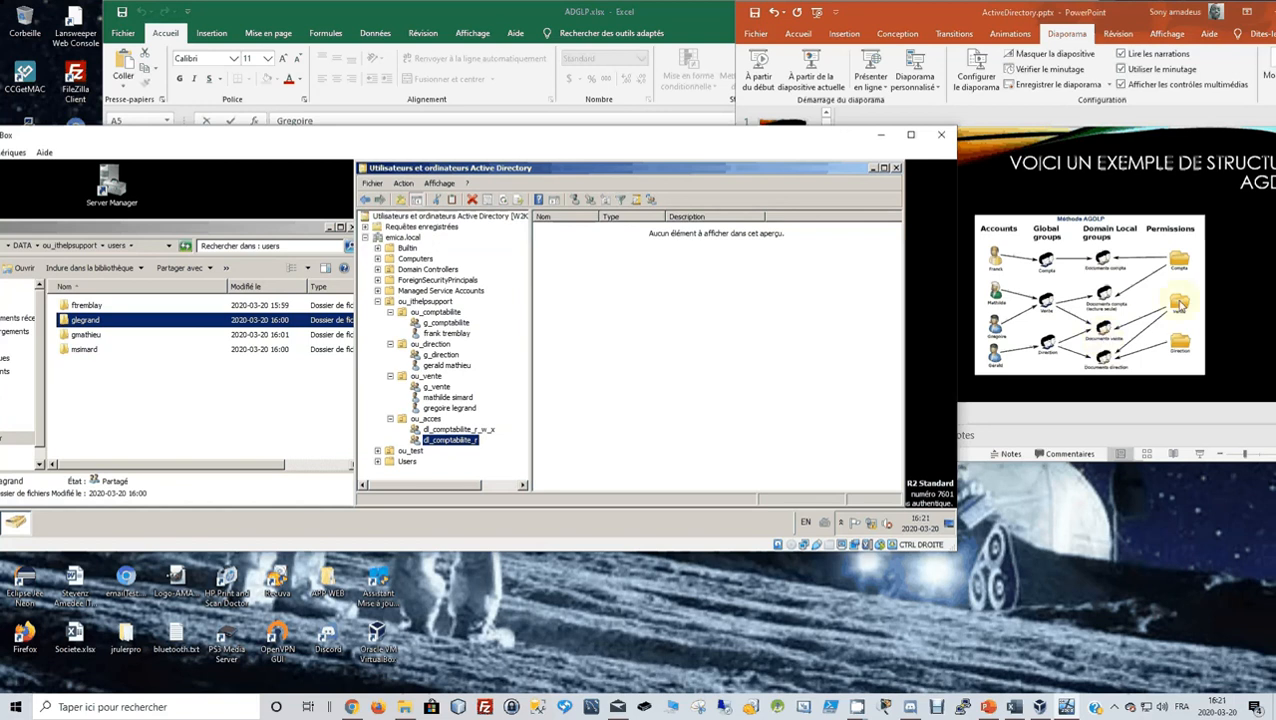
pyautogui.click(424, 419)
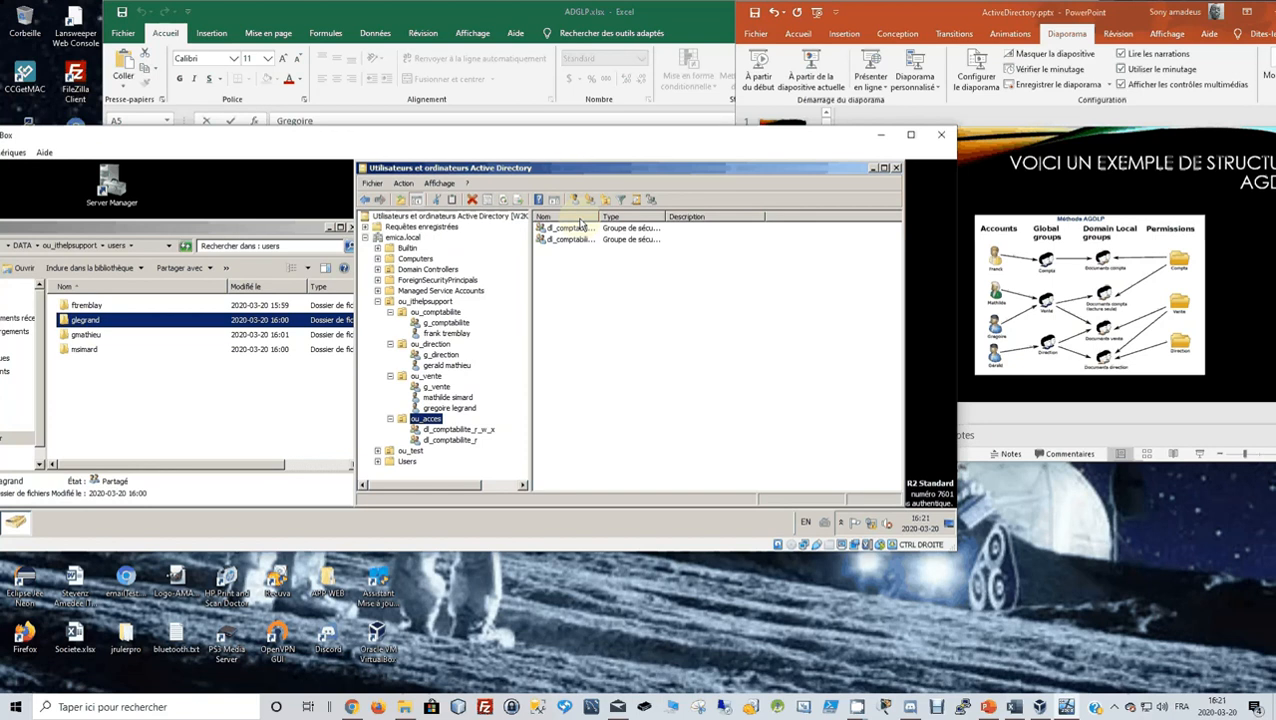
# Create a new group named dl_vente_r_w_x with Domaine local scope in ou_acces.
pyautogui.click(590, 200)
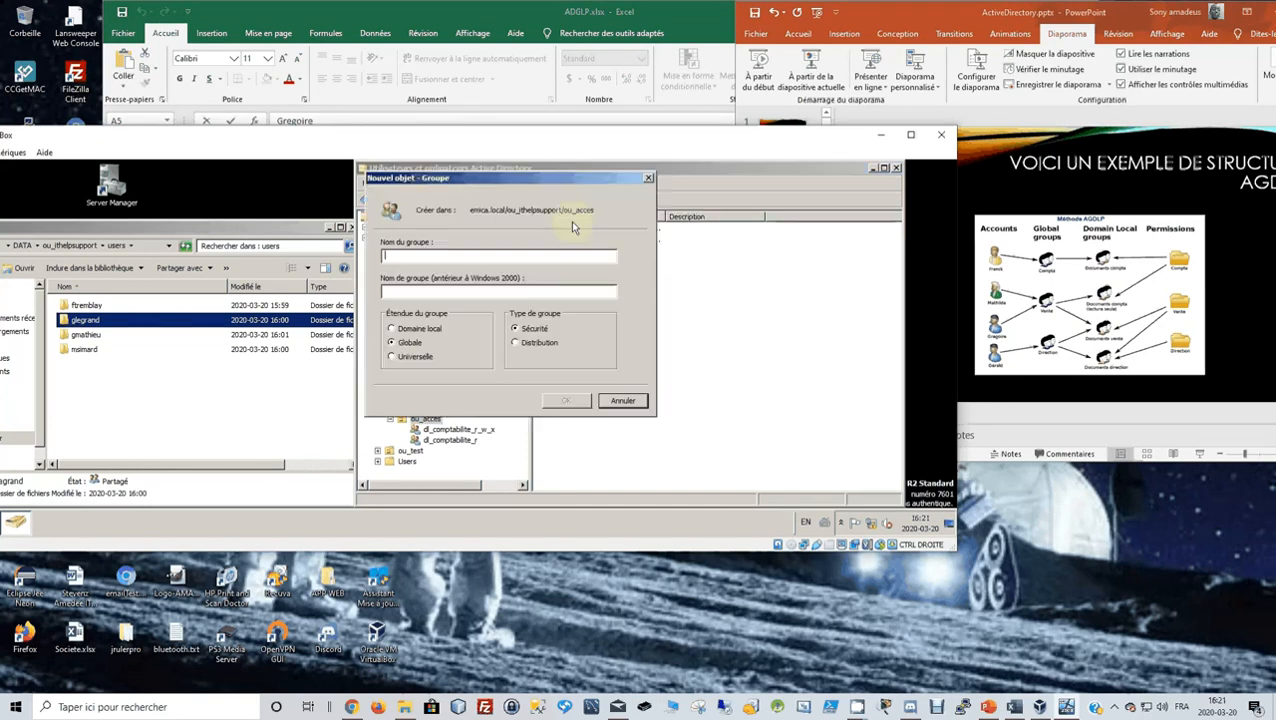
pyautogui.write('dl')
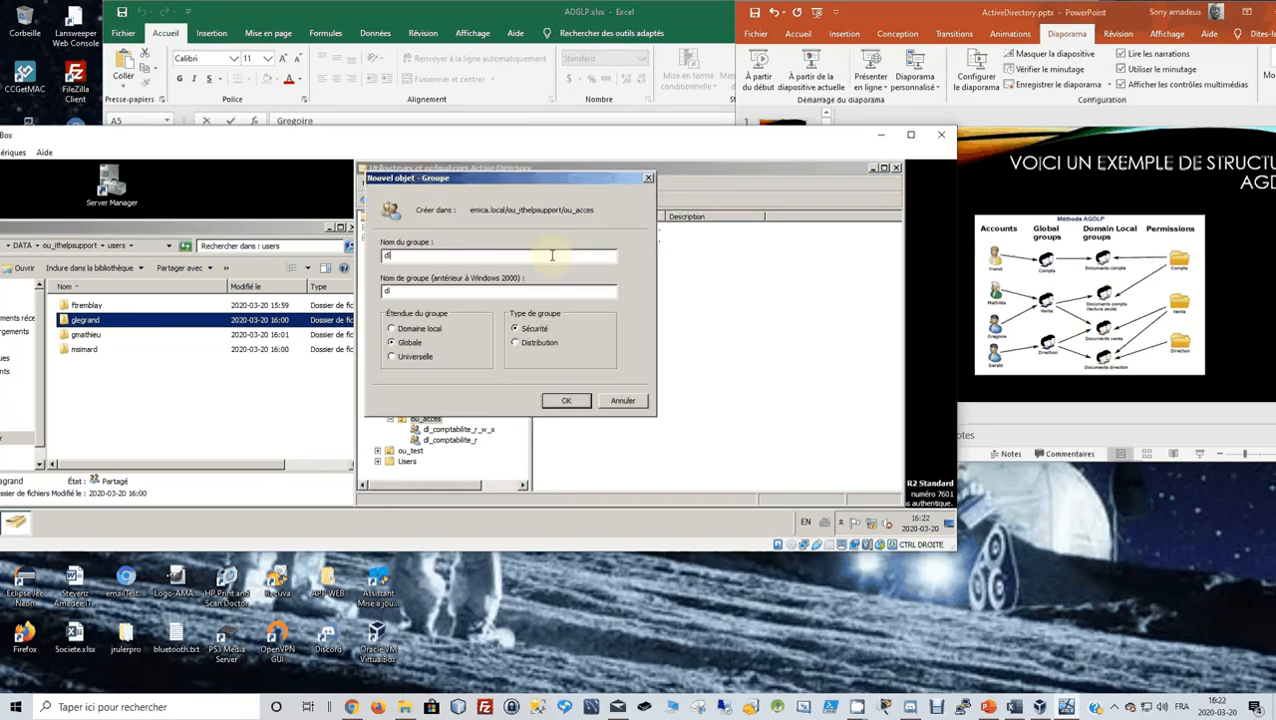
pyautogui.write('_vente_r_w_x')
pyautogui.click(392, 330)
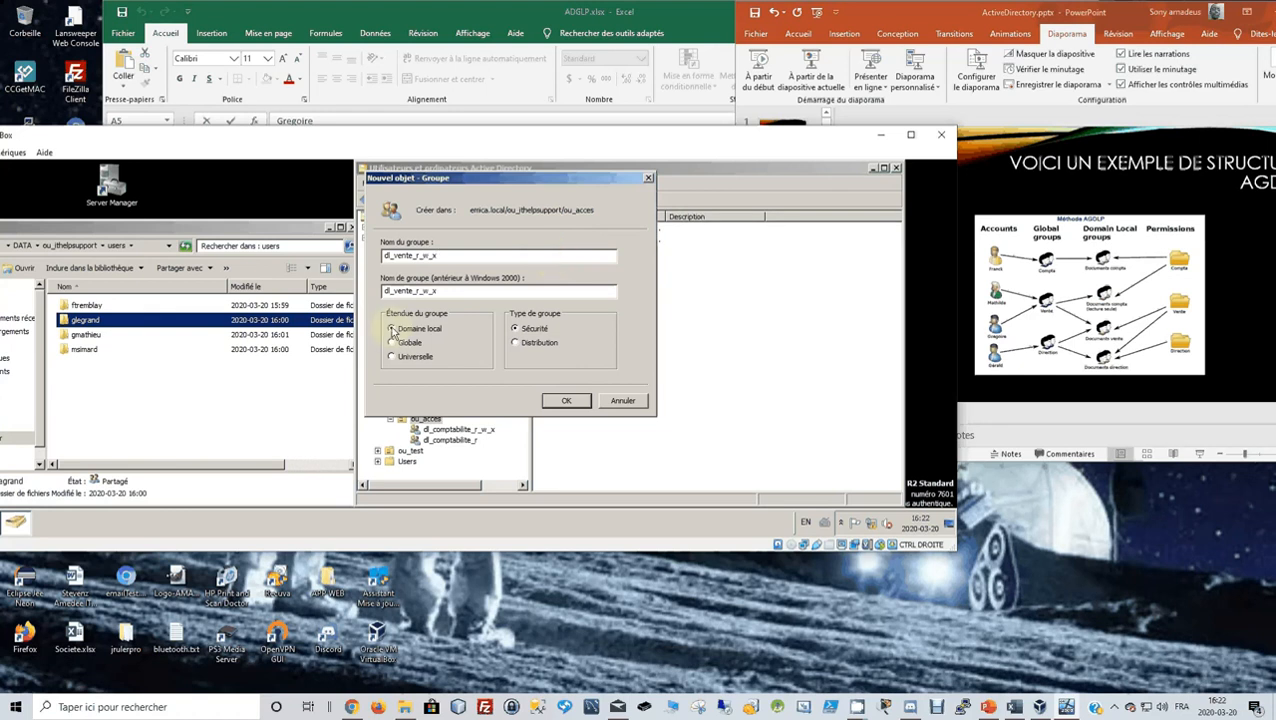
pyautogui.click(567, 401)
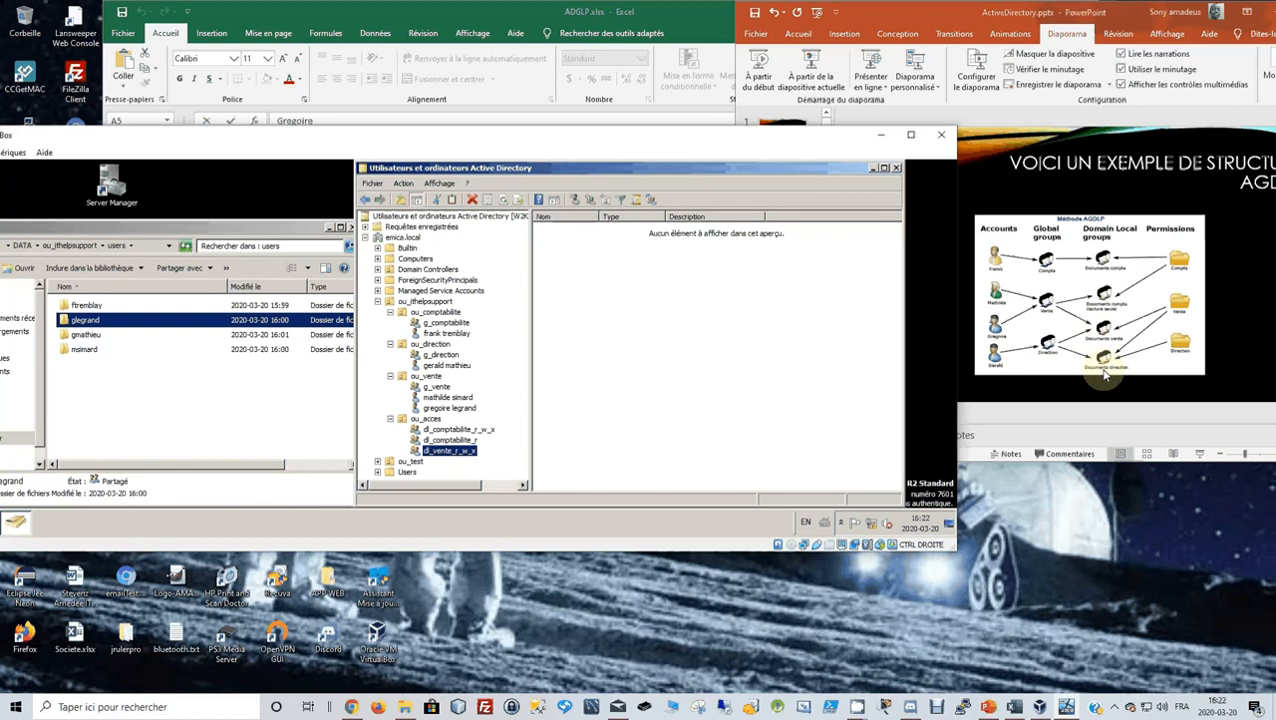
# Create a new group named dl_direction_r_w_x with Domaine local scope in ou_acces.
pyautogui.rightClick(424, 420)
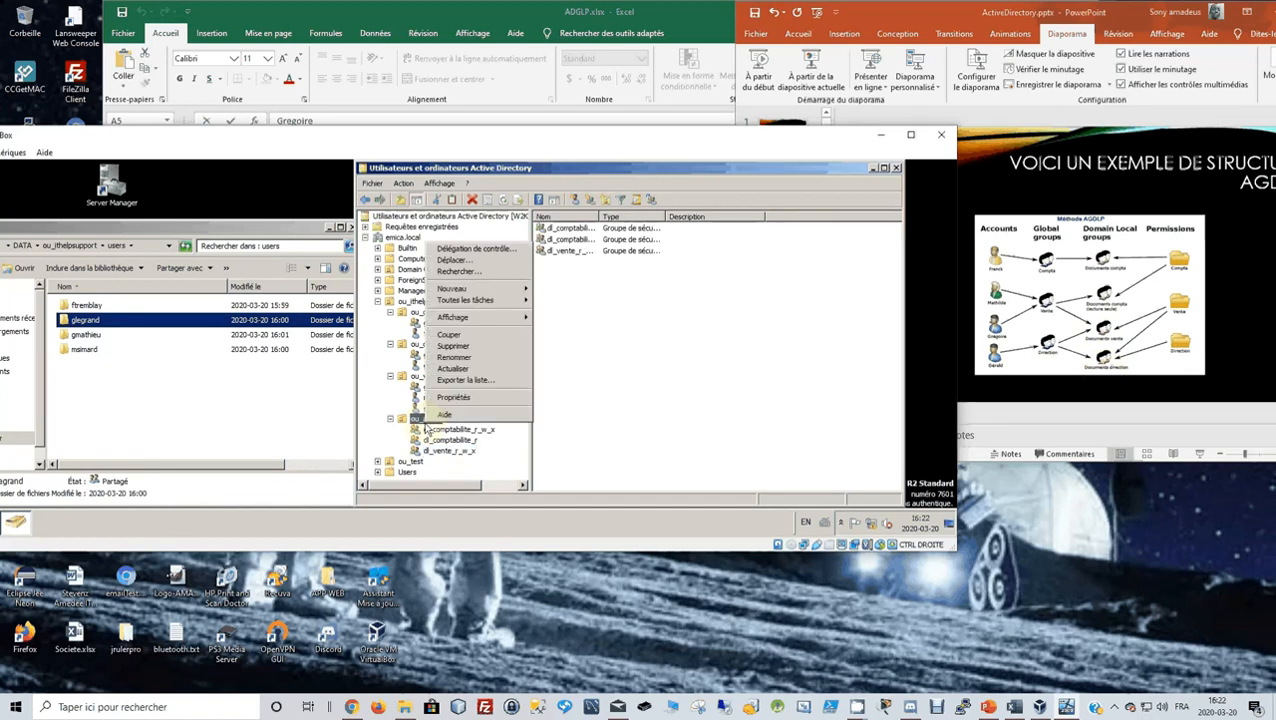
pyautogui.click(591, 203)
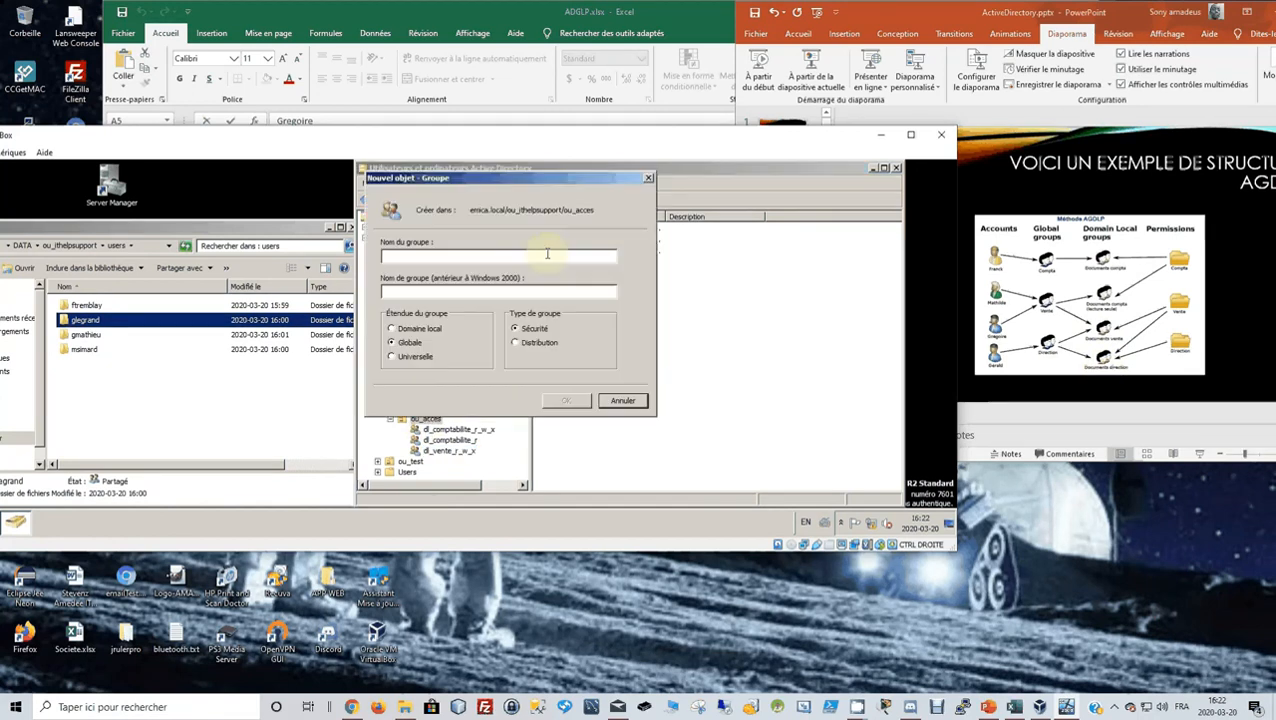
pyautogui.write('d')
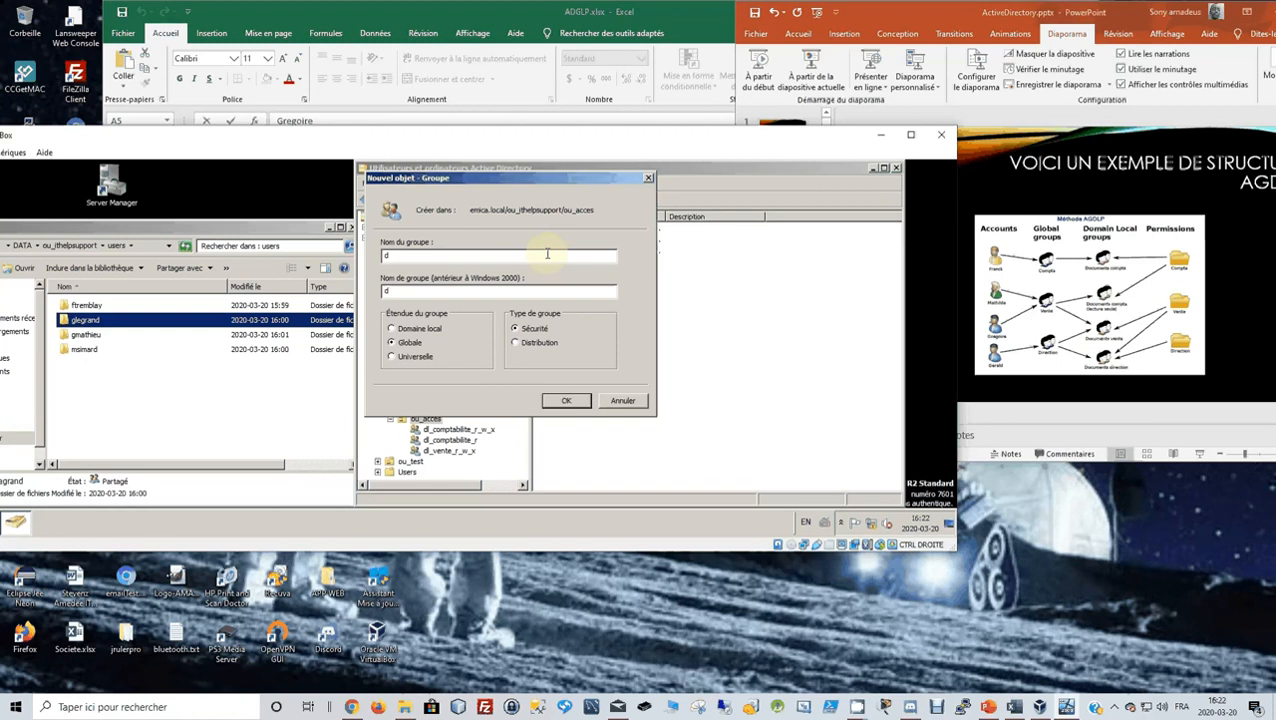
pyautogui.write('l_direction_r_w_x')
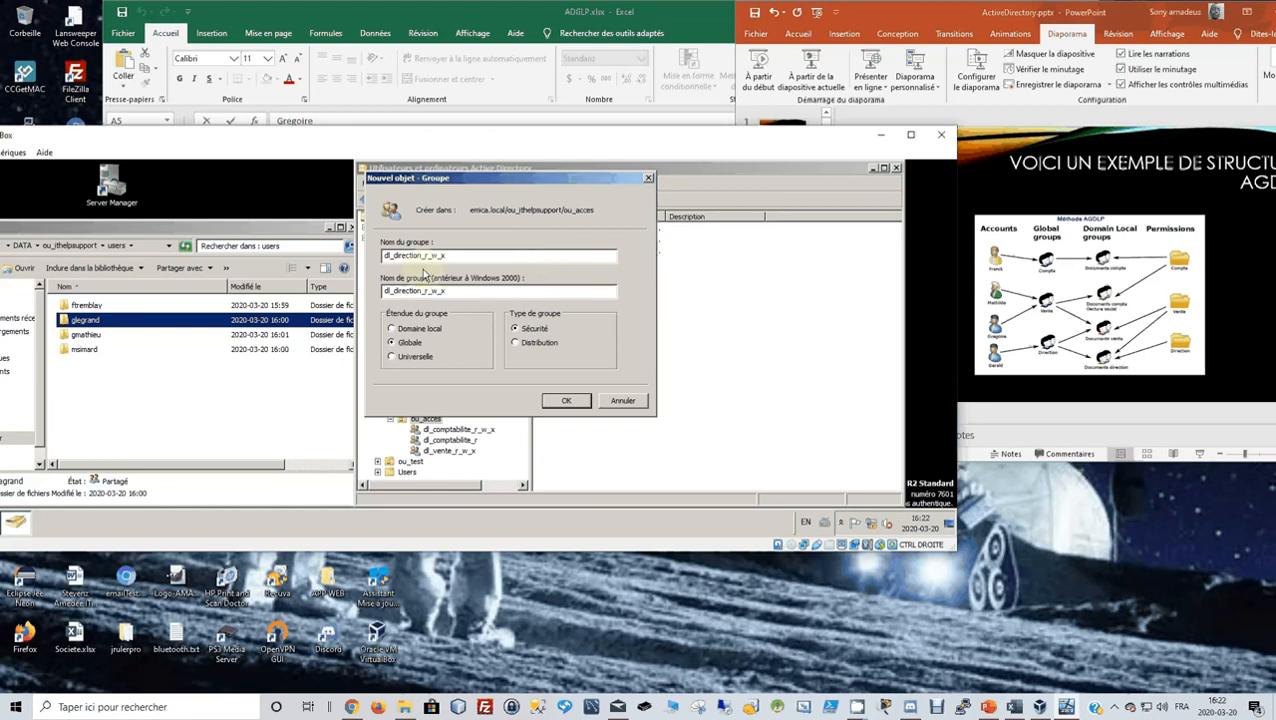
pyautogui.click(392, 328)
pyautogui.click(566, 401)
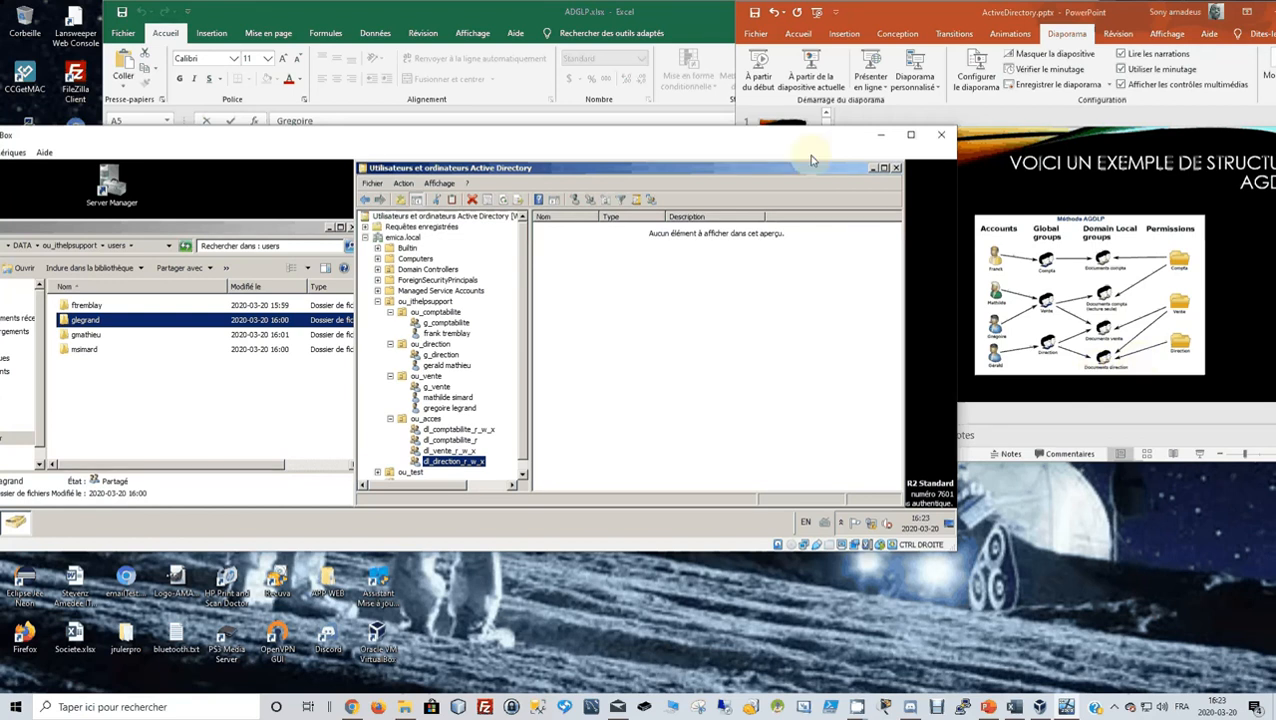
# Maximize the server VM and open the Membre de tab of g_comptabilite's properties.
pyautogui.click(911, 134)
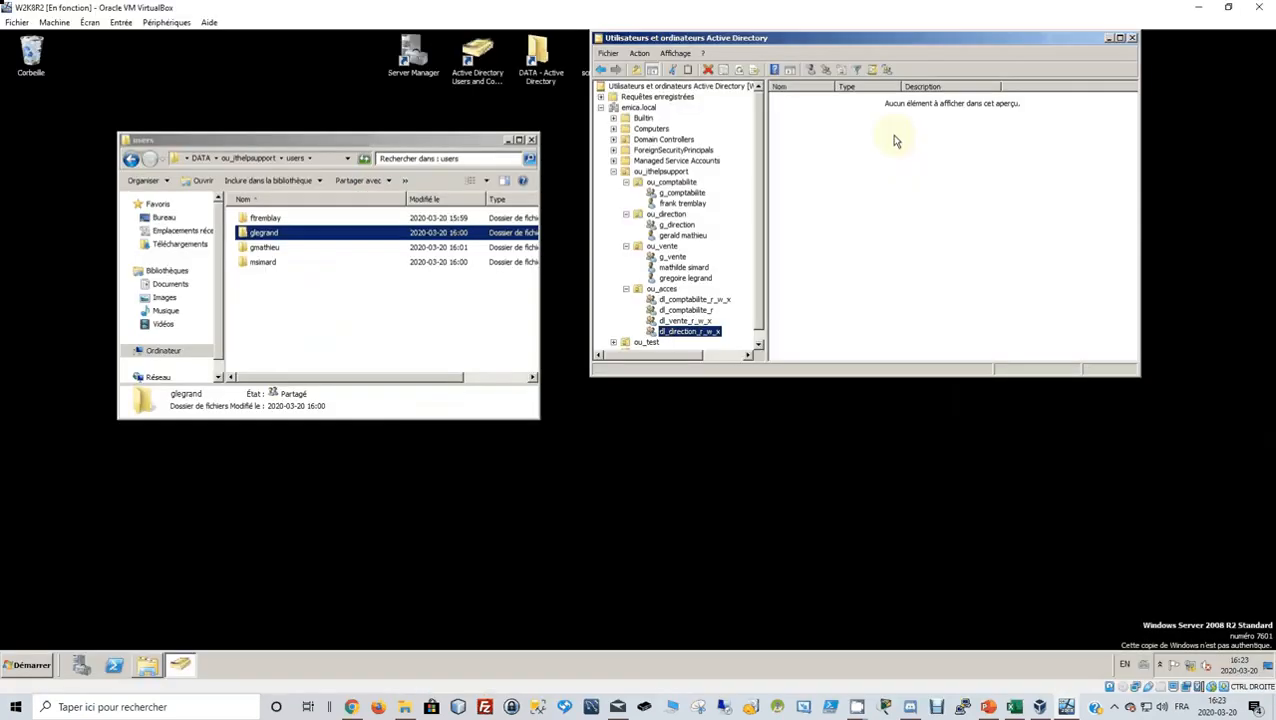
pyautogui.moveTo(848, 47); pyautogui.dragTo(795, 172)
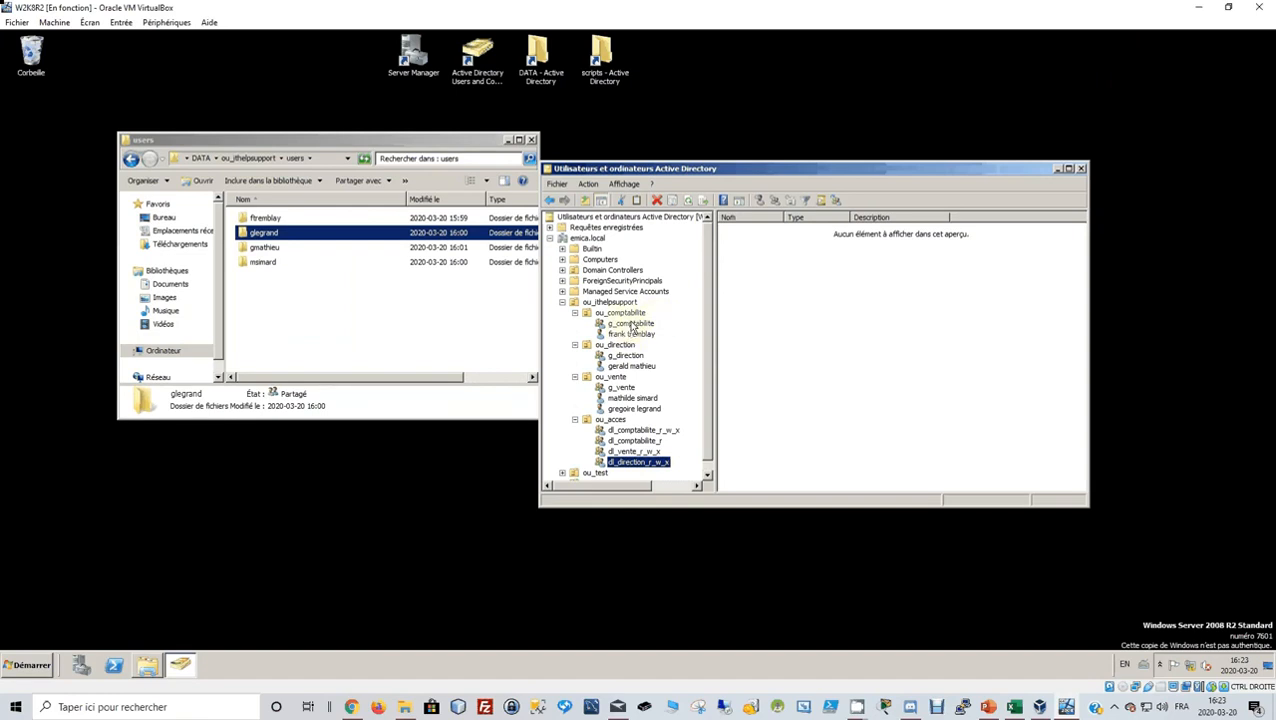
pyautogui.click(631, 324)
pyautogui.rightClick(632, 327)
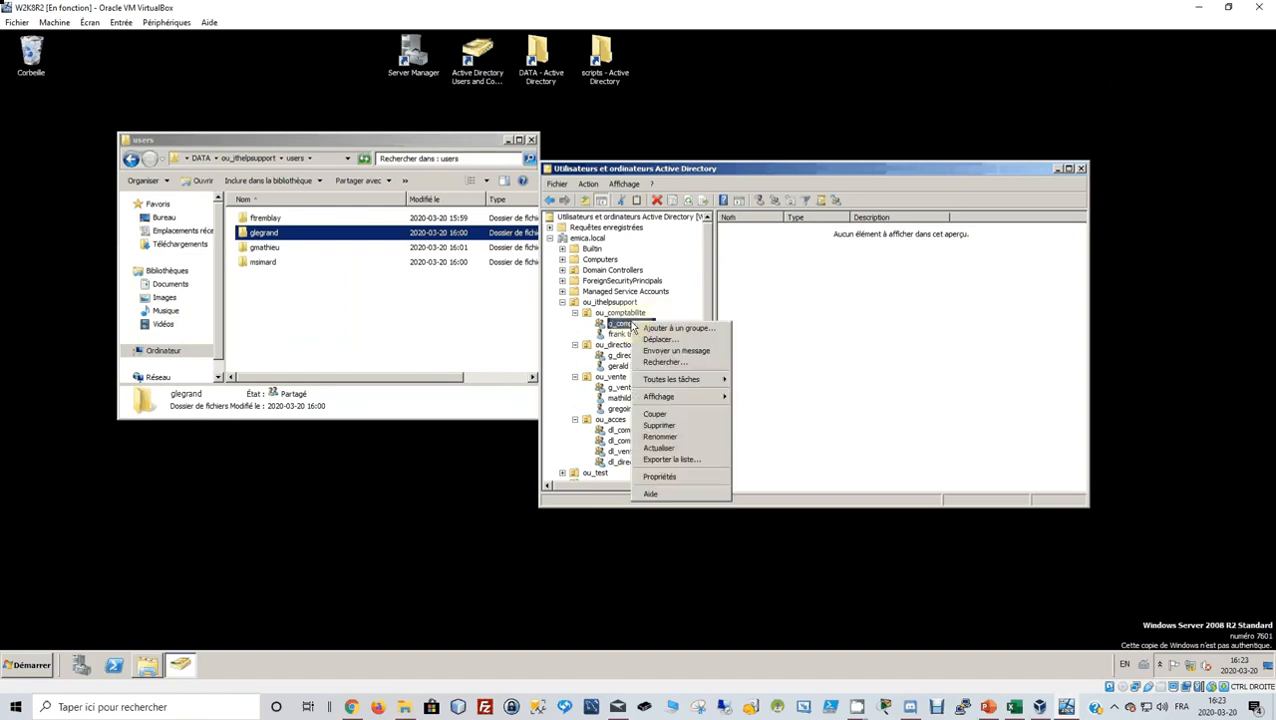
pyautogui.click(675, 480)
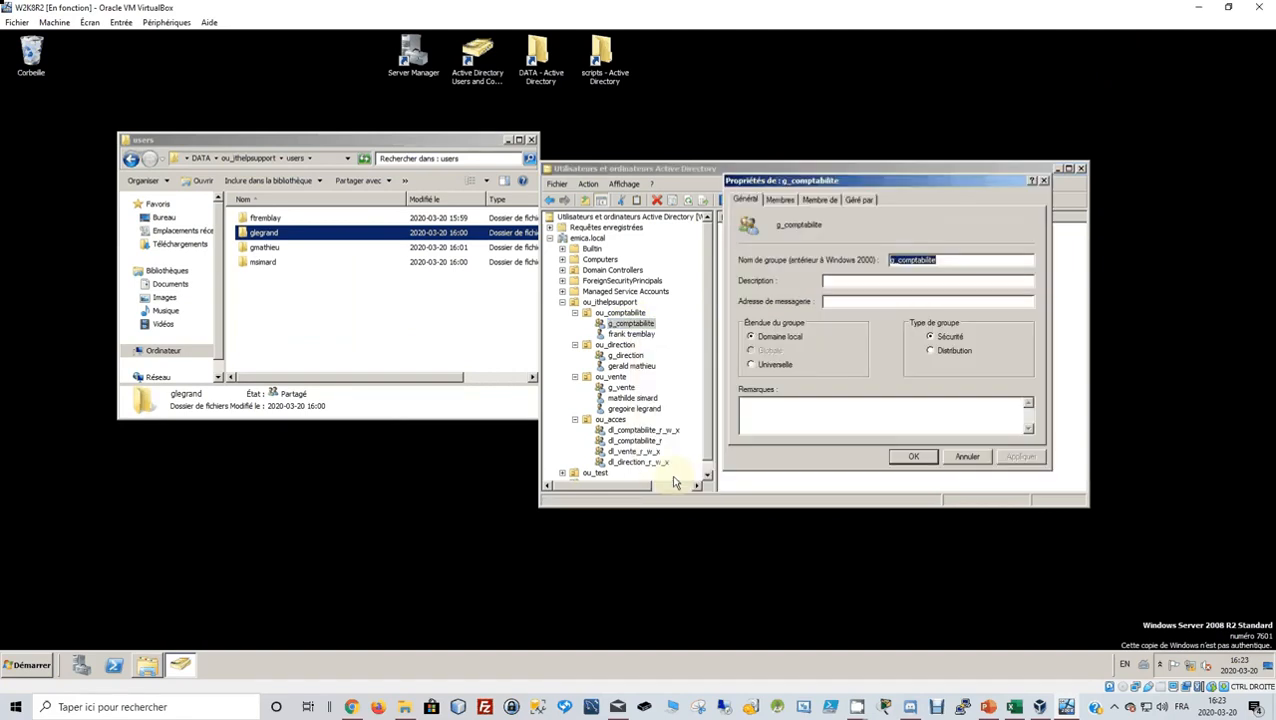
pyautogui.click(820, 201)
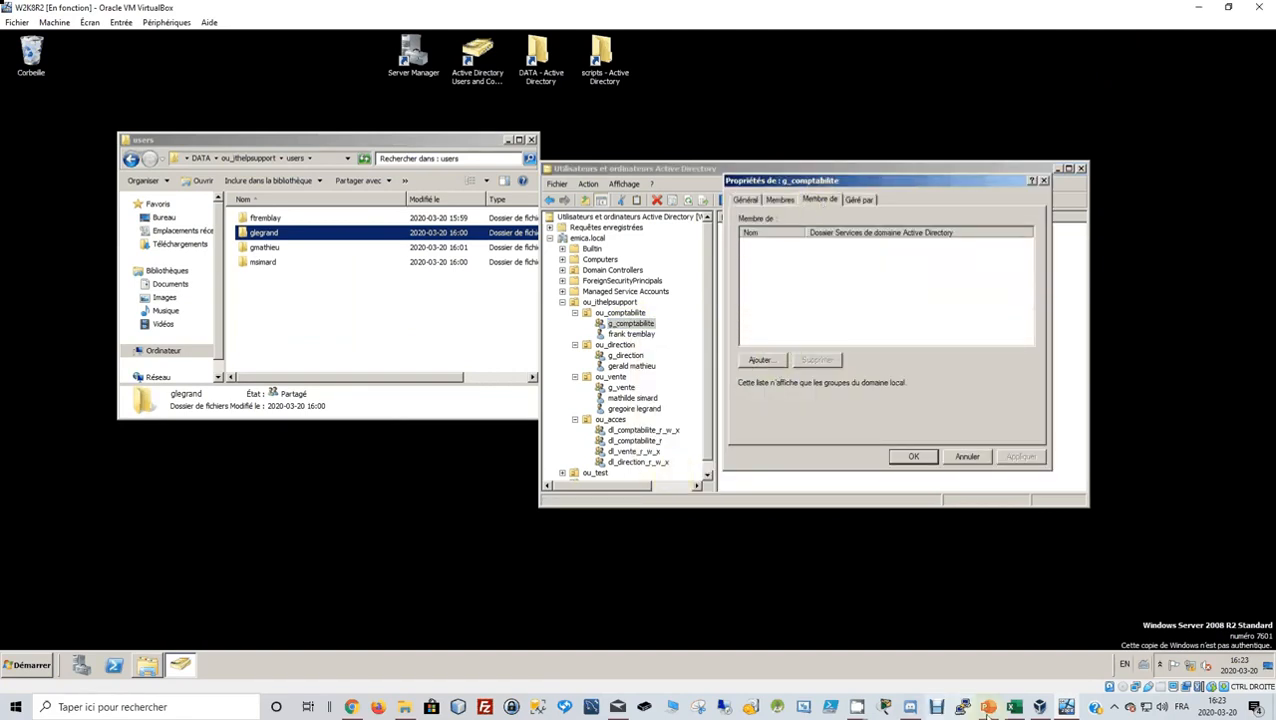
# Add g_comptabilite to dl_comptabilite_r_w_x, apply, and close the properties.
pyautogui.moveTo(1064, 705)
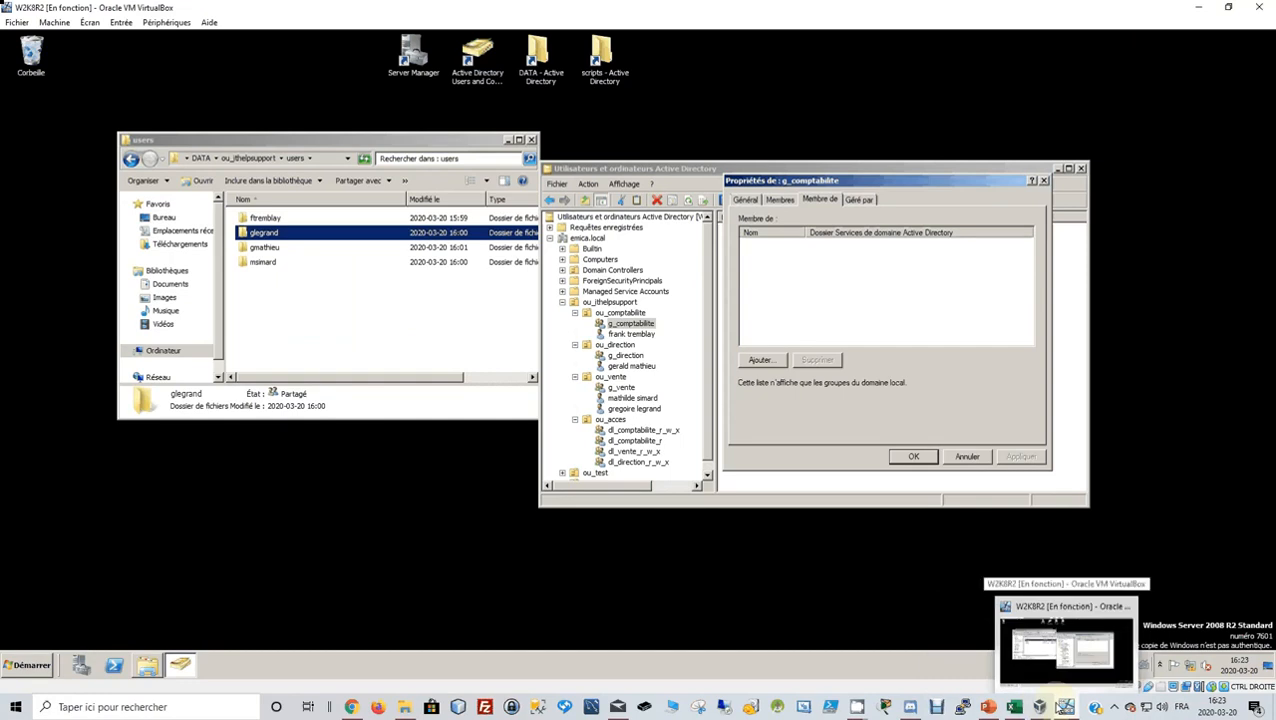
pyautogui.click(760, 359)
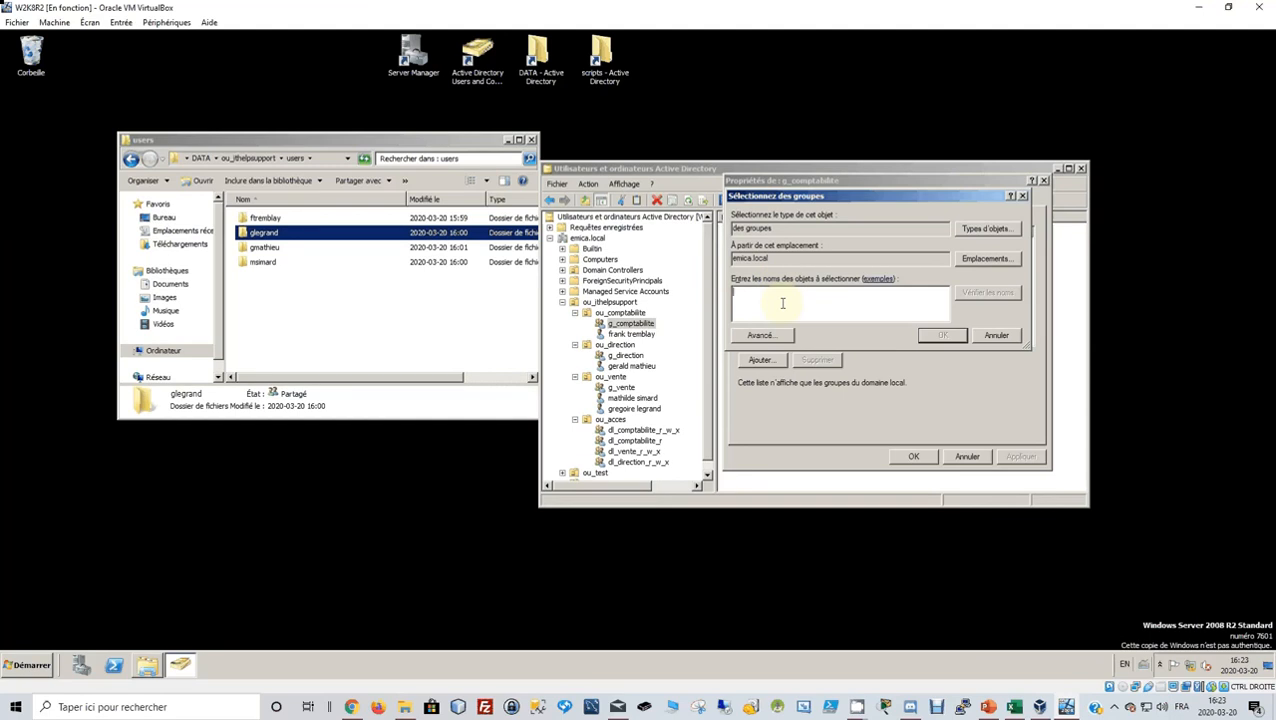
pyautogui.write('dl_comptabilite')
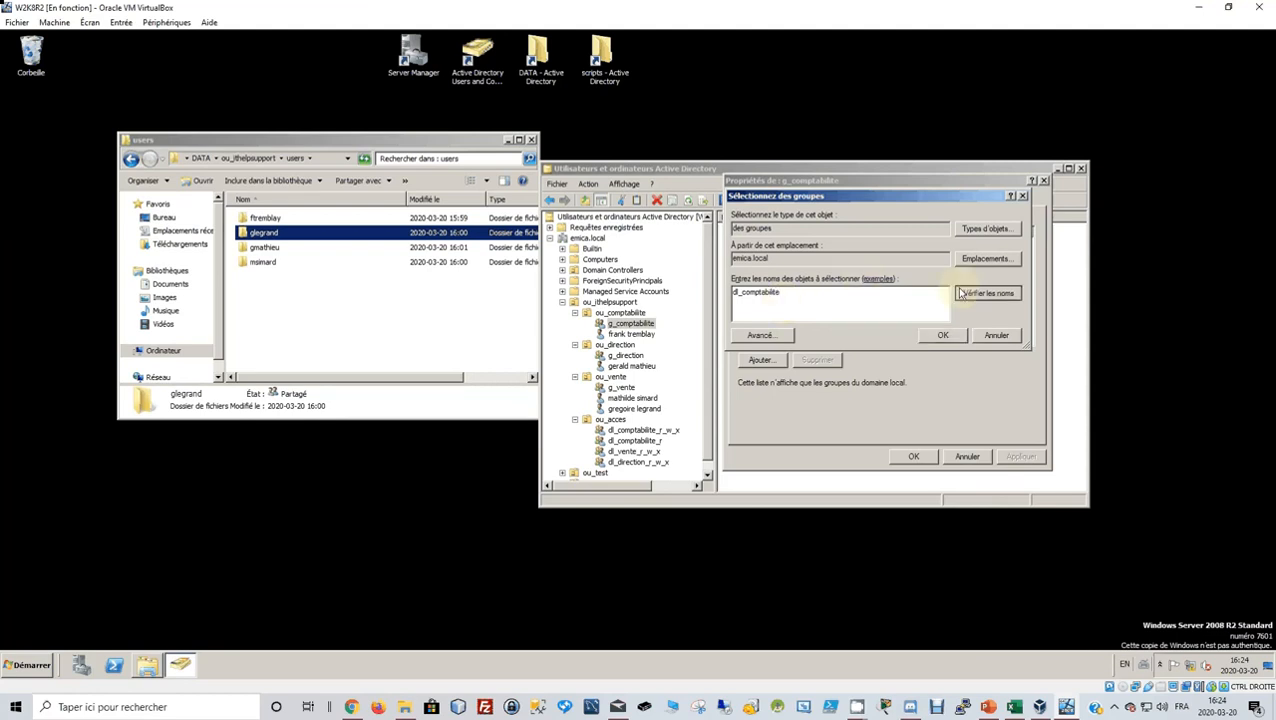
pyautogui.click(960, 293)
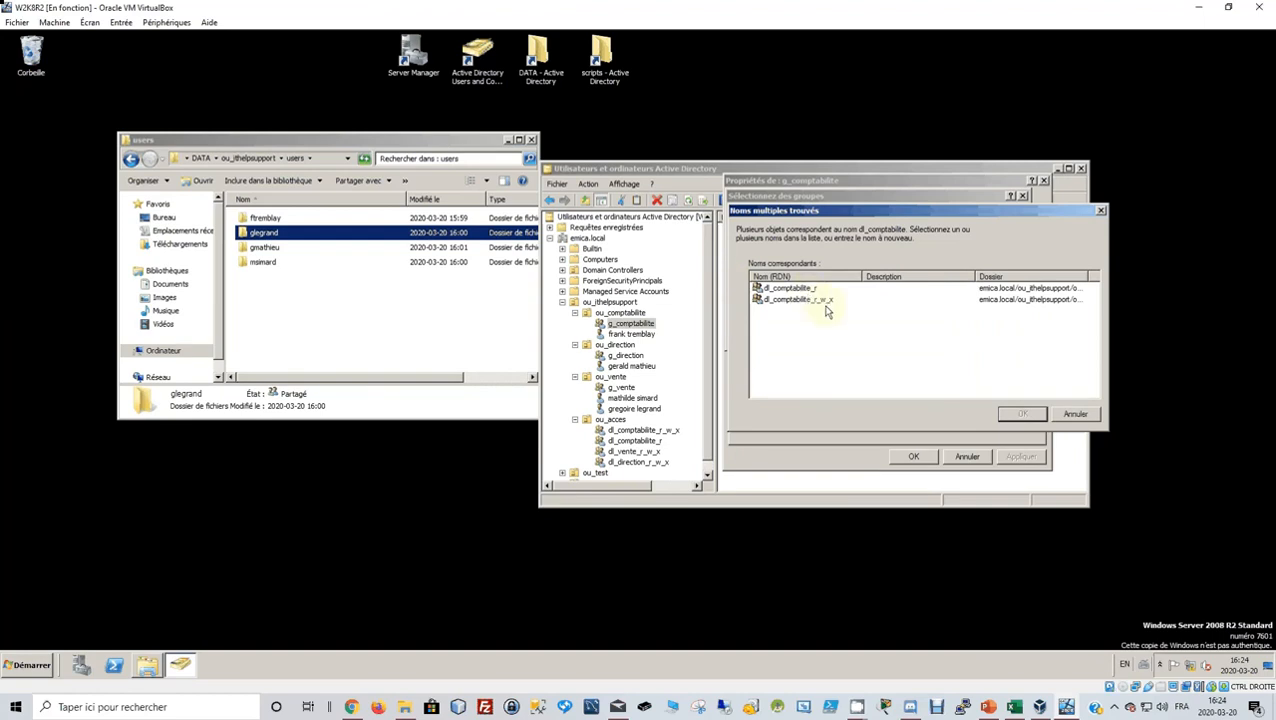
pyautogui.click(827, 305)
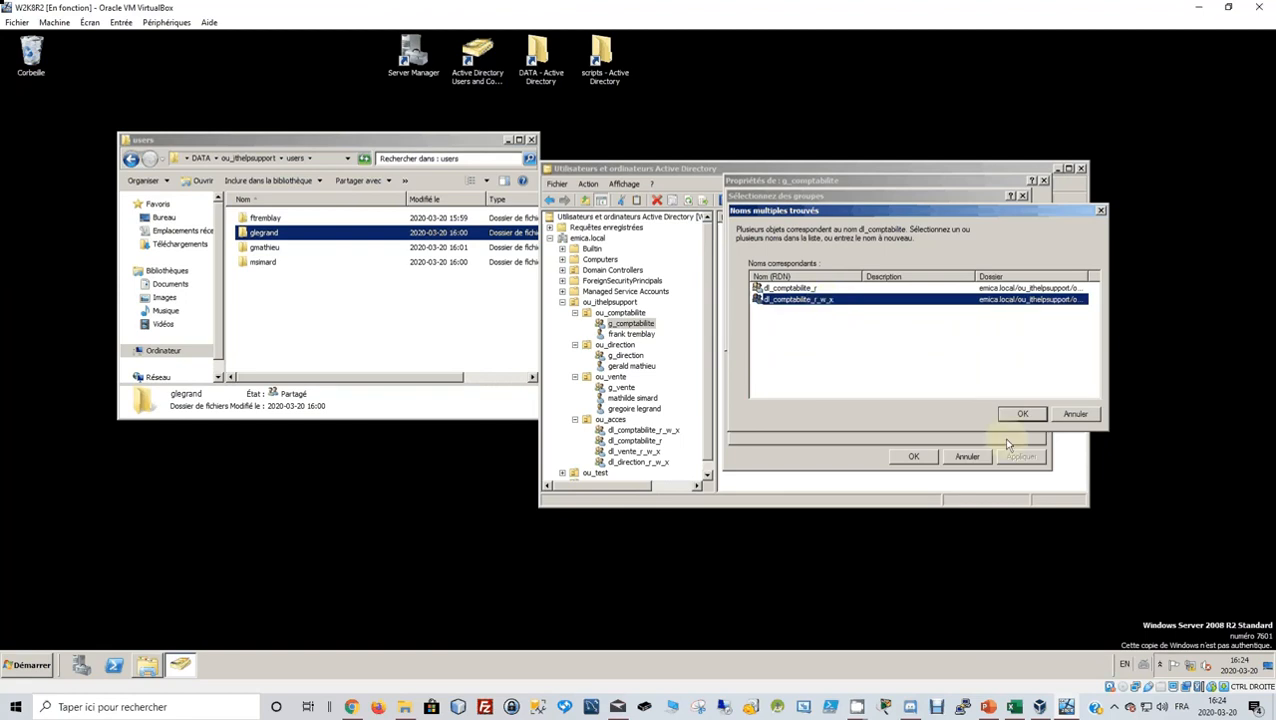
pyautogui.click(1026, 414)
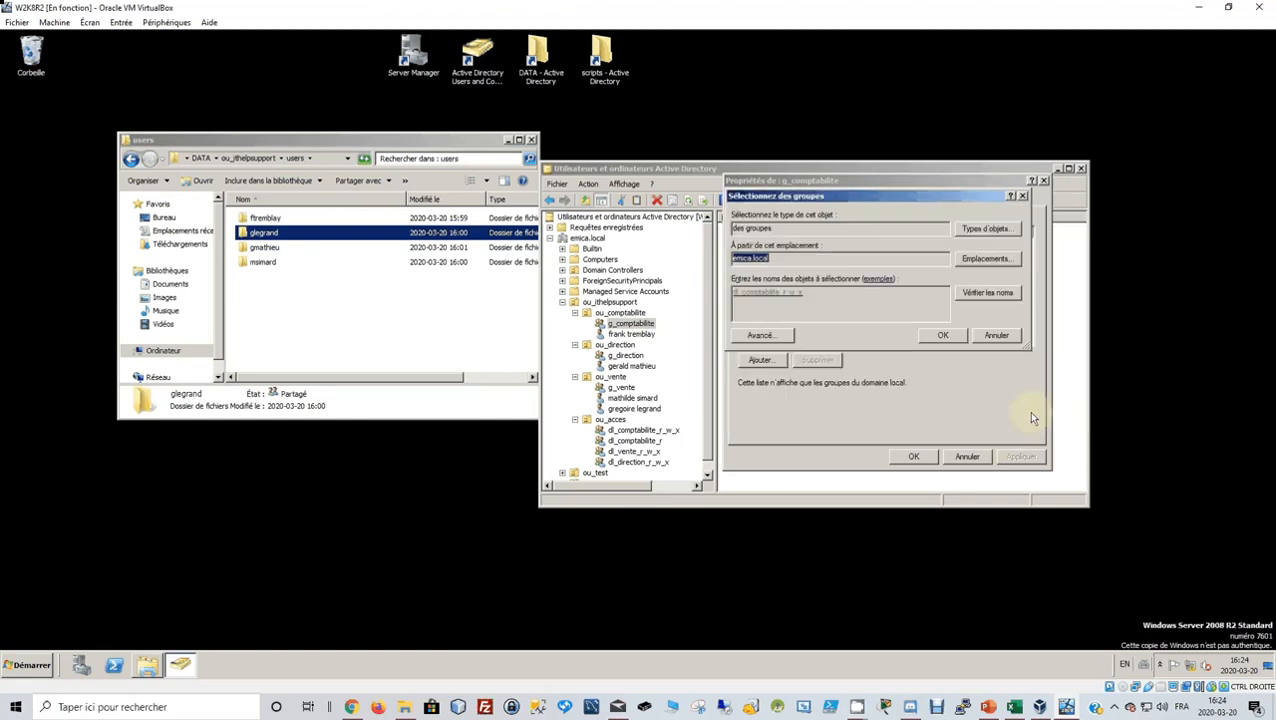
pyautogui.click(946, 335)
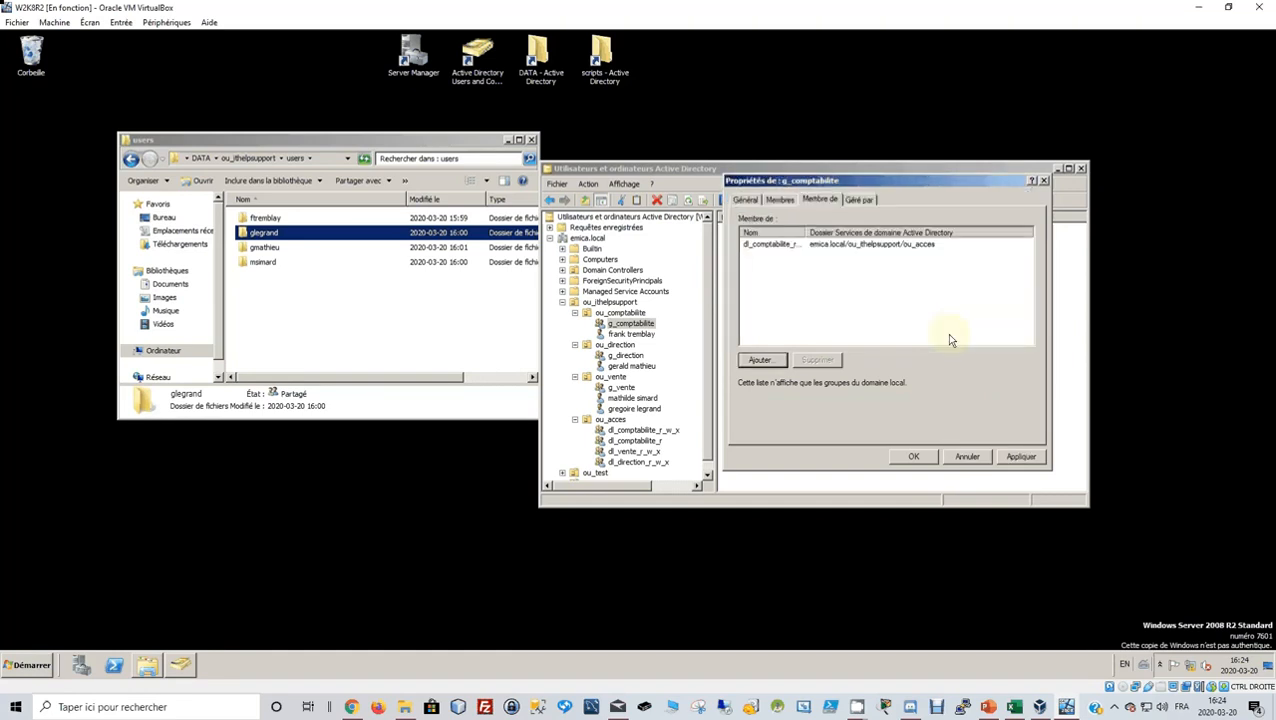
pyautogui.click(1022, 457)
pyautogui.click(912, 456)
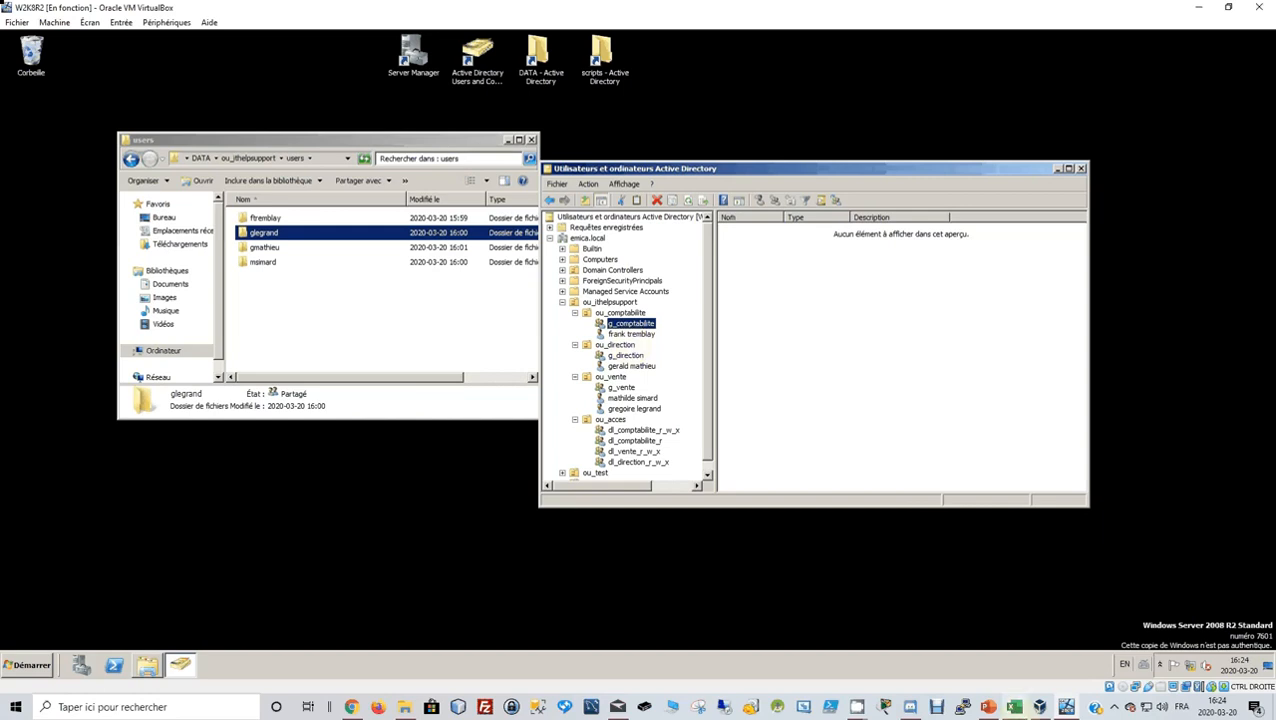
pyautogui.click(989, 707)
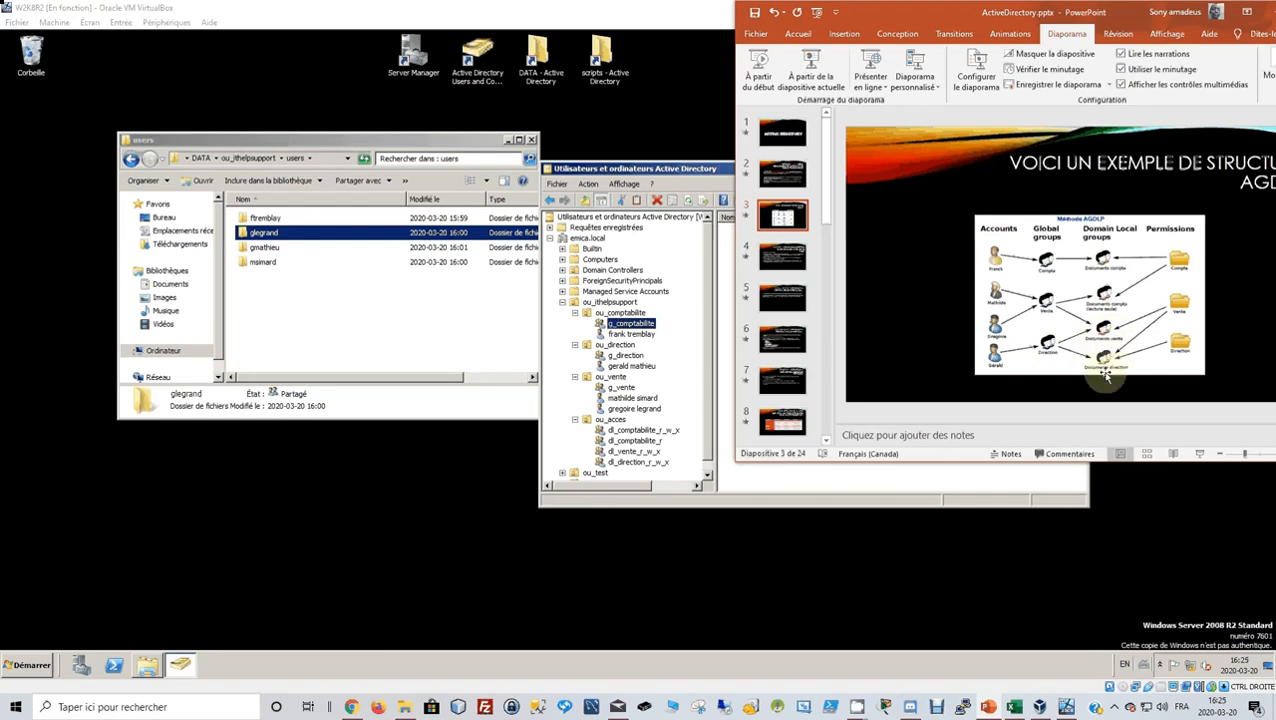
pyautogui.click(762, 479)
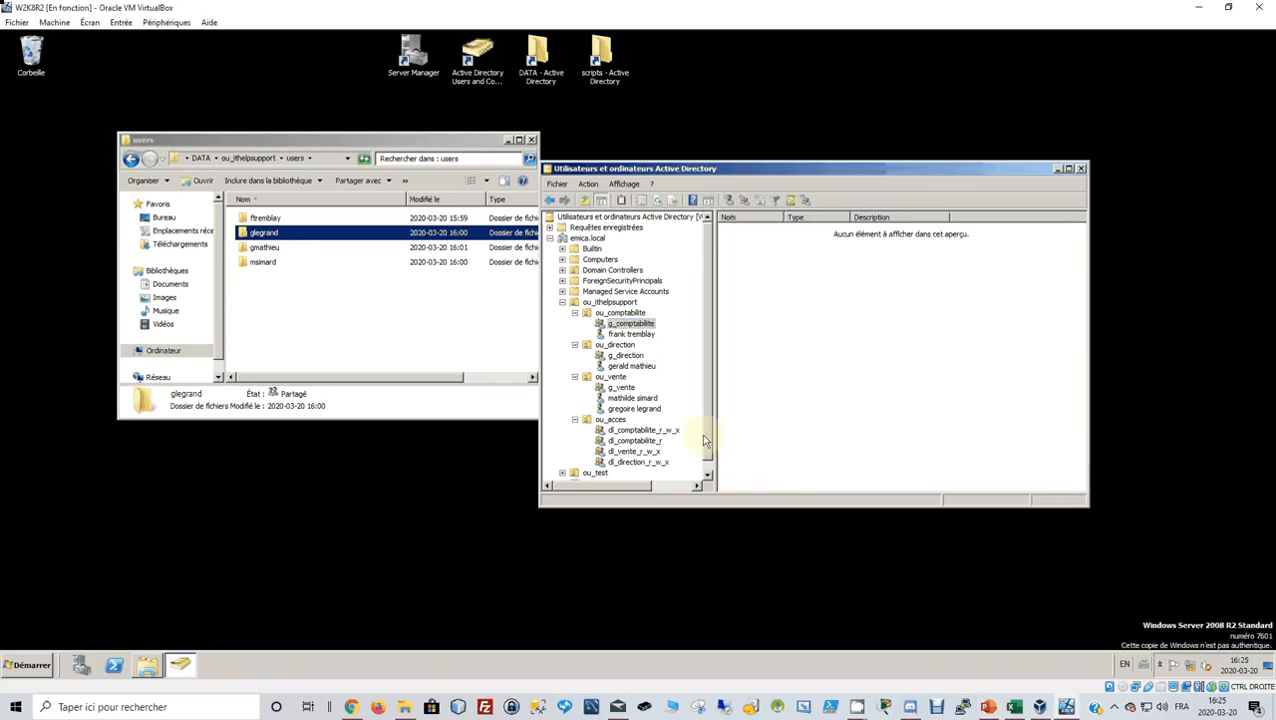
pyautogui.click(620, 345)
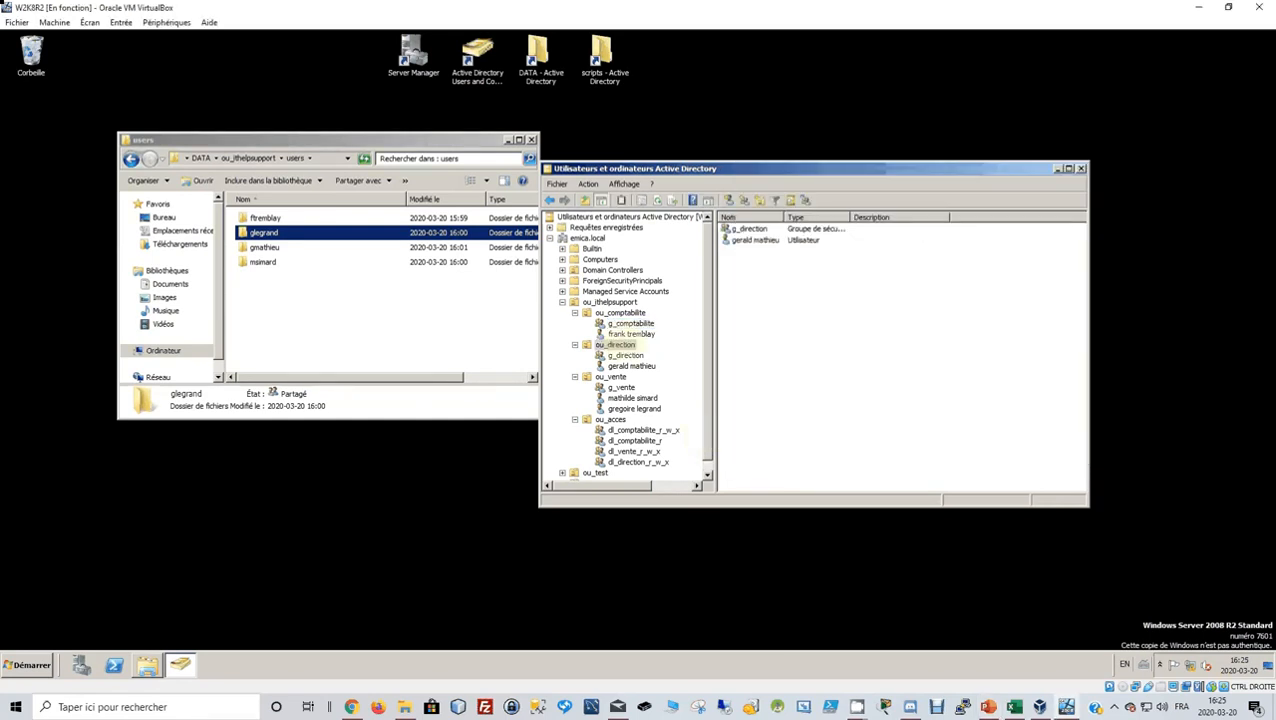
pyautogui.click(745, 201)
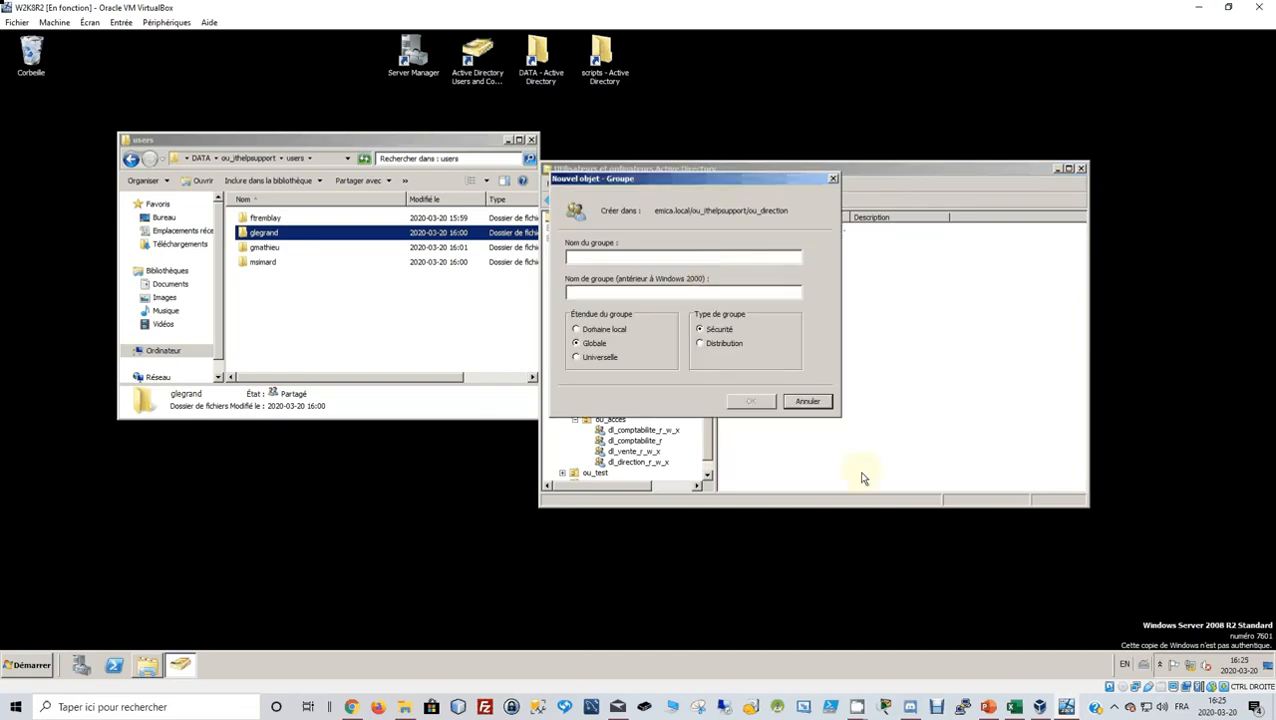
pyautogui.click(806, 402)
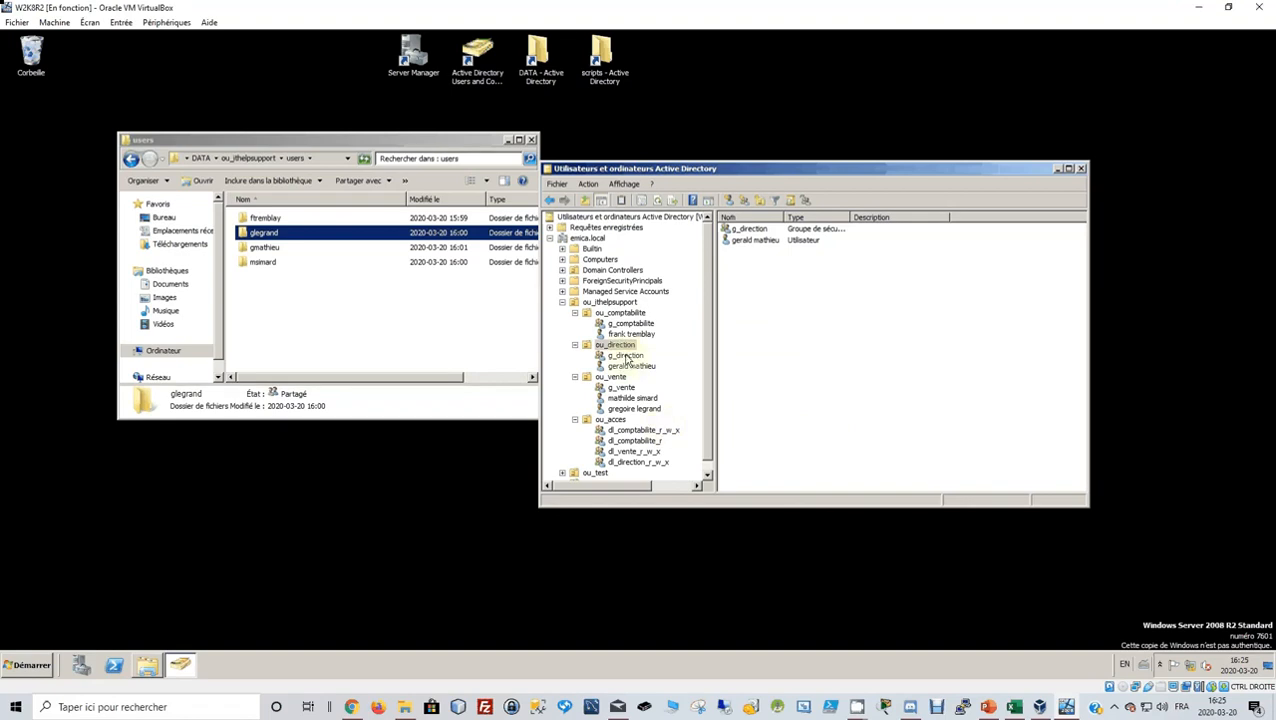
pyautogui.click(626, 356)
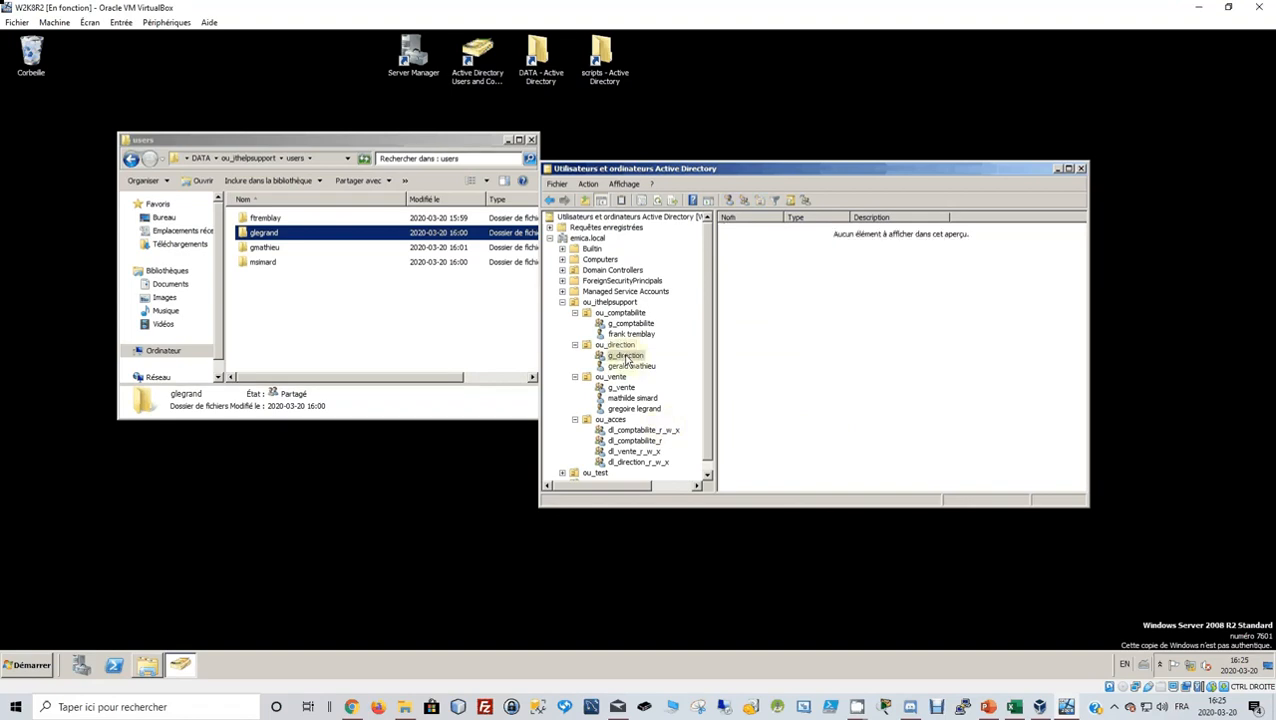
pyautogui.rightClick(626, 358)
# In g_direction's Membre de tab, add dl_vente_r_w_x and dl_direction_r_w_x, then apply and close.
pyautogui.click(660, 512)
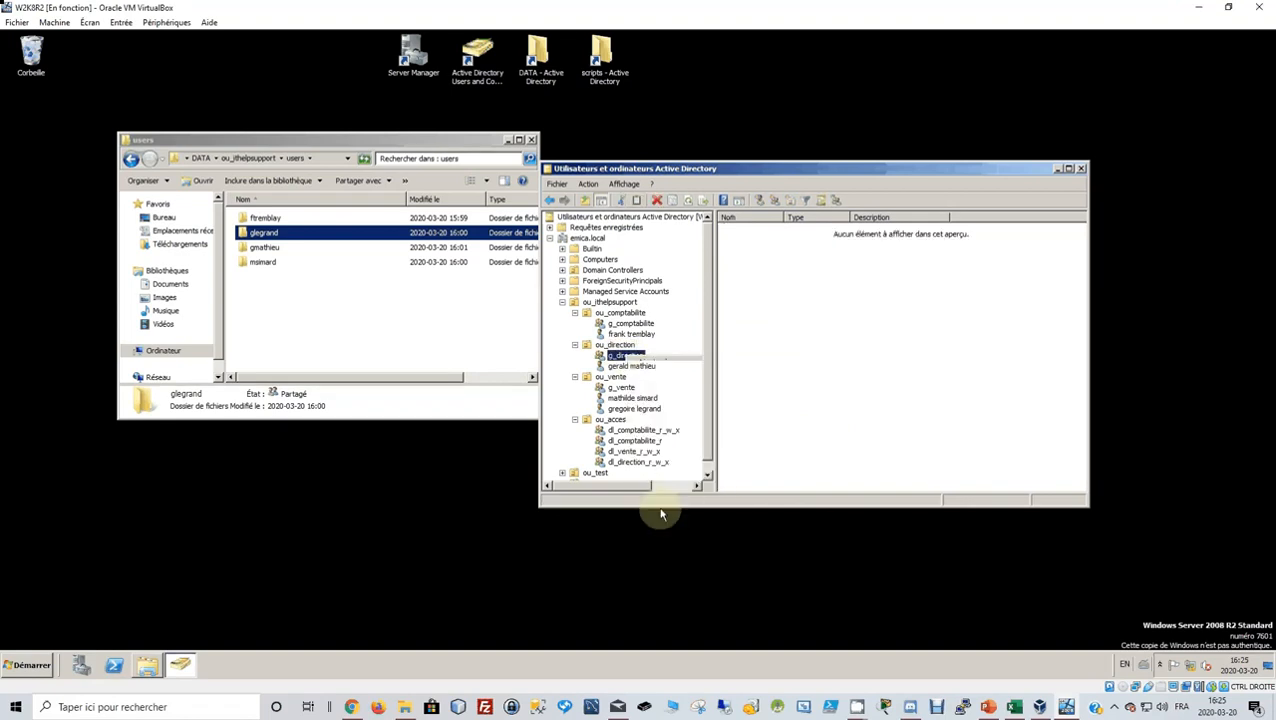
pyautogui.click(818, 200)
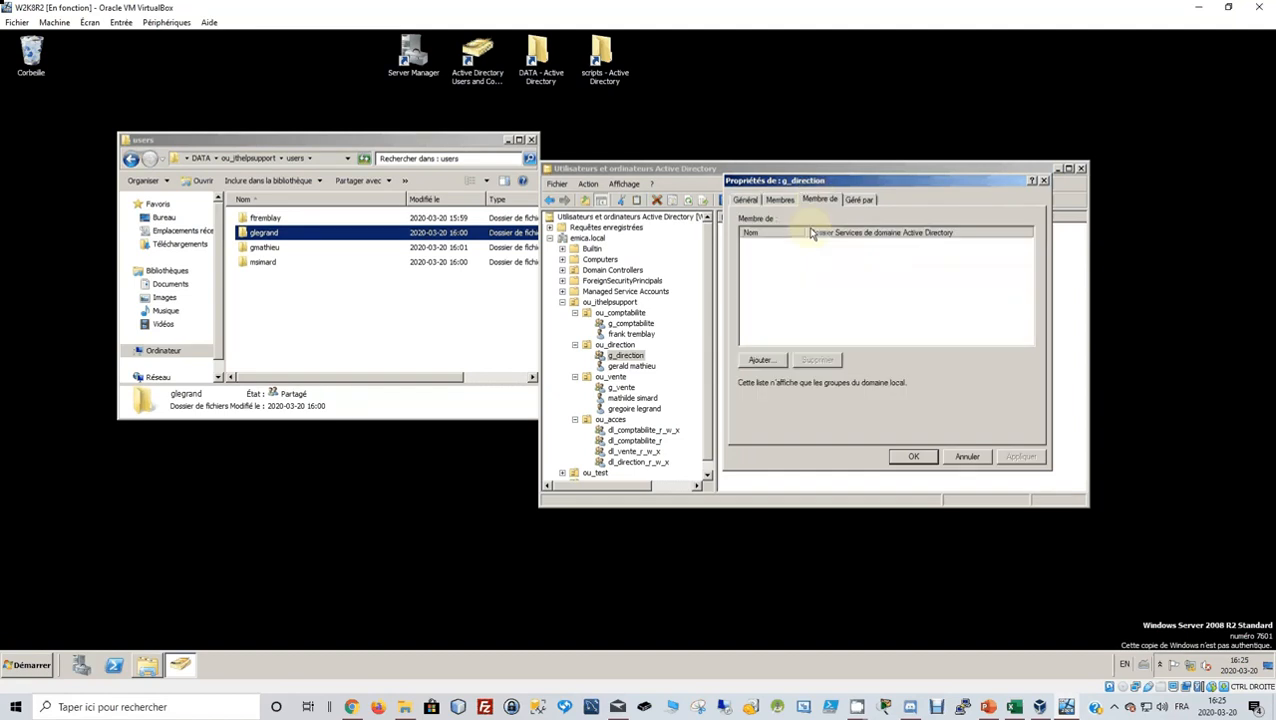
pyautogui.click(762, 361)
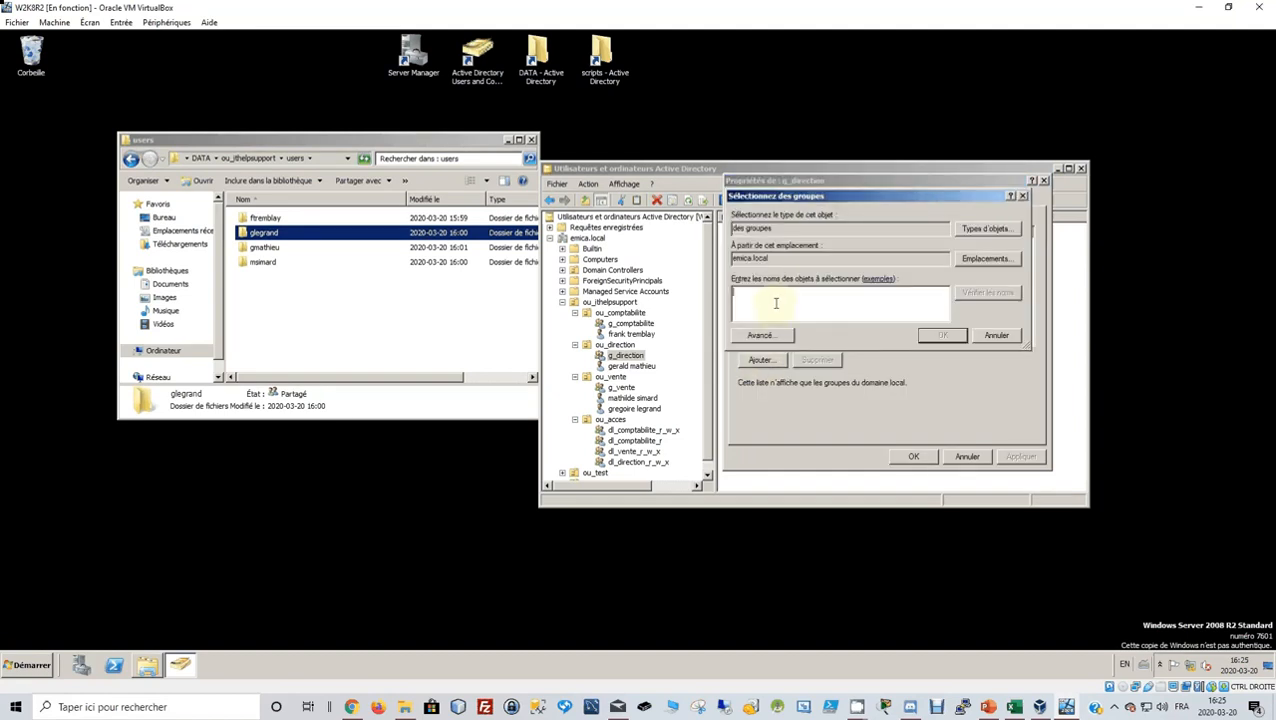
pyautogui.write('dl_vente')
pyautogui.click(981, 301)
pyautogui.write('dl_direction')
pyautogui.click(970, 294)
pyautogui.click(942, 335)
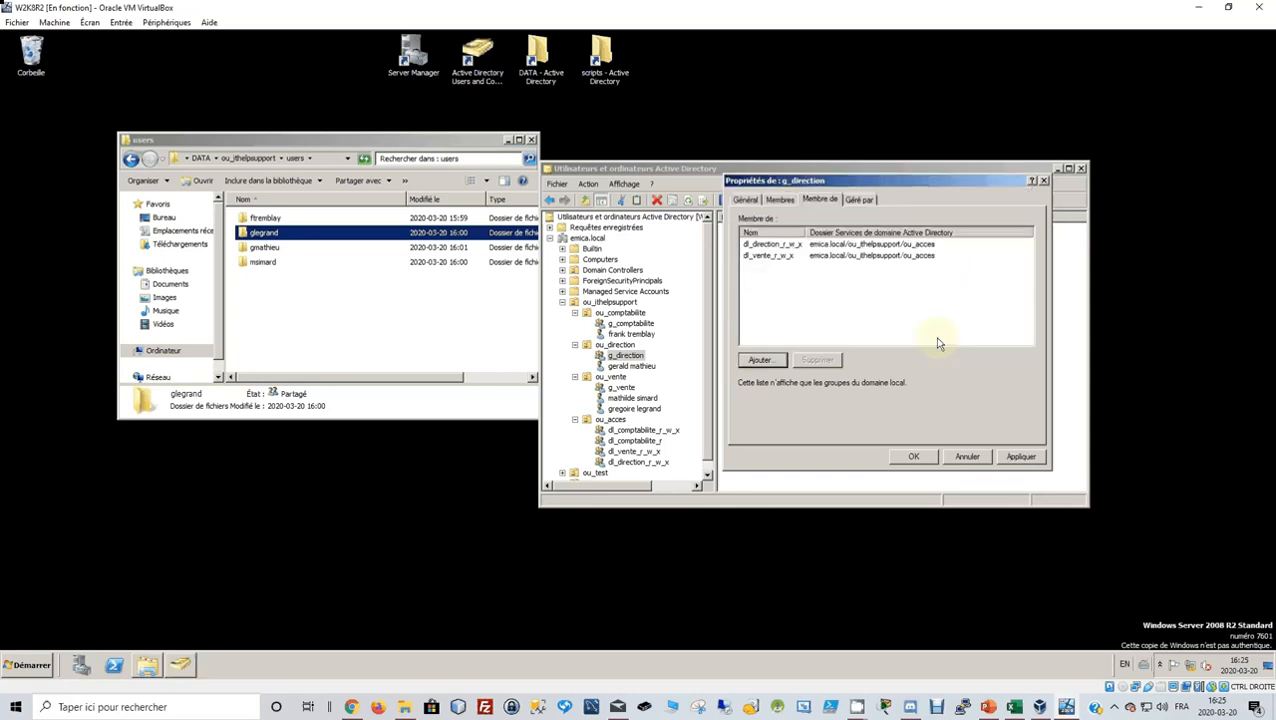
pyautogui.click(1012, 458)
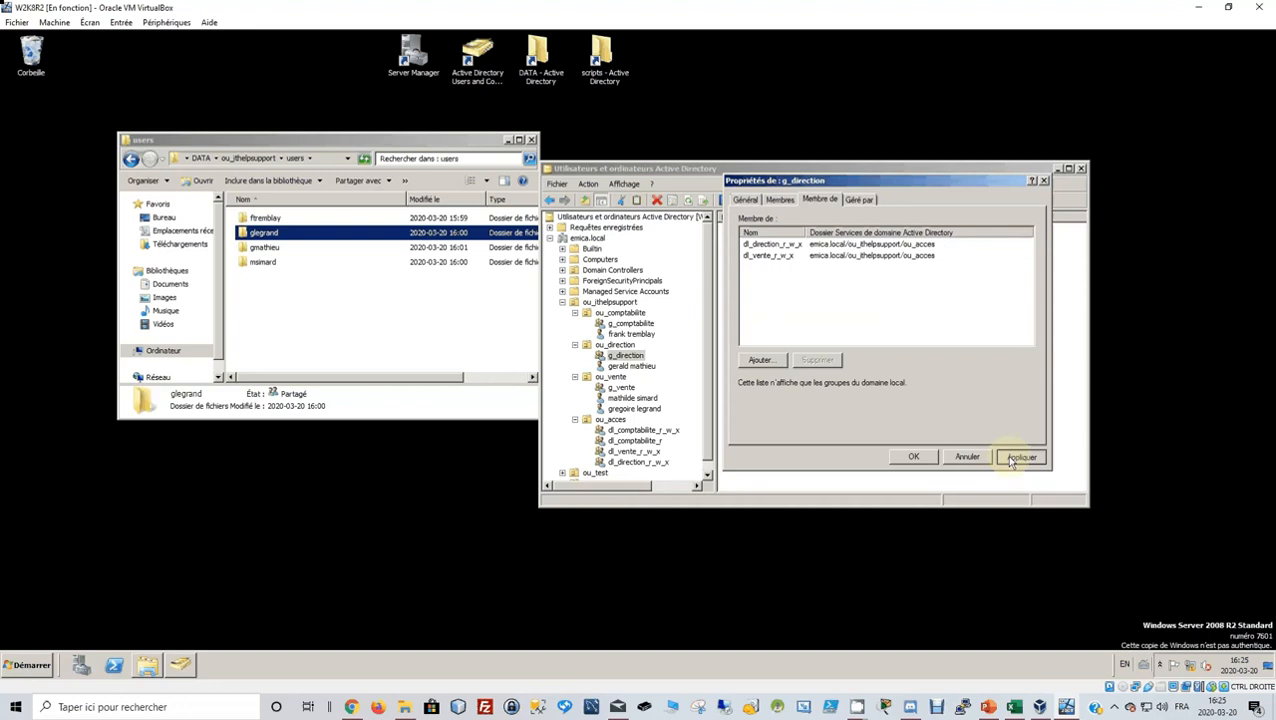
pyautogui.click(925, 456)
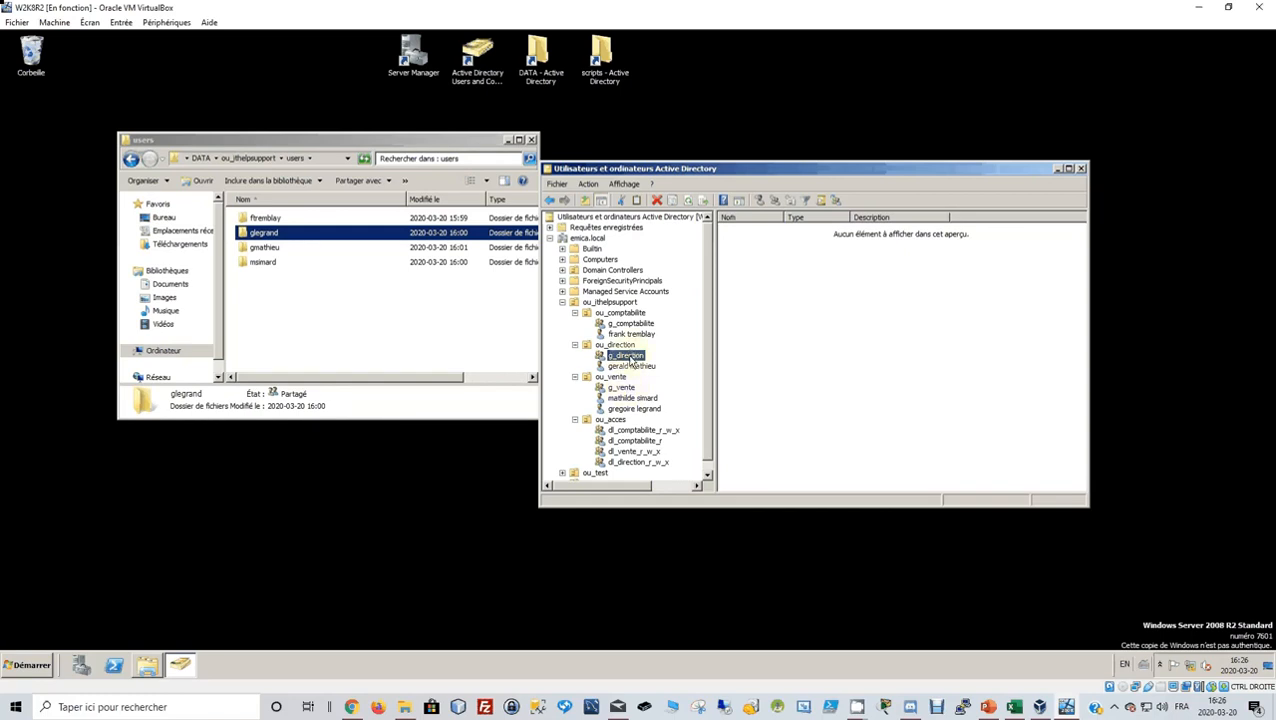
# Open g_vente's Membre de tab and resolve dl_comptabilite_r as a group to join.
pyautogui.click(621, 388)
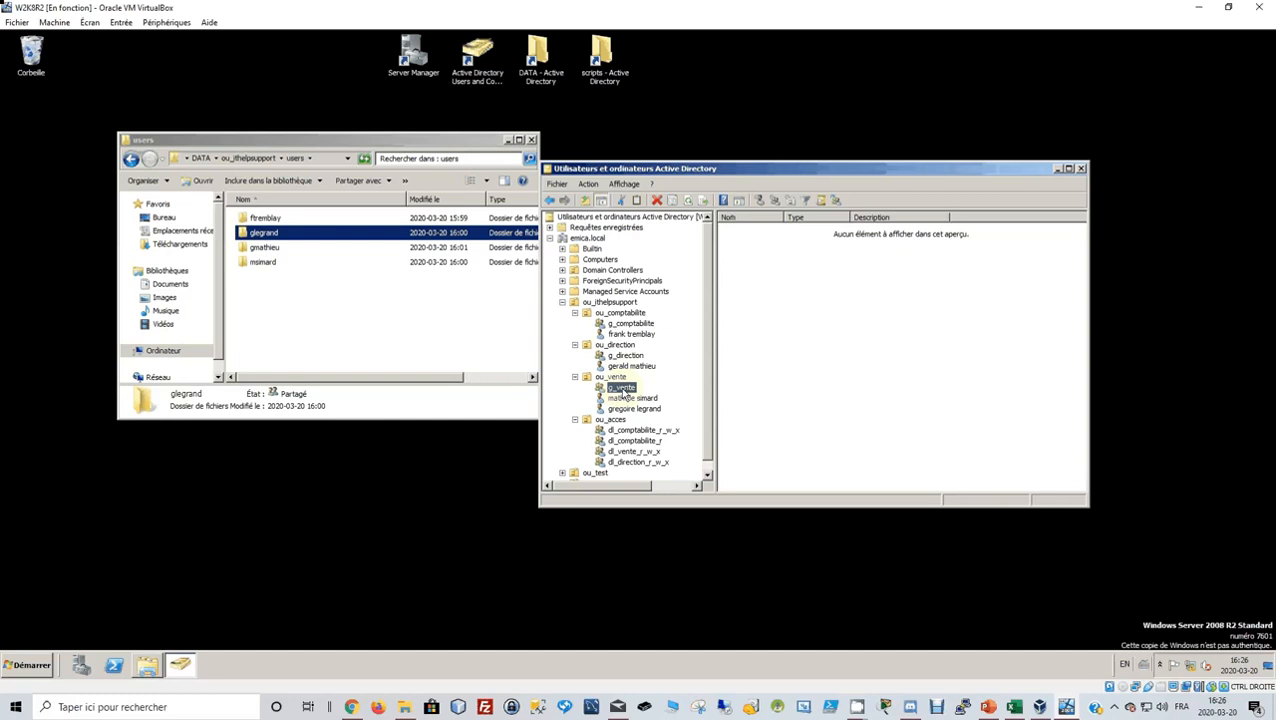
pyautogui.rightClick(624, 392)
pyautogui.click(650, 544)
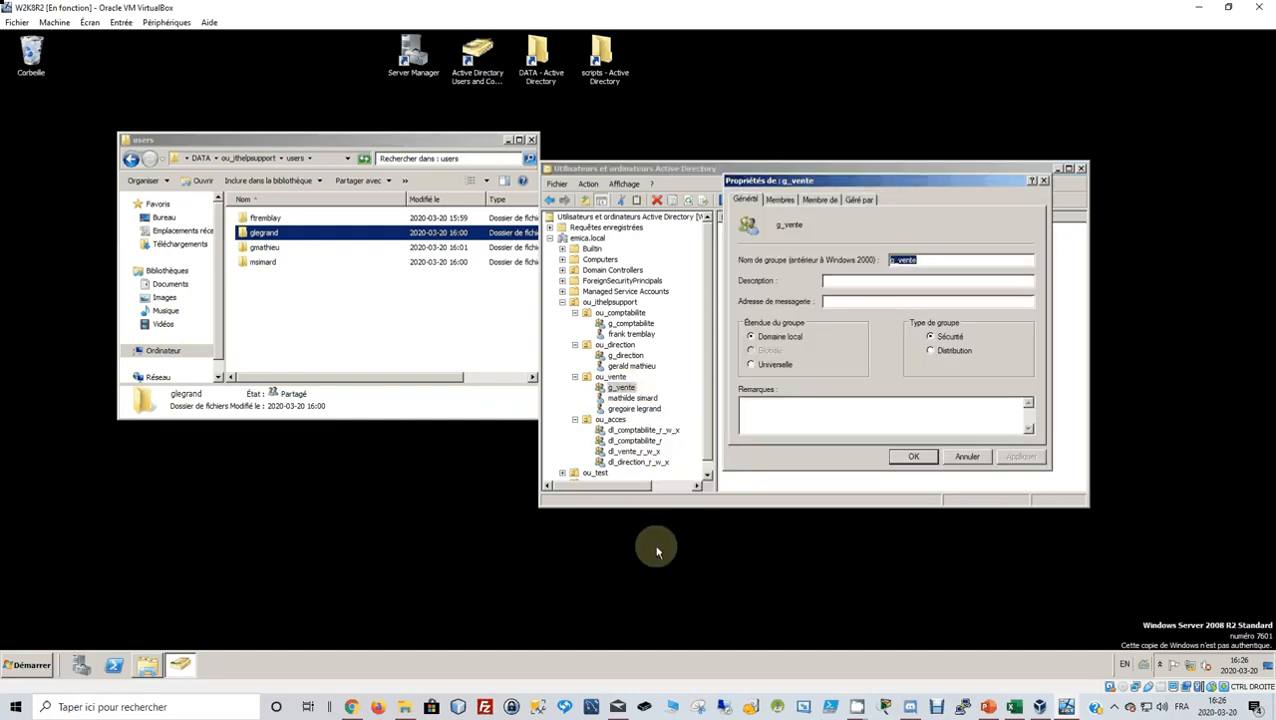
pyautogui.click(820, 200)
pyautogui.click(762, 358)
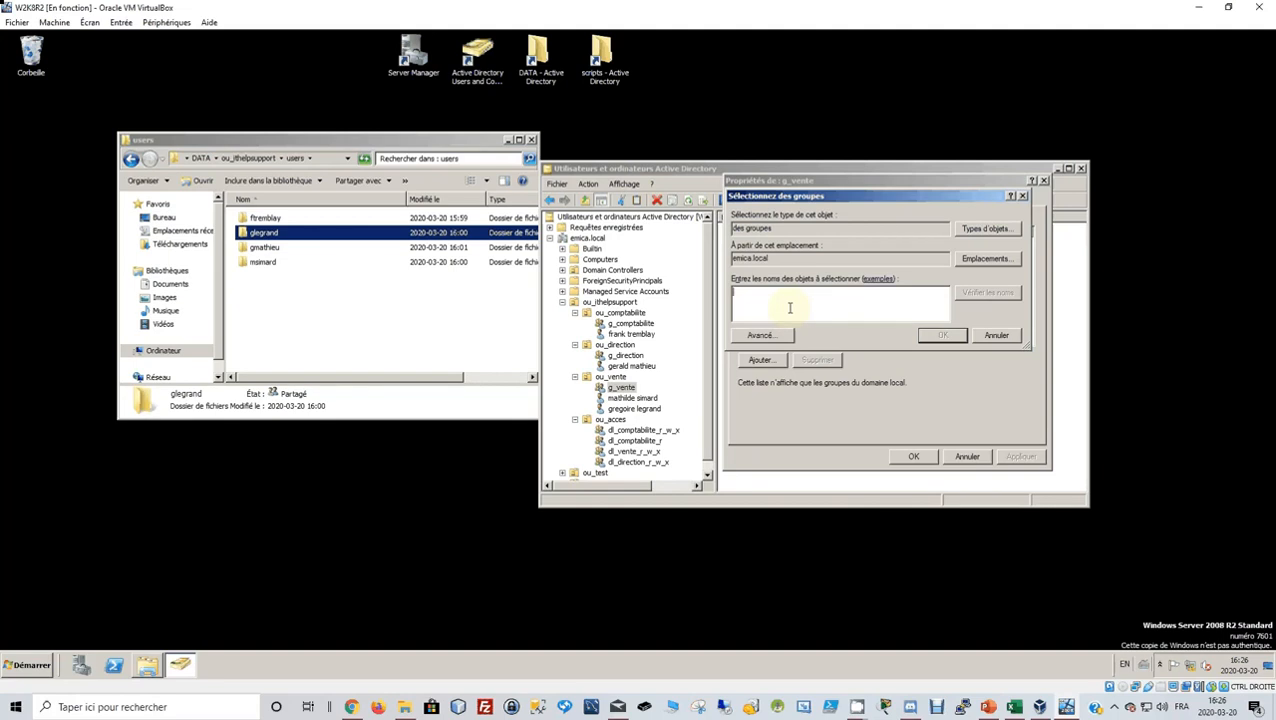
pyautogui.write('dl_comptab')
pyautogui.write('ite')
pyautogui.click(988, 294)
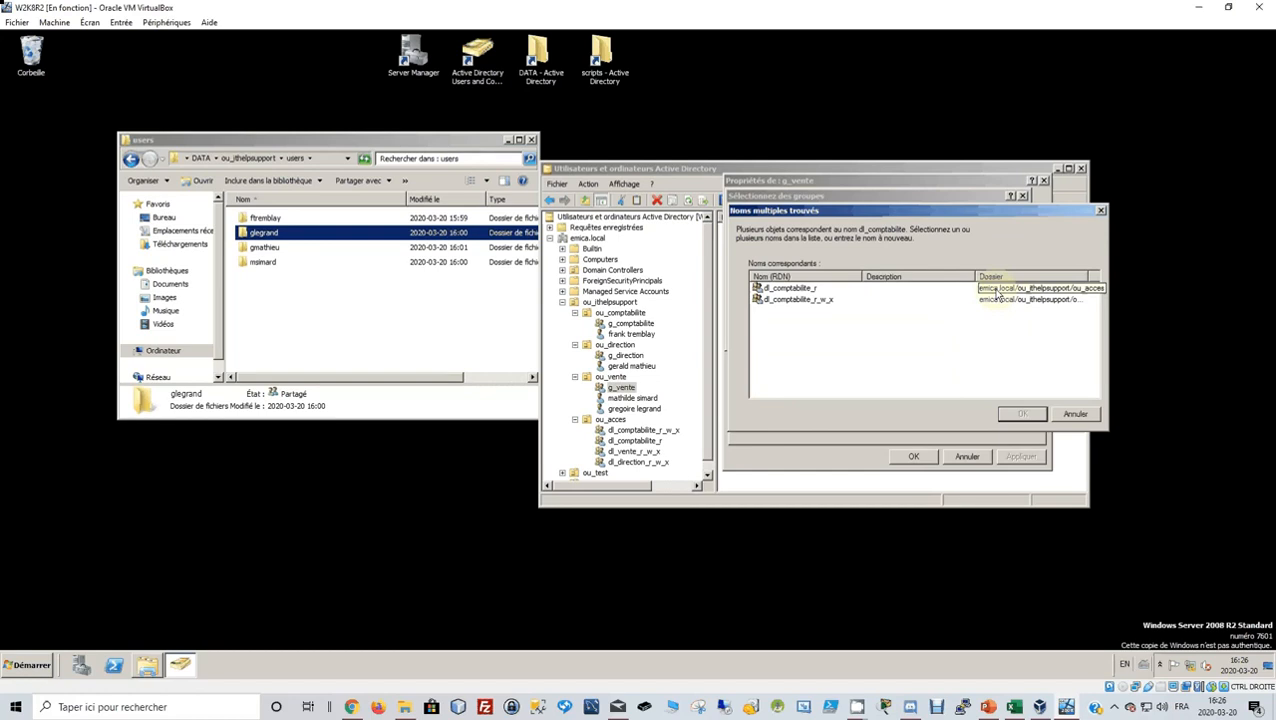
pyautogui.click(814, 288)
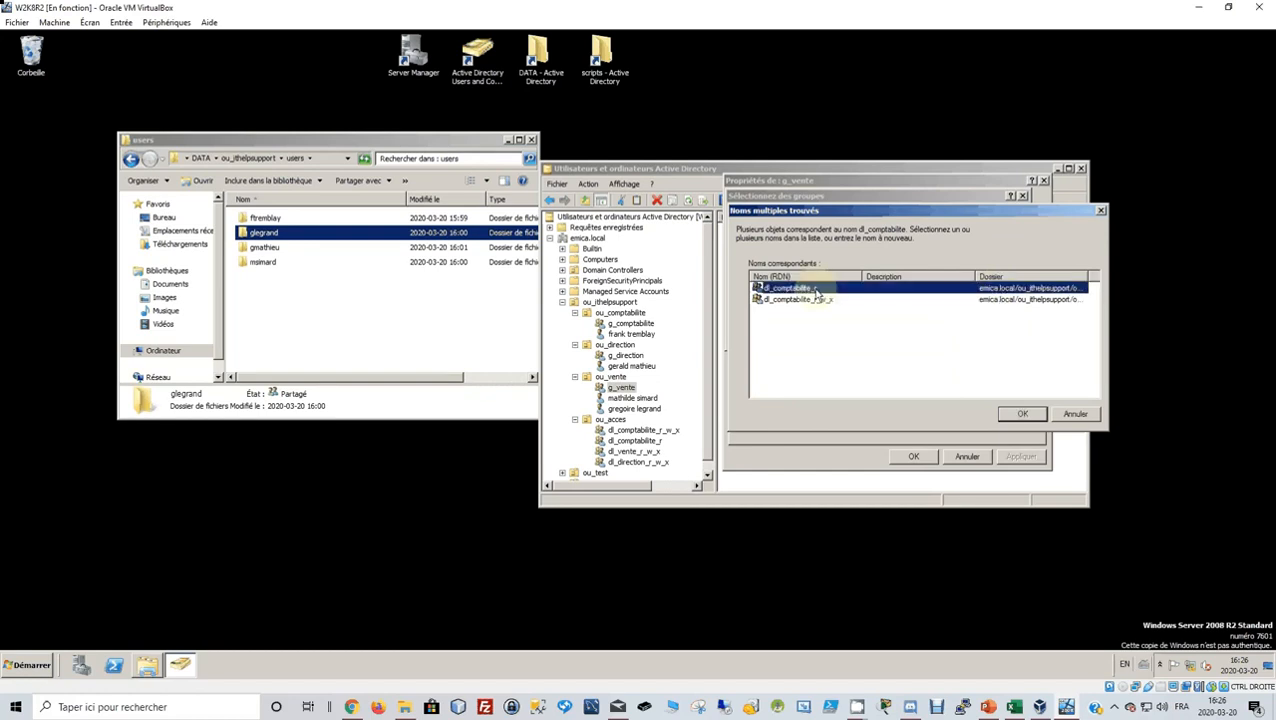
pyautogui.click(1023, 414)
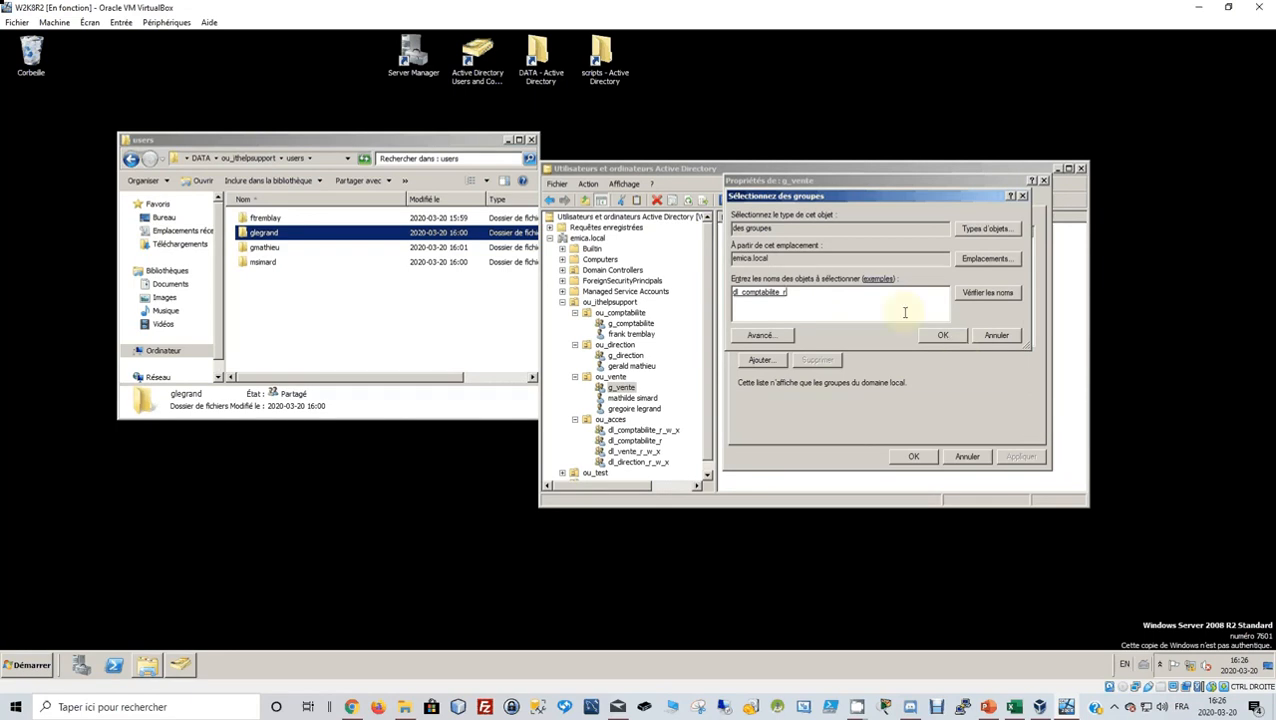
# Add dl_vente_r_w_x as well, then apply both memberships and close the properties.
pyautogui.write('dl_vente')
pyautogui.click(988, 293)
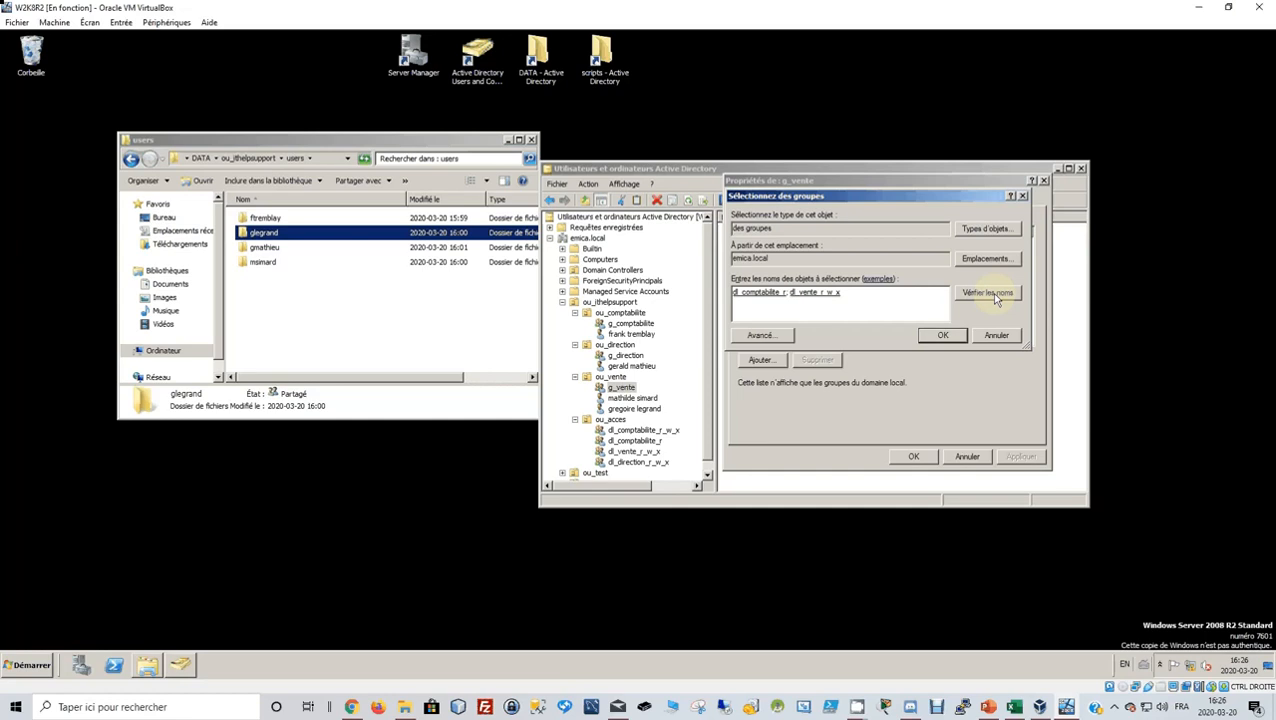
pyautogui.click(944, 337)
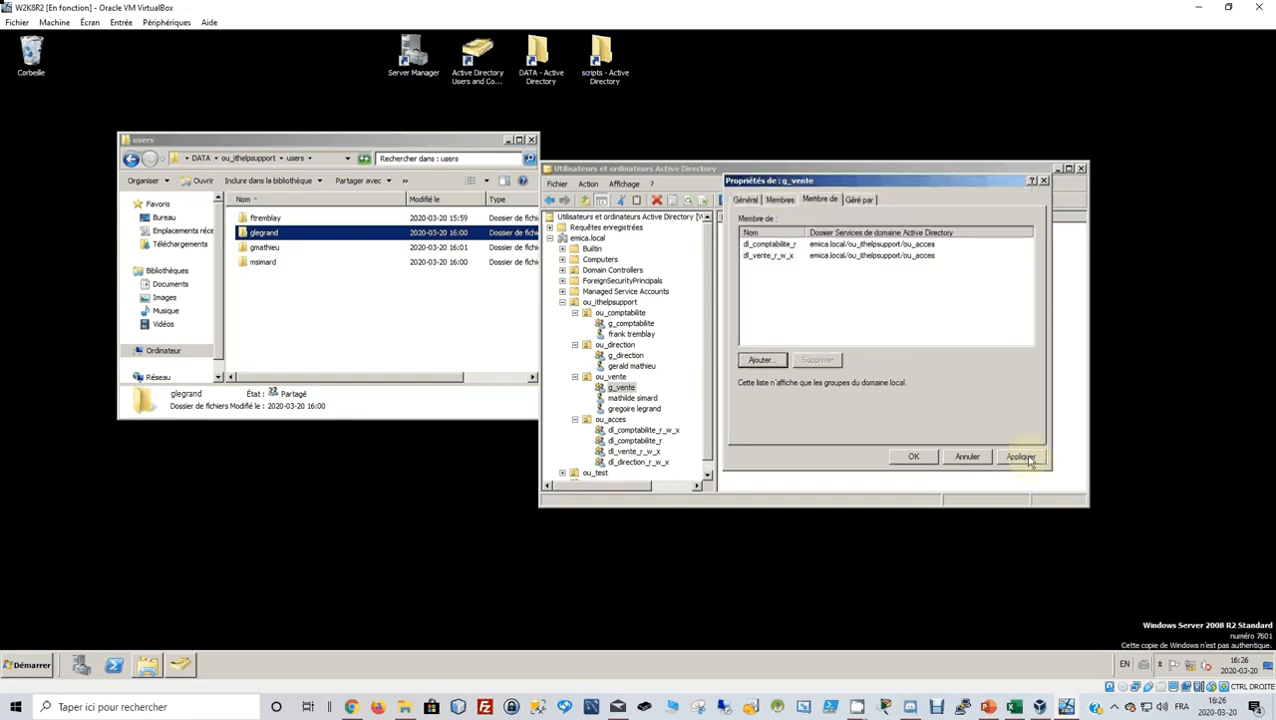
pyautogui.click(1028, 458)
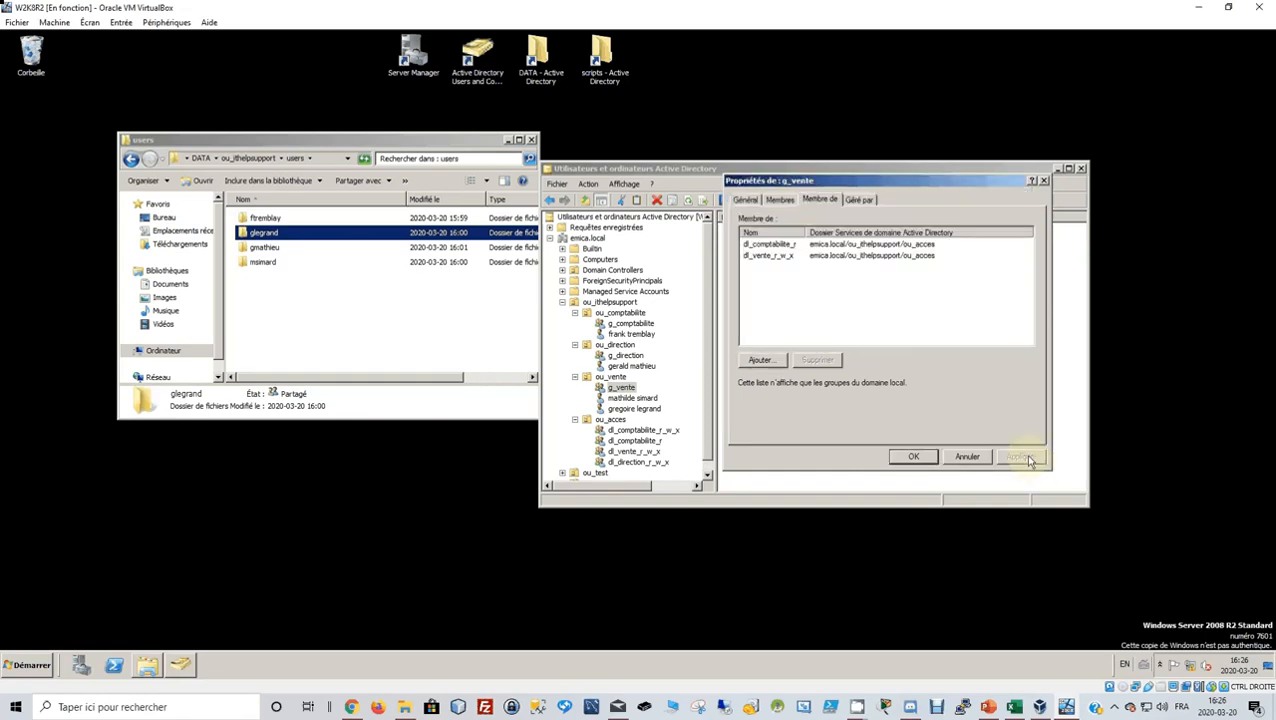
pyautogui.click(928, 457)
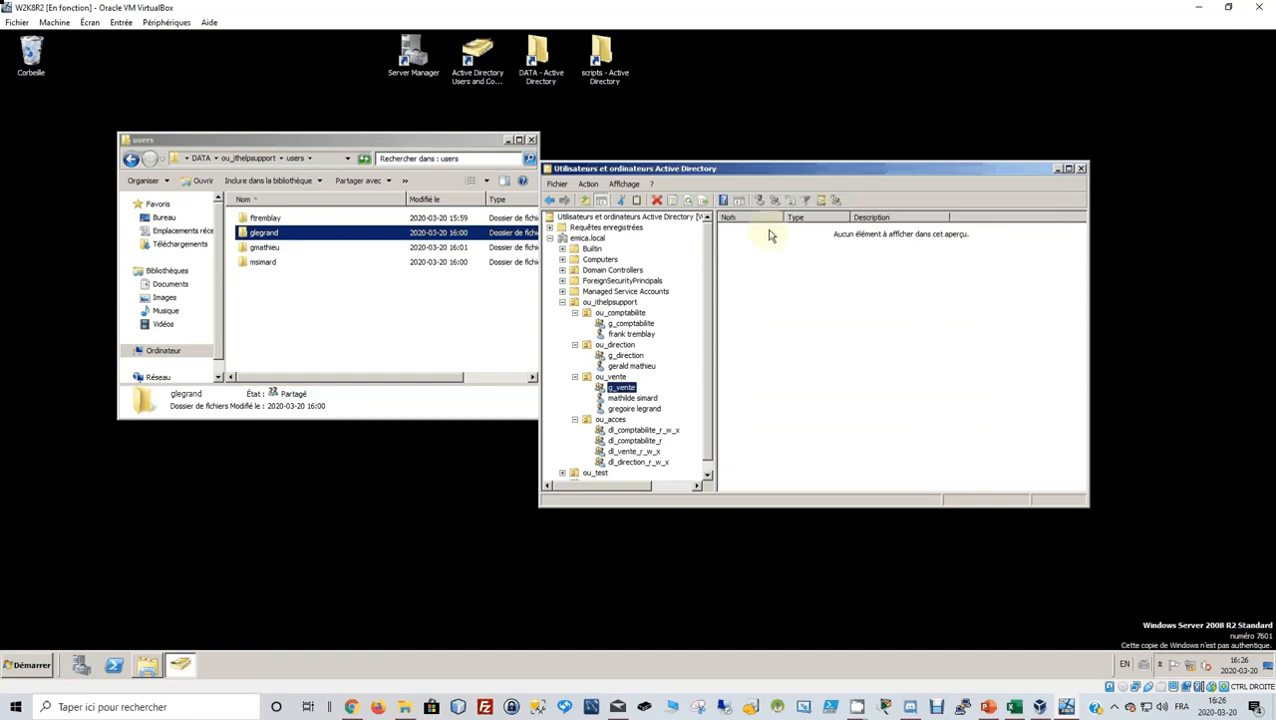
# Open the comptabilite folder's properties in the share folder and view its Sécurité tab.
pyautogui.click(131, 159)
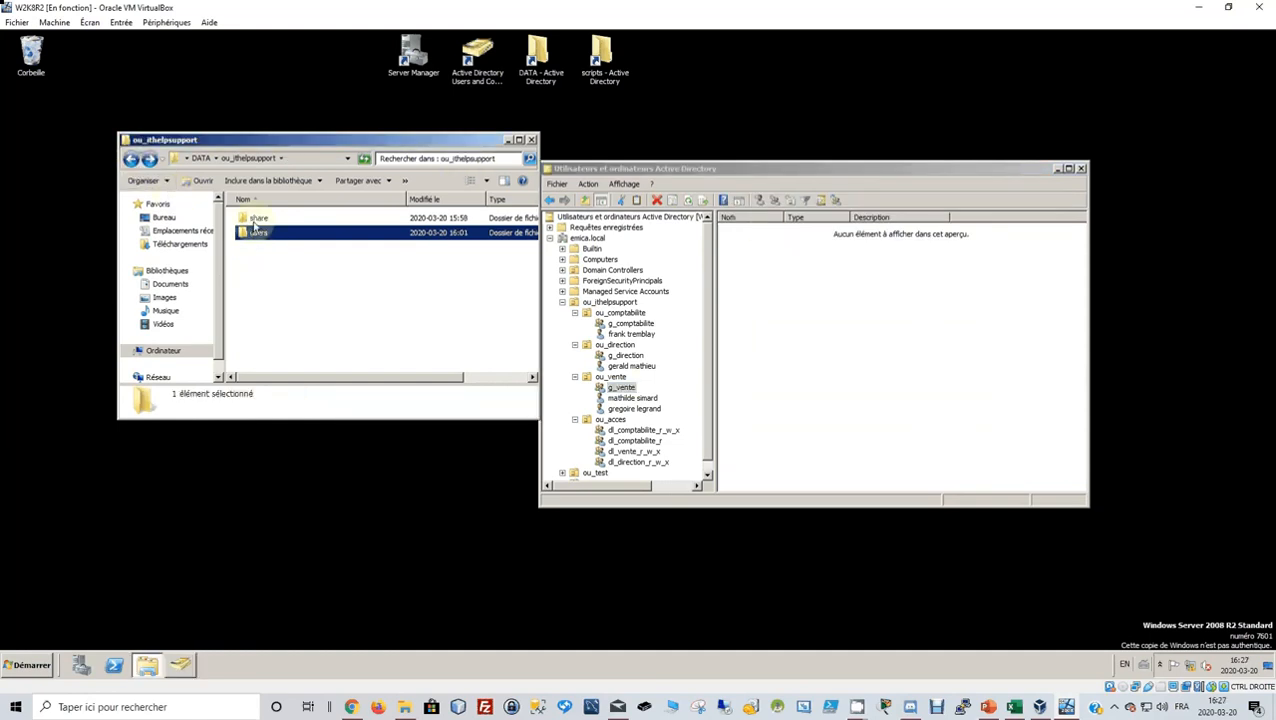
pyautogui.doubleClick(256, 219)
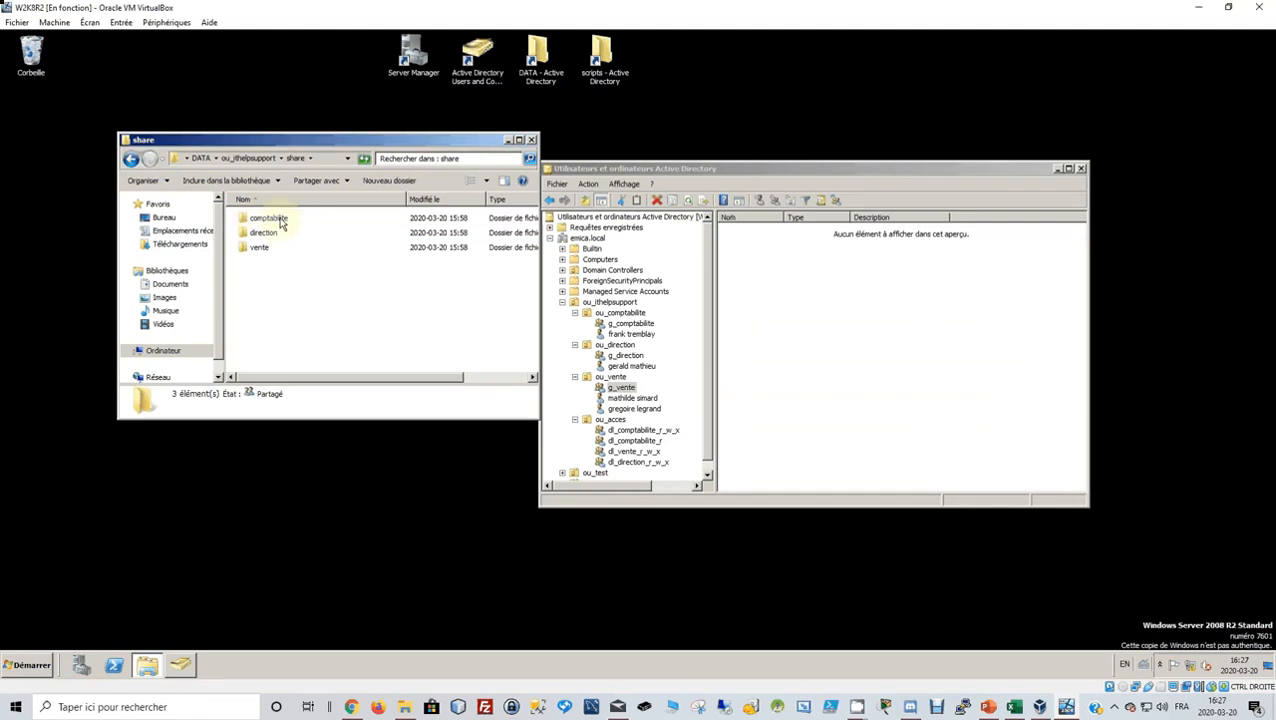
pyautogui.click(282, 224)
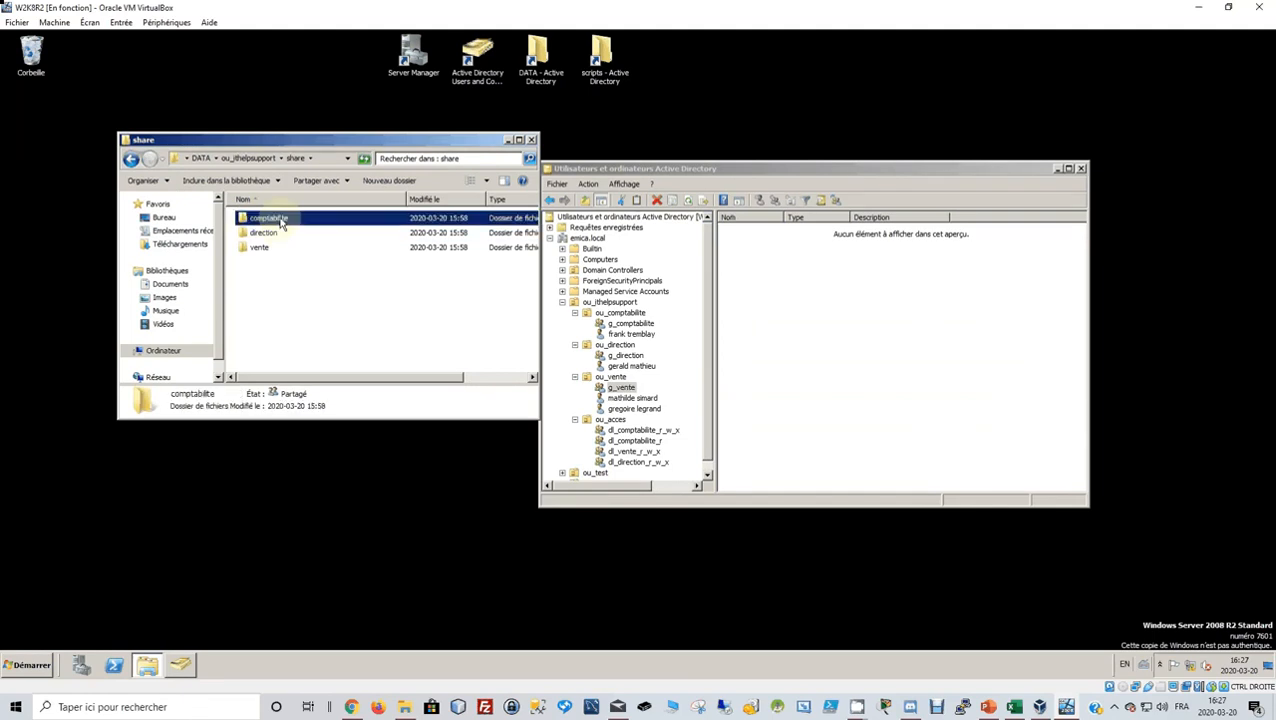
pyautogui.rightClick(282, 224)
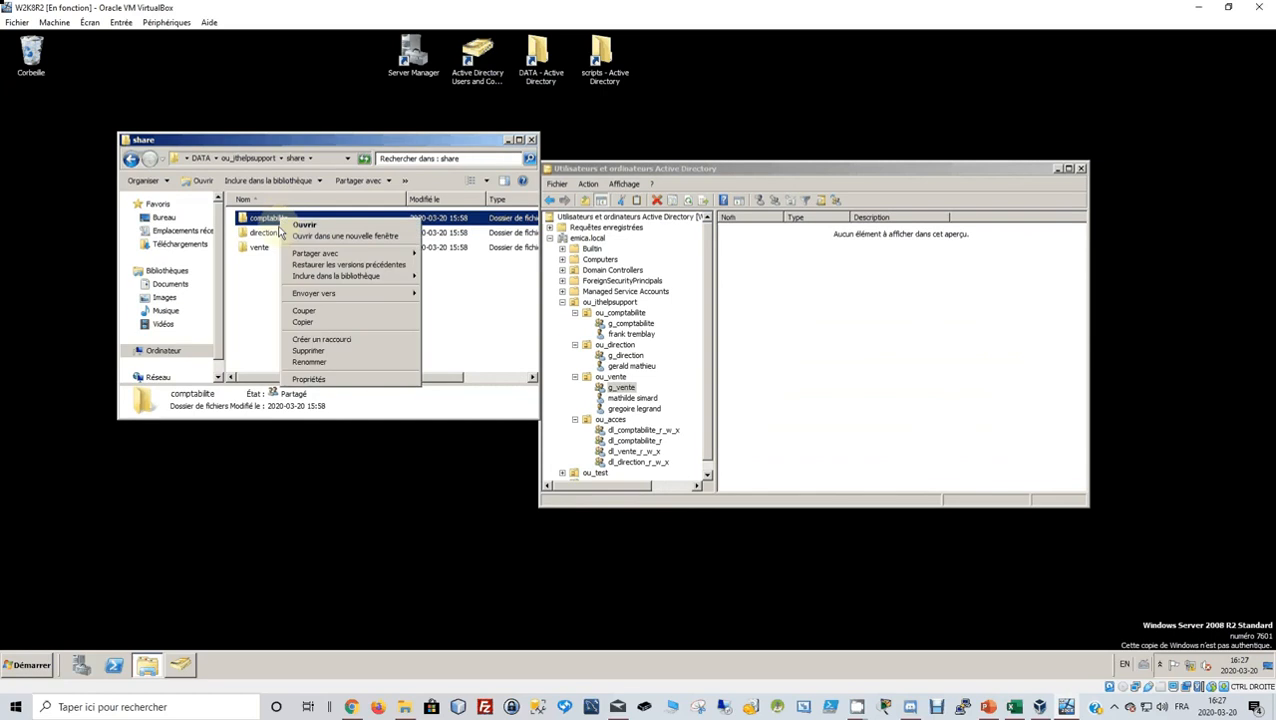
pyautogui.click(329, 378)
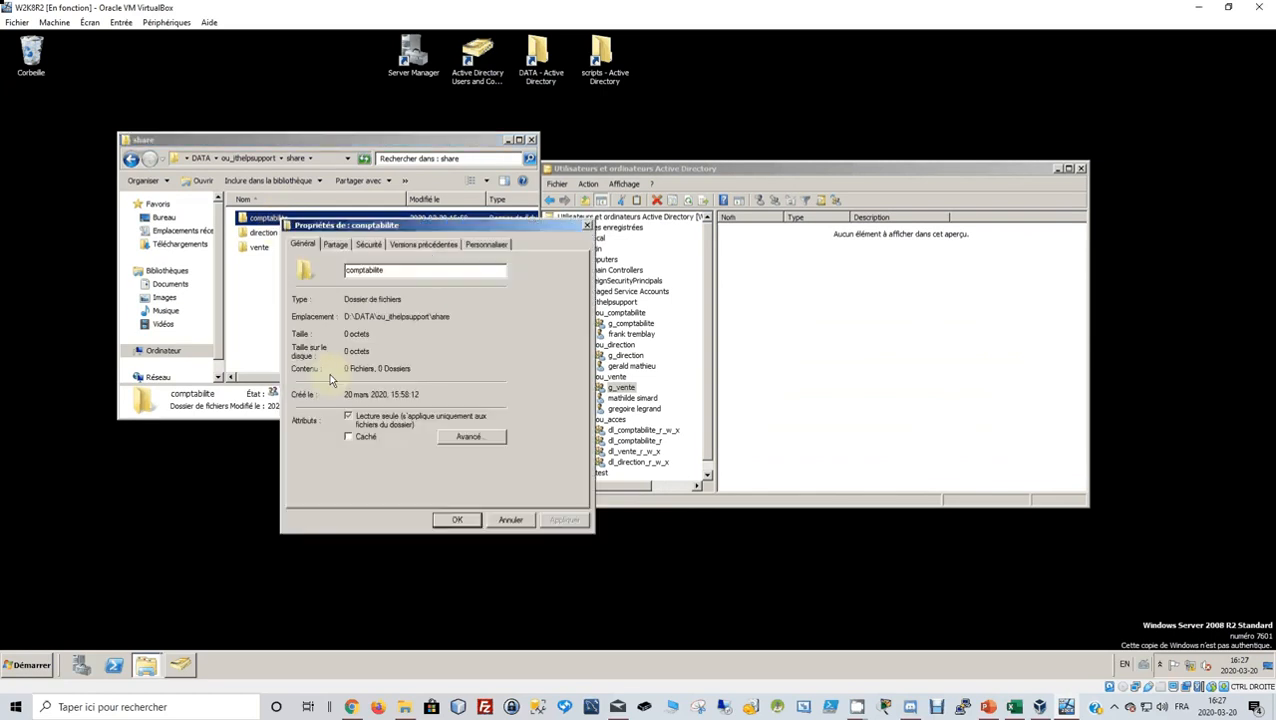
pyautogui.click(336, 245)
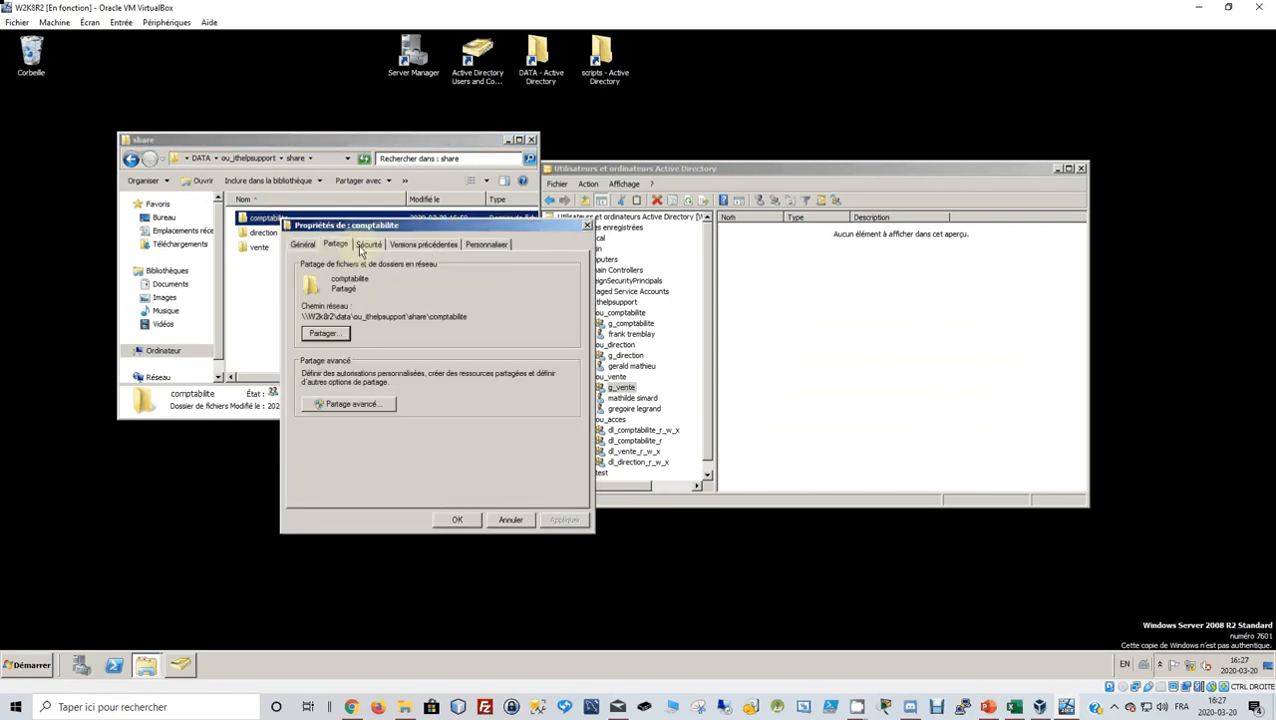
pyautogui.click(366, 245)
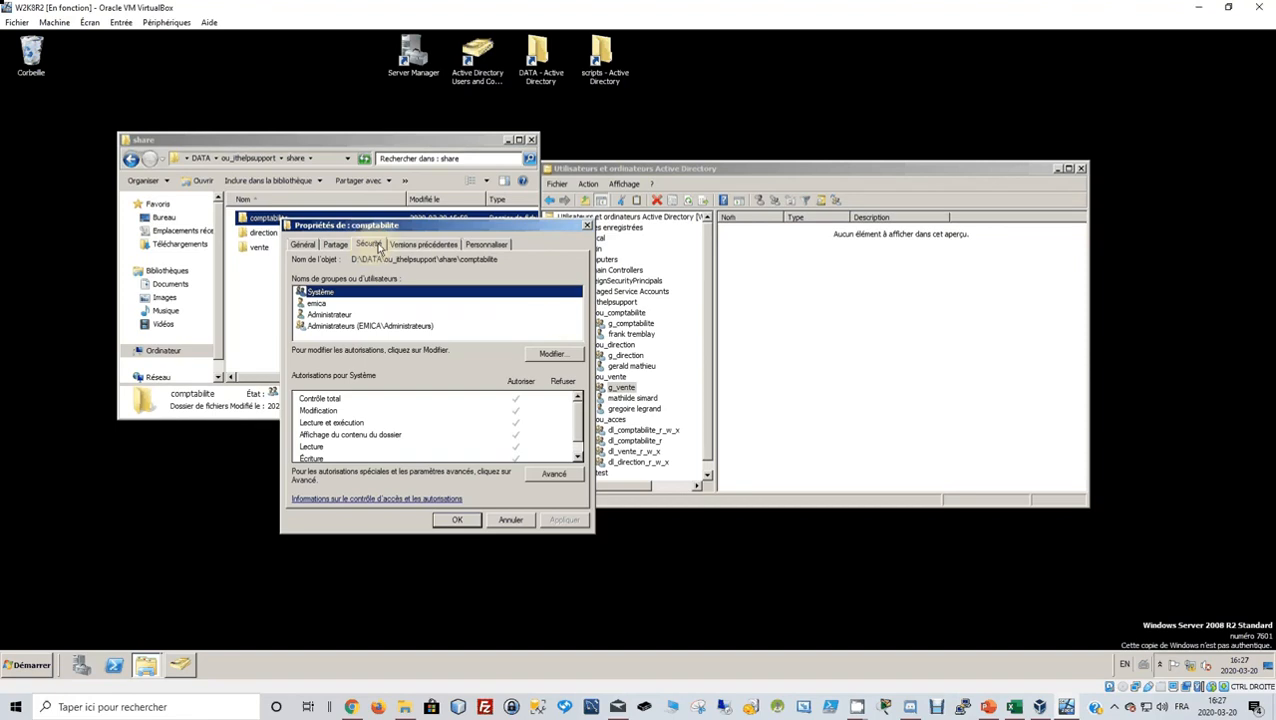
# In the permissions editor, add dl_comptabilite_r and dl_comptabilite_r_w_x.
pyautogui.click(552, 355)
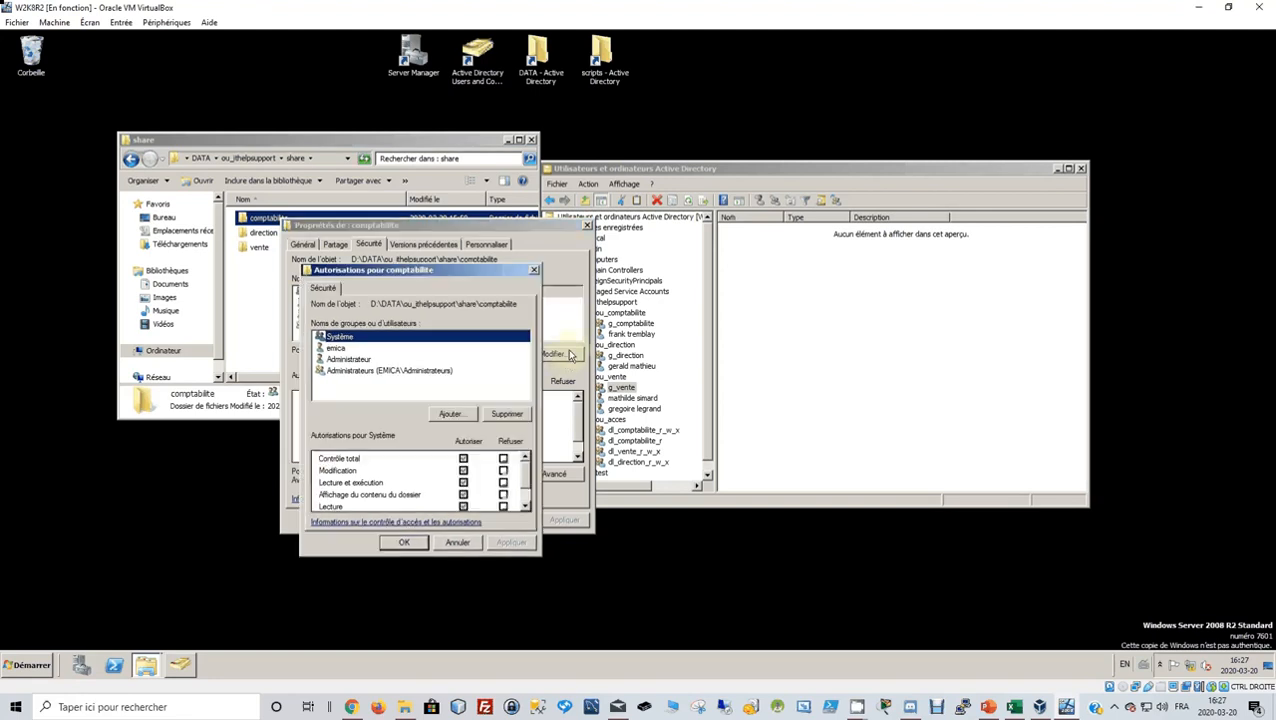
pyautogui.click(451, 414)
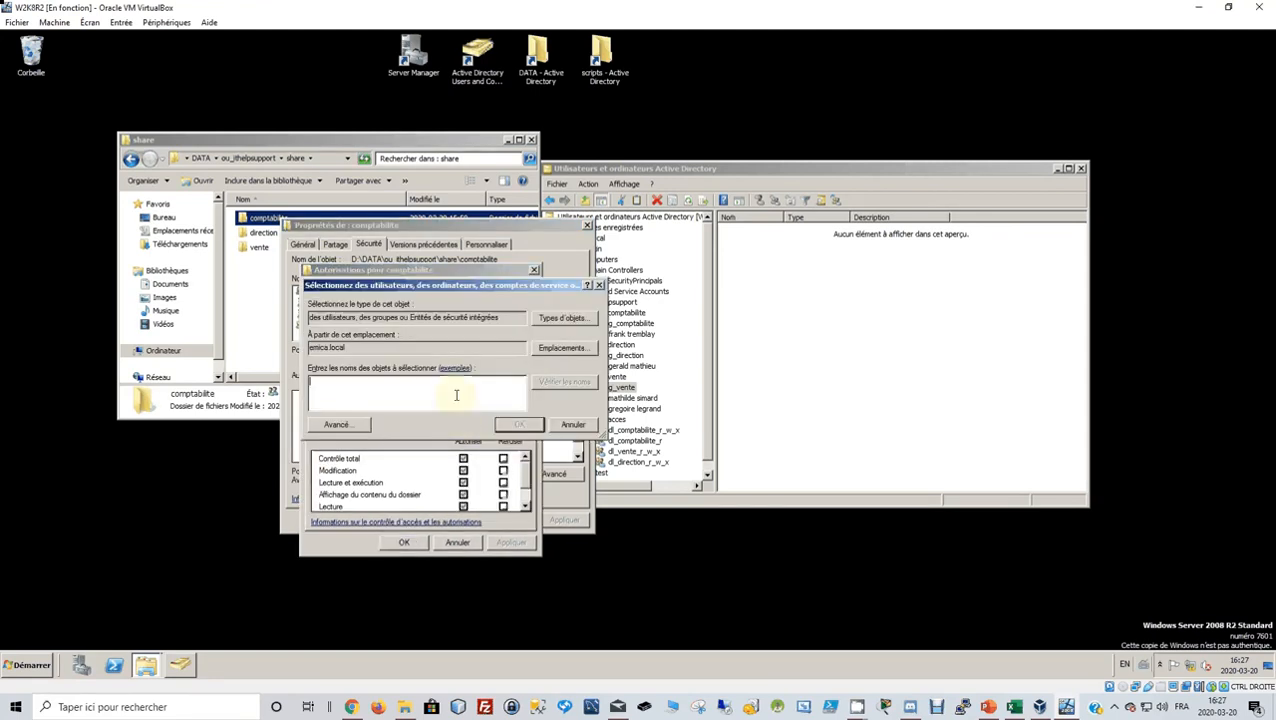
pyautogui.write('dl_comptabilite')
pyautogui.click(570, 383)
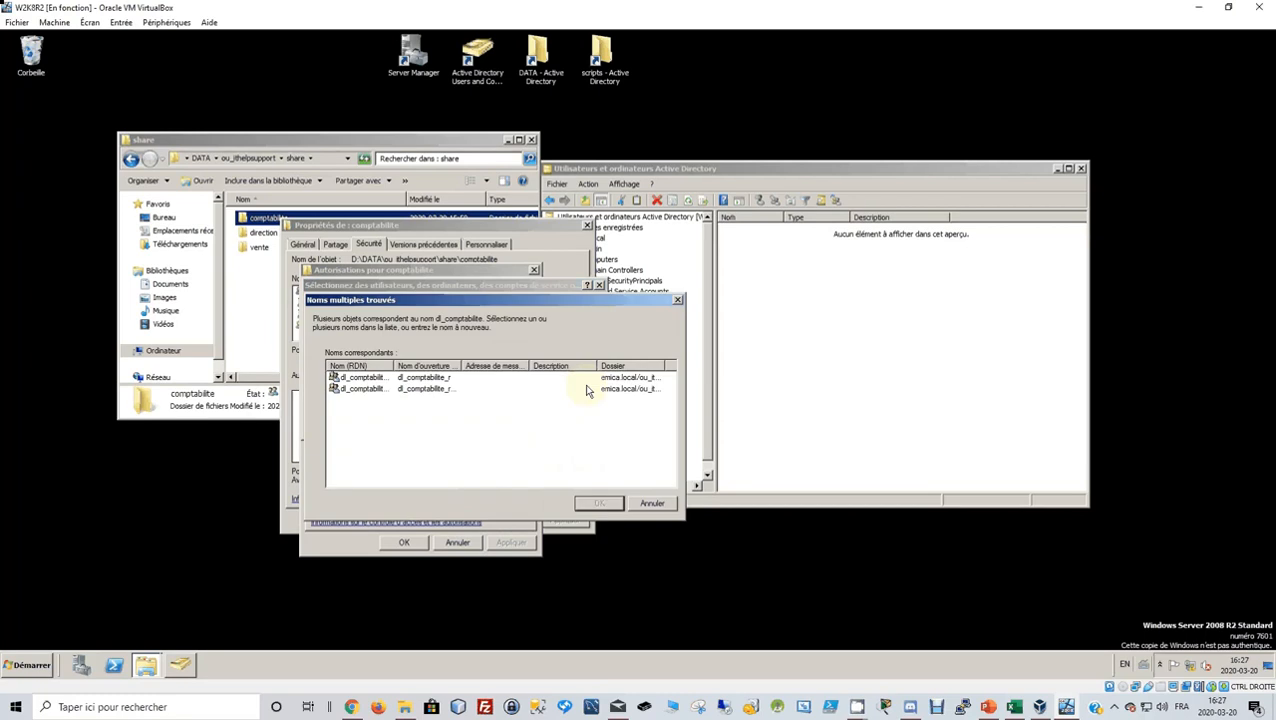
pyautogui.click(393, 397)
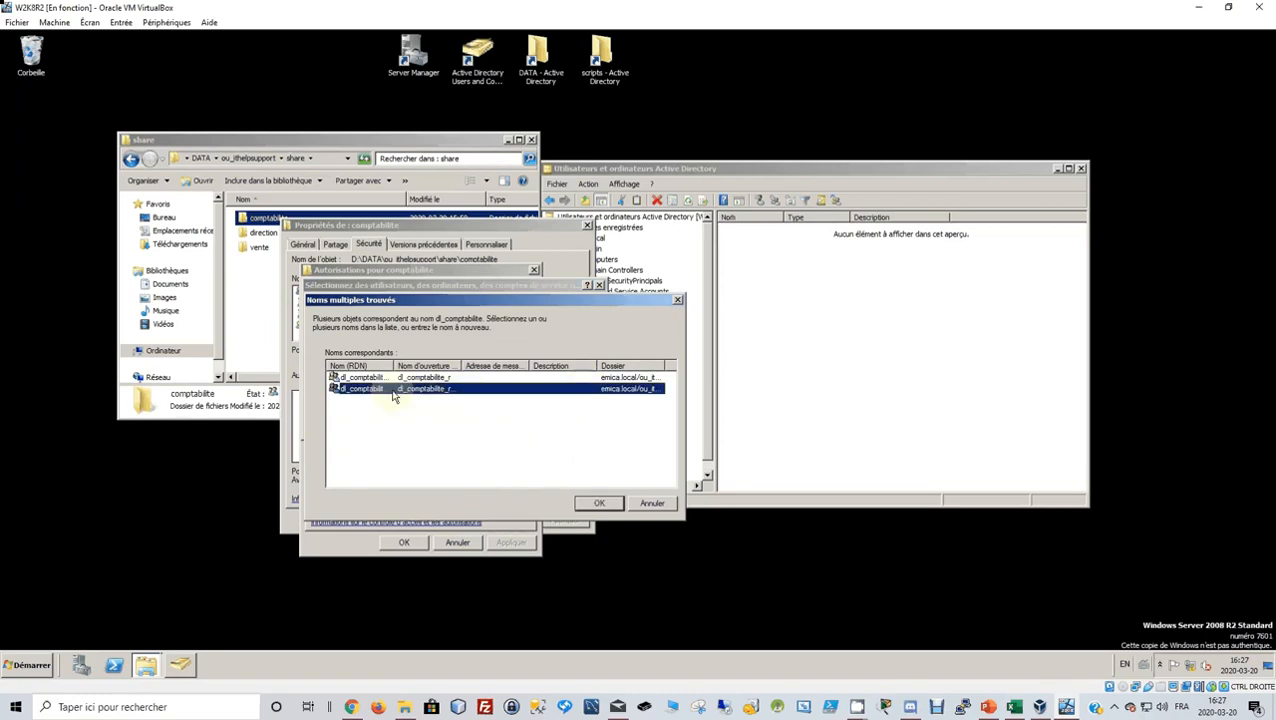
pyautogui.keyDown('ctrl'); pyautogui.click(345, 377); pyautogui.keyUp('ctrl')
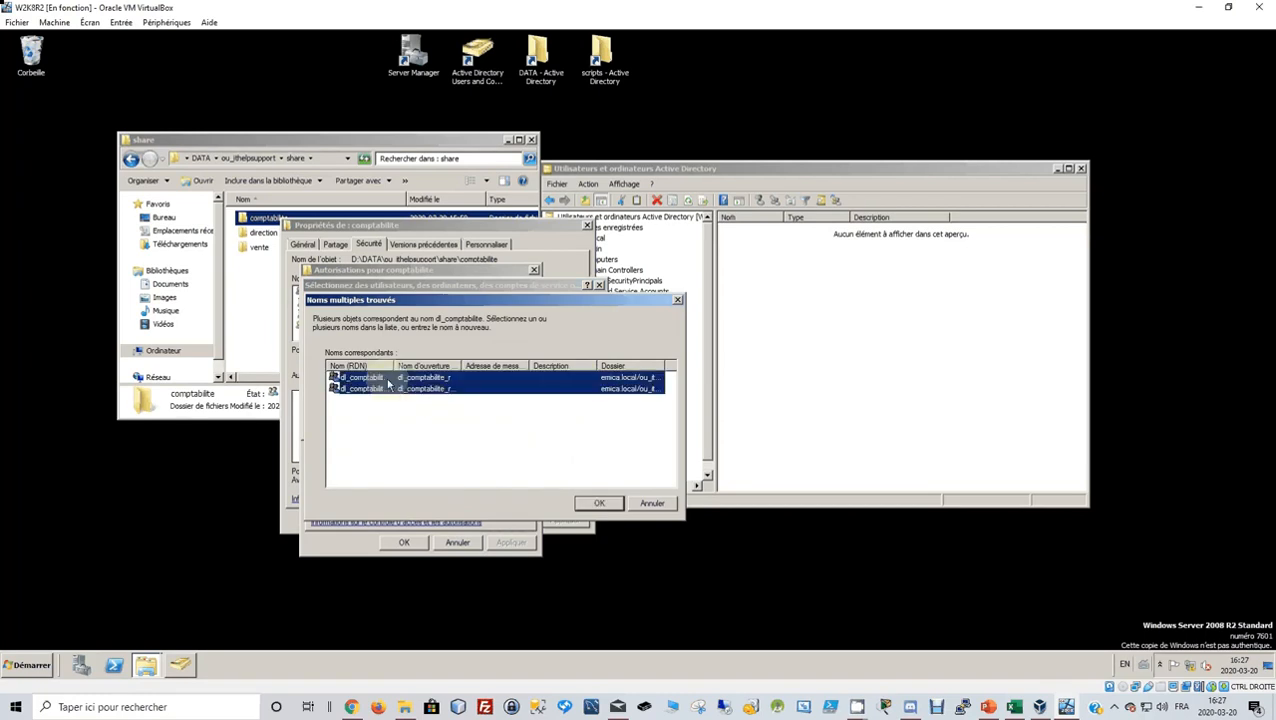
pyautogui.click(598, 507)
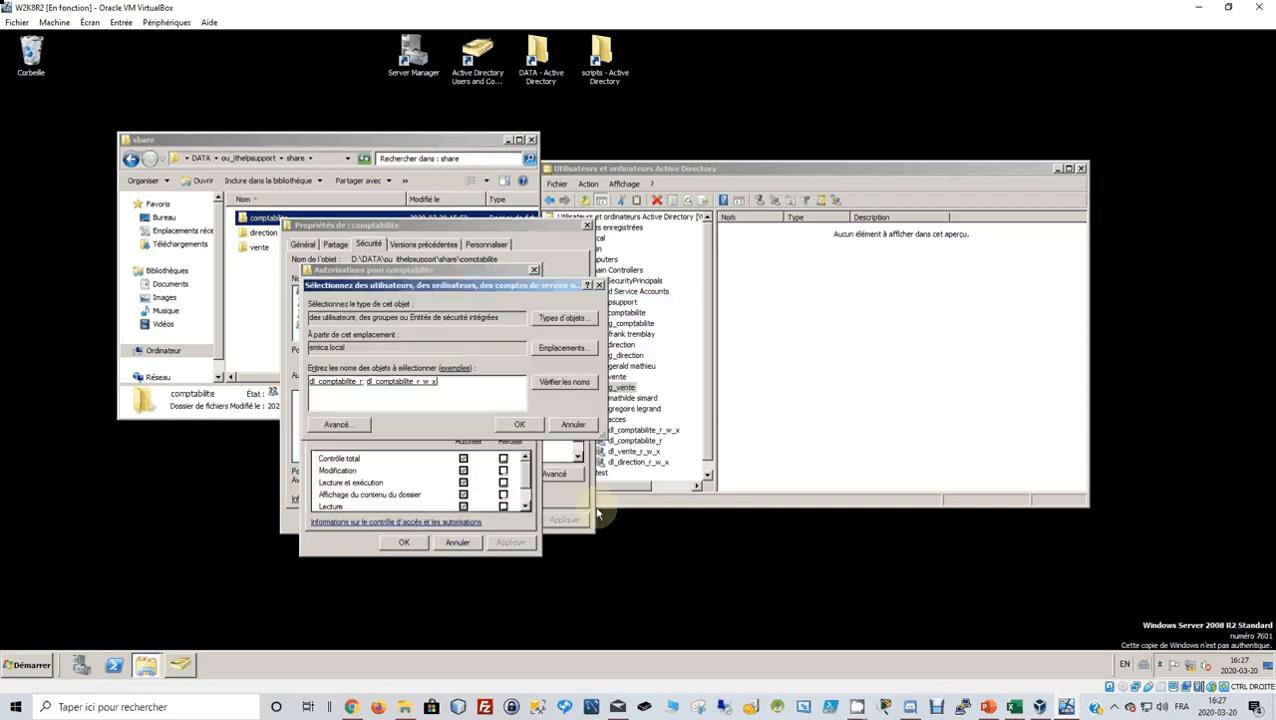
# Grant both groups access to comptabilite and adjust dl_comptabilite_r's read-and-execute and list-contents rights.
pyautogui.click(987, 710)
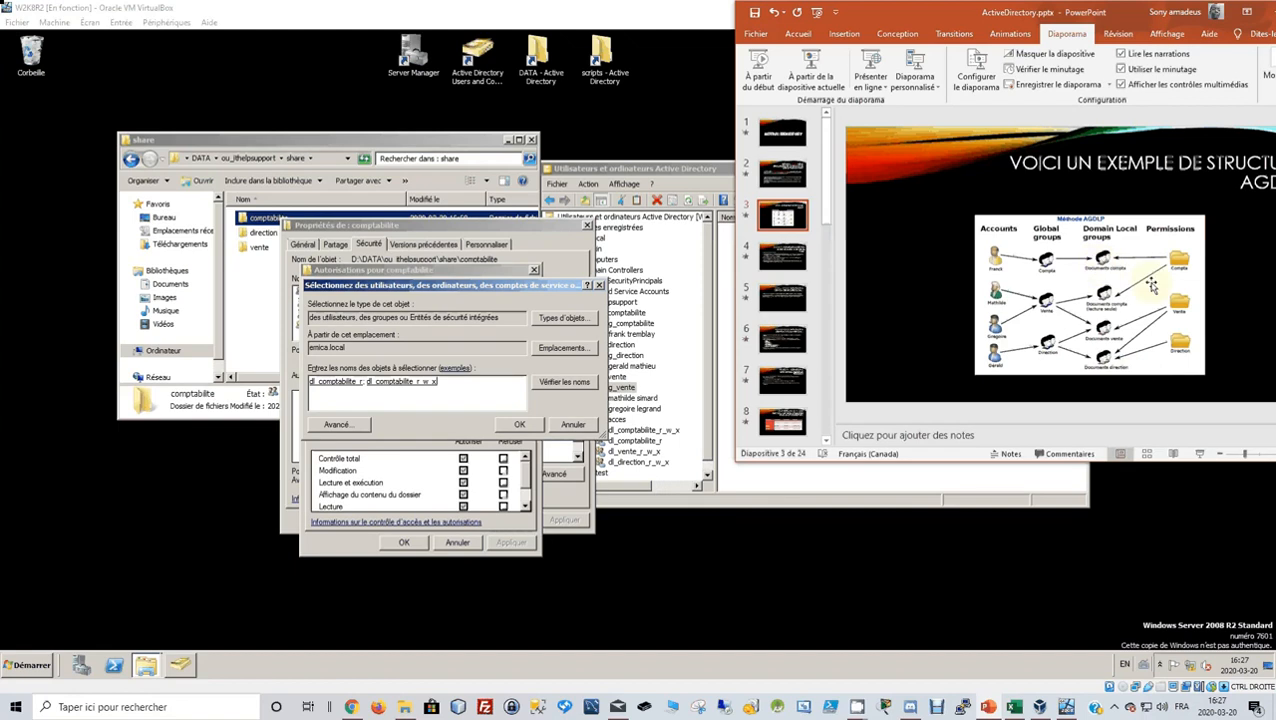
pyautogui.click(525, 302)
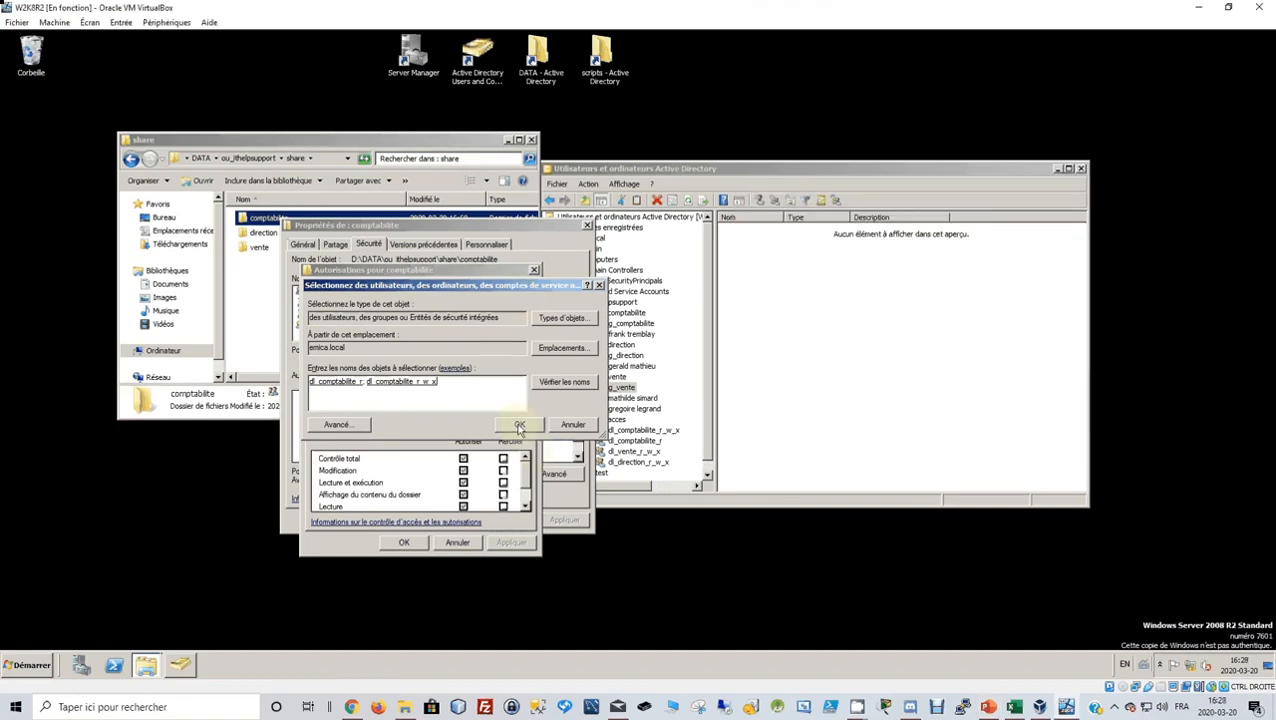
pyautogui.click(520, 425)
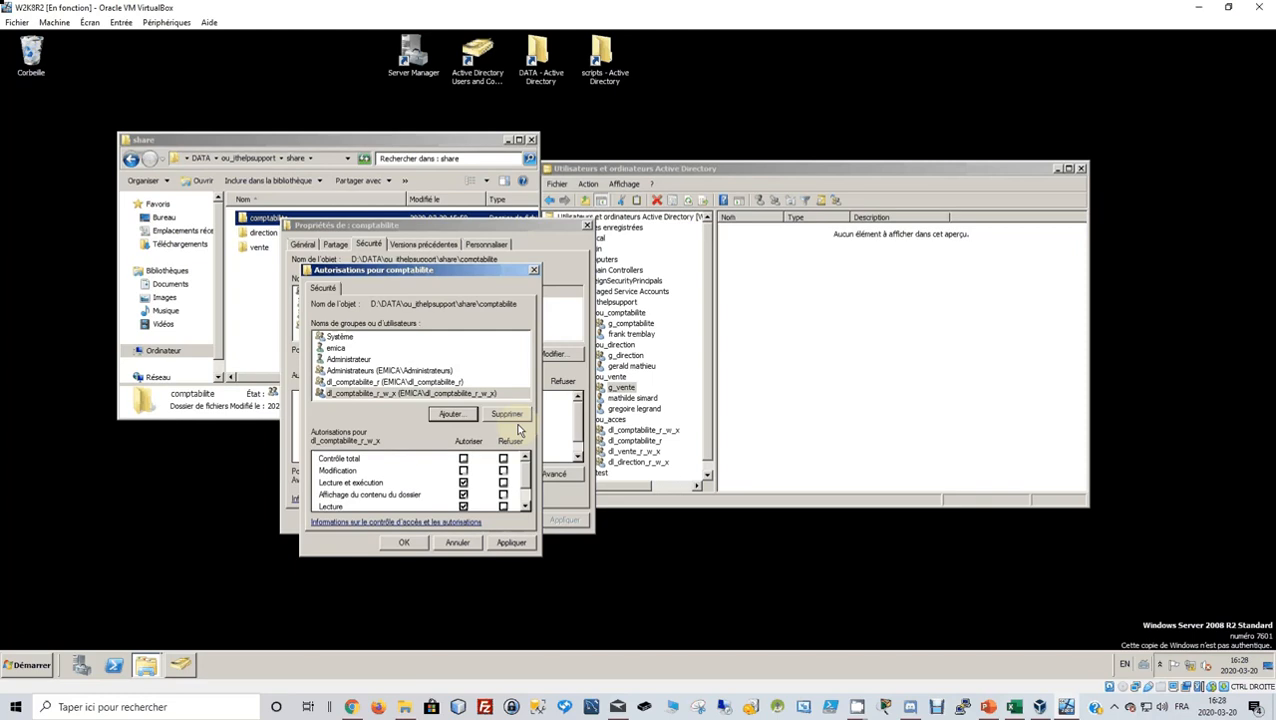
pyautogui.click(399, 383)
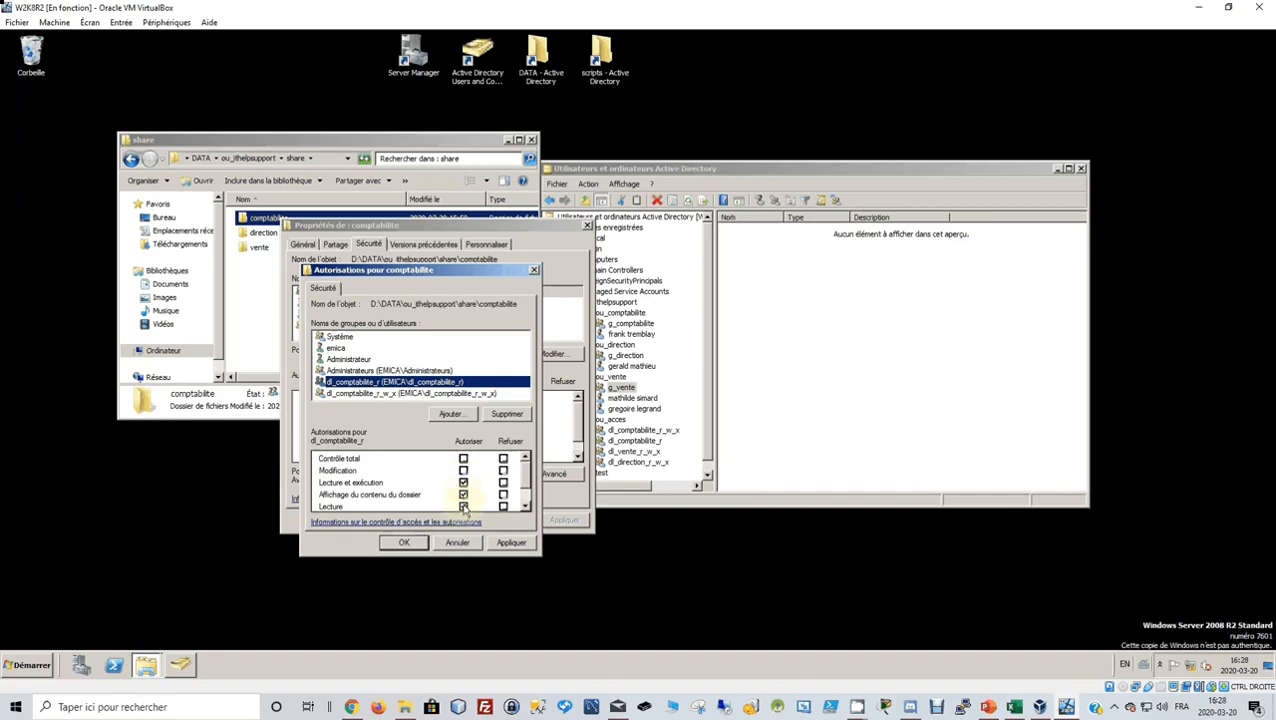
pyautogui.click(463, 482)
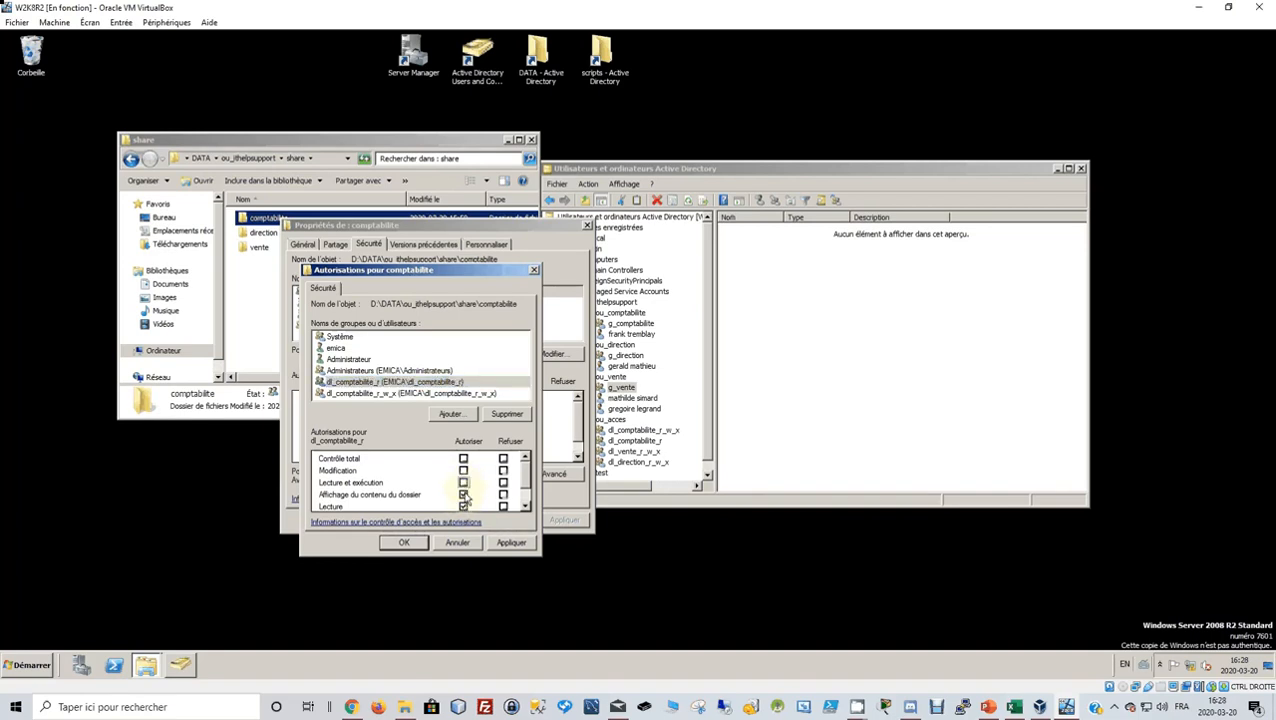
pyautogui.click(463, 494)
pyautogui.scroll(-1, 470, 510)
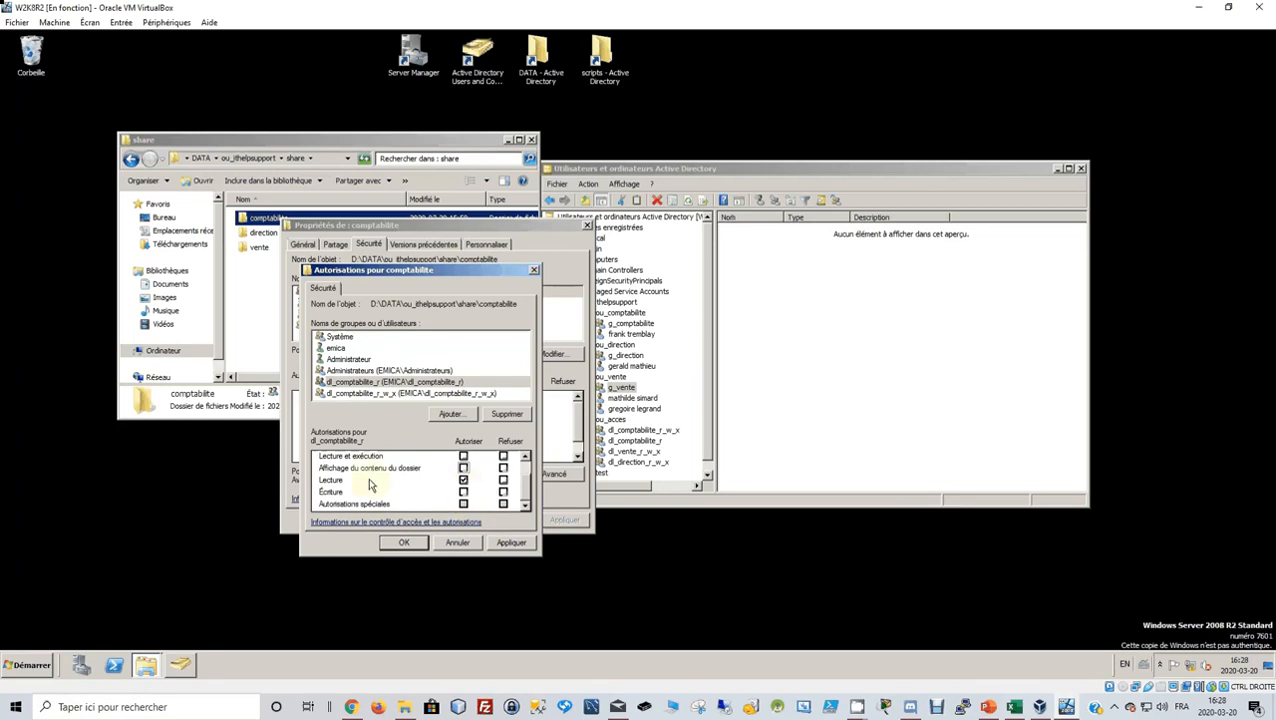
pyautogui.click(426, 384)
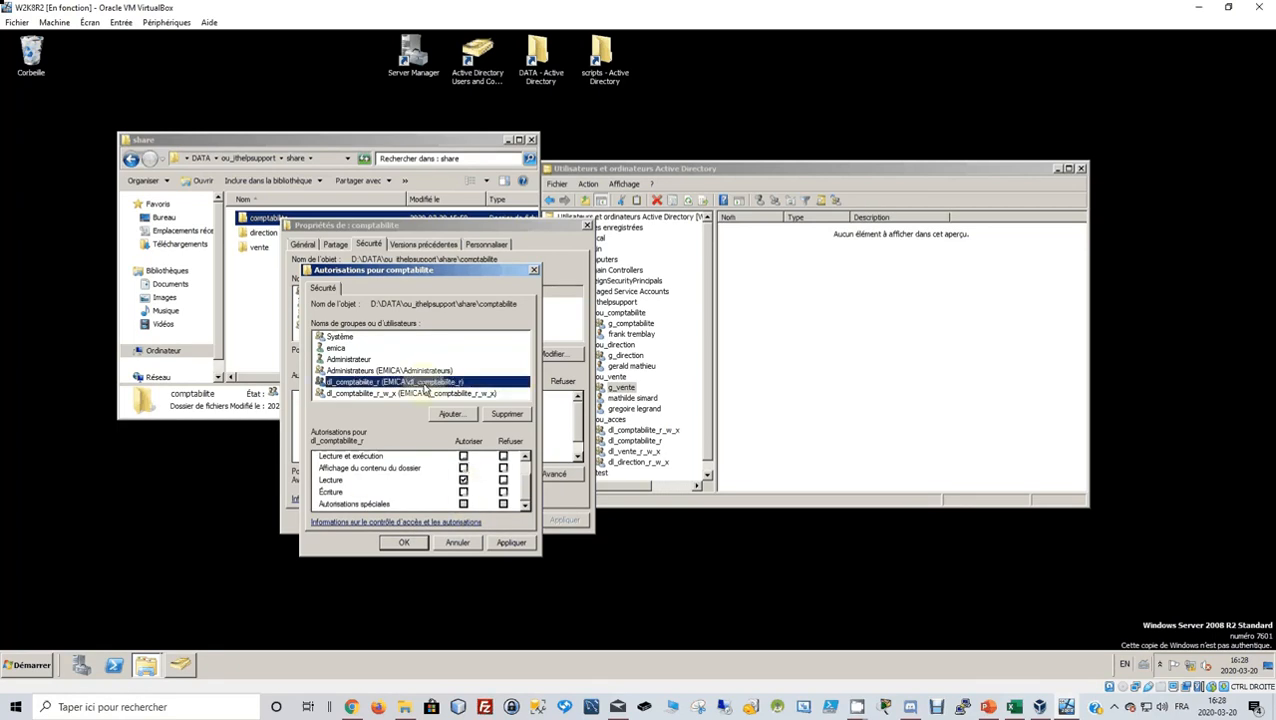
# Allow Écriture and Modification for dl_comptabilite_r_w_x, apply, and close the dialogs.
pyautogui.click(428, 394)
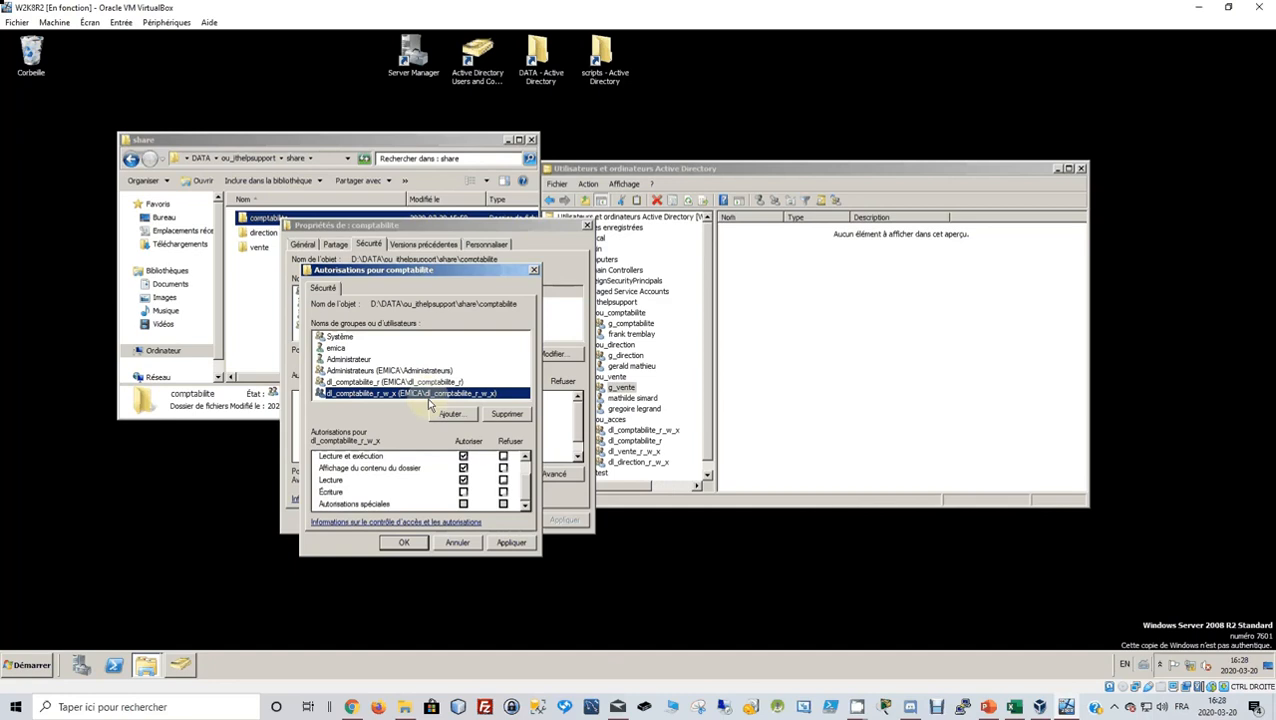
pyautogui.click(463, 492)
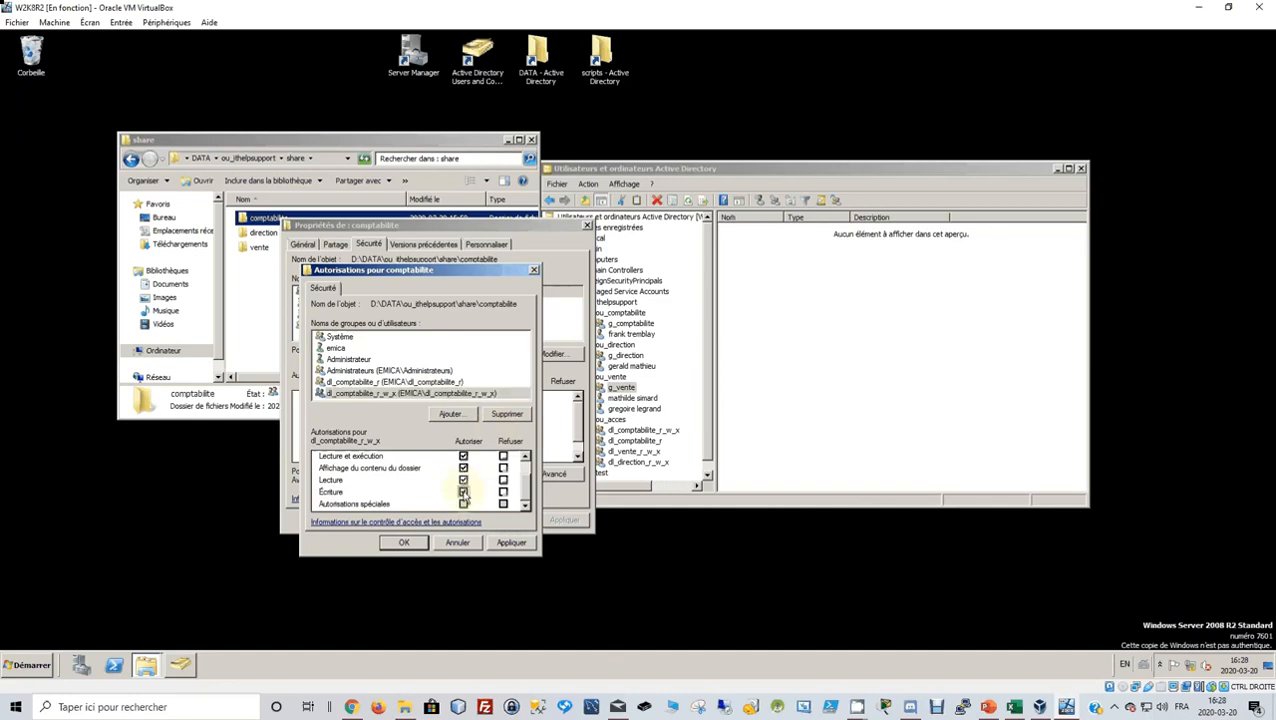
pyautogui.scroll(1, 464, 496)
pyautogui.scroll(-1, 465, 500)
pyautogui.scroll(1, 464, 500)
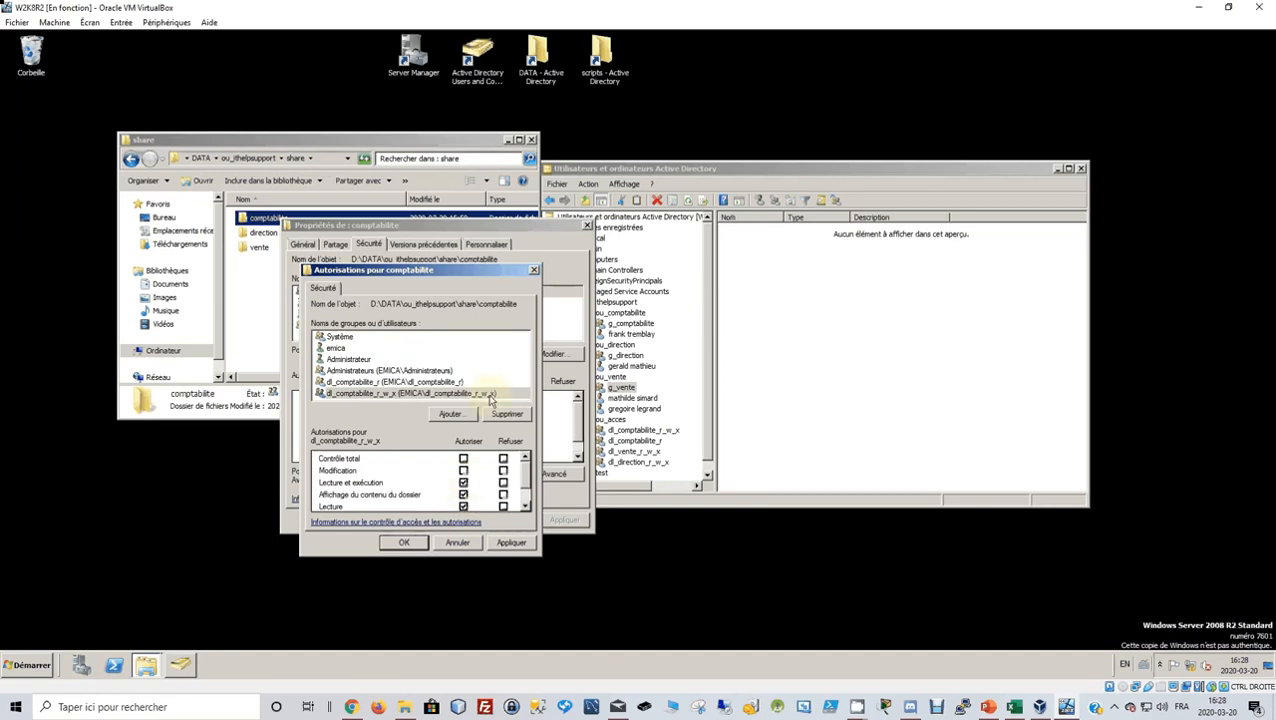
pyautogui.click(463, 470)
pyautogui.click(503, 542)
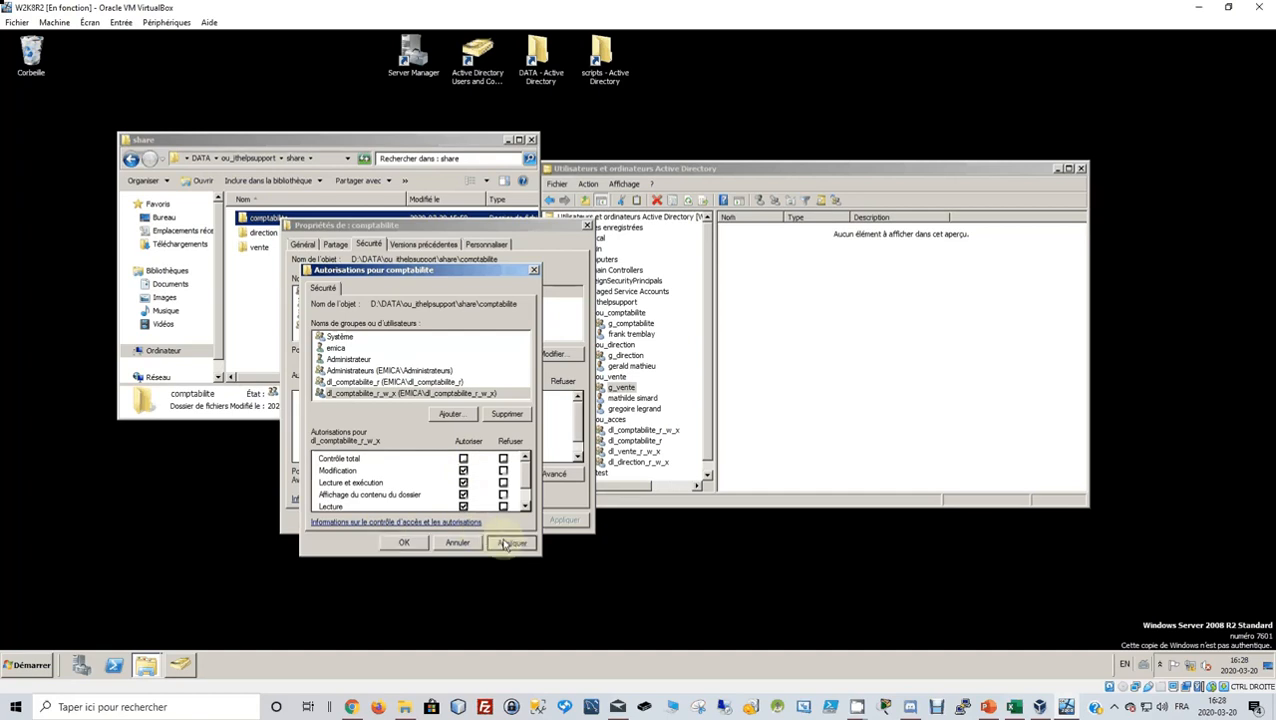
pyautogui.click(406, 545)
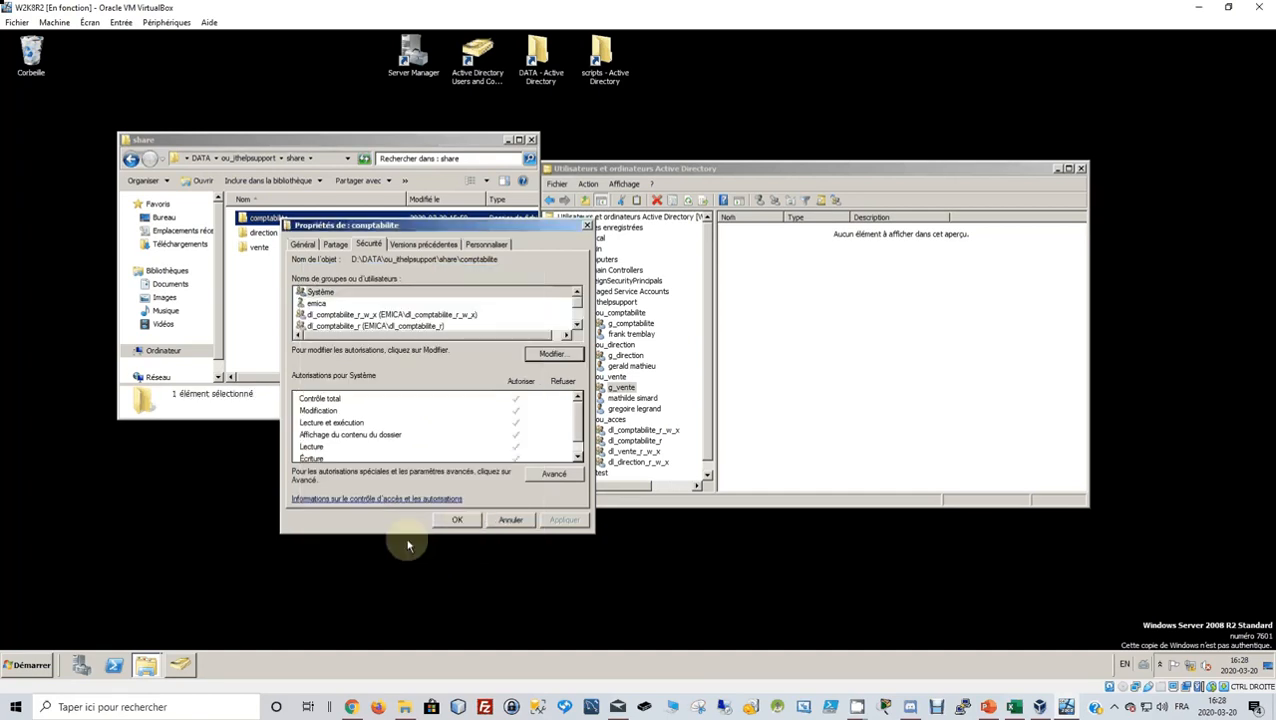
pyautogui.click(454, 520)
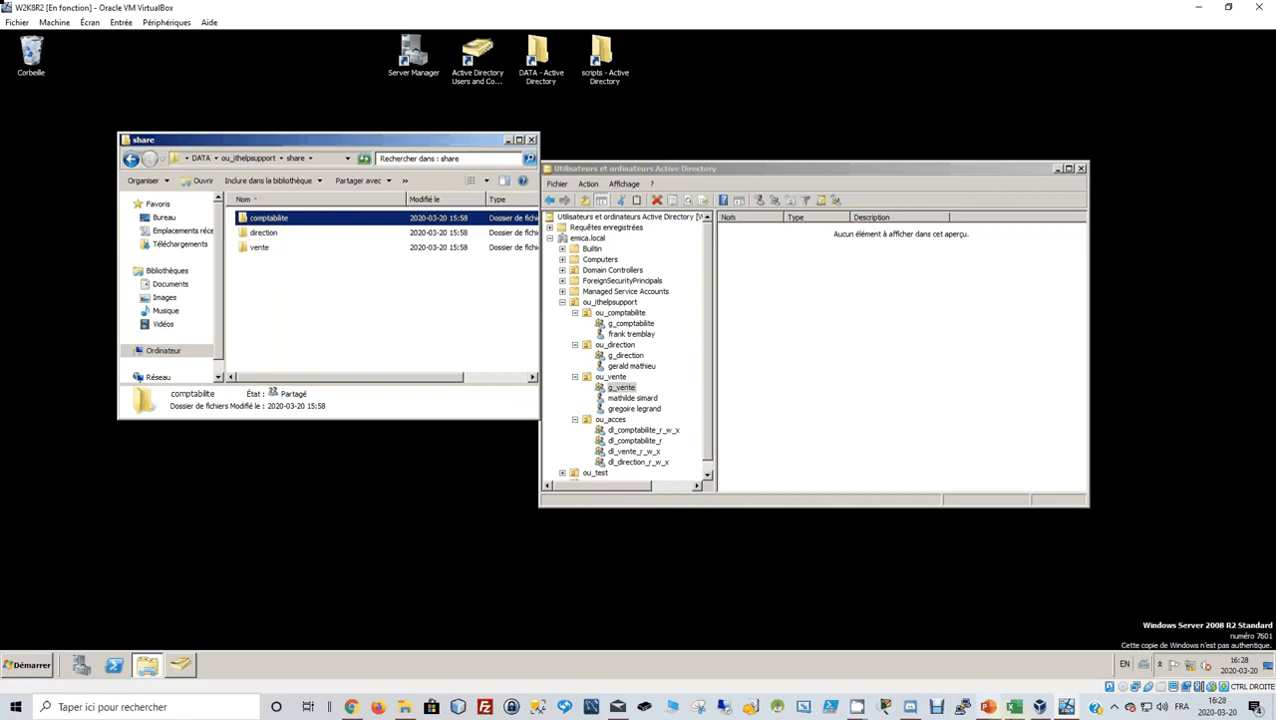
# Open the direction folder's Sécurité tab and its permissions editor.
pyautogui.click(988, 706)
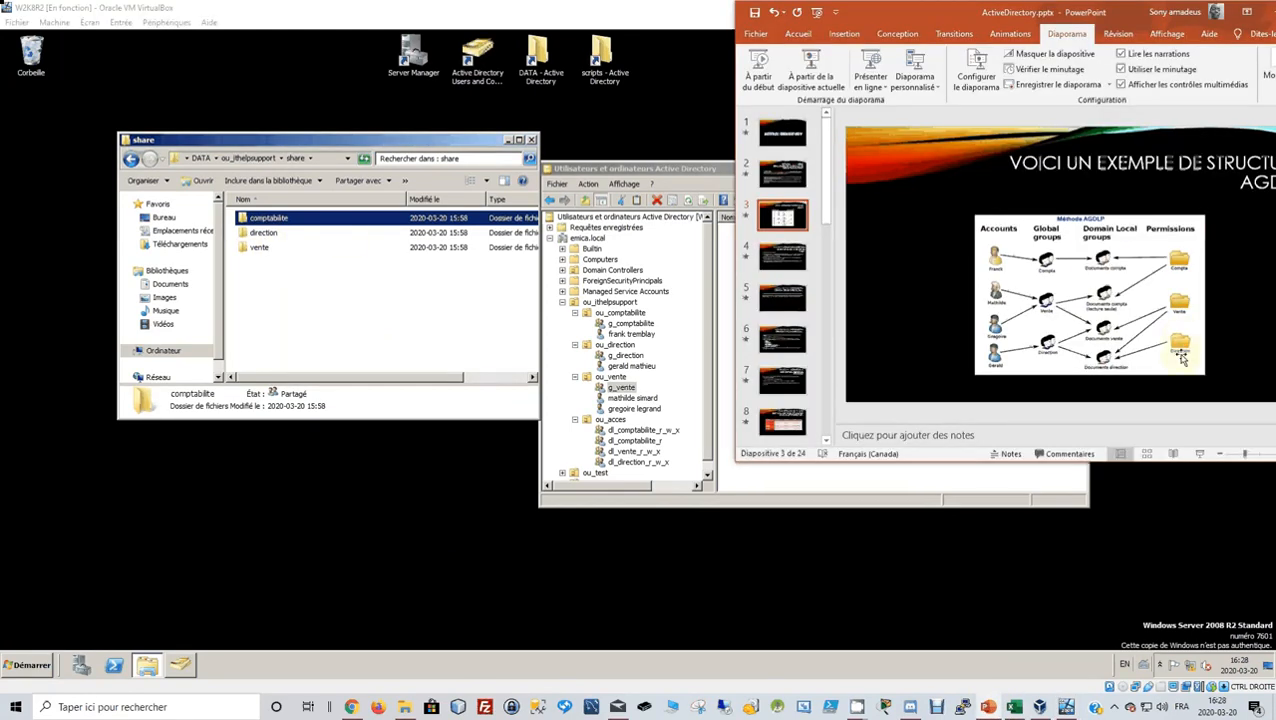
pyautogui.click(270, 232)
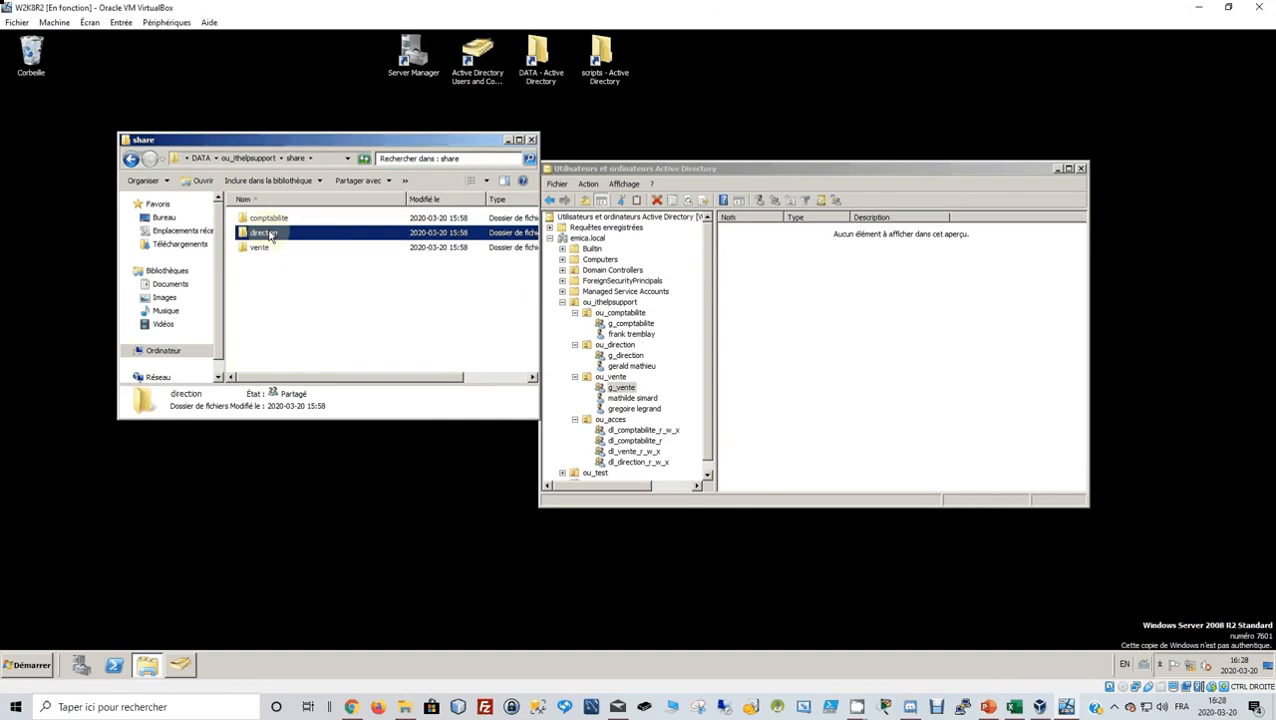
pyautogui.rightClick(270, 233)
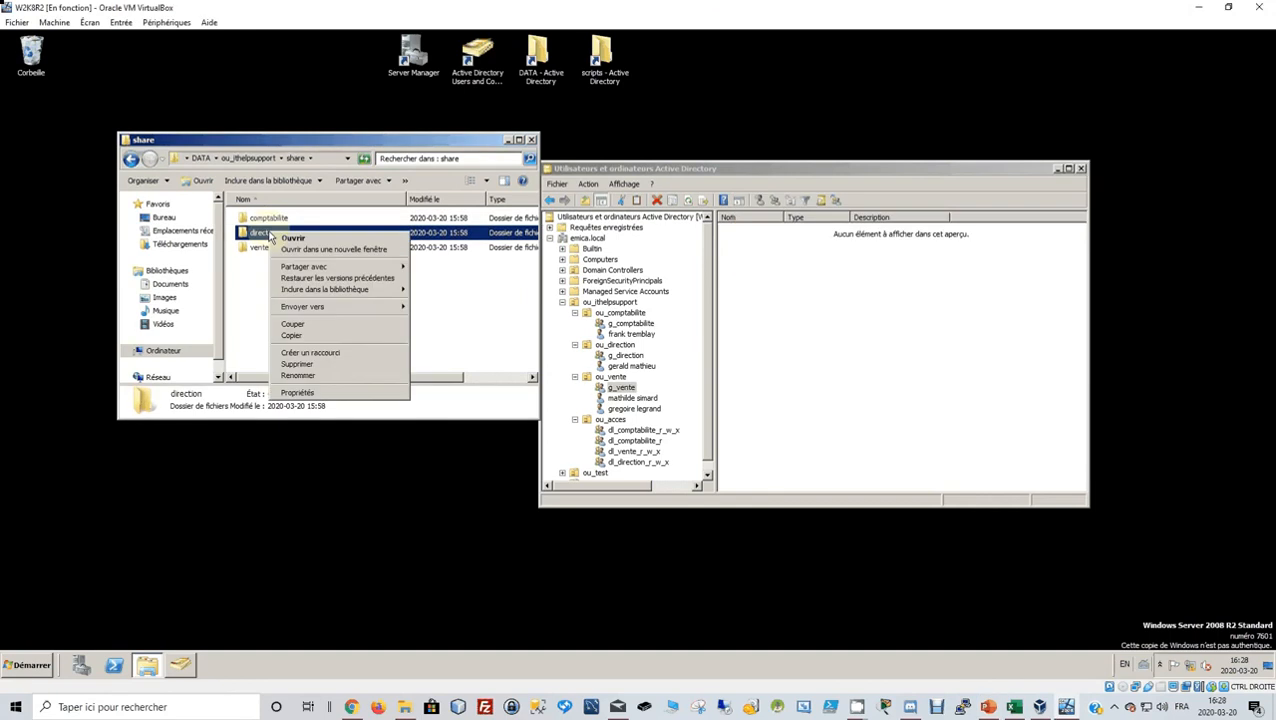
pyautogui.click(297, 393)
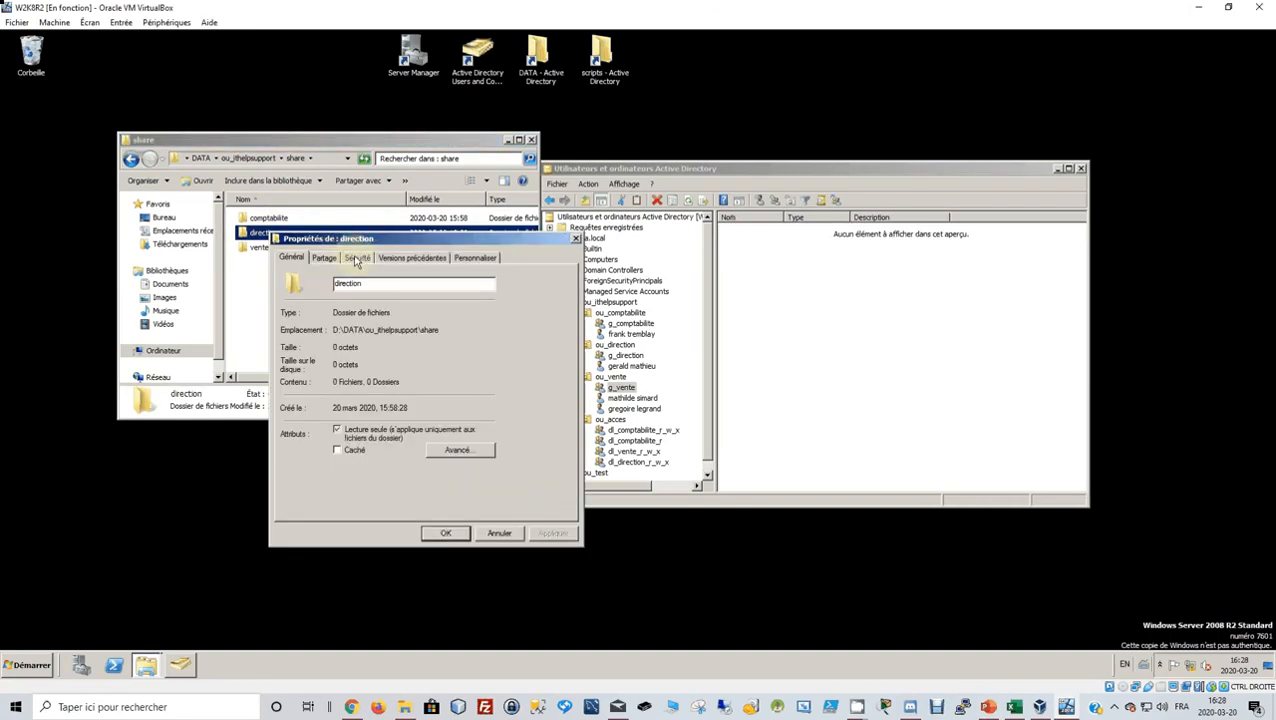
pyautogui.click(355, 259)
pyautogui.click(541, 367)
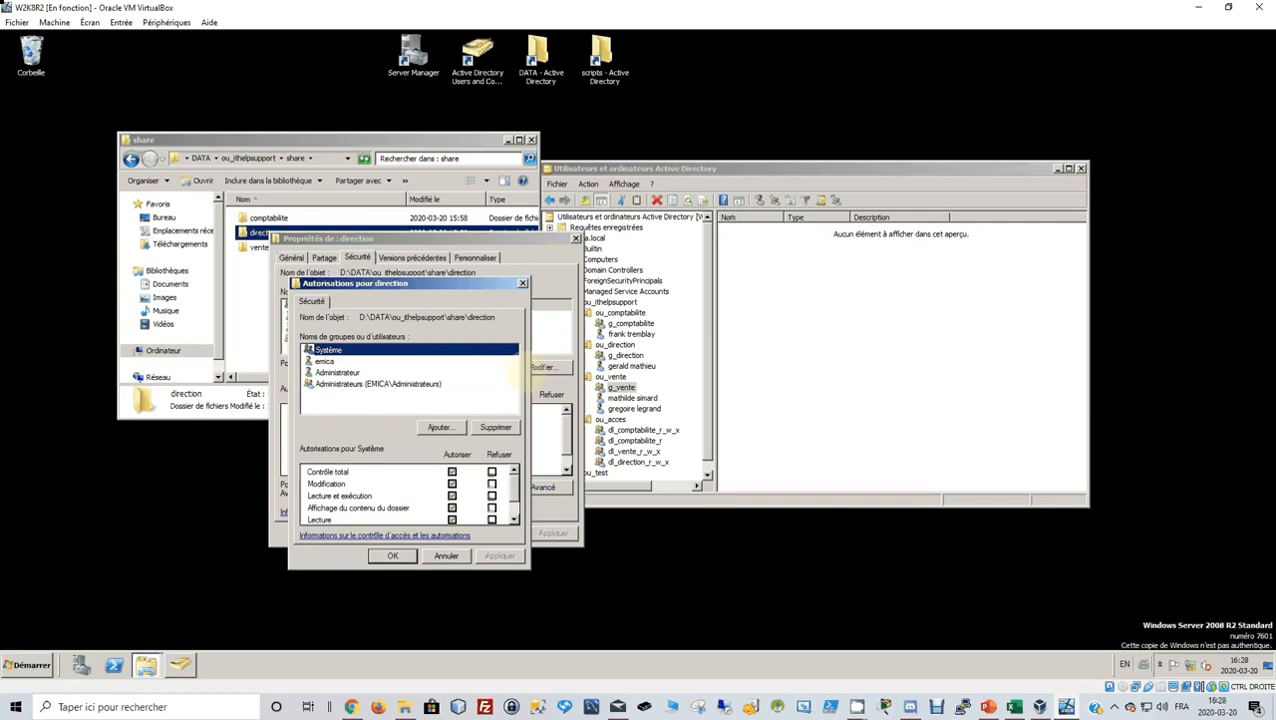
# Add dl_direction_r_w_x with Modification allowed, apply, and close the dialogs.
pyautogui.click(440, 427)
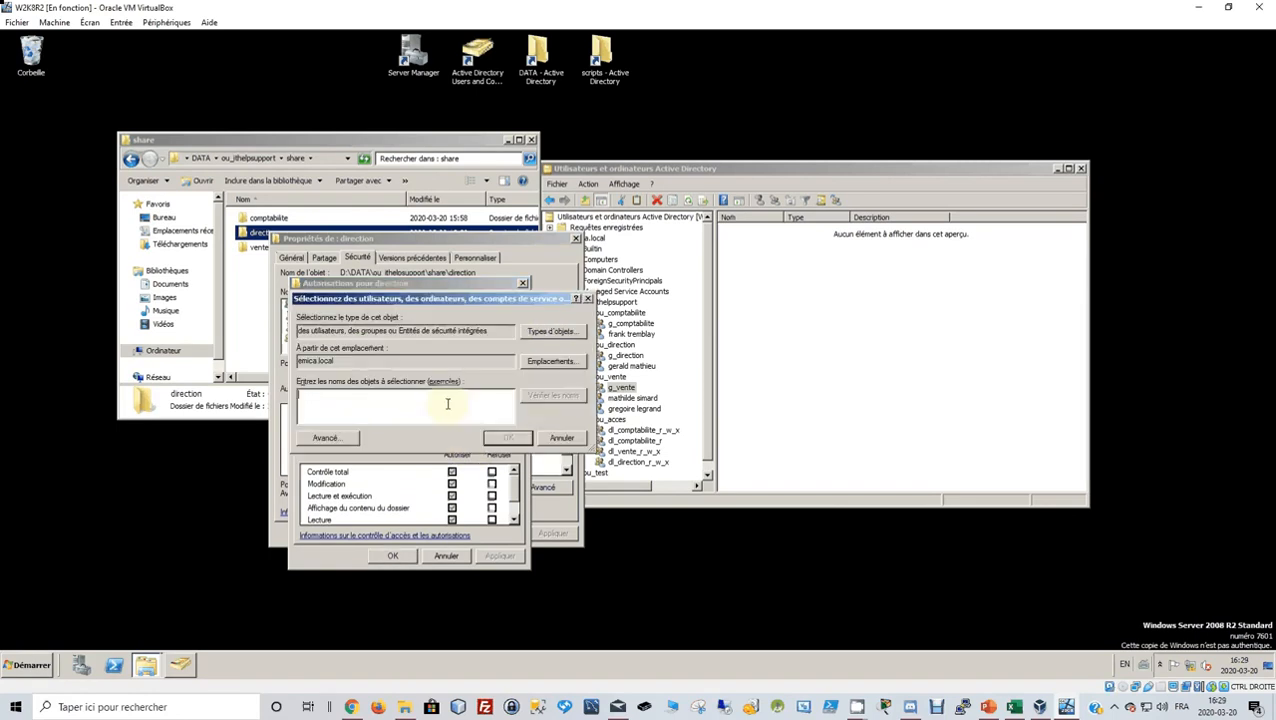
pyautogui.write('dl_direction_r_w_x')
pyautogui.click(505, 437)
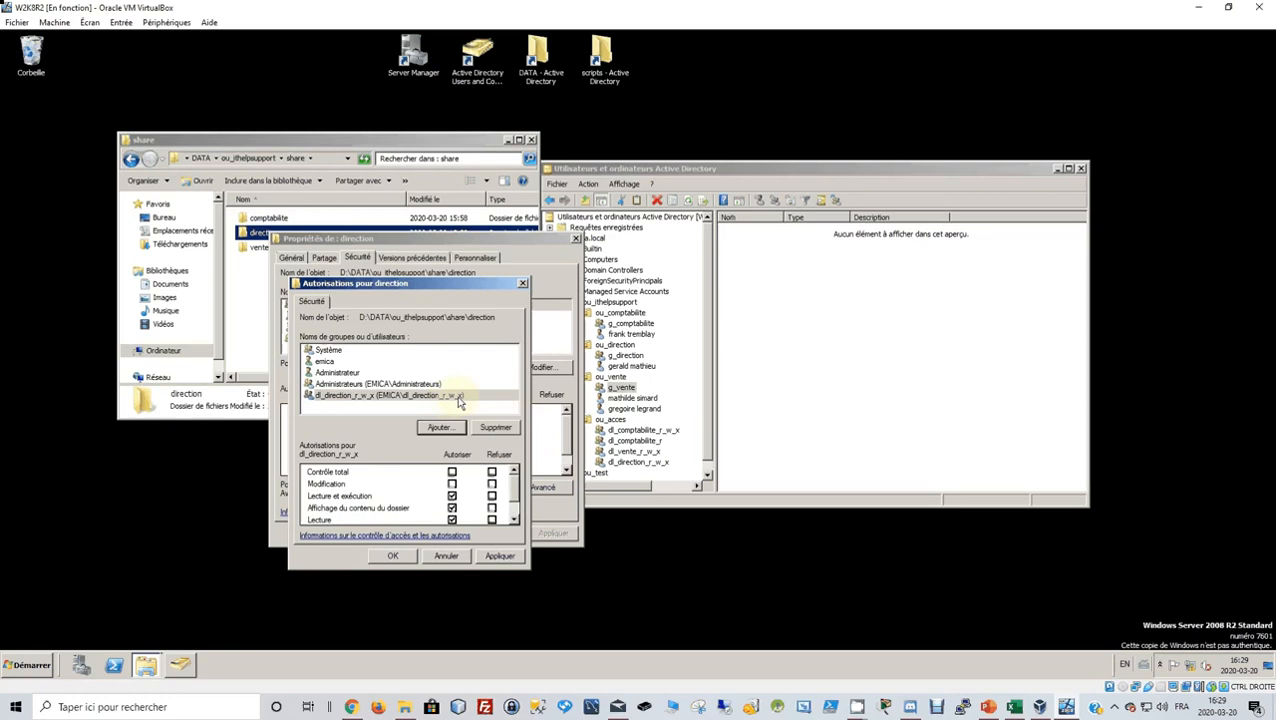
pyautogui.click(452, 485)
pyautogui.scroll(-1, 455, 502)
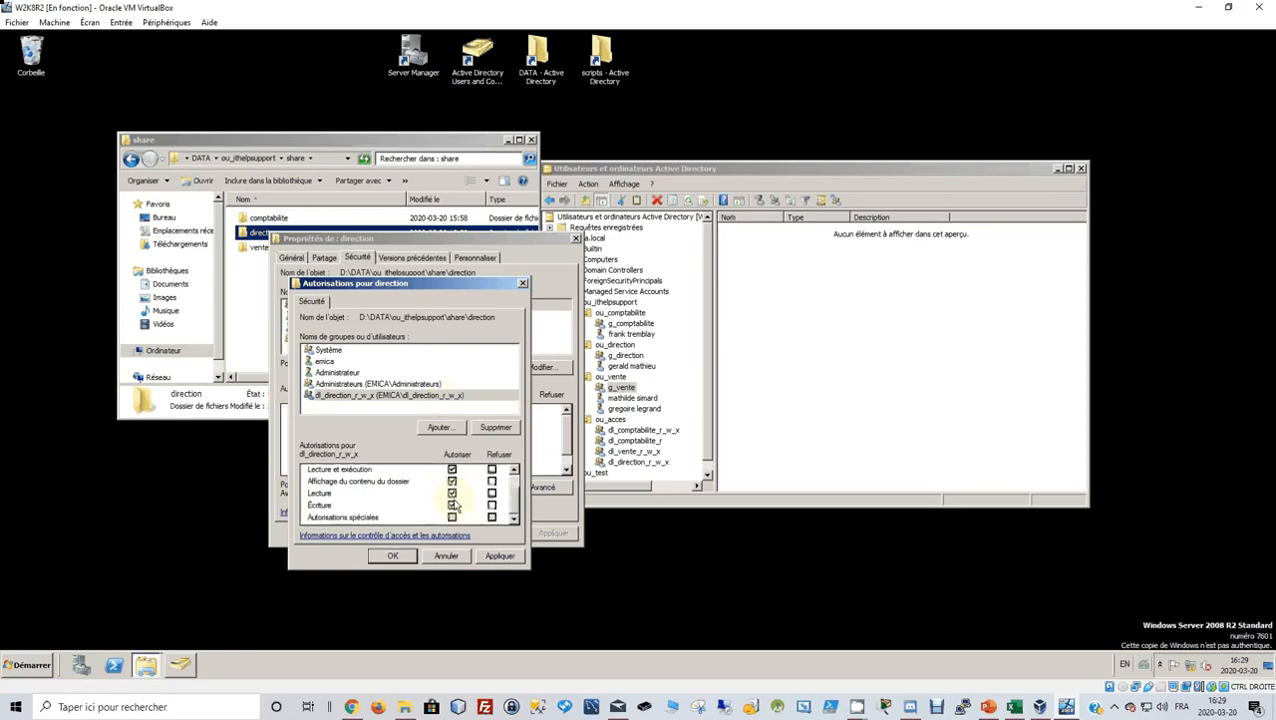
pyautogui.click(500, 556)
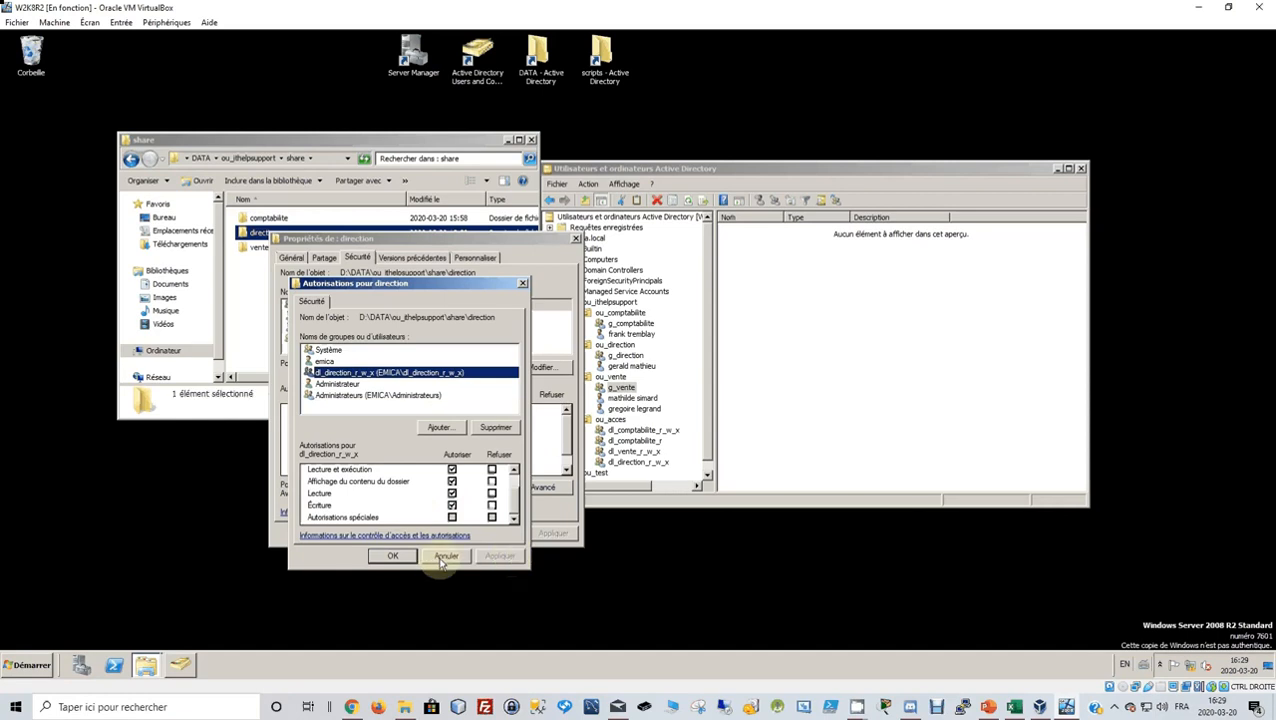
pyautogui.click(401, 557)
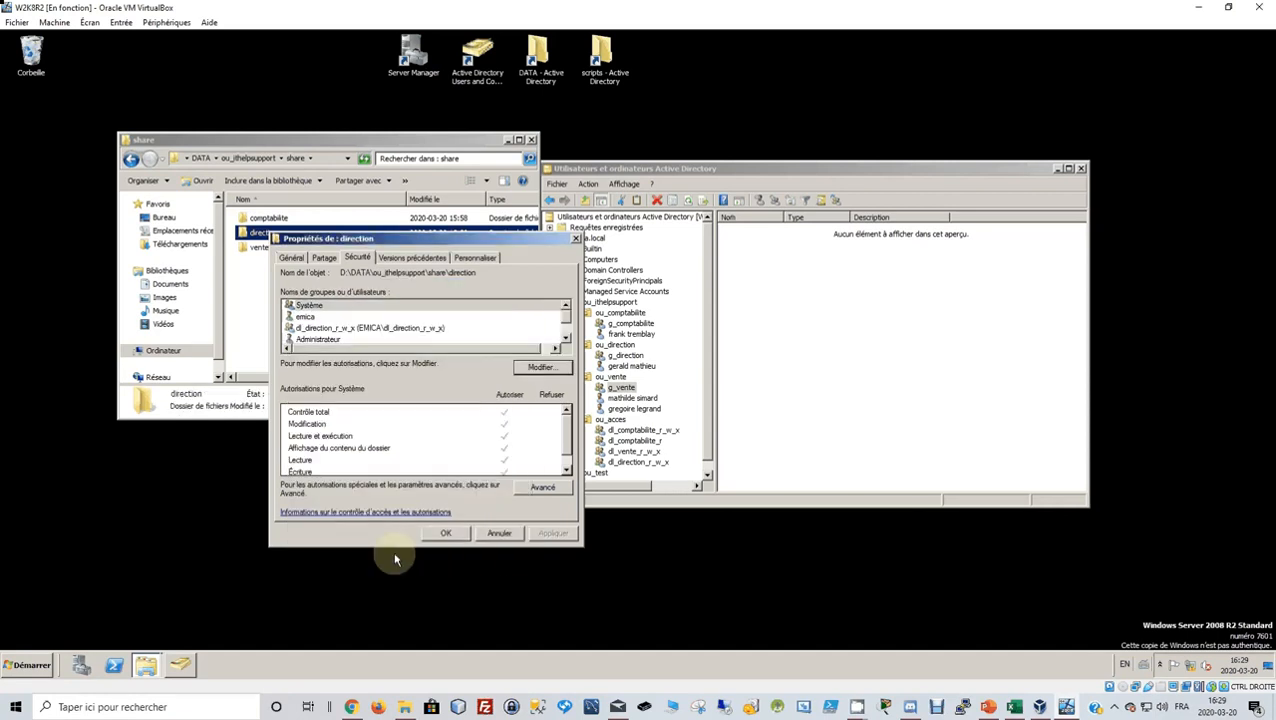
pyautogui.click(443, 534)
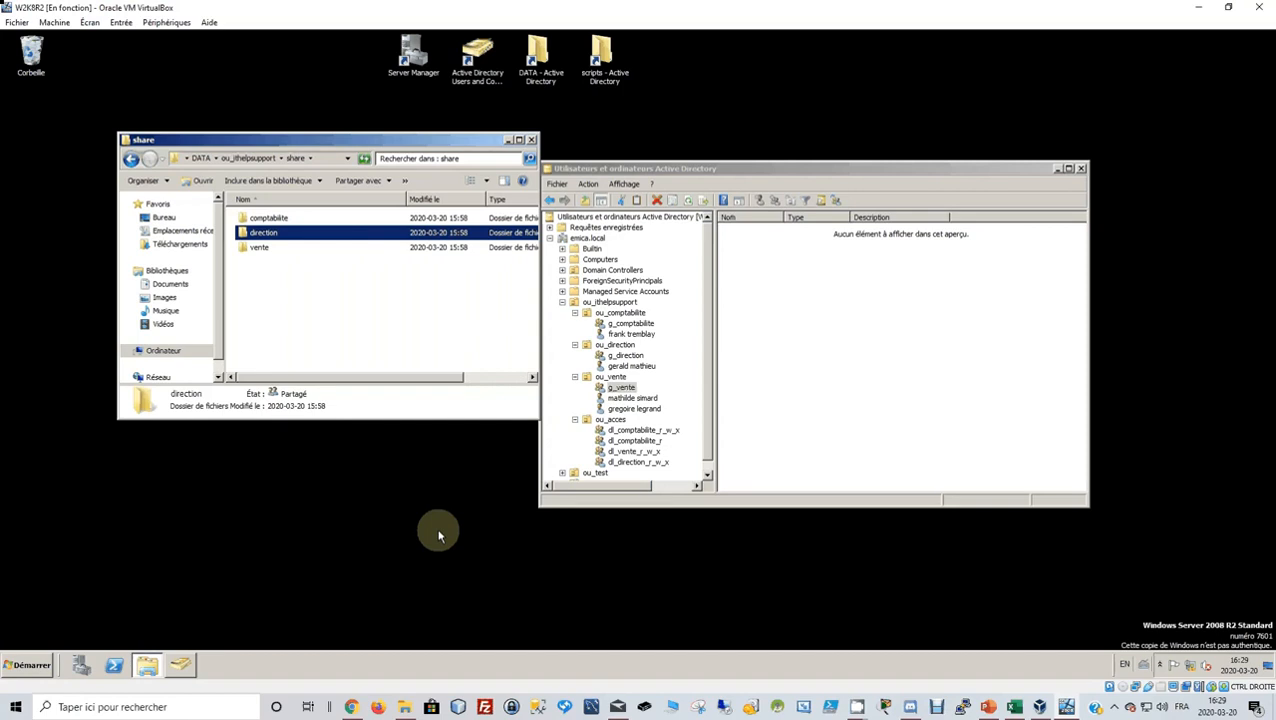
# Open the vente folder's Sécurité tab and its permissions editor.
pyautogui.click(988, 707)
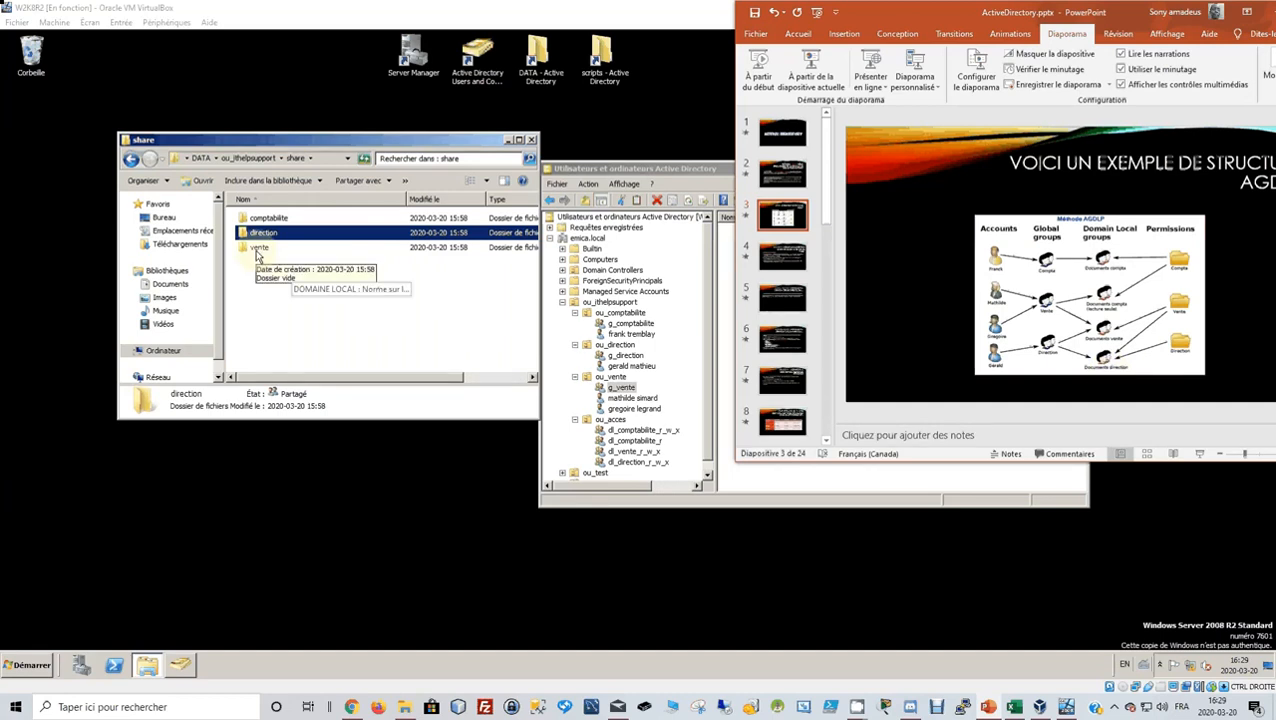
pyautogui.click(256, 256)
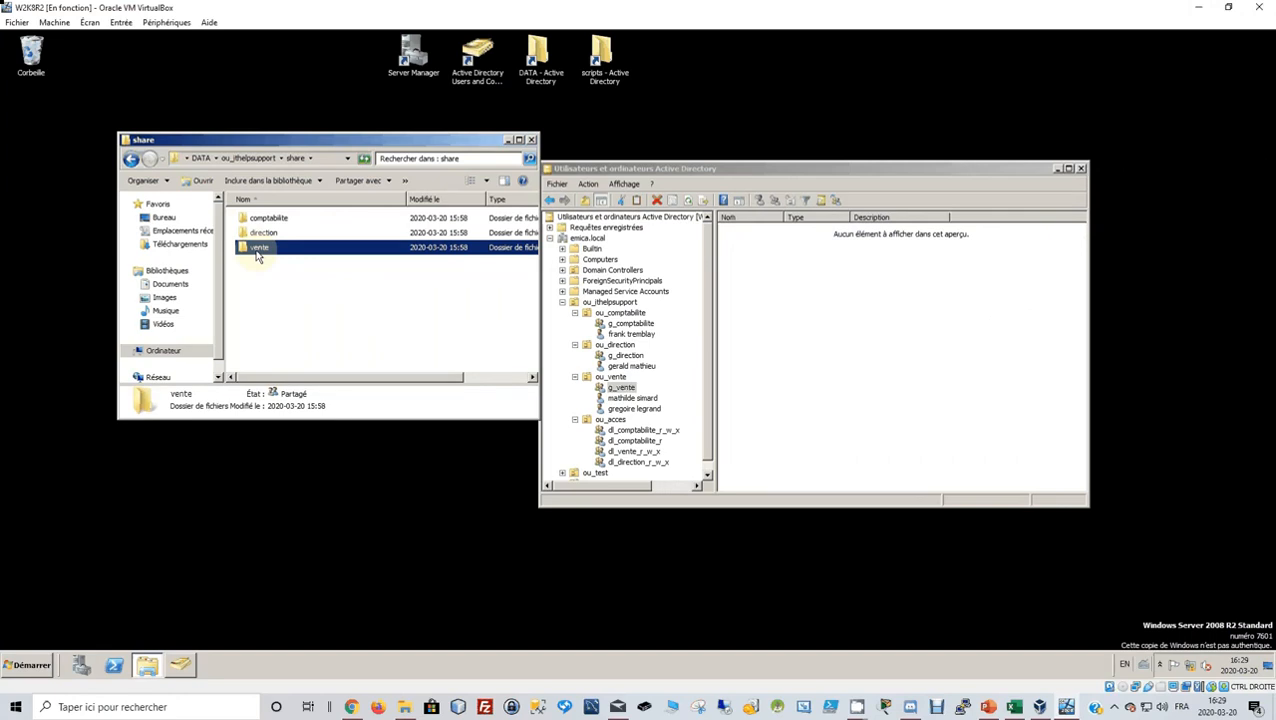
pyautogui.rightClick(256, 256)
pyautogui.click(290, 416)
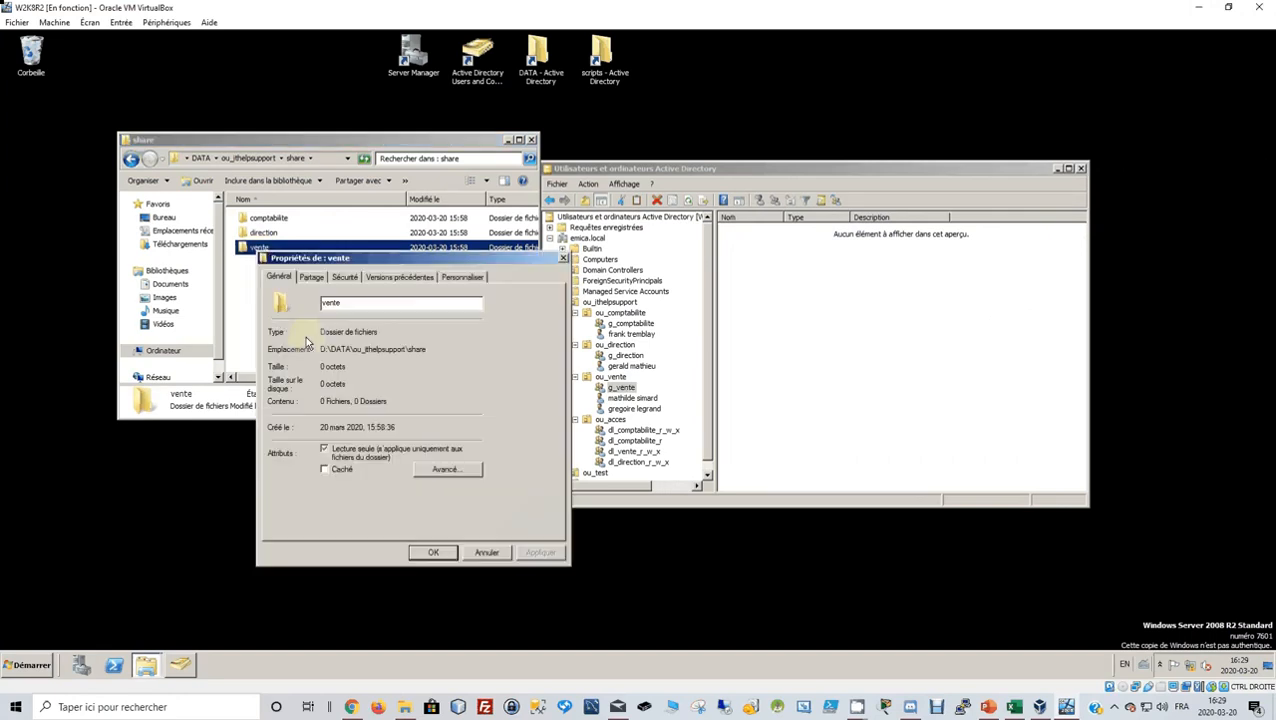
pyautogui.click(344, 276)
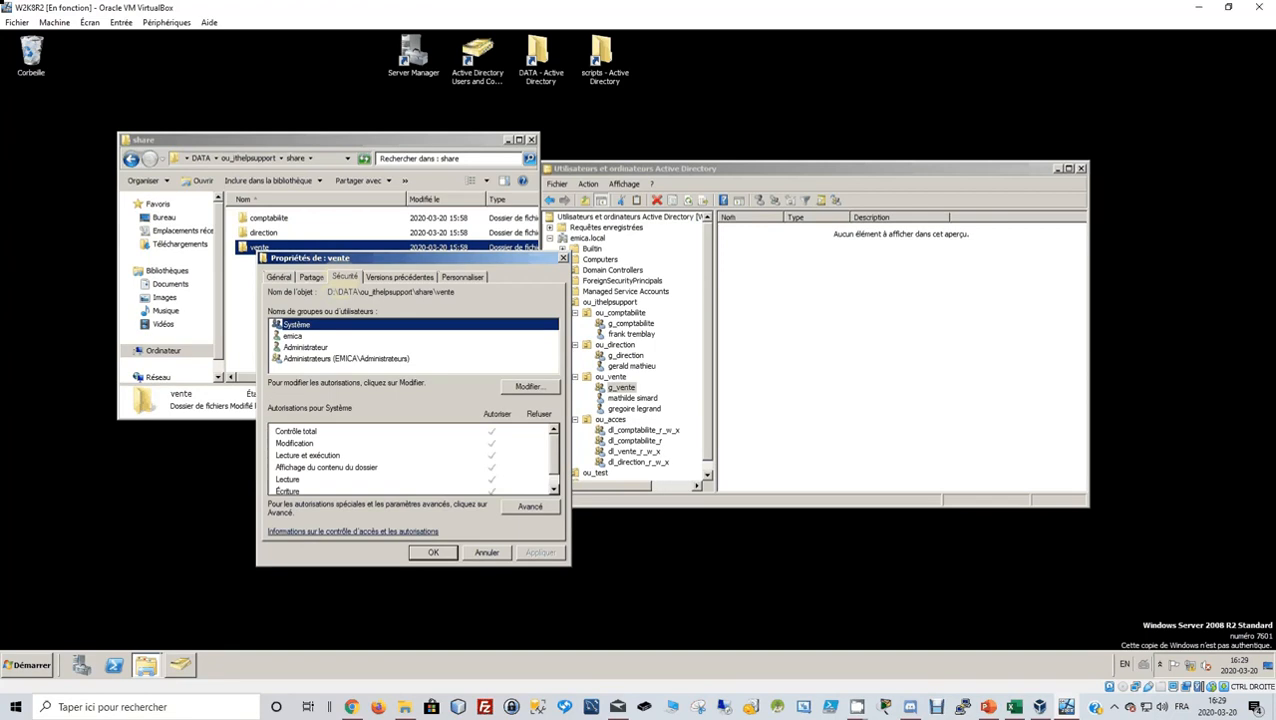
pyautogui.click(513, 387)
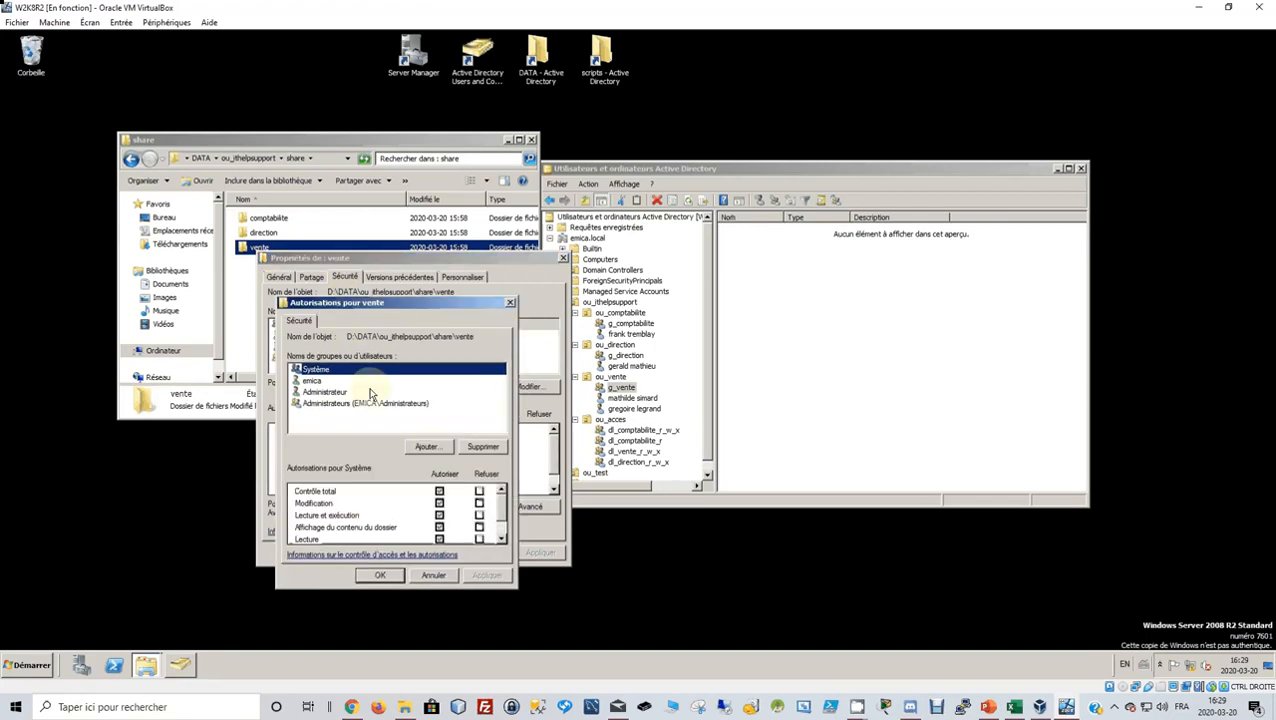
# Add dl_vente_r_w_x and dl_direction_r_w_x to the vente folder's permissions.
pyautogui.click(428, 447)
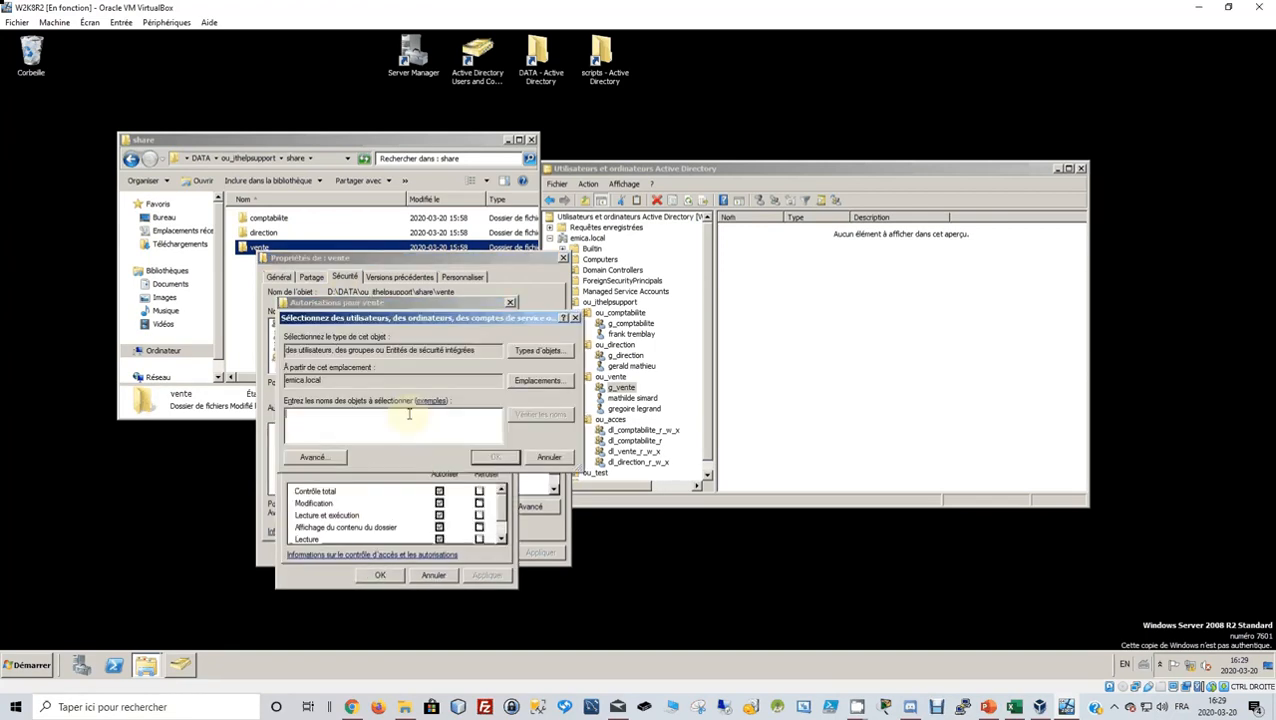
pyautogui.write('dl_vente')
pyautogui.click(548, 416)
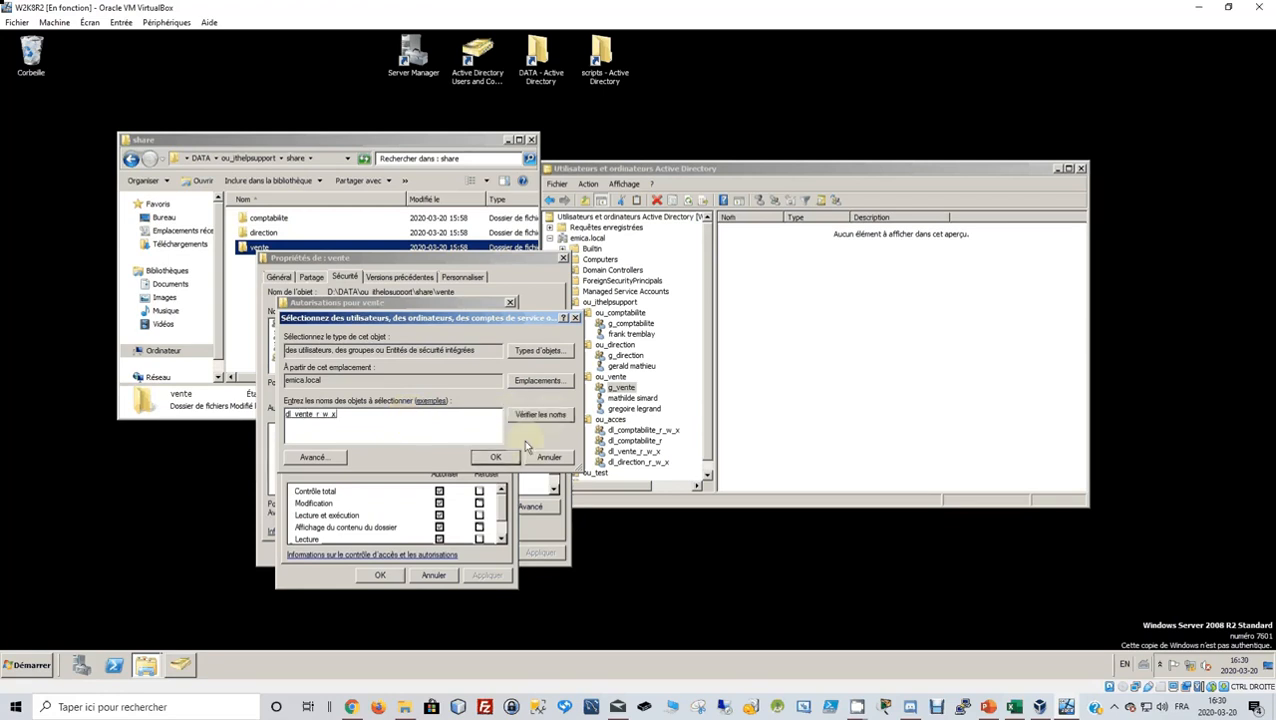
pyautogui.write('dl_direction')
pyautogui.click(546, 417)
pyautogui.click(496, 457)
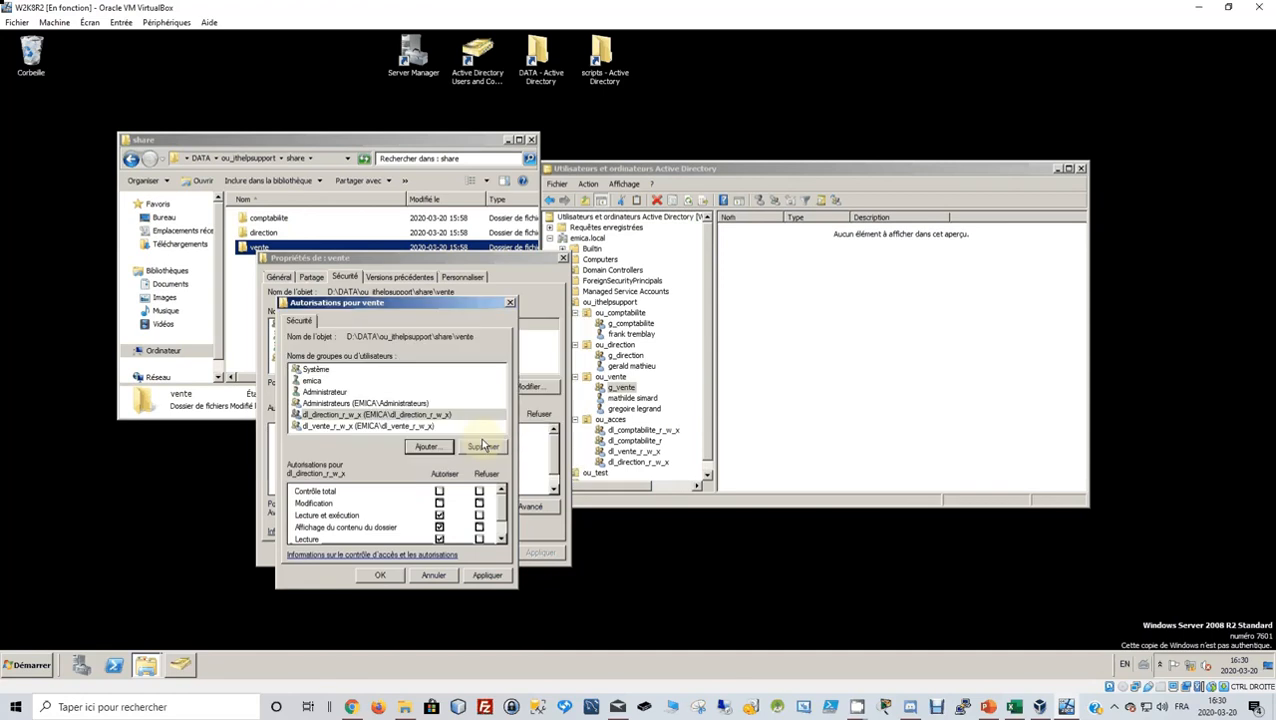
# Allow Modification for both groups on vente, apply, and close the dialogs.
pyautogui.click(413, 415)
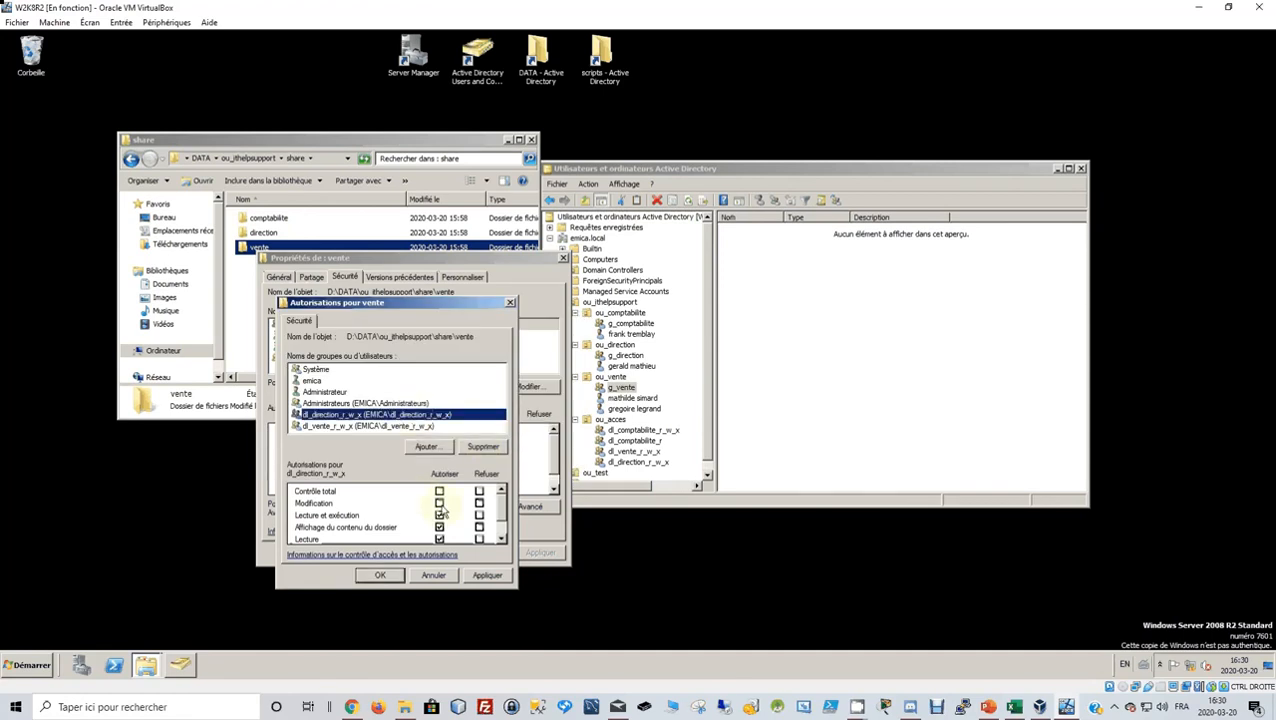
pyautogui.click(440, 504)
pyautogui.scroll(-1, 449, 514)
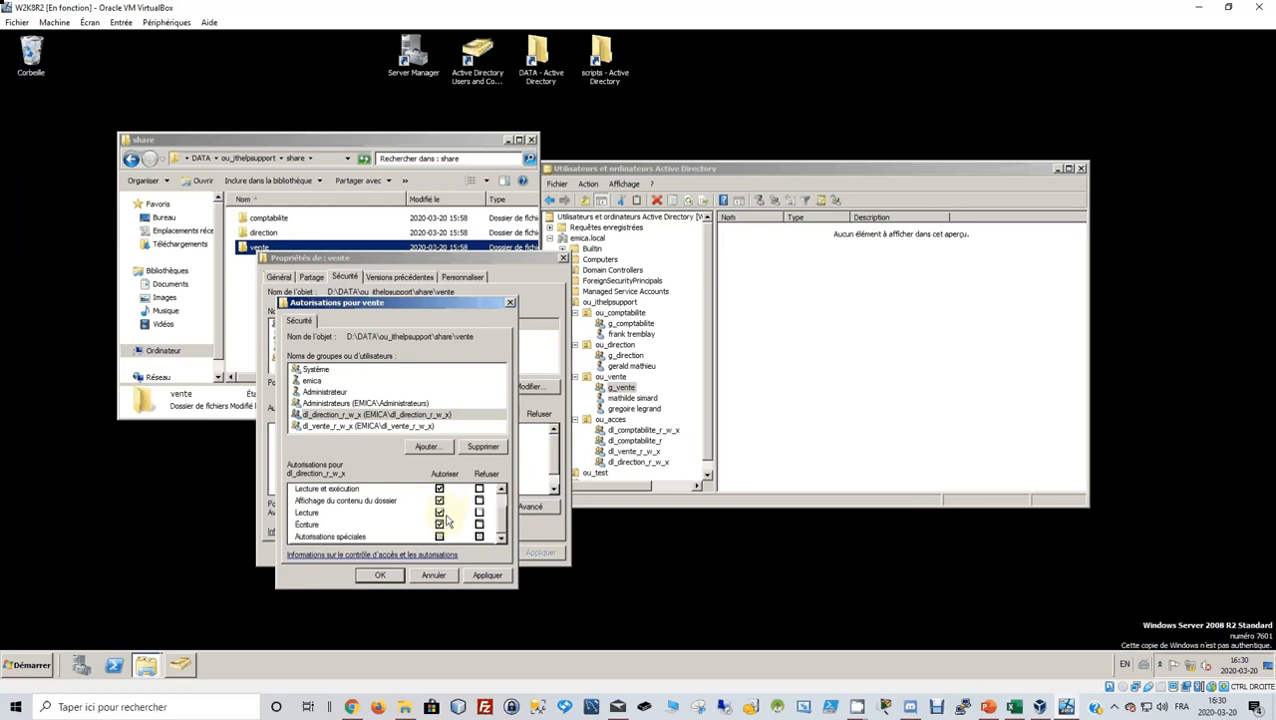
pyautogui.click(370, 426)
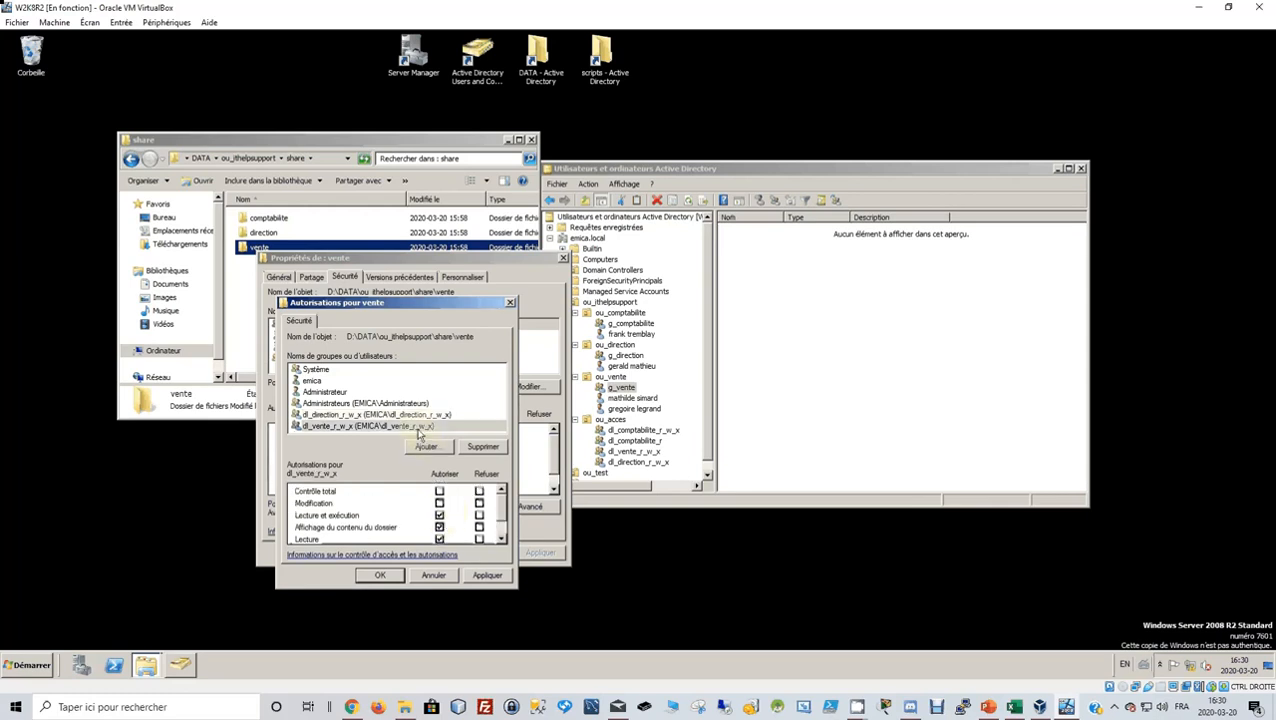
pyautogui.click(440, 504)
pyautogui.scroll(-1, 445, 520)
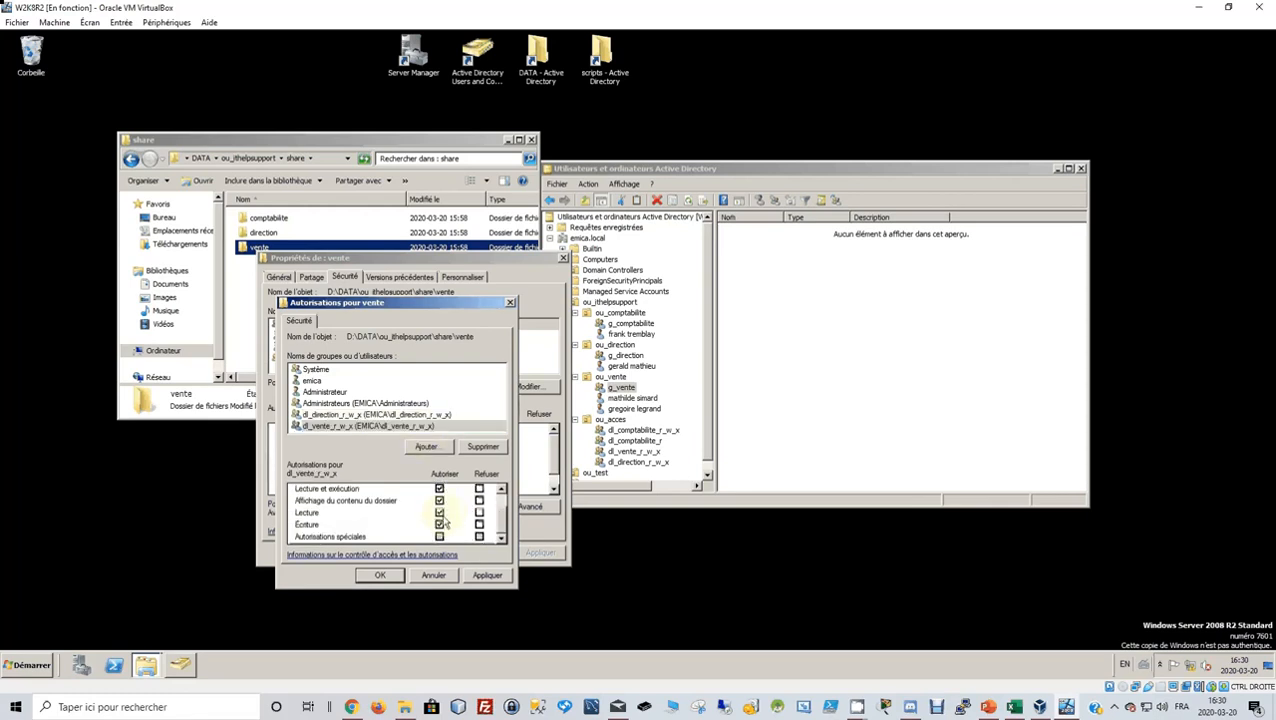
pyautogui.scroll(1, 446, 521)
pyautogui.click(486, 577)
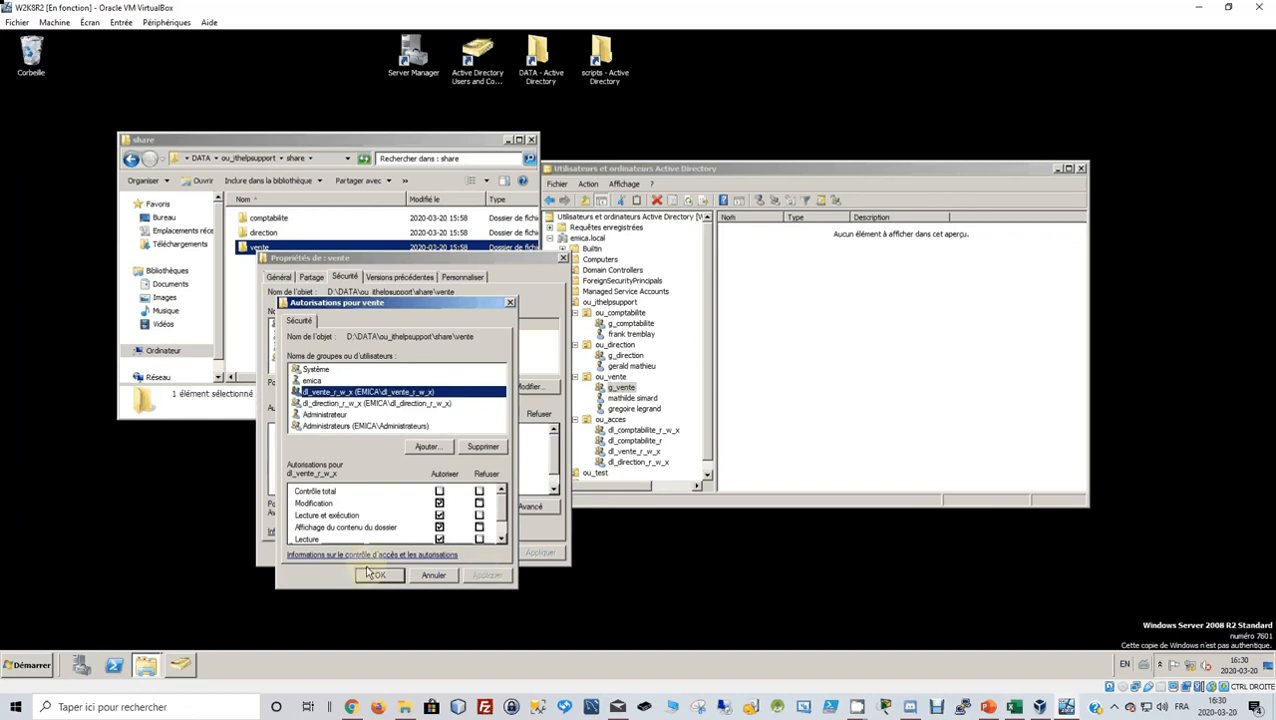
pyautogui.click(371, 574)
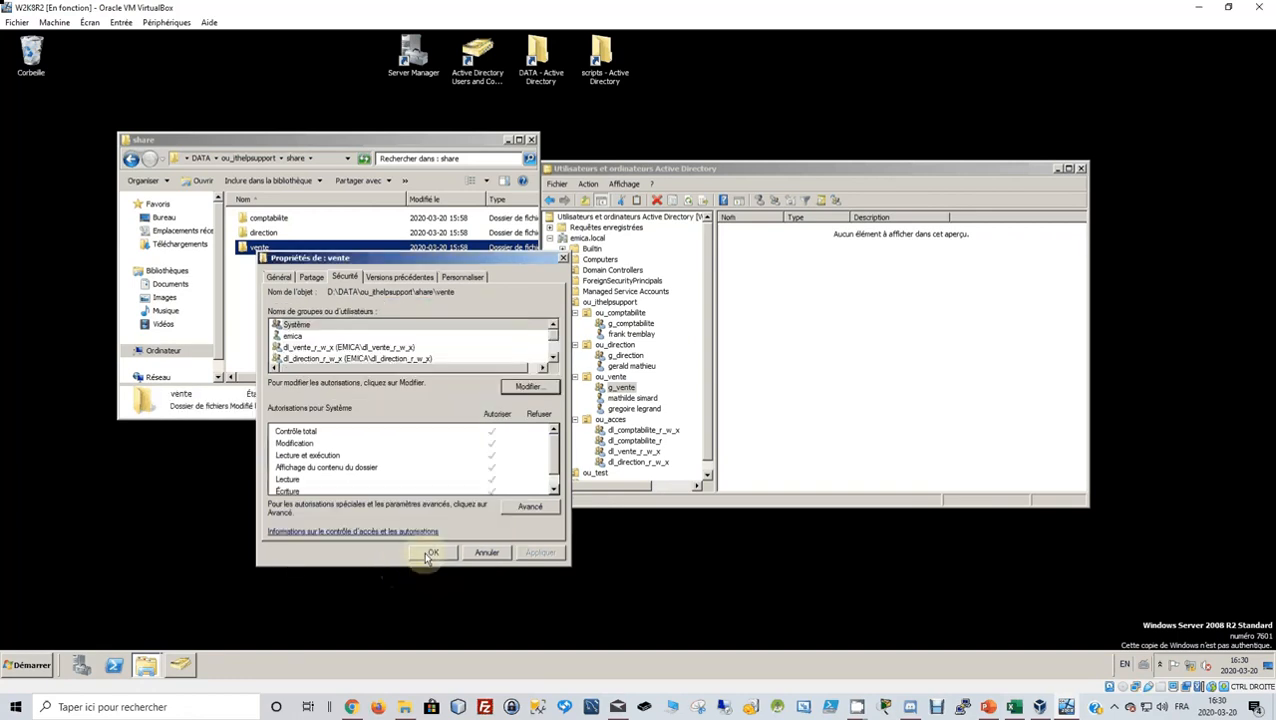
pyautogui.click(430, 553)
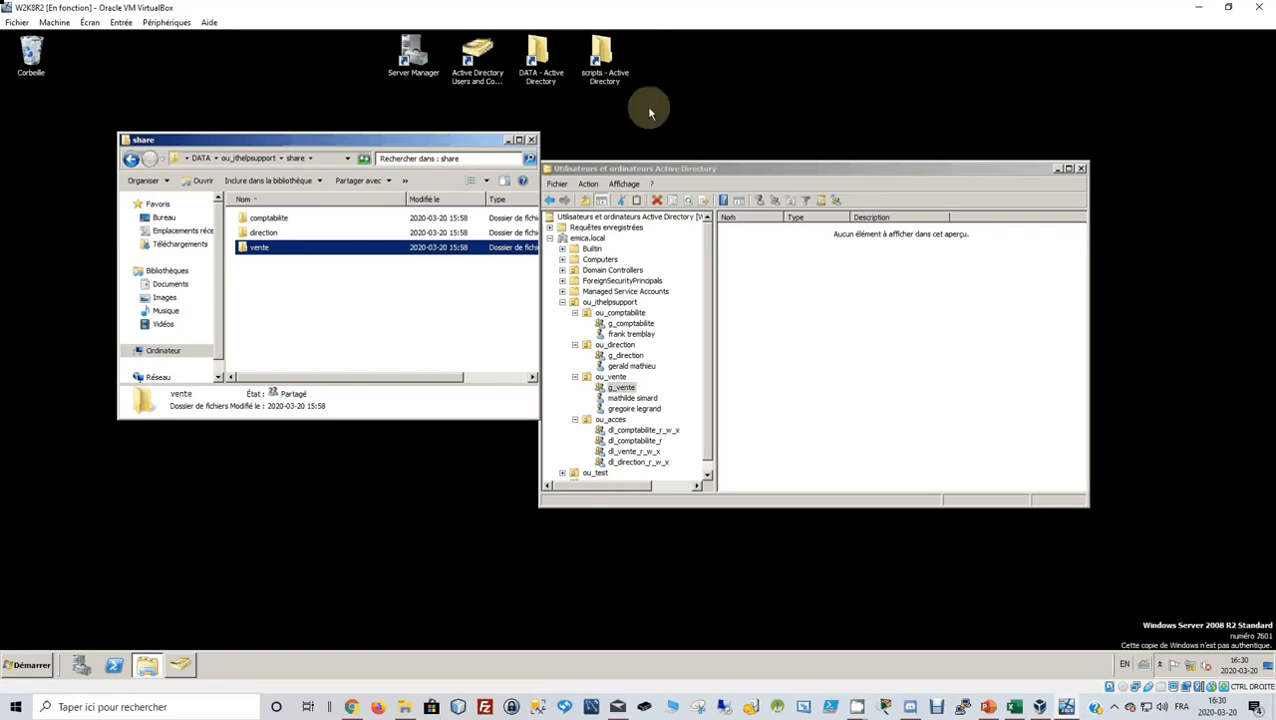
# Open the scripts folder beside share, create a test folder, then delete it.
pyautogui.doubleClick(603, 58)
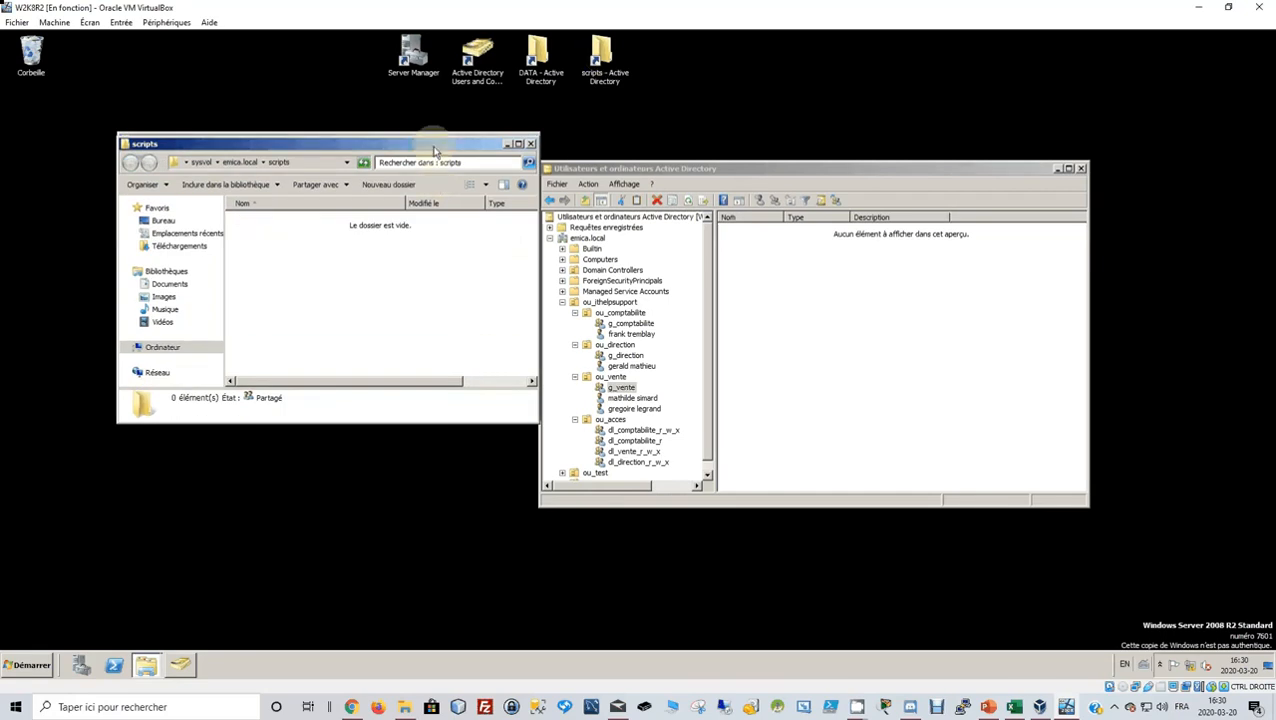
pyautogui.moveTo(434, 150); pyautogui.dragTo(935, 135)
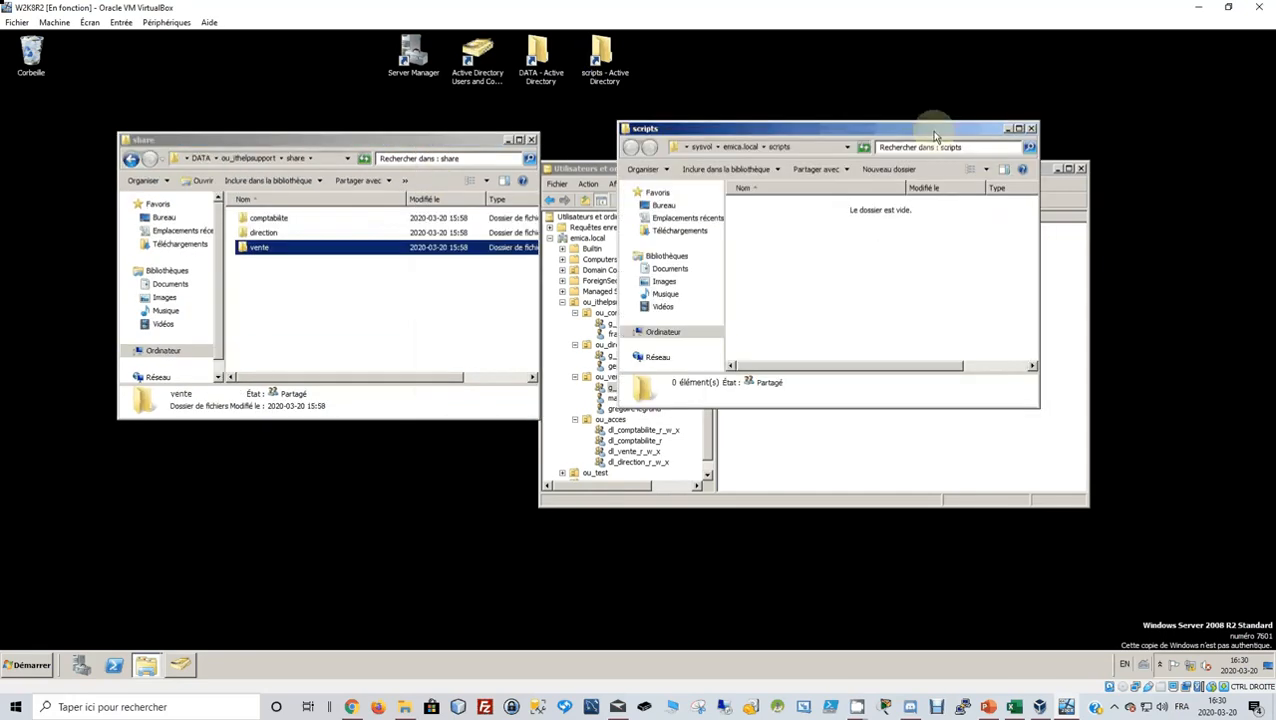
pyautogui.rightClick(812, 231)
pyautogui.moveTo(866, 366)
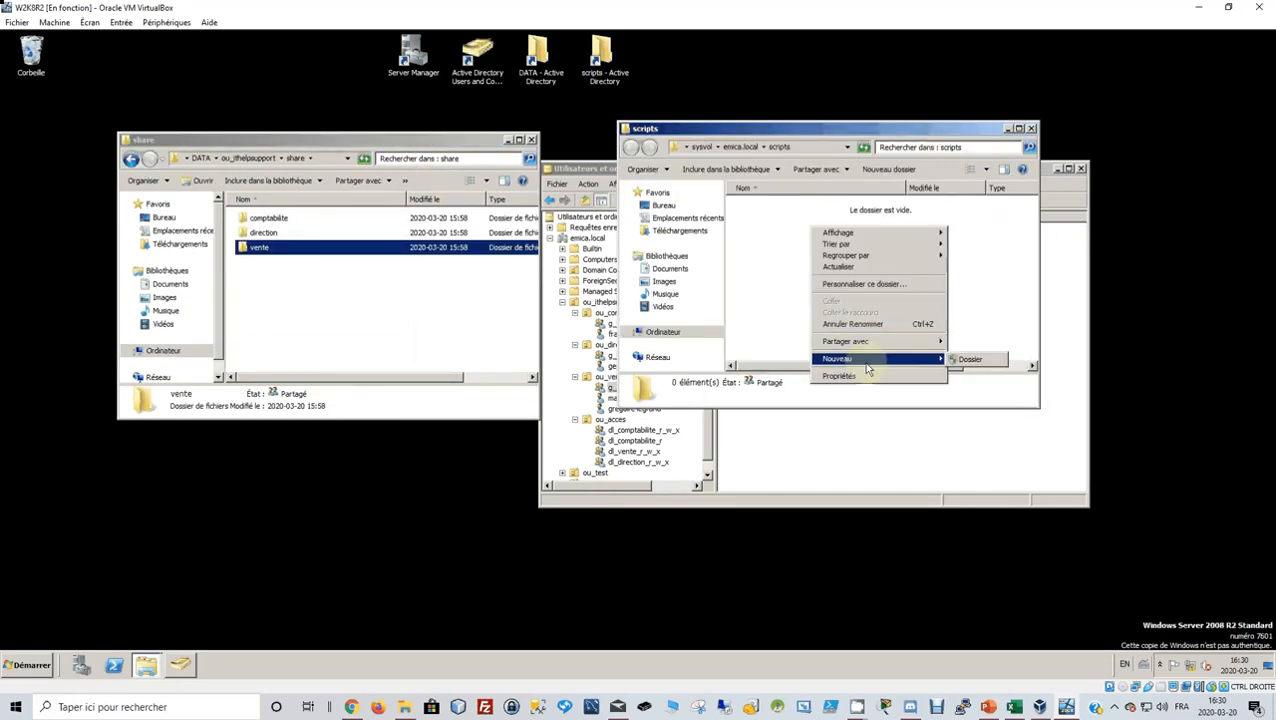
pyautogui.click(970, 366)
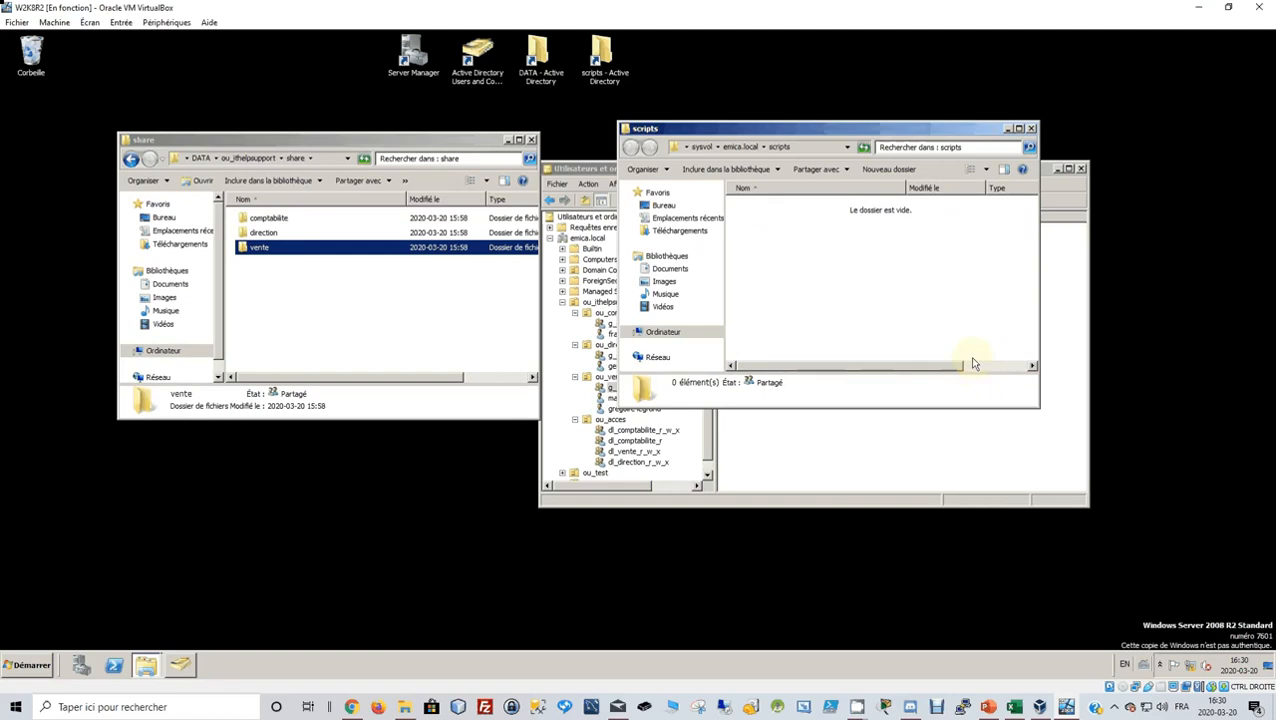
pyautogui.click(805, 252)
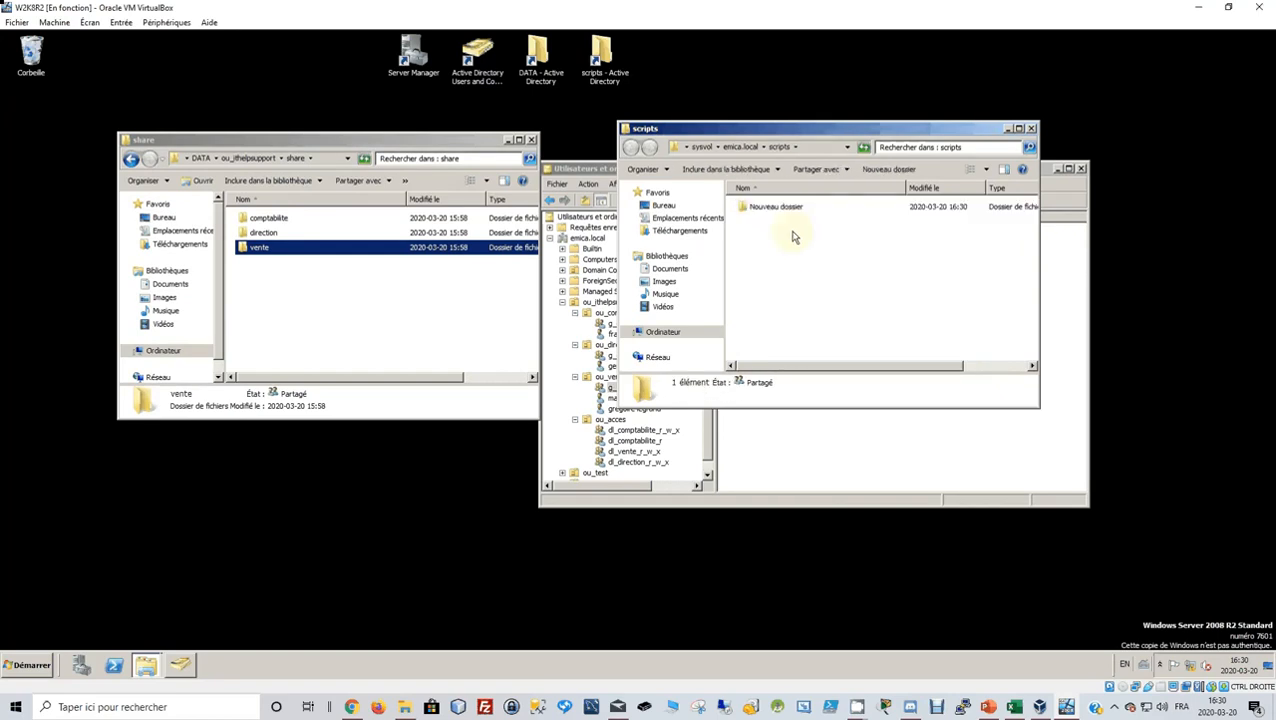
pyautogui.click(788, 213)
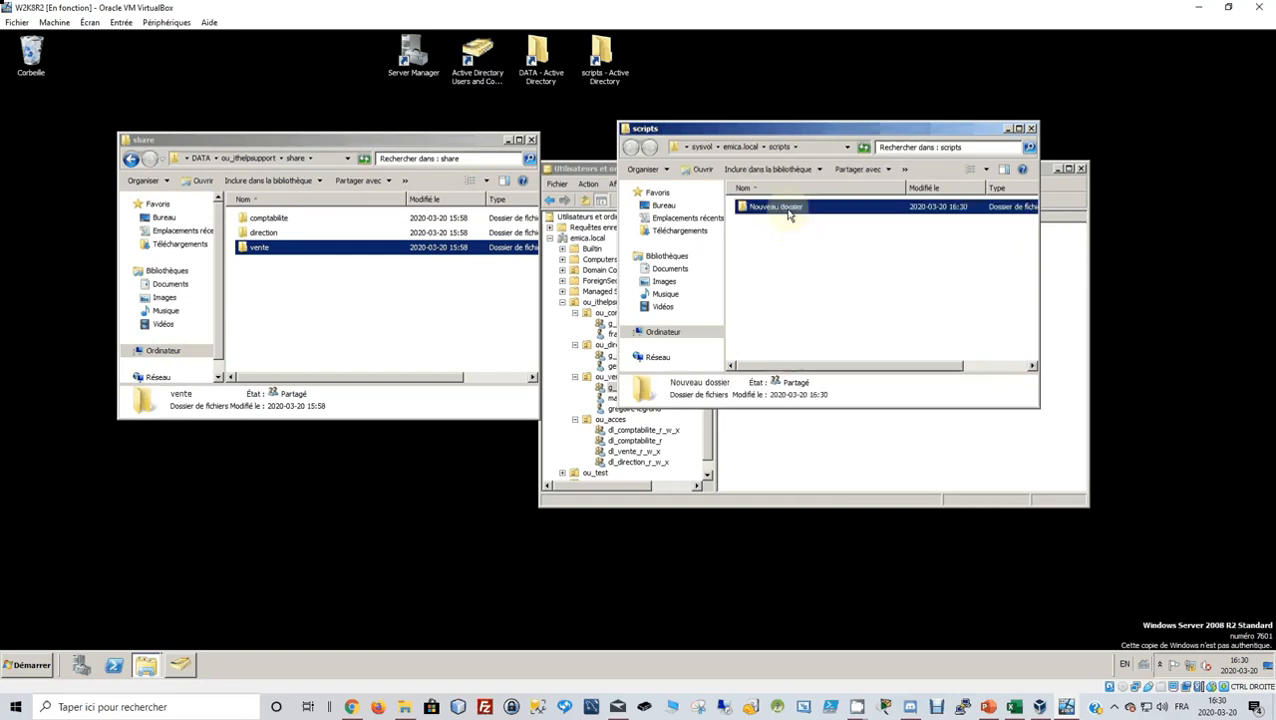
pyautogui.press('Delete')
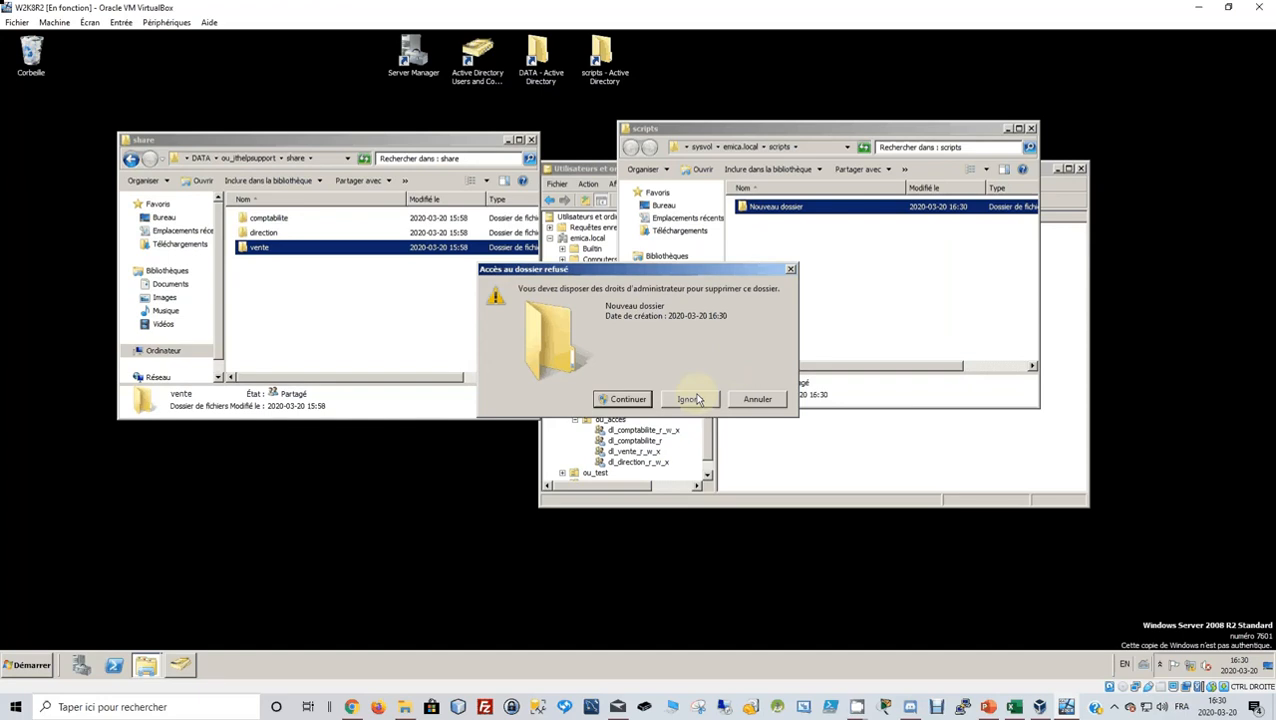
pyautogui.press('Return')
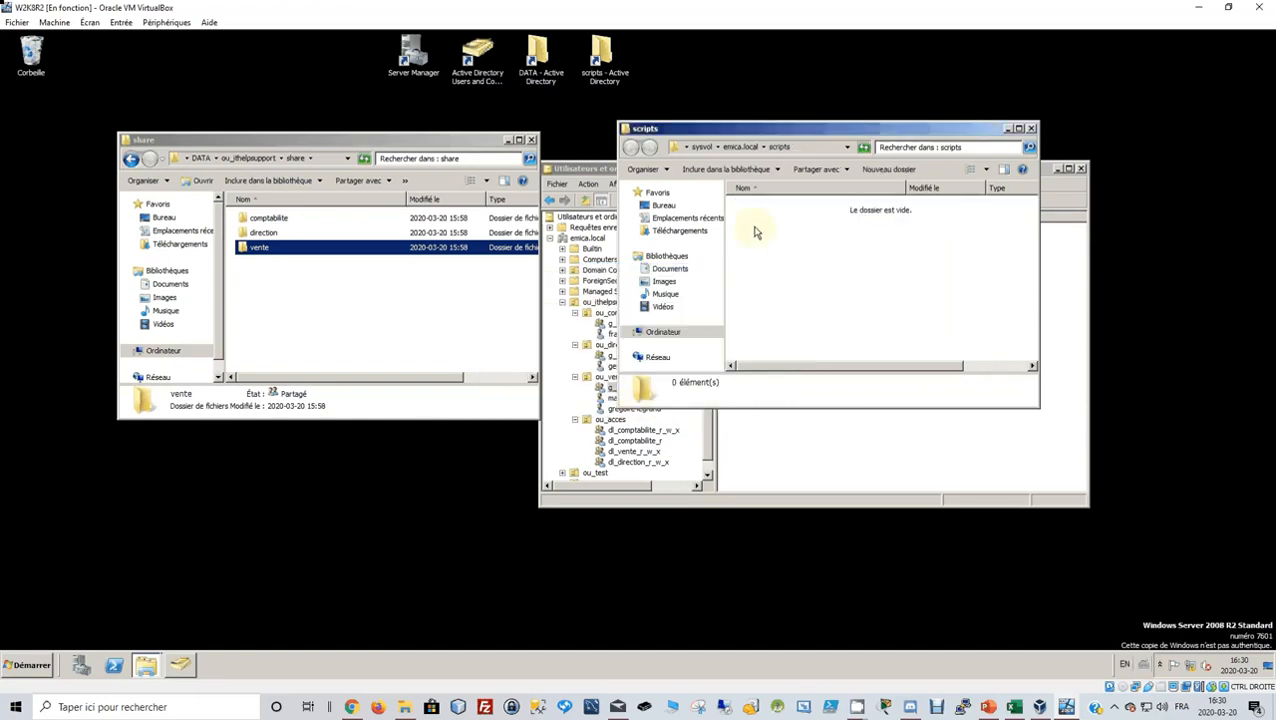
# Bring up the Nouveau context menu in the empty scripts folder again.
pyautogui.rightClick(756, 228)
pyautogui.moveTo(817, 366)
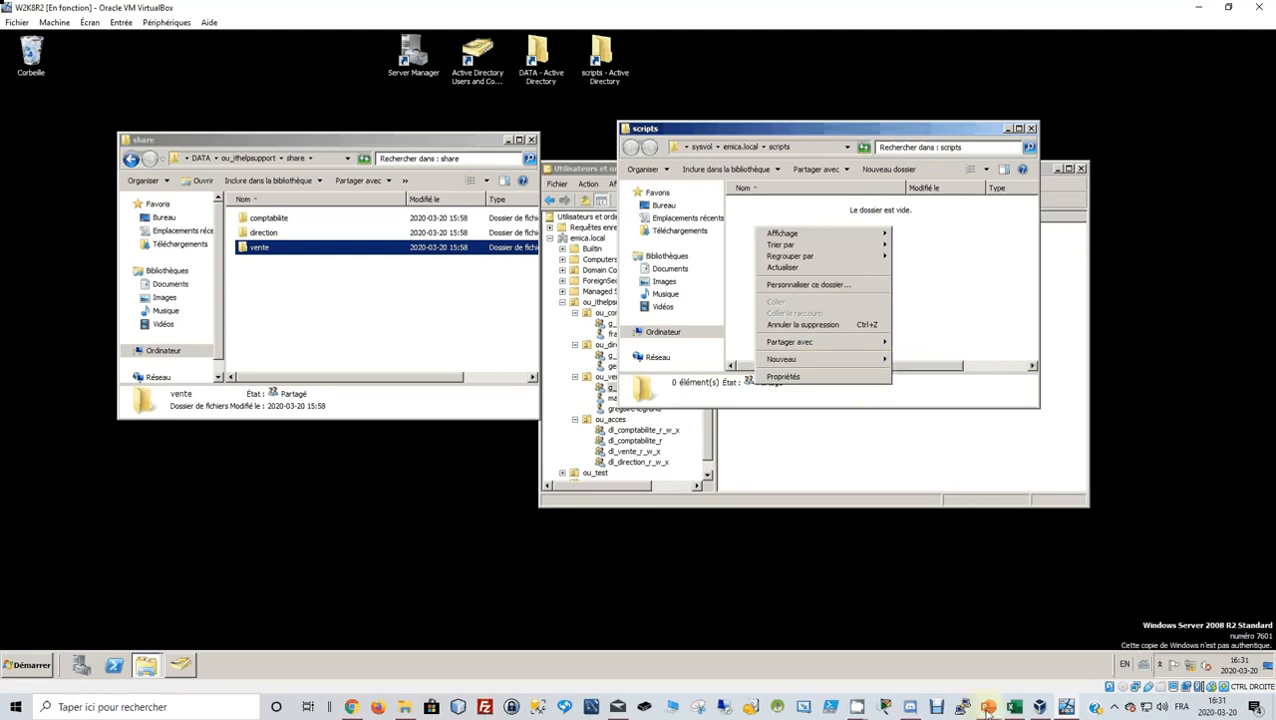
pyautogui.moveTo(857, 710)
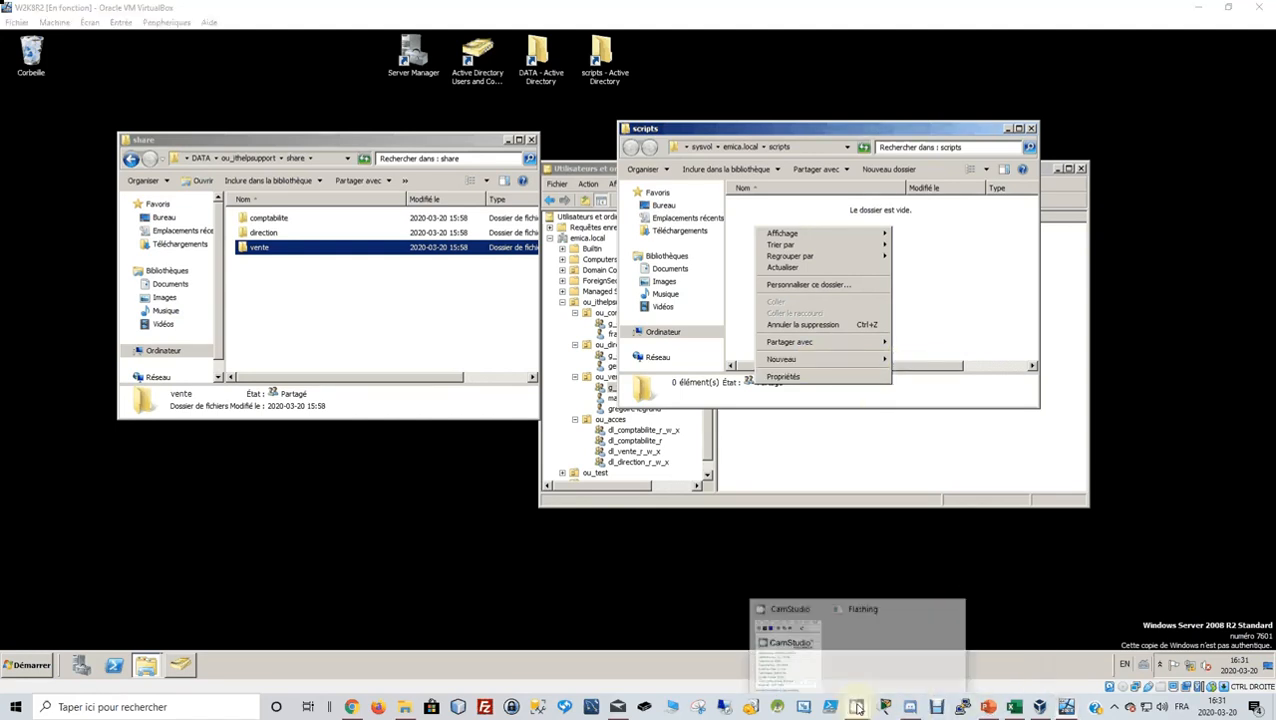
pyautogui.moveTo(771, 673)
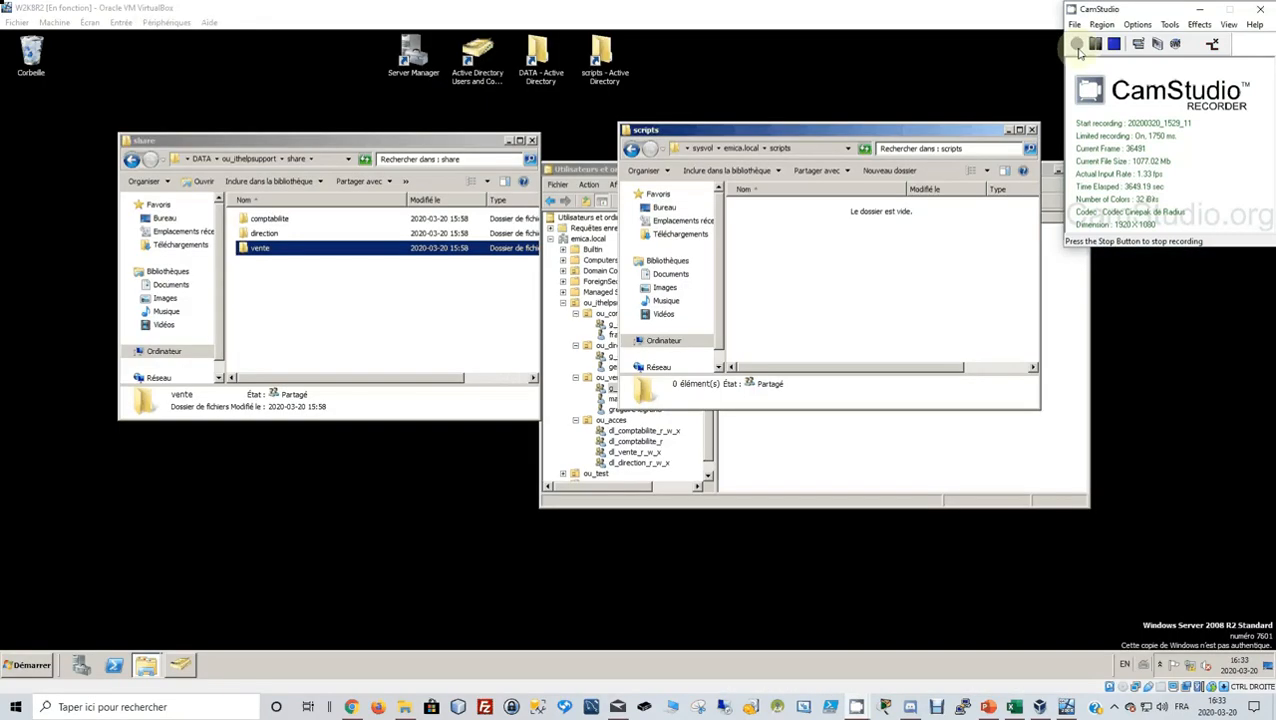
# Create a new text document in scripts named scriptdedemarrage.bat.
pyautogui.click(1078, 49)
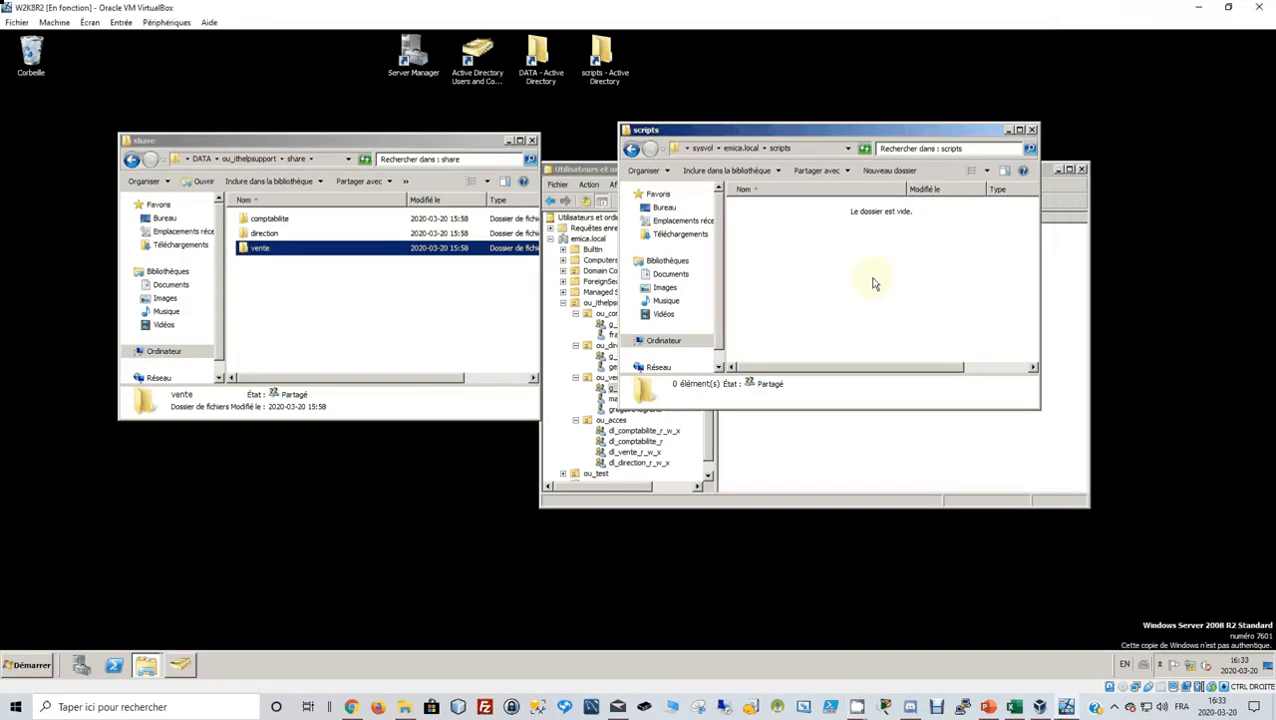
pyautogui.rightClick(779, 230)
pyautogui.moveTo(880, 361)
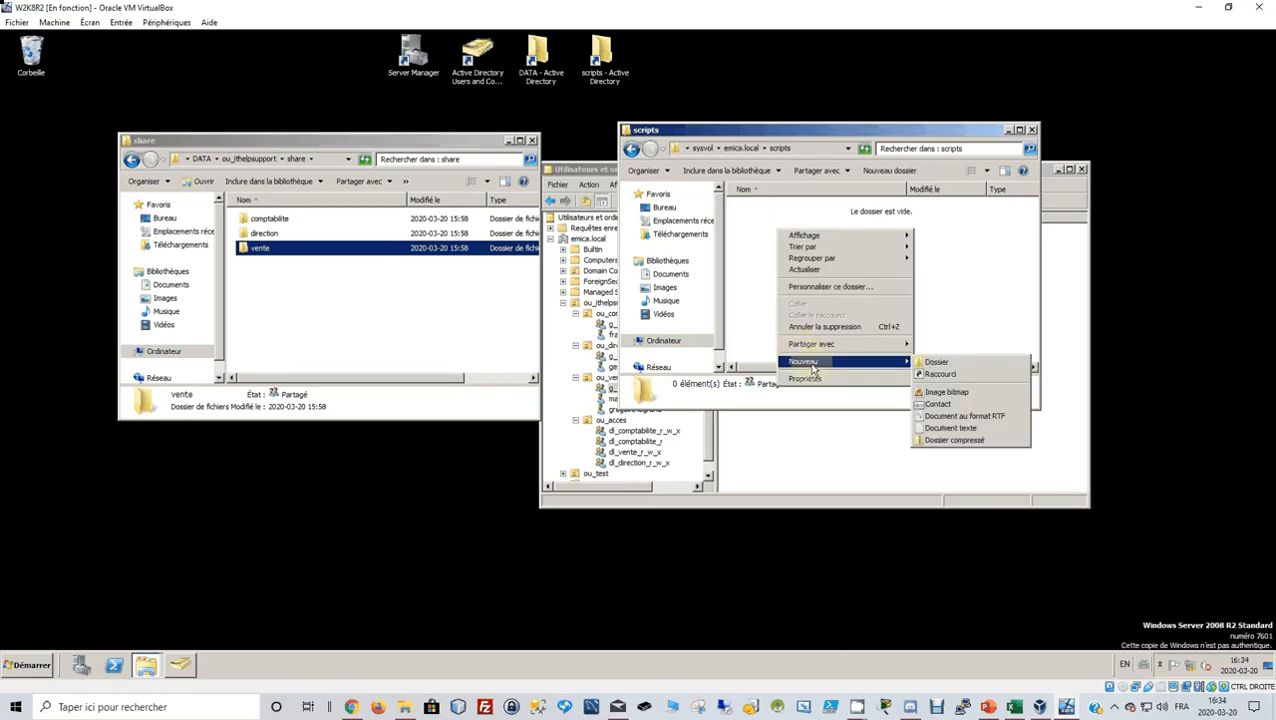
pyautogui.click(970, 428)
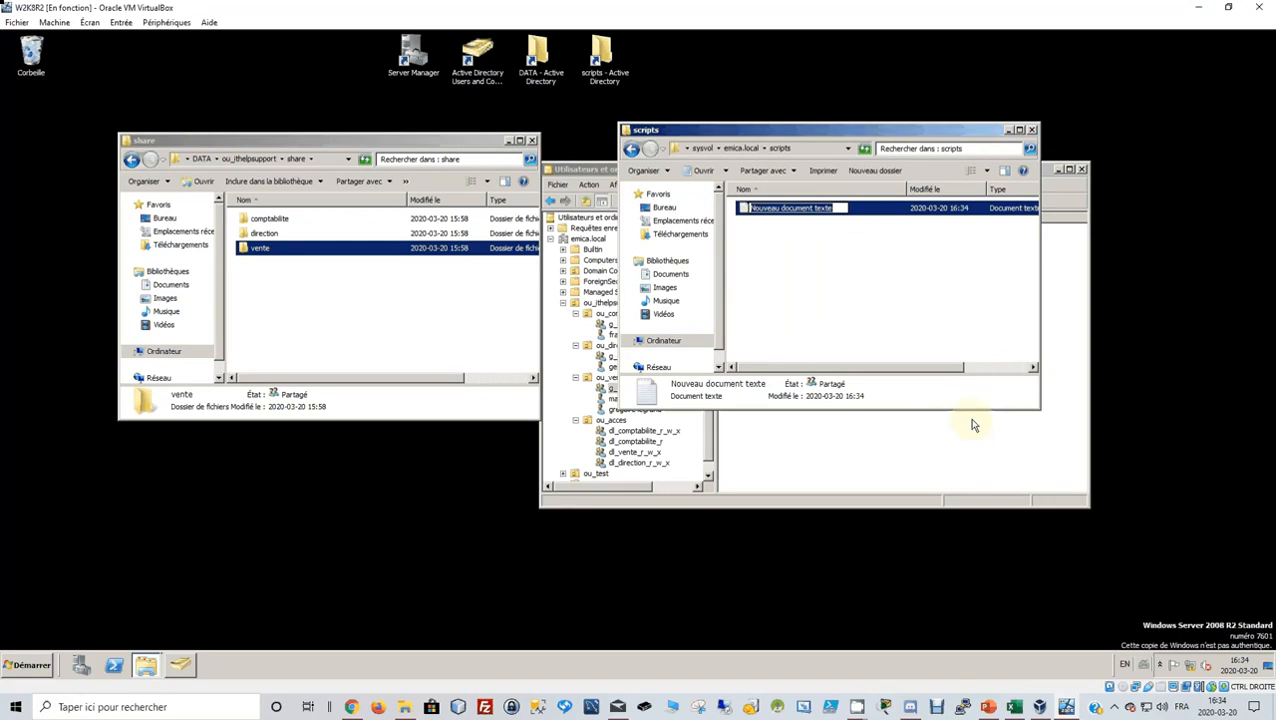
pyautogui.write('dcrip')
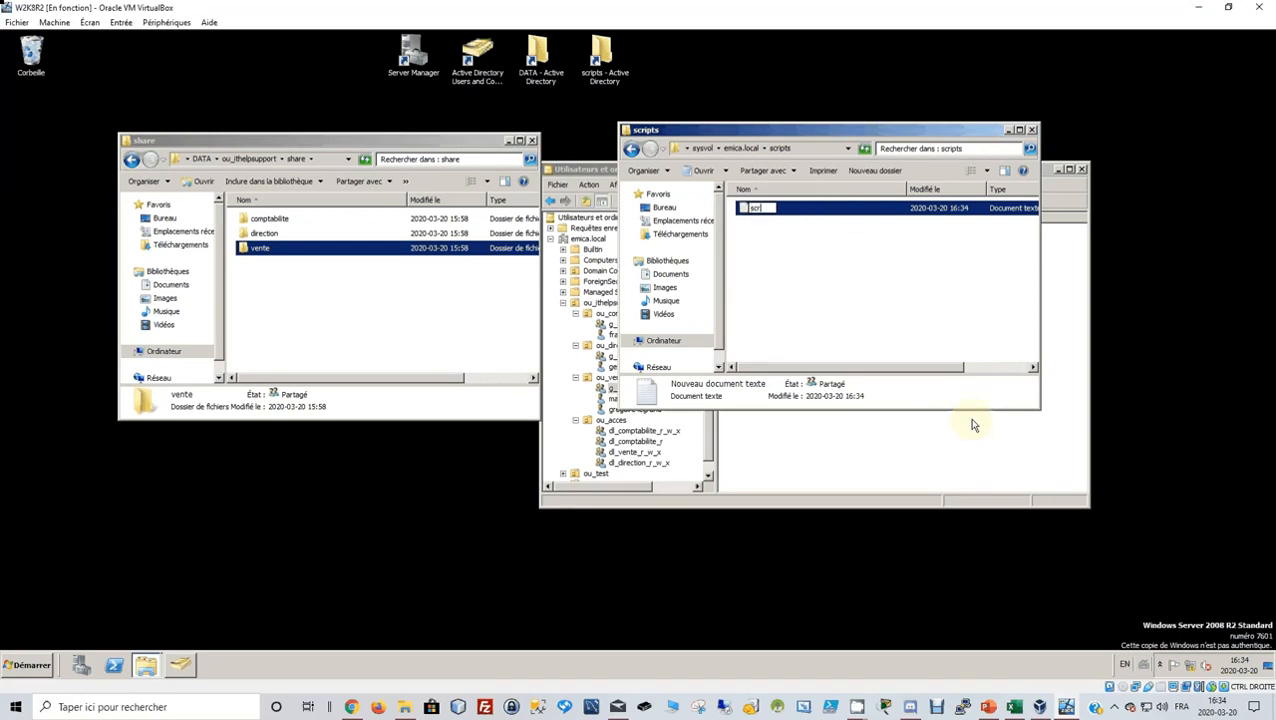
pyautogui.write('tdedemarra')
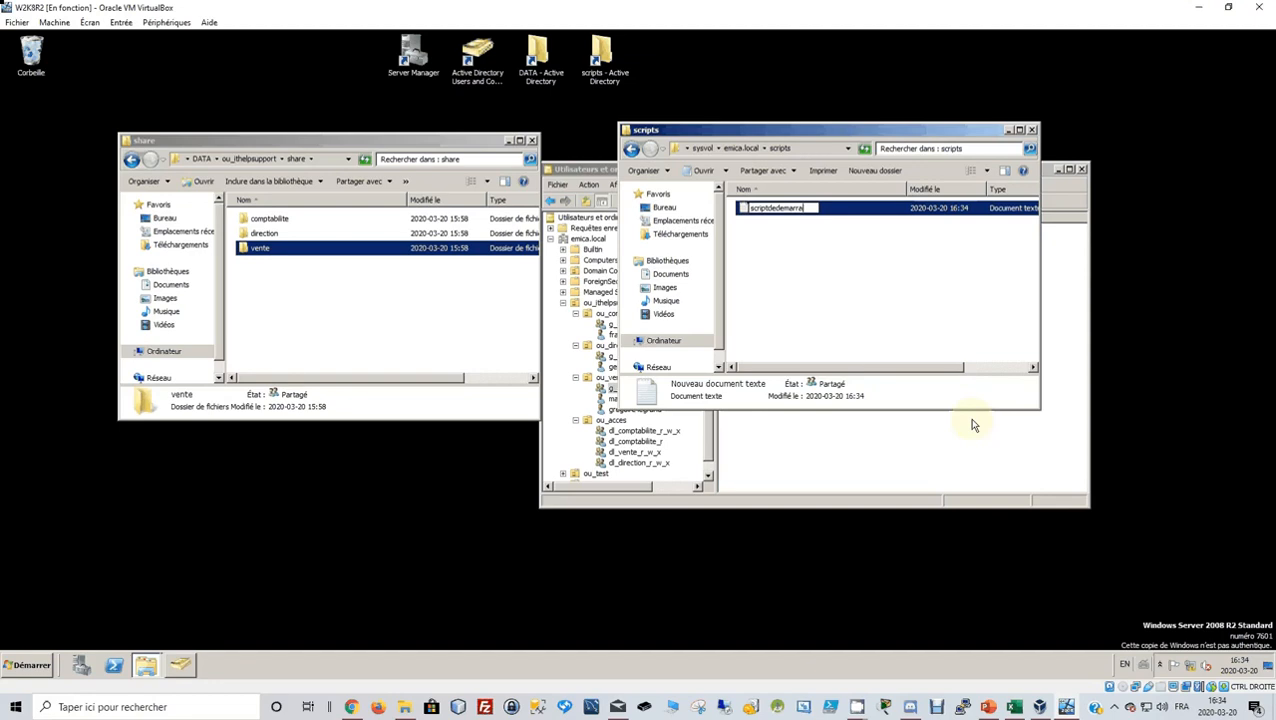
pyautogui.write('ge.bat')
pyautogui.press('Return')
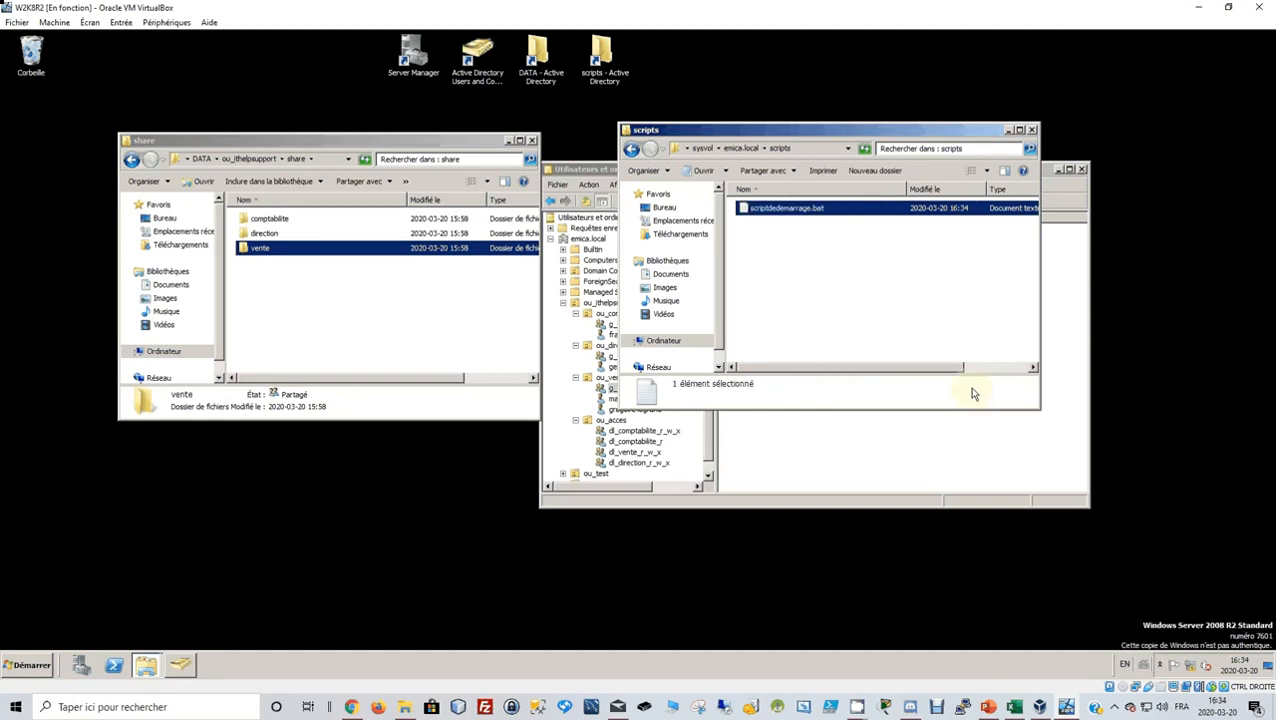
# Try Explorer's organise, preview pane and advanced sharing options in the scripts folder.
pyautogui.click(666, 172)
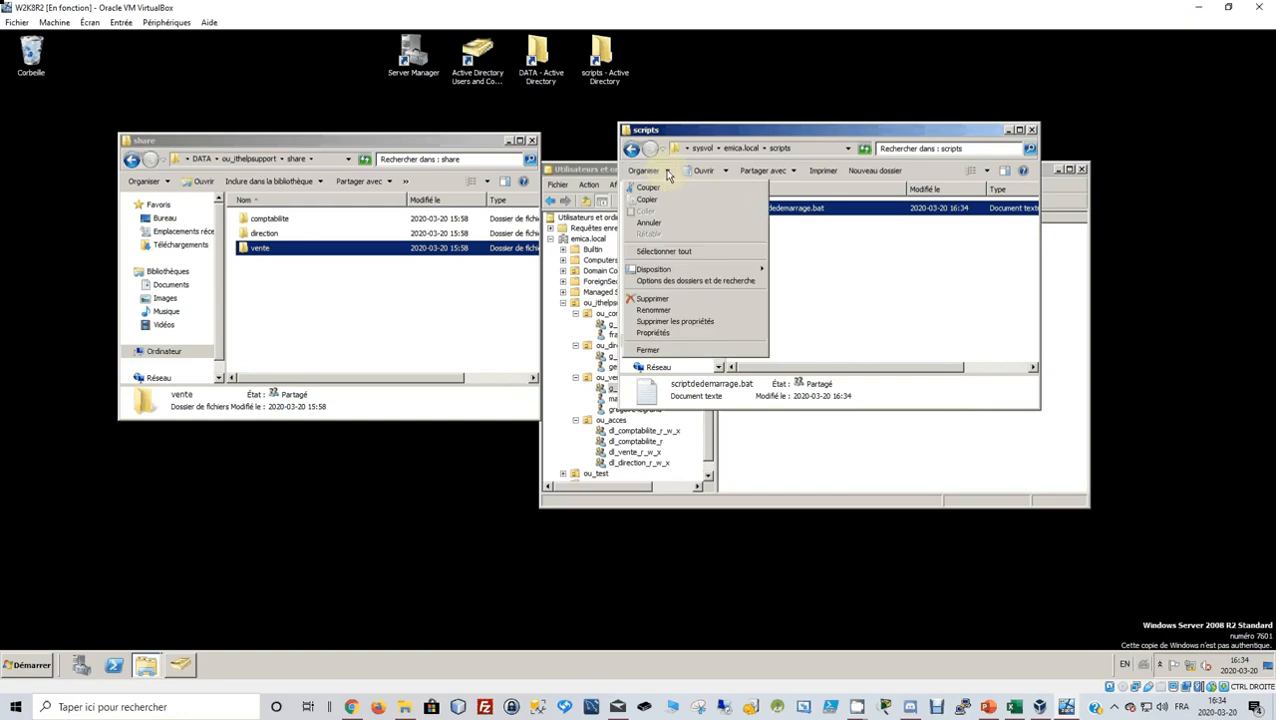
pyautogui.moveTo(679, 270)
pyautogui.click(871, 325)
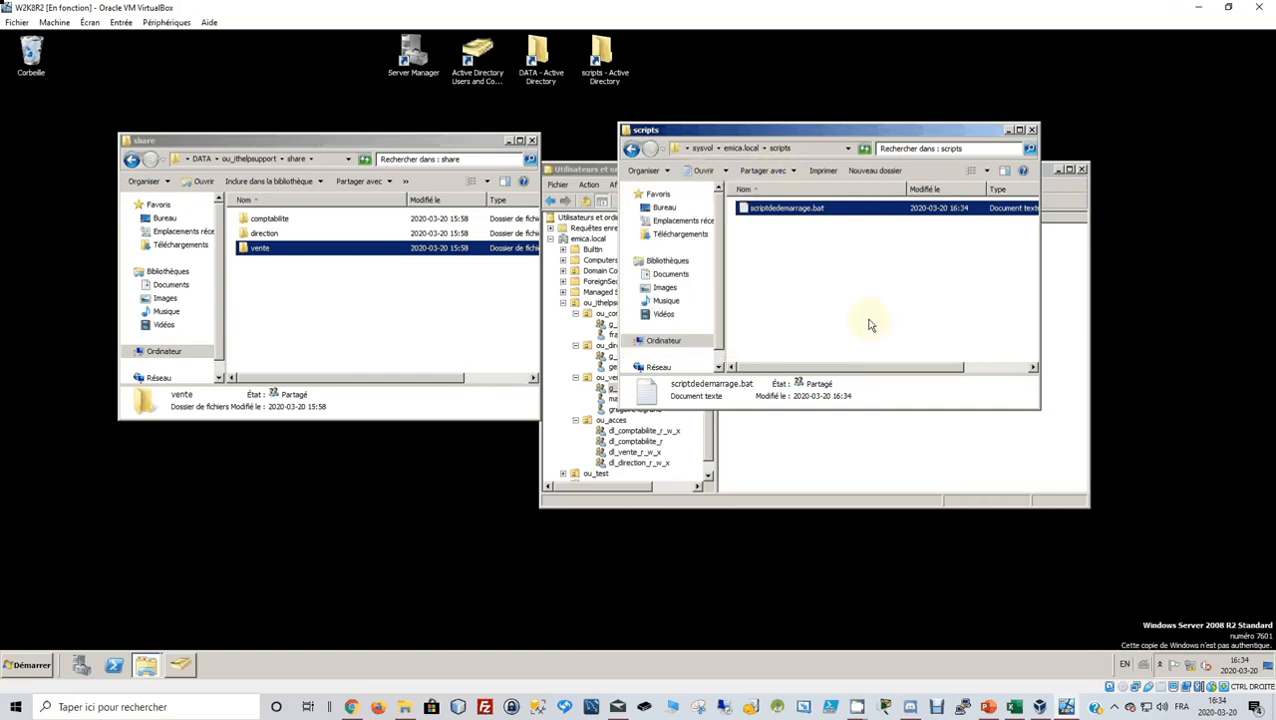
pyautogui.click(871, 325)
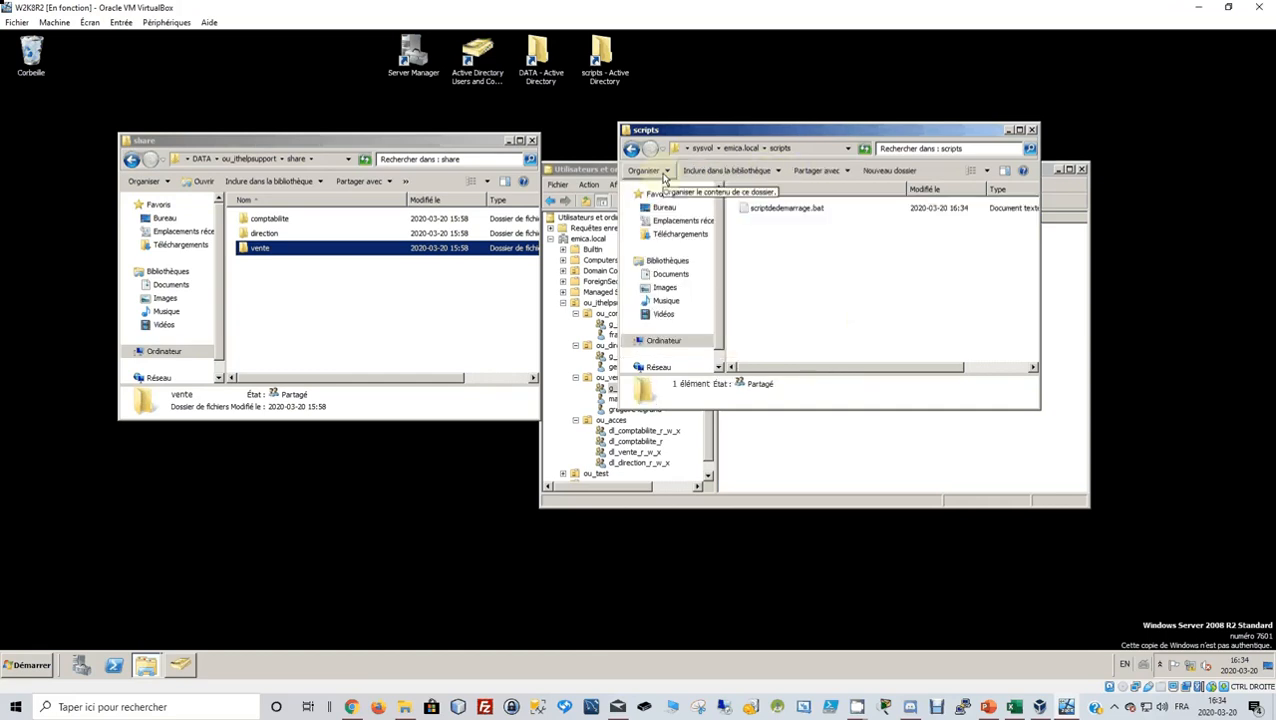
pyautogui.click(665, 177)
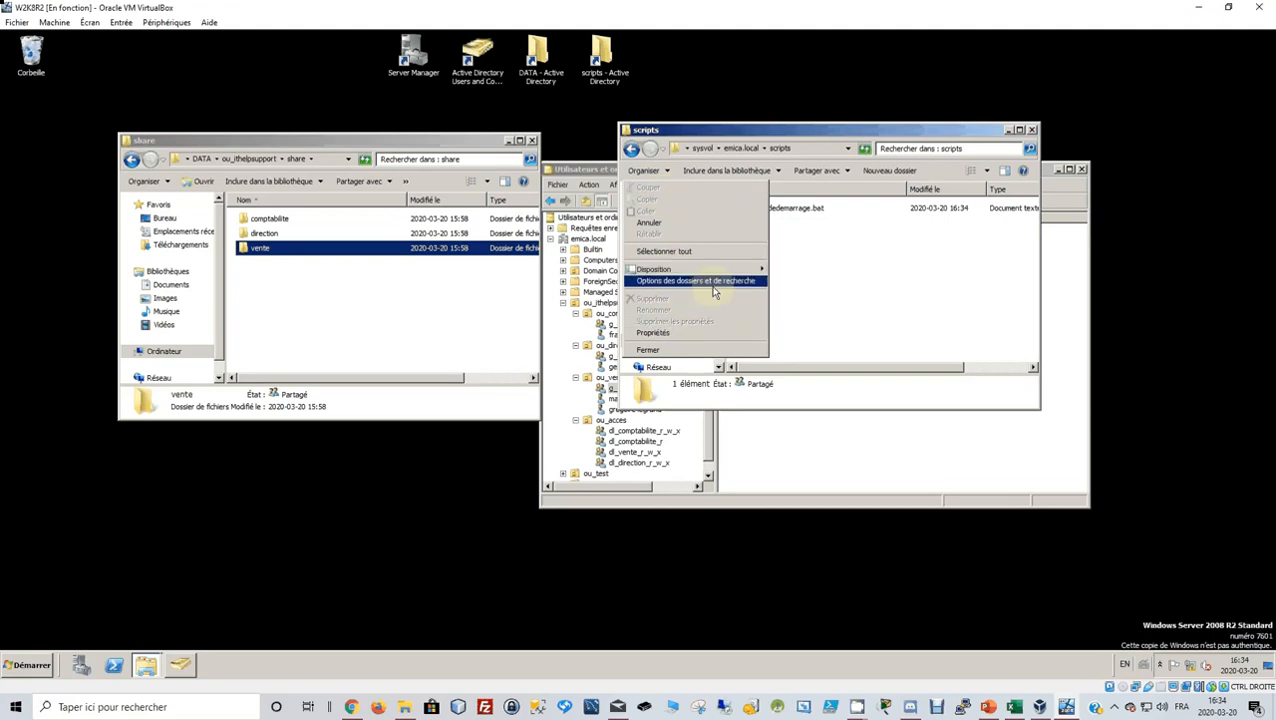
pyautogui.click(1006, 170)
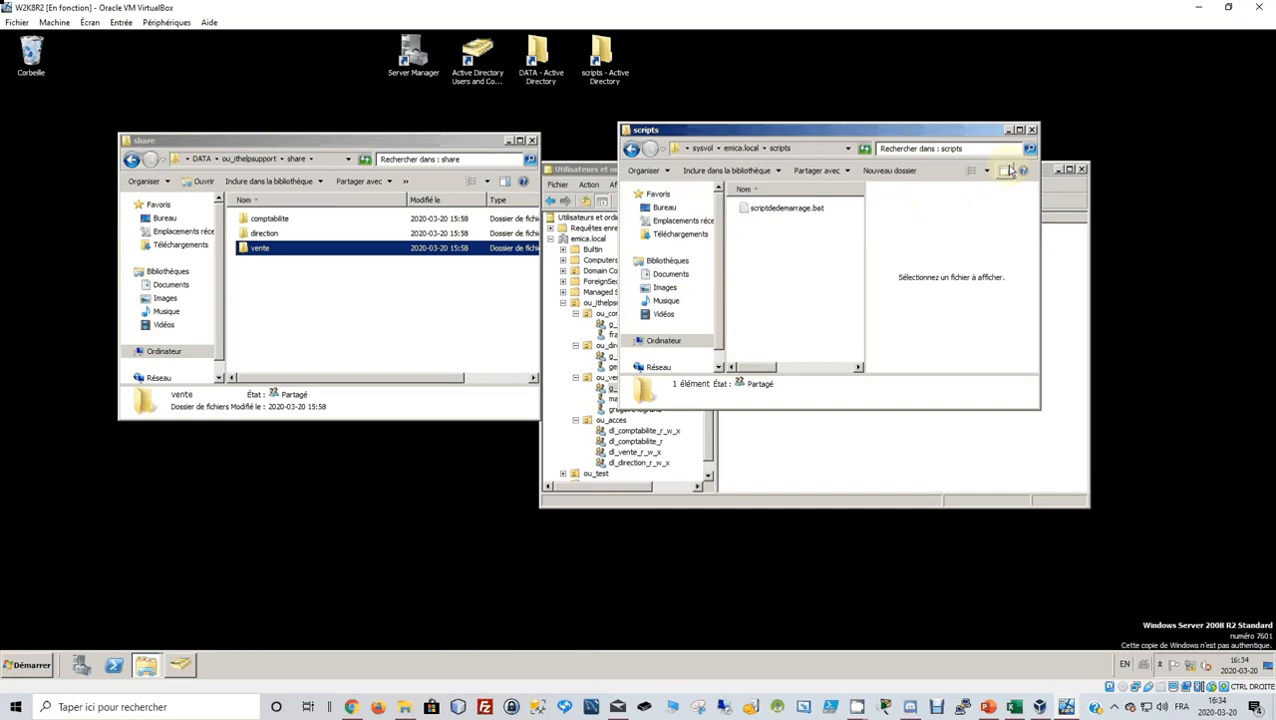
pyautogui.click(1006, 170)
pyautogui.click(845, 171)
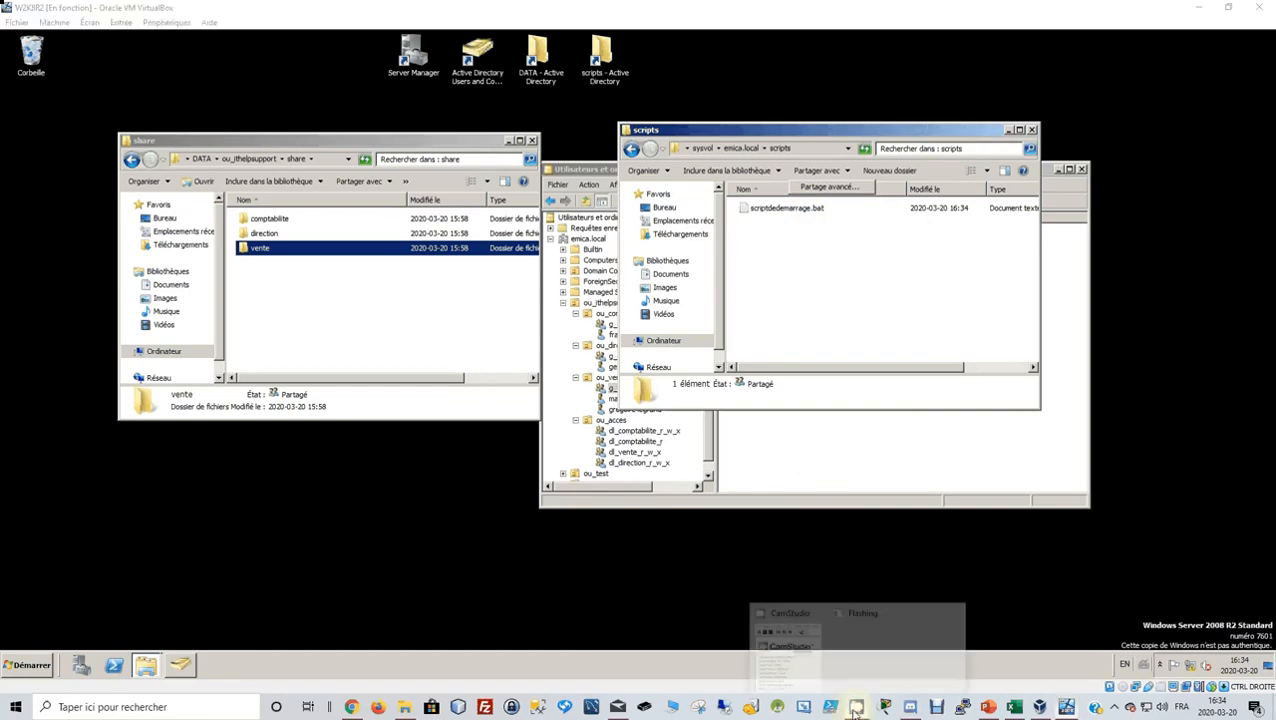
pyautogui.click(777, 651)
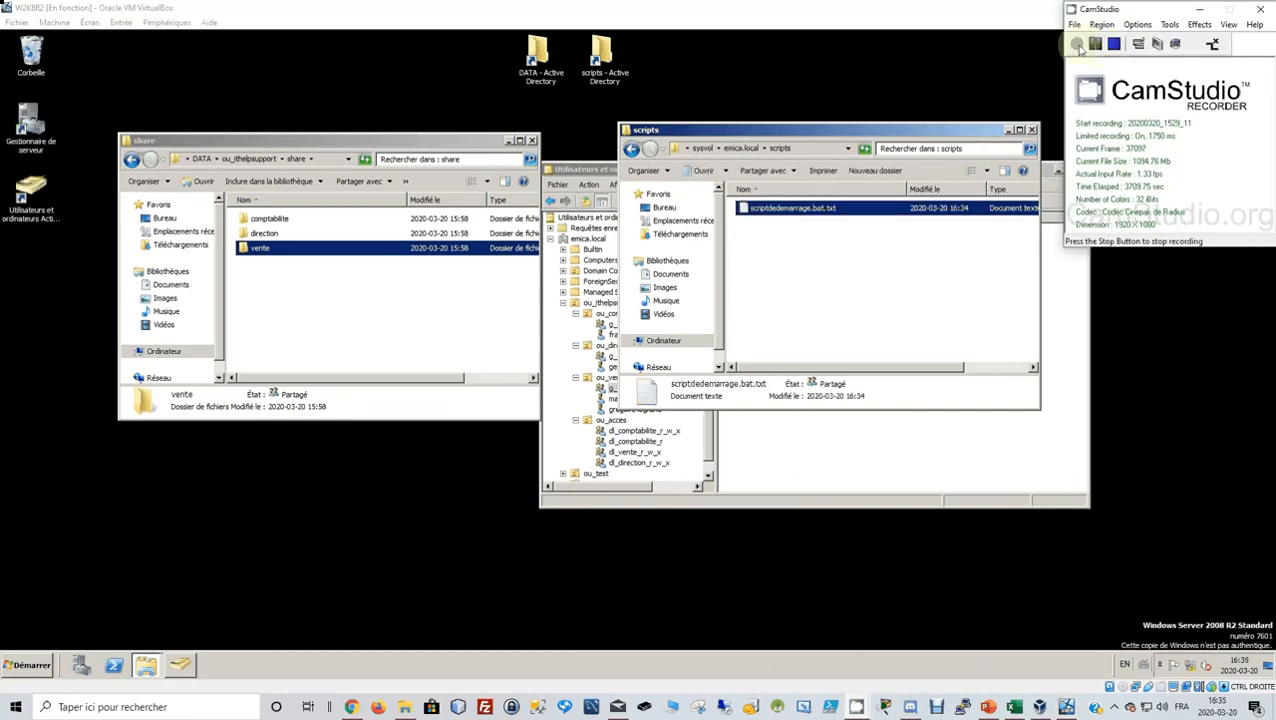
pyautogui.click(908, 355)
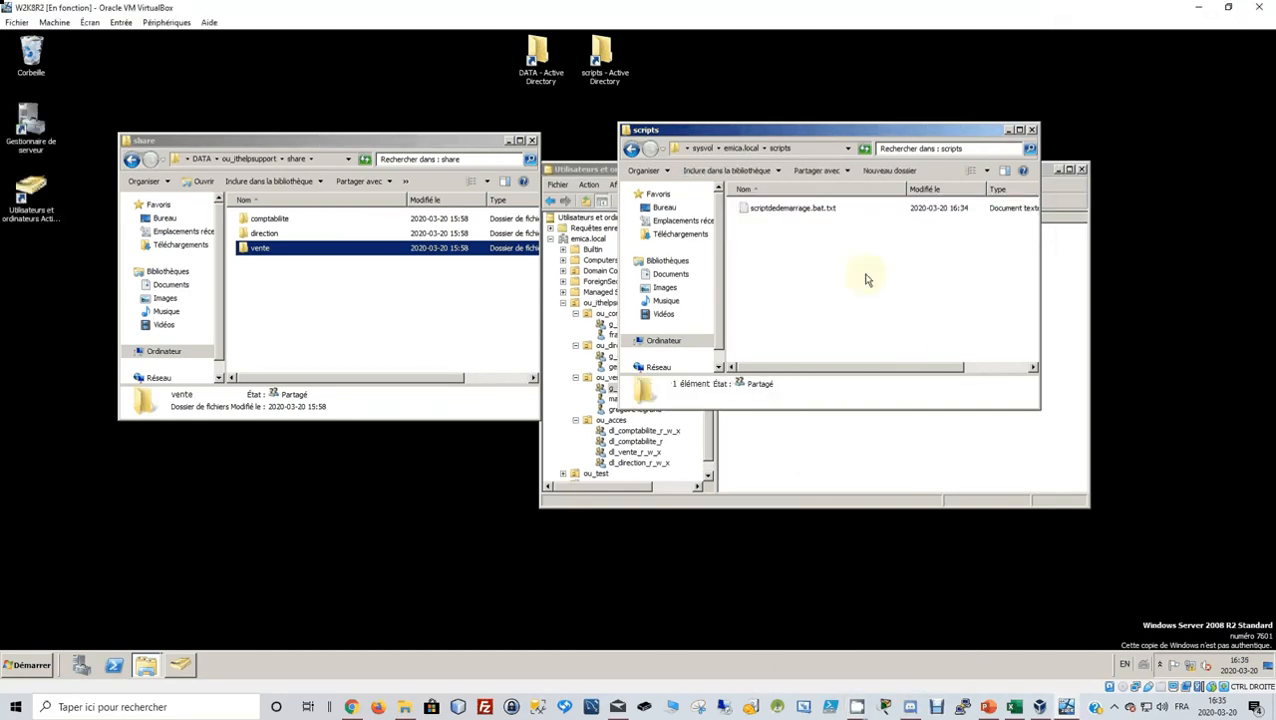
# Rename scriptdedemarrage.bat.txt to scriptdedemarrage.bat, accepting the extension change.
pyautogui.click(833, 210)
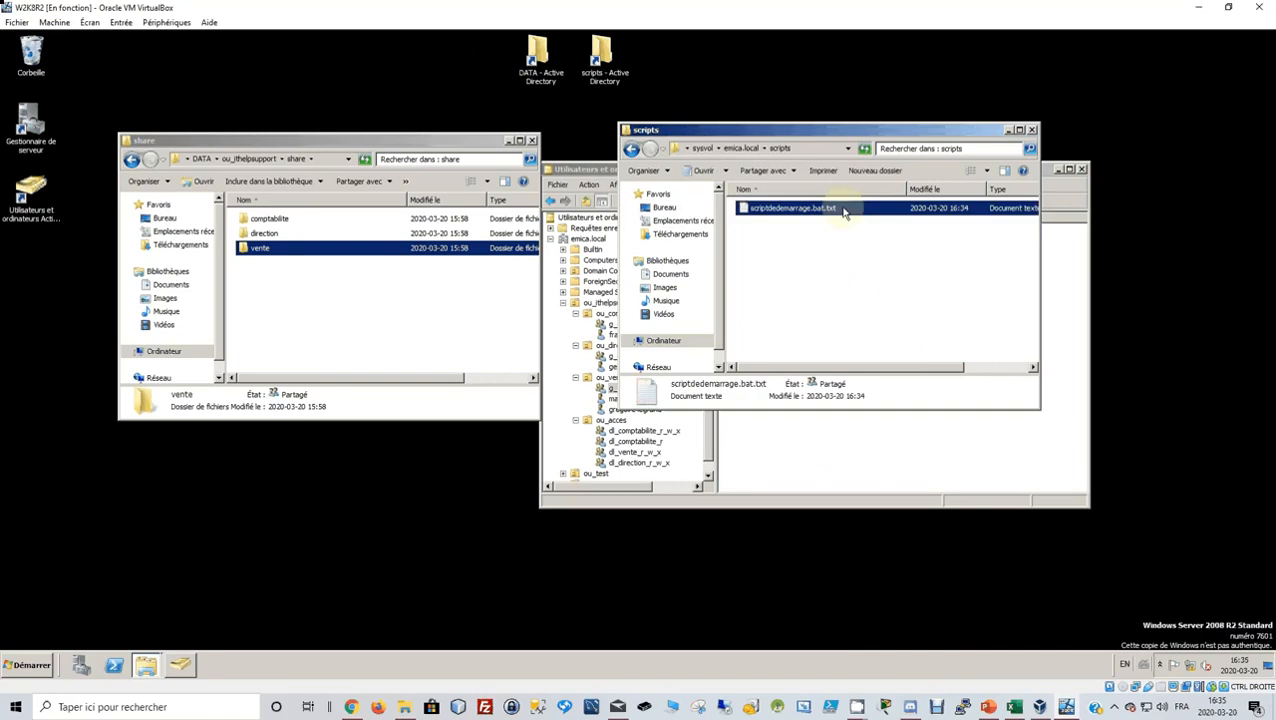
pyautogui.click(843, 212)
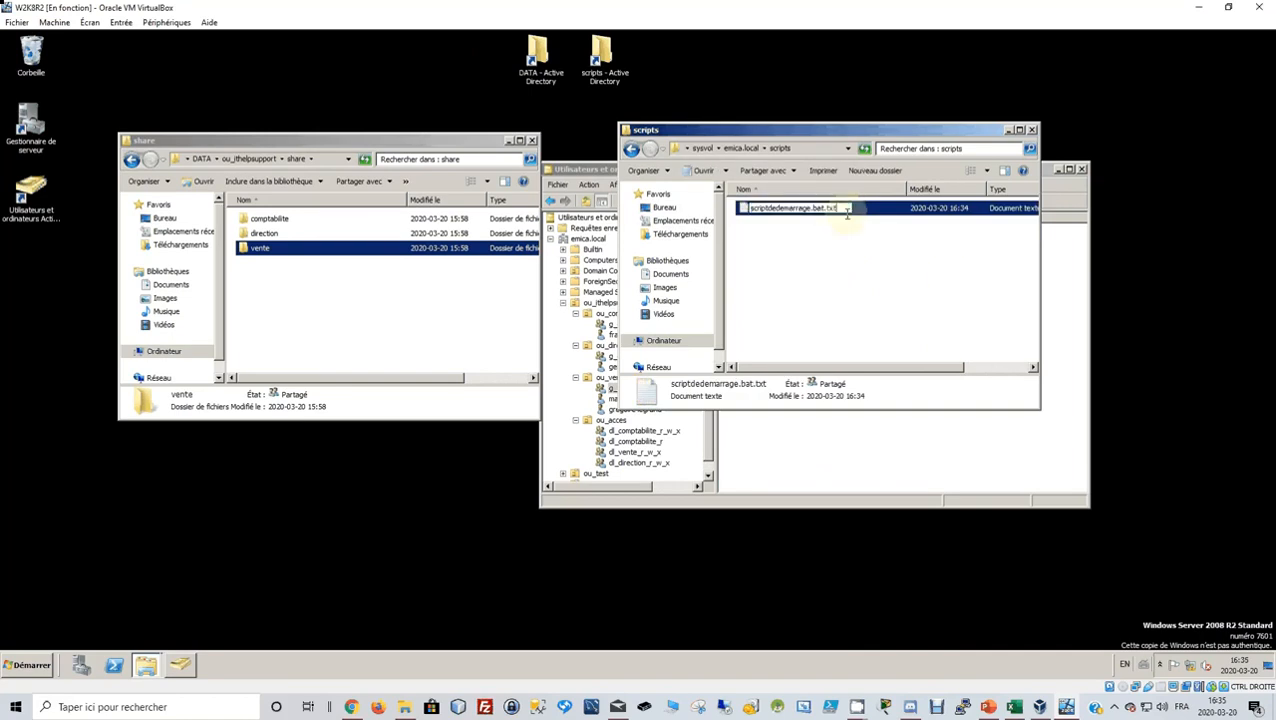
pyautogui.press('End')
pyautogui.press('BackSpace')
pyautogui.press('BackSpace')
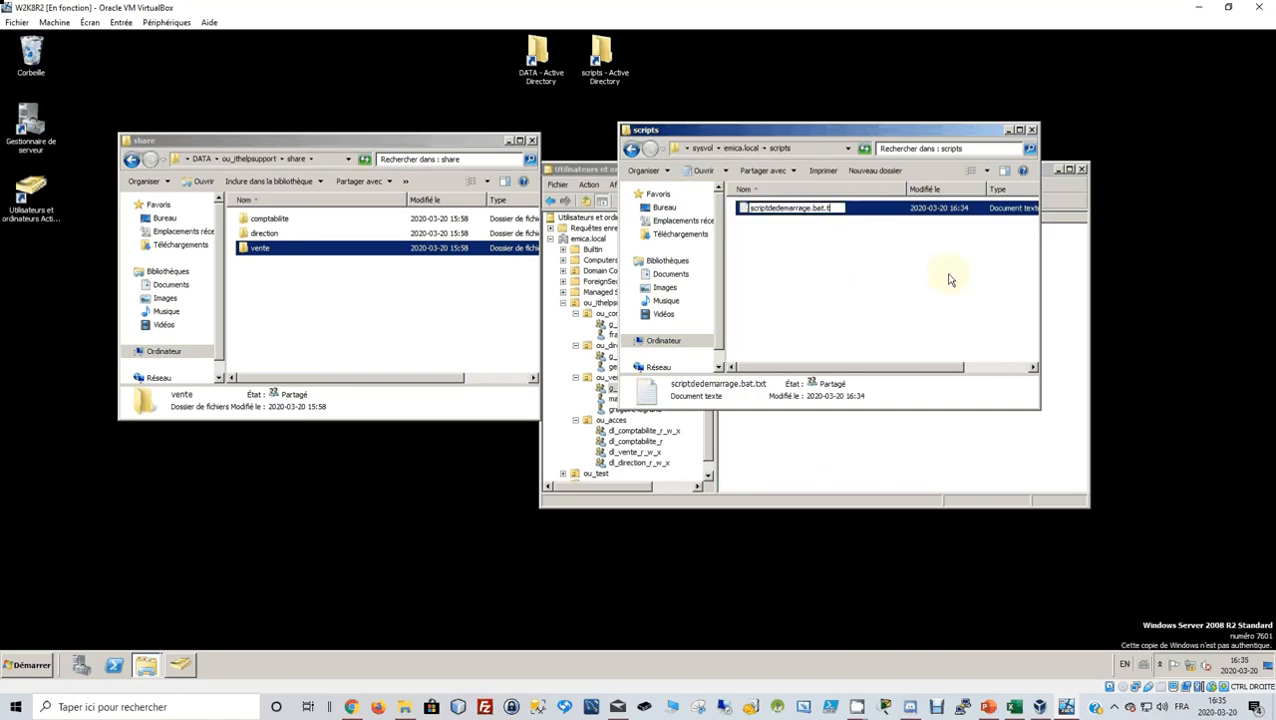
pyautogui.press('BackSpace')
pyautogui.press('BackSpace')
pyautogui.press('Return')
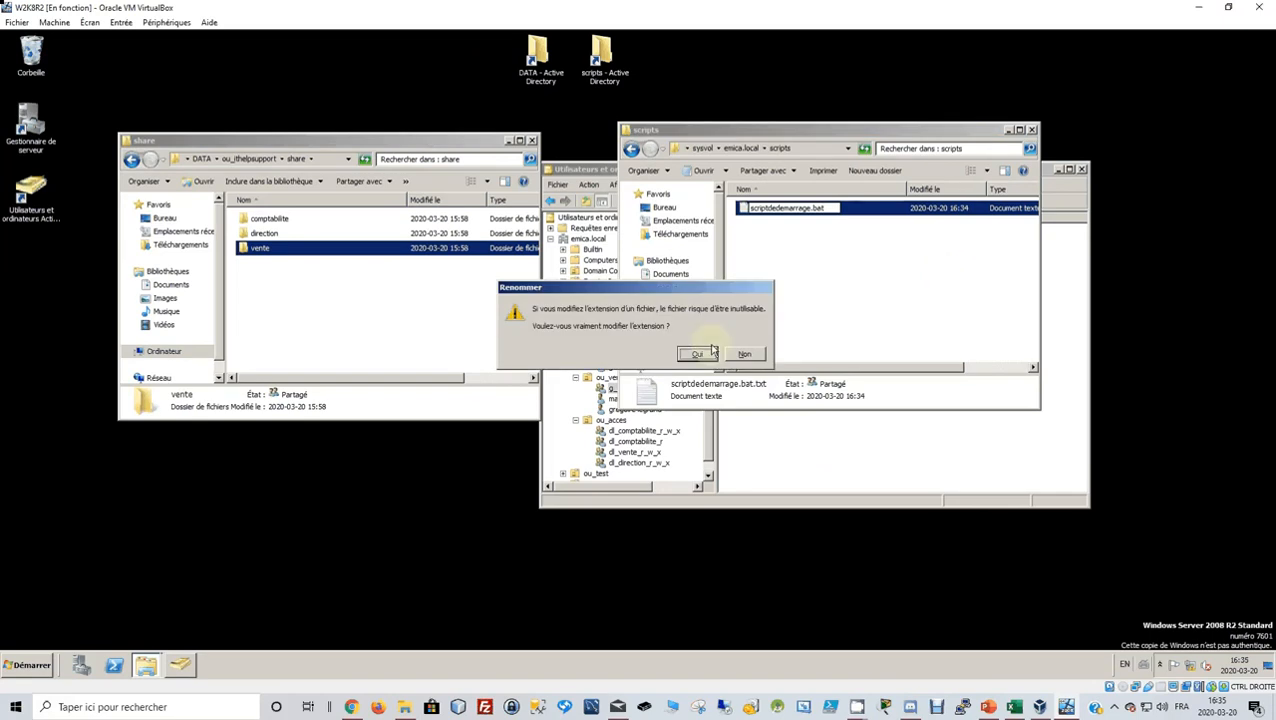
pyautogui.click(698, 356)
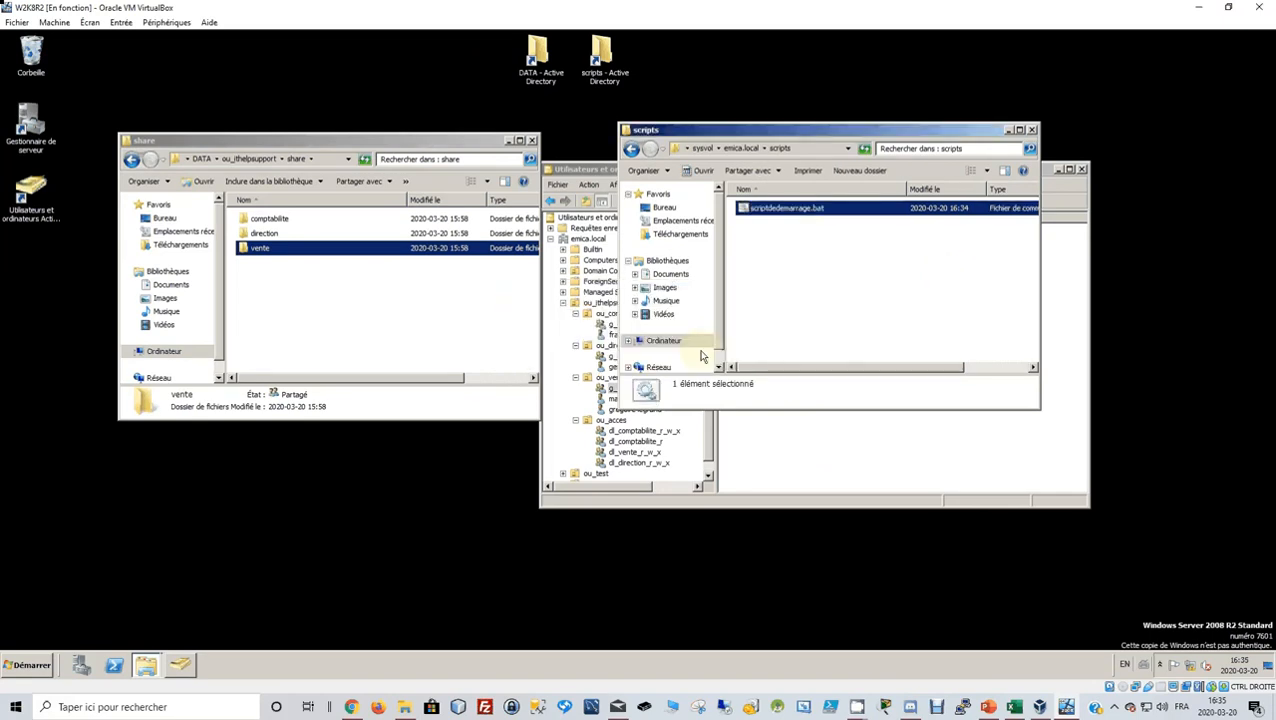
pyautogui.click(781, 245)
pyautogui.click(781, 212)
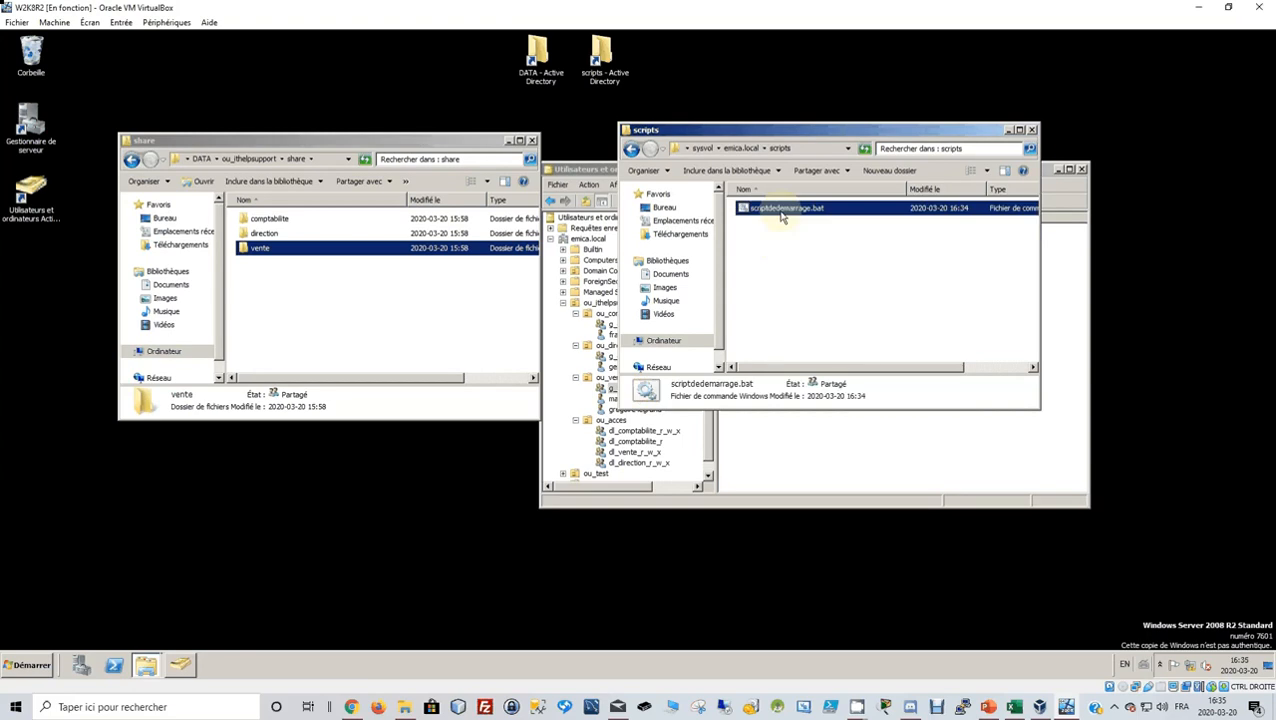
pyautogui.rightClick(782, 216)
pyautogui.click(806, 230)
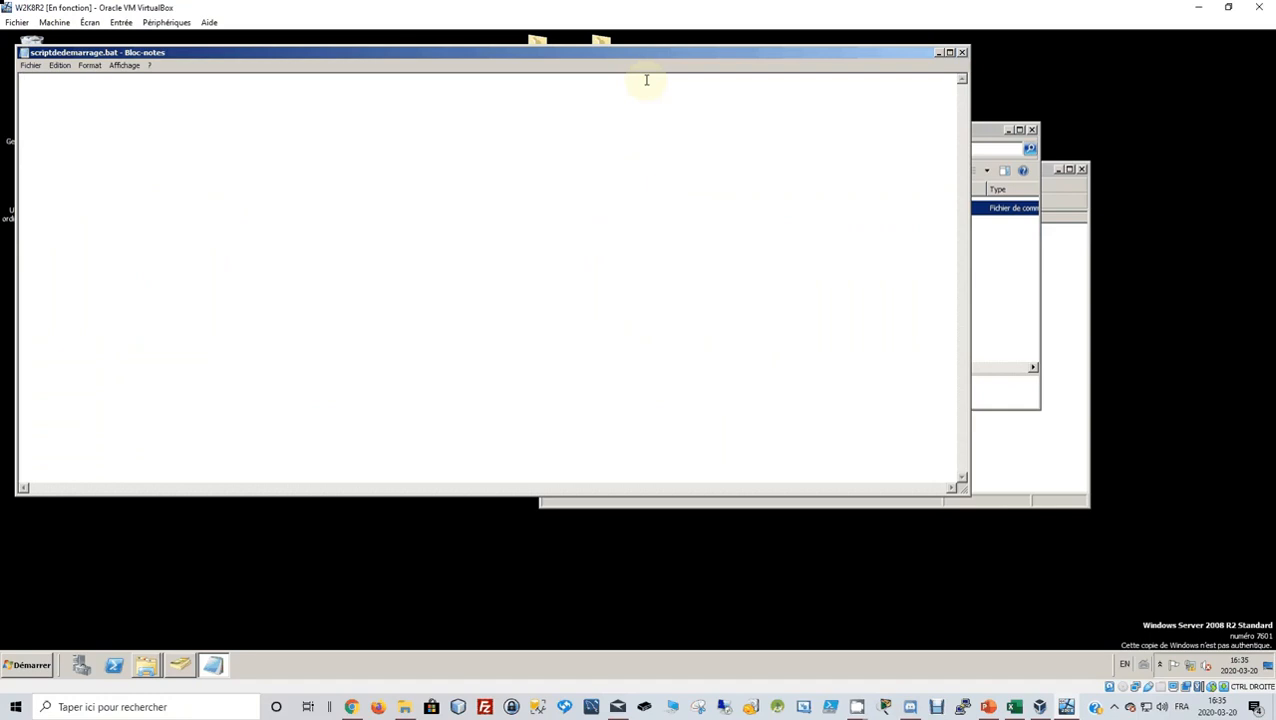
pyautogui.write('2')
pyautogui.press('BackSpace')
pyautogui.write('@echo off')
pyautogui.press('Return')
pyautogui.press('Return')
pyautogui.write('rem mappin')
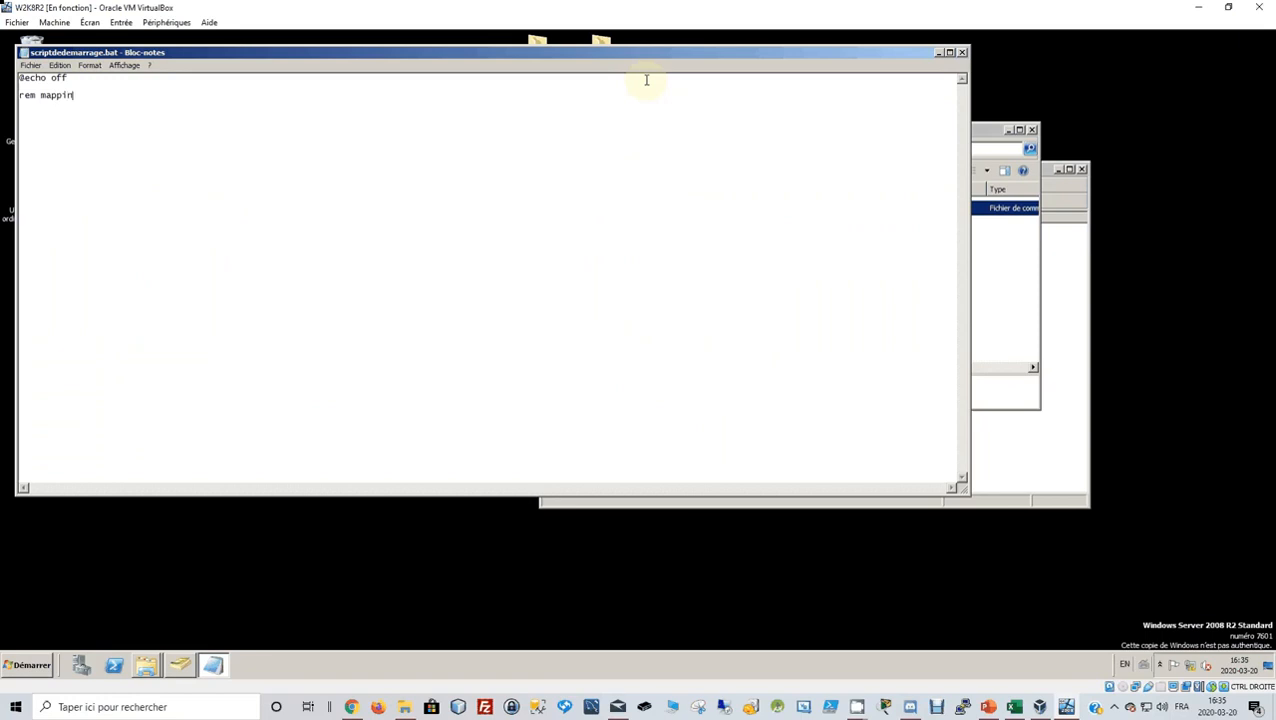
pyautogui.write('g du dossier')
# Copy the comment so the script holds three 'rem mapping du dossier' lines.
pyautogui.moveTo(698, 54); pyautogui.dragTo(1105, 157)
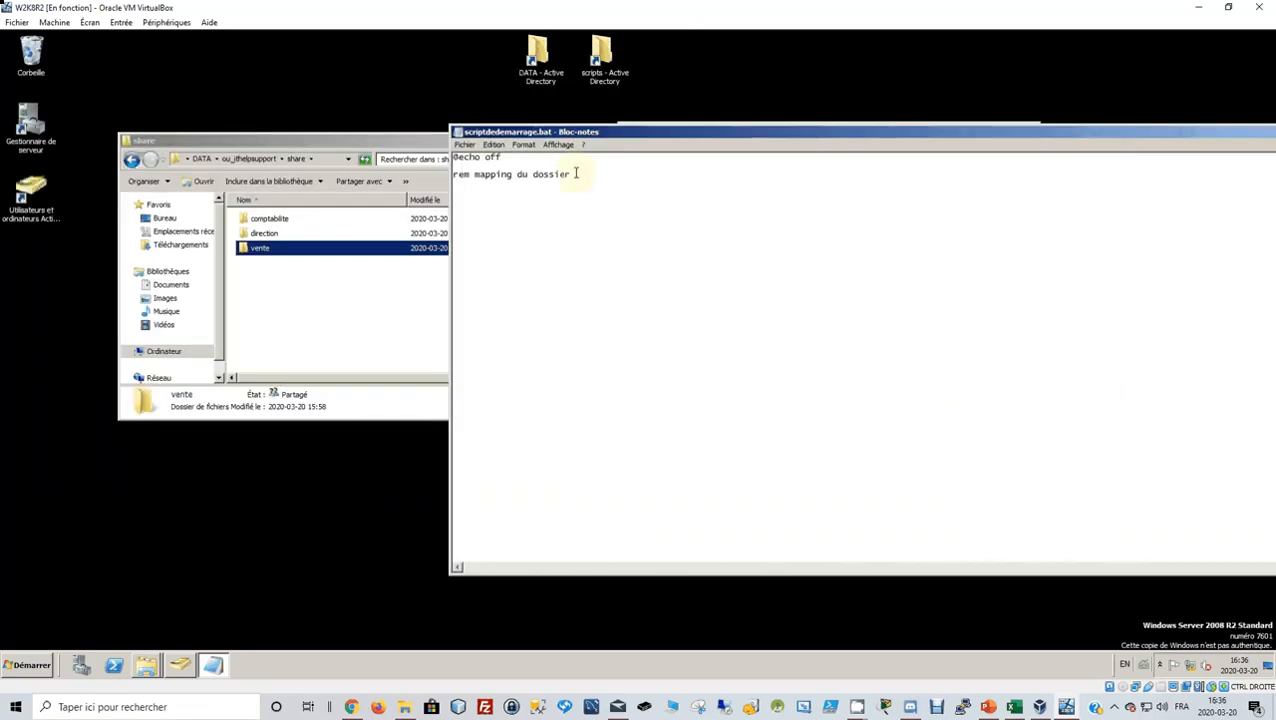
pyautogui.moveTo(578, 174); pyautogui.dragTo(404, 163)
pyautogui.hotkey('ctrl', 'c')
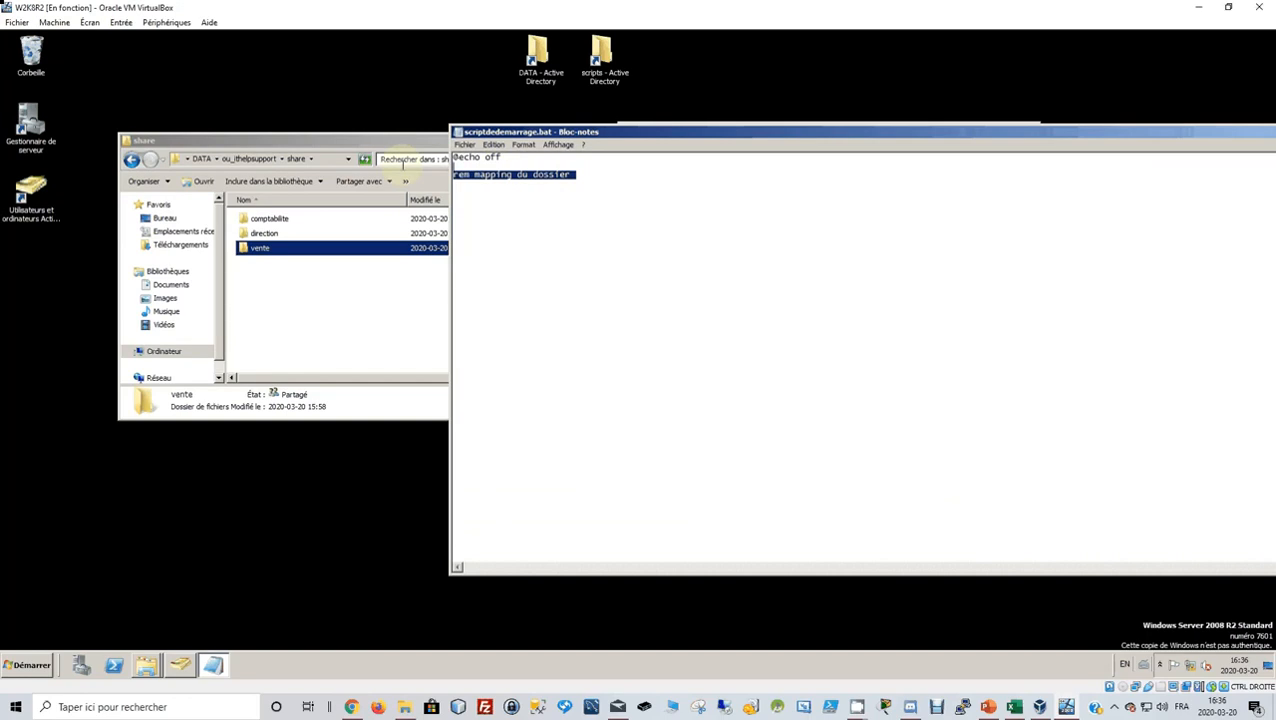
pyautogui.click(608, 179)
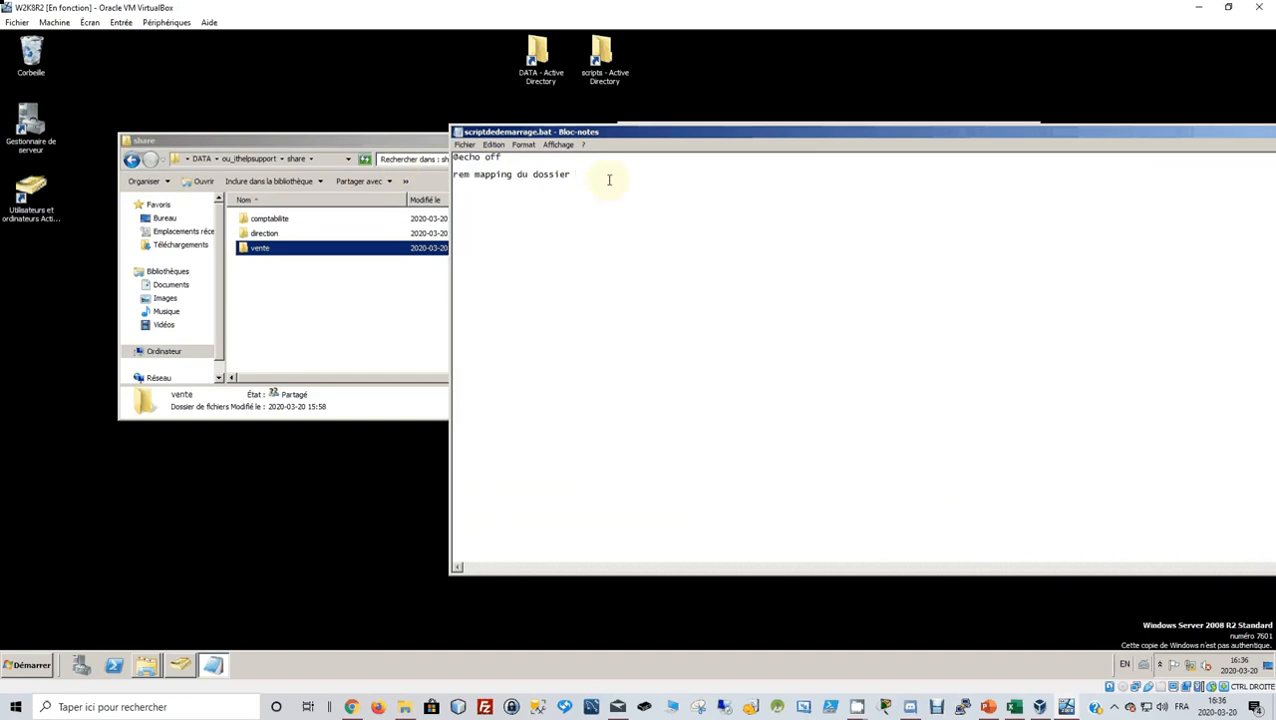
pyautogui.hotkey('ctrl', 'v')
pyautogui.press('Return')
pyautogui.press('Return')
pyautogui.hotkey('ctrl', 'v')
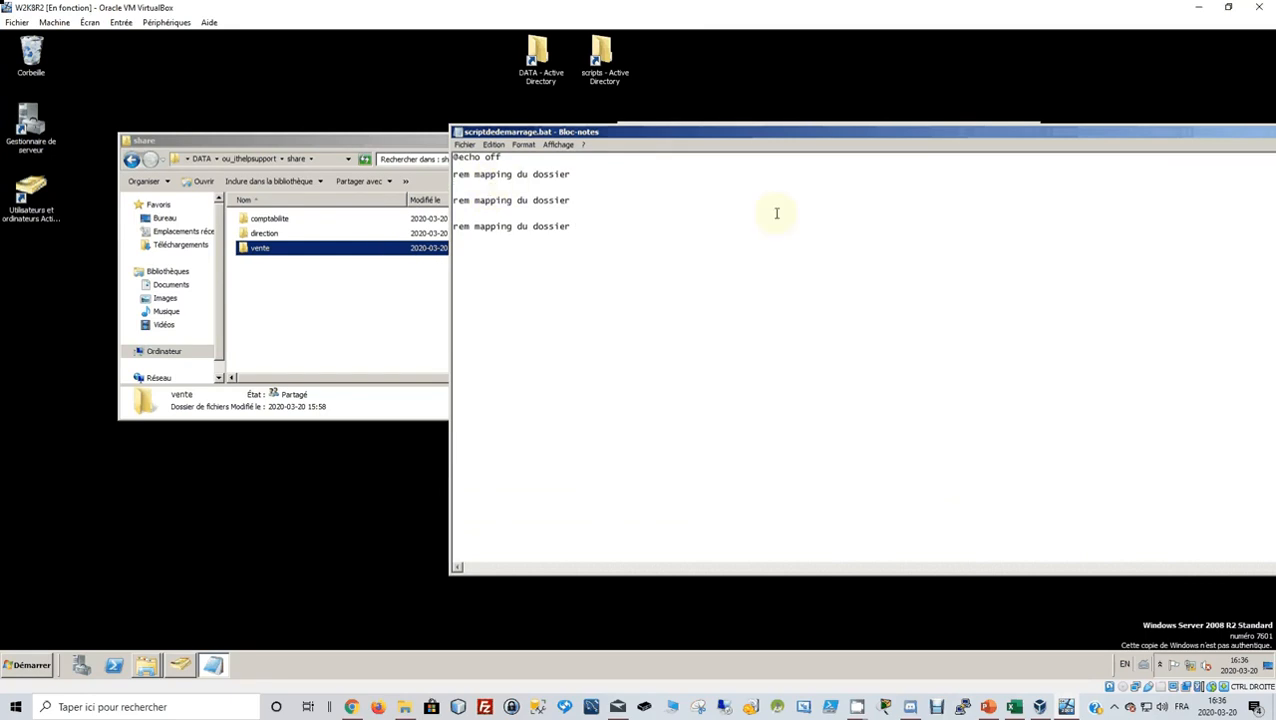
# Write the COMPTABILITE block's 'net use x: /delete /y' and 'net use x:' lines.
pyautogui.write('net use /delete /y')
pyautogui.press('Return')
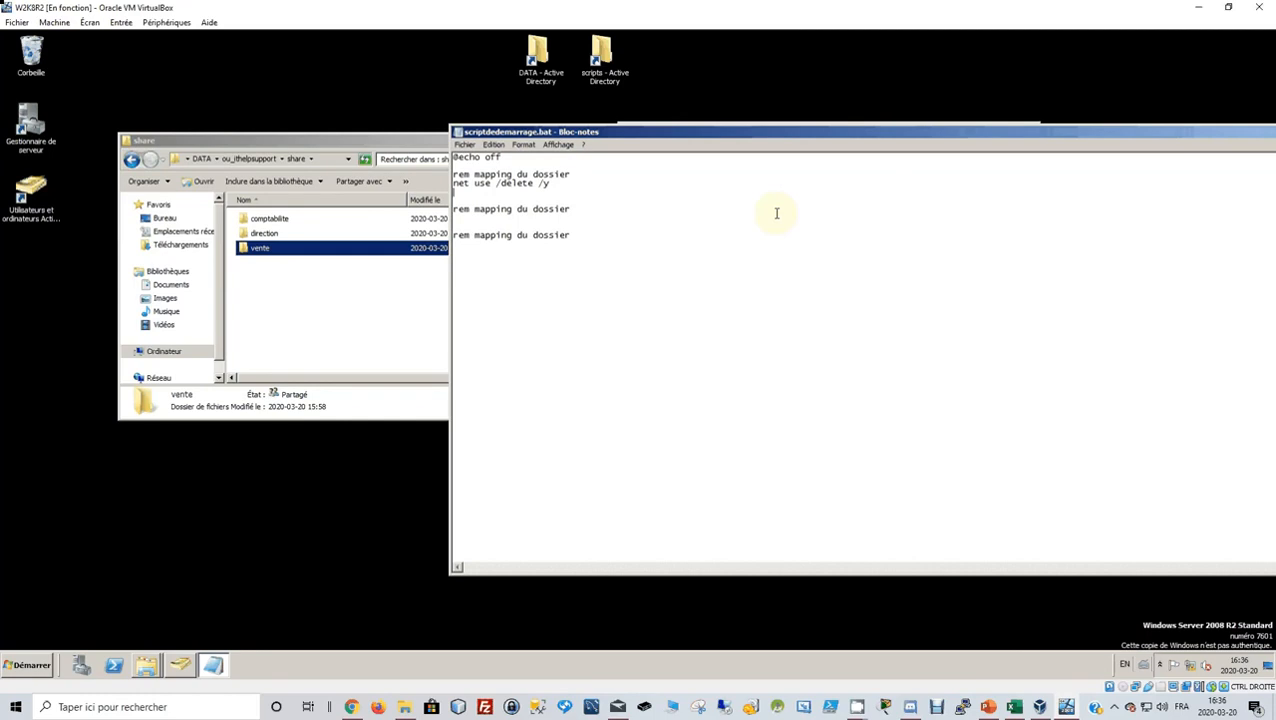
pyautogui.write('net use x:')
pyautogui.moveTo(524, 192); pyautogui.dragTo(452, 184)
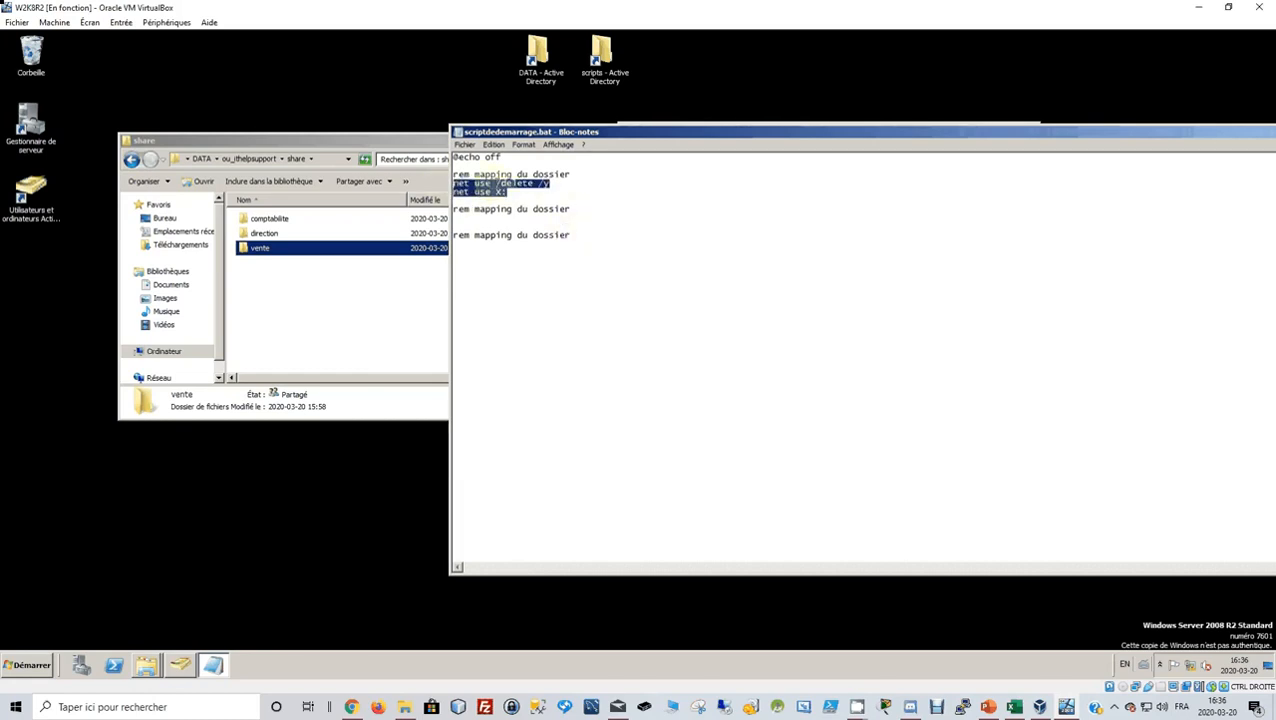
pyautogui.click(497, 184)
pyautogui.write('x: ')
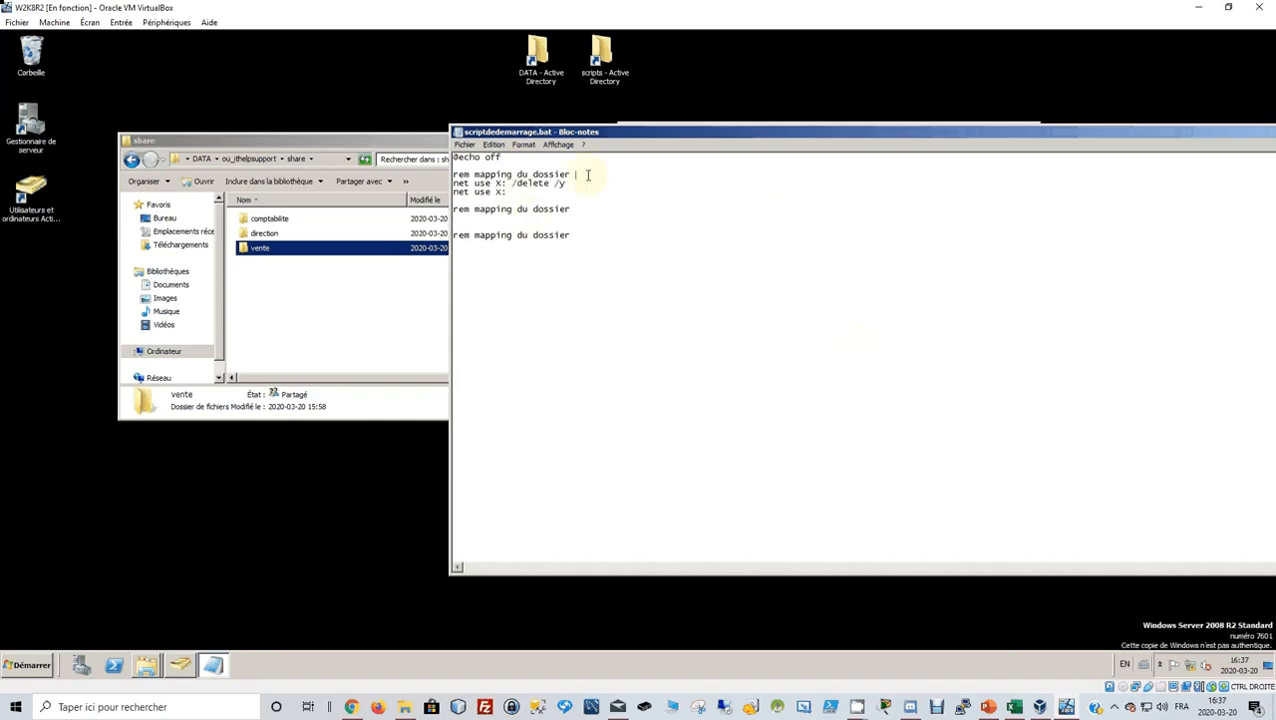
pyautogui.write('COMPTABILITE')
# Copy the comptabilite share's network path and paste it after net use X:.
pyautogui.click(290, 220)
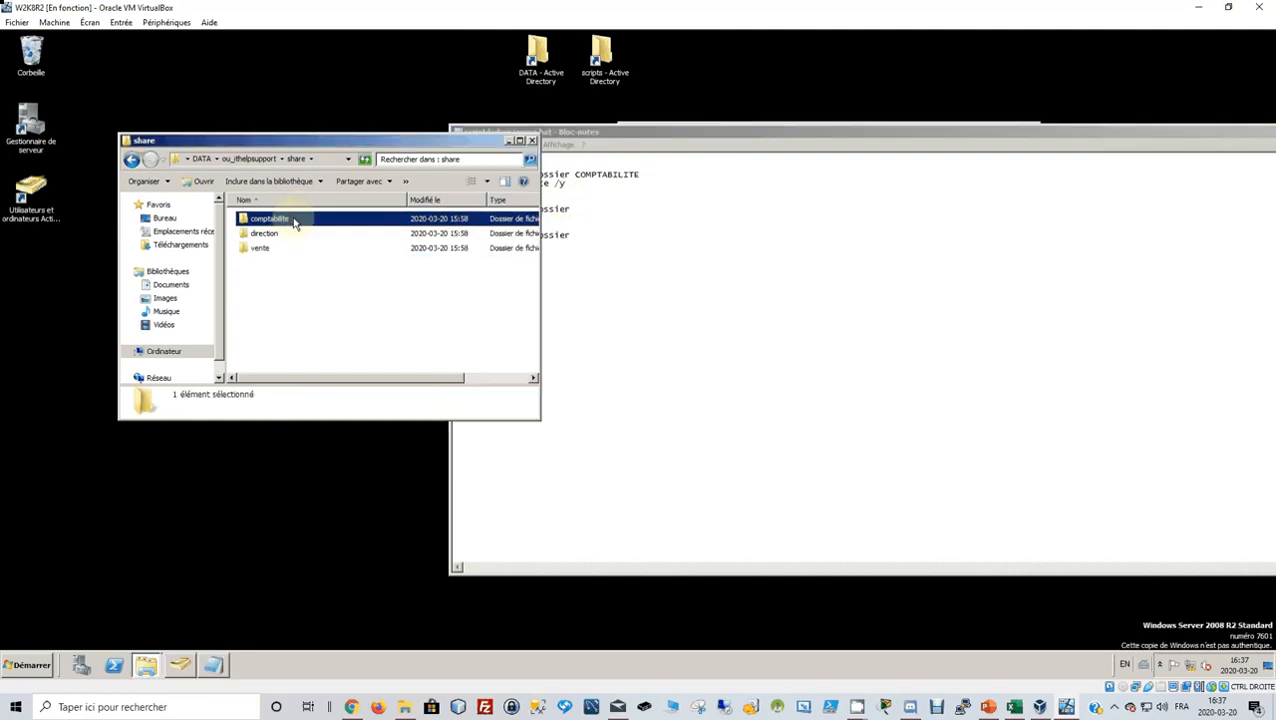
pyautogui.rightClick(294, 221)
pyautogui.click(367, 380)
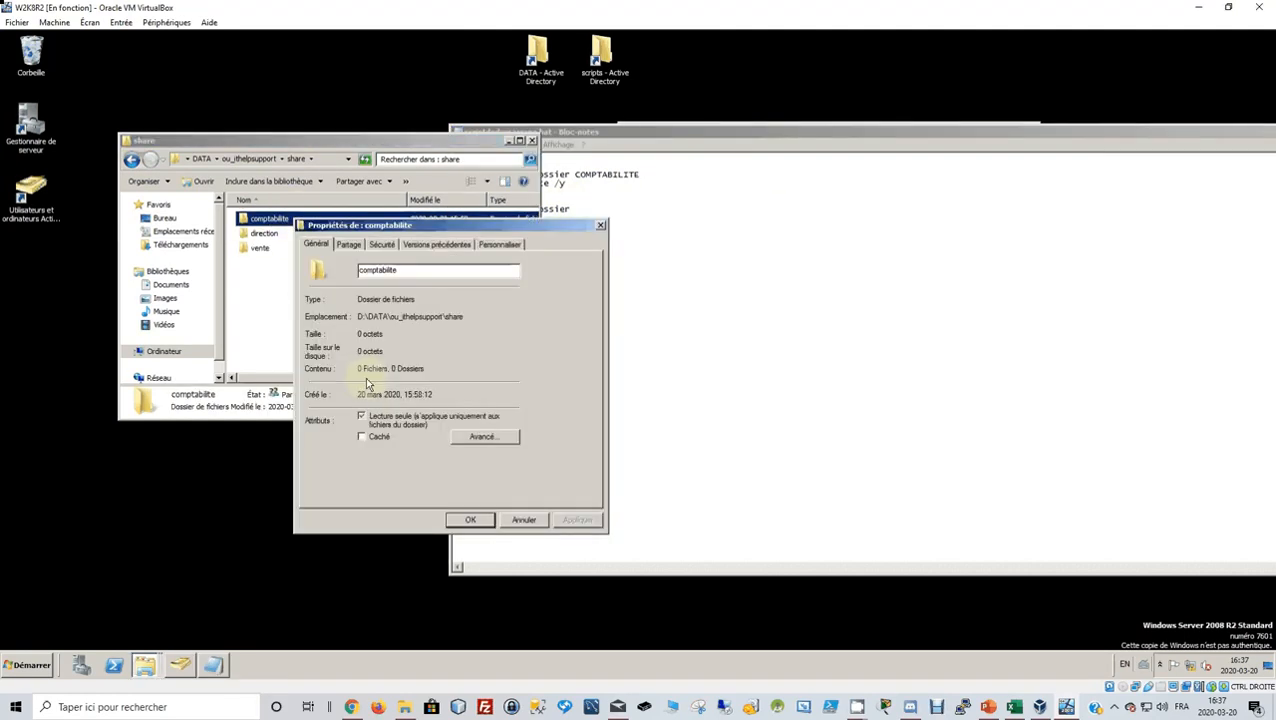
pyautogui.click(348, 244)
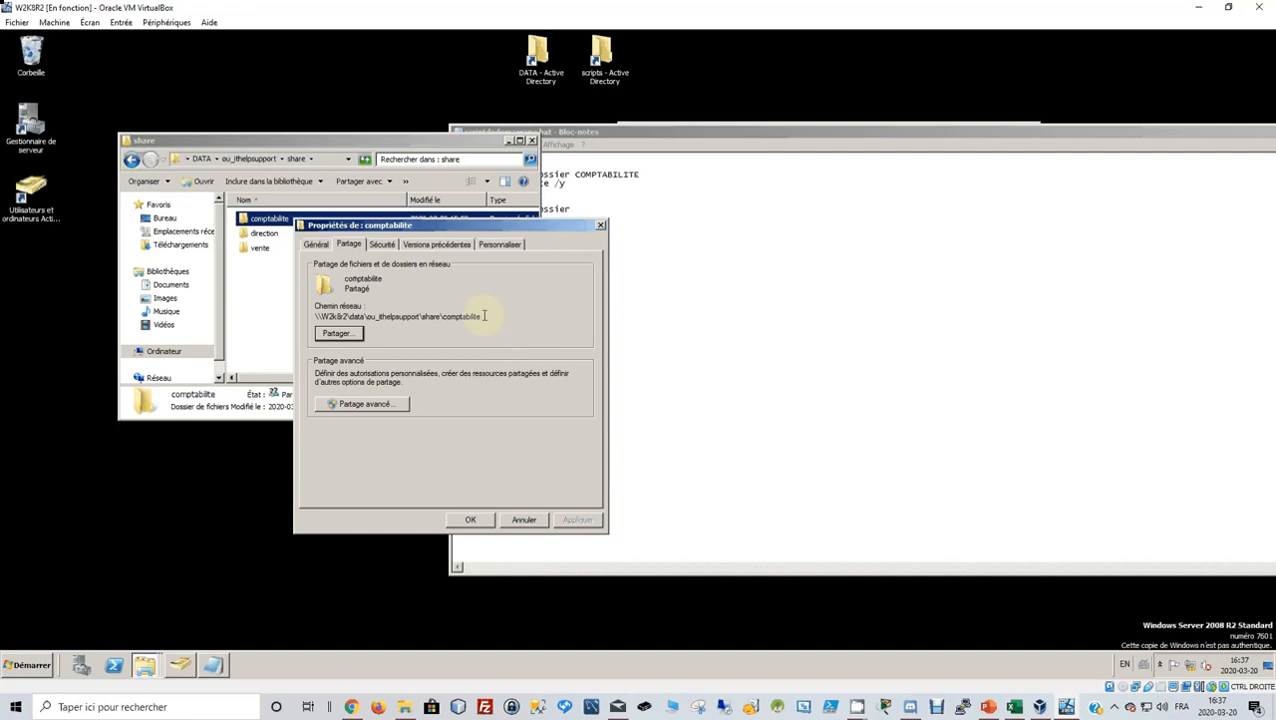
pyautogui.moveTo(483, 316); pyautogui.dragTo(273, 317)
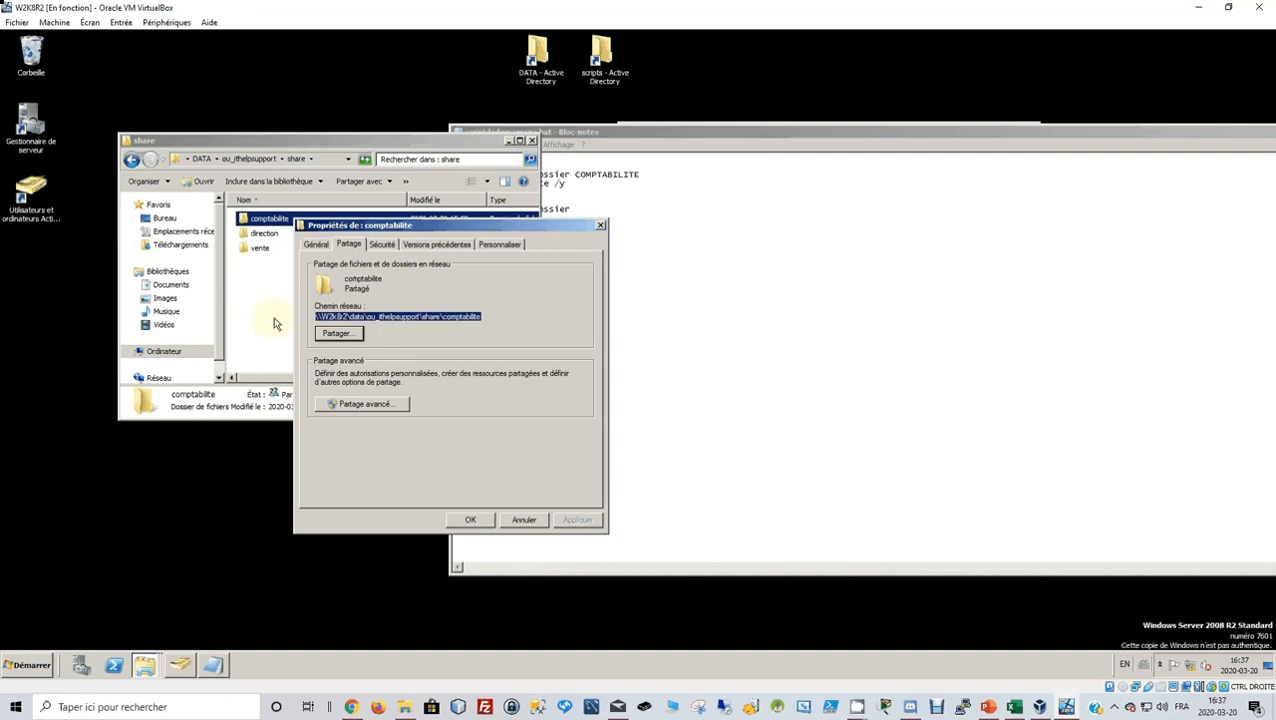
pyautogui.click(527, 521)
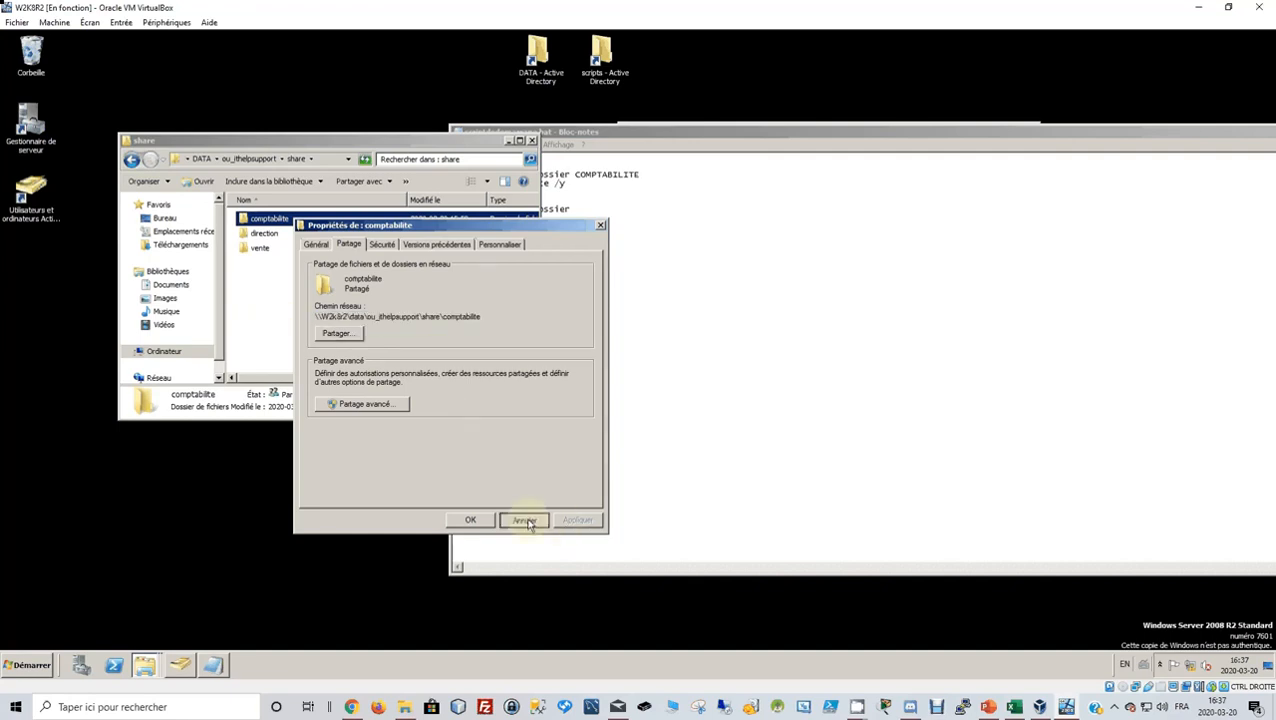
pyautogui.click(600, 193)
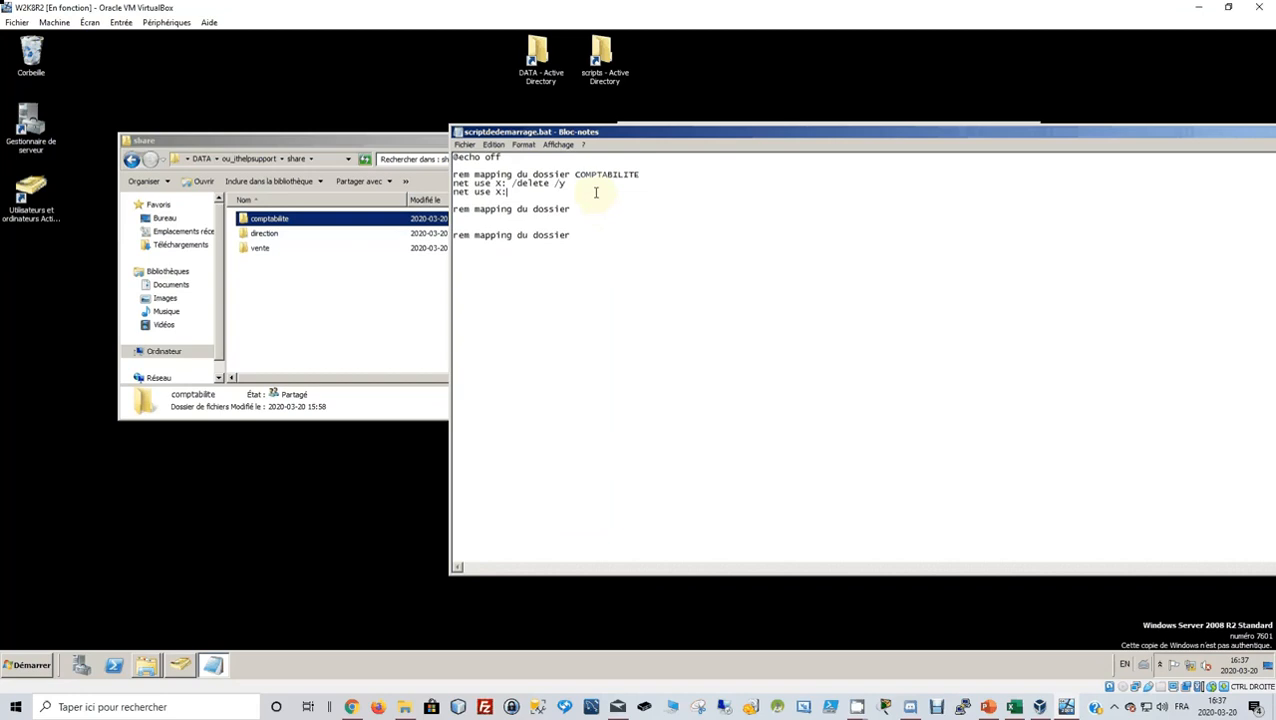
pyautogui.write('\\\\w2k8r2\\data\\ou_ithelpsupport\\share\\comptabilite')
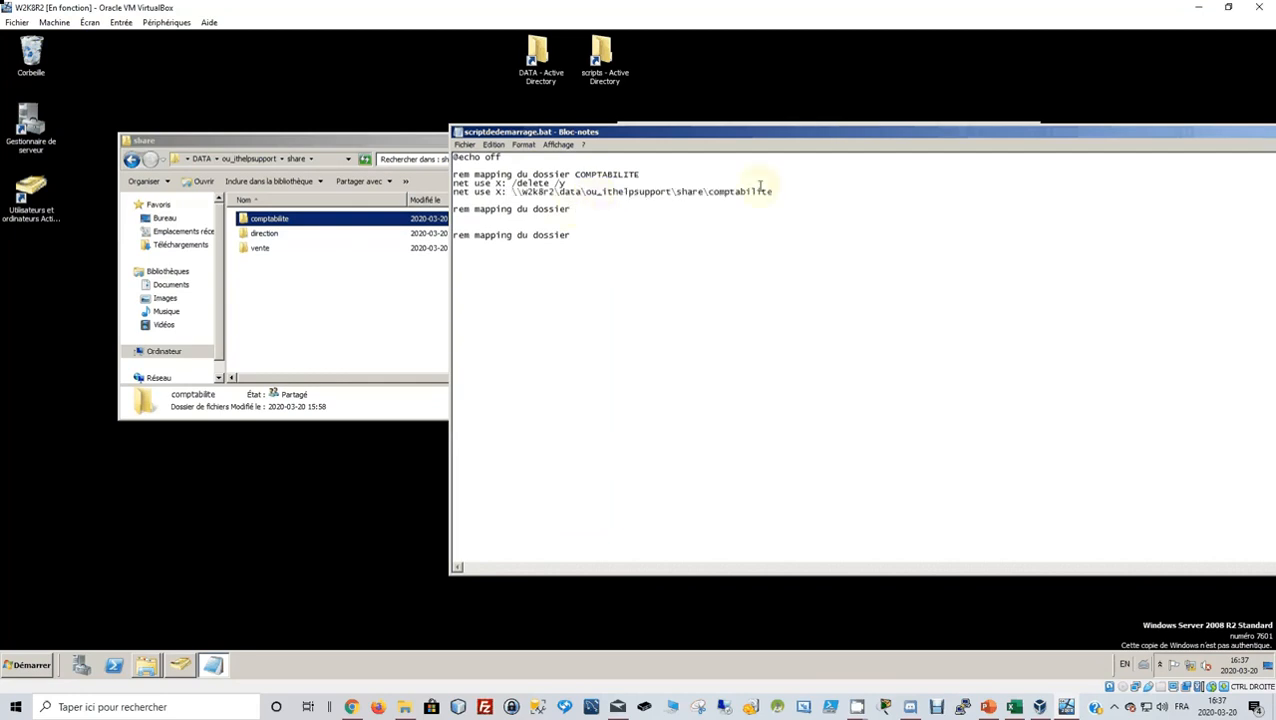
# Copy both net use lines into the second and third blocks, then delete their paths.
pyautogui.moveTo(783, 191); pyautogui.dragTo(434, 182)
pyautogui.hotkey('ctrl', 'c')
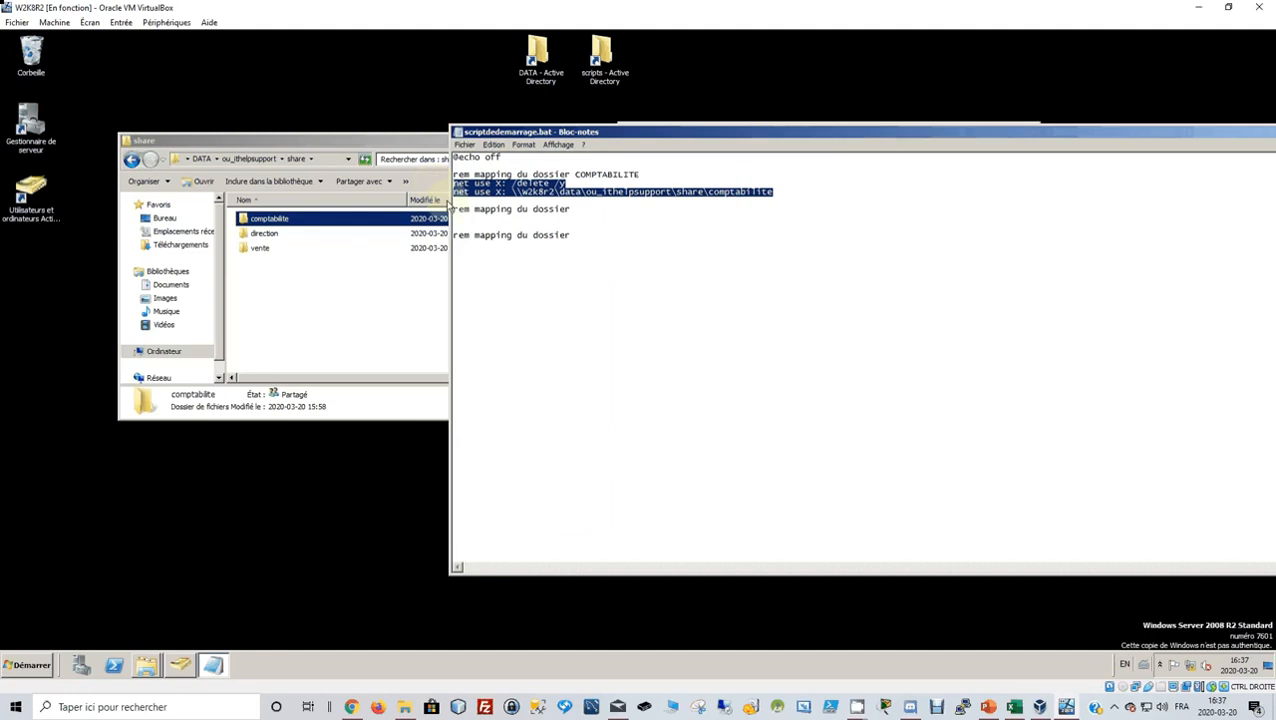
pyautogui.click(481, 217)
pyautogui.hotkey('ctrl', 'v')
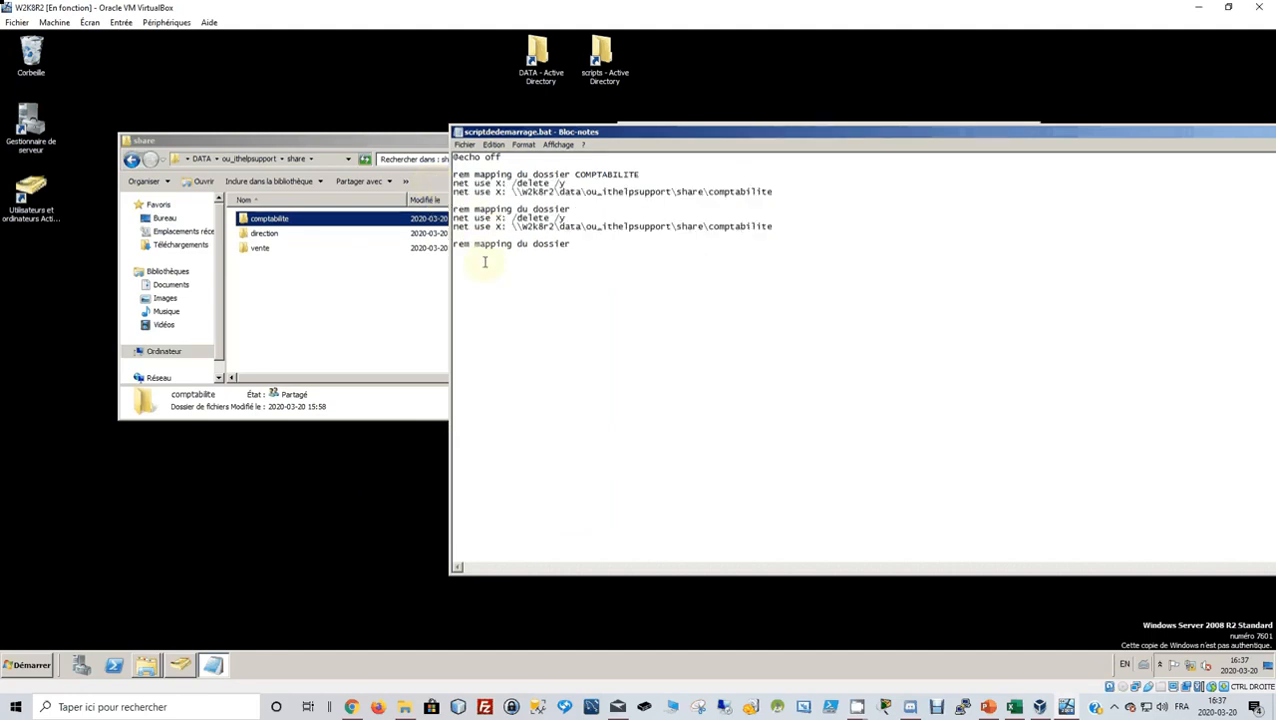
pyautogui.moveTo(569, 245); pyautogui.dragTo(758, 277)
pyautogui.hotkey('ctrl', 'v')
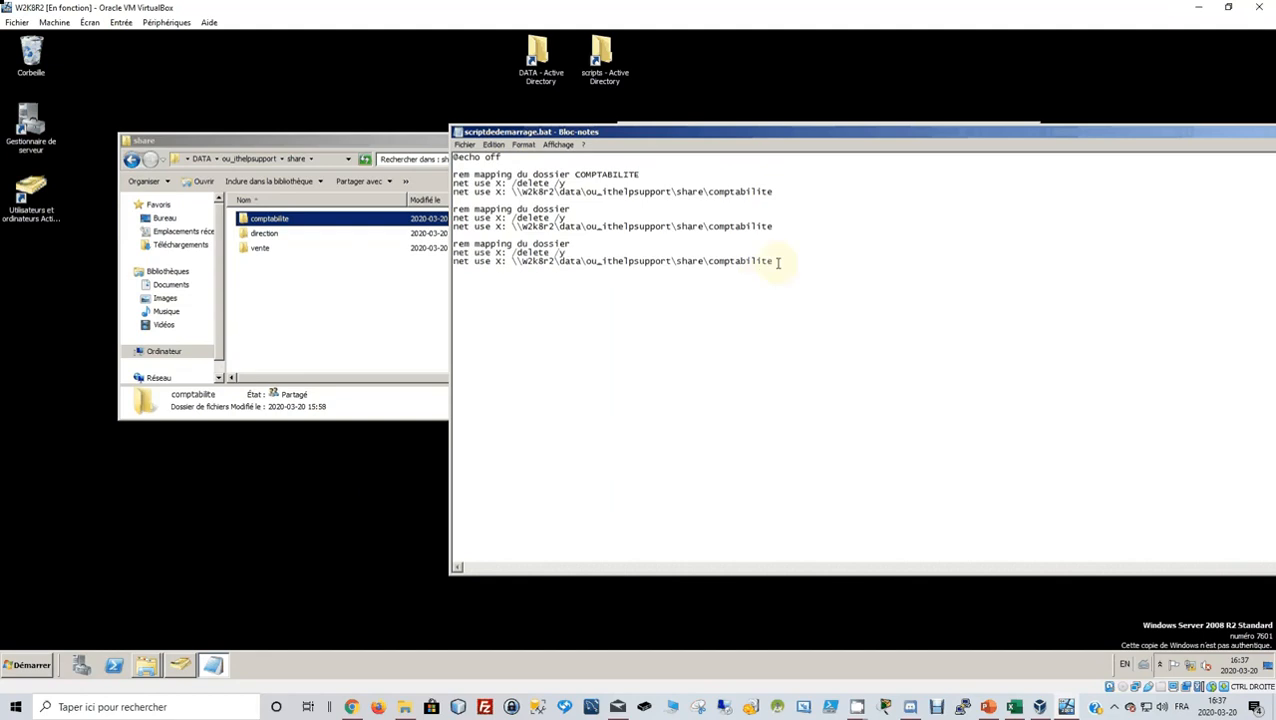
pyautogui.moveTo(786, 261); pyautogui.dragTo(507, 265)
pyautogui.press('Delete')
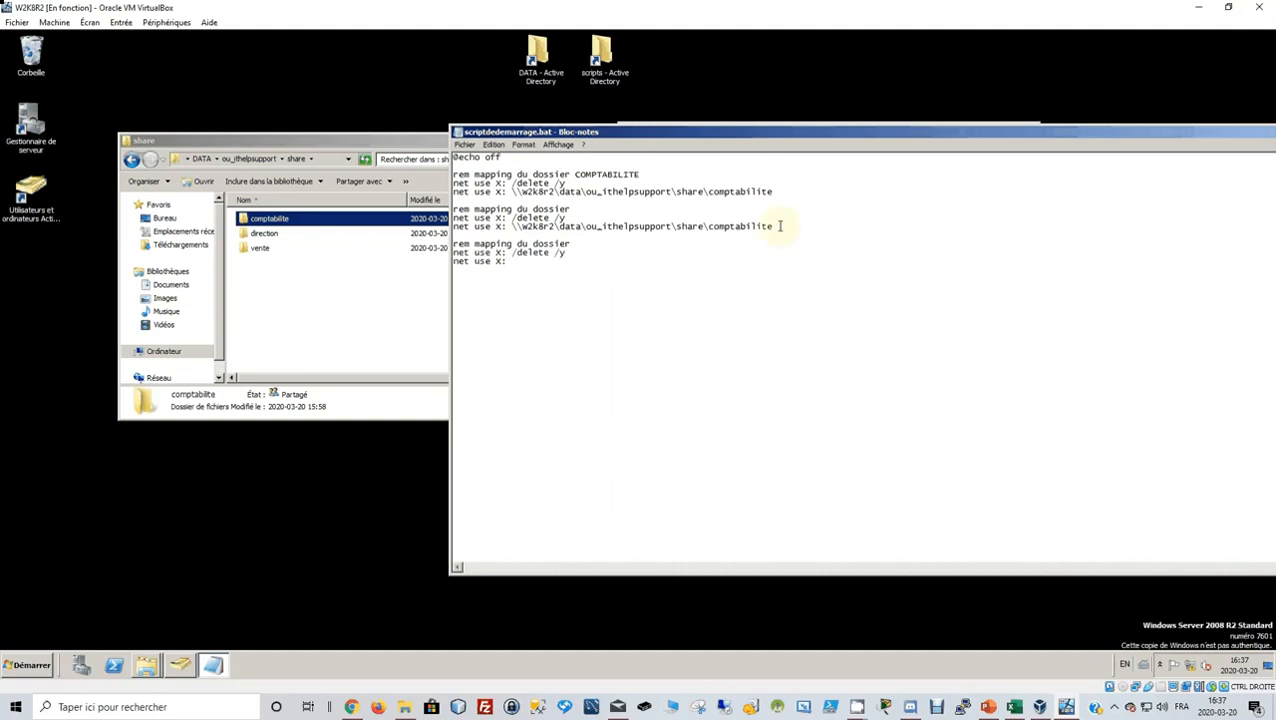
pyautogui.moveTo(780, 226); pyautogui.dragTo(510, 228)
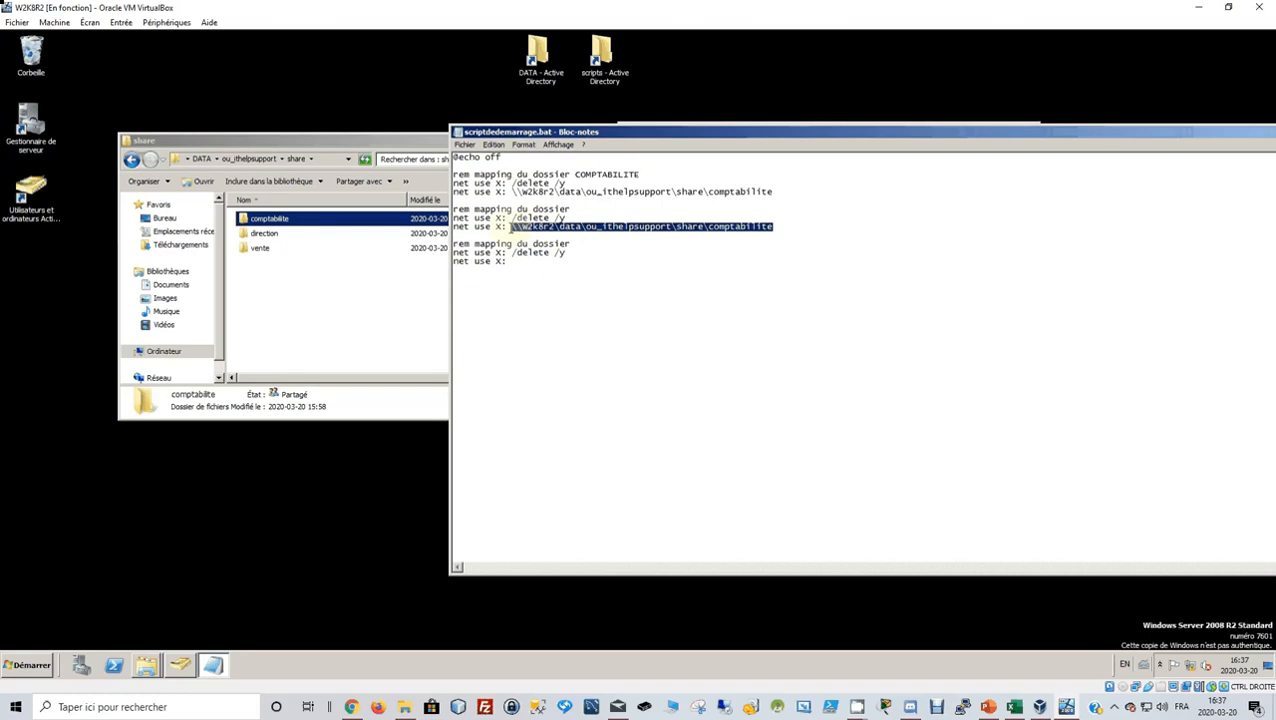
pyautogui.press('Delete')
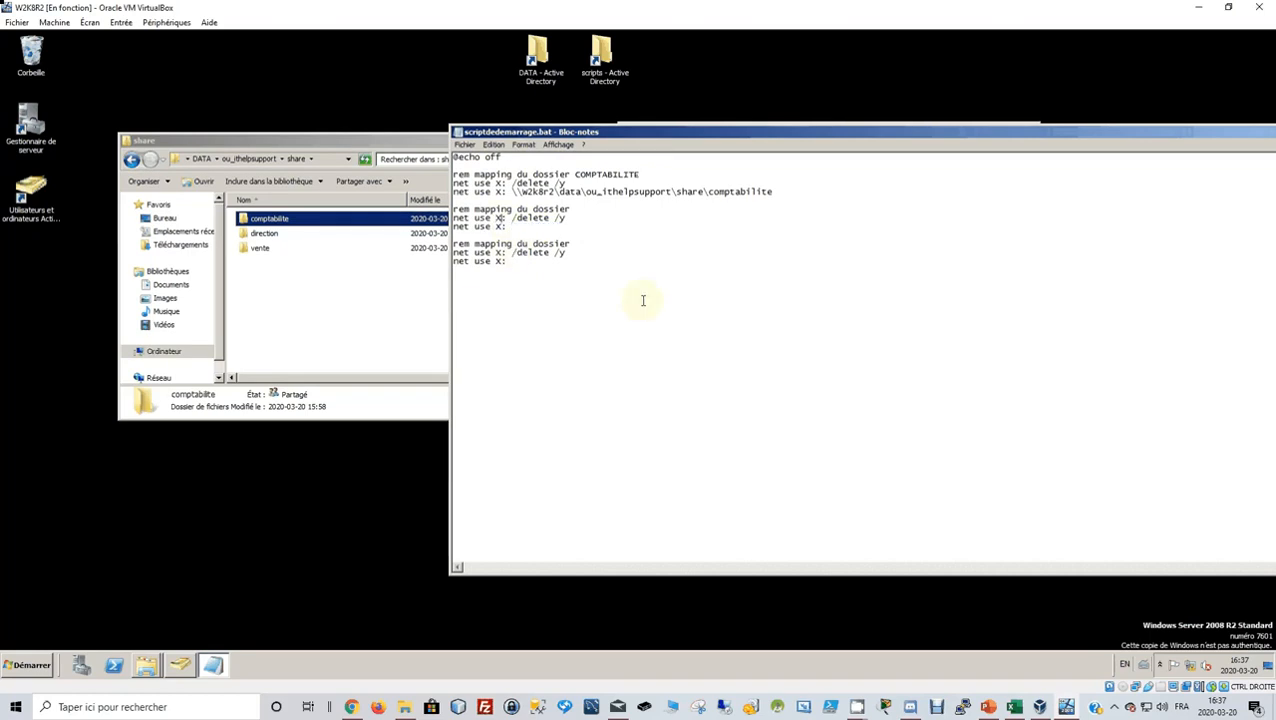
# Change the second block's drive letters to Y: and the third block's to Z:.
pyautogui.press('BackSpace')
pyautogui.write('Y')
pyautogui.press('Down')
pyautogui.press('BackSpace')
pyautogui.write('Y')
pyautogui.press('Down')
pyautogui.moveTo(501, 253); pyautogui.dragTo(507, 254)
pyautogui.press('Left')
pyautogui.press('BackSpace')
pyautogui.write('Z')
pyautogui.press('Down')
pyautogui.press('BackSpace')
pyautogui.write('Z')
# Label the second comment DIRECTION and the third comment VENTE.
pyautogui.click(586, 211)
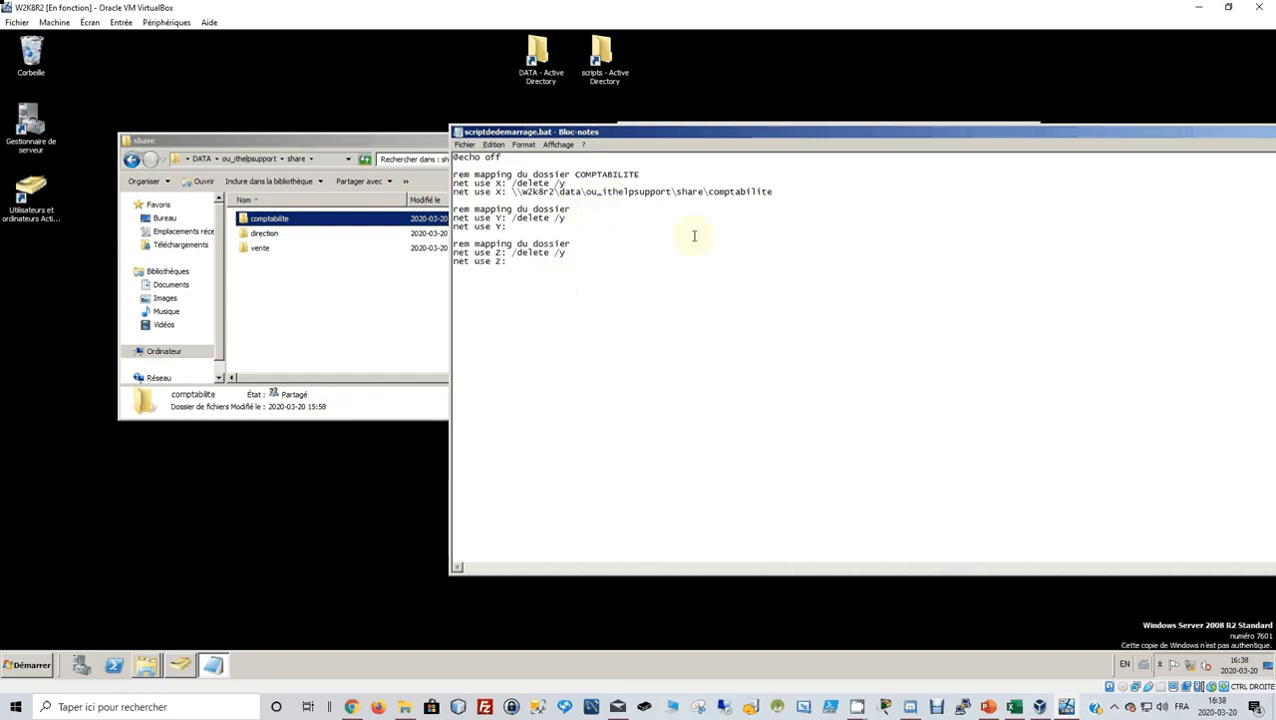
pyautogui.write('DIRECTION')
pyautogui.click(634, 241)
pyautogui.write('VENTE')
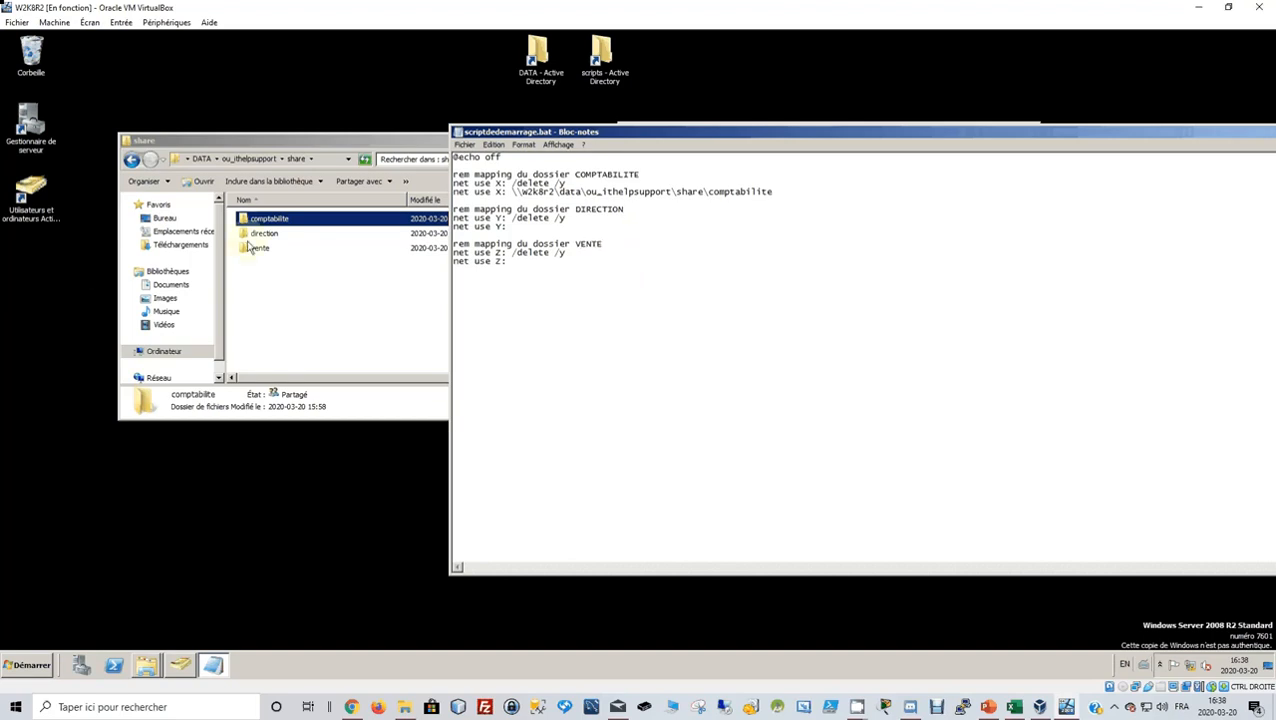
# Copy the direction share's network path and paste it after net use Y:.
pyautogui.click(262, 236)
pyautogui.rightClick(262, 236)
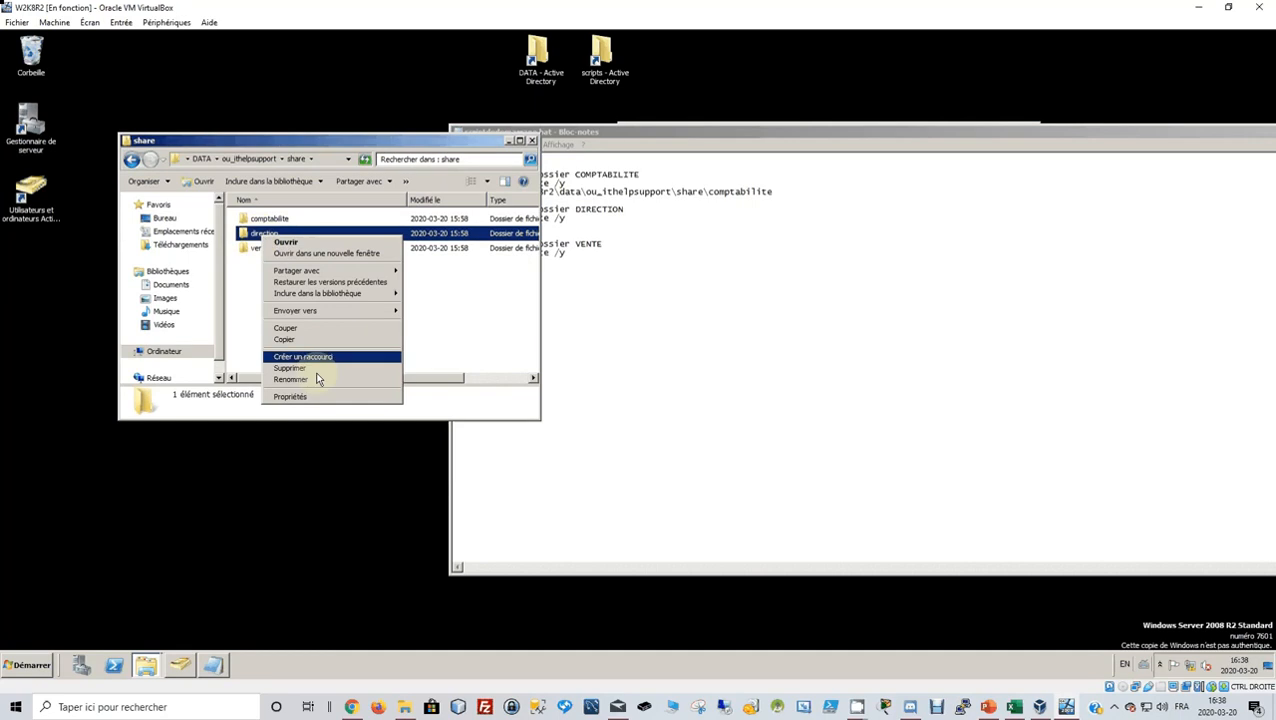
pyautogui.click(291, 396)
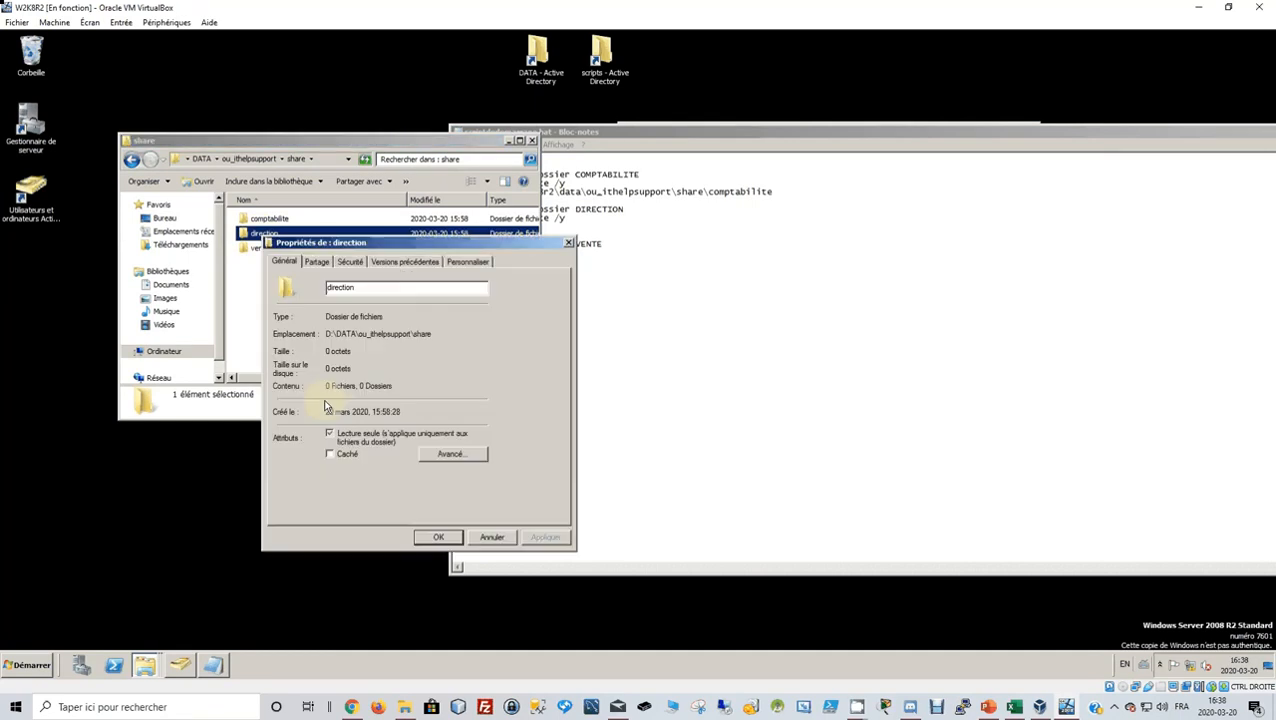
pyautogui.click(316, 261)
pyautogui.moveTo(438, 335); pyautogui.dragTo(278, 338)
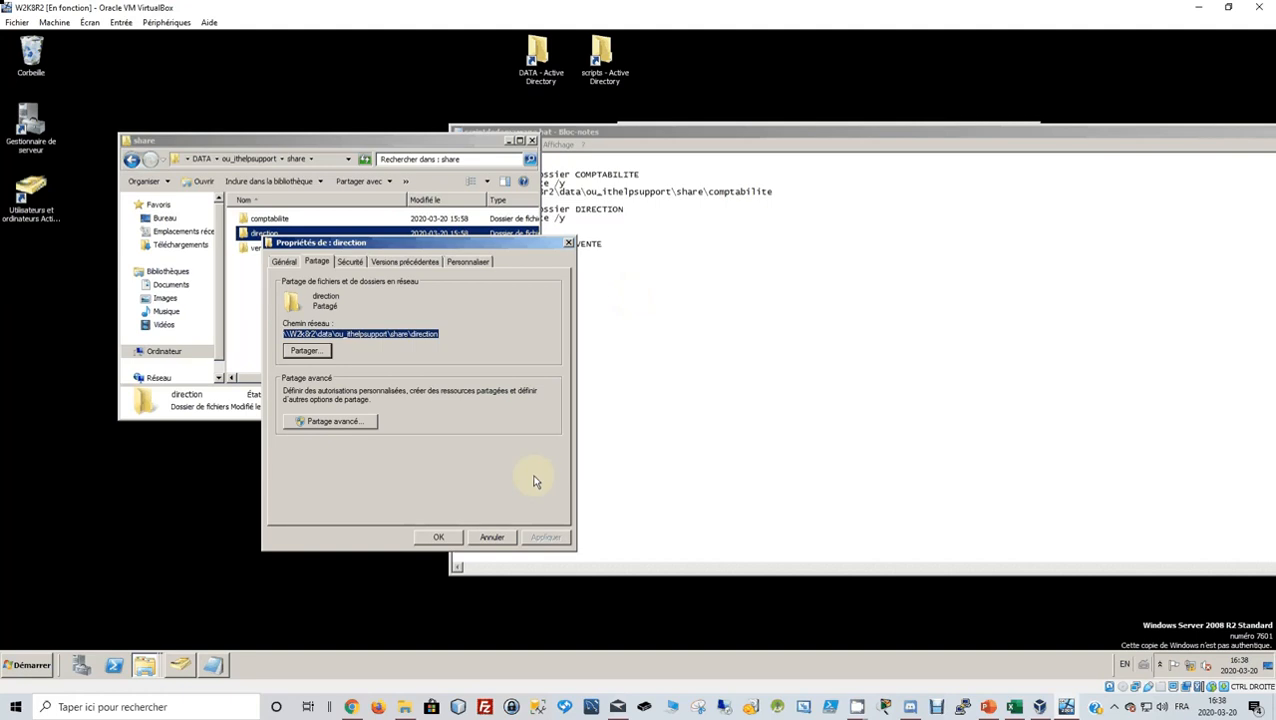
pyautogui.click(491, 537)
pyautogui.click(608, 226)
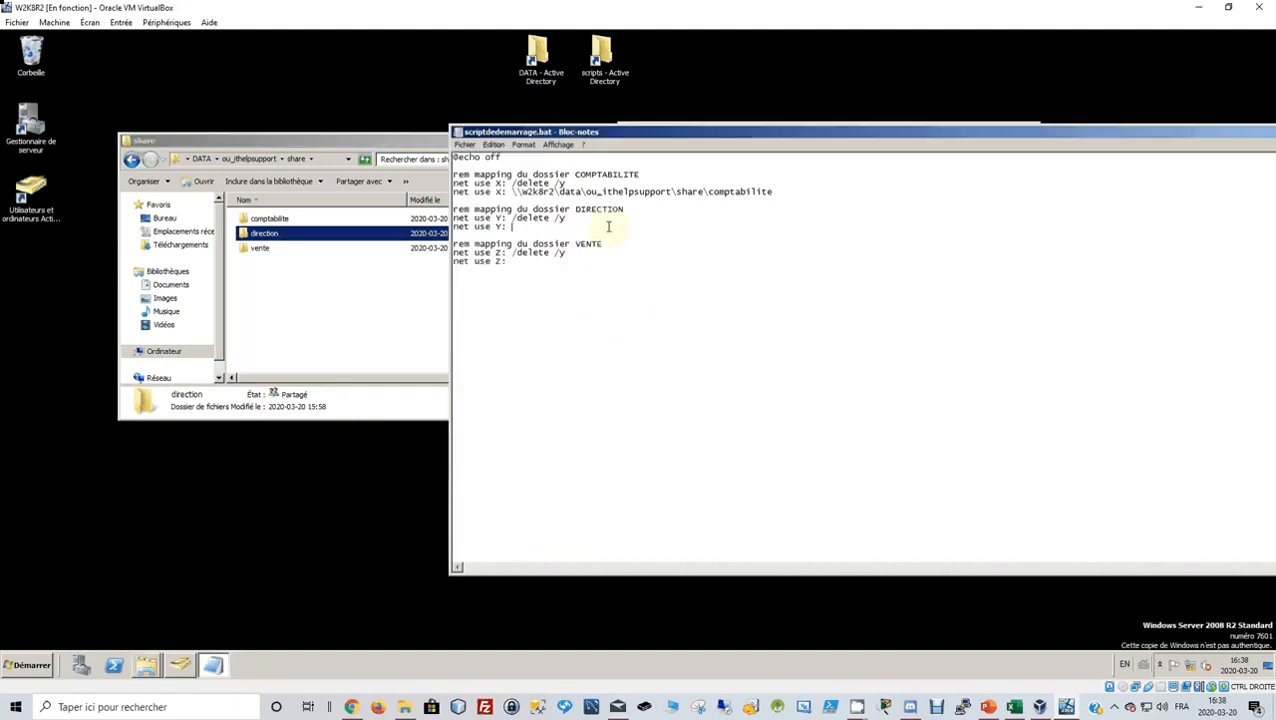
pyautogui.write('\\\\w2k8r2\\data\\ou_ithelpsupport\\share\\direction')
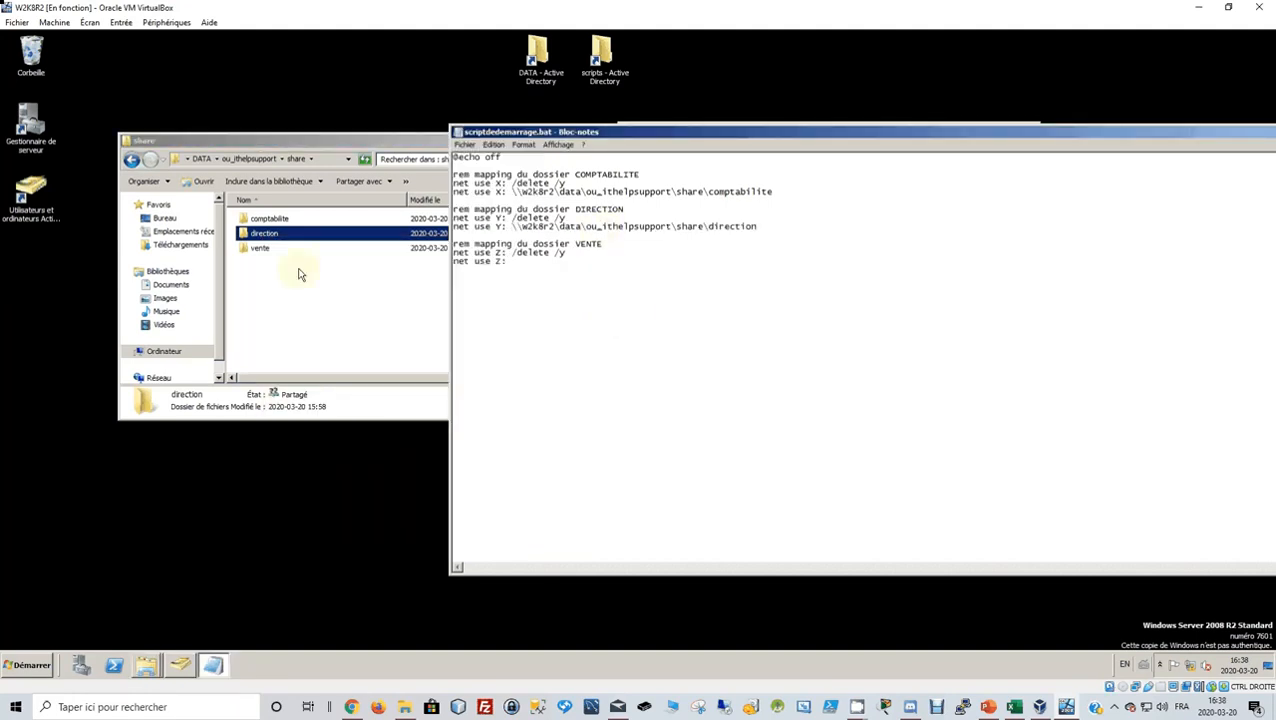
# Copy the vente share's network path and paste it after net use Z:.
pyautogui.click(263, 249)
pyautogui.rightClick(265, 252)
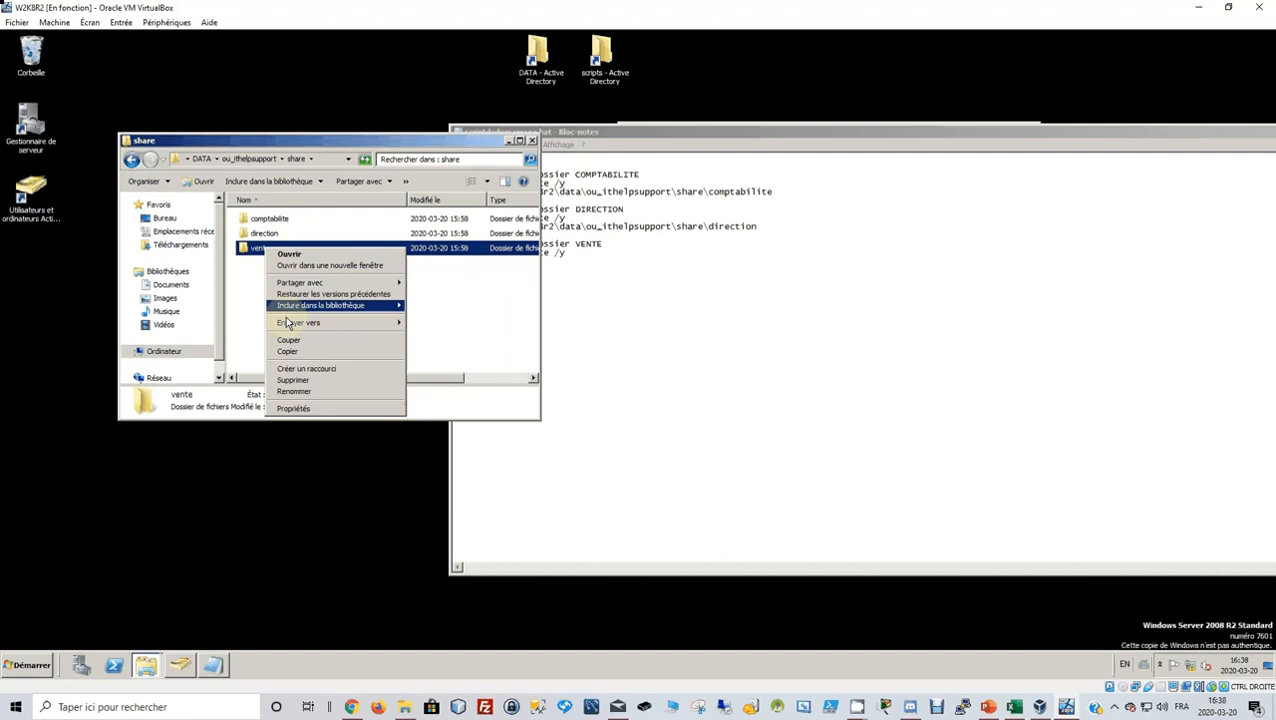
pyautogui.click(313, 410)
pyautogui.click(320, 273)
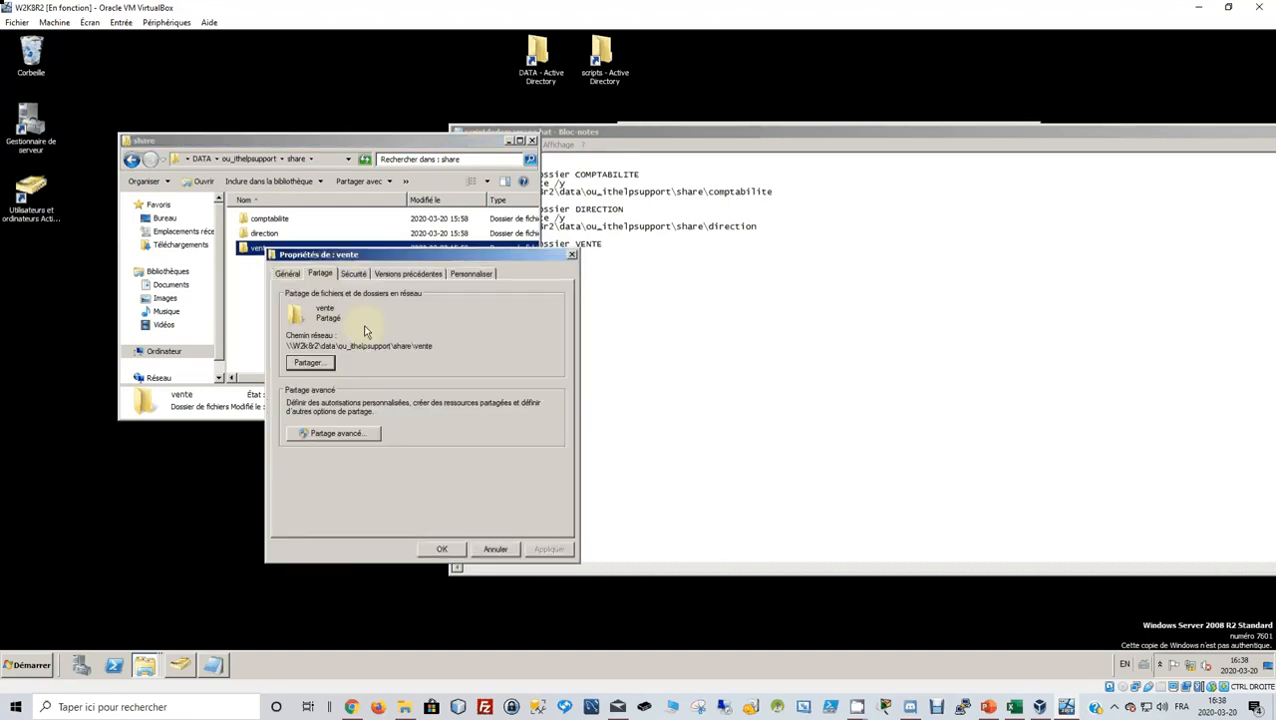
pyautogui.moveTo(433, 346); pyautogui.dragTo(273, 350)
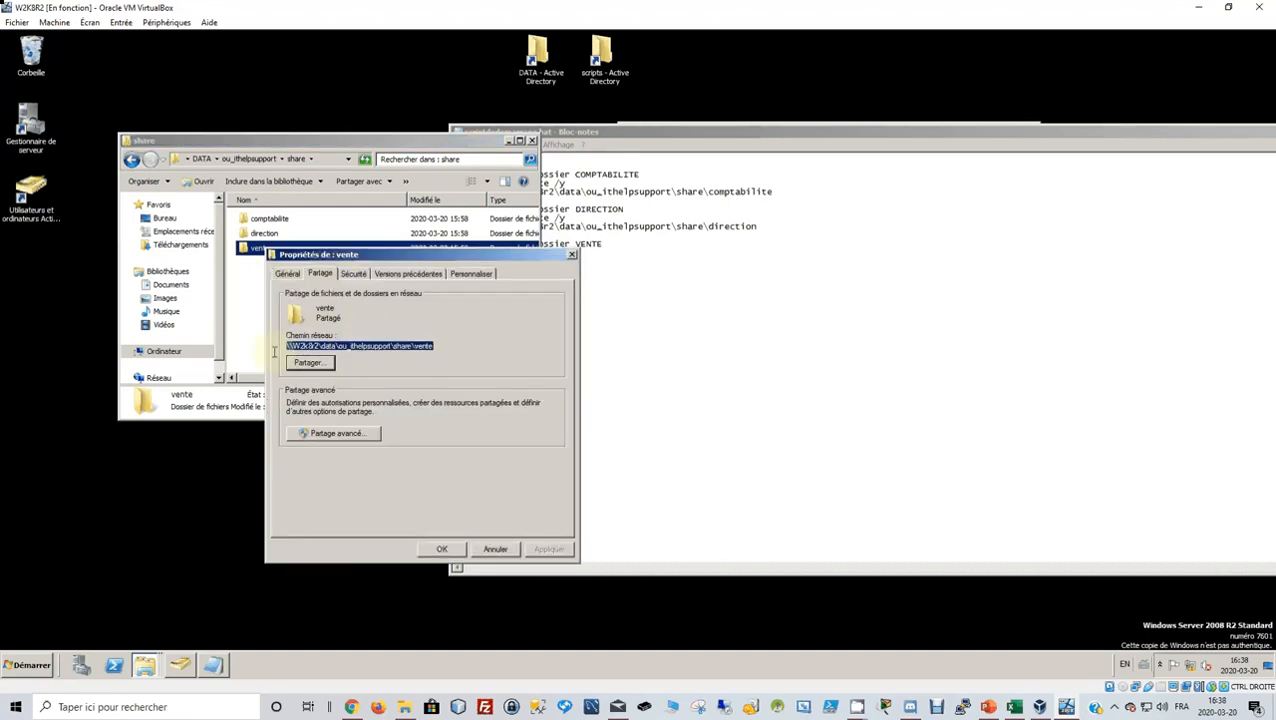
pyautogui.click(443, 550)
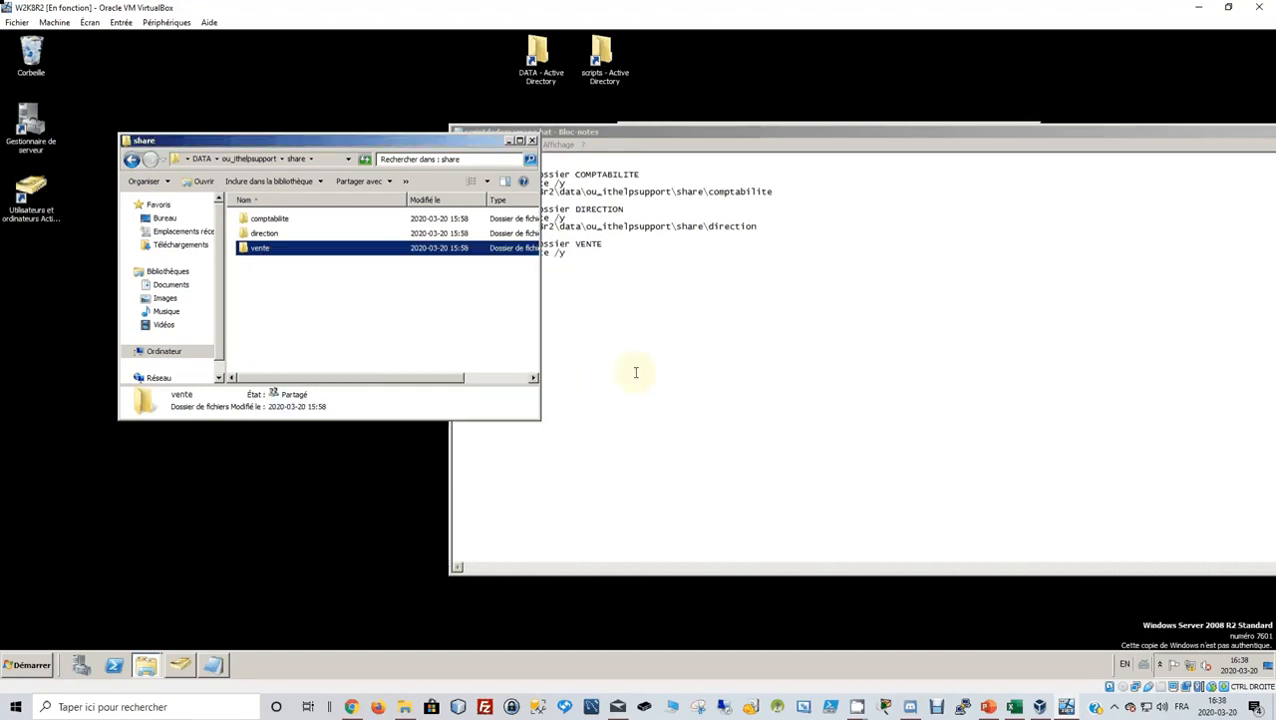
pyautogui.click(622, 262)
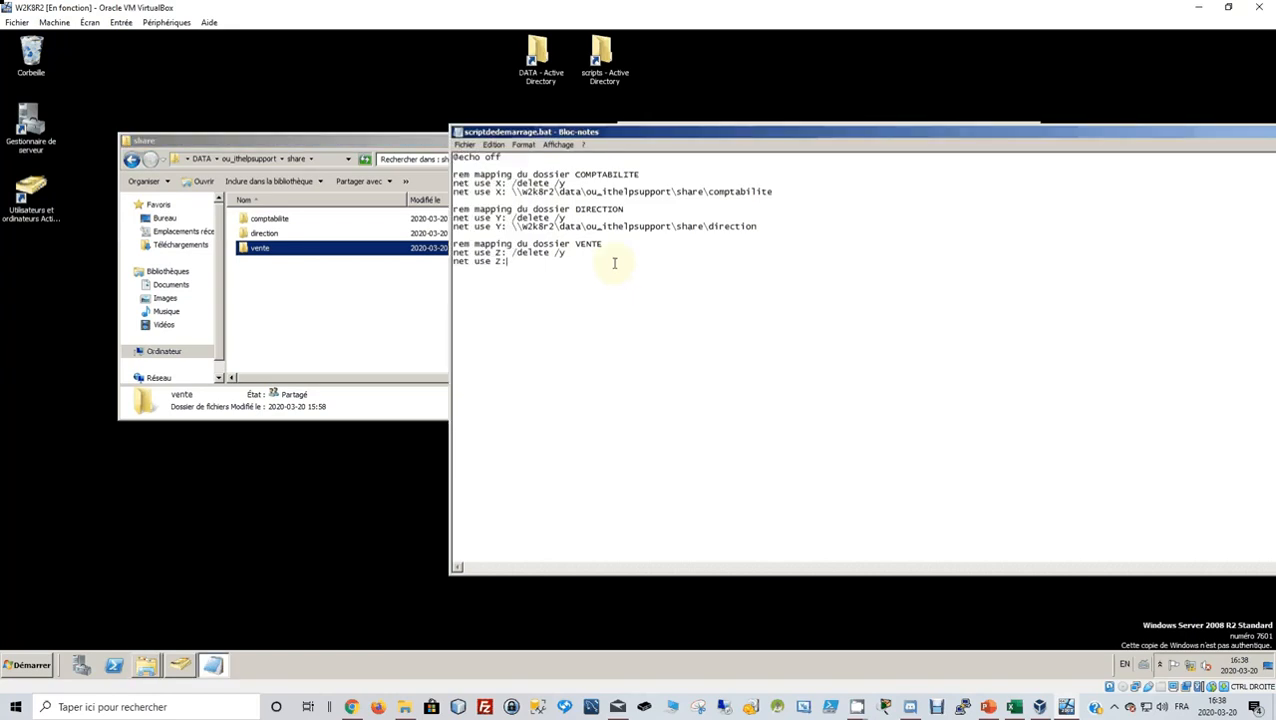
pyautogui.write('\\\\w2k8r2\\data\\ou_ithelpsupport\\share\\vente')
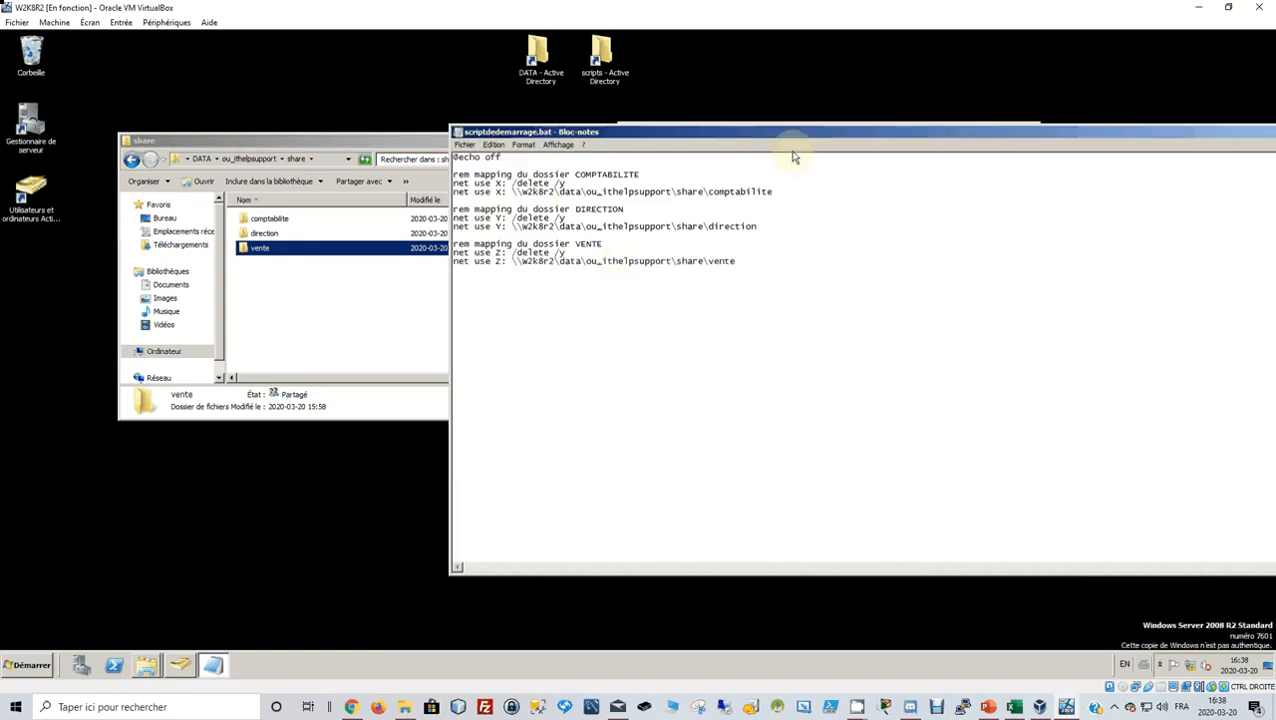
# Move Notepad aside to review the finished script, then close it.
pyautogui.moveTo(788, 133); pyautogui.dragTo(520, 112)
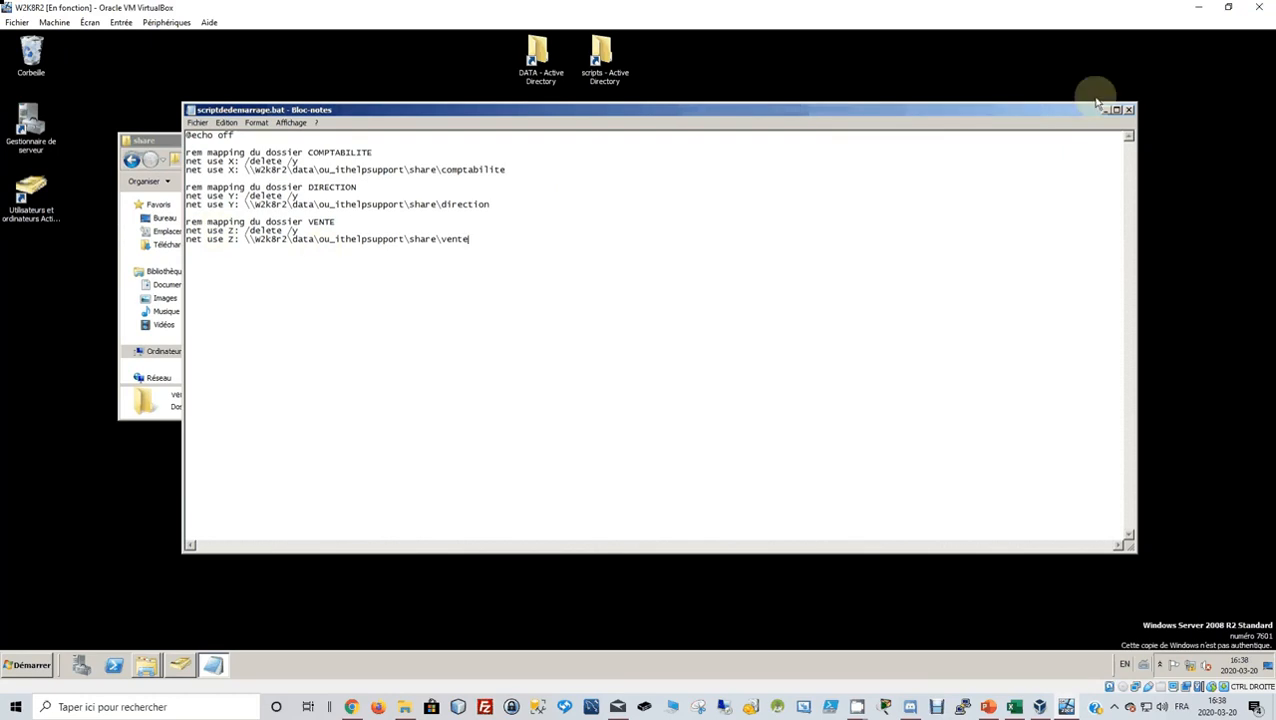
pyautogui.click(1128, 111)
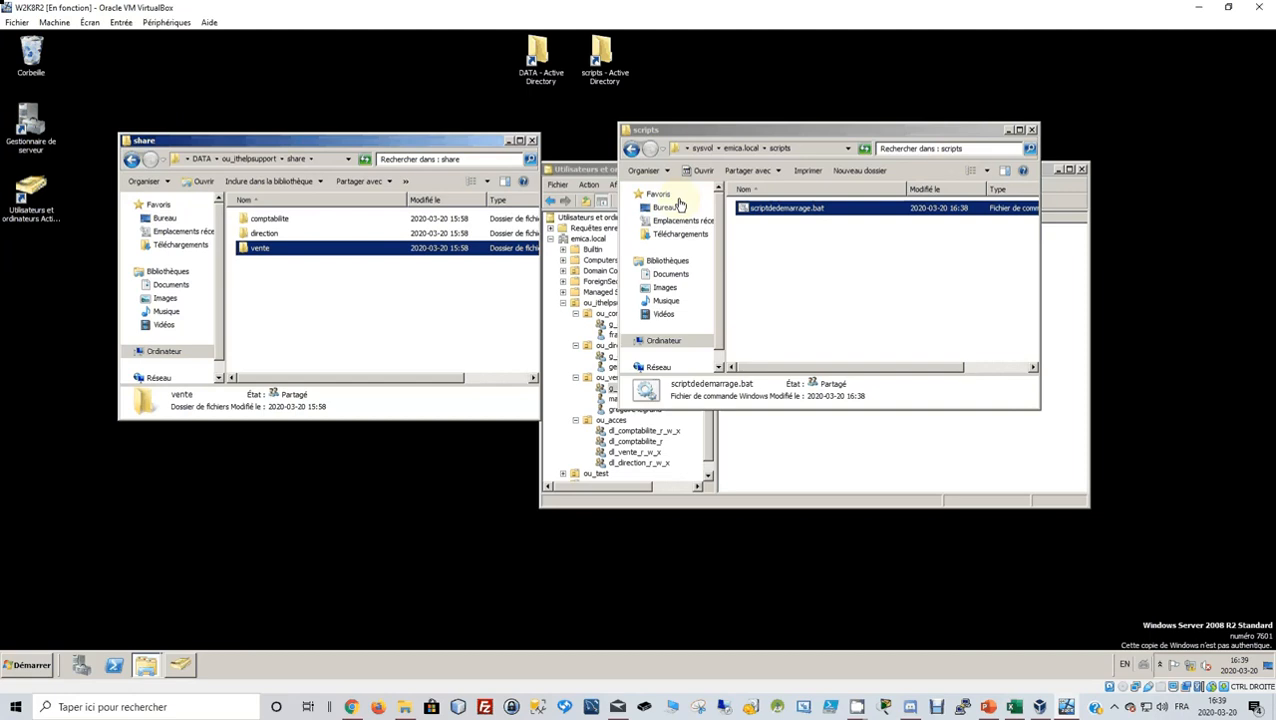
# Restore down the W2K8R2 window and start the W7 machine from VirtualBox Manager.
pyautogui.click(1229, 9)
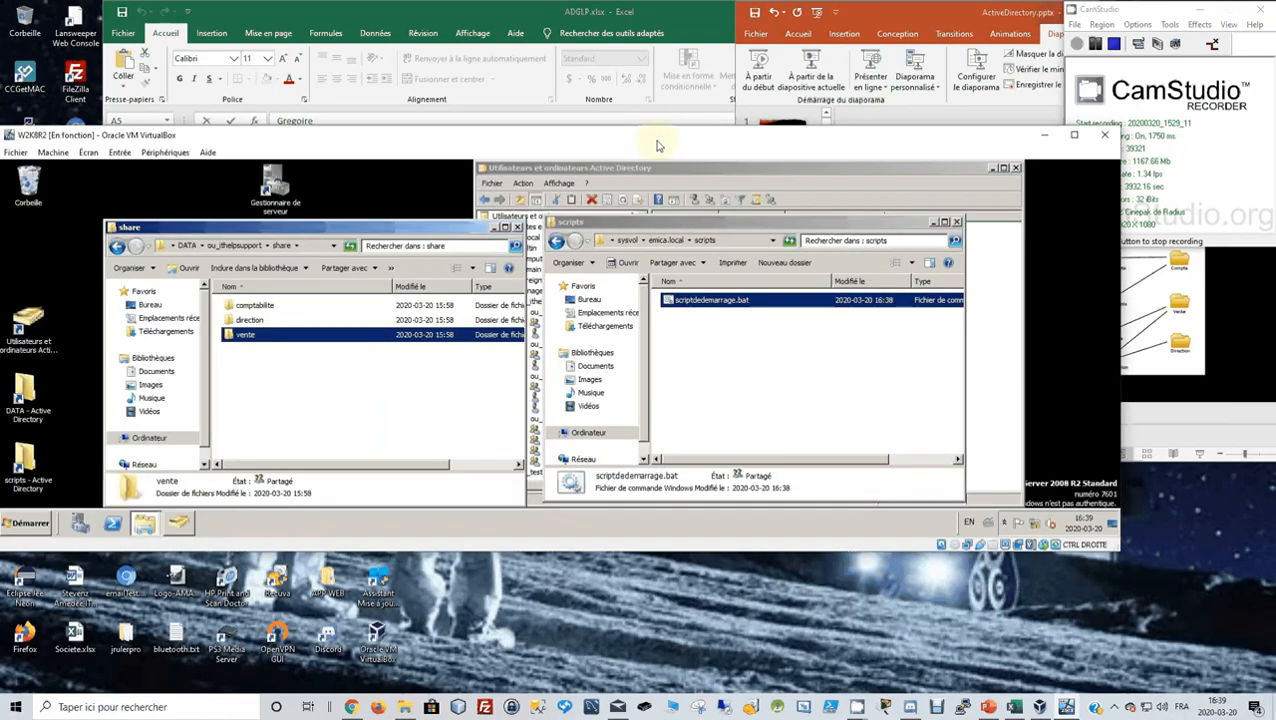
pyautogui.moveTo(655, 142); pyautogui.dragTo(698, 337)
pyautogui.click(648, 306)
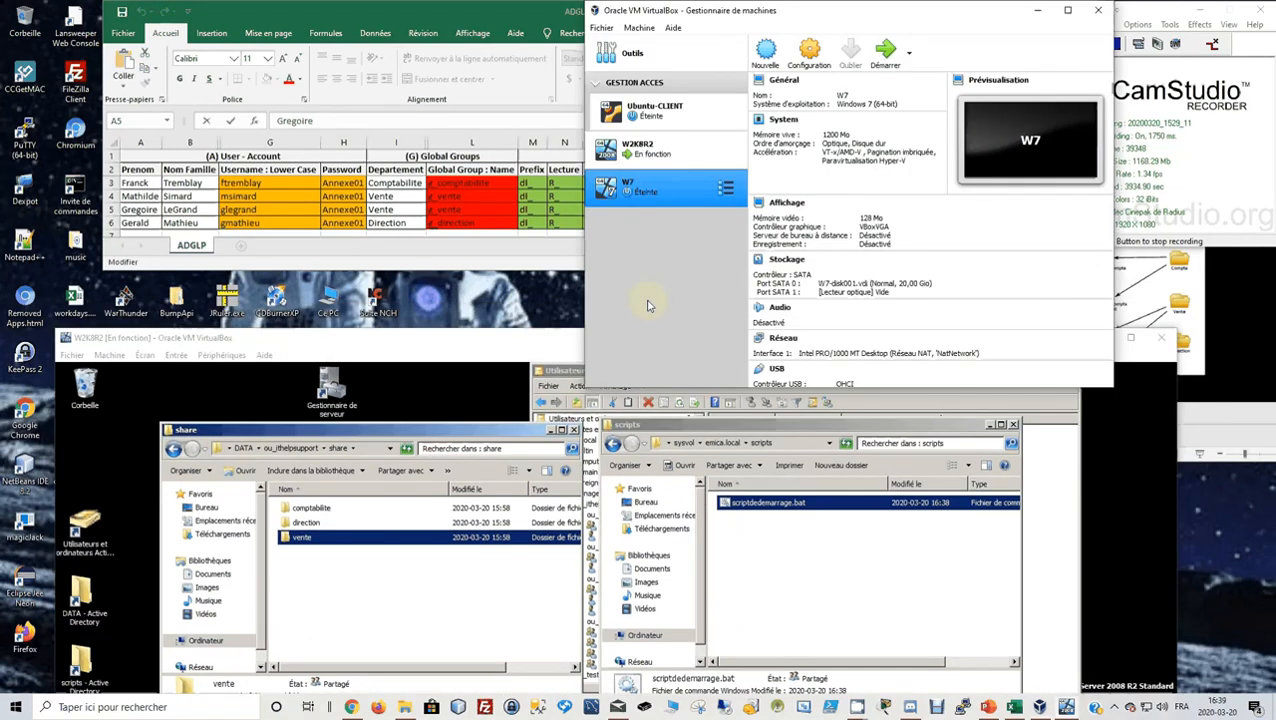
pyautogui.doubleClick(654, 197)
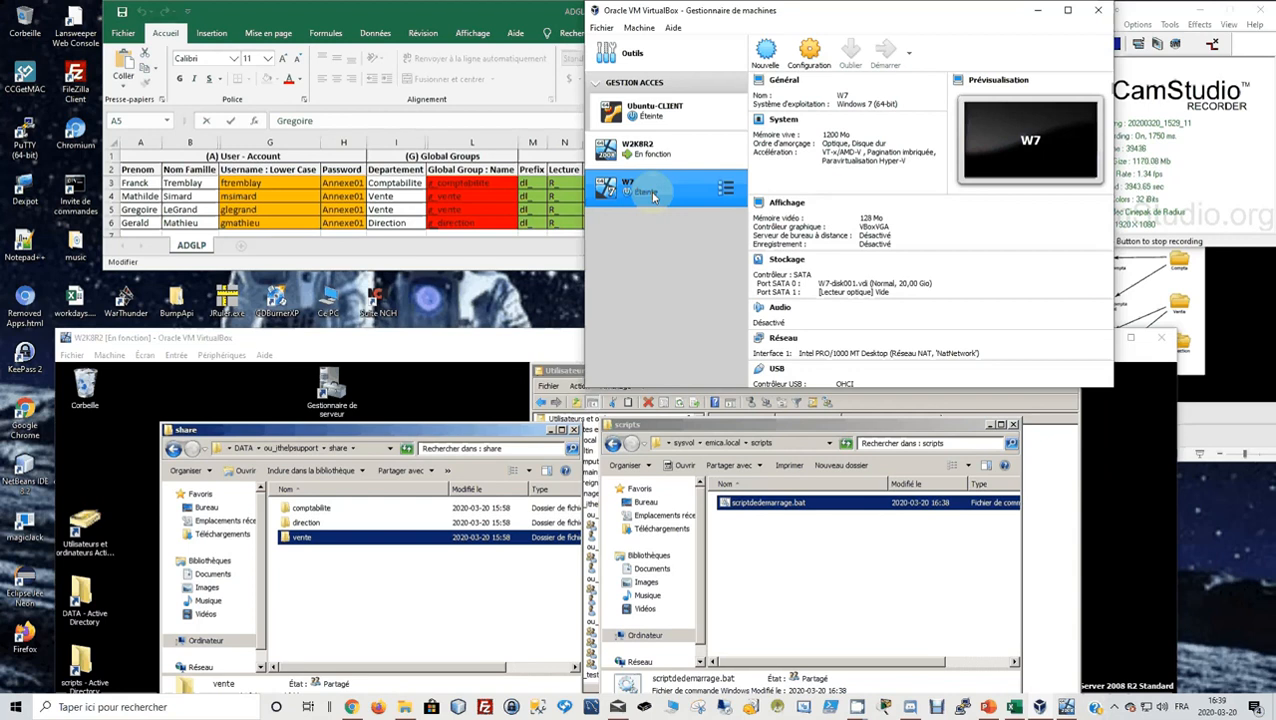
pyautogui.click(990, 707)
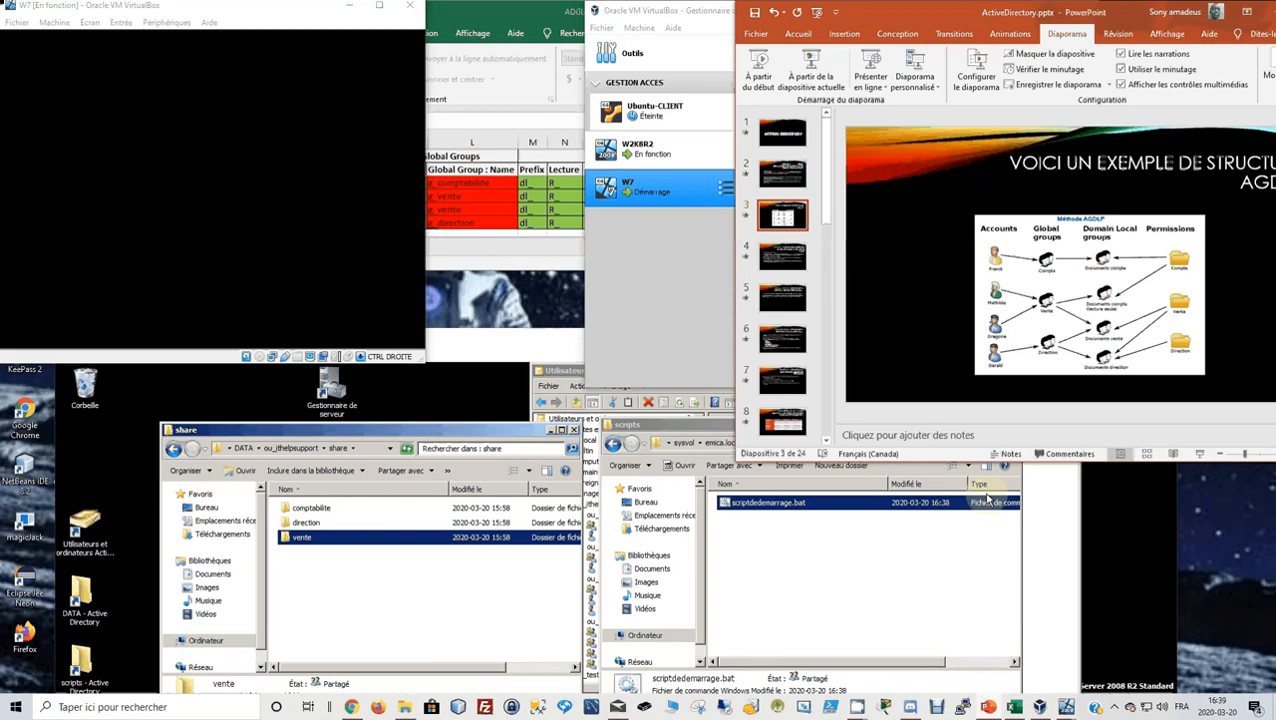
# Snap PowerPoint right beside the W7 VM and go back to the AGDLP slide.
pyautogui.moveTo(945, 12); pyautogui.dragTo(1275, 170)
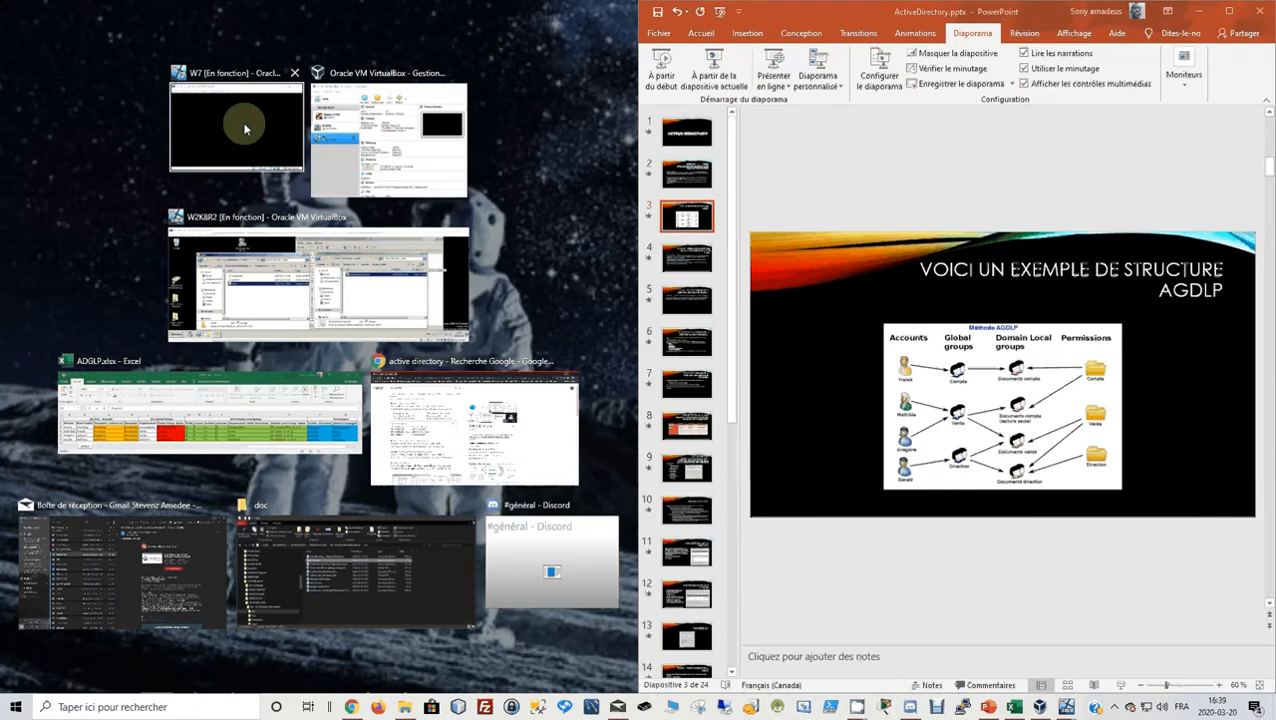
pyautogui.click(244, 128)
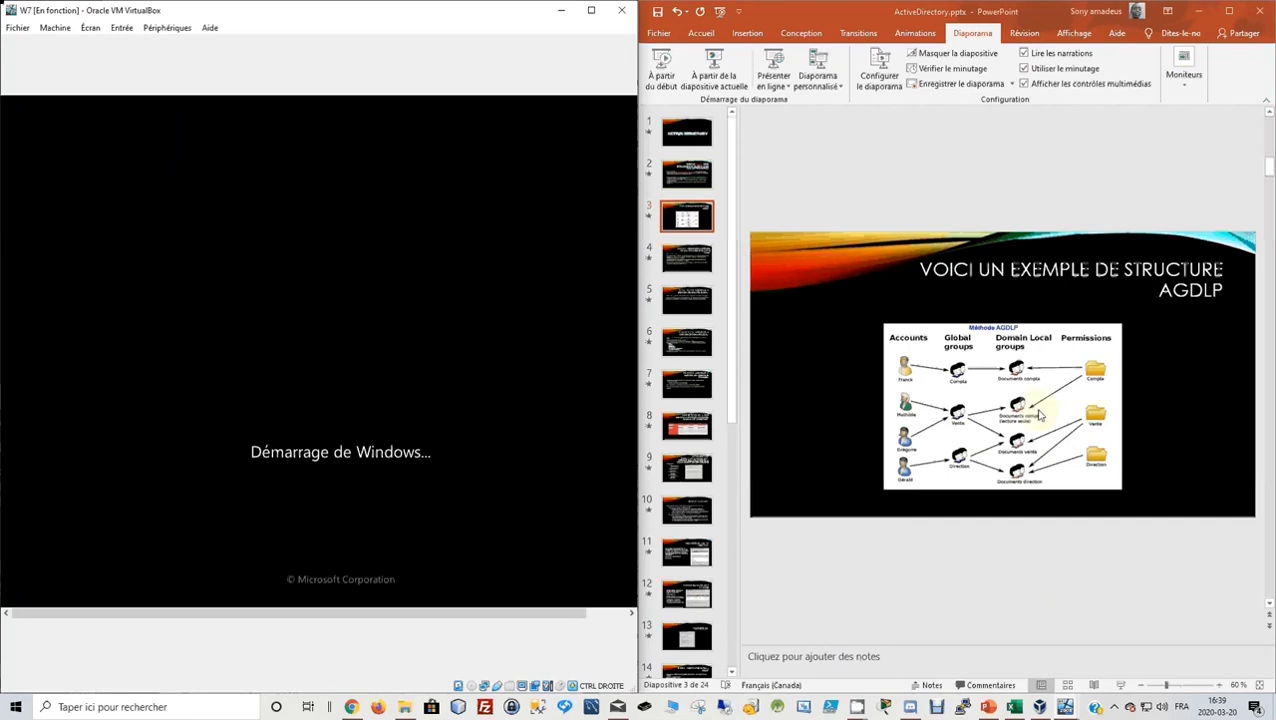
pyautogui.press('Home')
pyautogui.scroll(-3, 1040, 415)
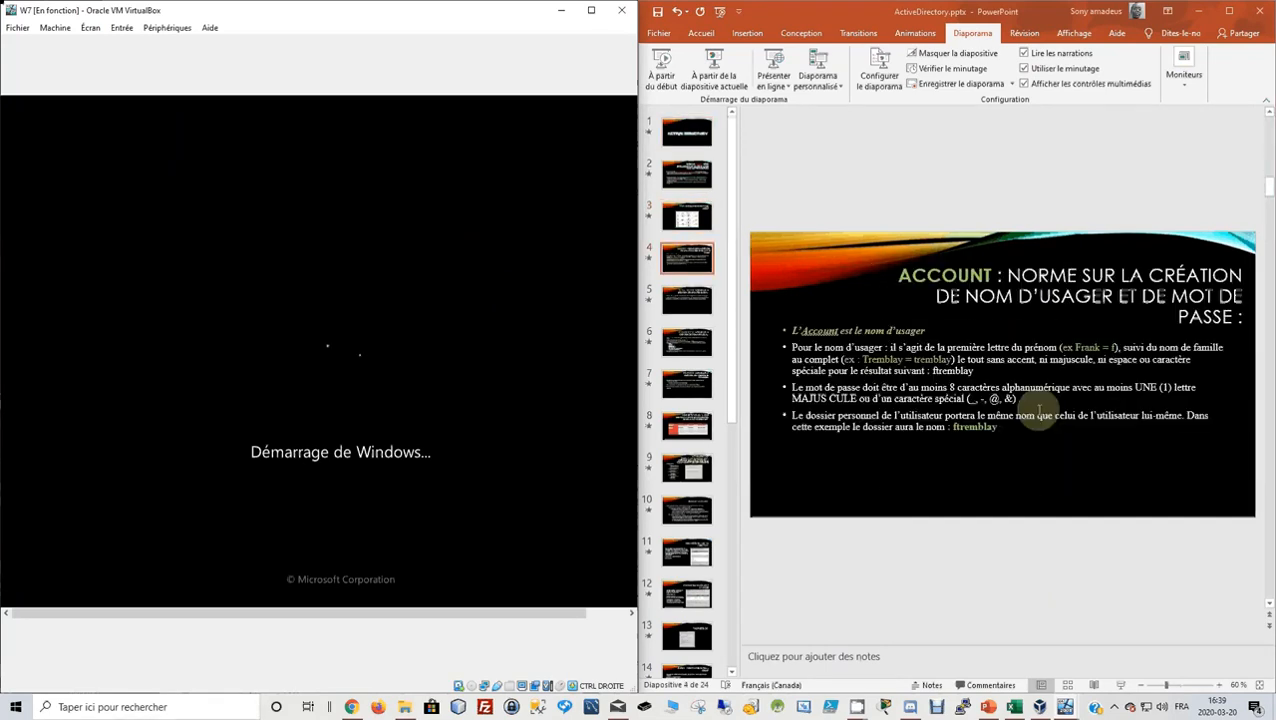
pyautogui.scroll(-2, 1040, 412)
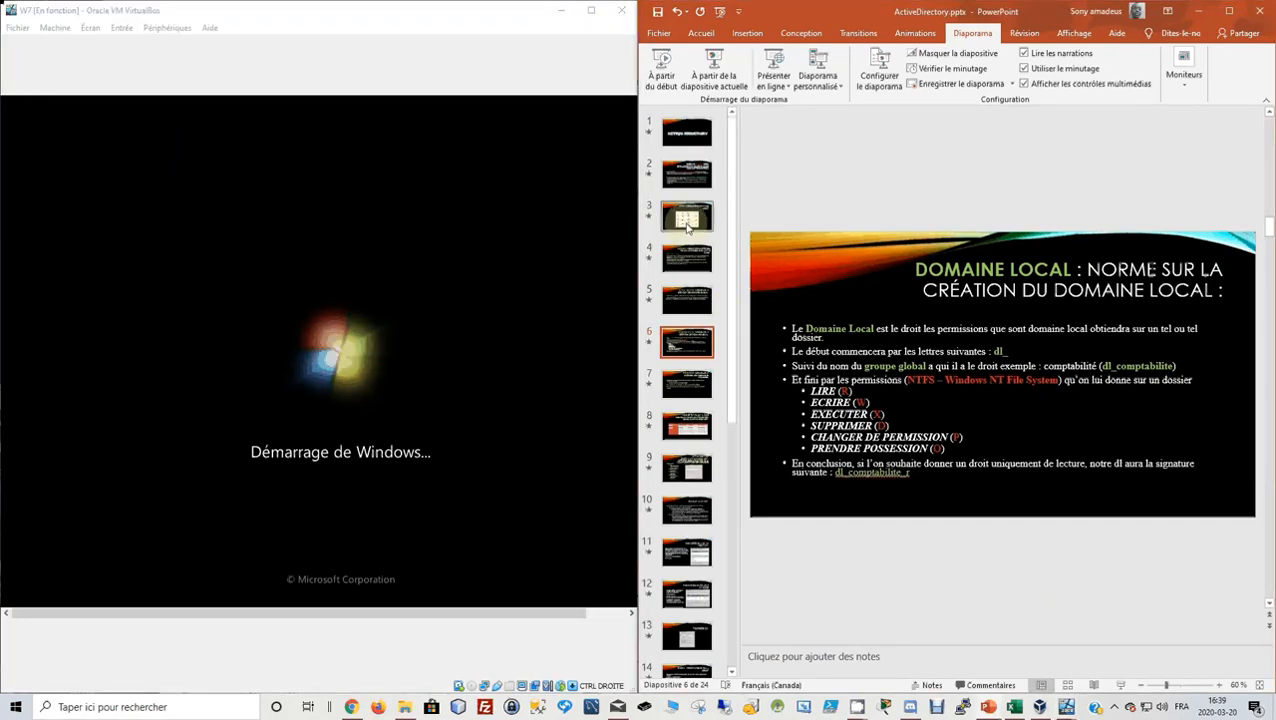
pyautogui.click(689, 260)
pyautogui.click(689, 220)
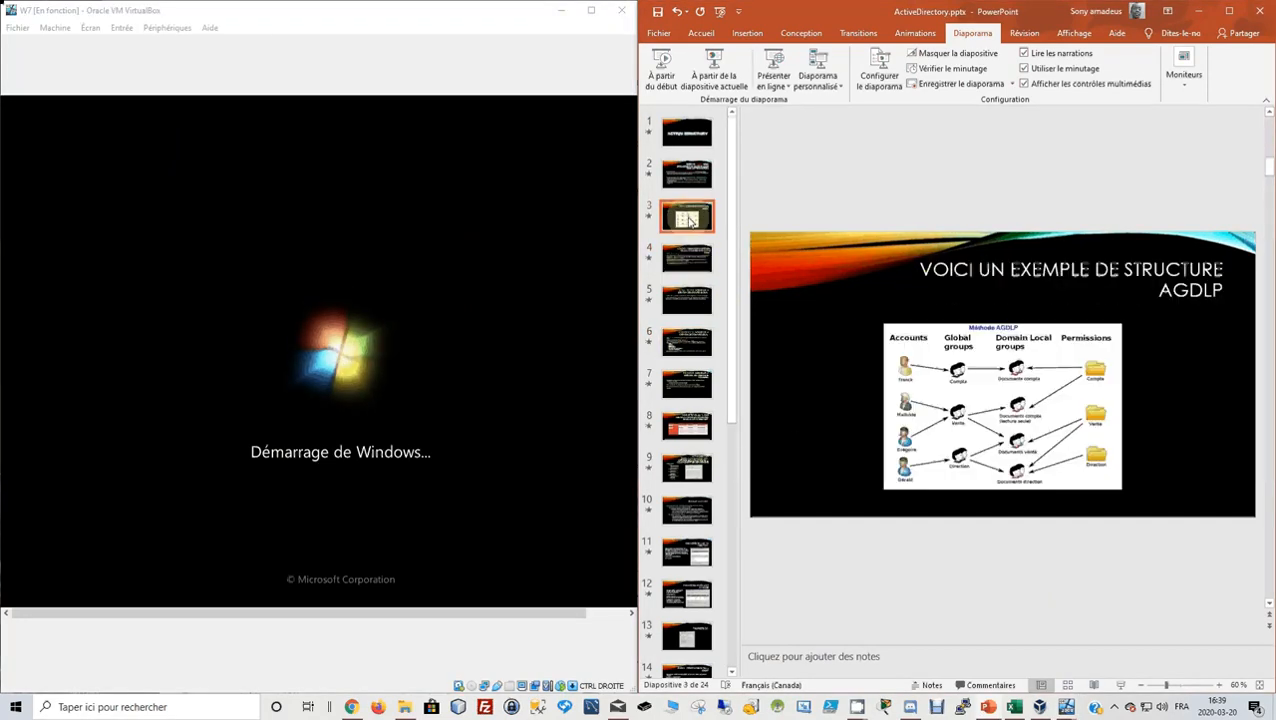
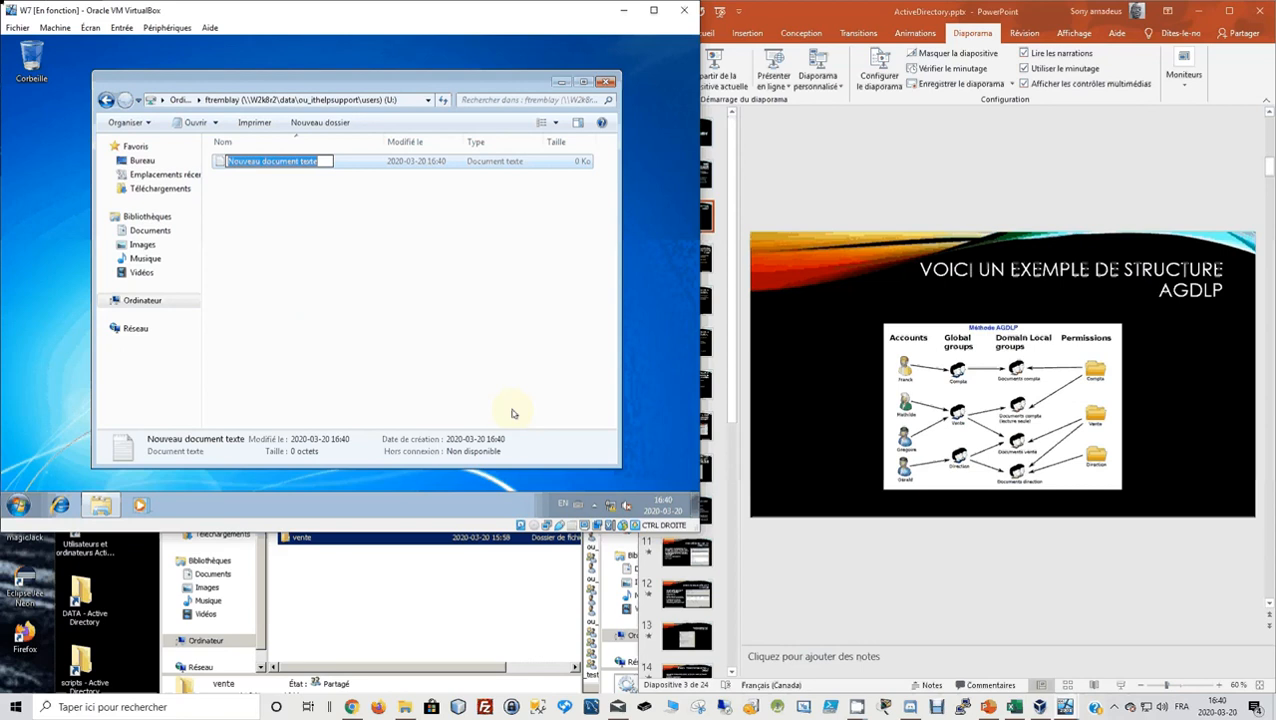
# Name the new text file 'document perso' and close the home folder window.
pyautogui.write('docu')
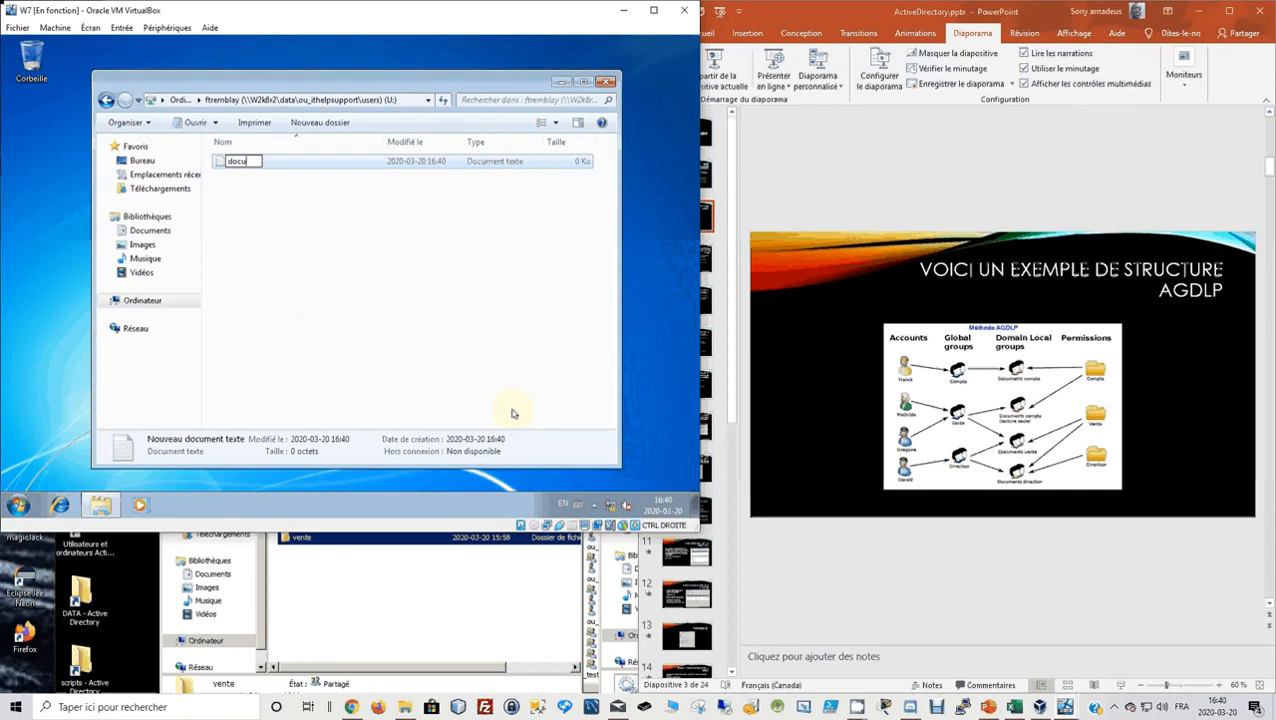
pyautogui.write('ment perso')
pyautogui.press('Return')
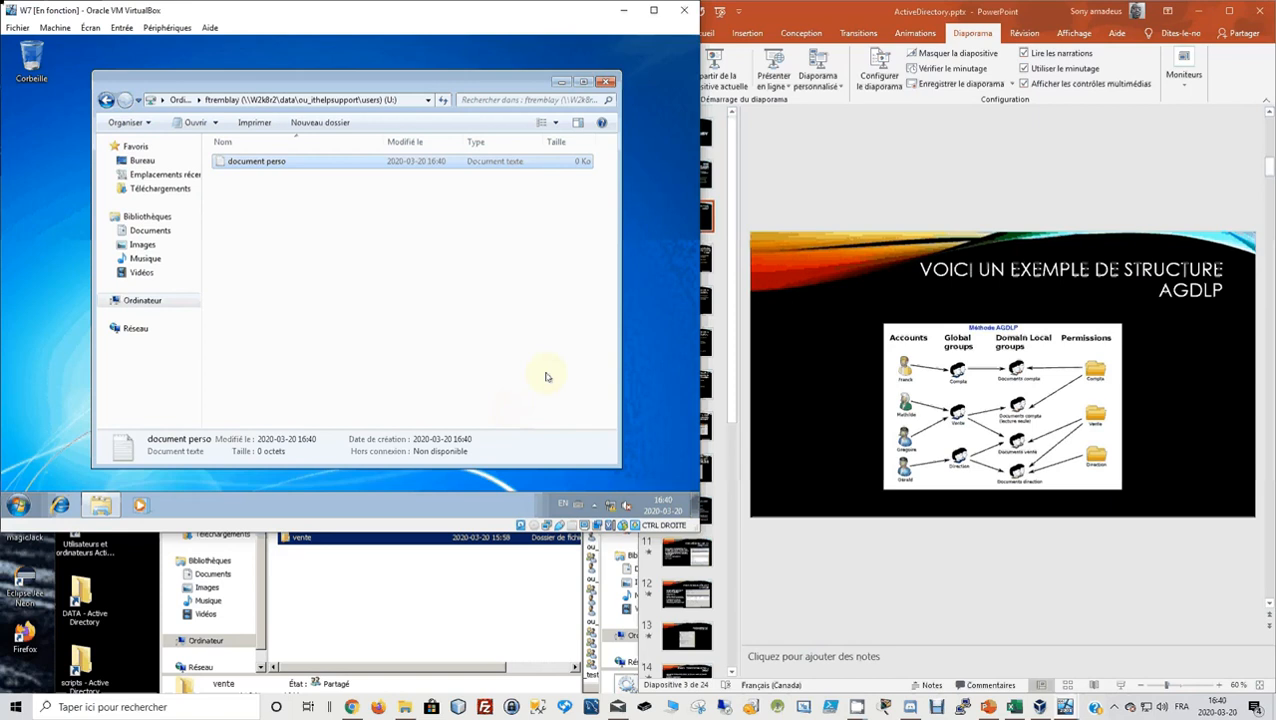
pyautogui.click(606, 81)
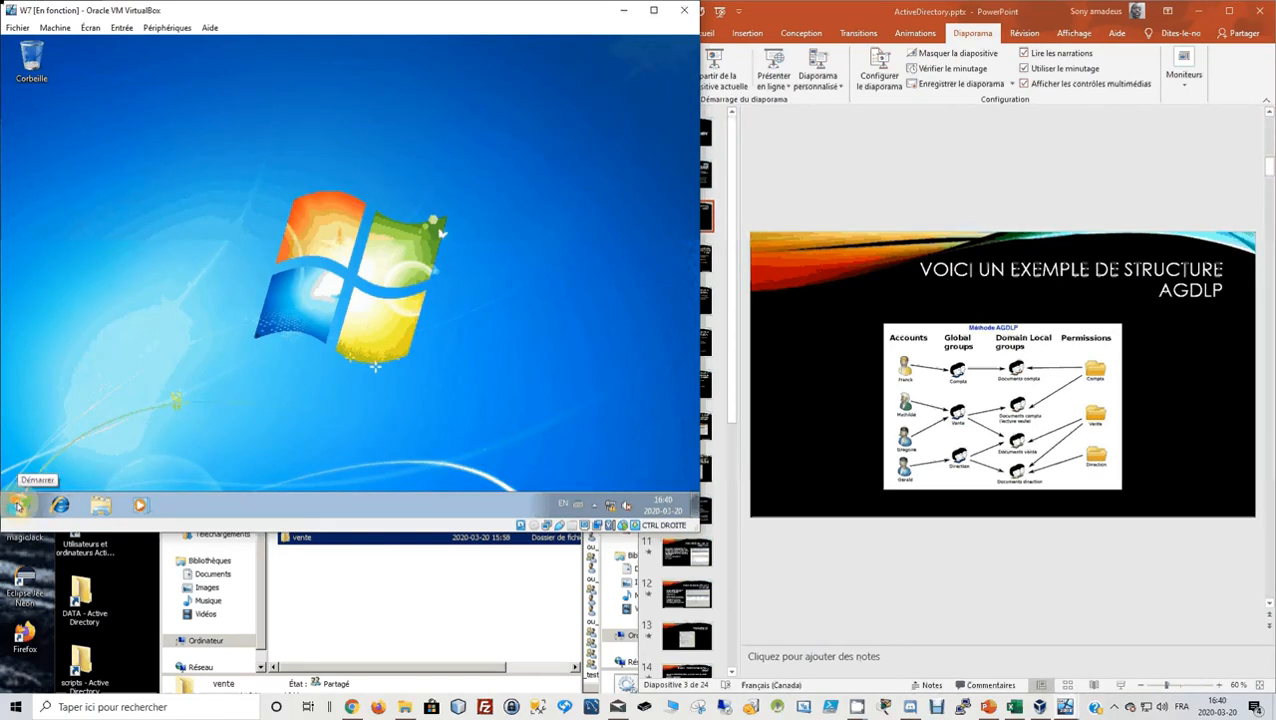
# Log off the Windows 7 user session from the Start menu.
pyautogui.click(18, 506)
pyautogui.click(255, 472)
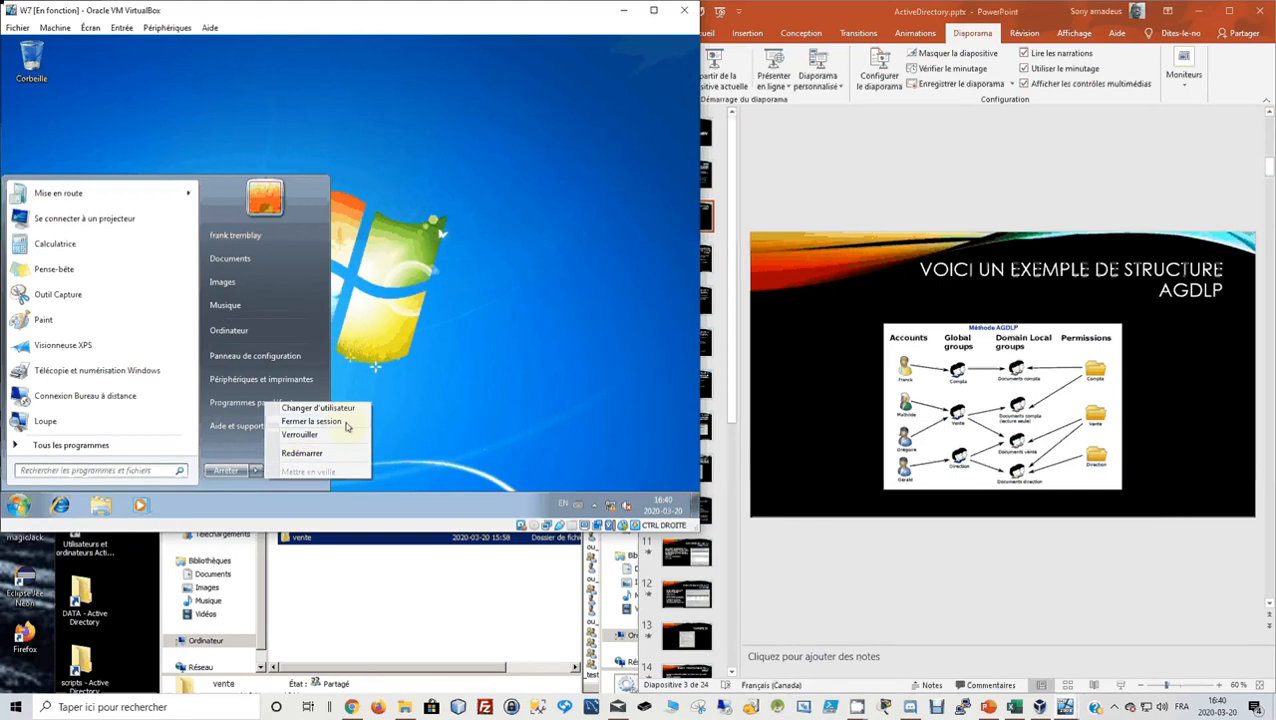
pyautogui.click(346, 426)
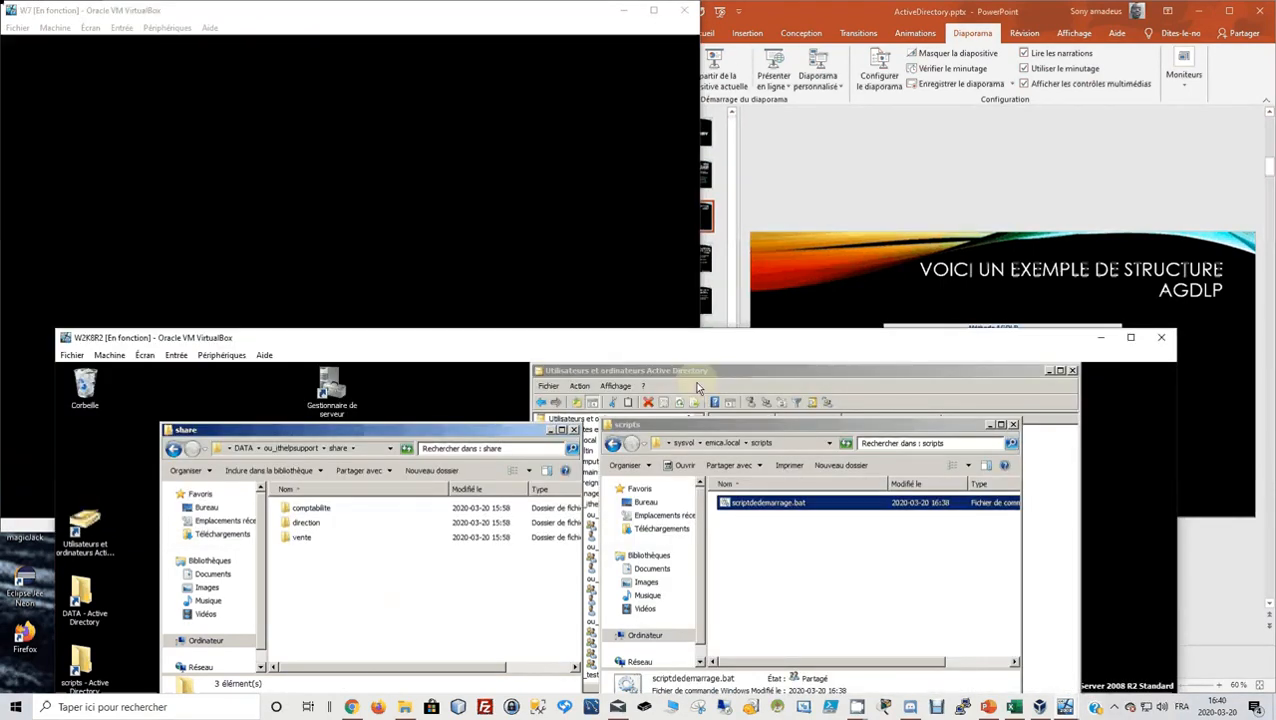
# Open the scripts shared folder and select the base name of scriptdedemarrage.bat for copying.
pyautogui.click(720, 372)
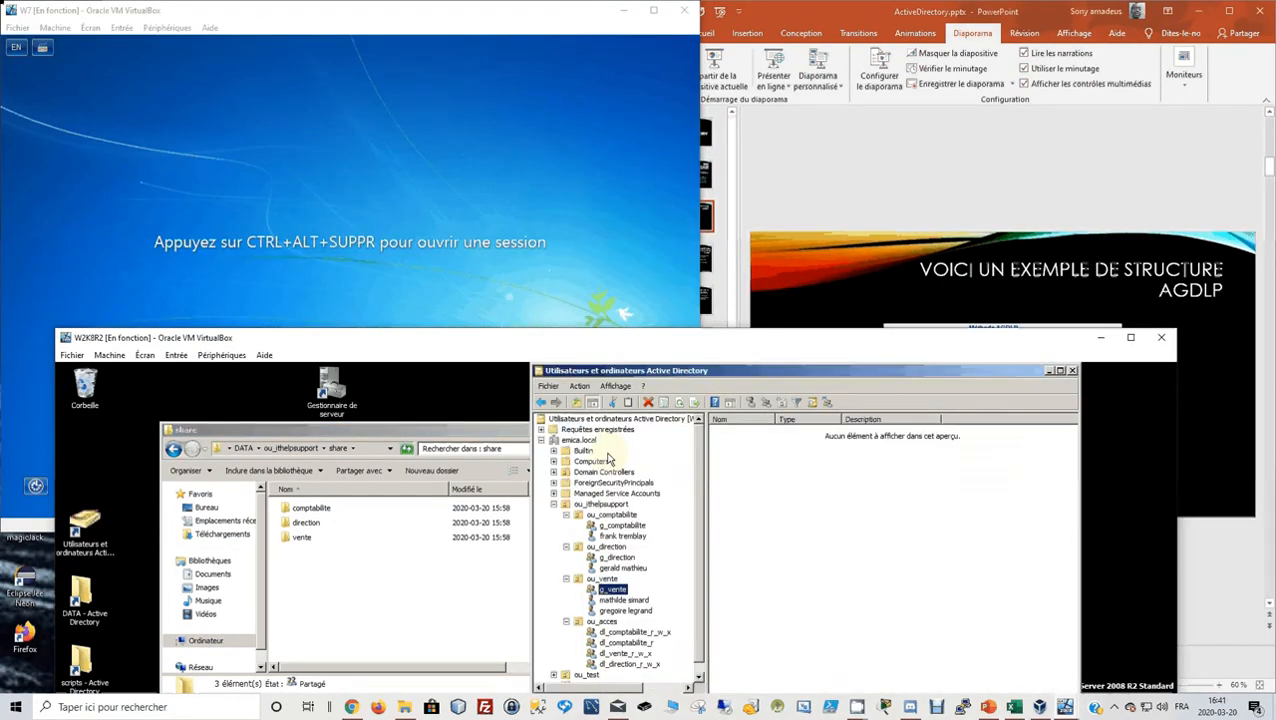
pyautogui.click(535, 450)
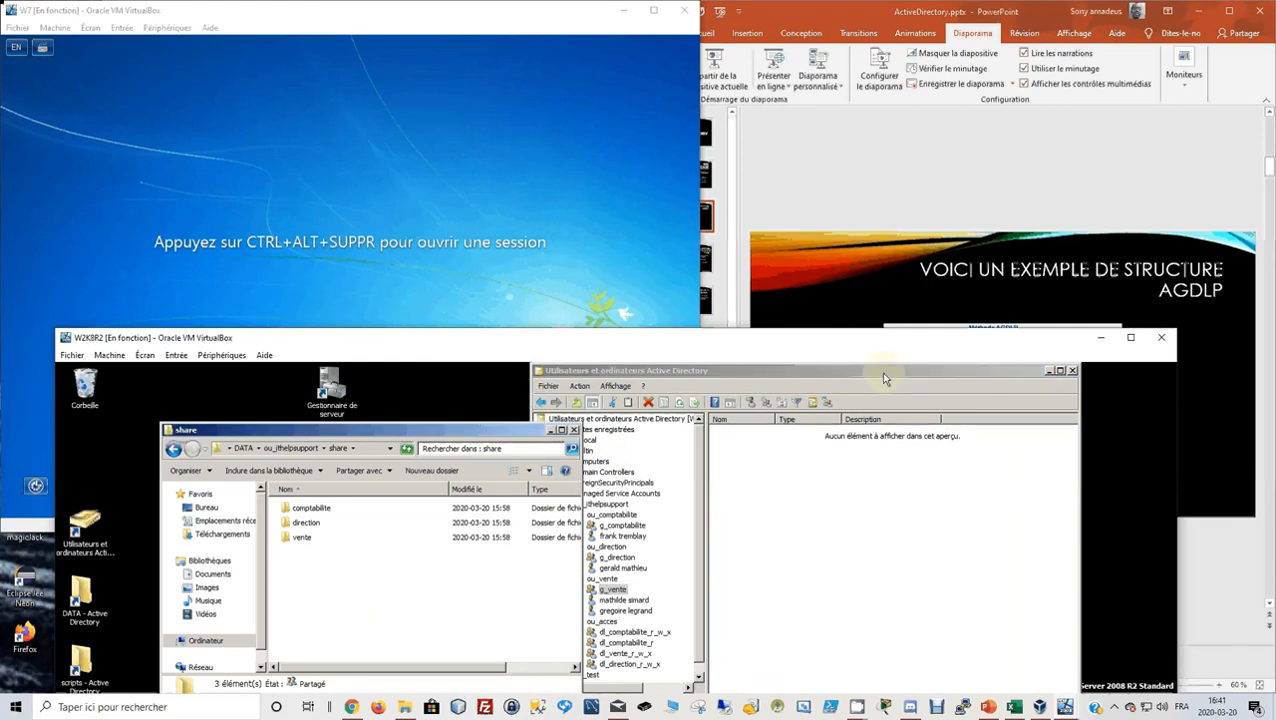
pyautogui.moveTo(884, 378); pyautogui.dragTo(904, 426)
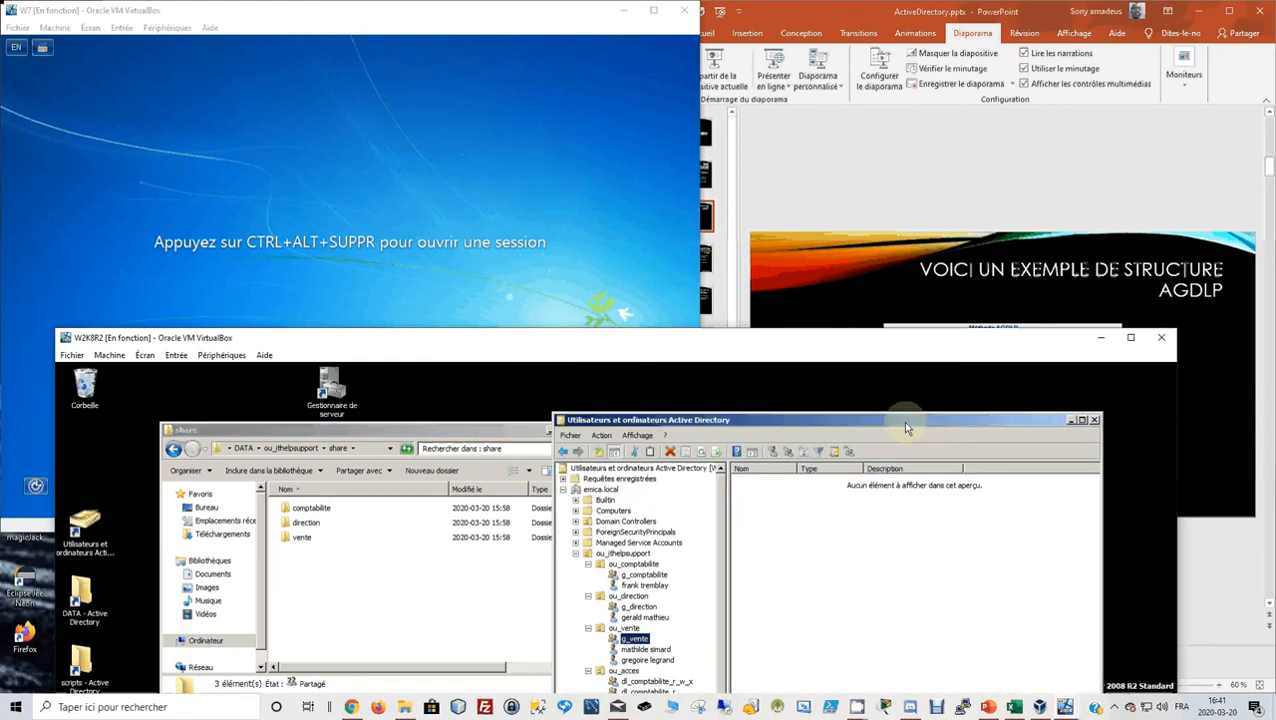
pyautogui.doubleClick(99, 668)
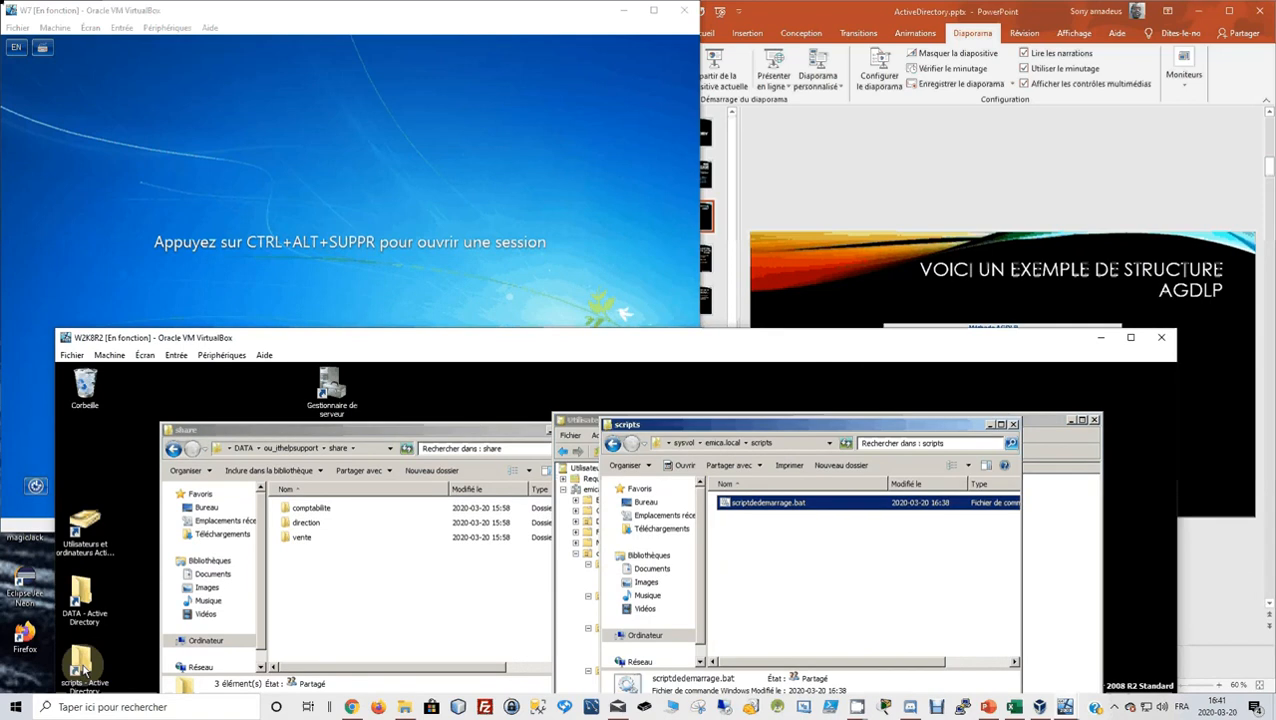
pyautogui.click(792, 504)
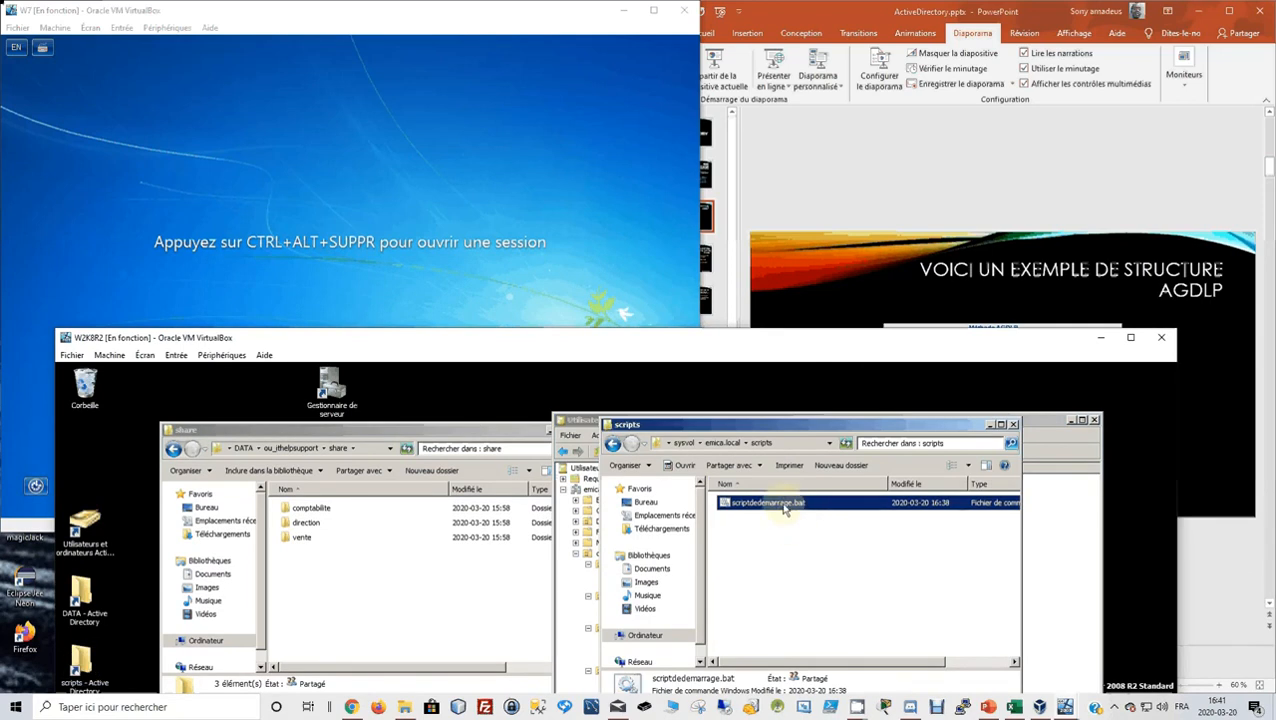
pyautogui.click(768, 503)
pyautogui.hotkey('ctrl', 'c')
pyautogui.click(753, 585)
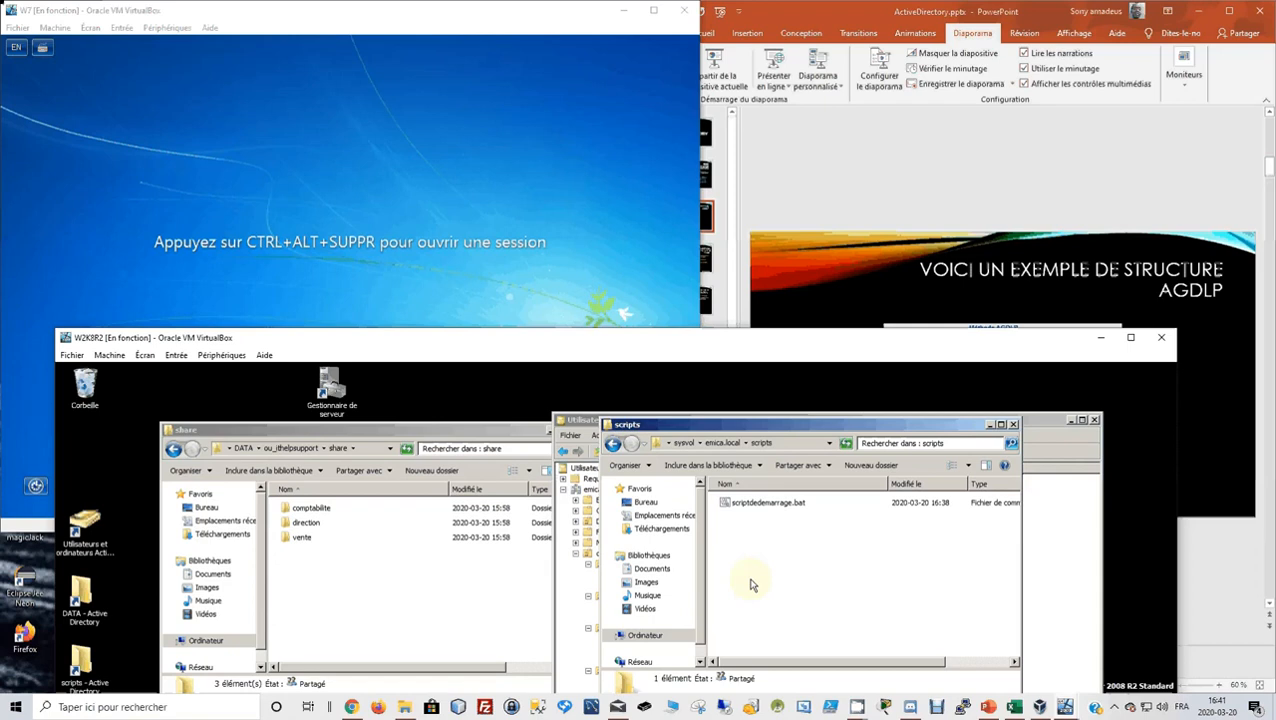
# Hide the scripts folder window and maximize the W2K8R2 server VM.
pyautogui.click(996, 425)
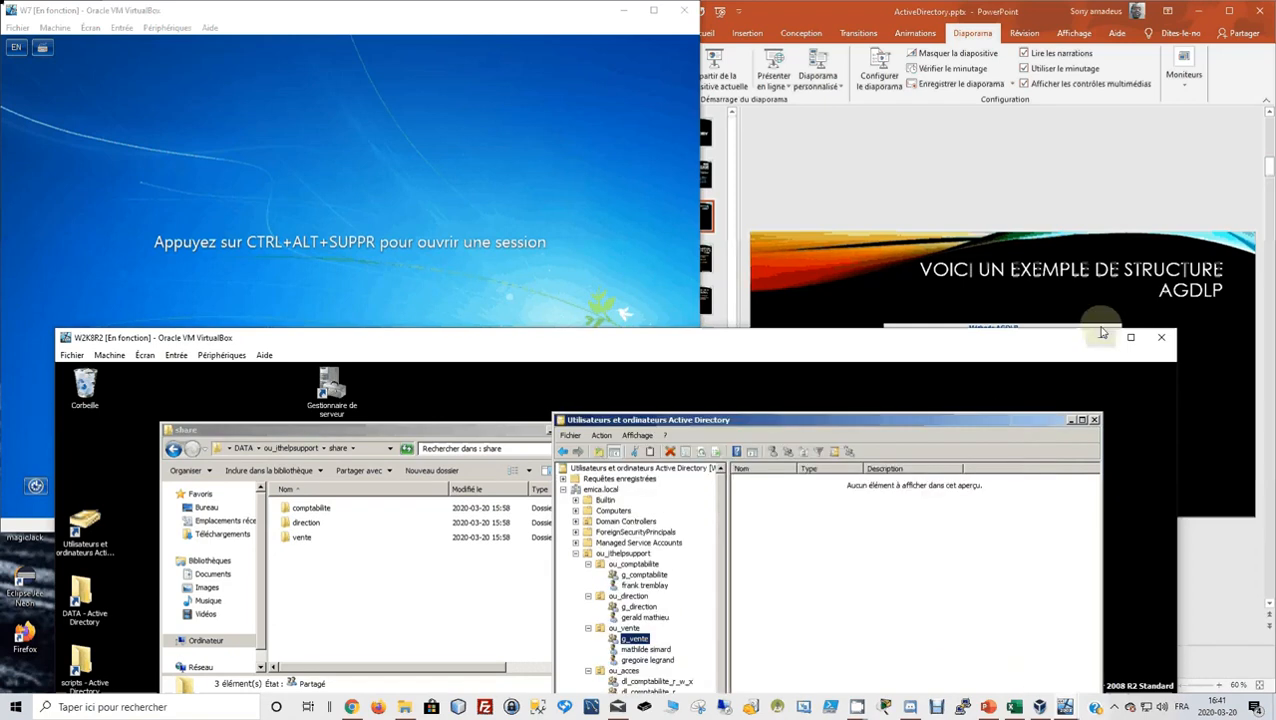
pyautogui.click(1130, 336)
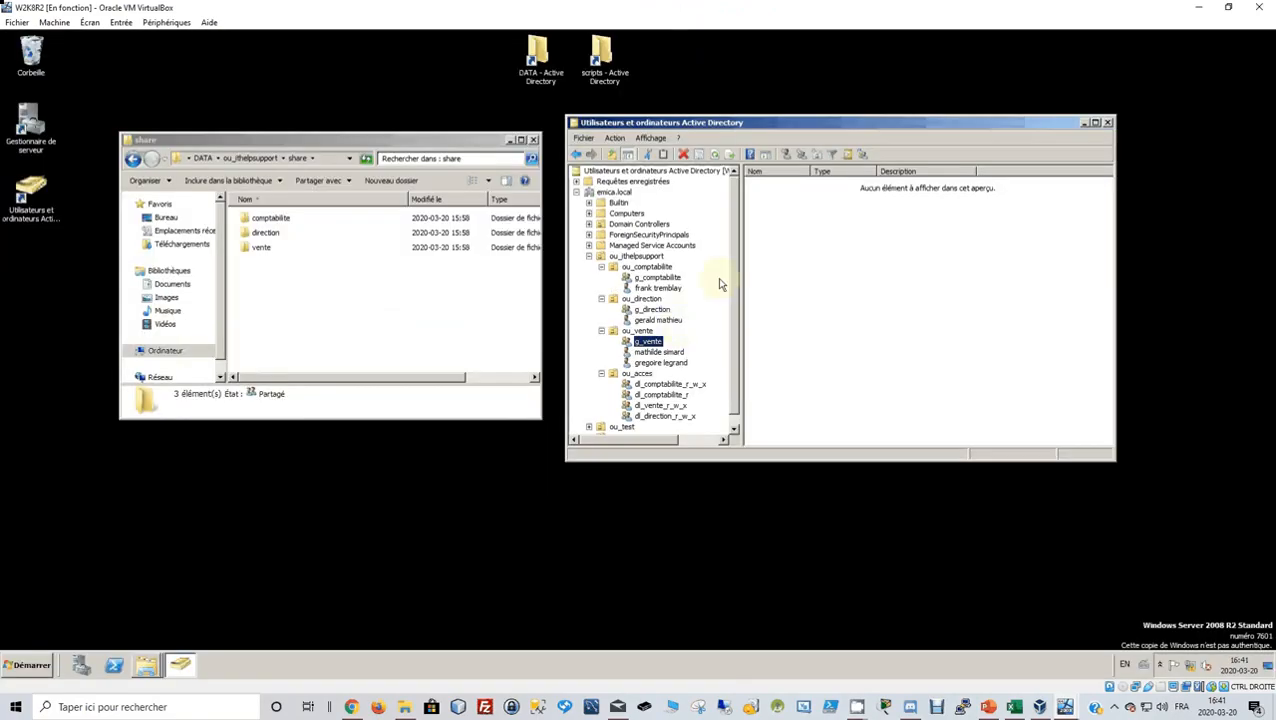
pyautogui.click(660, 289)
# Paste scriptdedemarrage into the accounting user's Profile logon script field, apply, and close.
pyautogui.rightClick(660, 289)
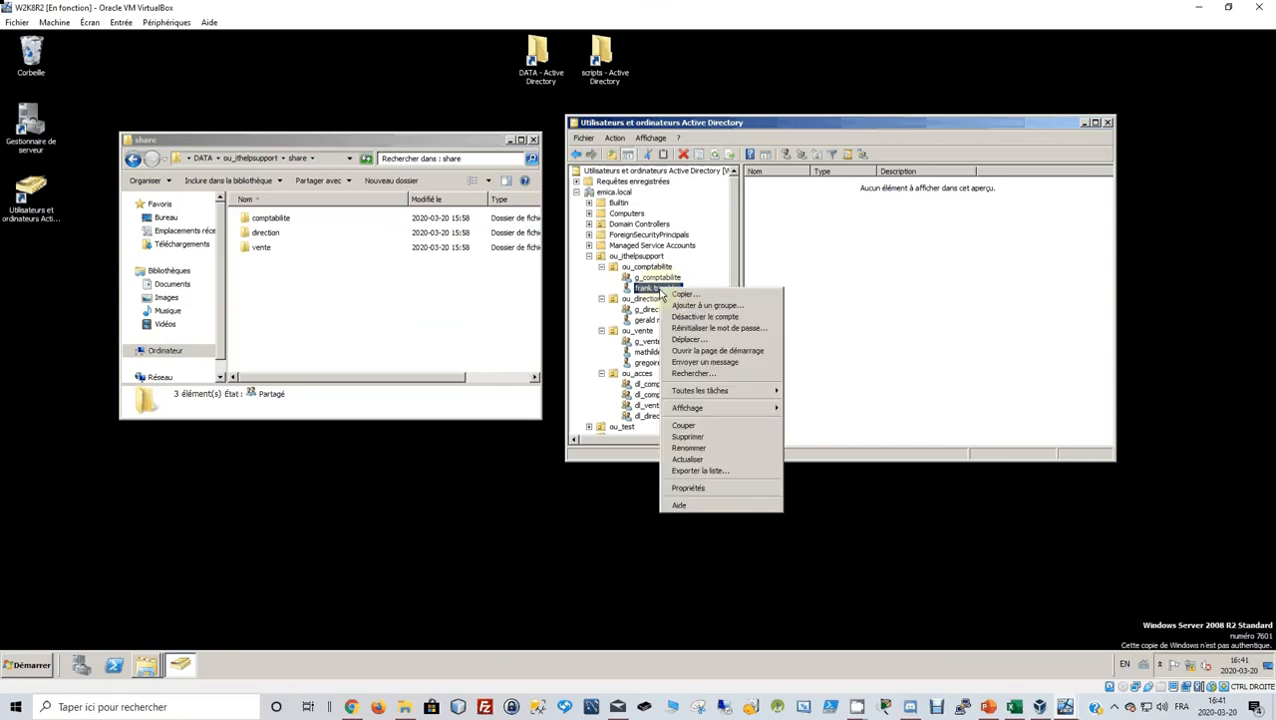
pyautogui.click(712, 487)
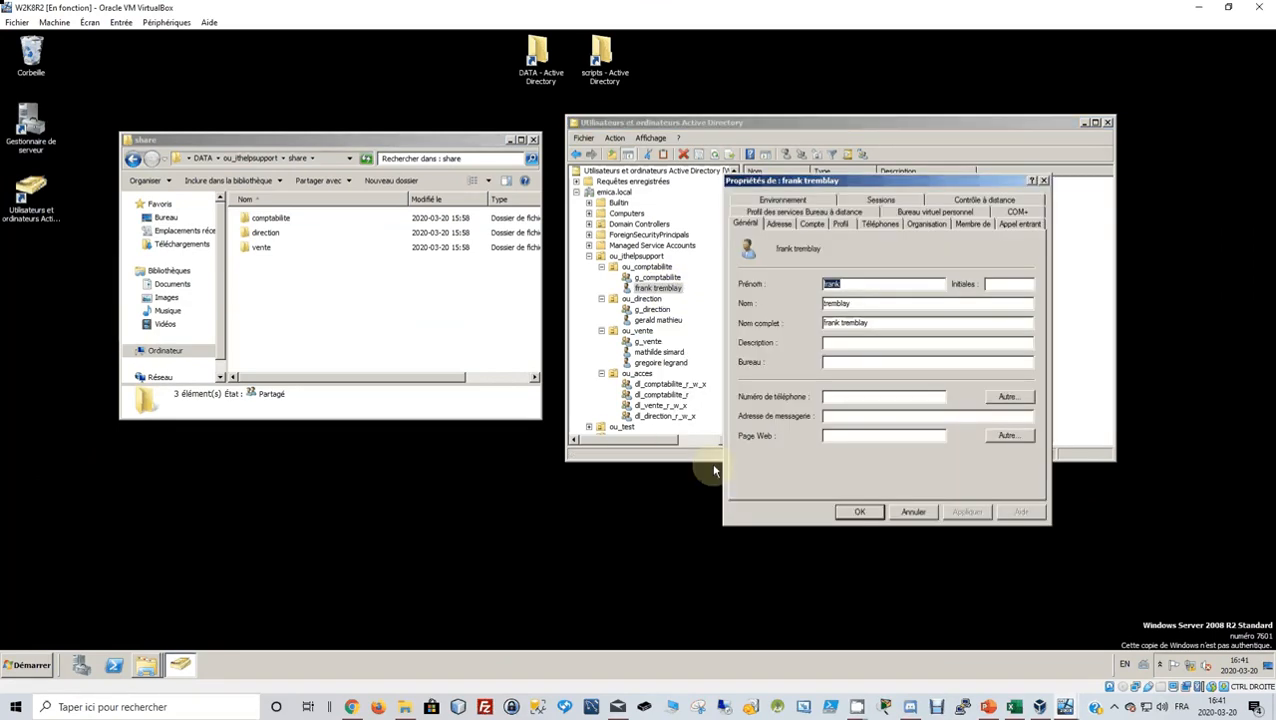
pyautogui.click(840, 224)
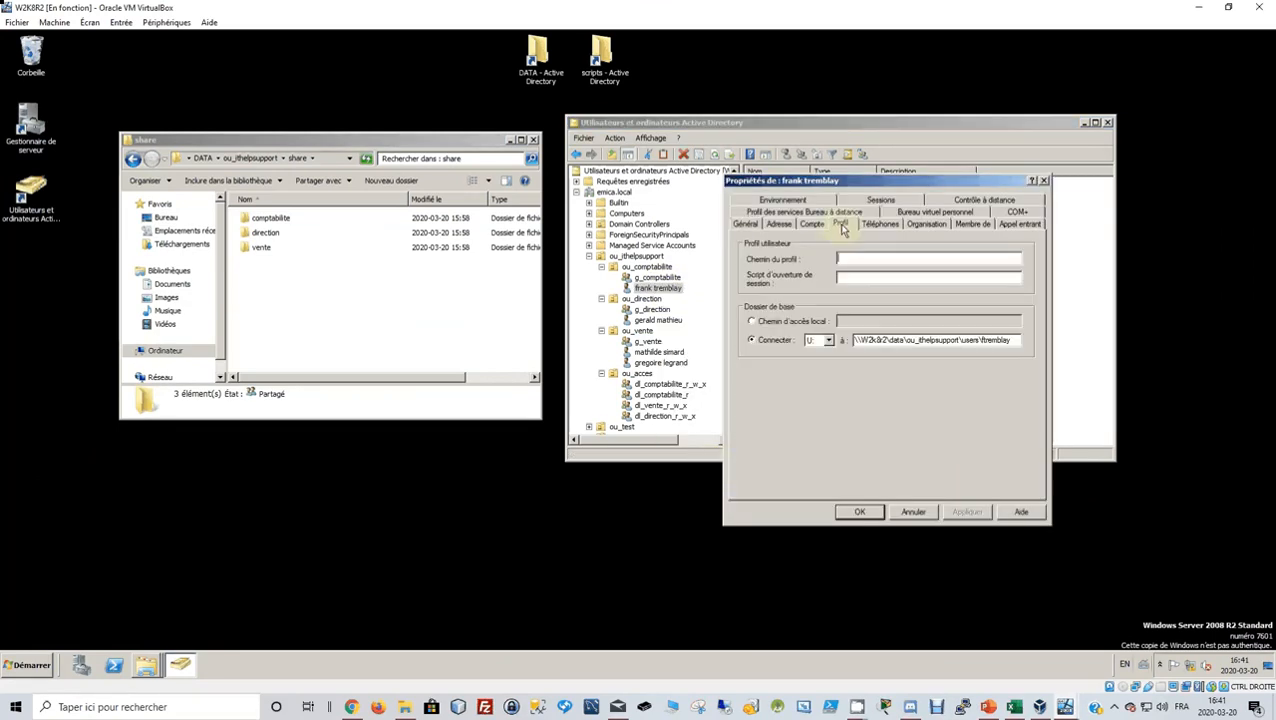
pyautogui.click(859, 278)
pyautogui.hotkey('ctrl', 'v')
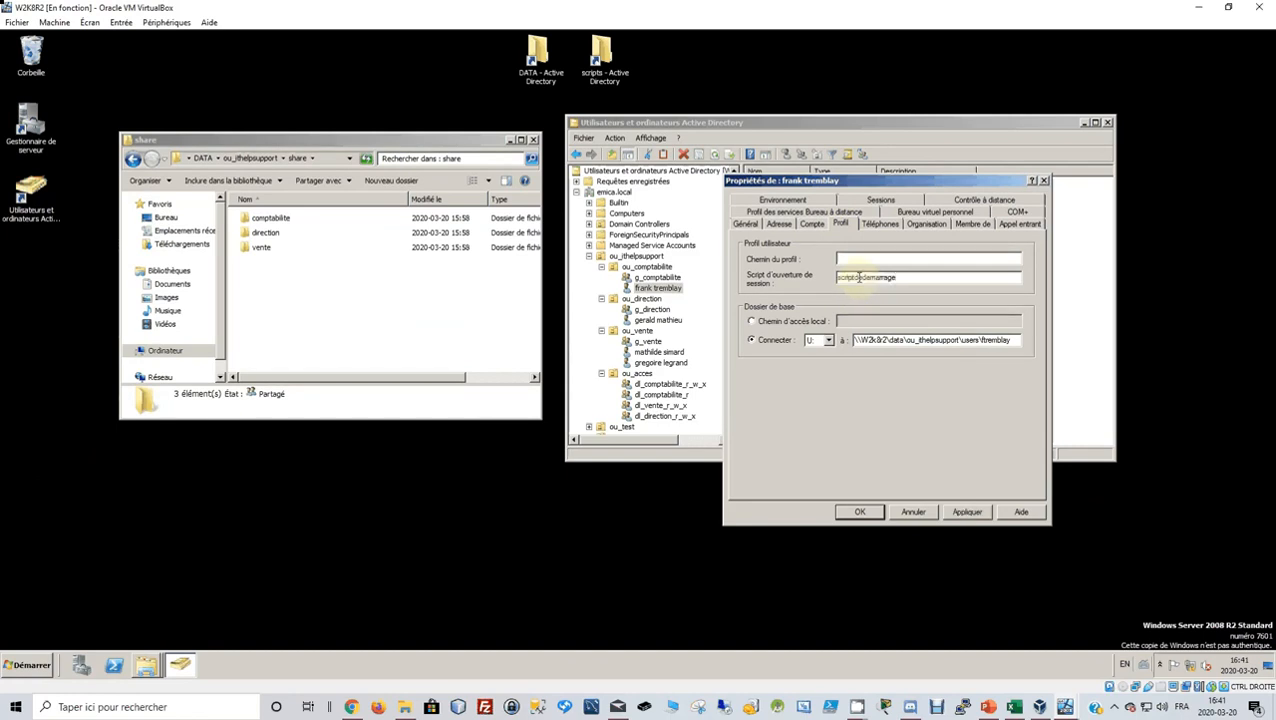
pyautogui.click(968, 513)
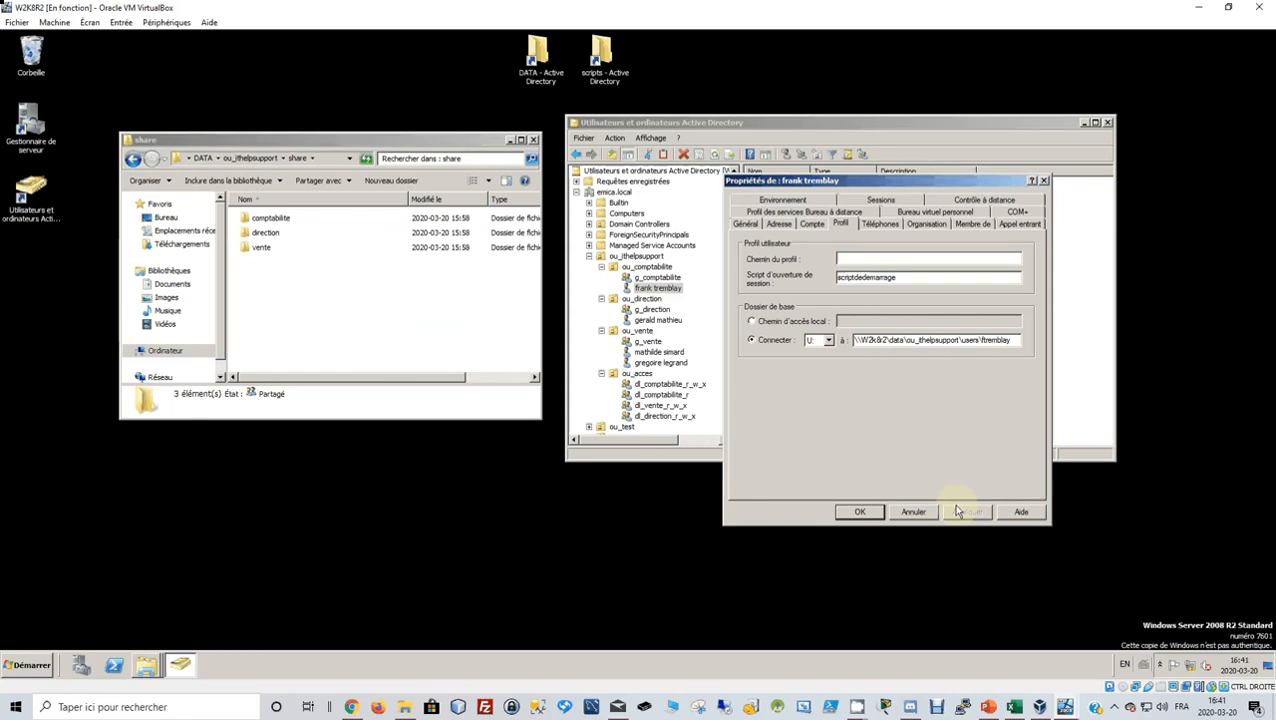
pyautogui.click(856, 511)
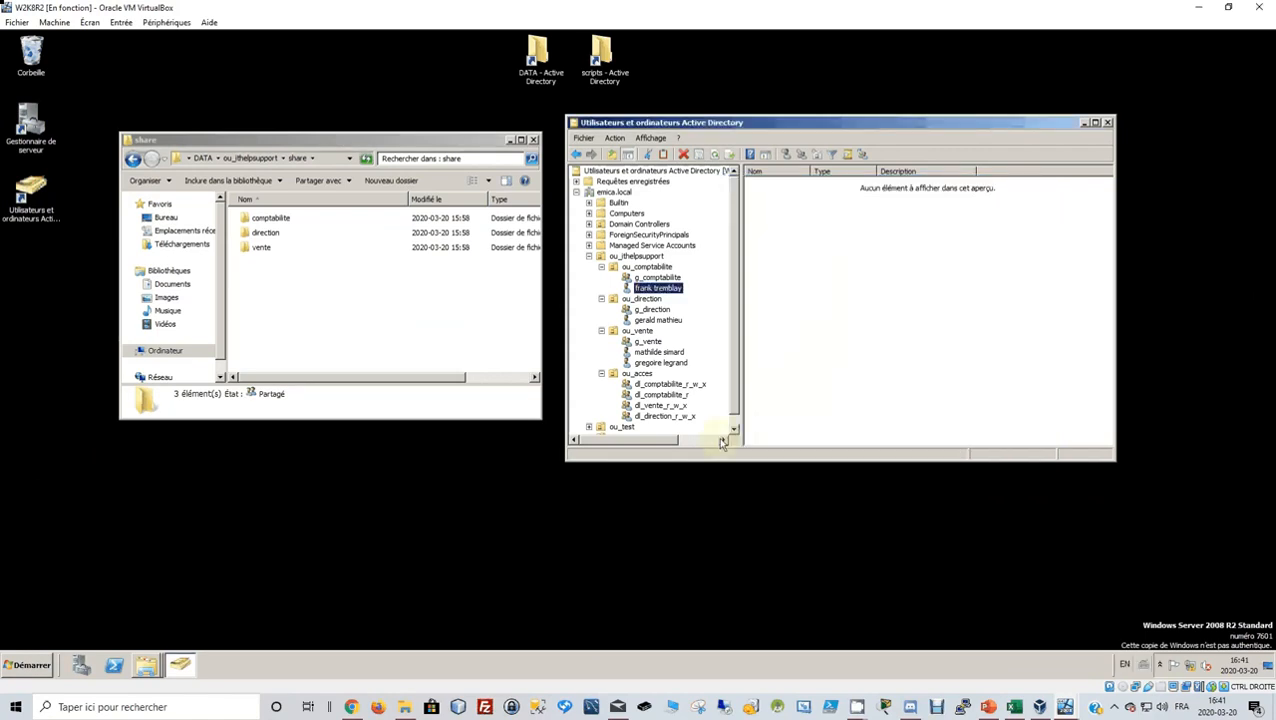
# Paste scriptdedemarrage as the first sales user's logon script and apply it.
pyautogui.click(665, 354)
pyautogui.rightClick(665, 354)
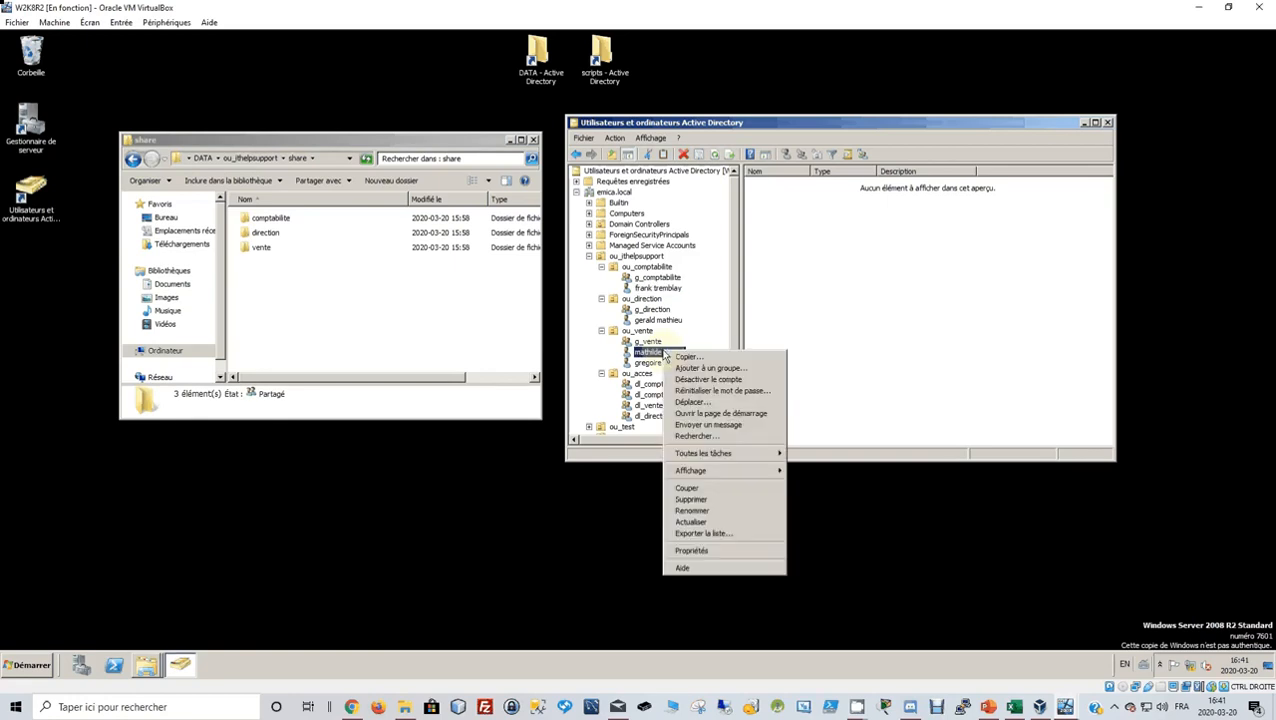
pyautogui.click(716, 553)
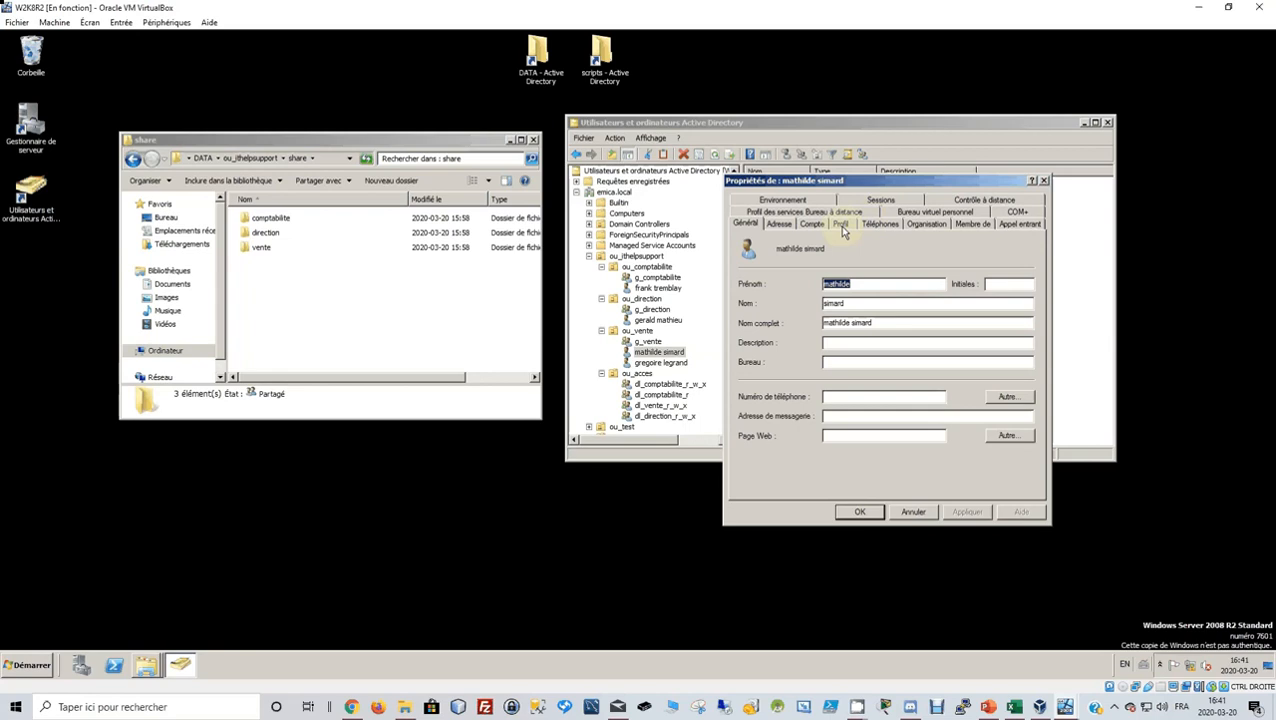
pyautogui.click(840, 223)
pyautogui.click(851, 277)
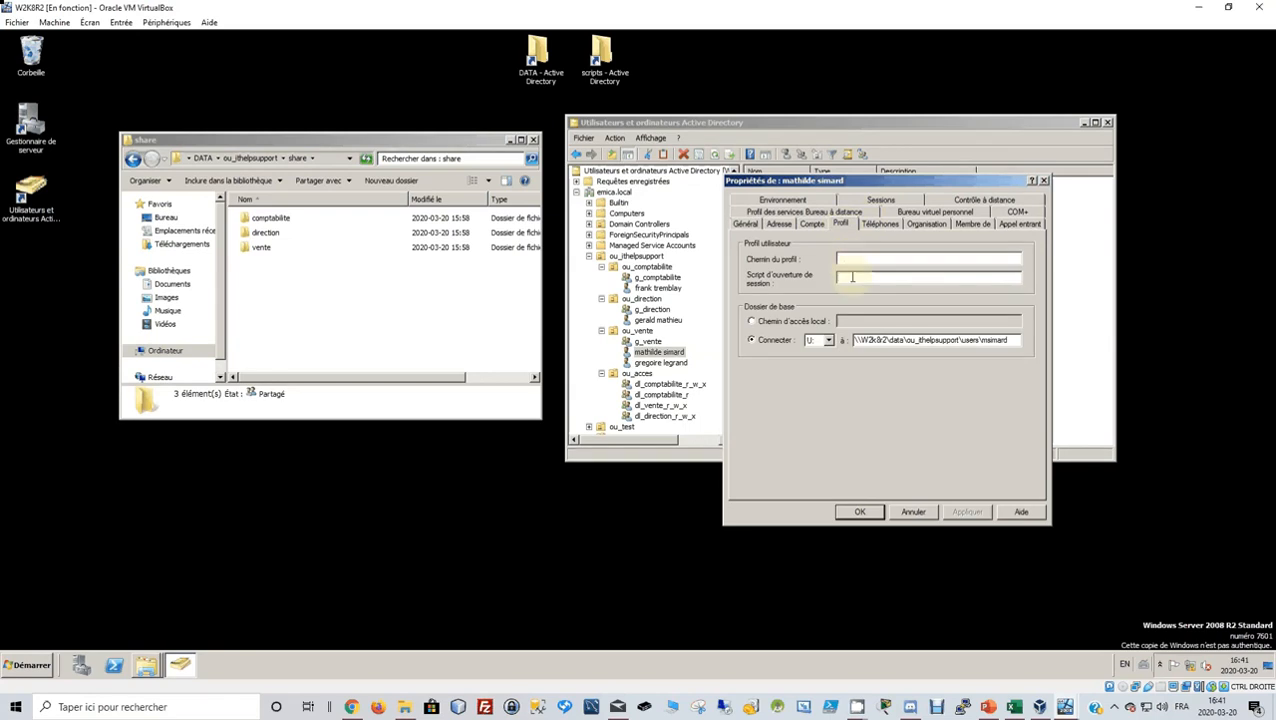
pyautogui.hotkey('ctrl', 'v')
pyautogui.click(966, 511)
pyautogui.click(966, 511)
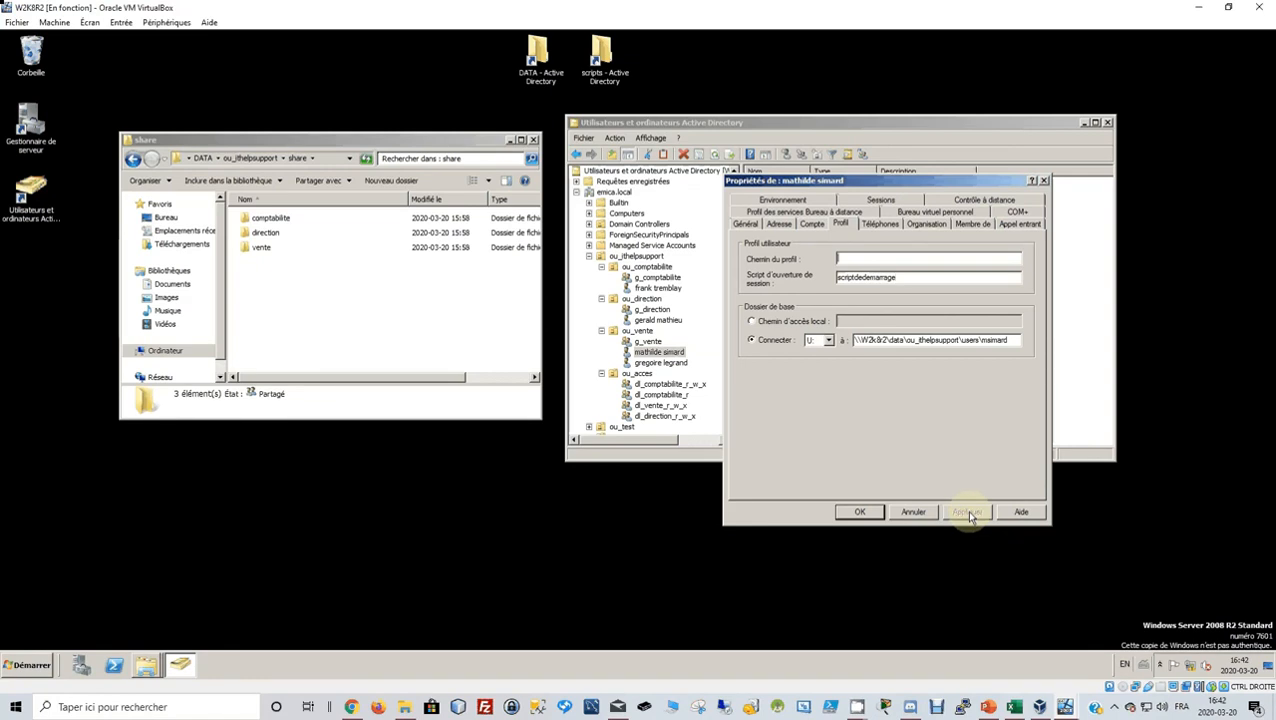
pyautogui.click(860, 512)
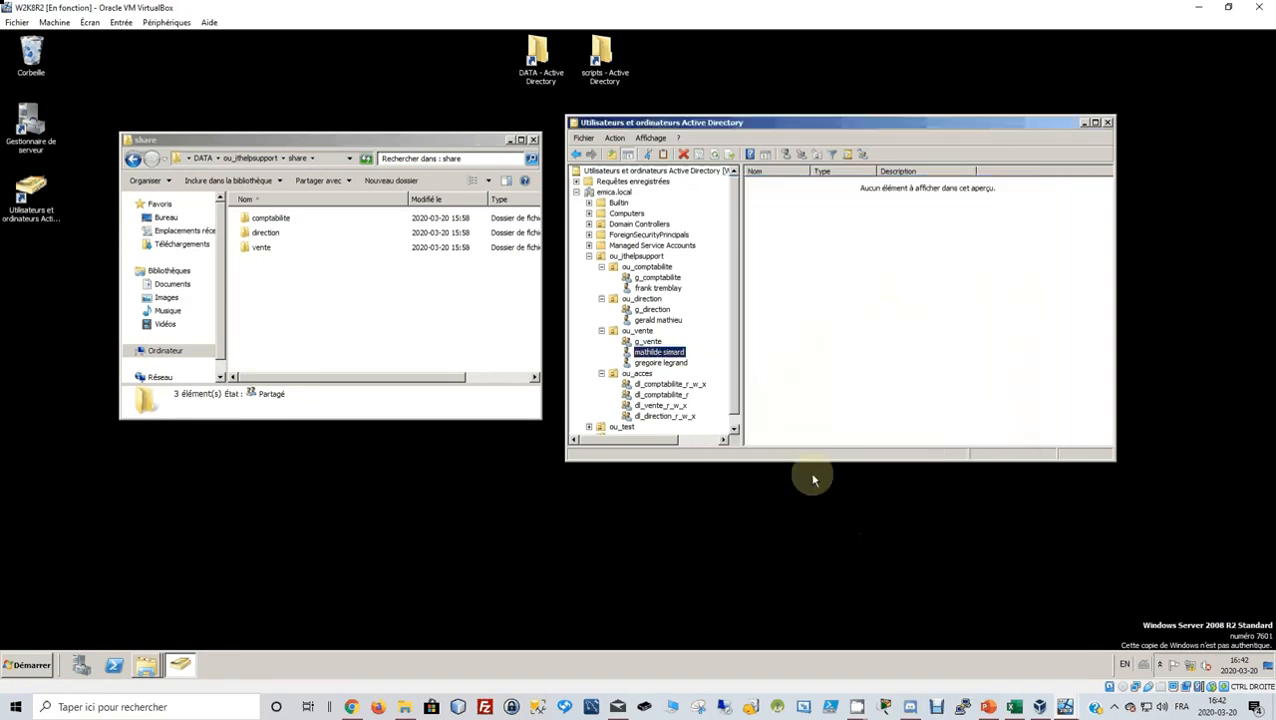
# Type scriptdedemarrage as the second sales user's logon script and save it.
pyautogui.click(661, 364)
pyautogui.rightClick(661, 366)
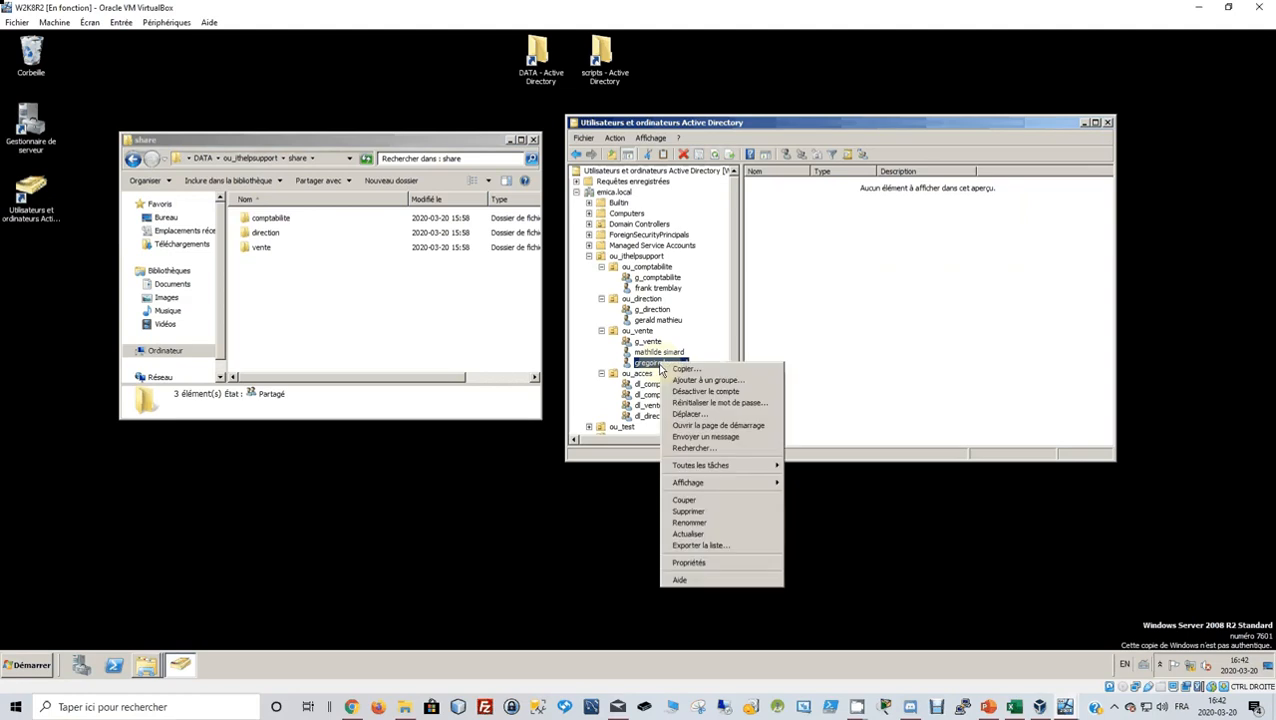
pyautogui.click(688, 562)
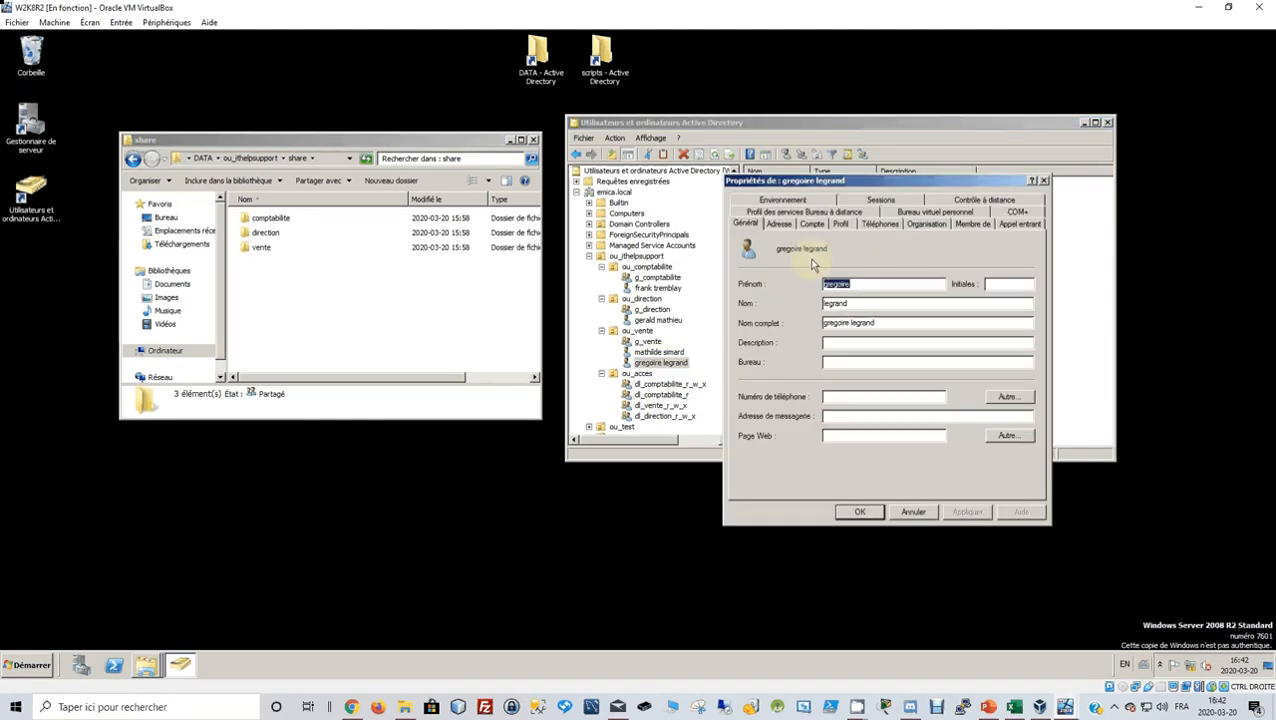
pyautogui.click(845, 224)
pyautogui.click(850, 280)
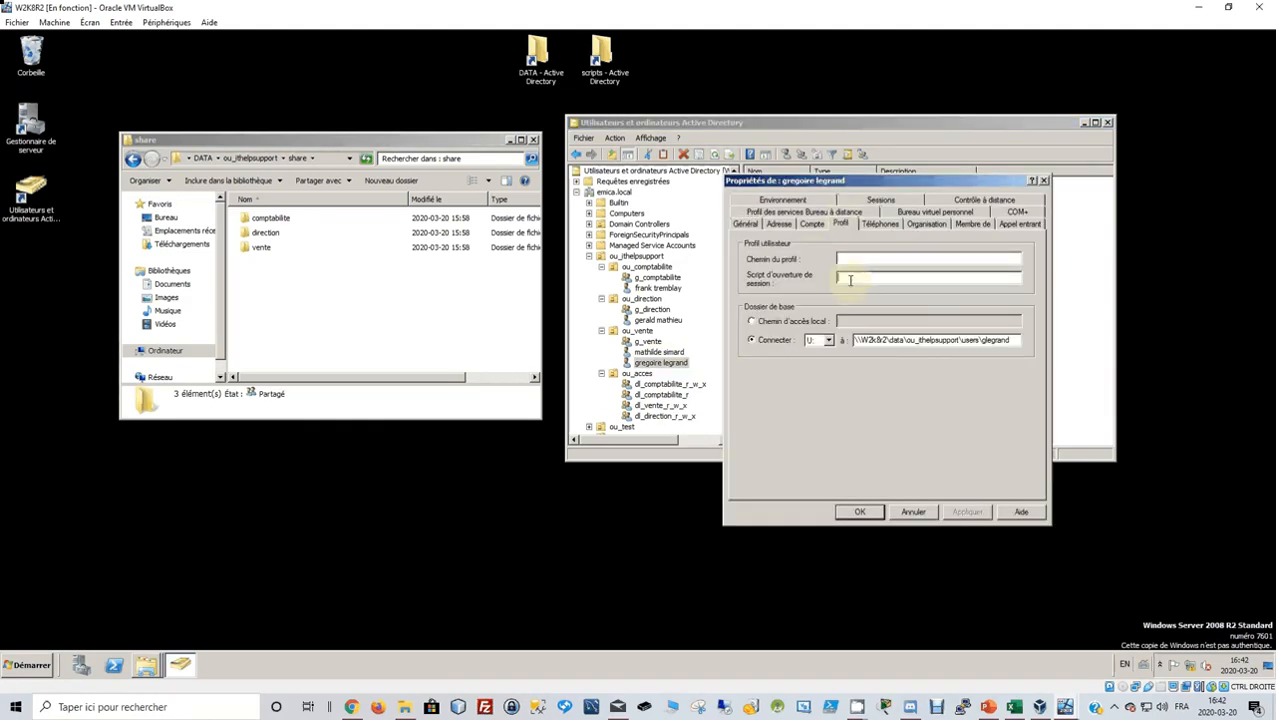
pyautogui.write('scriptdedemarrage')
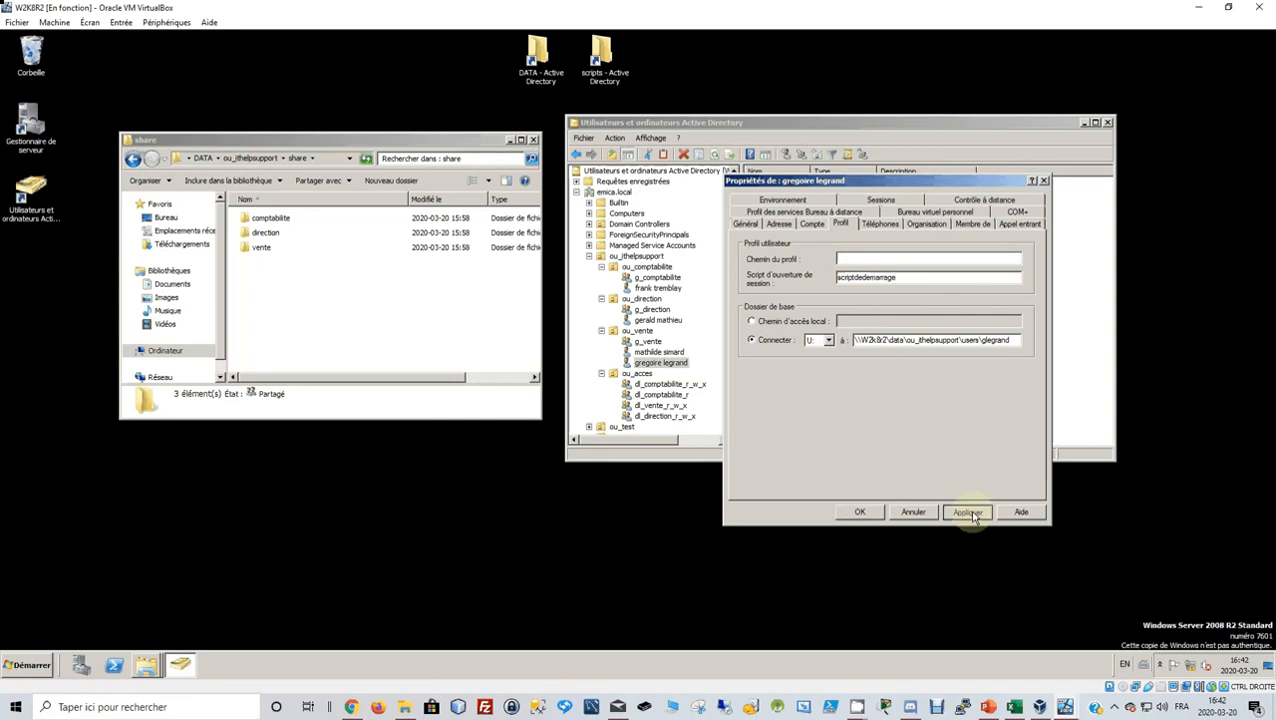
pyautogui.click(859, 512)
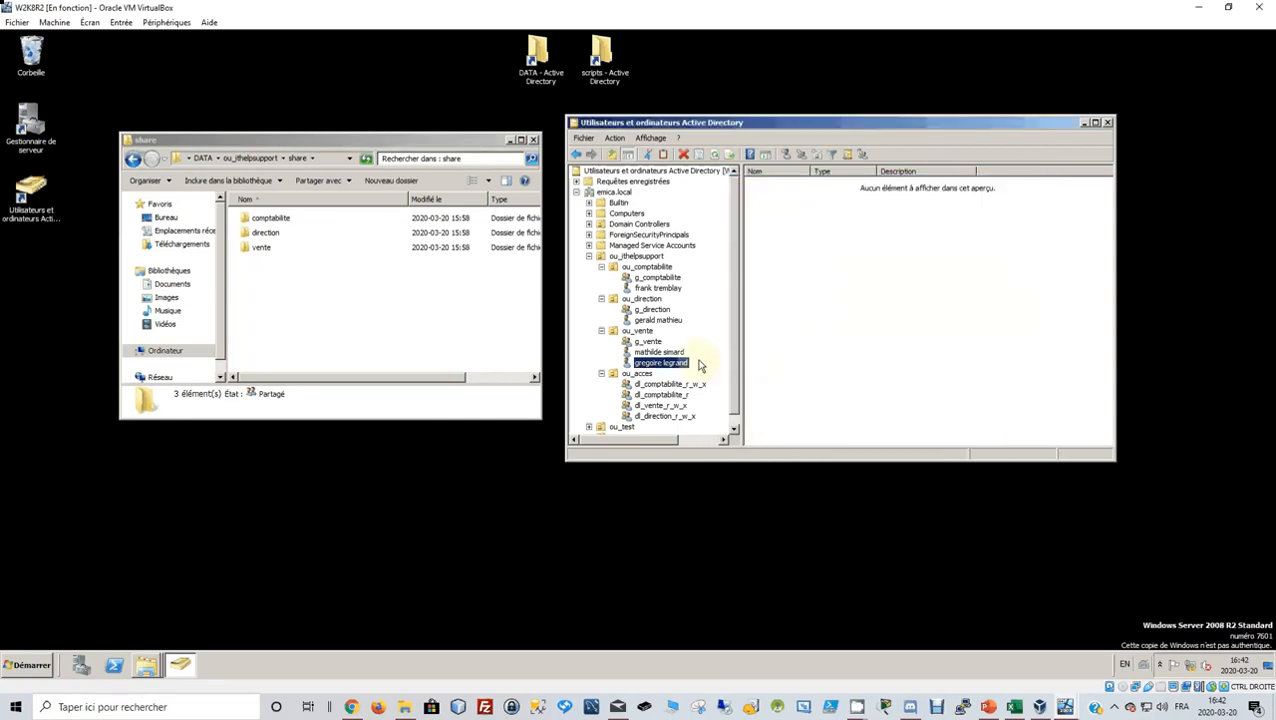
pyautogui.scroll(-1, 700, 368)
pyautogui.scroll(1, 695, 366)
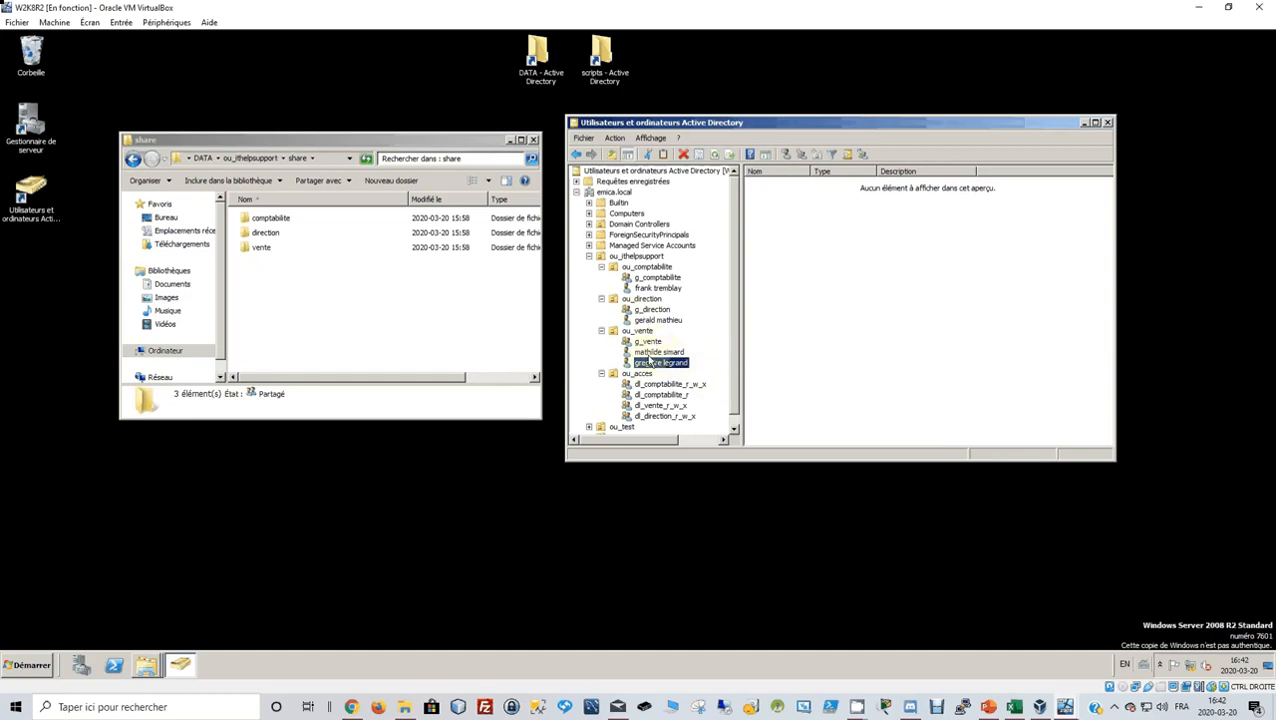
# Check that both ou_vente users' Profile tabs show the scriptdedemarrage logon script.
pyautogui.click(652, 353)
pyautogui.rightClick(652, 352)
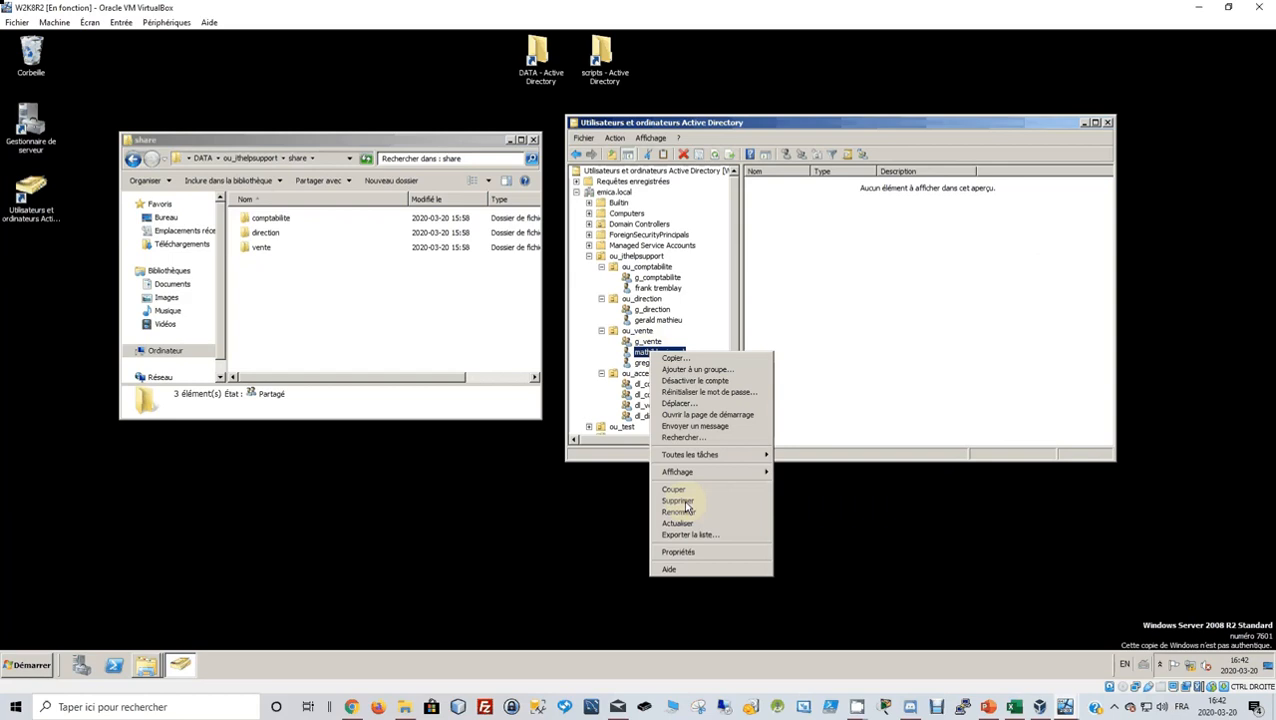
pyautogui.click(687, 553)
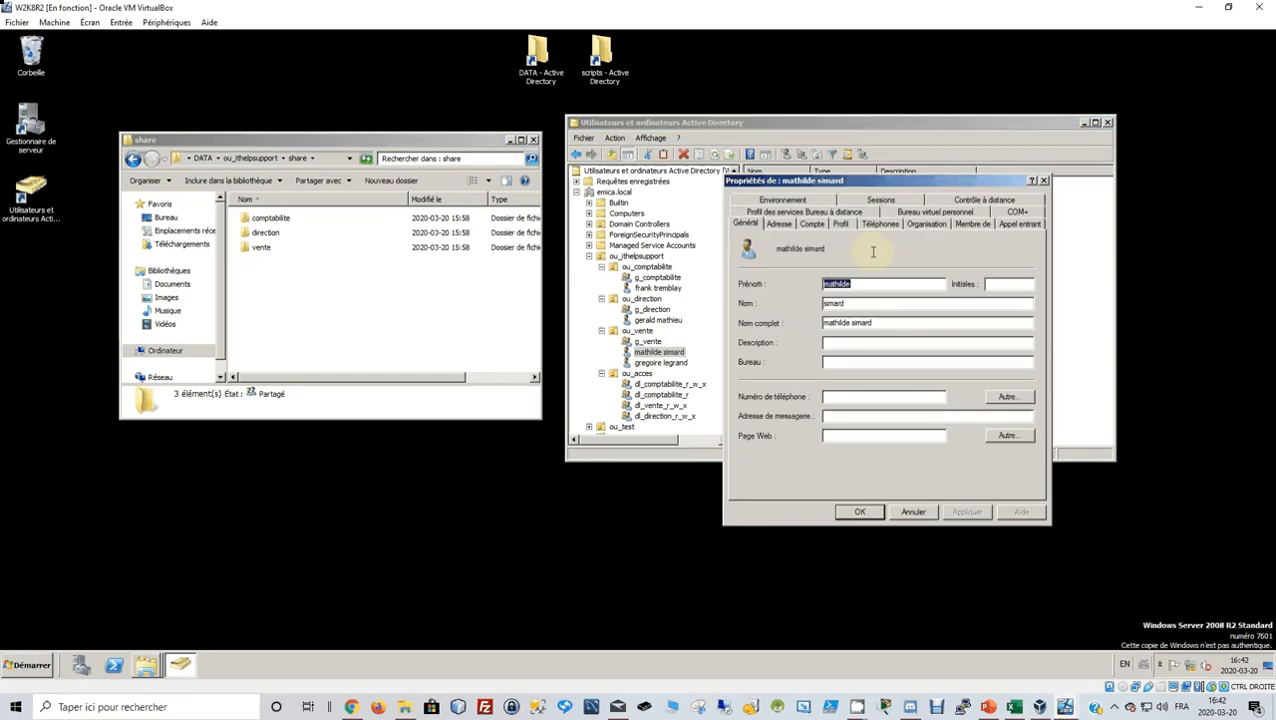
pyautogui.click(842, 224)
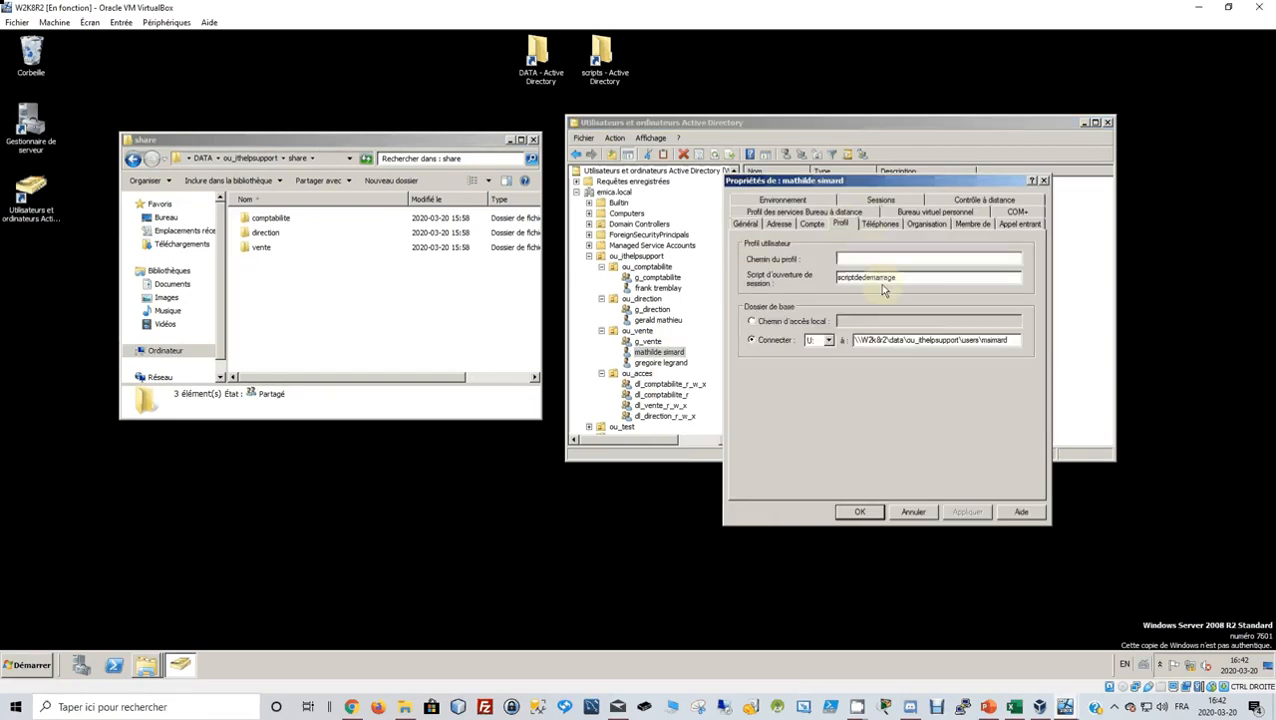
pyautogui.click(925, 516)
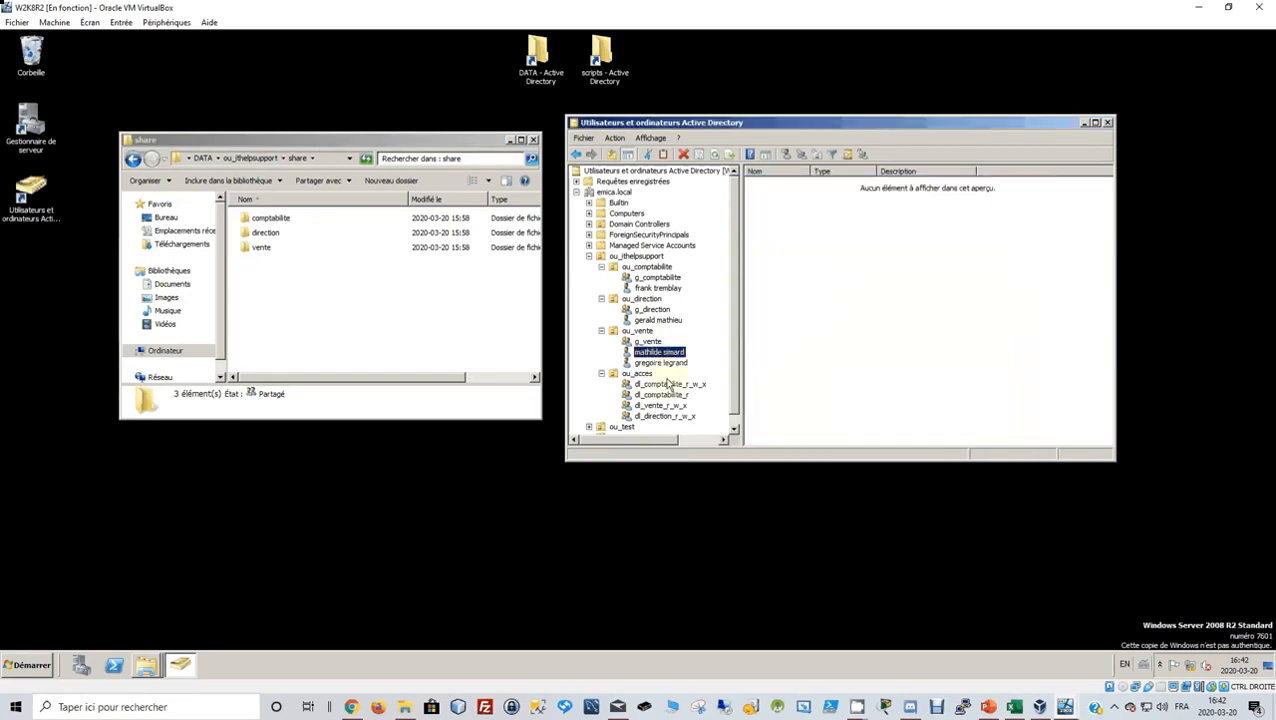
pyautogui.click(664, 364)
pyautogui.rightClick(668, 366)
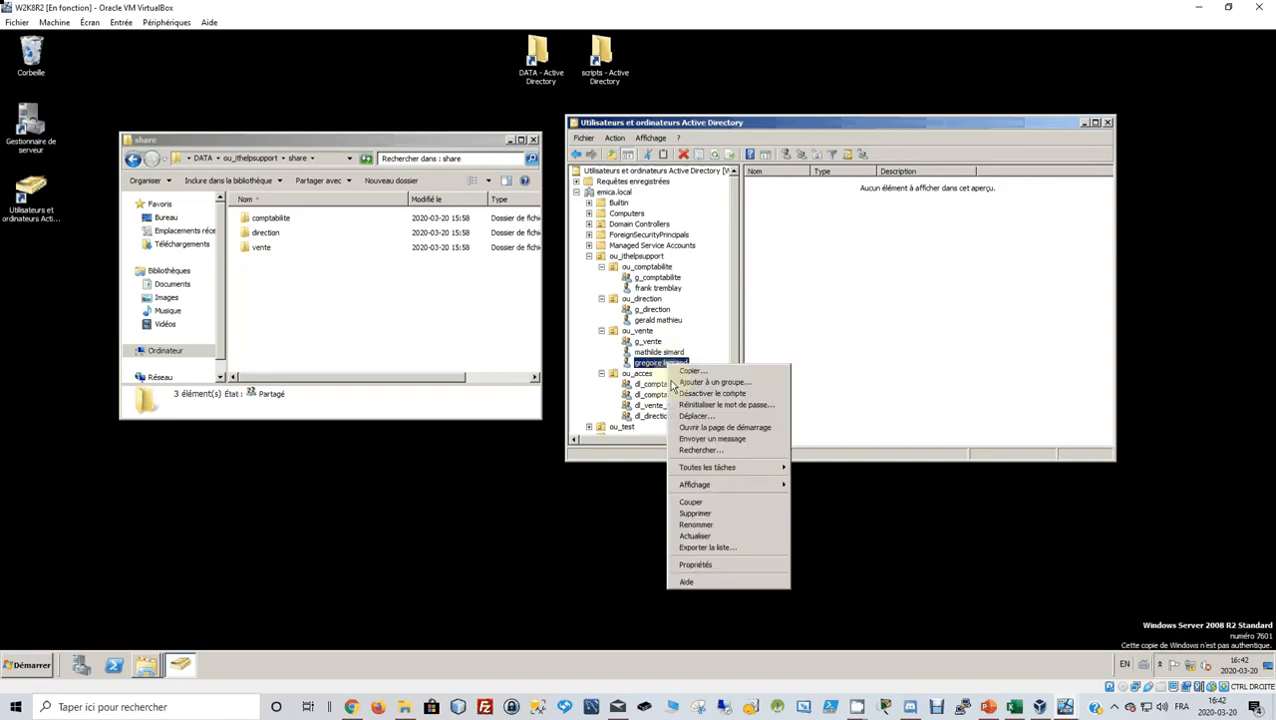
pyautogui.click(692, 563)
pyautogui.click(840, 223)
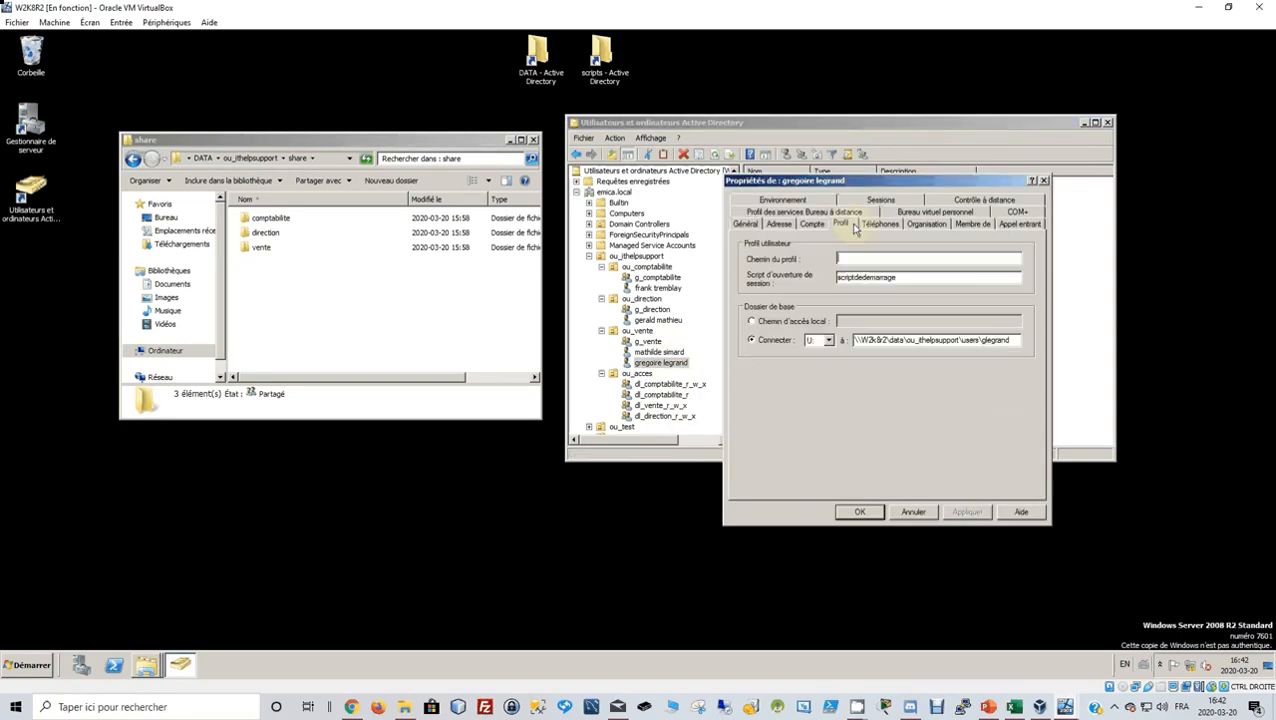
pyautogui.click(913, 512)
# Paste scriptdedemarrage as the ou_direction user's logon script, save, and minimize the server VM.
pyautogui.rightClick(660, 322)
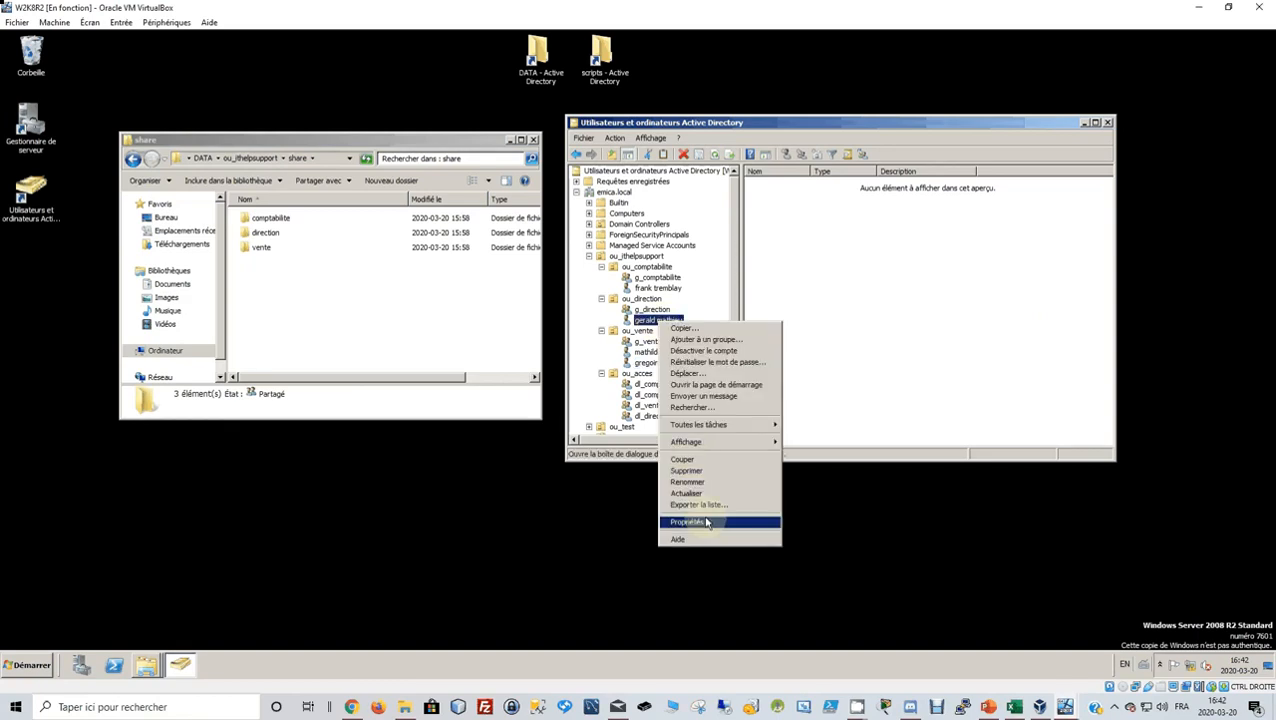
pyautogui.click(706, 522)
pyautogui.click(840, 224)
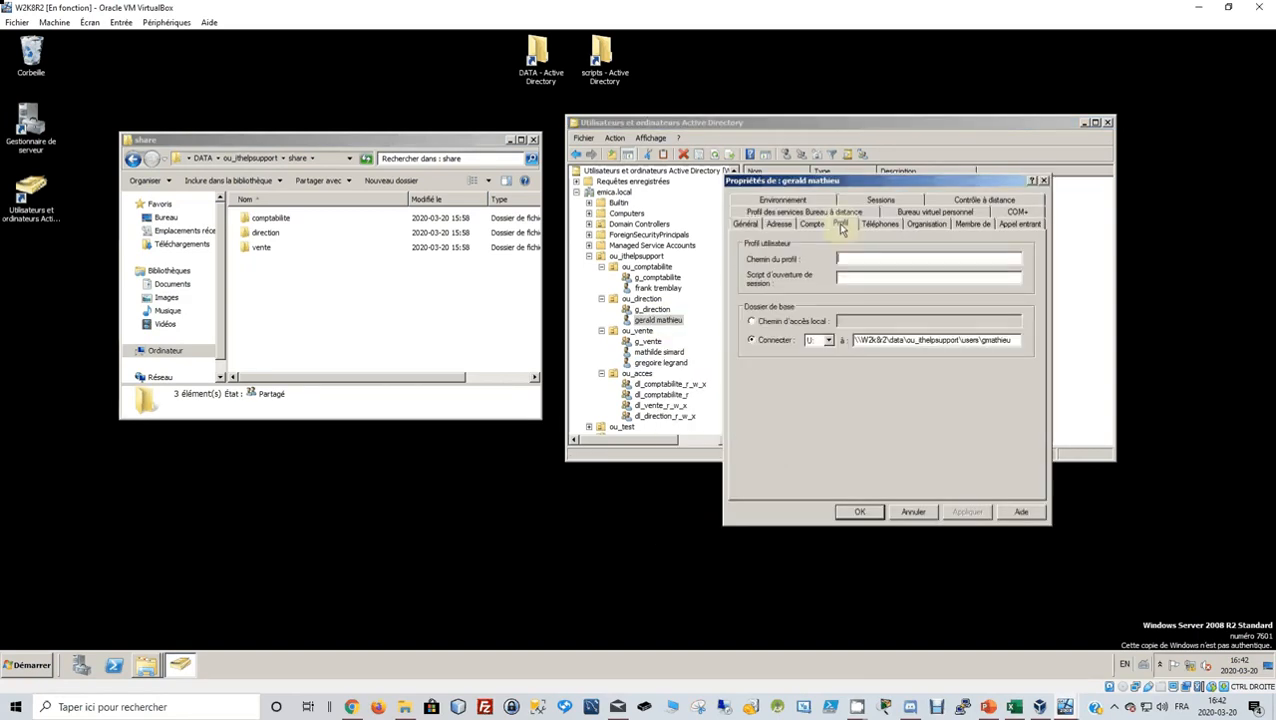
pyautogui.click(857, 279)
pyautogui.write('scriptdedemarrage')
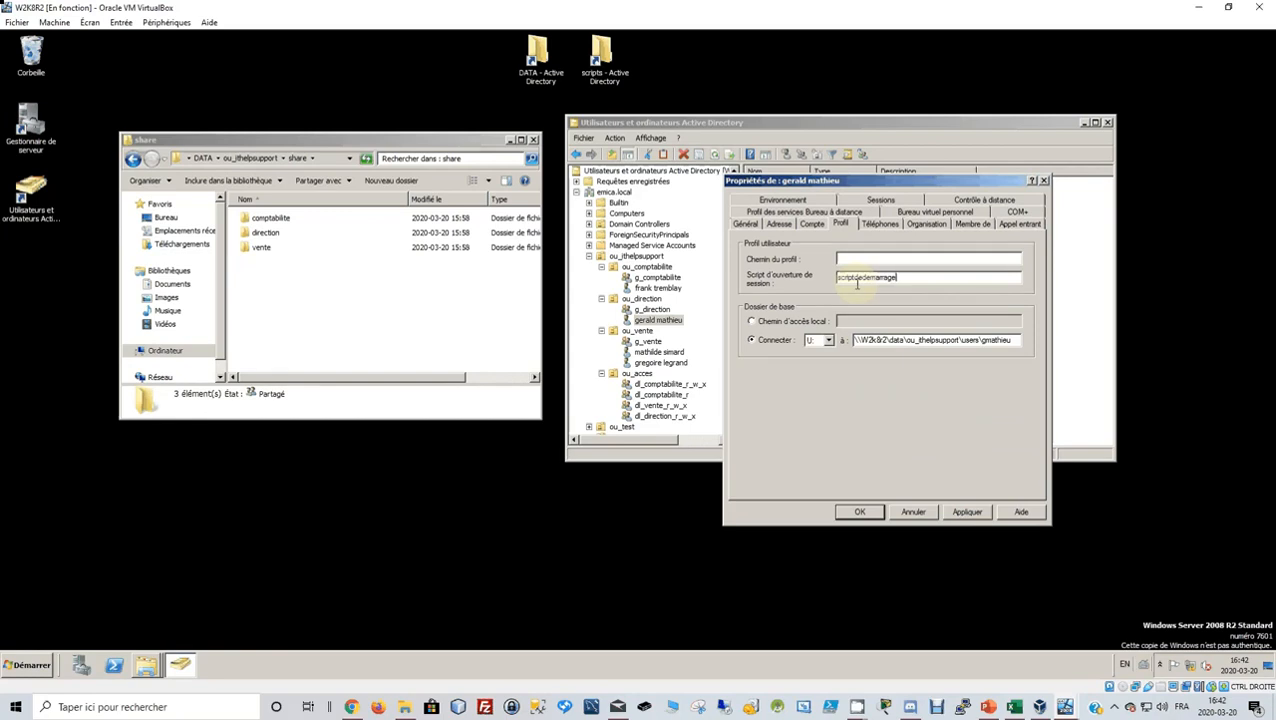
pyautogui.click(845, 512)
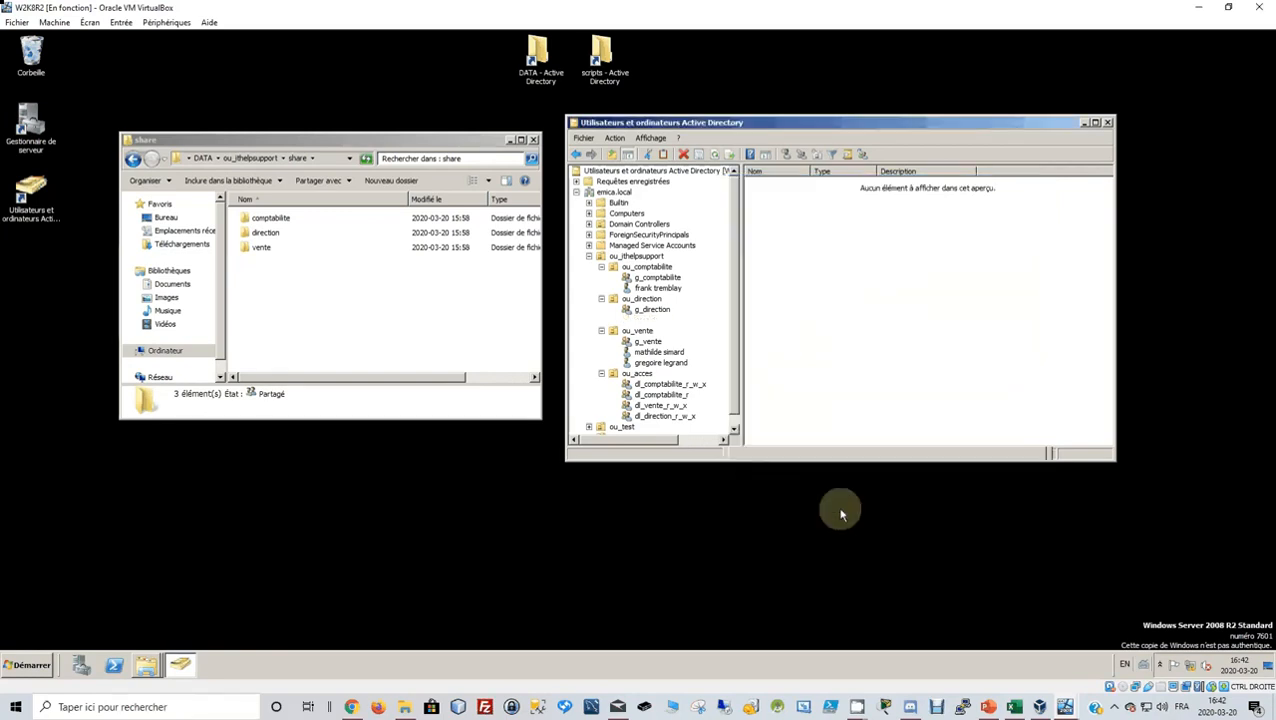
pyautogui.click(1200, 9)
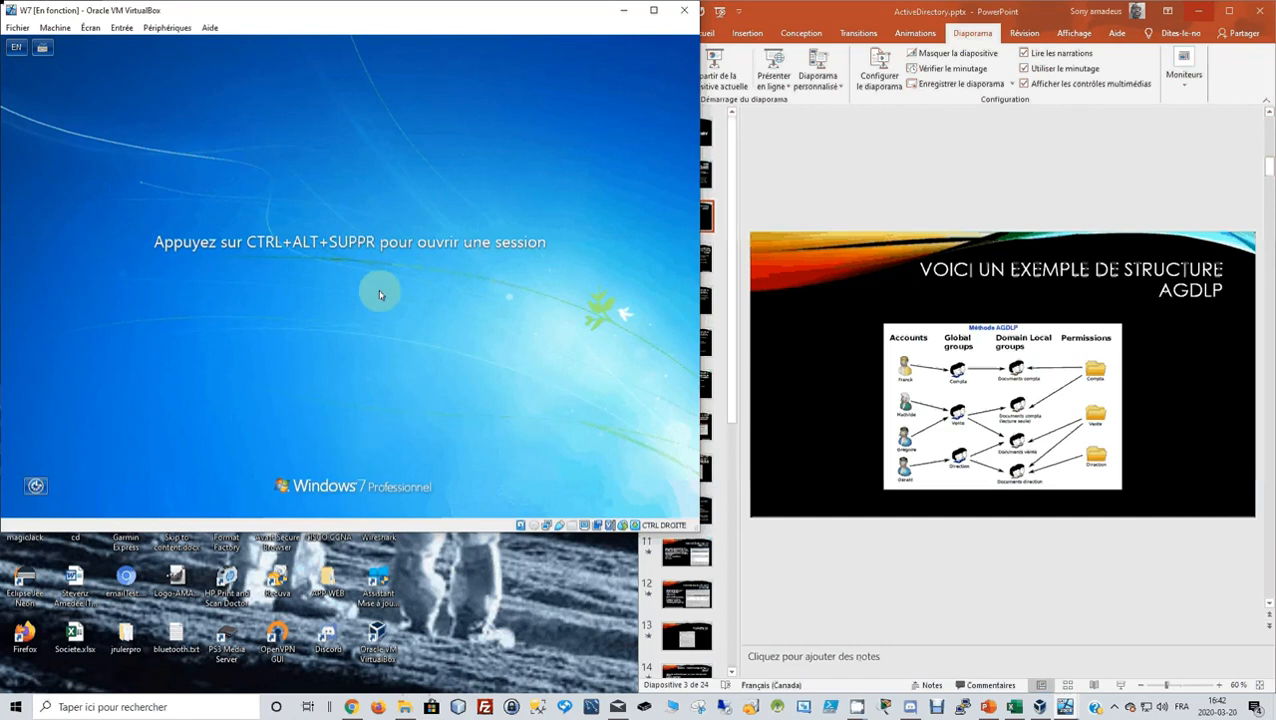
# Send Ctrl-Alt-Del to the Windows 7 VM and log on as the accounting user.
pyautogui.click(118, 28)
pyautogui.moveTo(200, 44)
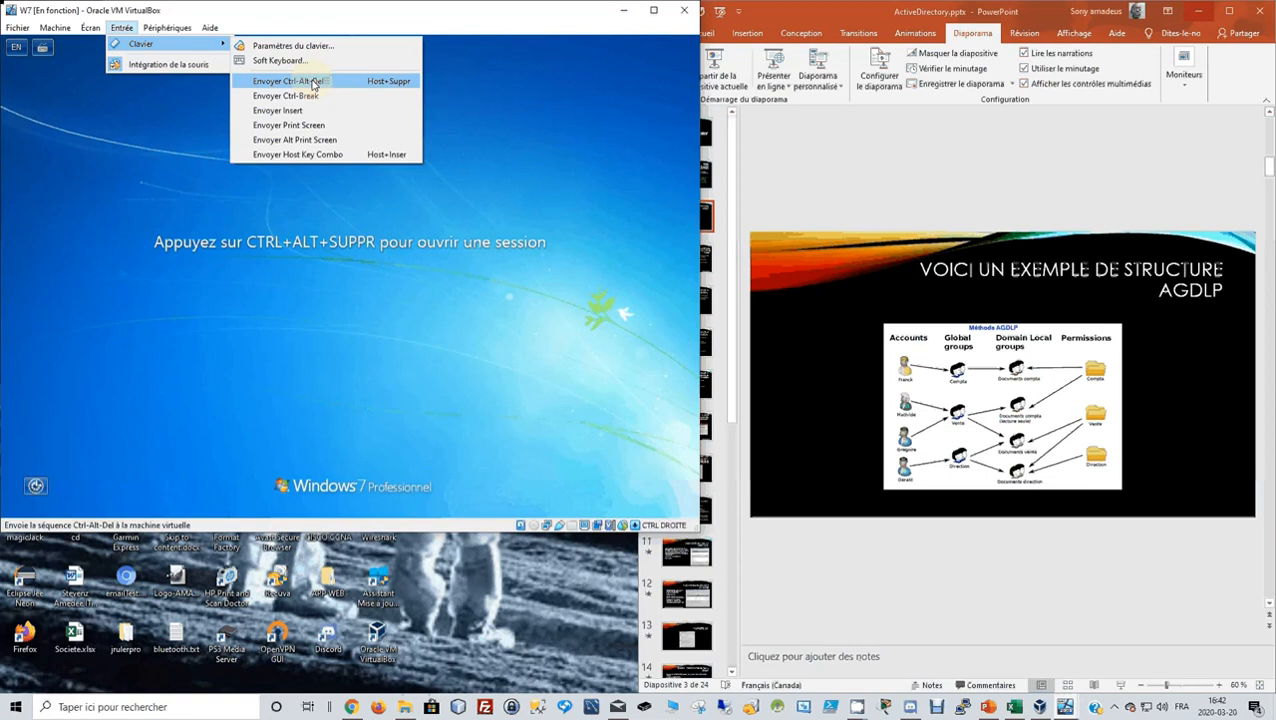
pyautogui.click(313, 84)
pyautogui.click(361, 351)
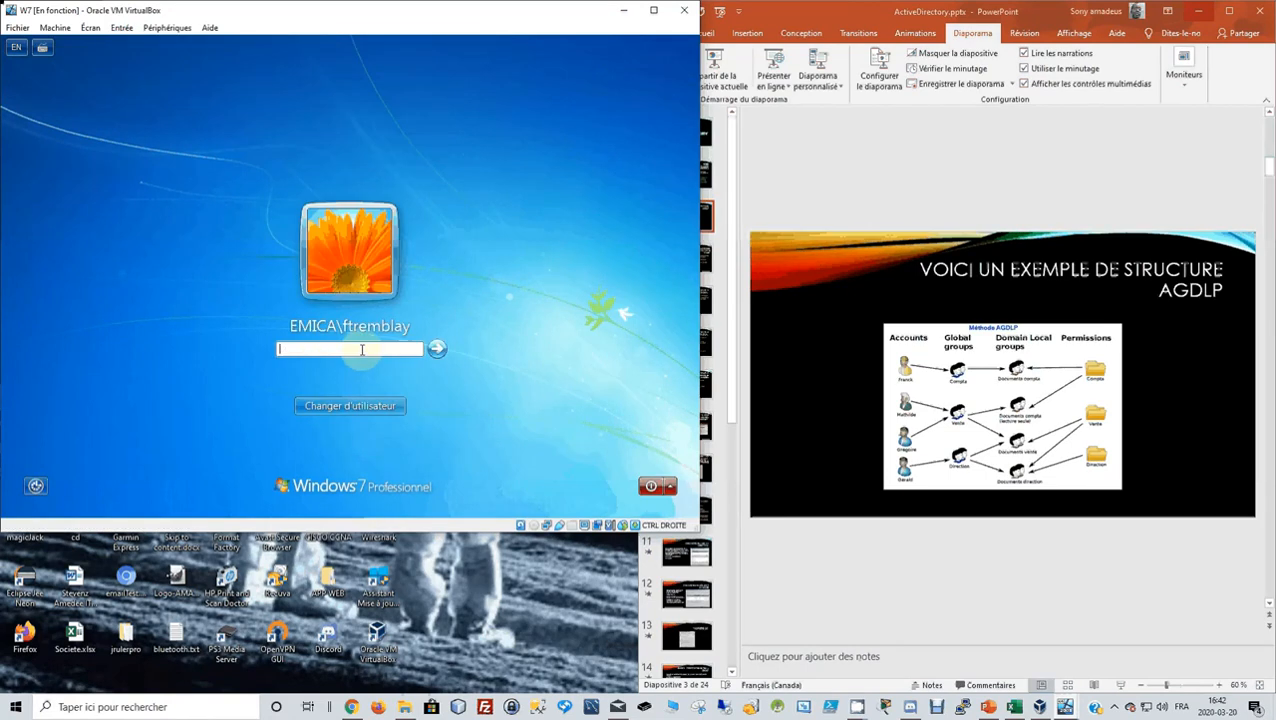
pyautogui.write('•••••••')
pyautogui.press('Return')
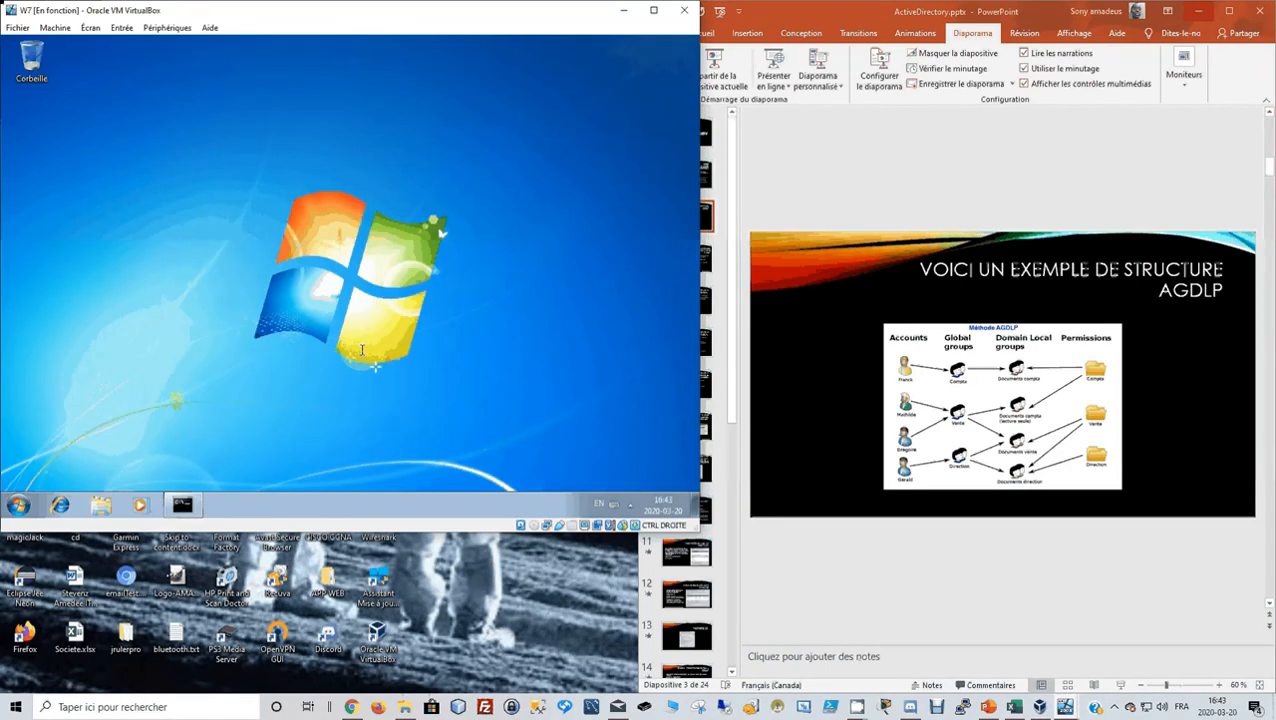
# Open Computer and the mapped comptabilite network drive.
pyautogui.click(19, 505)
pyautogui.click(225, 332)
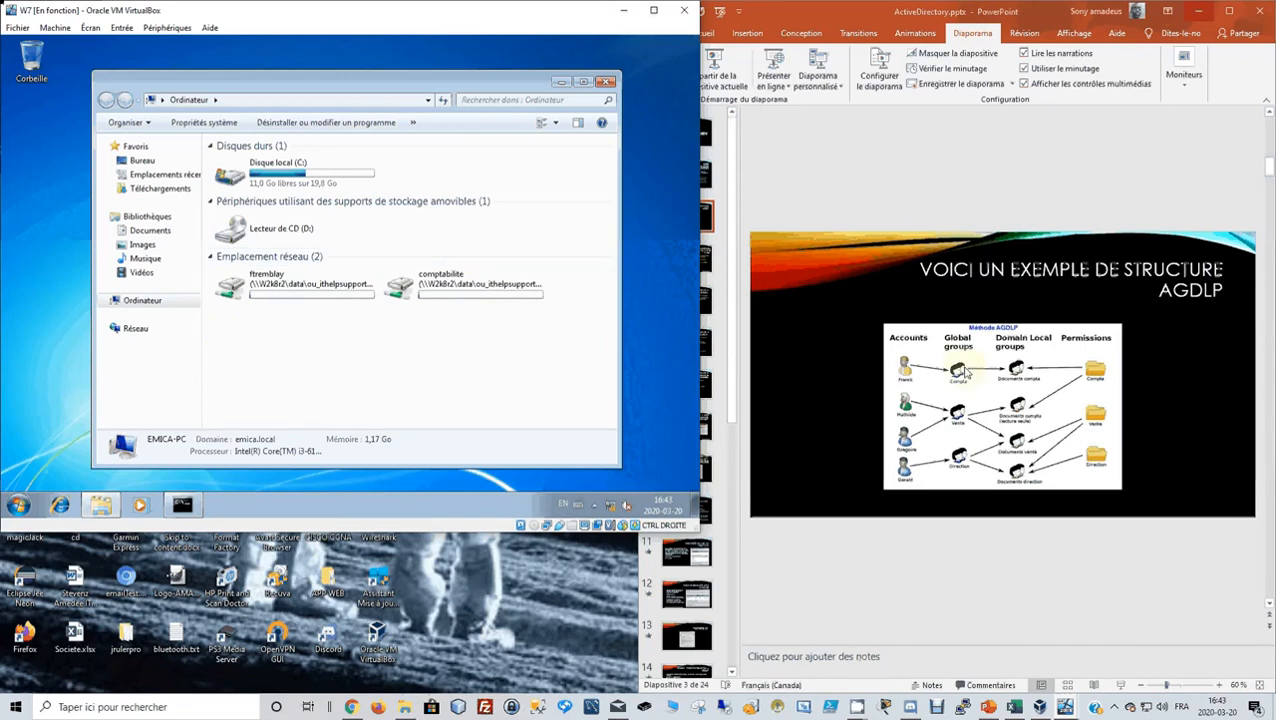
pyautogui.doubleClick(524, 283)
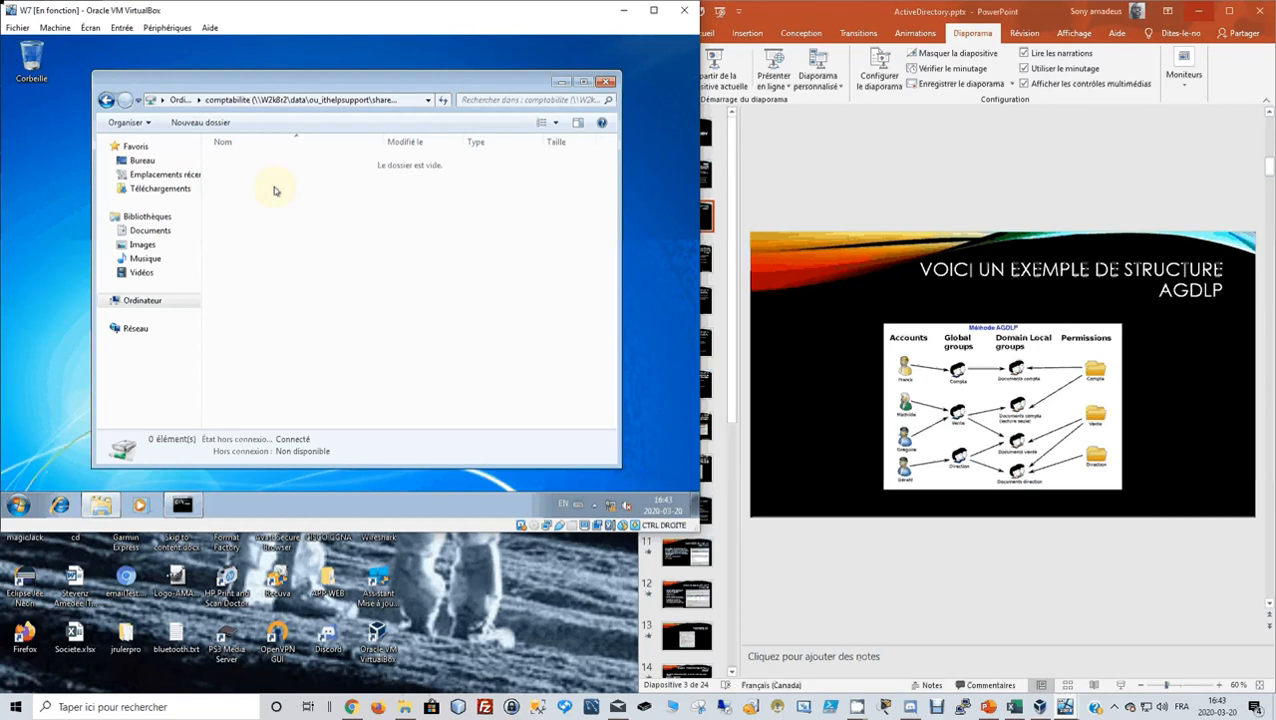
# Create a new text document in the comptabilite share, named with the accounting user's login.
pyautogui.rightClick(275, 190)
pyautogui.moveTo(345, 314)
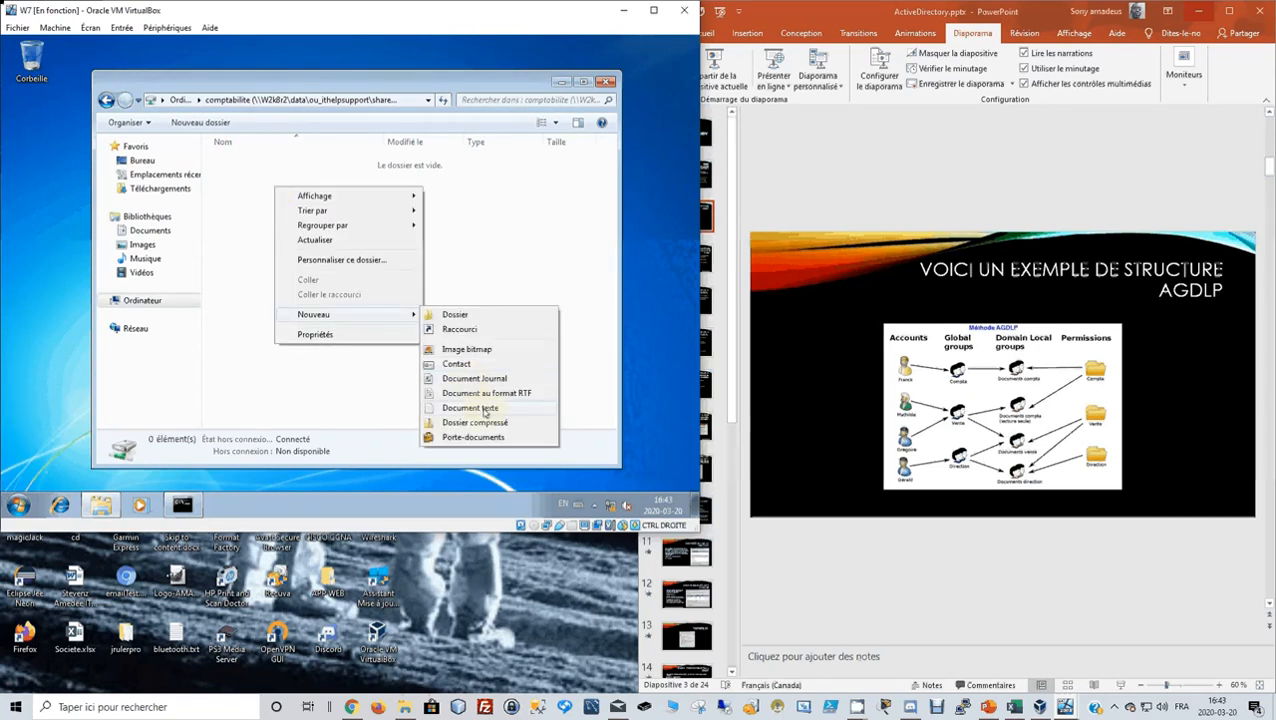
pyautogui.click(470, 408)
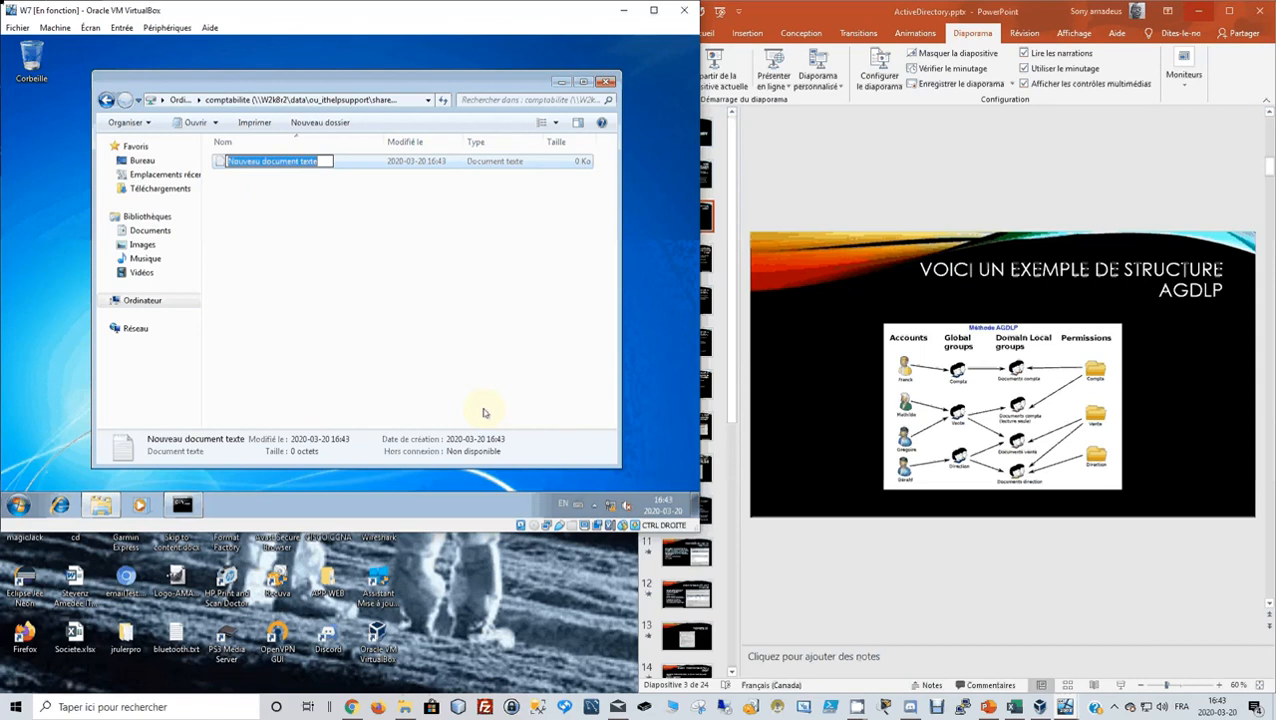
pyautogui.write('Fi')
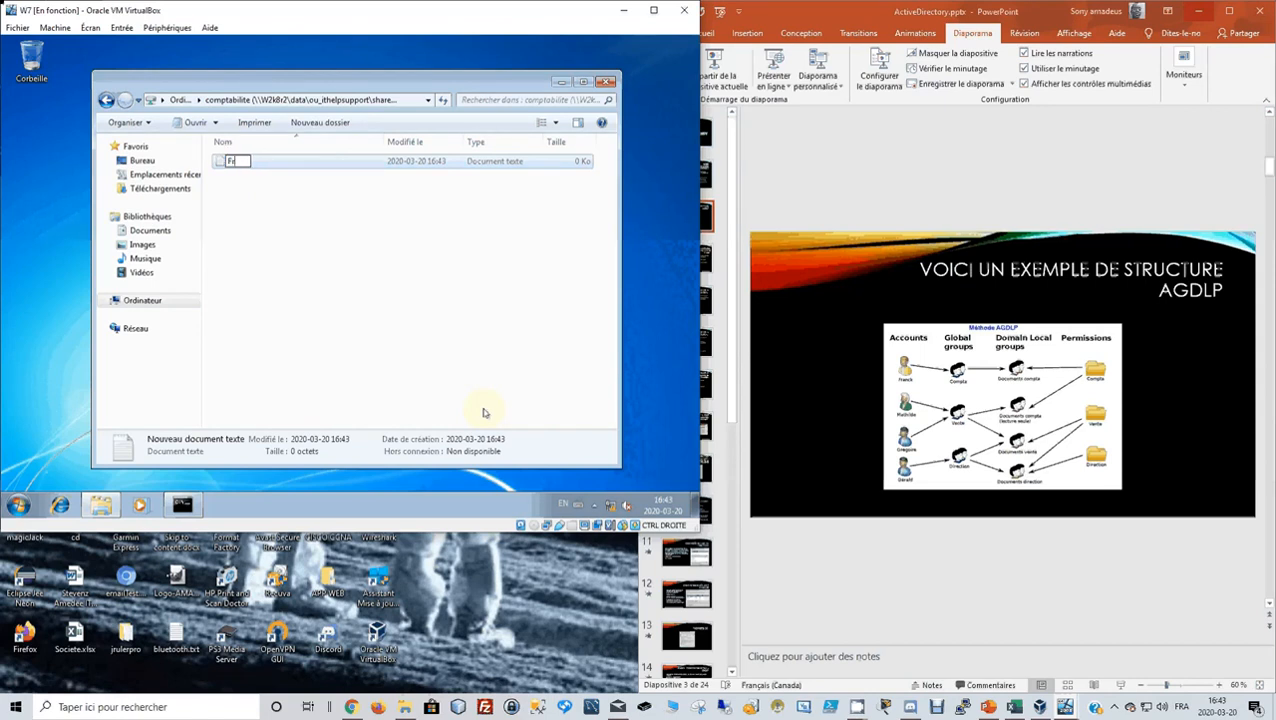
pyautogui.press('BackSpace')
pyautogui.press('BackSpace')
pyautogui.press('Return')
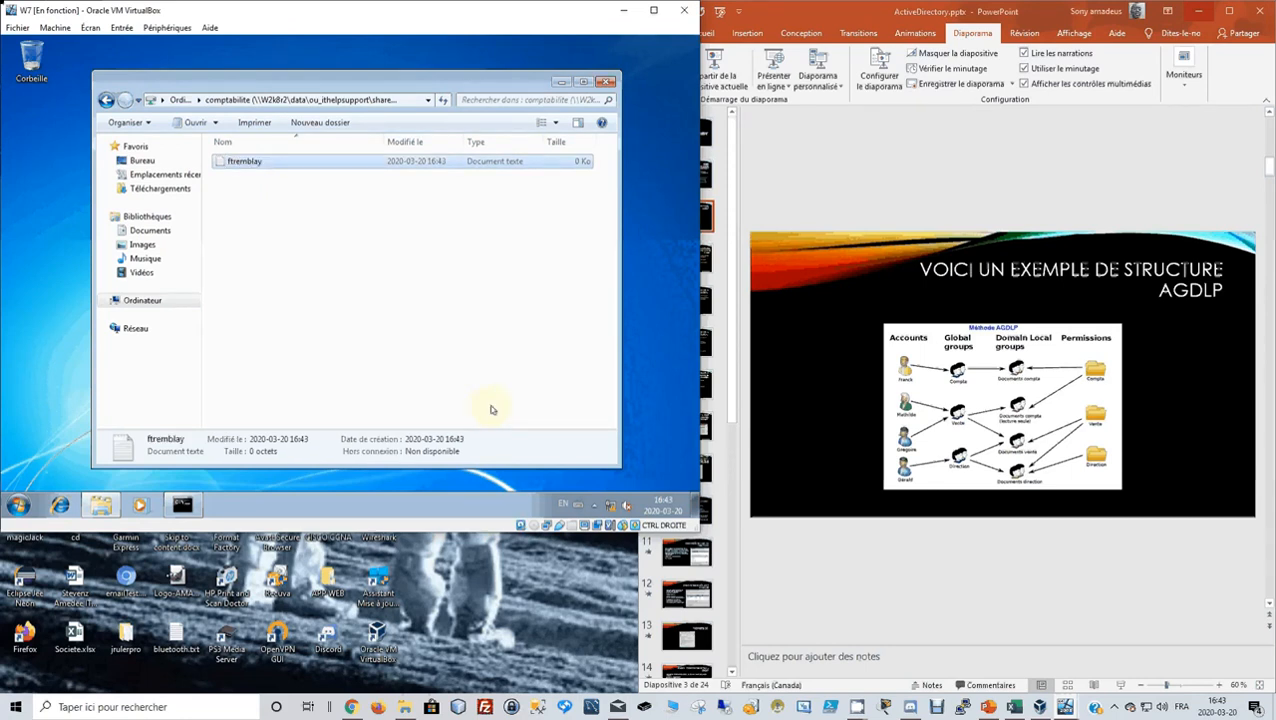
# Close the share window and switch user, returning Windows 7 to the lock screen.
pyautogui.click(606, 82)
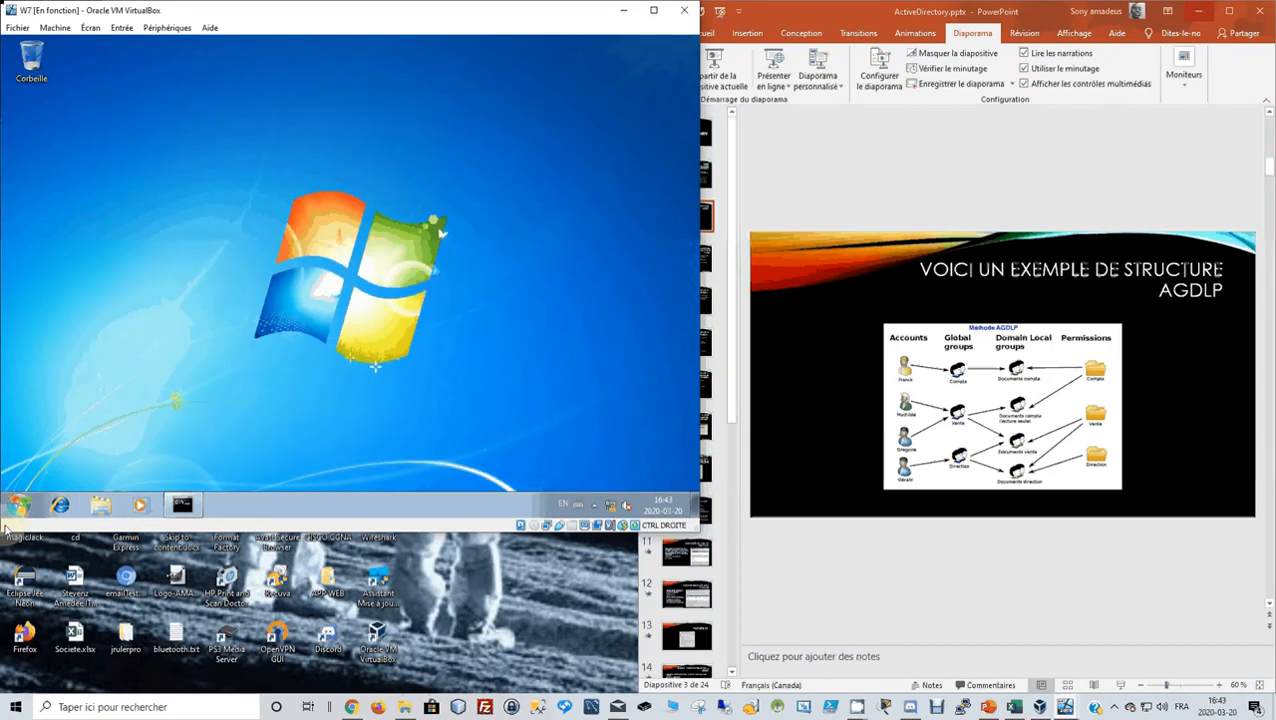
pyautogui.click(19, 505)
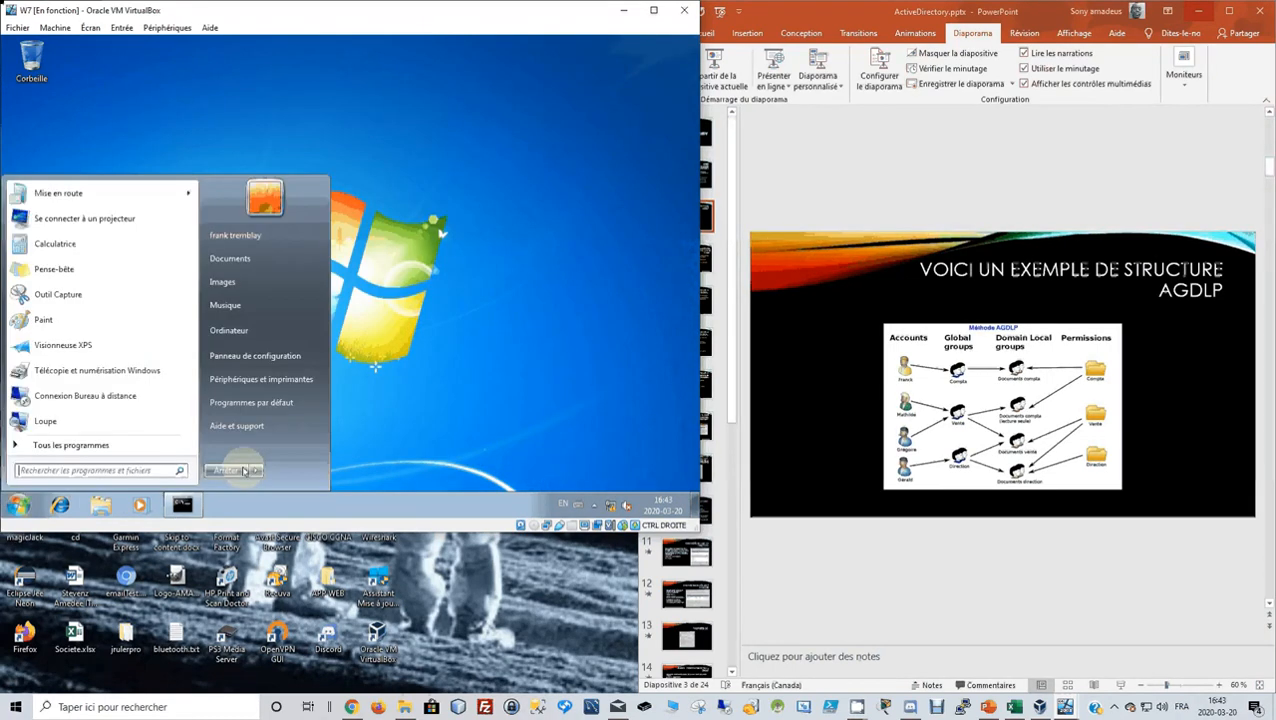
pyautogui.click(256, 470)
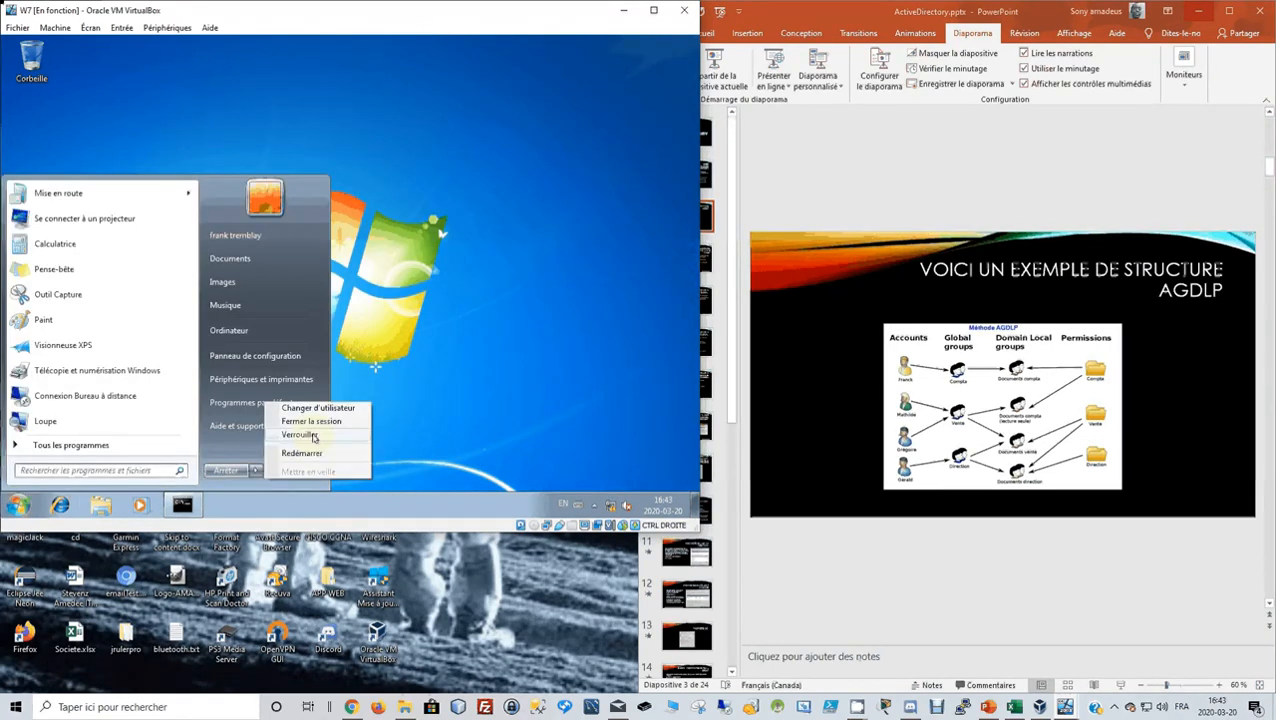
pyautogui.click(342, 412)
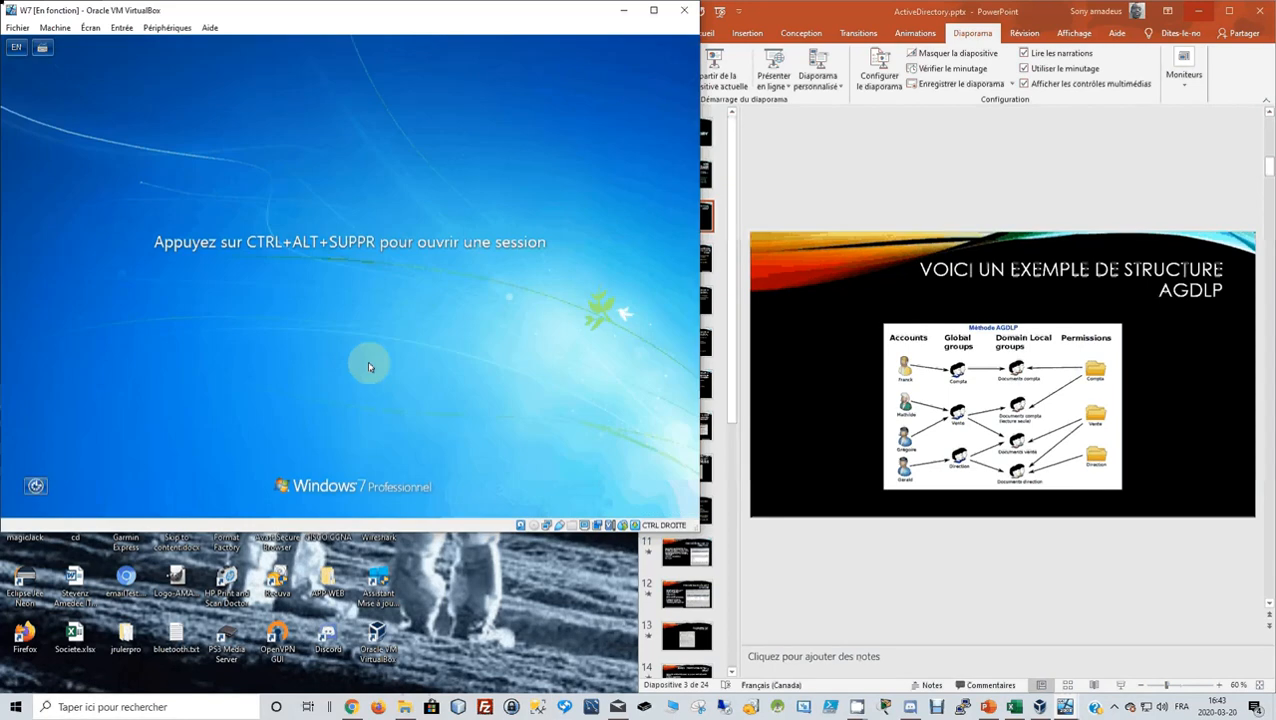
# Send Ctrl-Alt-Del, choose Other user, and bring up the ADGLP spreadsheet in Excel.
pyautogui.click(121, 27)
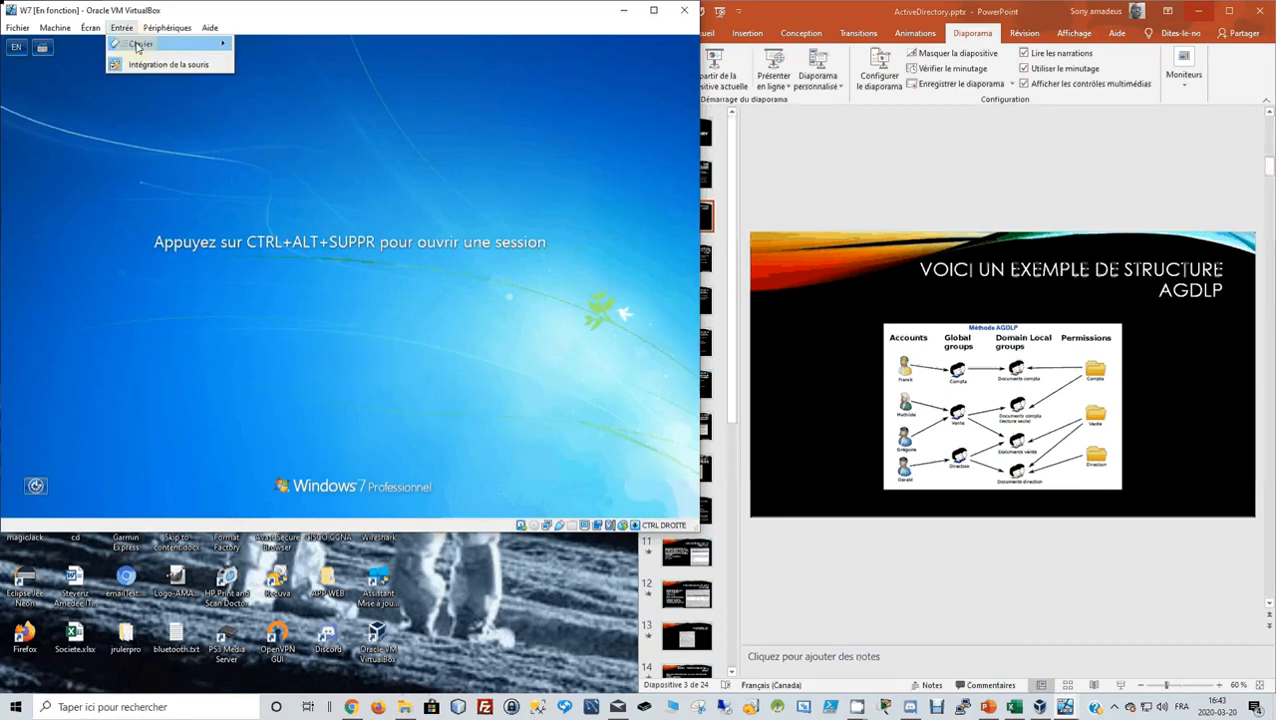
pyautogui.moveTo(140, 44)
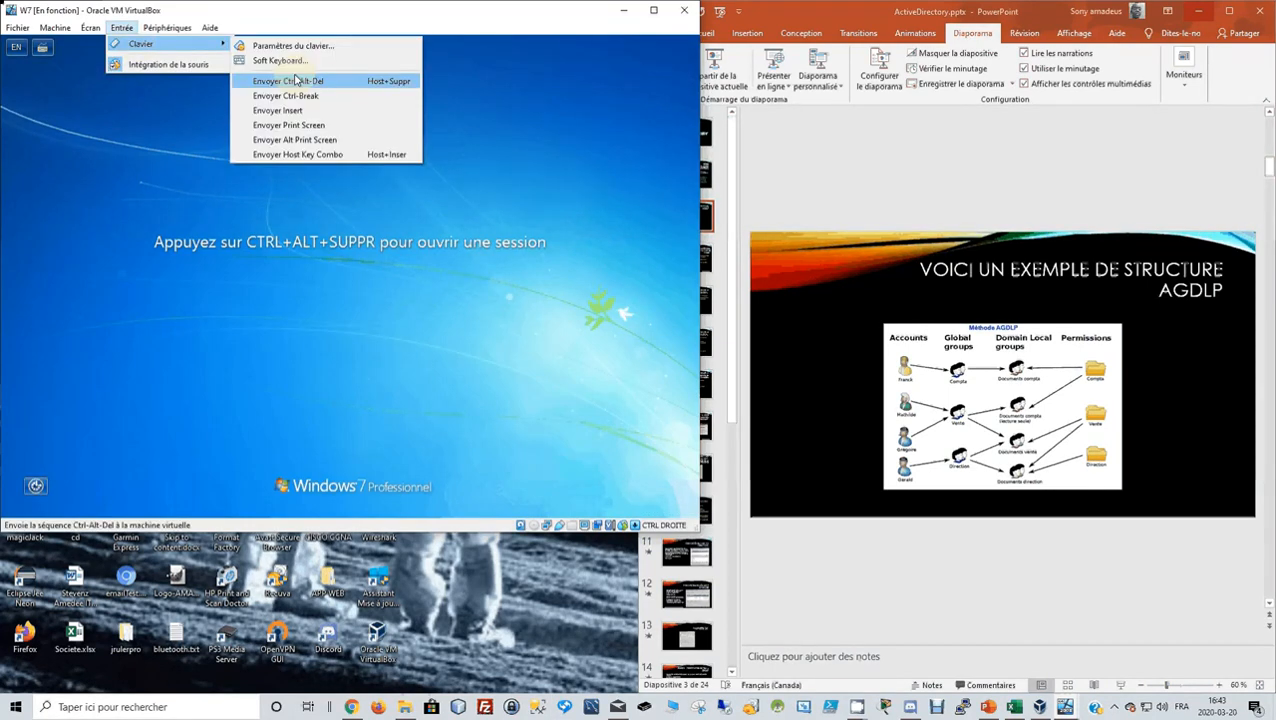
pyautogui.click(296, 80)
pyautogui.click(404, 309)
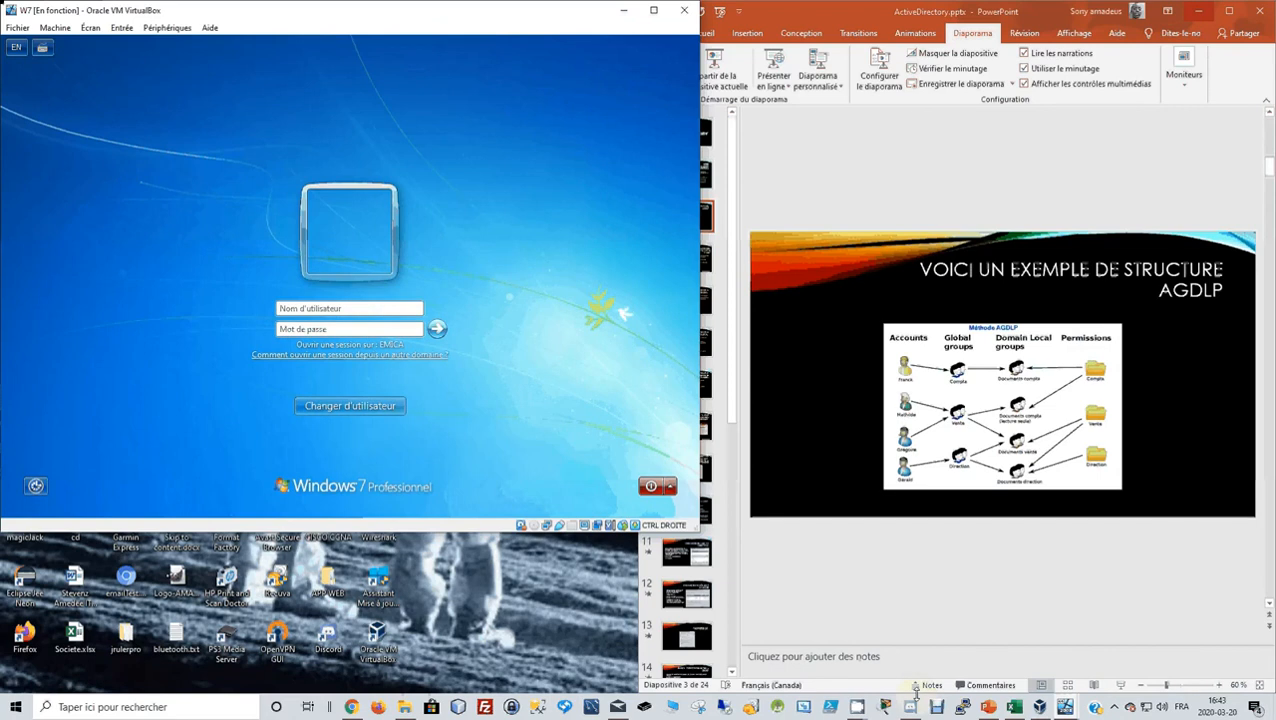
pyautogui.click(1014, 707)
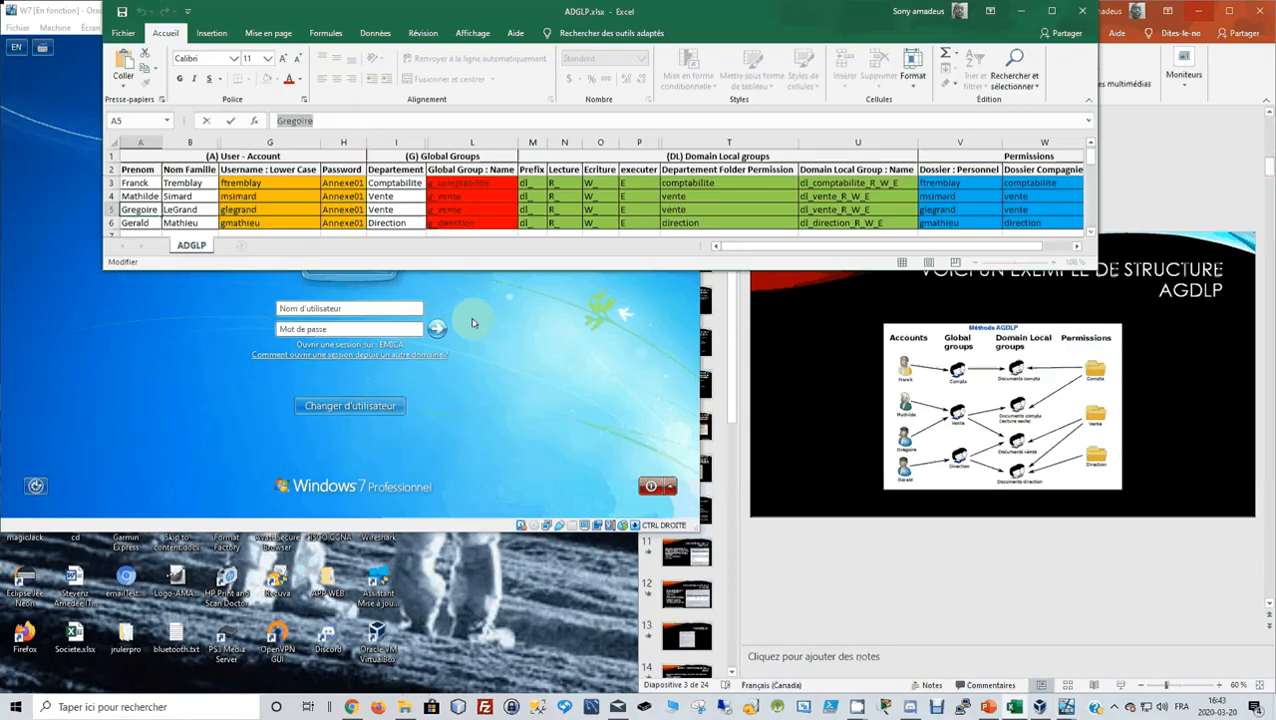
# Look up the username in Excel cell G4 and sign in as the sales test user.
pyautogui.click(255, 197)
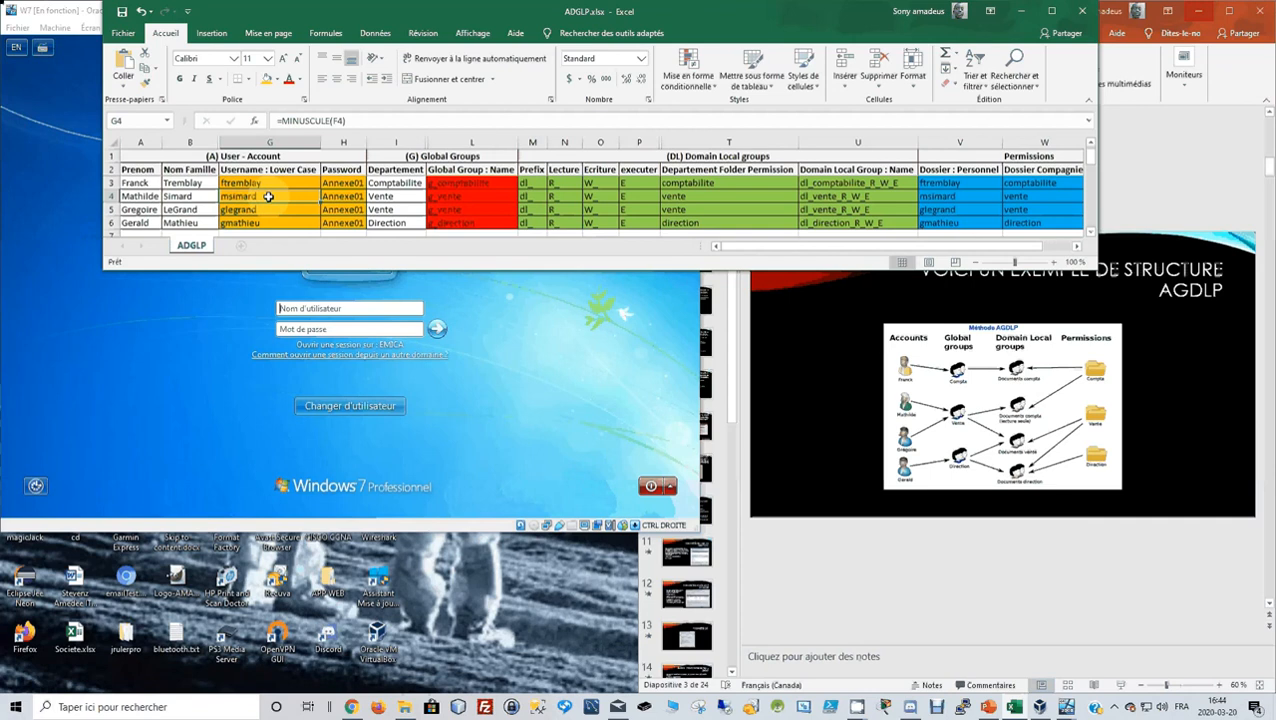
pyautogui.click(285, 329)
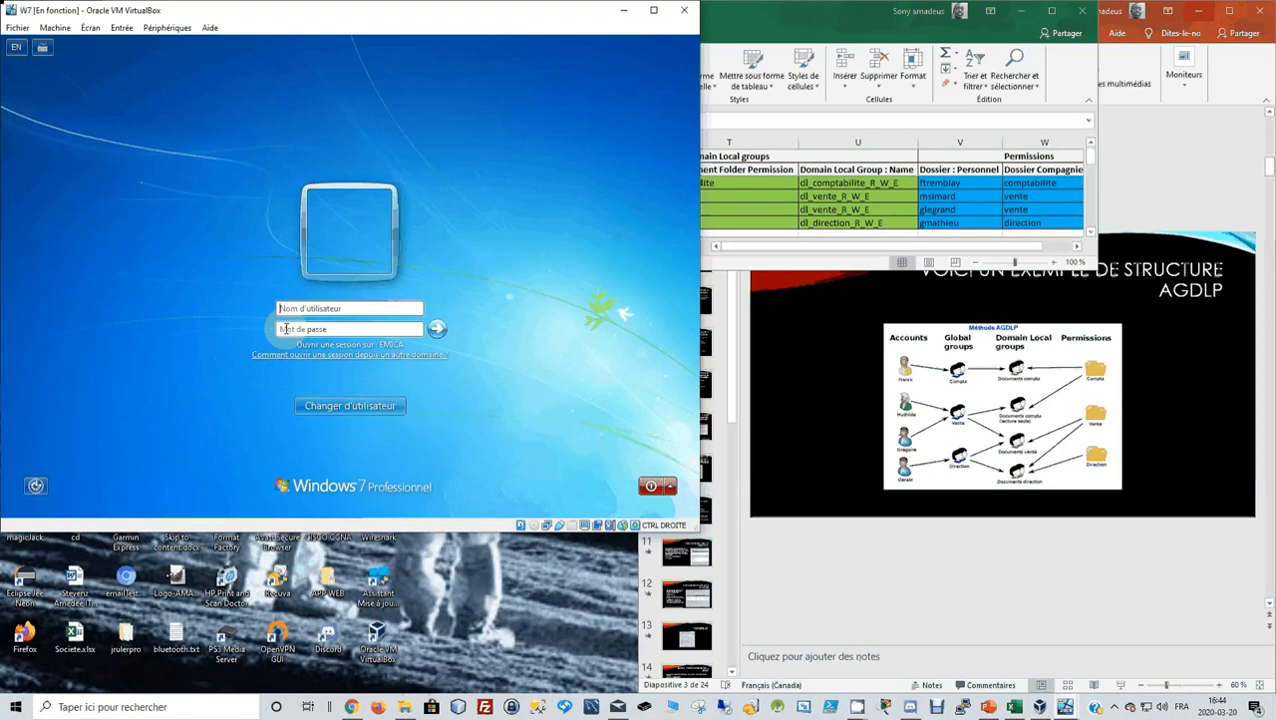
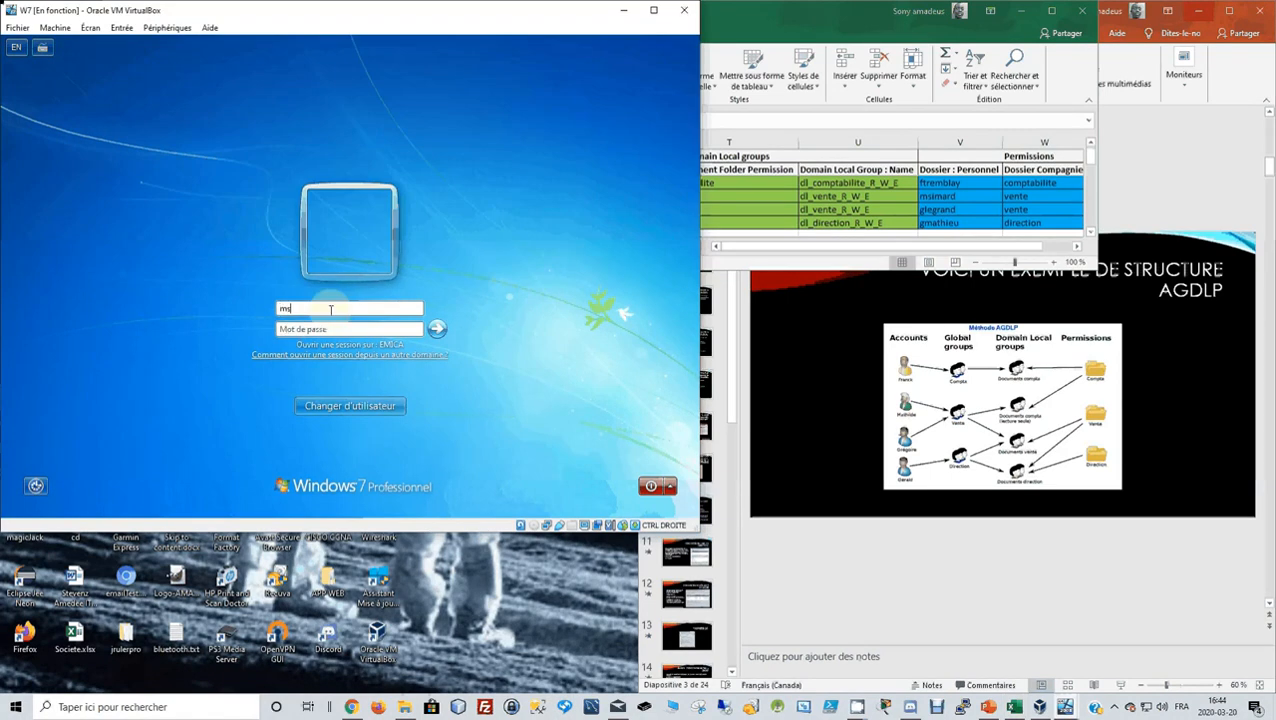
pyautogui.press('Tab')
pyautogui.write('••••••••')
pyautogui.press('Return')
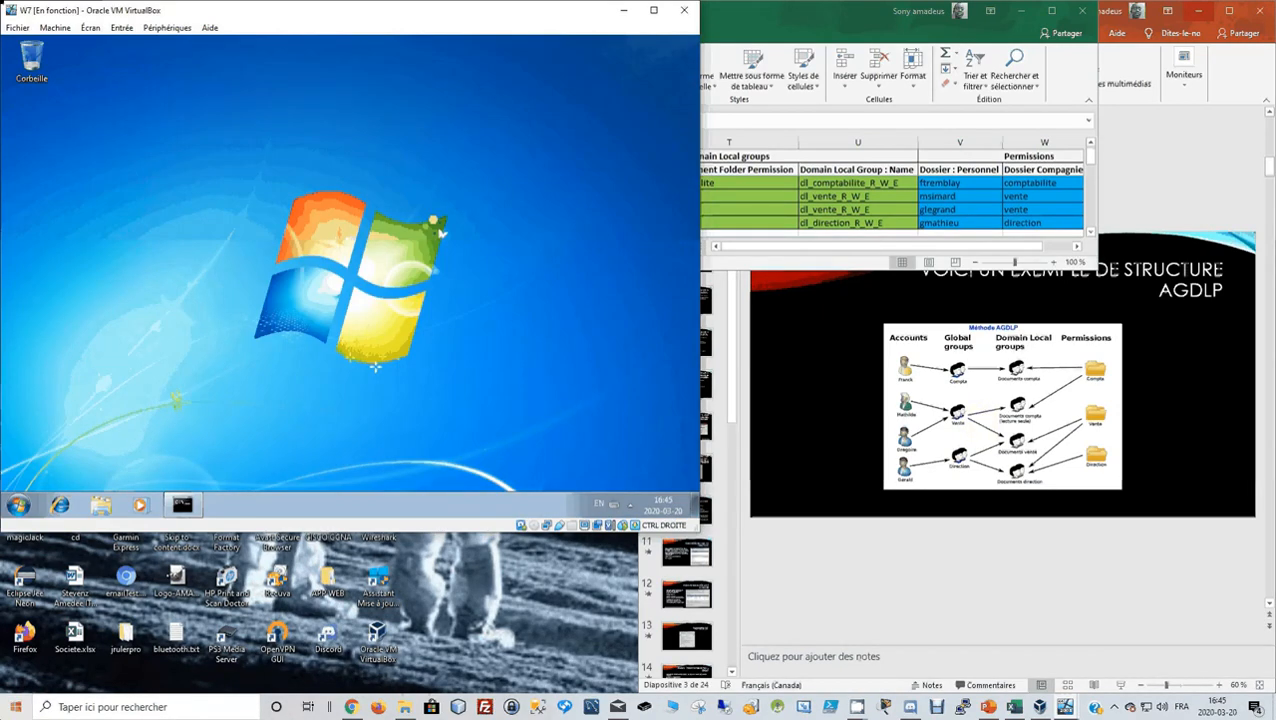
# Open Computer and select the mapped network drive to check its details, then switch to VirtualBox.
pyautogui.click(17, 505)
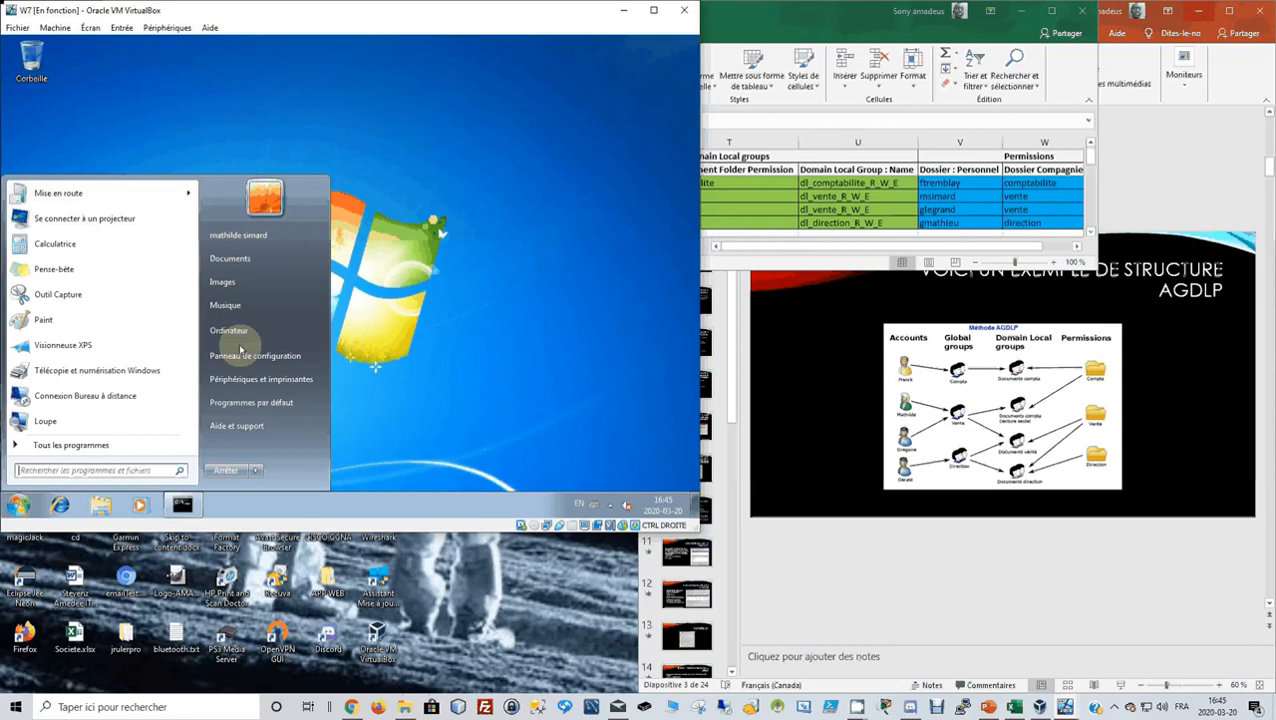
pyautogui.click(238, 334)
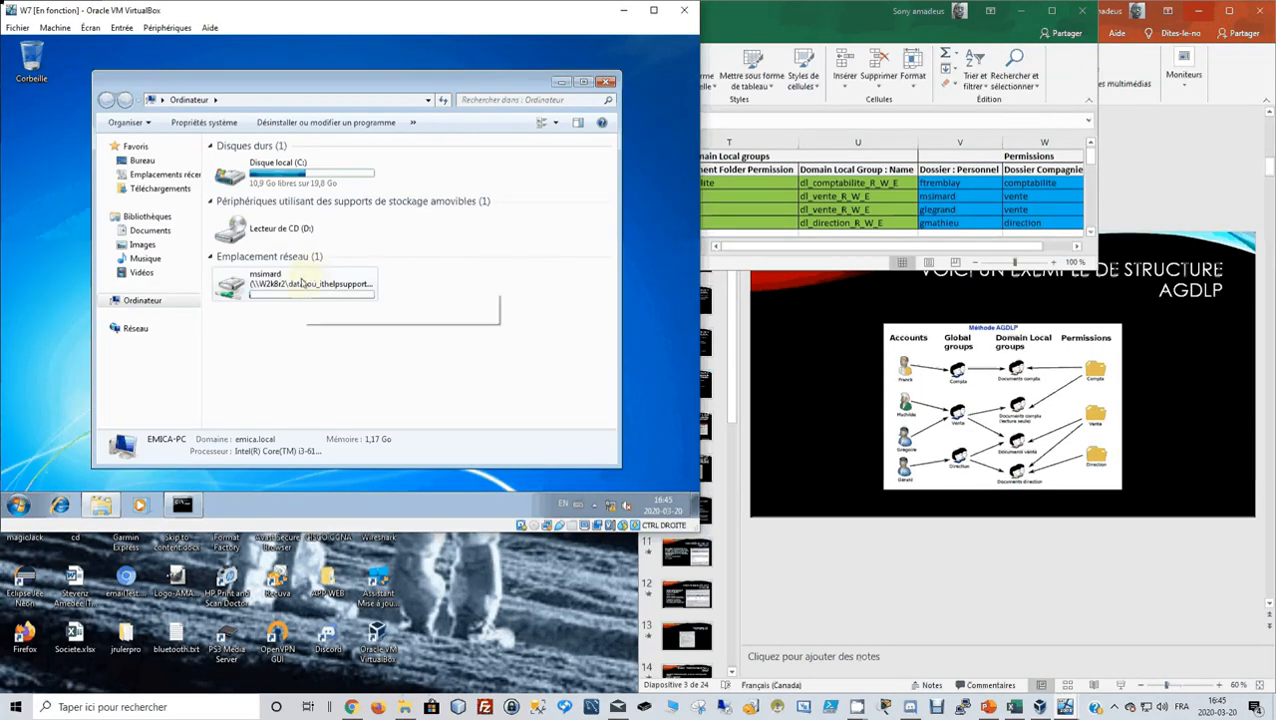
pyautogui.click(302, 284)
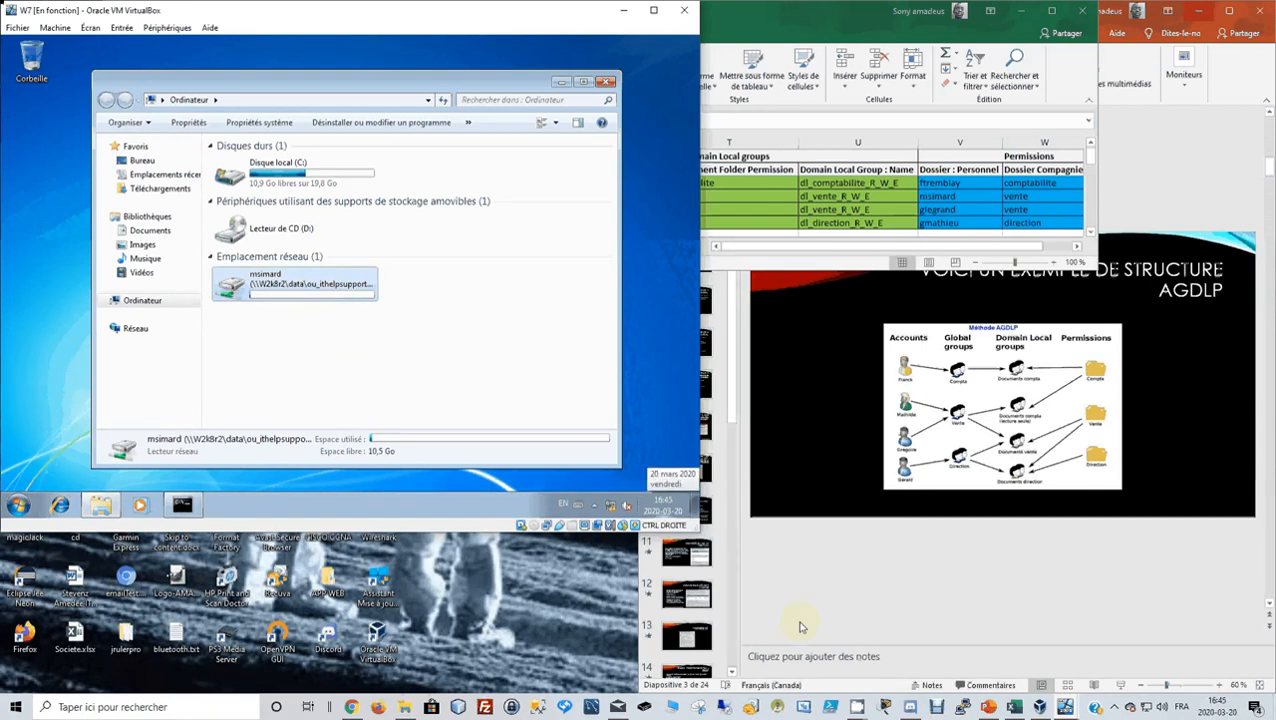
pyautogui.click(1038, 706)
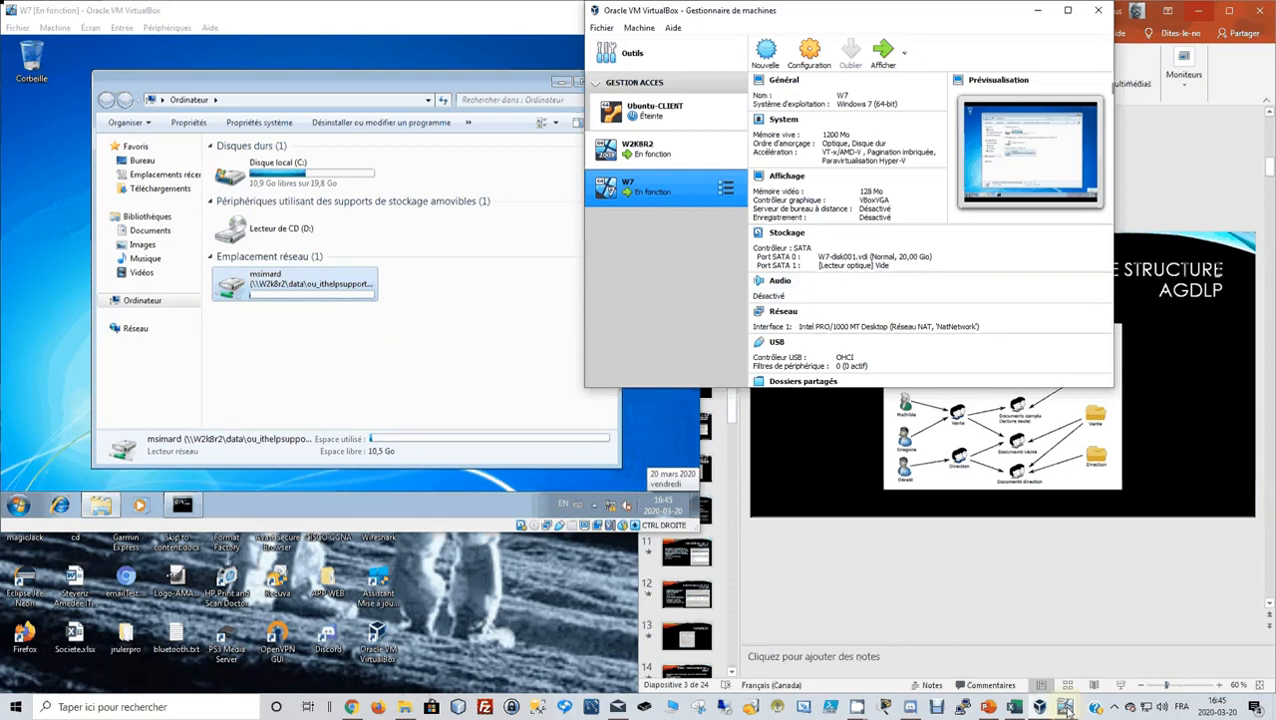
# On the server, inspect the sales user's logon script and home folder settings.
pyautogui.moveTo(1066, 708)
pyautogui.click(1040, 654)
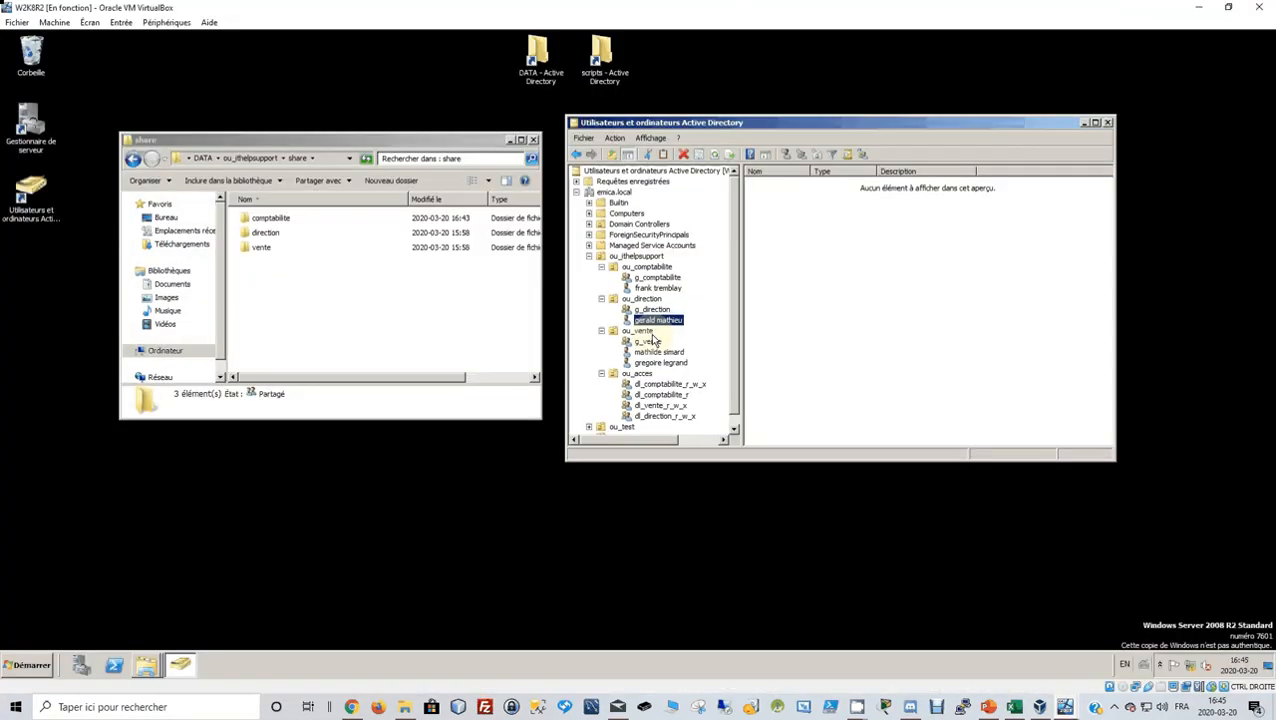
pyautogui.click(652, 352)
pyautogui.rightClick(651, 356)
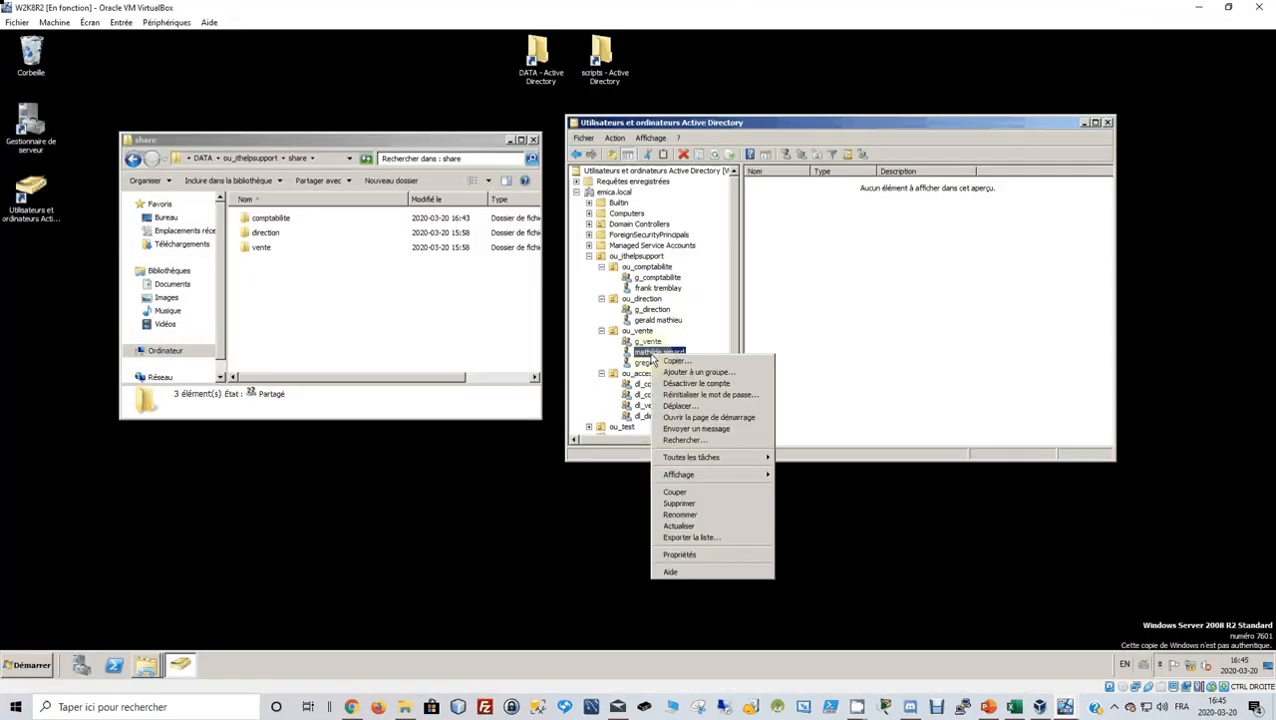
pyautogui.click(724, 556)
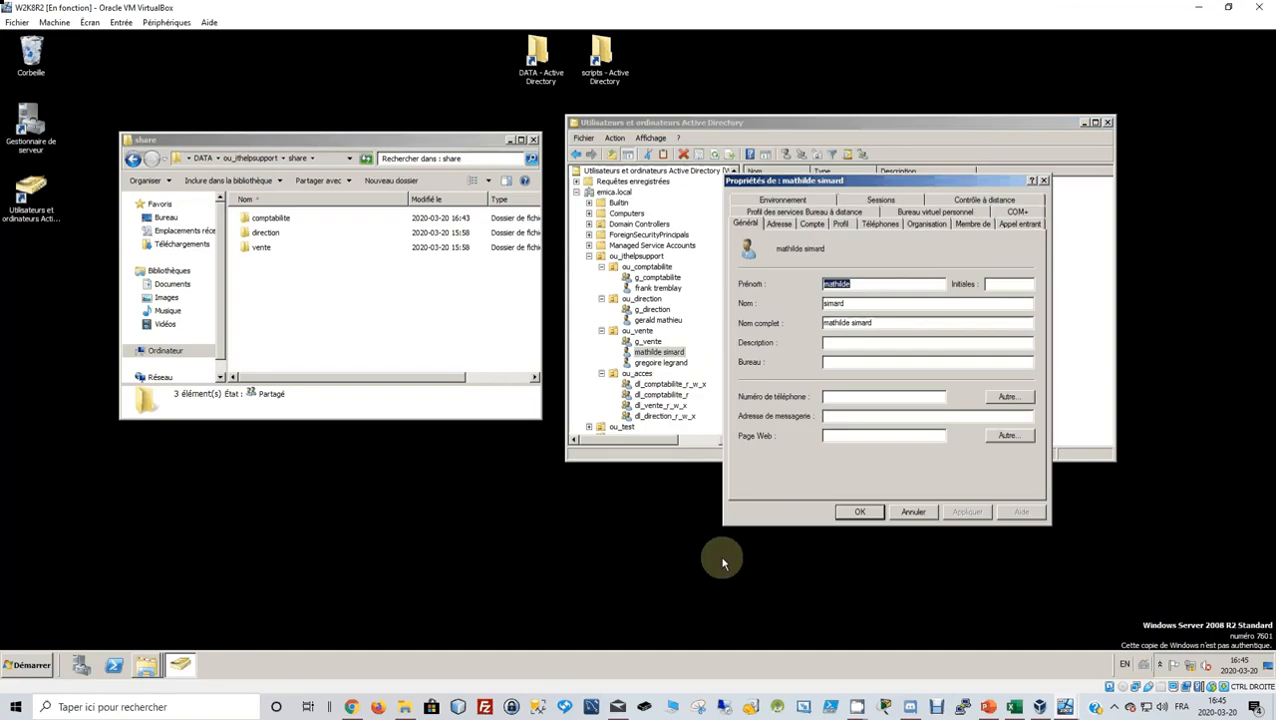
pyautogui.click(840, 223)
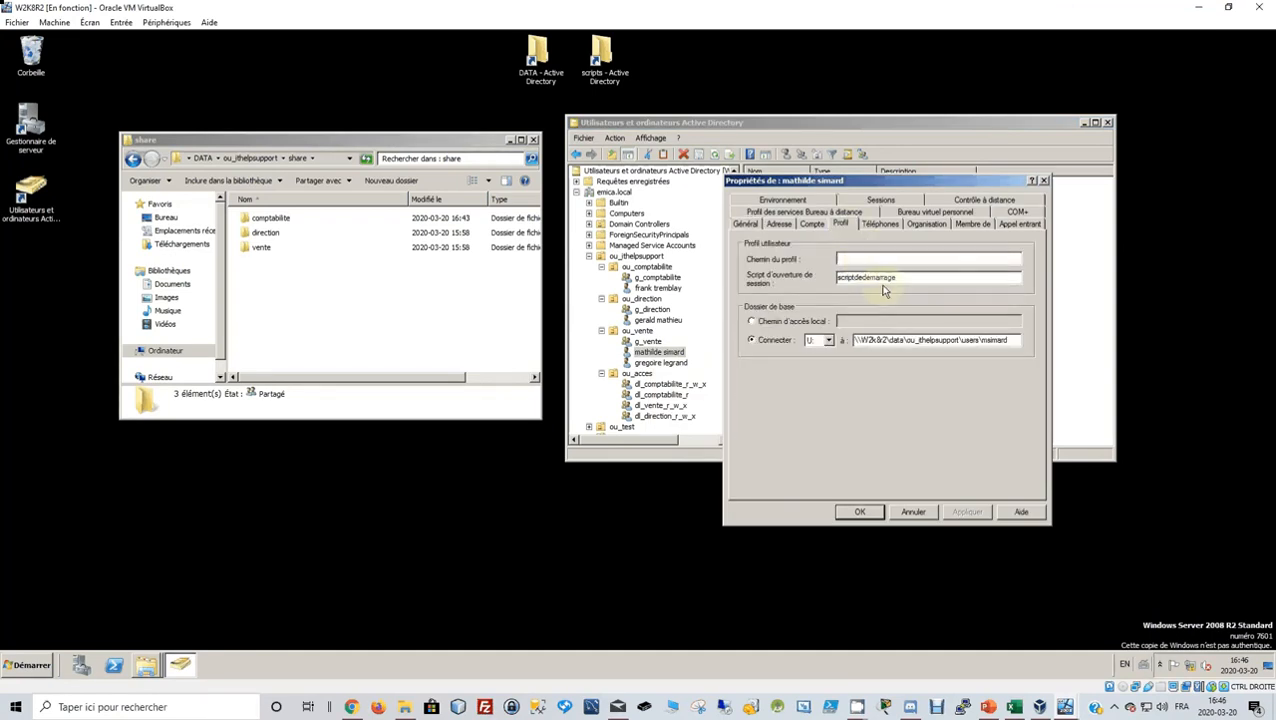
pyautogui.click(858, 511)
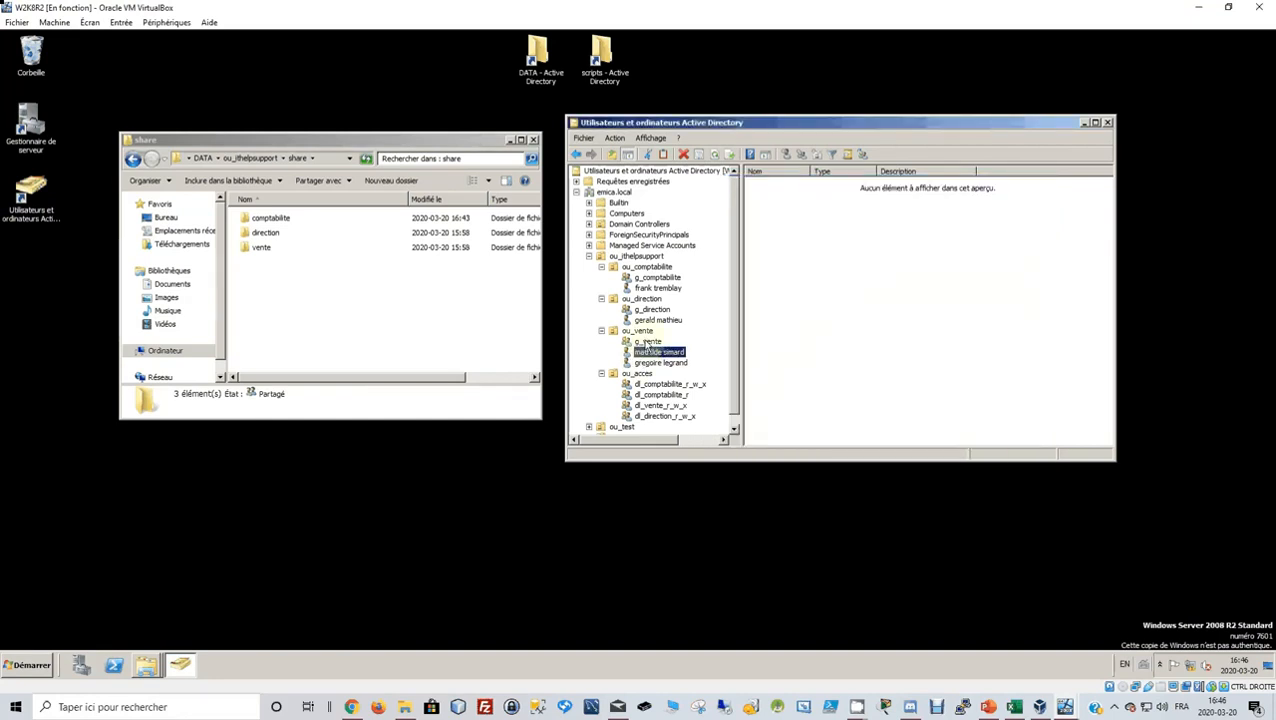
# Review the g_vente group's Member Of and Members lists in its properties.
pyautogui.click(647, 342)
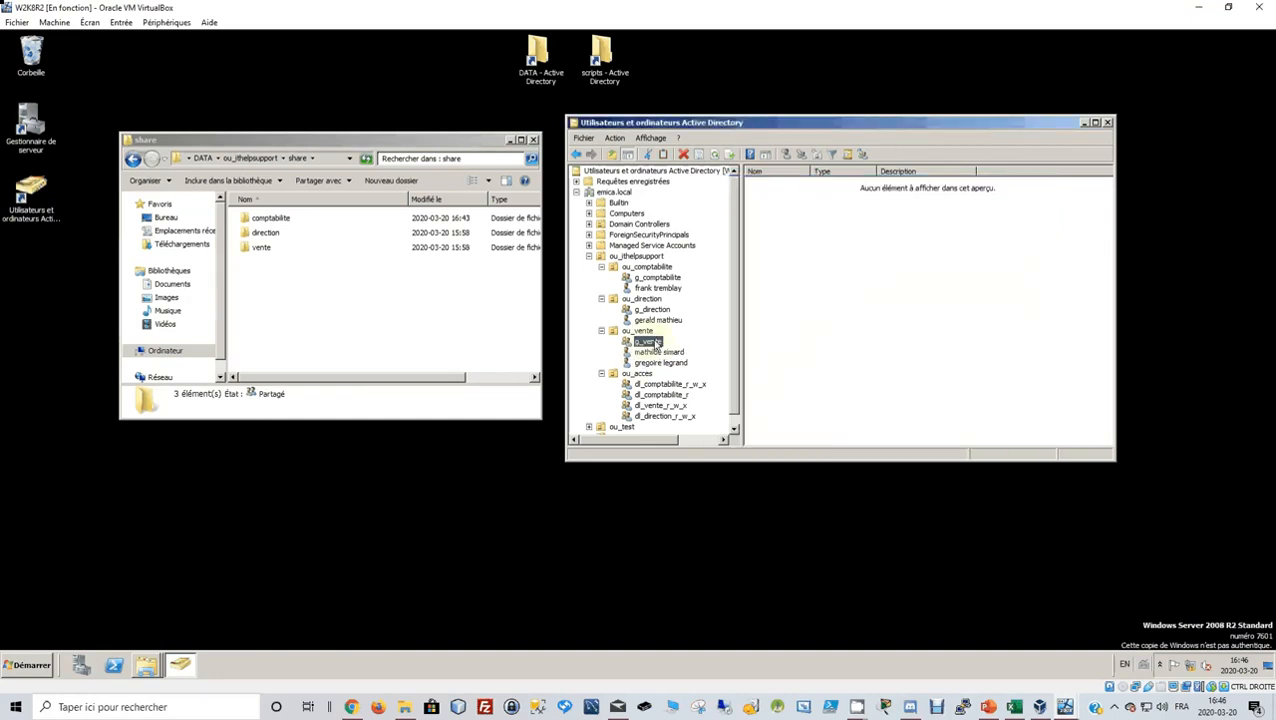
pyautogui.rightClick(655, 342)
pyautogui.click(703, 512)
pyautogui.click(1058, 42)
pyautogui.rightClick(648, 345)
pyautogui.click(690, 506)
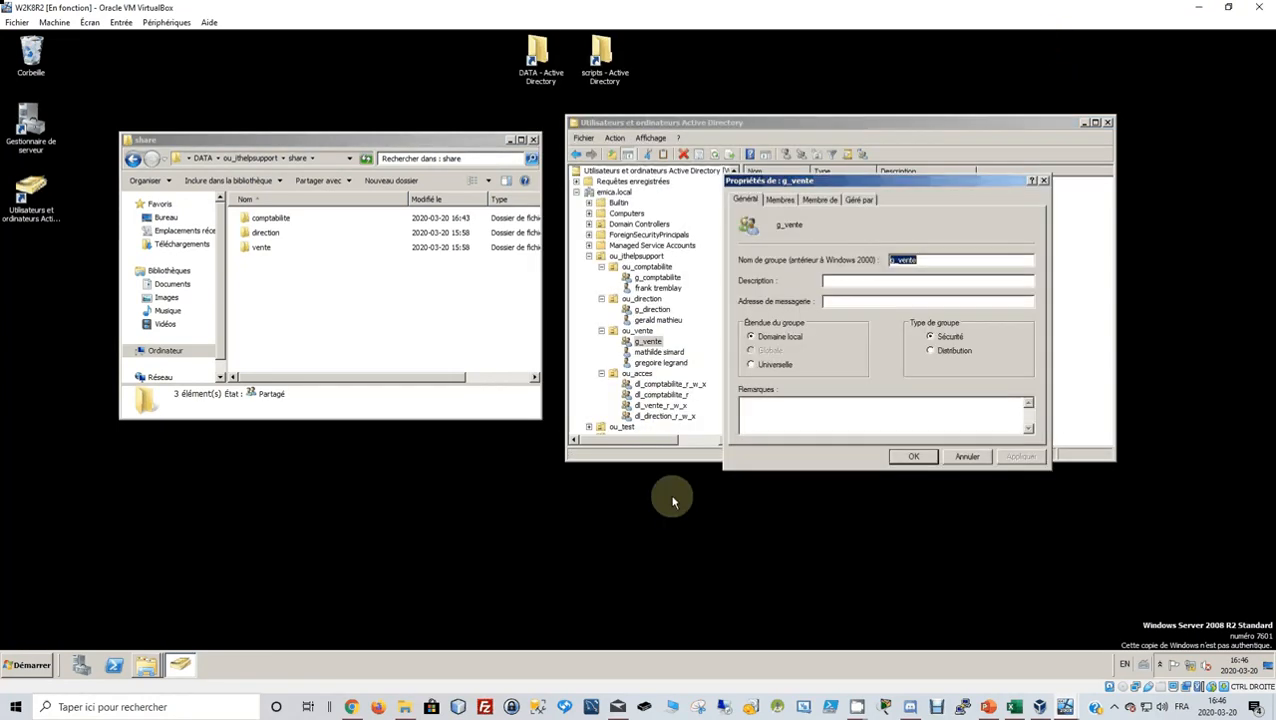
pyautogui.click(810, 200)
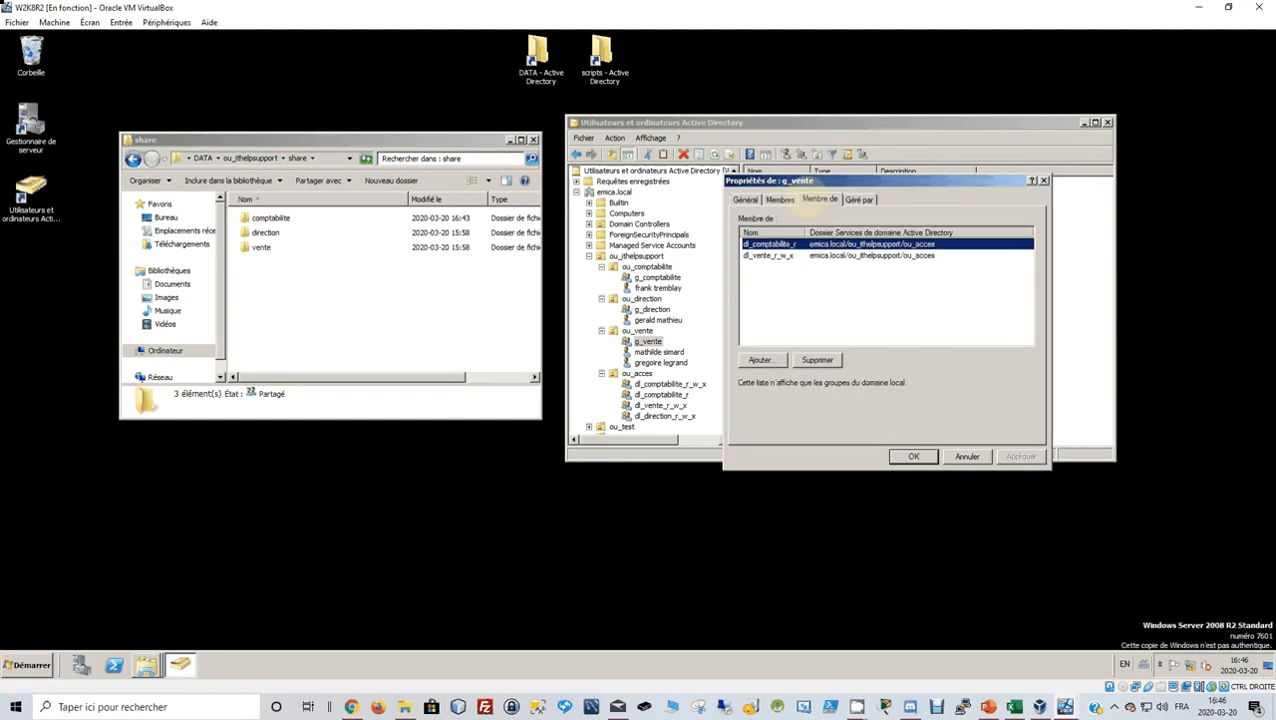
pyautogui.click(786, 200)
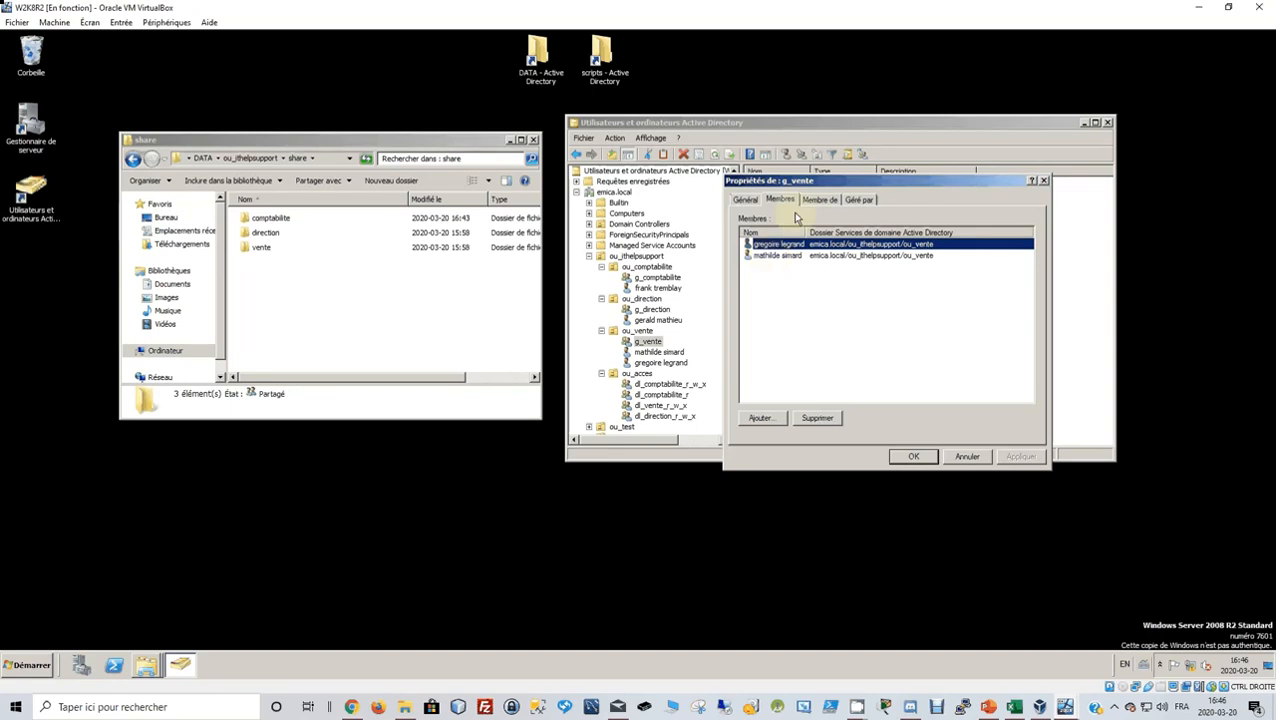
pyautogui.click(915, 456)
# Recheck the sales user's profile, logon names and group memberships, then restore down the server VM.
pyautogui.click(659, 353)
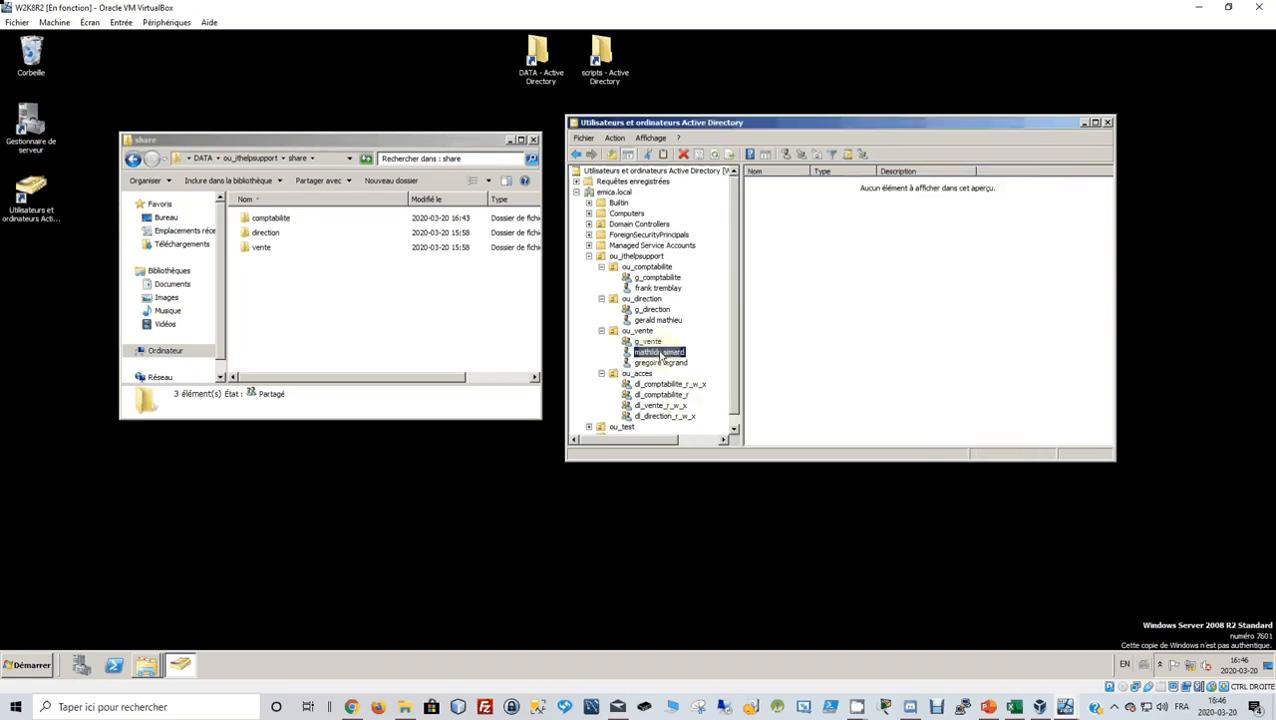
pyautogui.rightClick(659, 356)
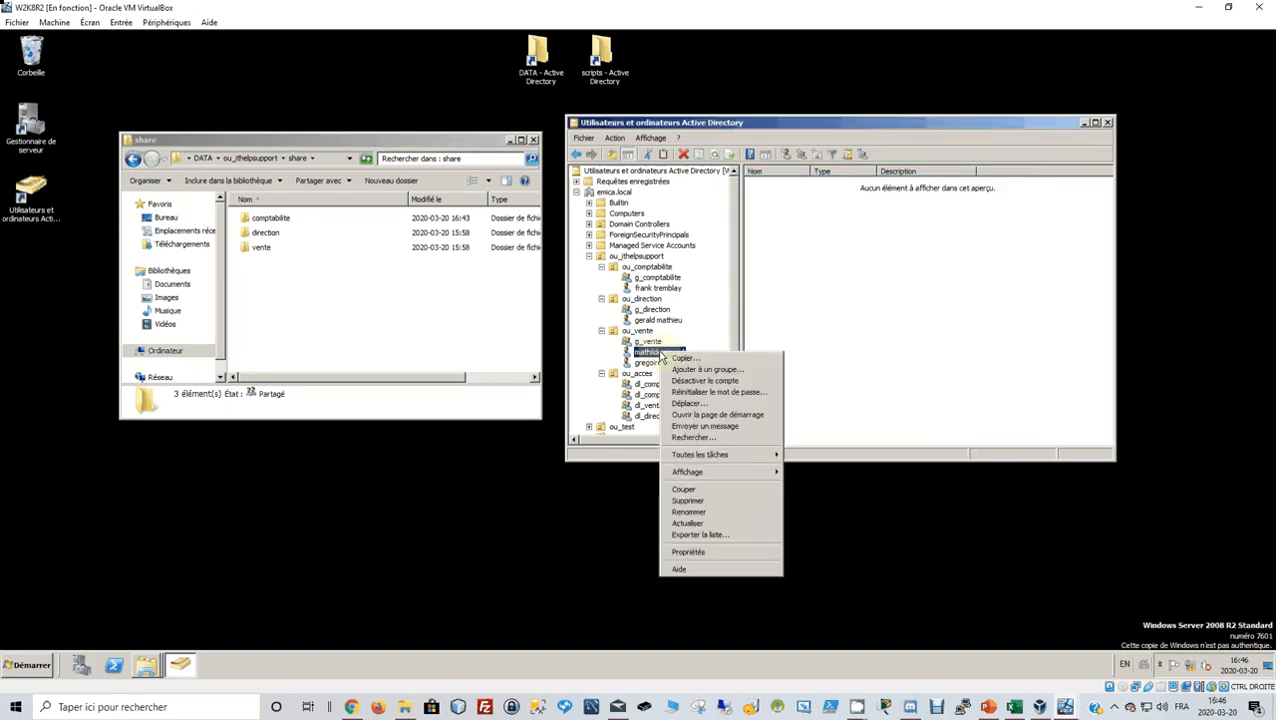
pyautogui.click(695, 550)
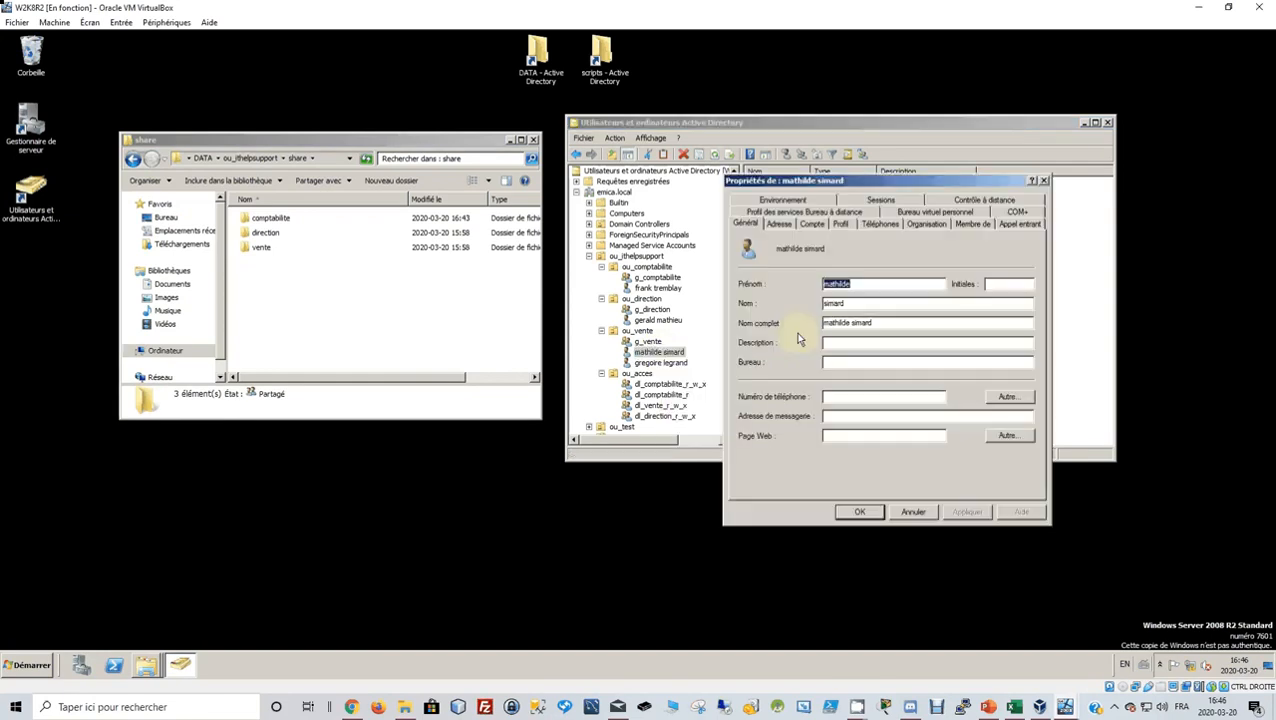
pyautogui.click(841, 225)
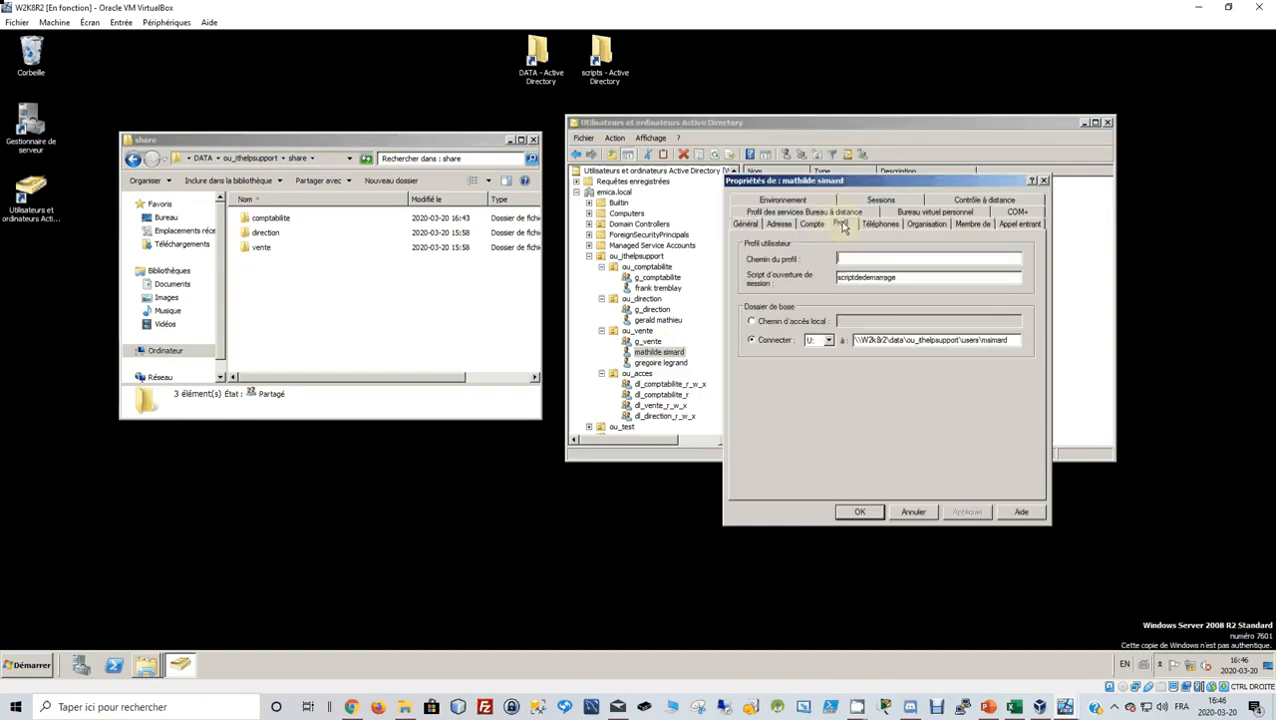
pyautogui.click(820, 228)
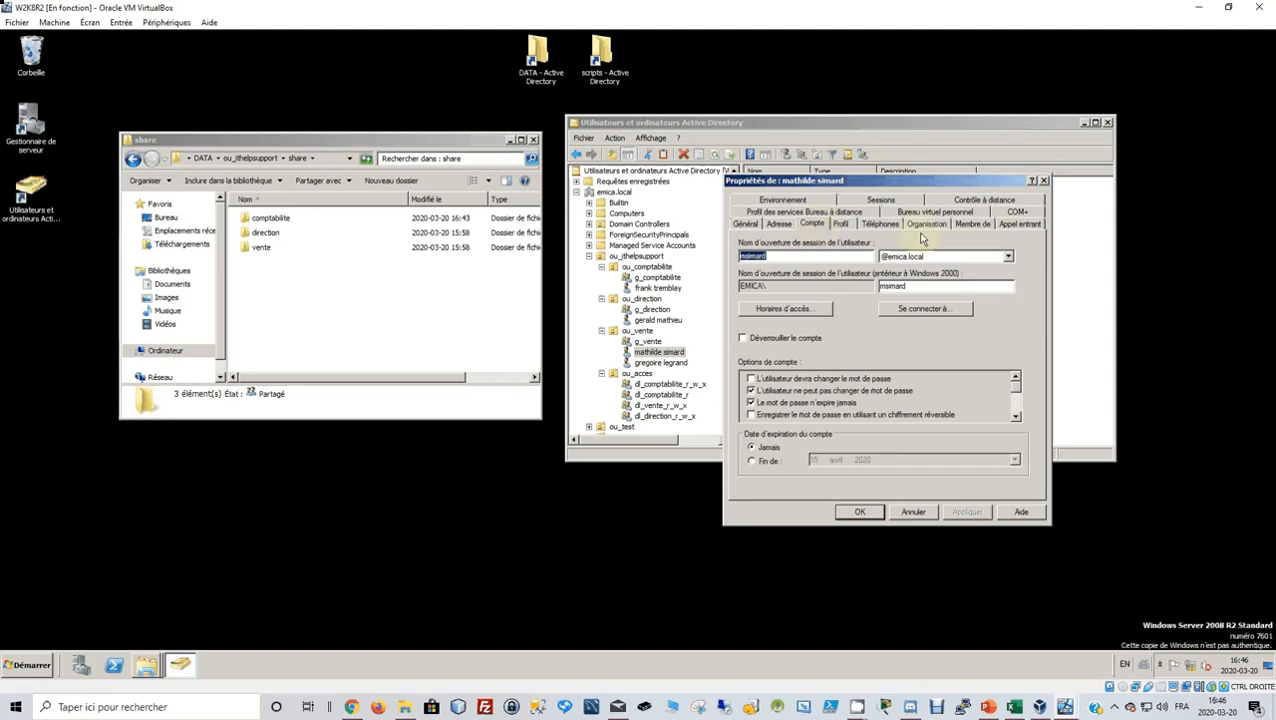
pyautogui.click(966, 227)
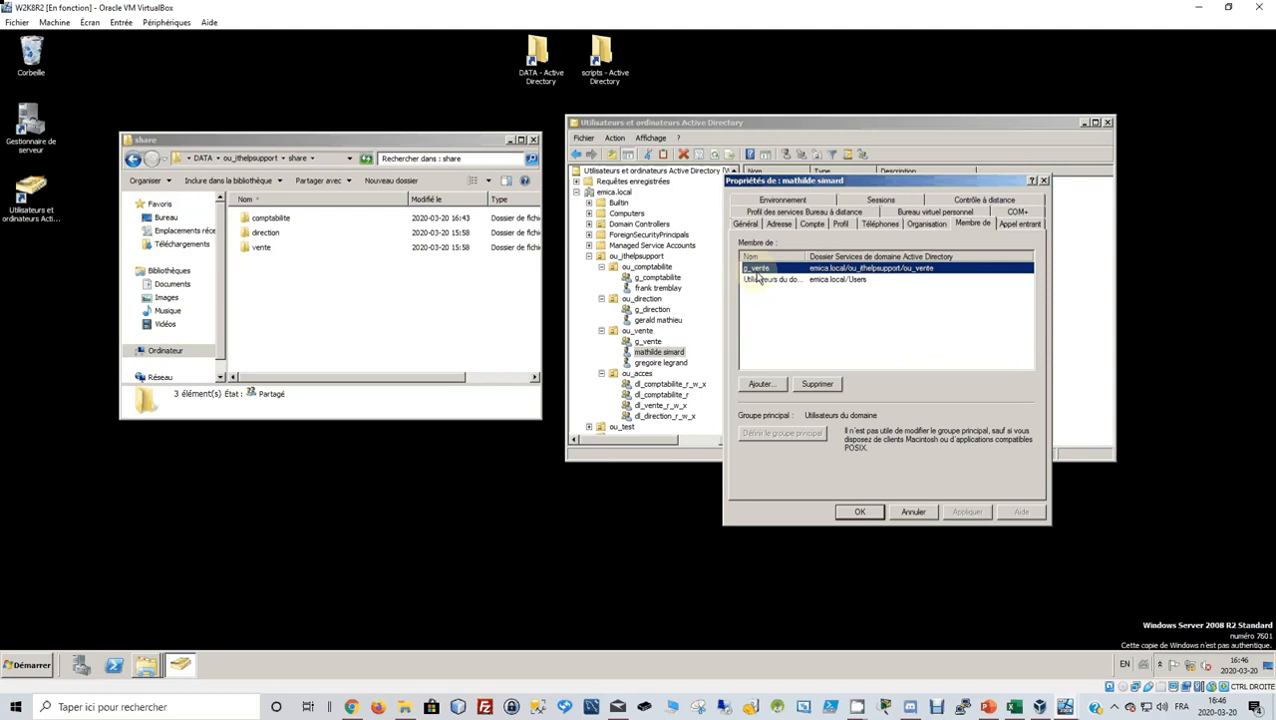
pyautogui.click(912, 513)
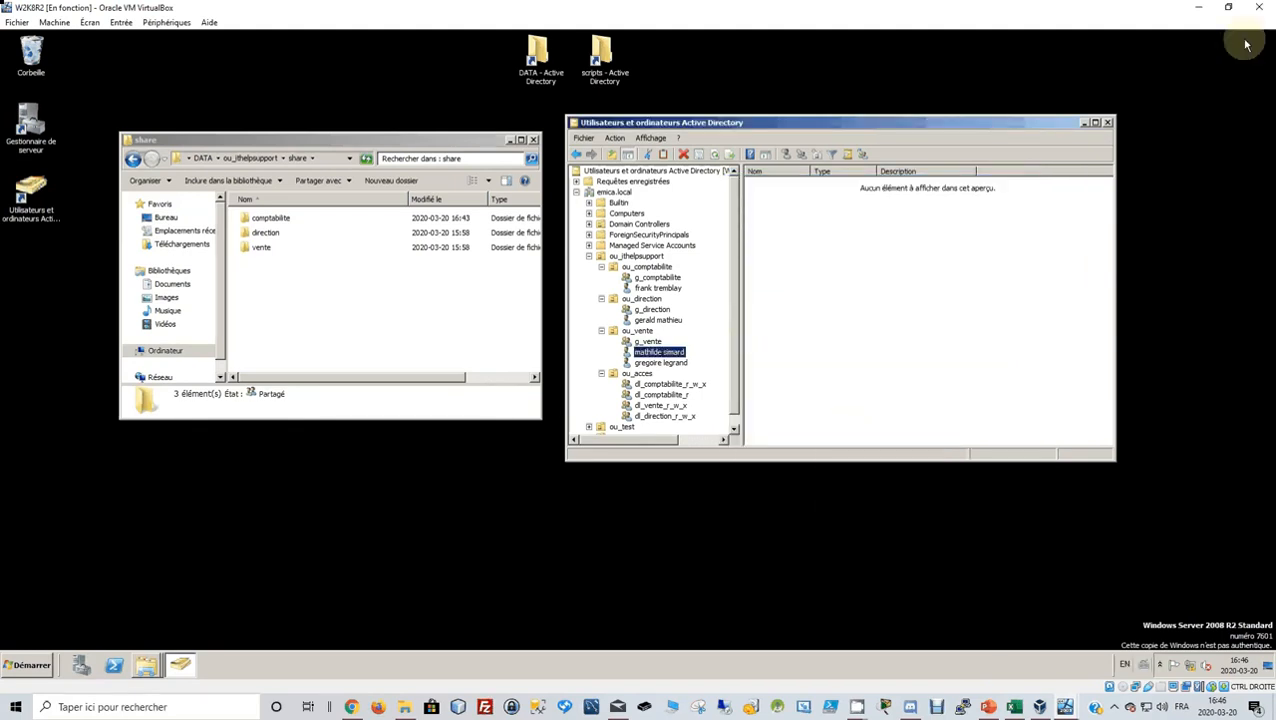
pyautogui.click(1228, 7)
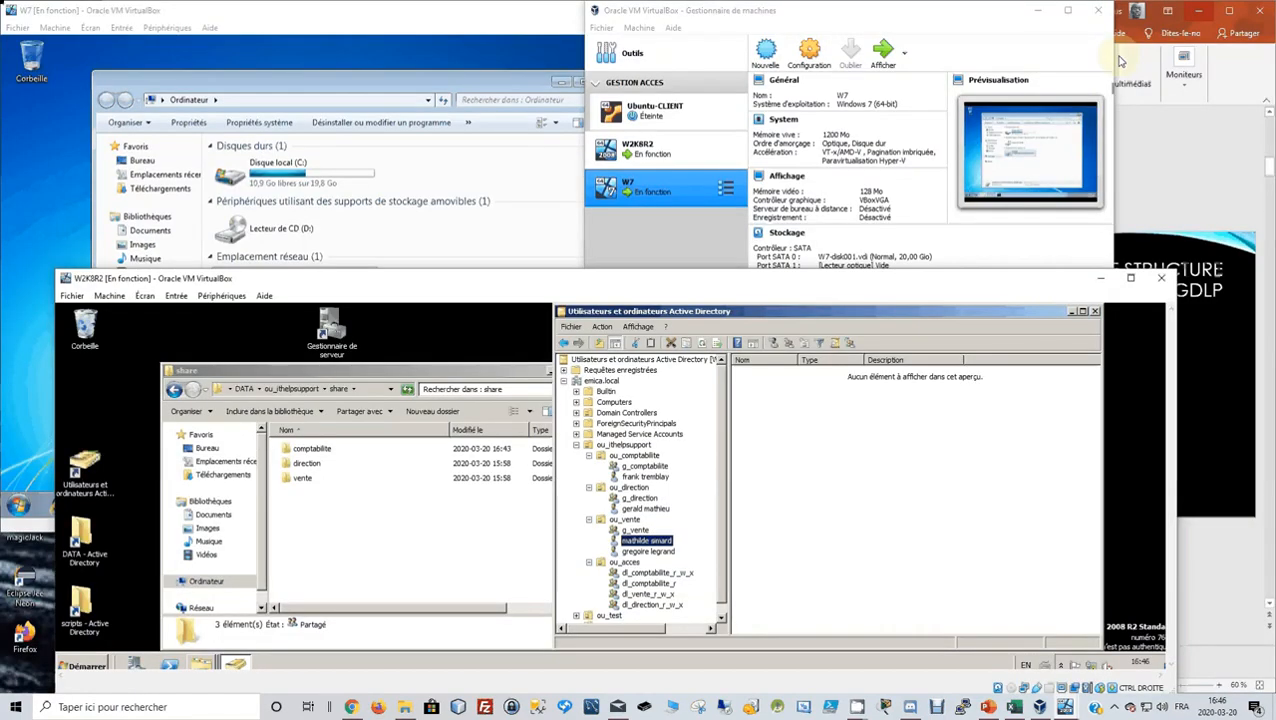
# Bring the Windows 7 client VM forward, then show the AGDLP structure slide 3 in PowerPoint.
pyautogui.click(446, 93)
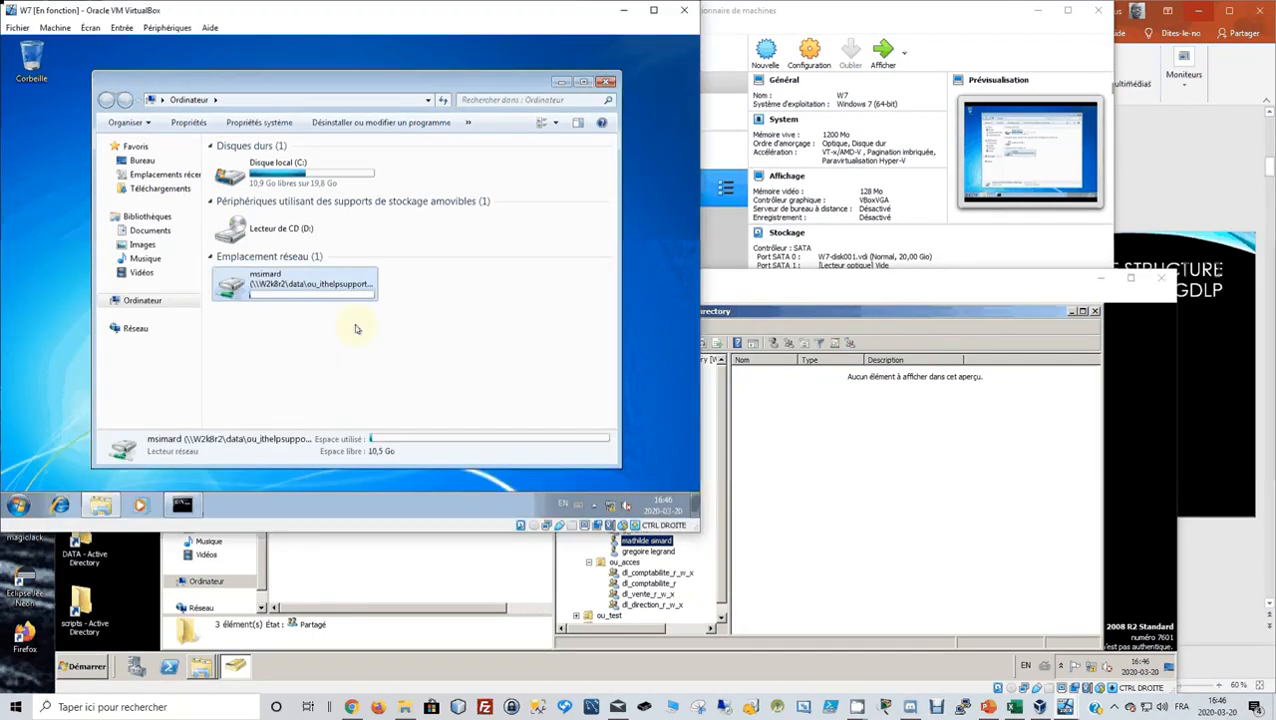
pyautogui.click(1196, 262)
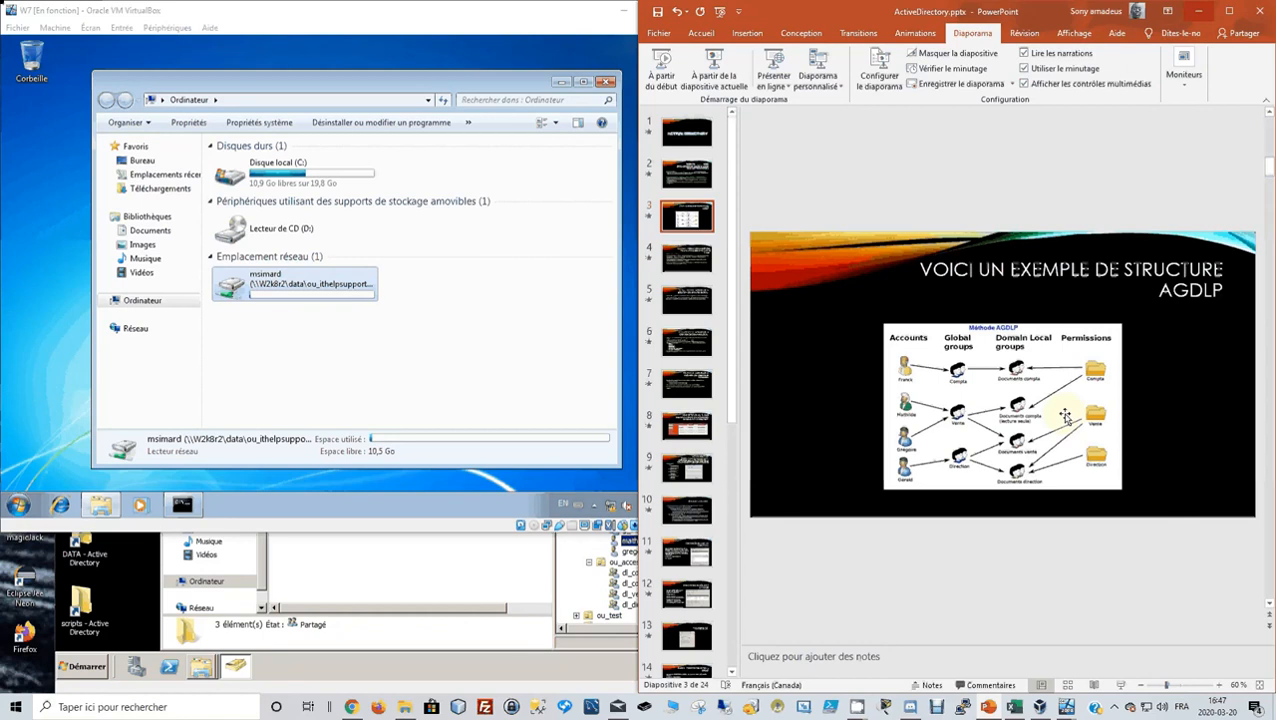
# Confirm in comptabilite's Security settings that dl_comptabilite_r has only Lecture (read) permission, comparing with the AGDLP slide.
pyautogui.click(417, 571)
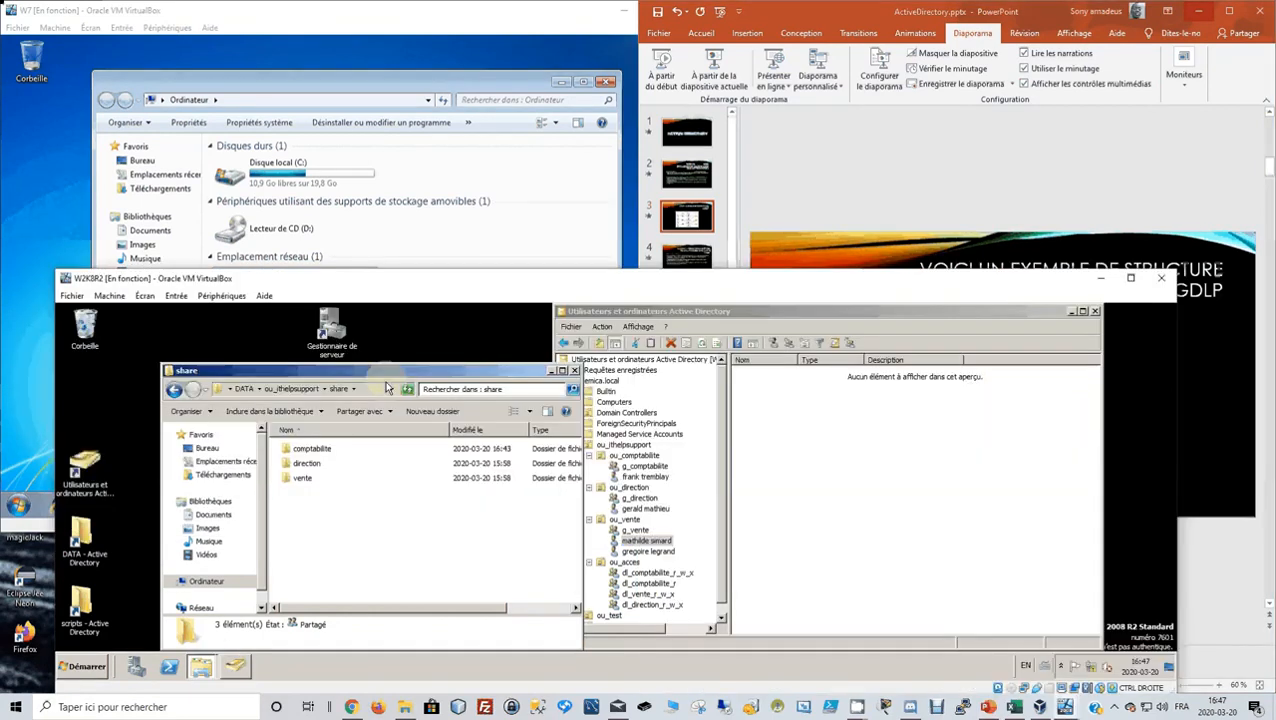
pyautogui.click(316, 450)
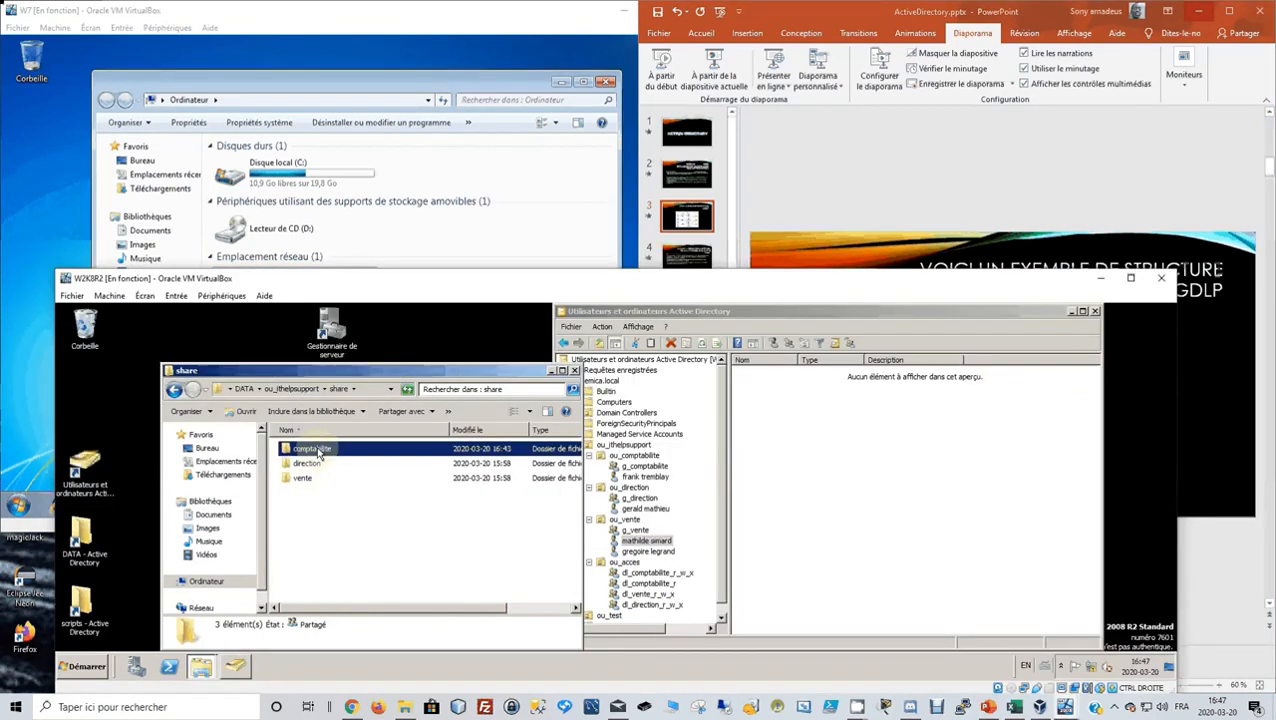
pyautogui.rightClick(319, 453)
pyautogui.click(350, 609)
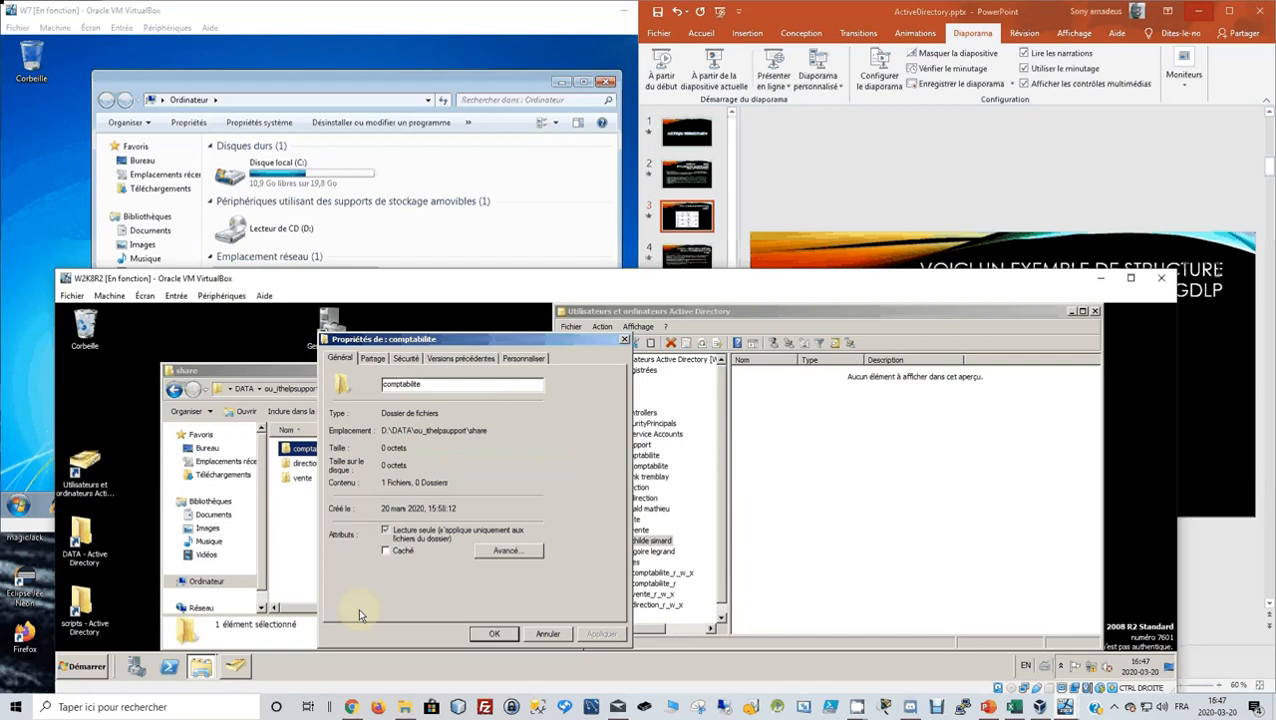
pyautogui.click(405, 358)
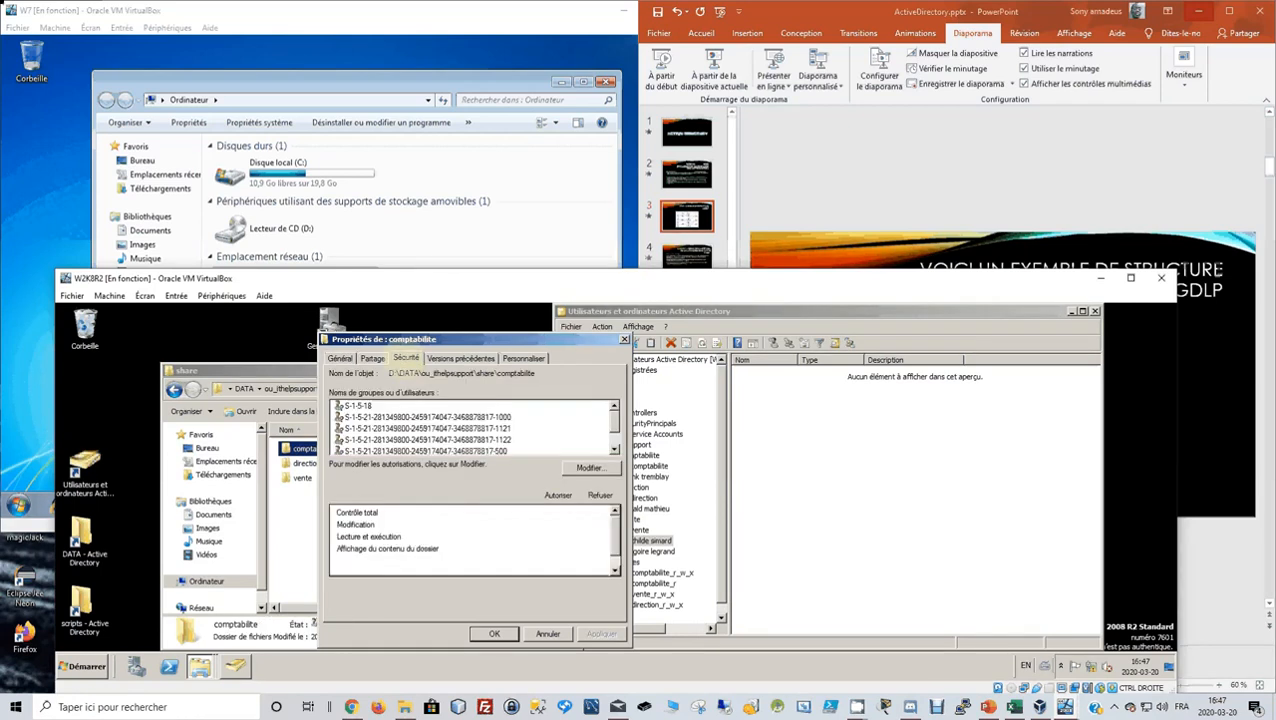
pyautogui.scroll(-2, 390, 445)
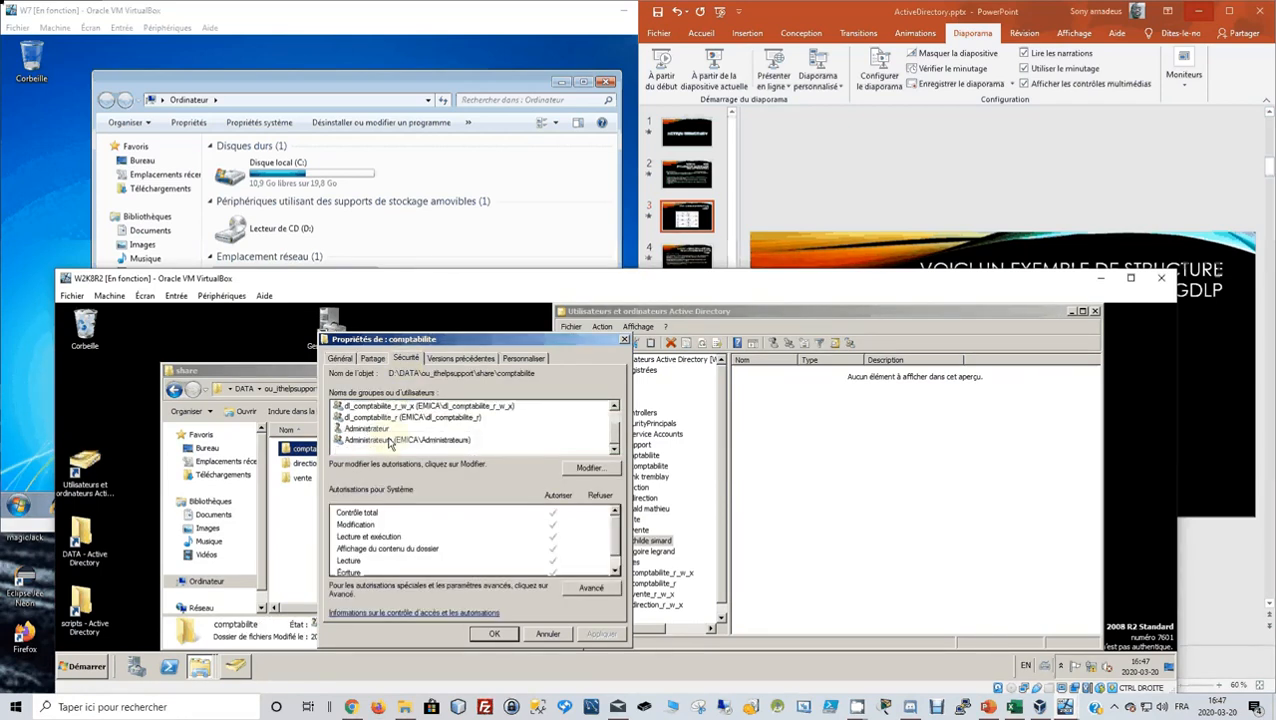
pyautogui.scroll(2, 390, 445)
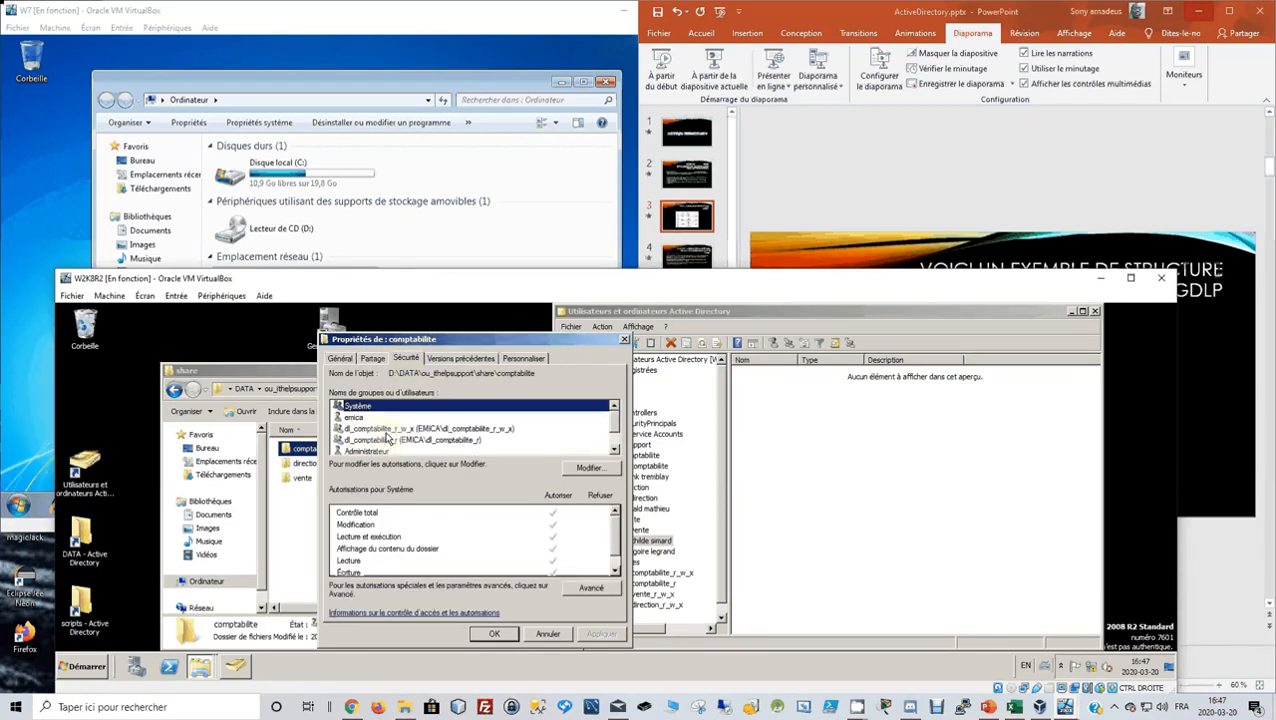
pyautogui.click(1200, 425)
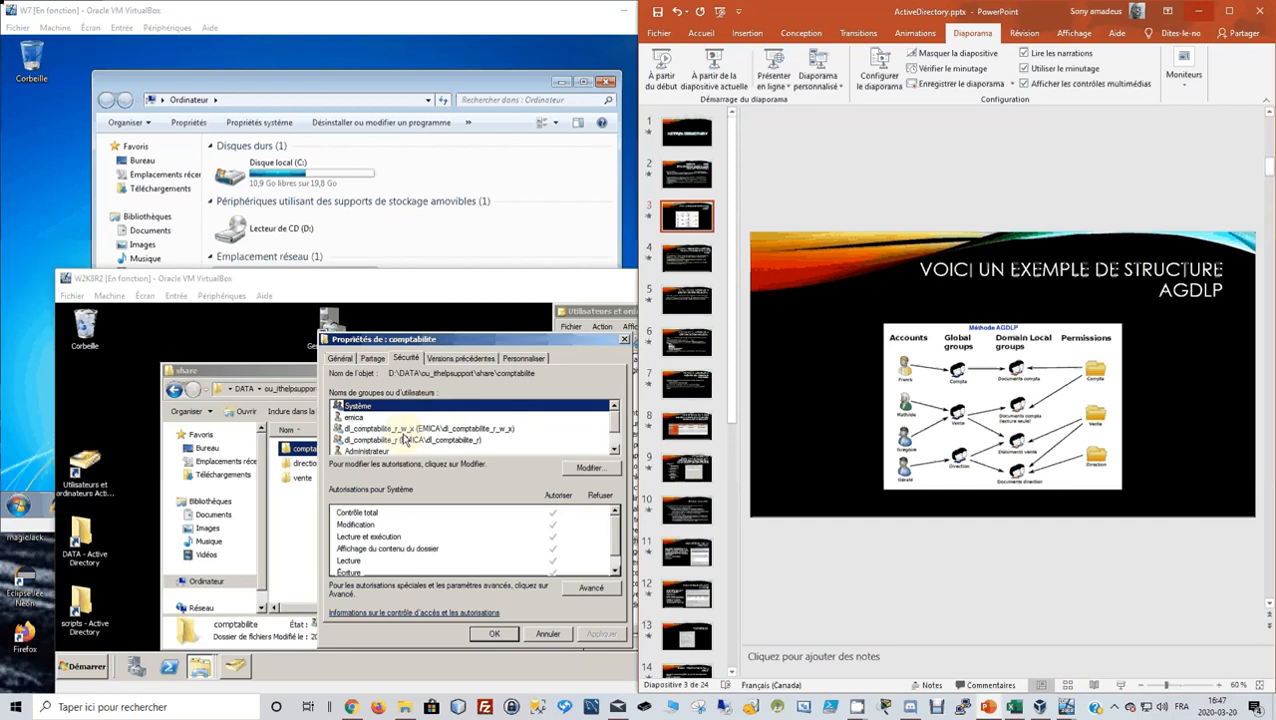
pyautogui.click(405, 440)
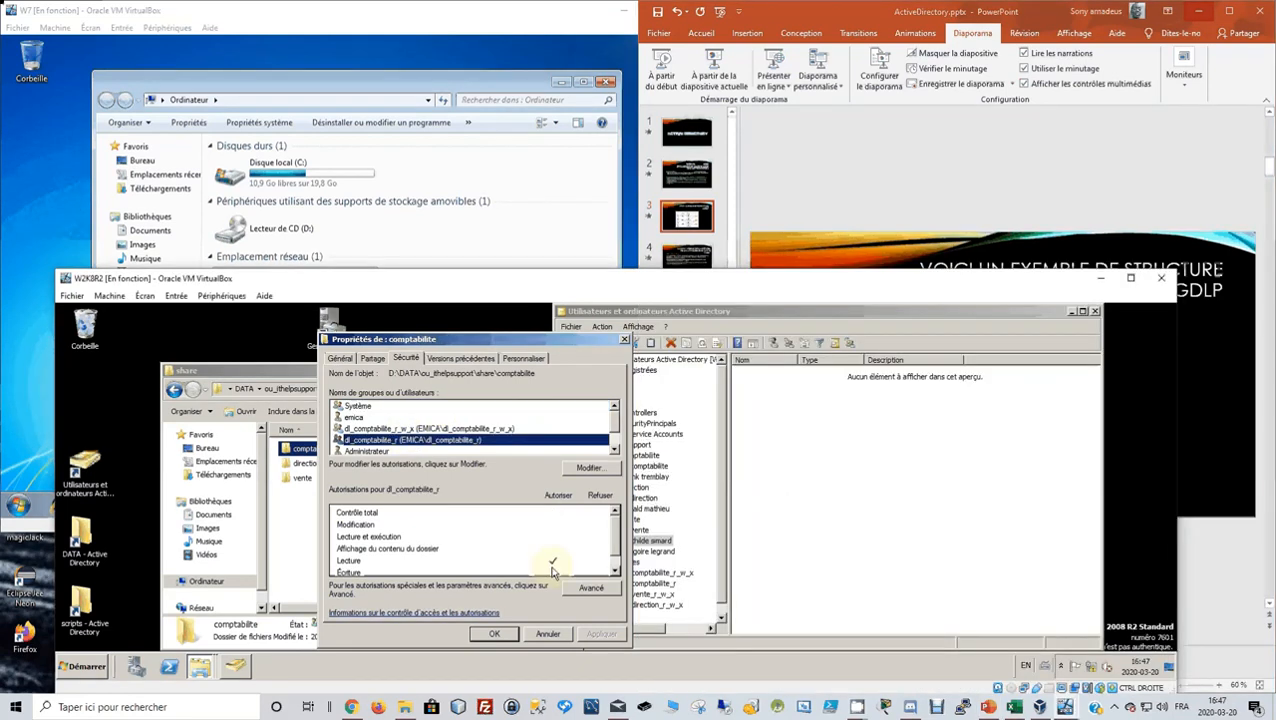
pyautogui.click(1215, 405)
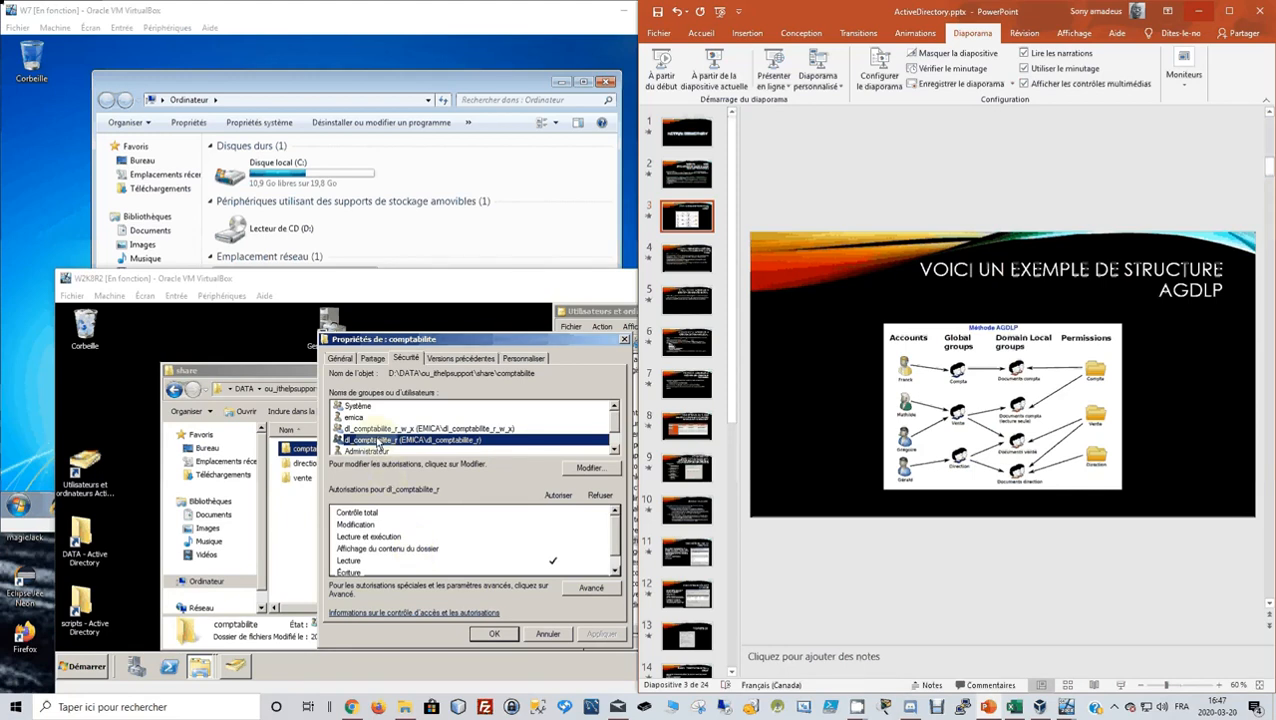
pyautogui.scroll(-1, 400, 439)
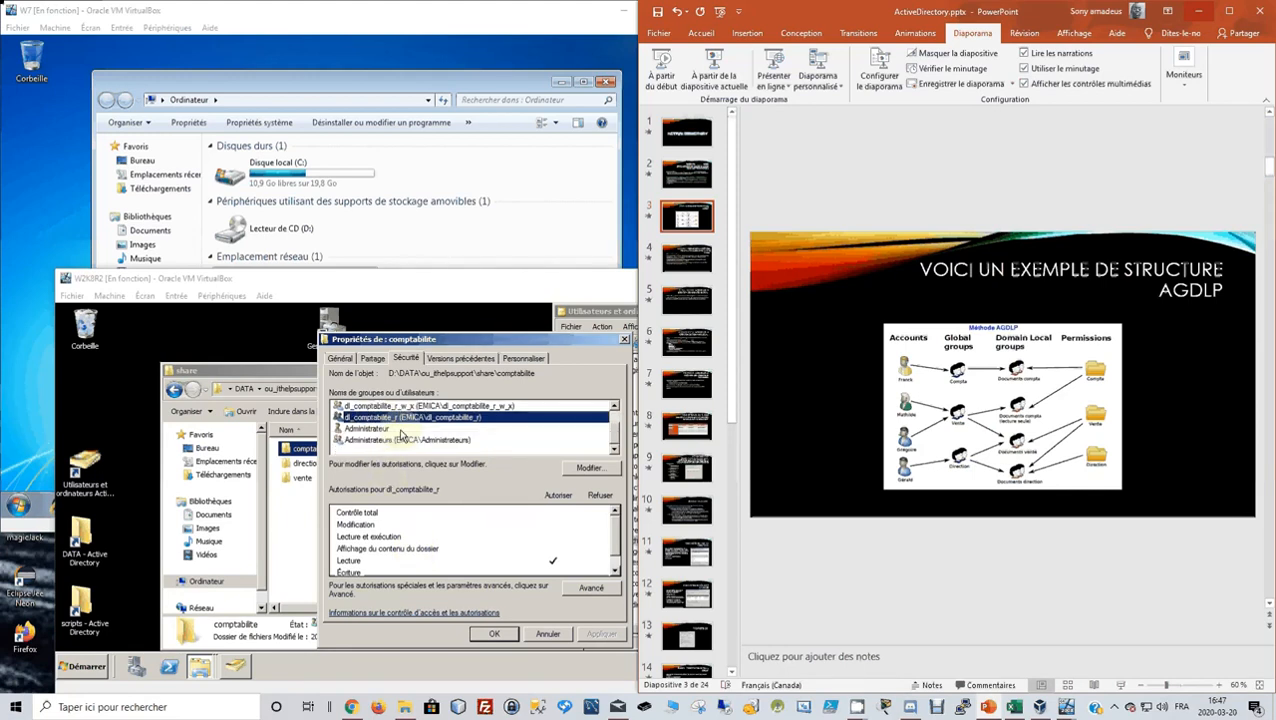
pyautogui.click(562, 636)
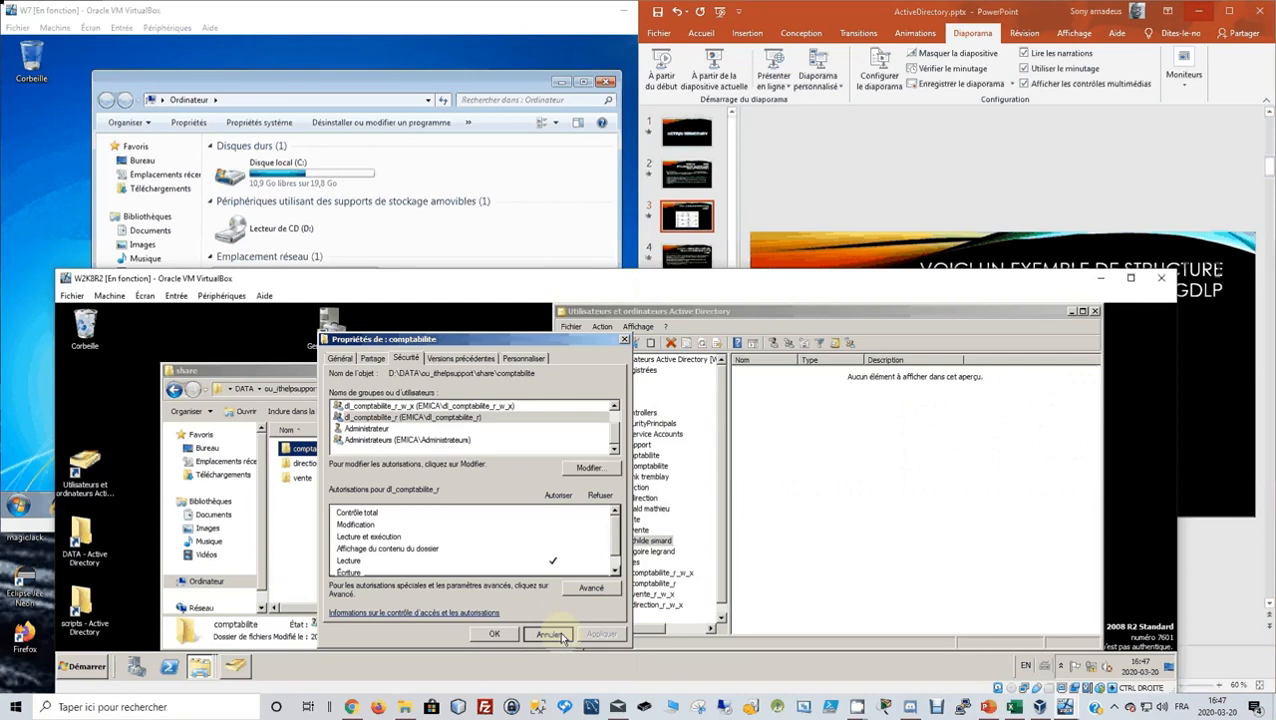
pyautogui.rightClick(297, 478)
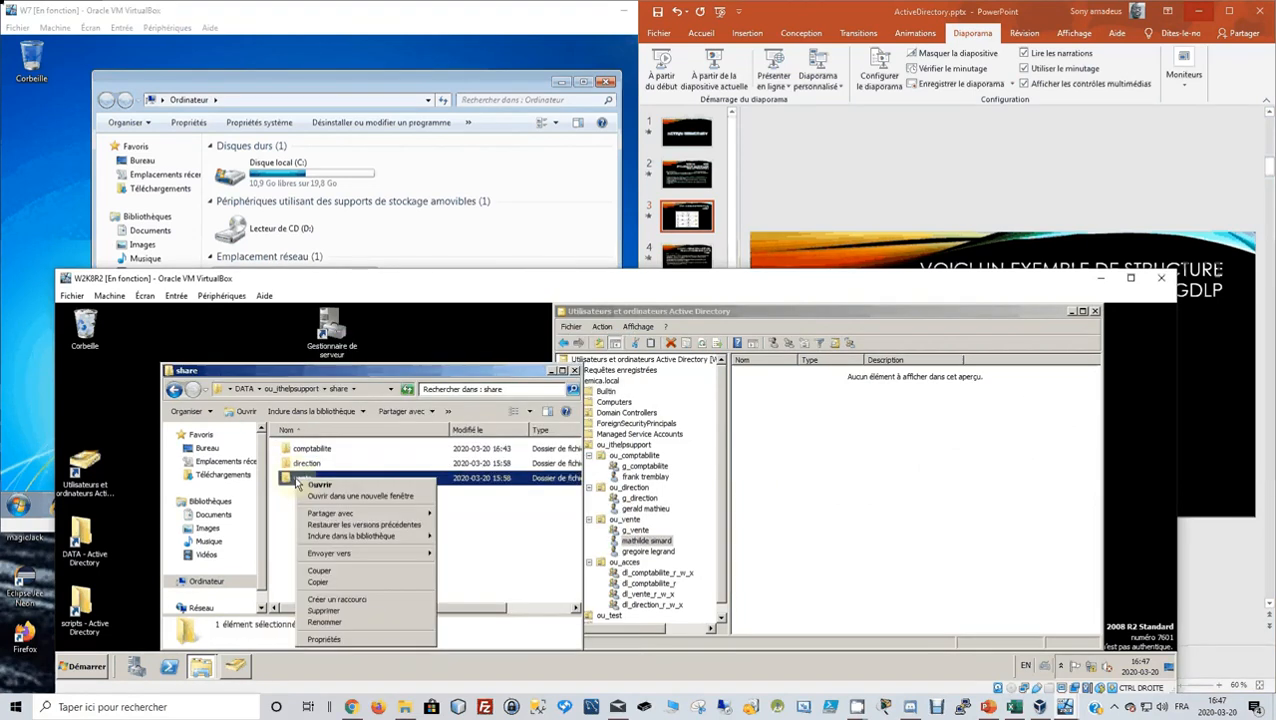
pyautogui.click(350, 639)
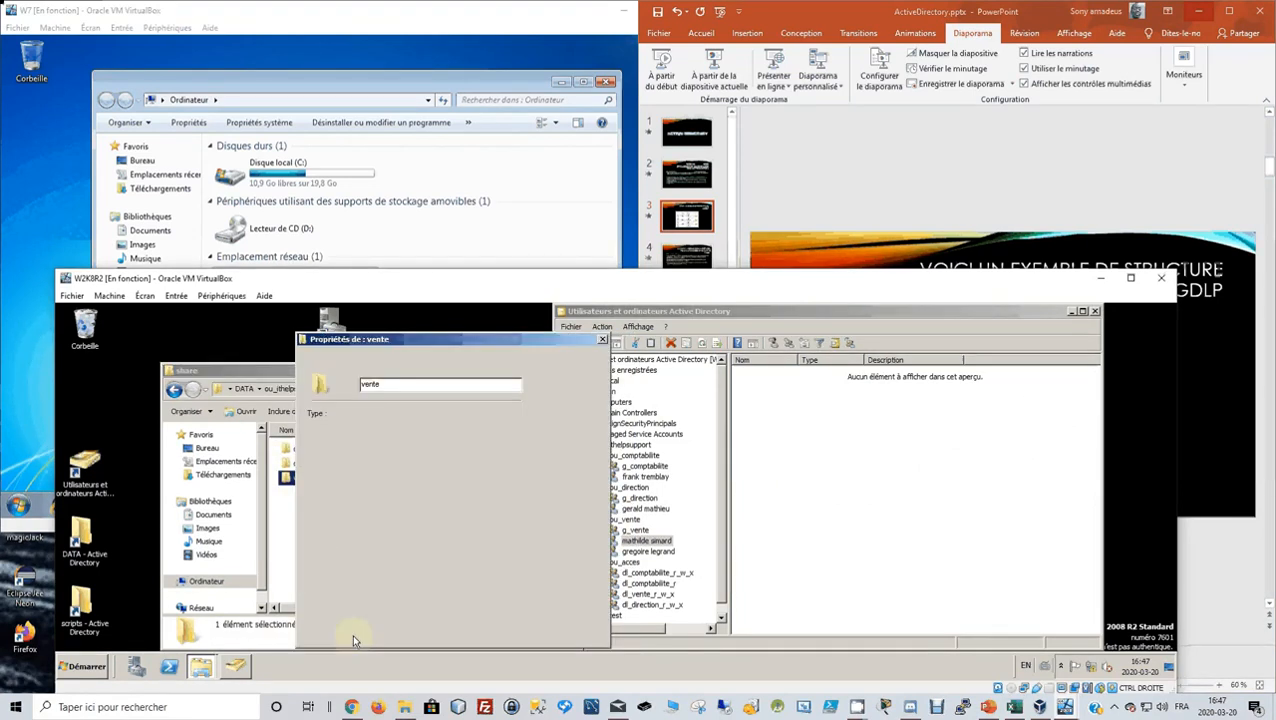
pyautogui.click(364, 360)
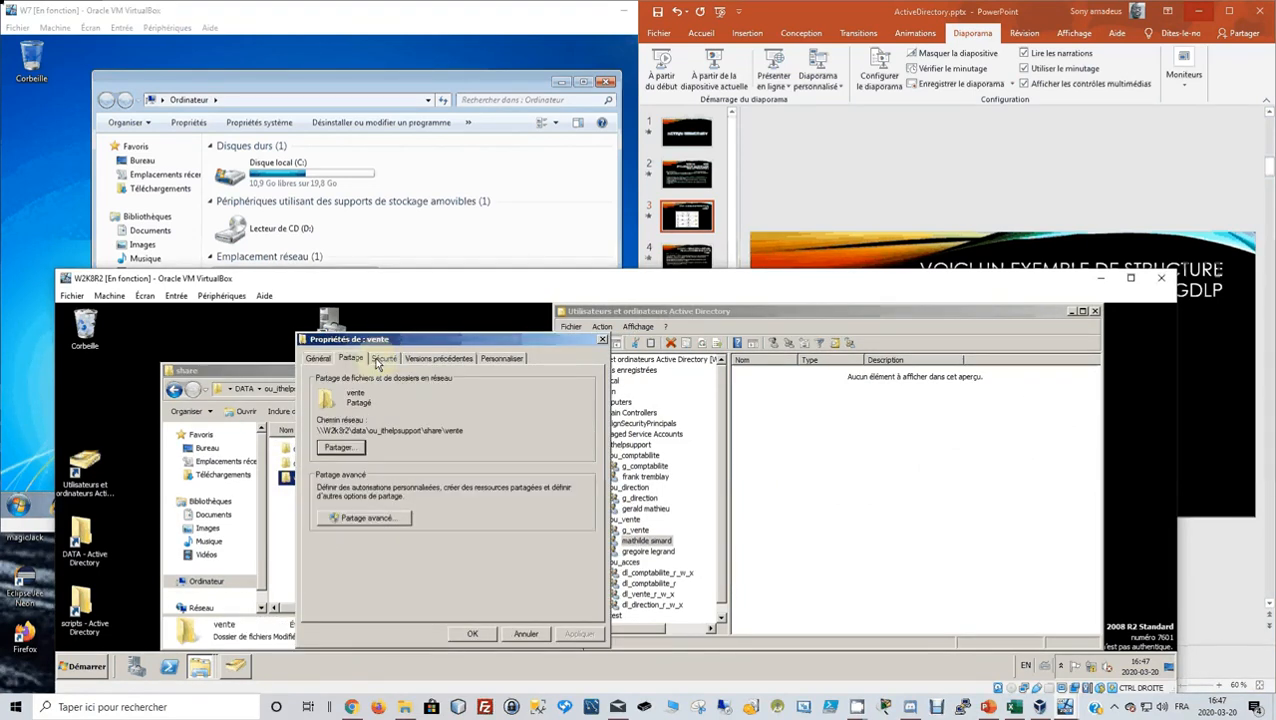
pyautogui.click(384, 359)
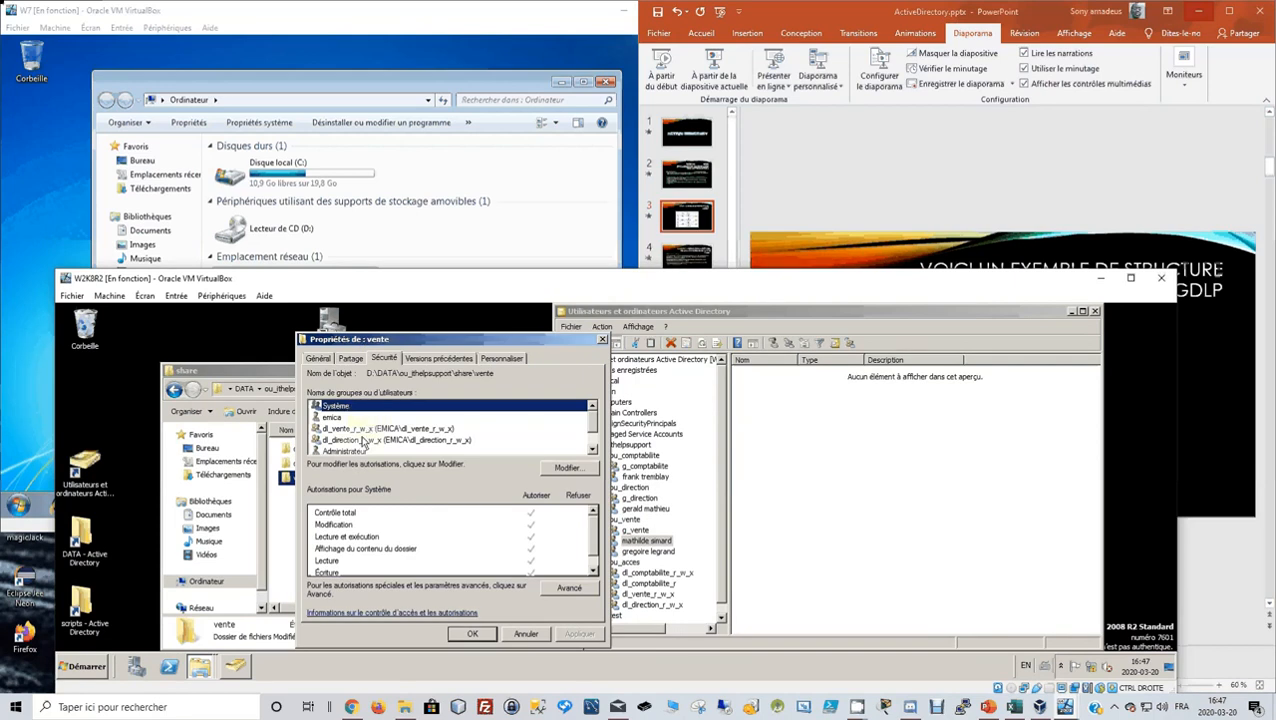
pyautogui.click(526, 634)
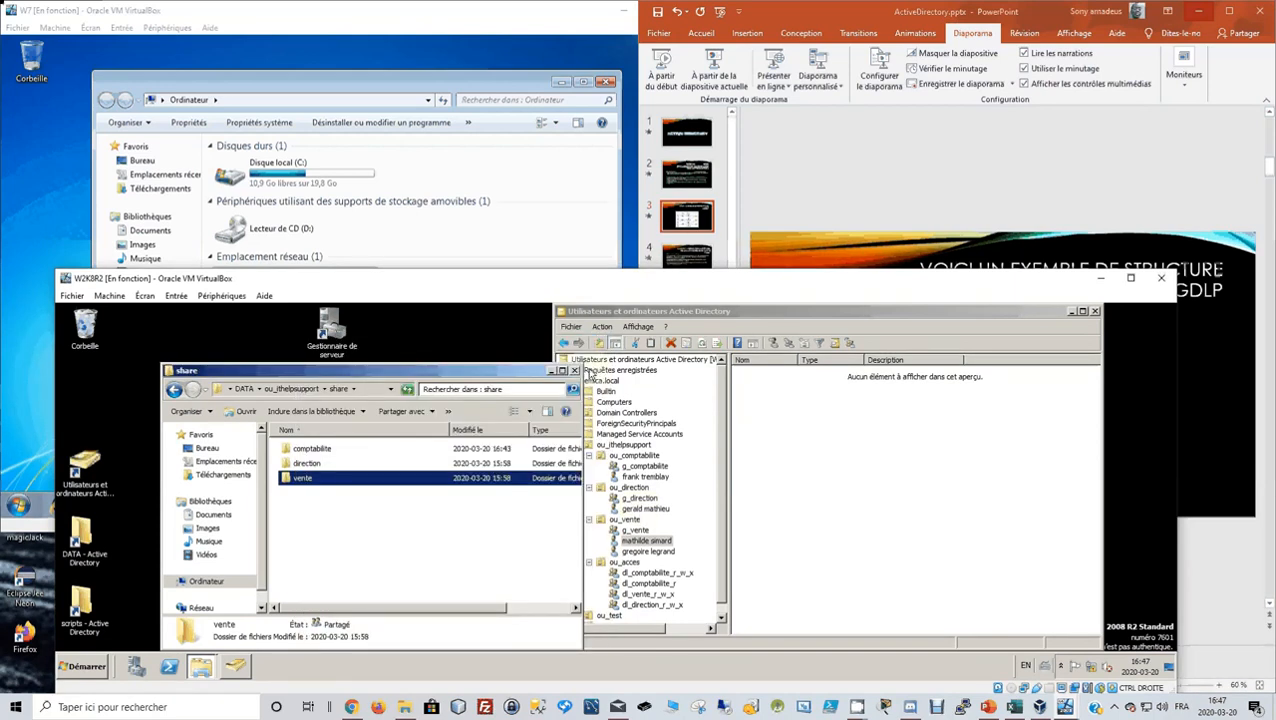
# Close the Windows 7 client's Computer window and switch user to reach the logon screen.
pyautogui.click(505, 224)
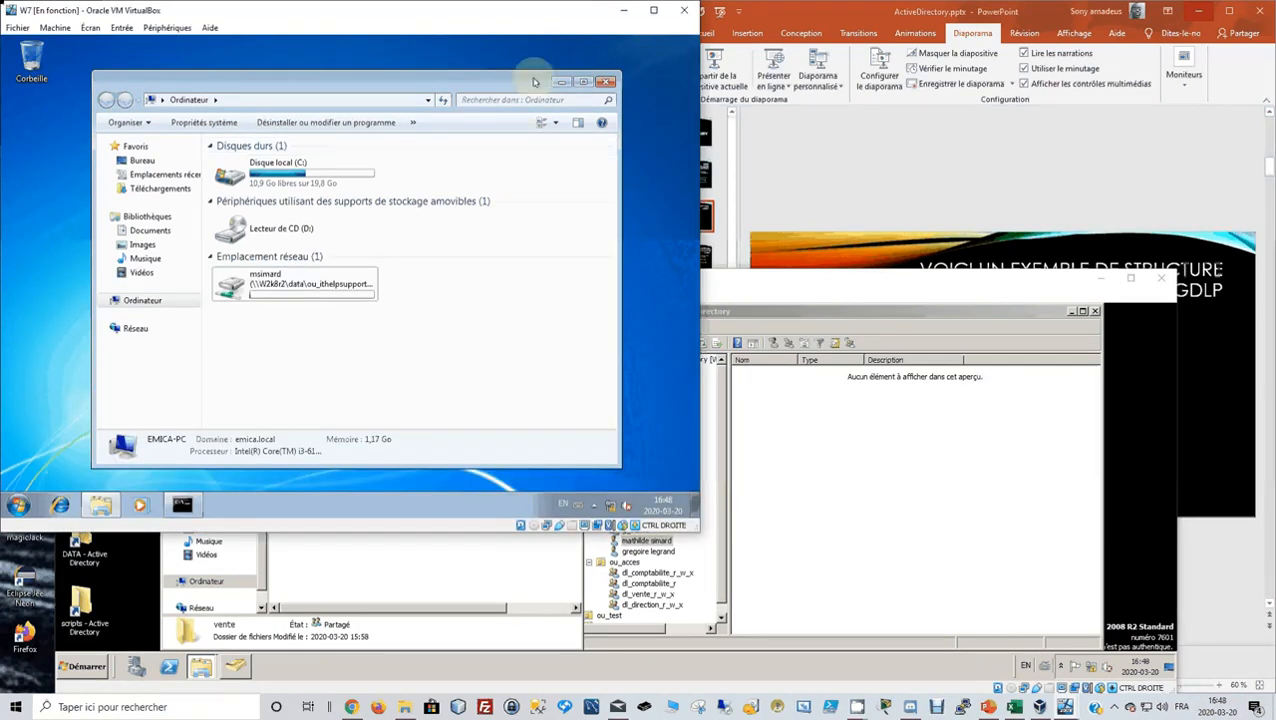
pyautogui.click(607, 83)
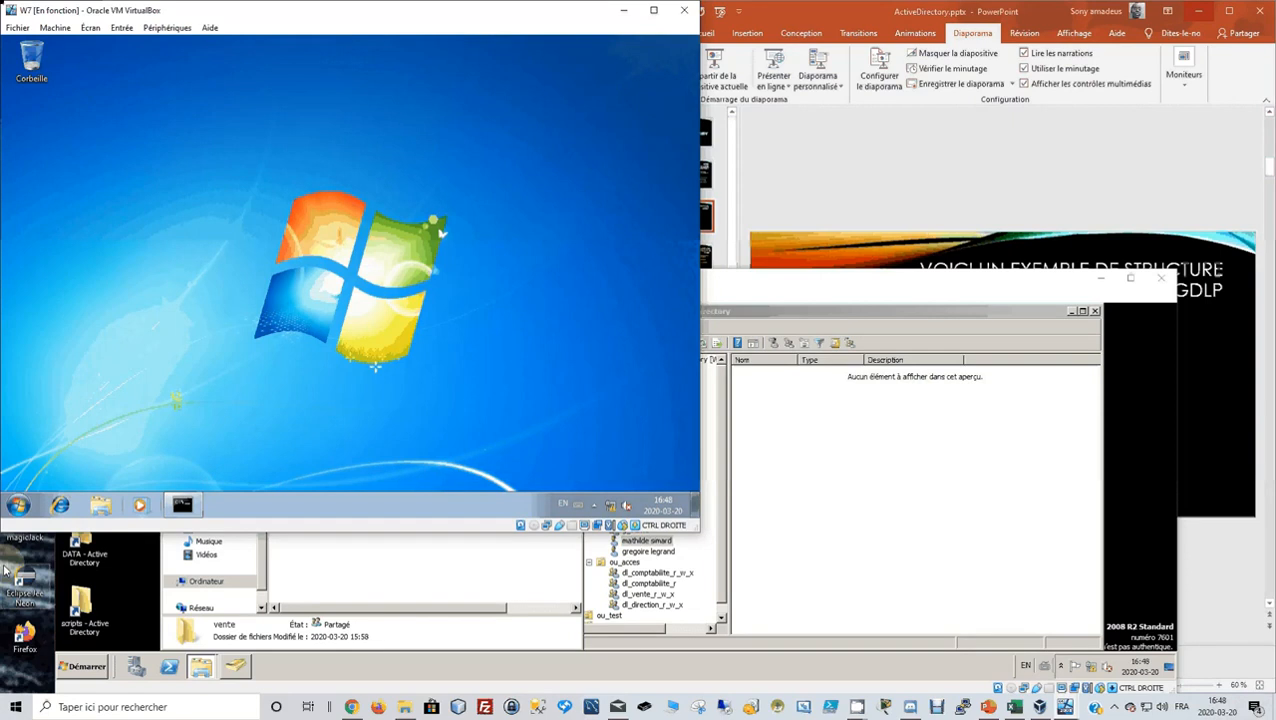
pyautogui.click(18, 505)
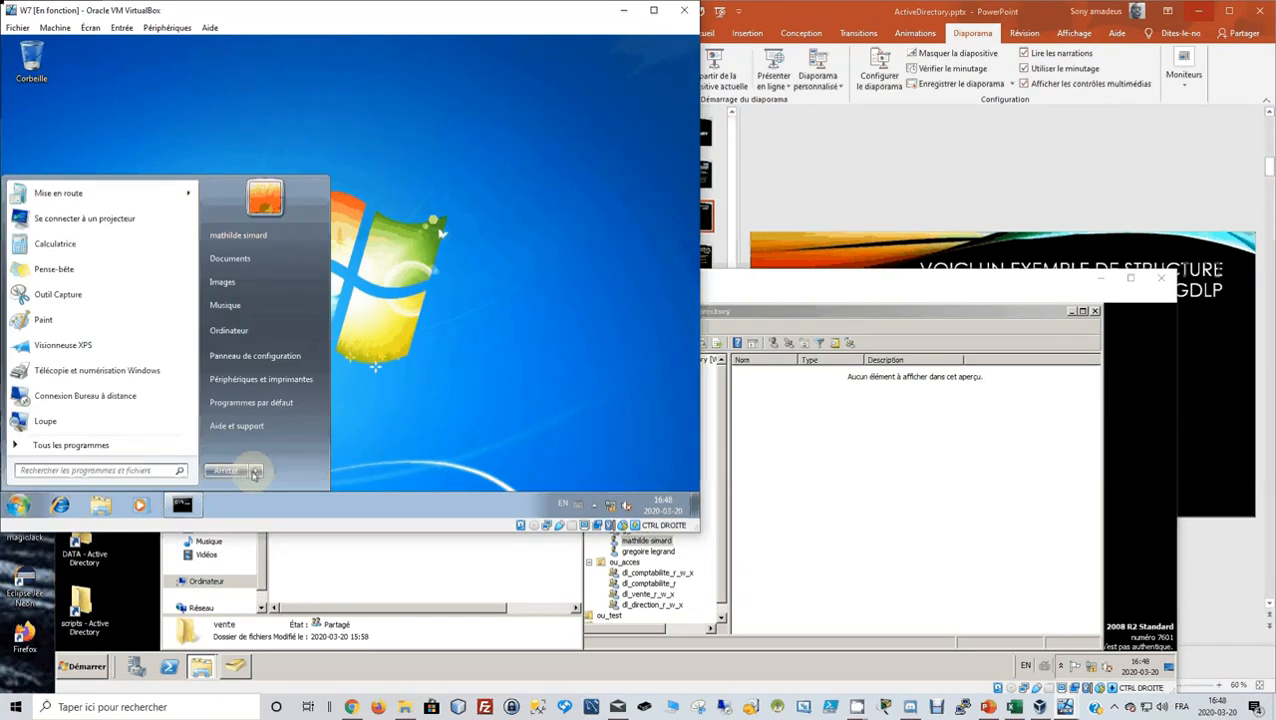
pyautogui.click(255, 472)
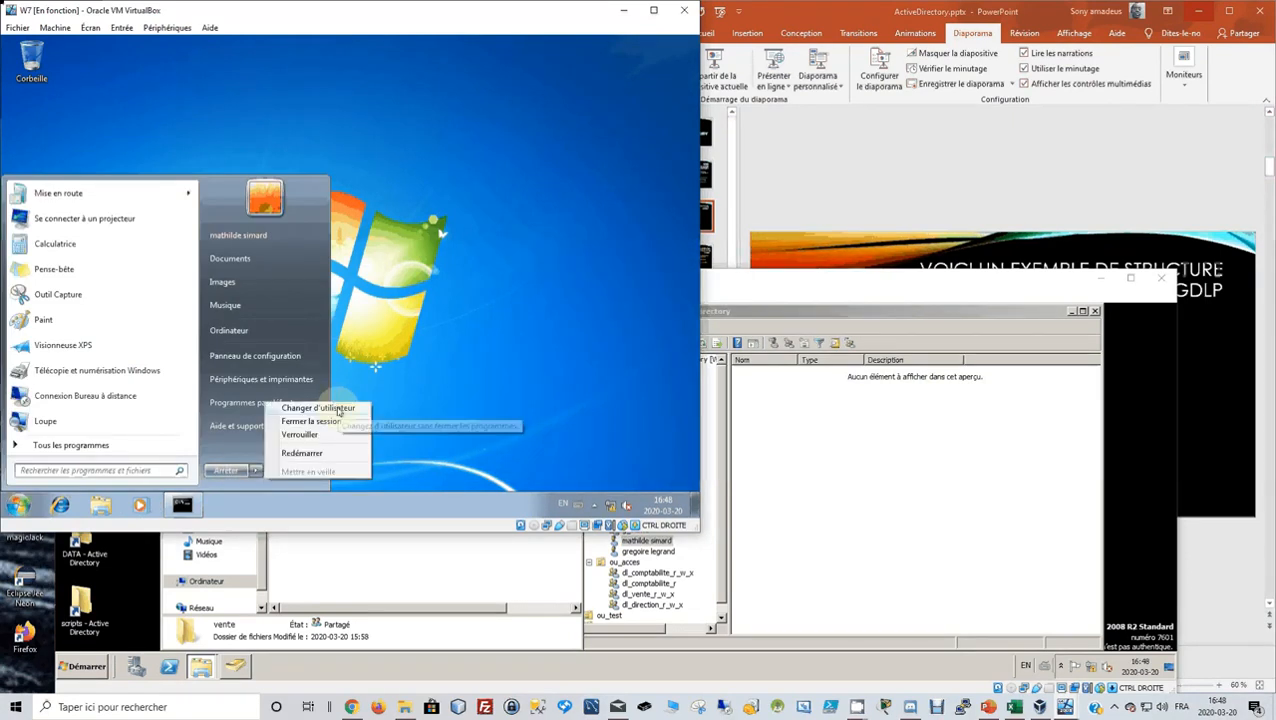
pyautogui.click(318, 408)
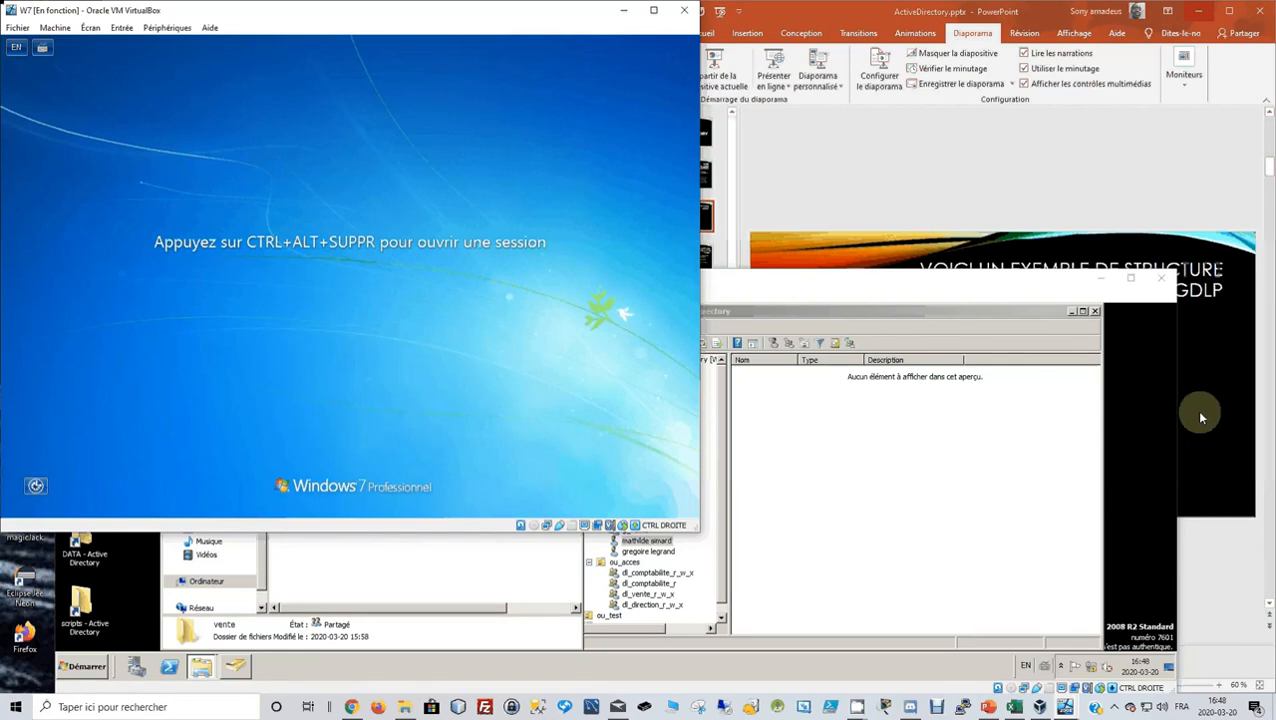
# Send Ctrl-Alt-Del and sign in as the sales test user, correcting a password typo.
pyautogui.click(121, 27)
pyautogui.moveTo(134, 46)
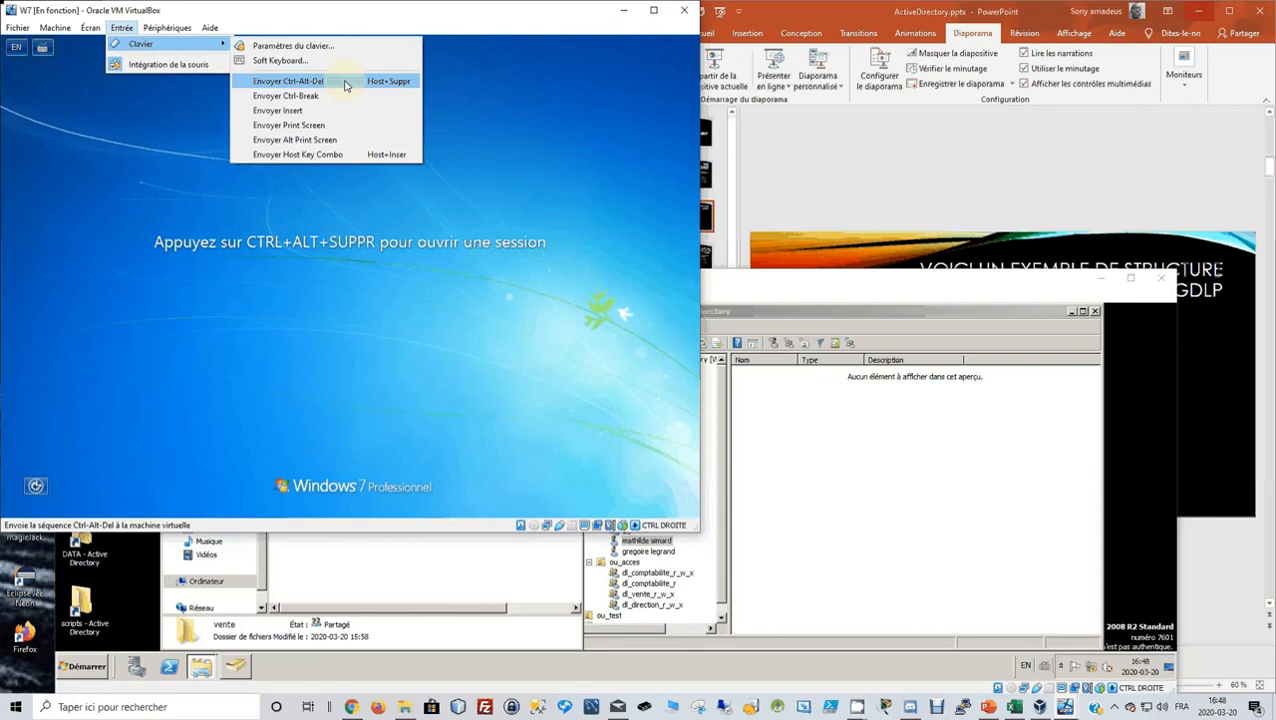
pyautogui.click(345, 84)
pyautogui.click(470, 318)
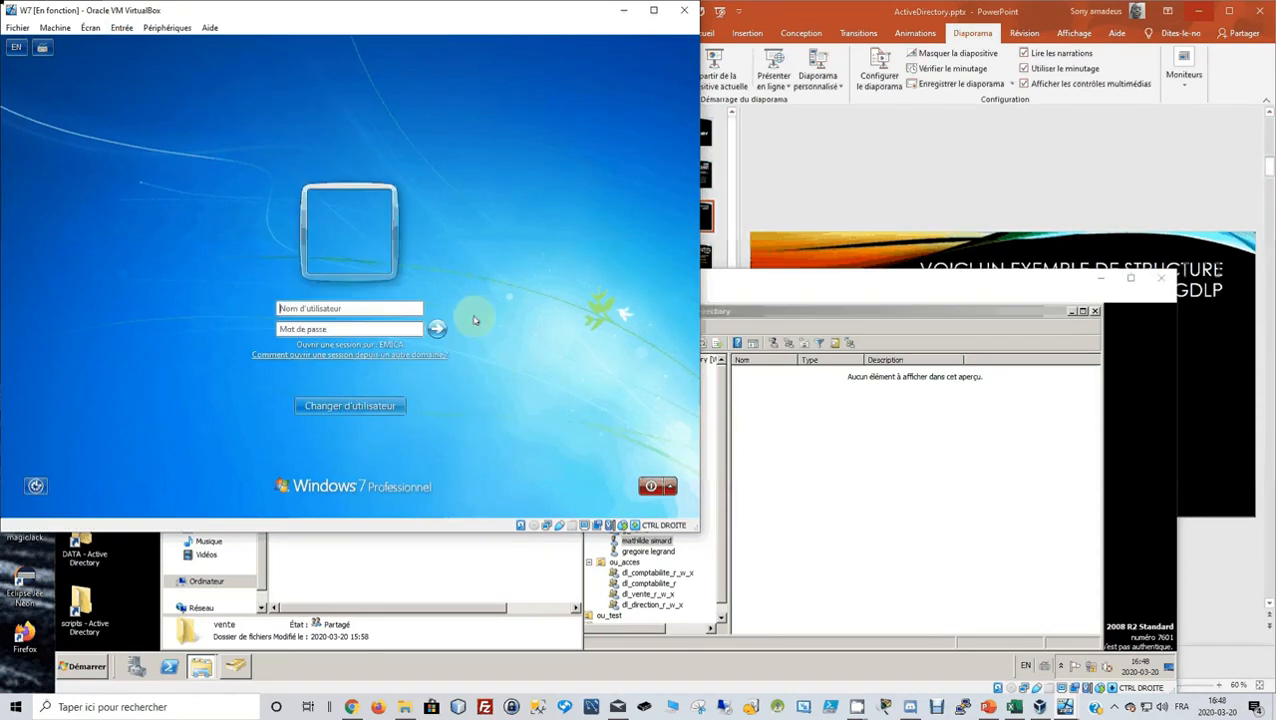
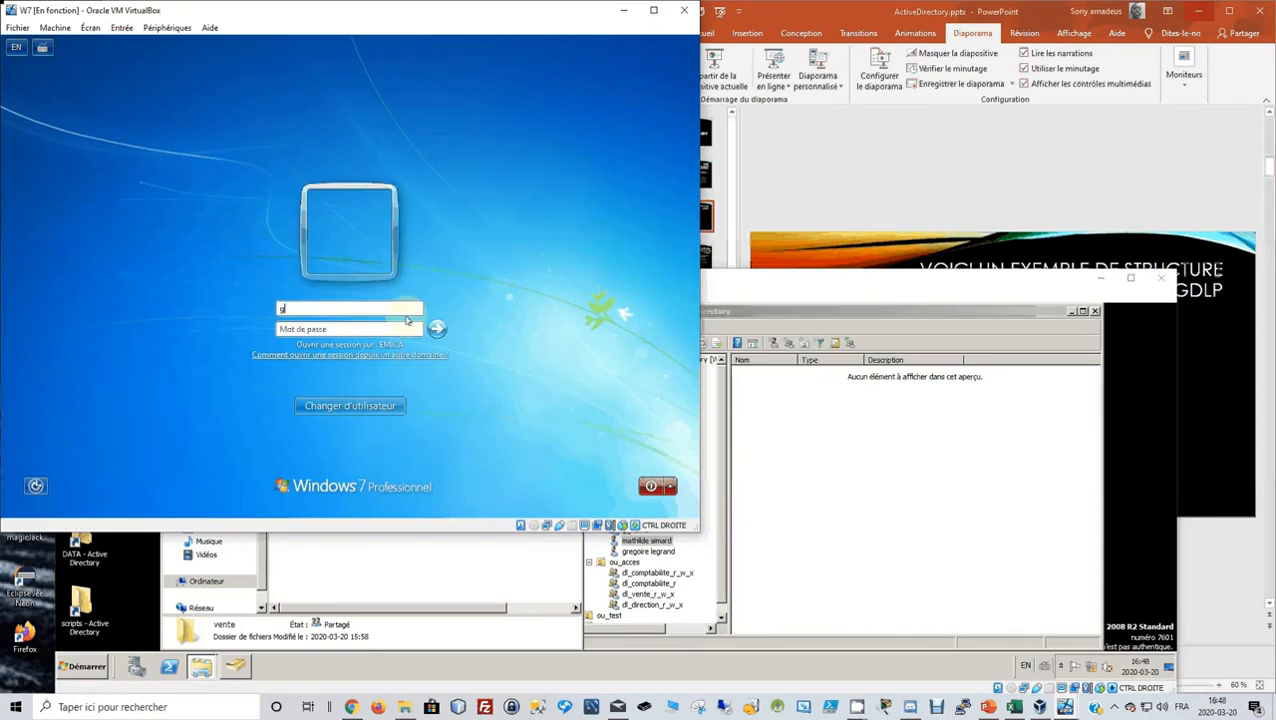
pyautogui.press('Tab')
pyautogui.write('••••••')
pyautogui.press('BackSpace')
pyautogui.write('•••')
pyautogui.press('Return')
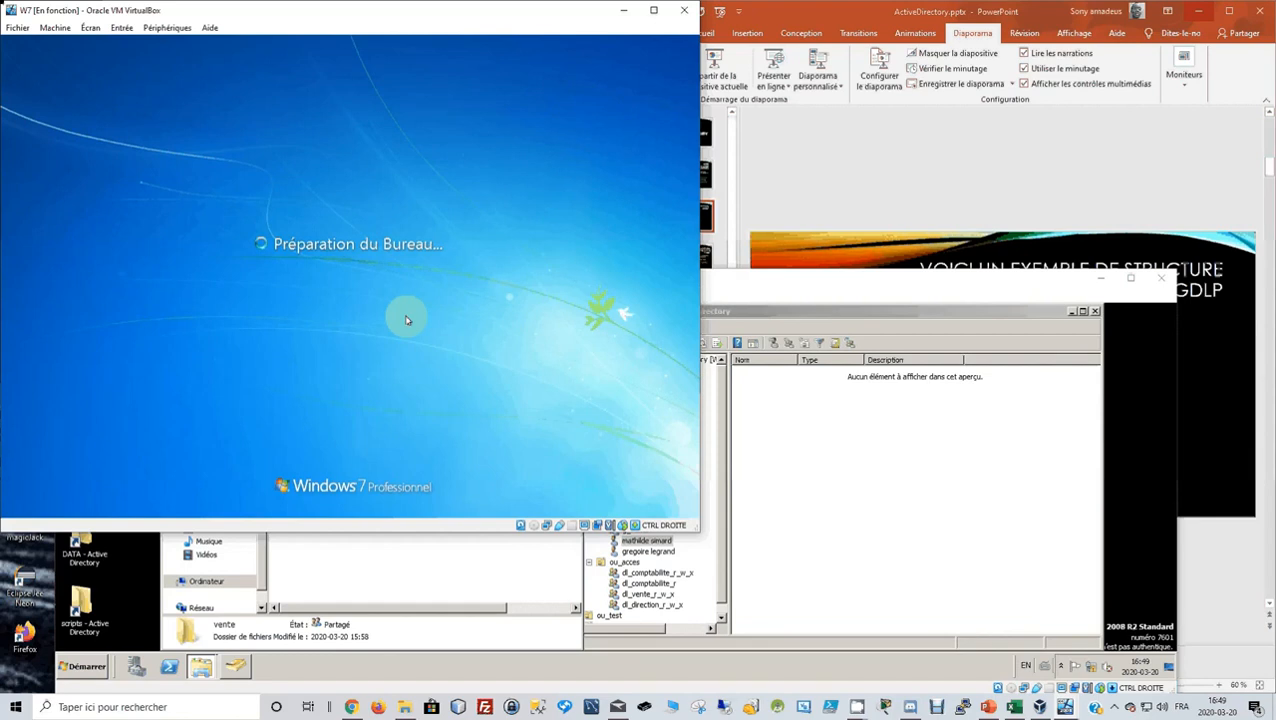
# Maximize the server VM and move windows aside to reveal the desktop shortcuts.
pyautogui.click(434, 591)
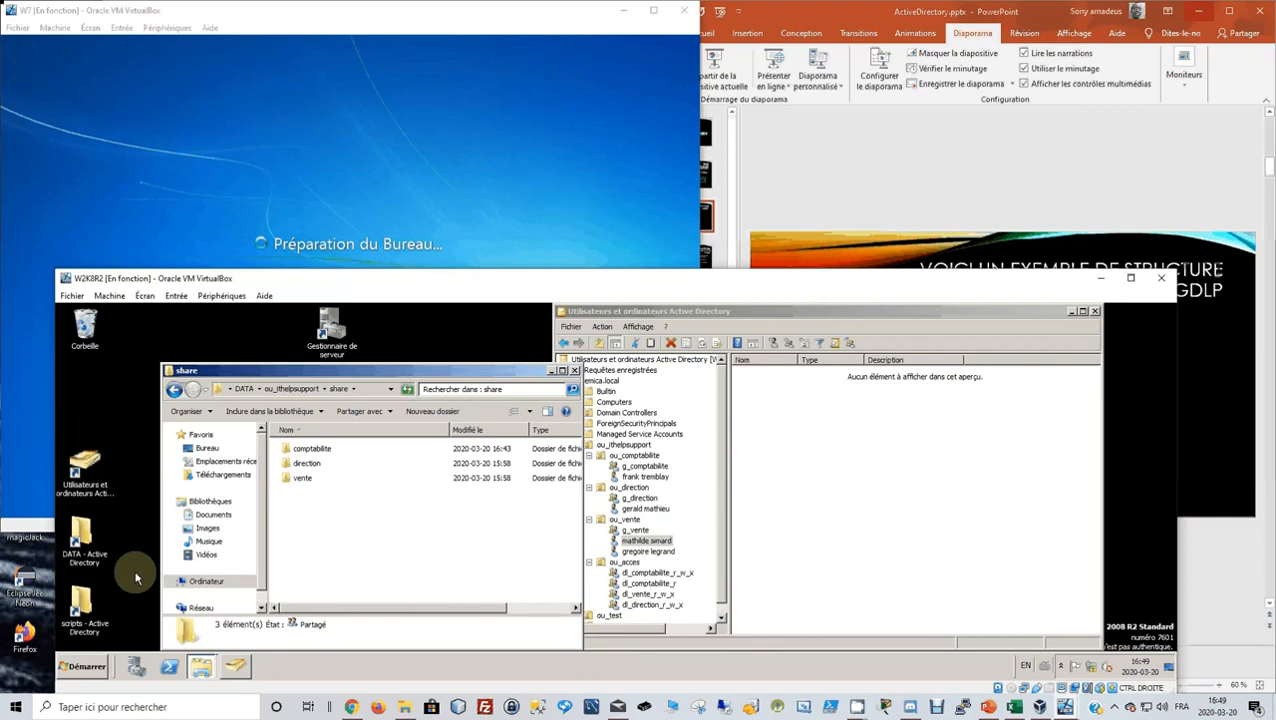
pyautogui.moveTo(349, 372); pyautogui.dragTo(473, 378)
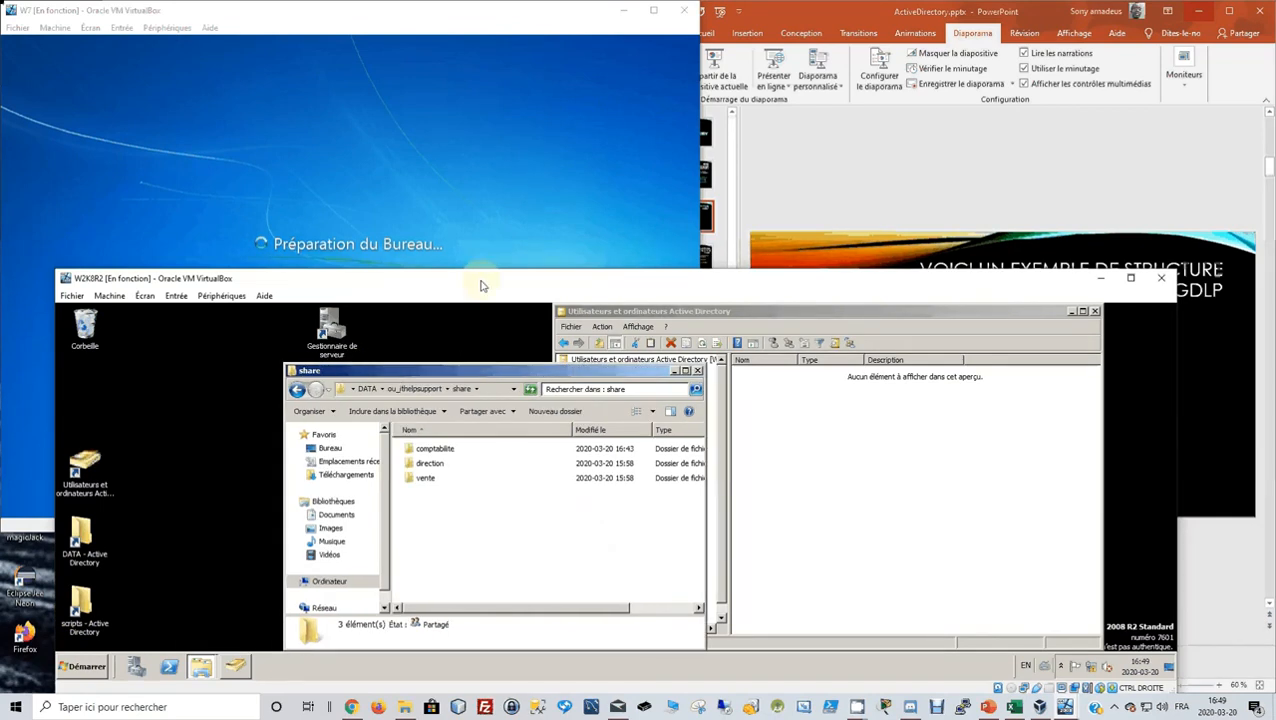
pyautogui.doubleClick(480, 284)
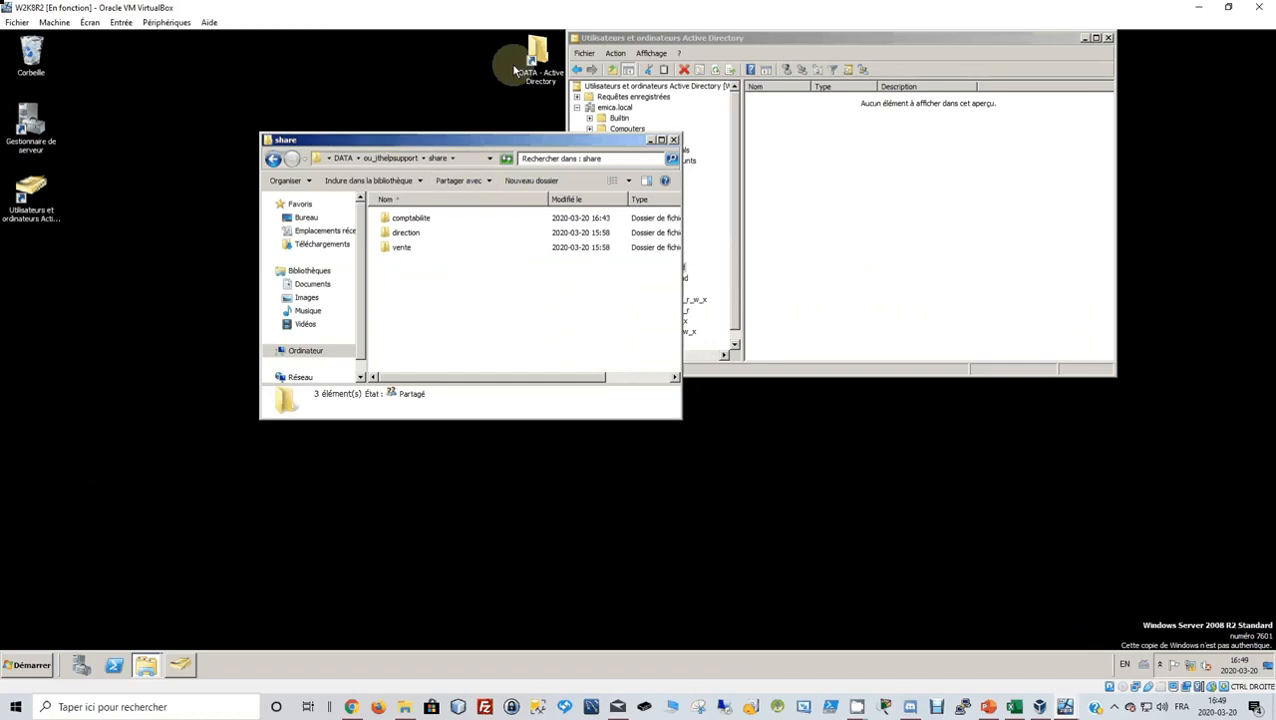
pyautogui.moveTo(755, 37); pyautogui.dragTo(799, 161)
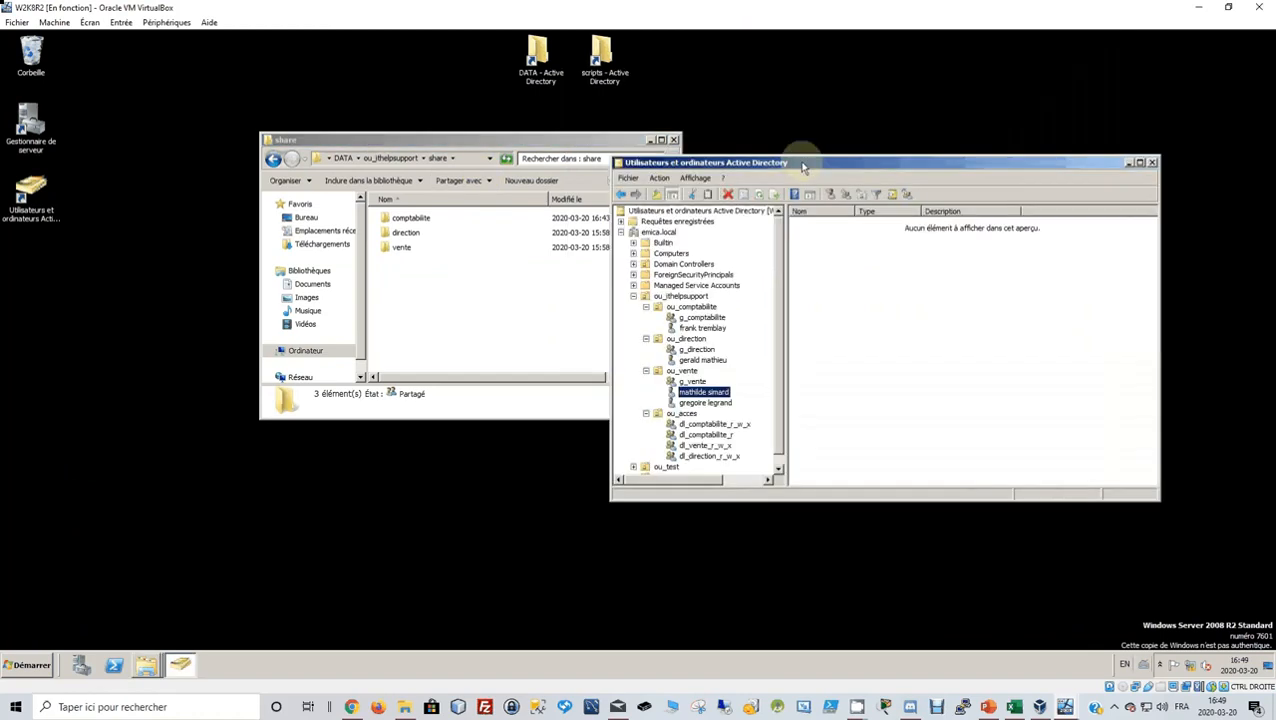
# Open scriptdedemarrage.bat from the scripts folder in Notepad, then restore the VM window.
pyautogui.click(609, 62)
pyautogui.doubleClick(609, 62)
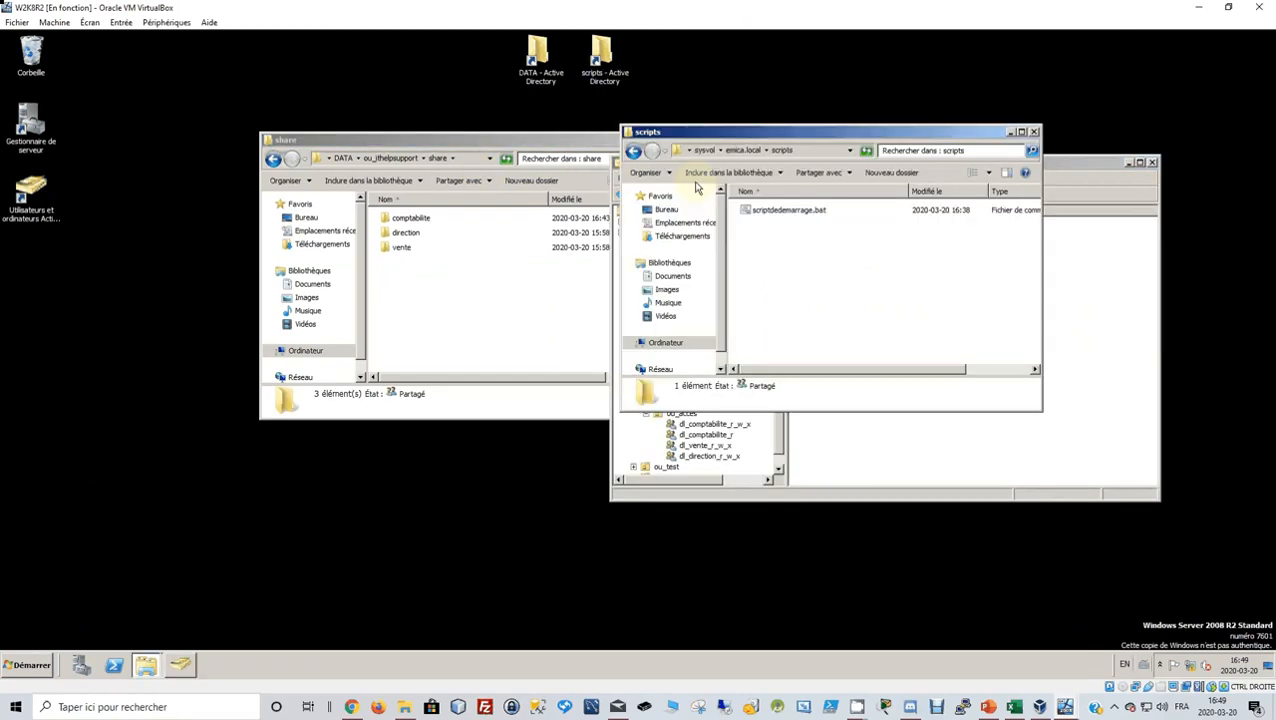
pyautogui.click(768, 212)
pyautogui.rightClick(768, 213)
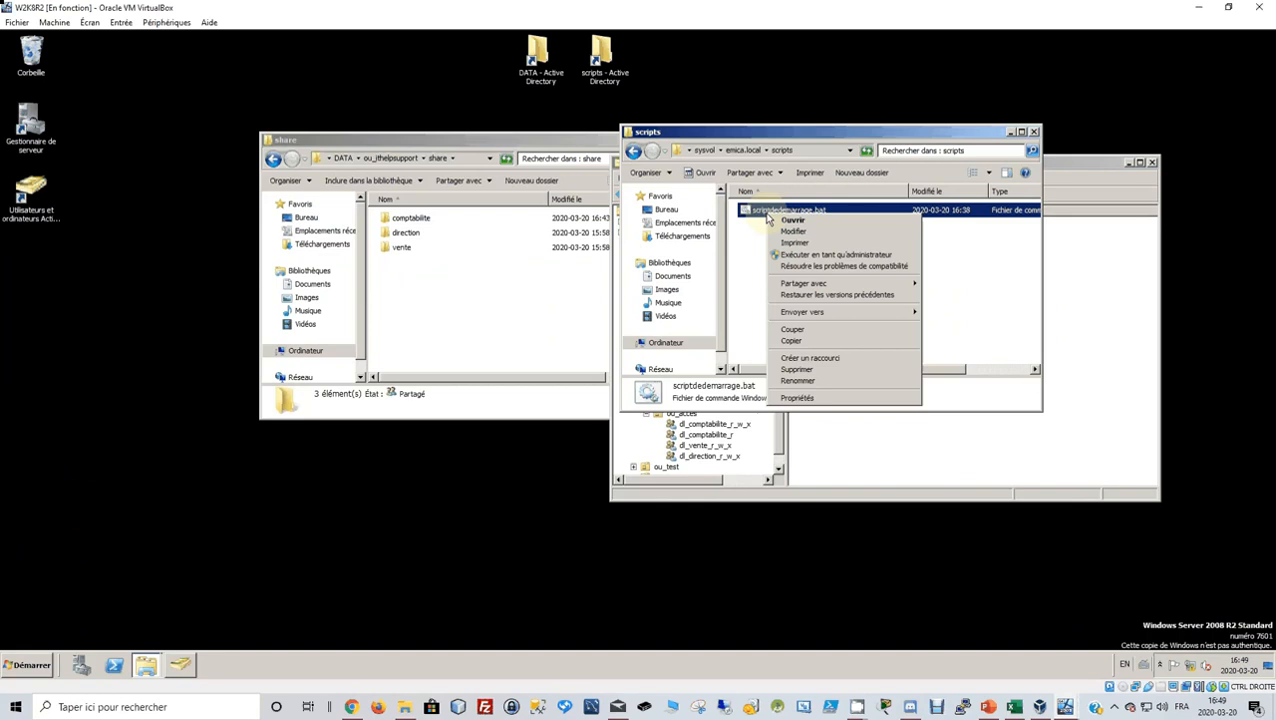
pyautogui.click(793, 231)
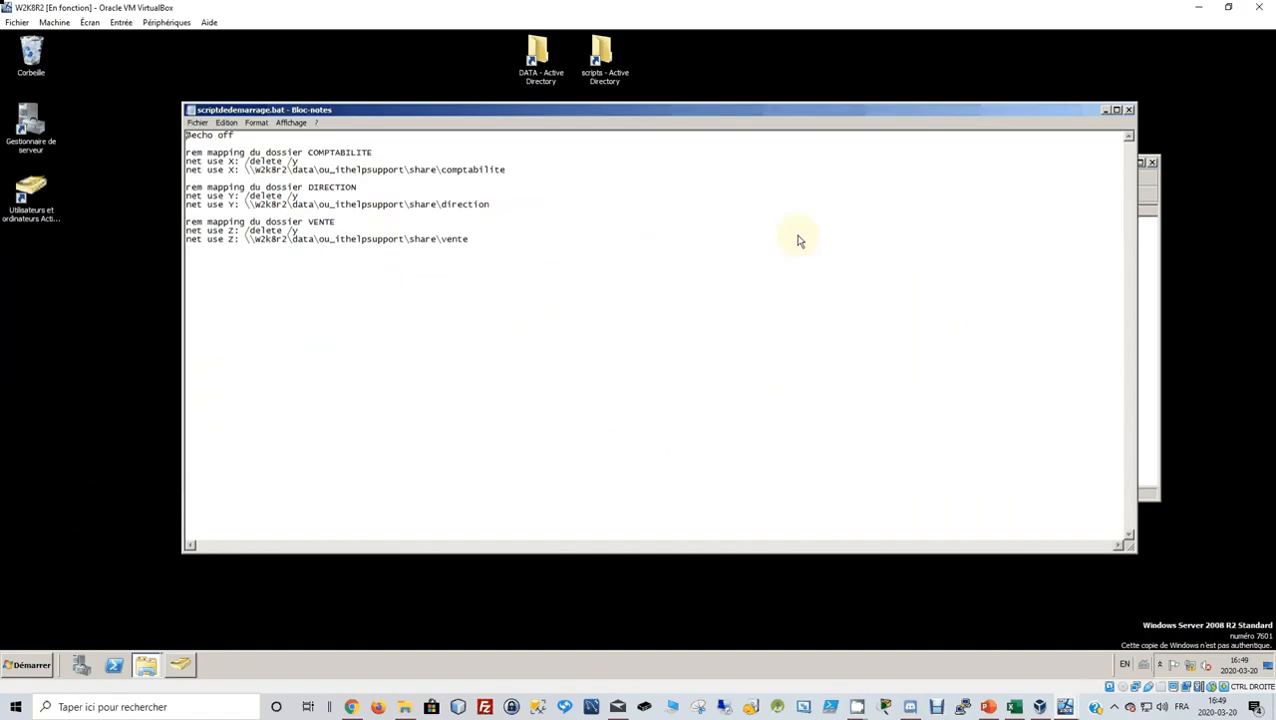
pyautogui.doubleClick(592, 8)
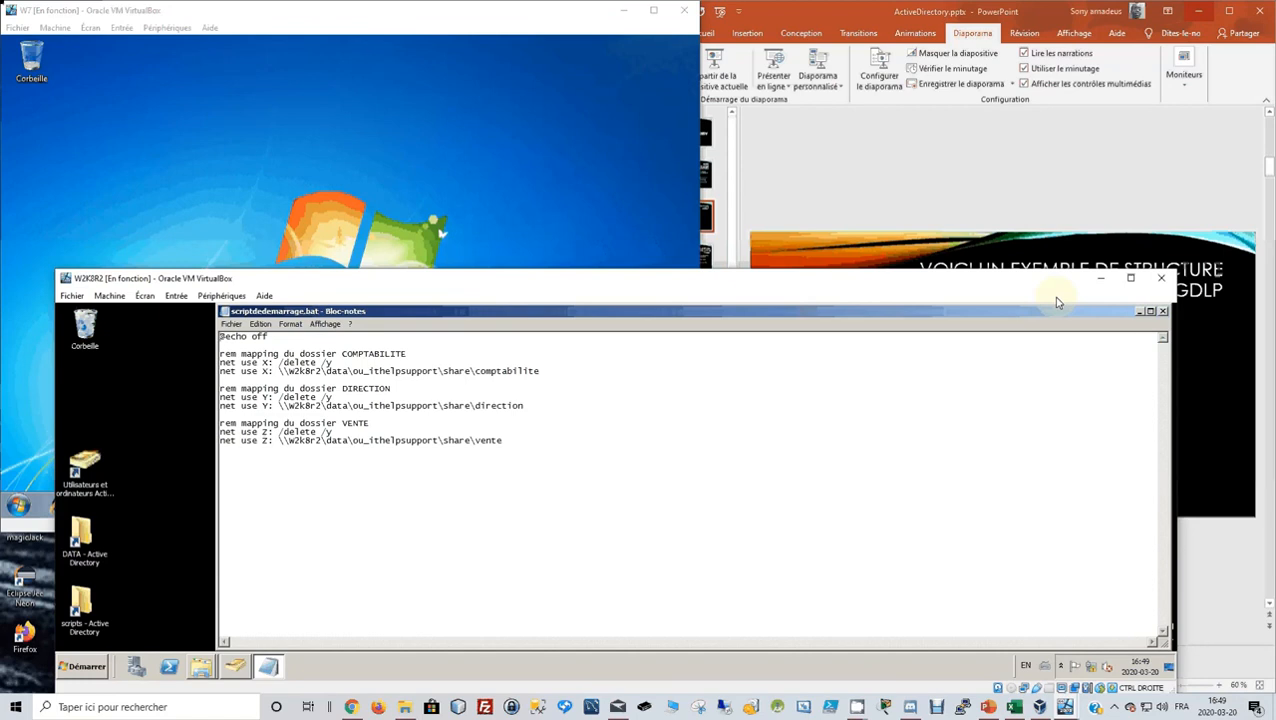
# Check the first user's mapped drives in Computer on the Windows 7 client, glancing at the ADGLP spreadsheet.
pyautogui.click(120, 244)
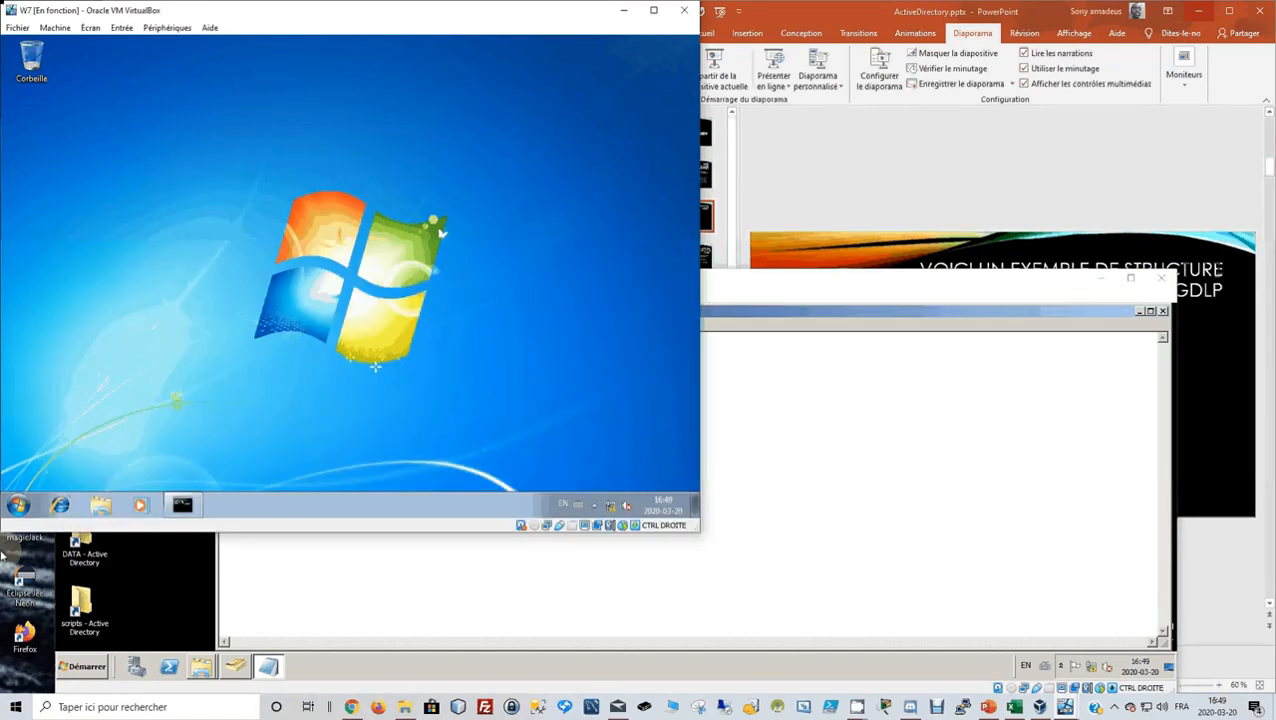
pyautogui.click(18, 505)
pyautogui.click(255, 331)
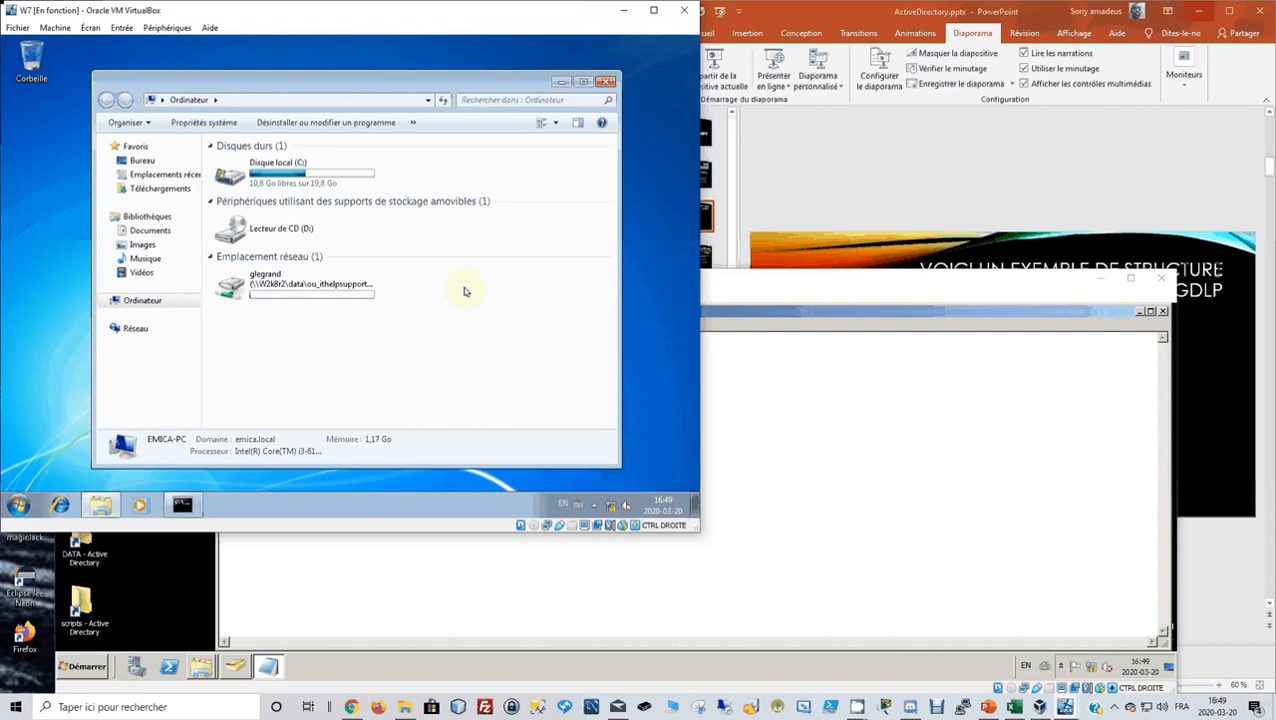
pyautogui.click(606, 82)
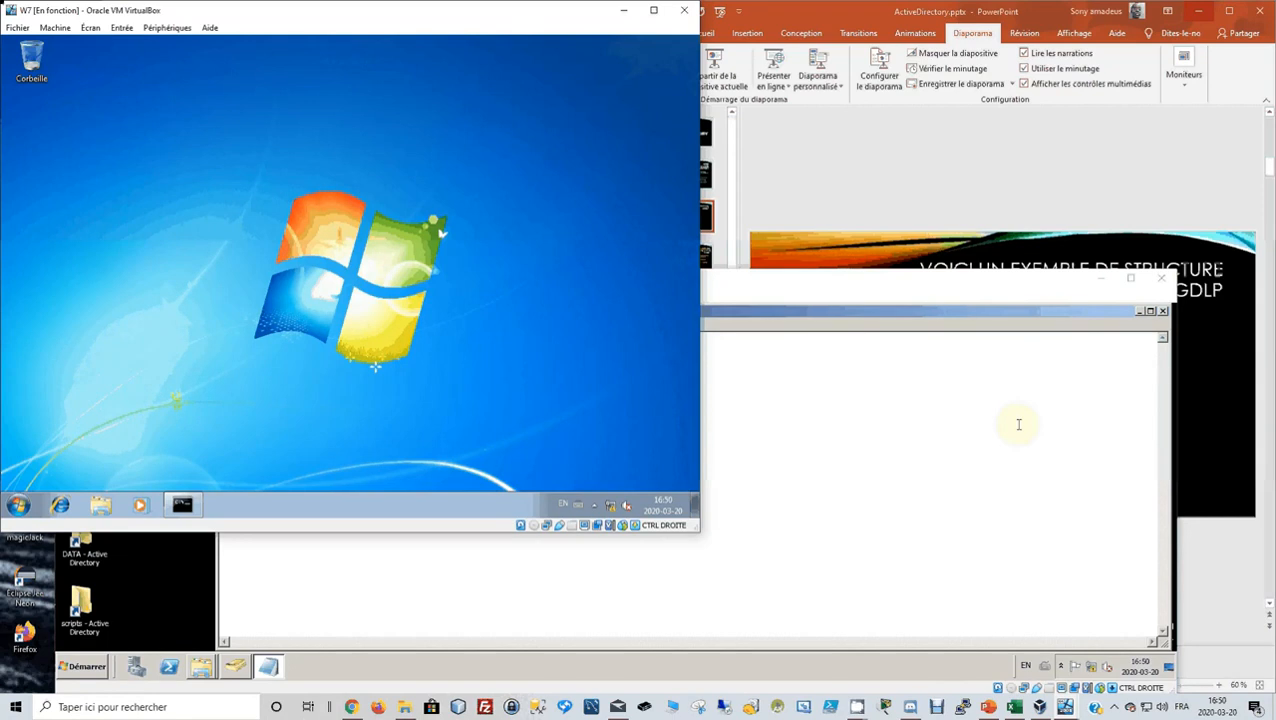
pyautogui.click(1014, 707)
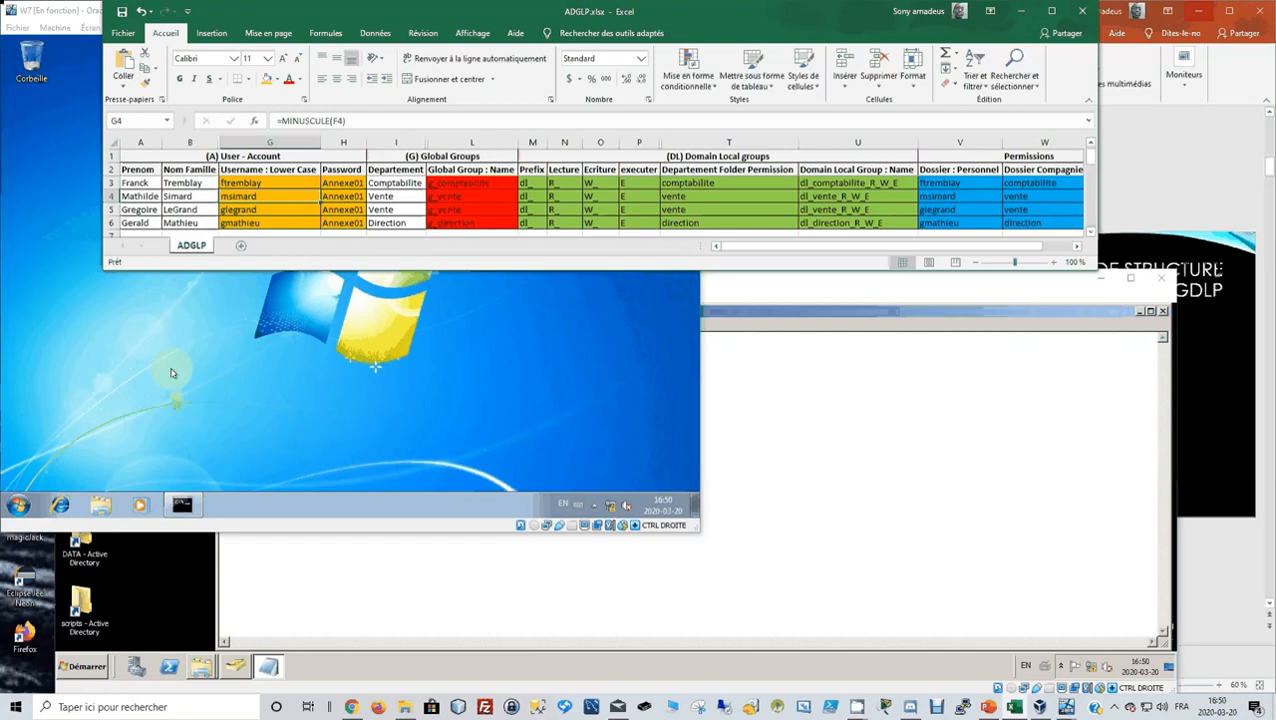
pyautogui.click(170, 373)
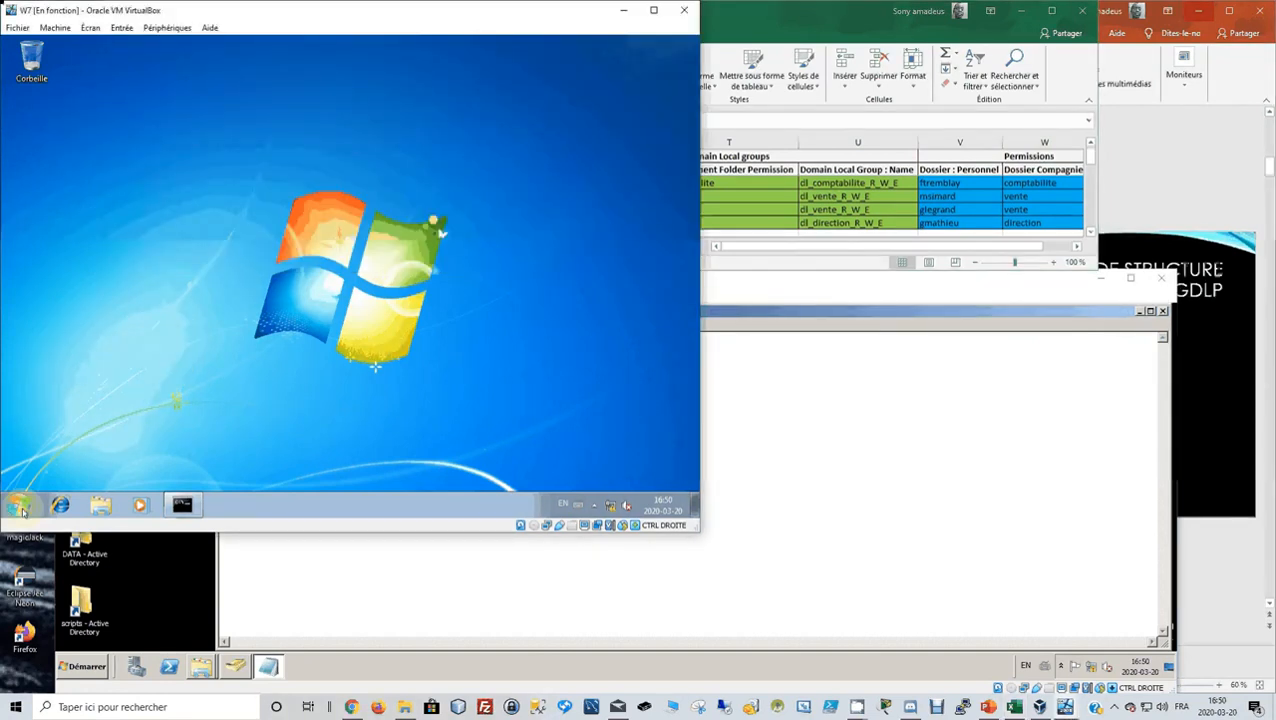
# Log off, send Ctrl-Alt-Del, and enter the direction user's username and password.
pyautogui.click(22, 508)
pyautogui.click(256, 470)
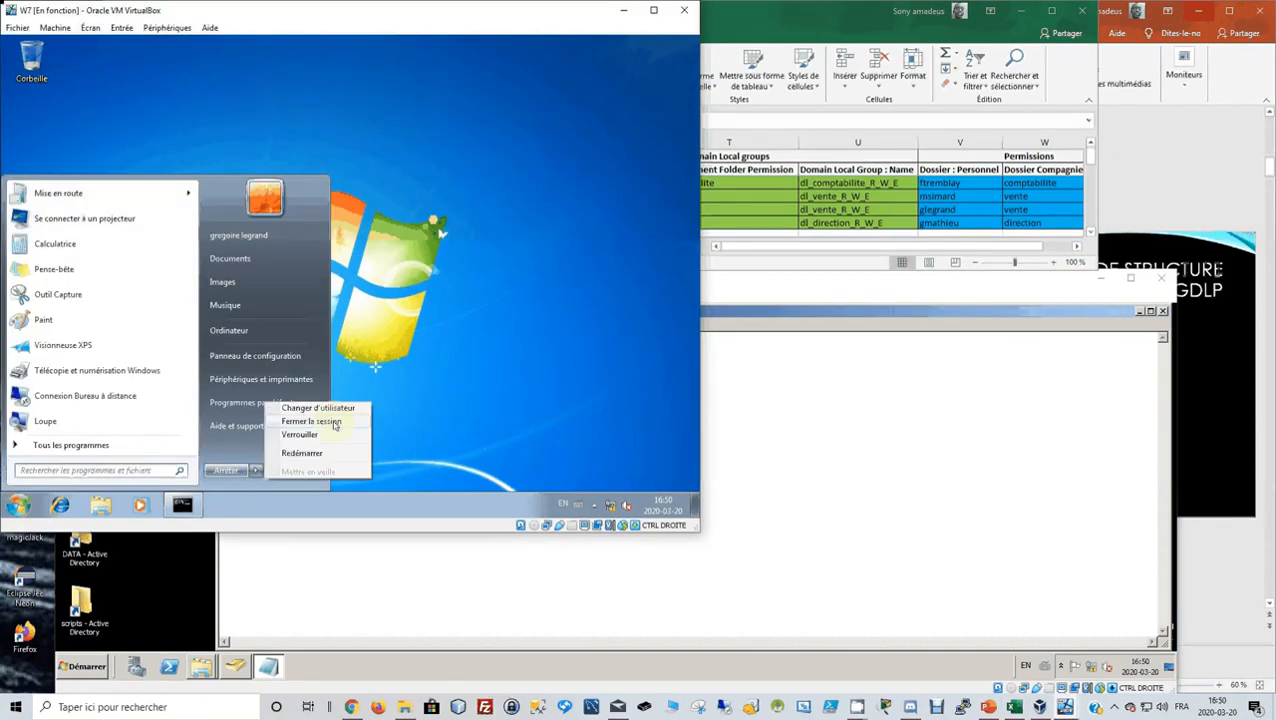
pyautogui.click(335, 422)
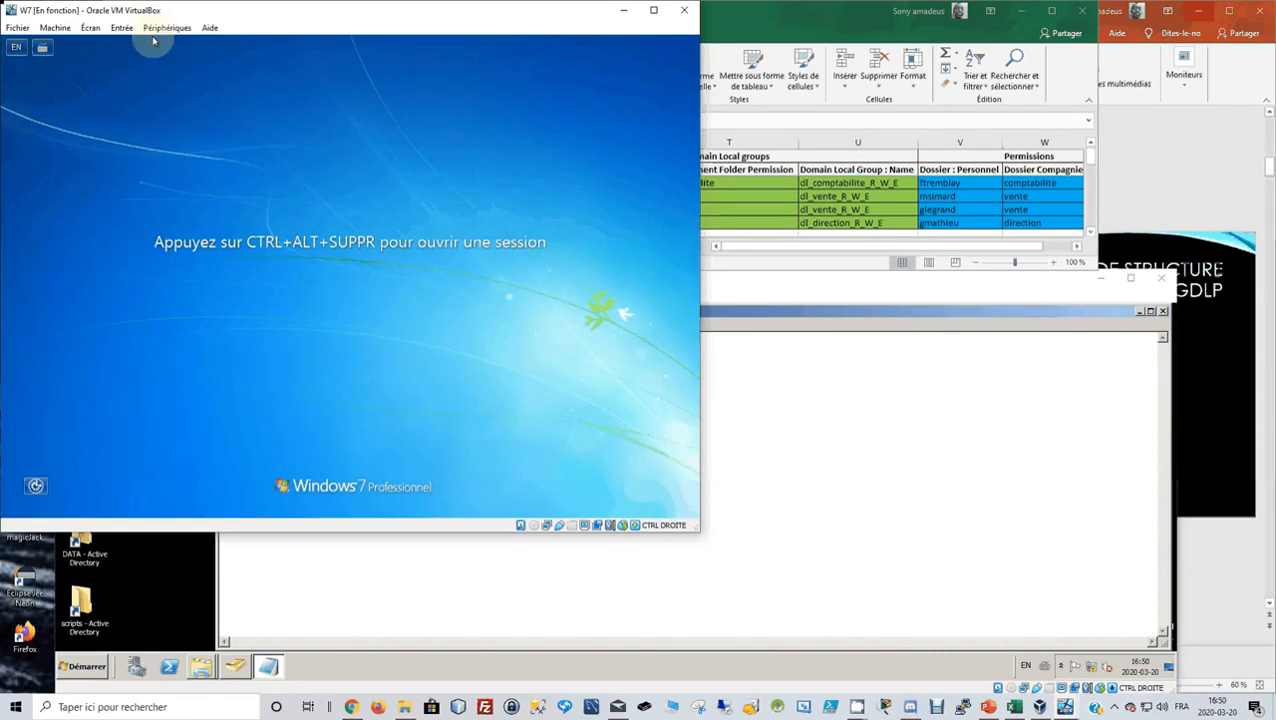
pyautogui.click(121, 27)
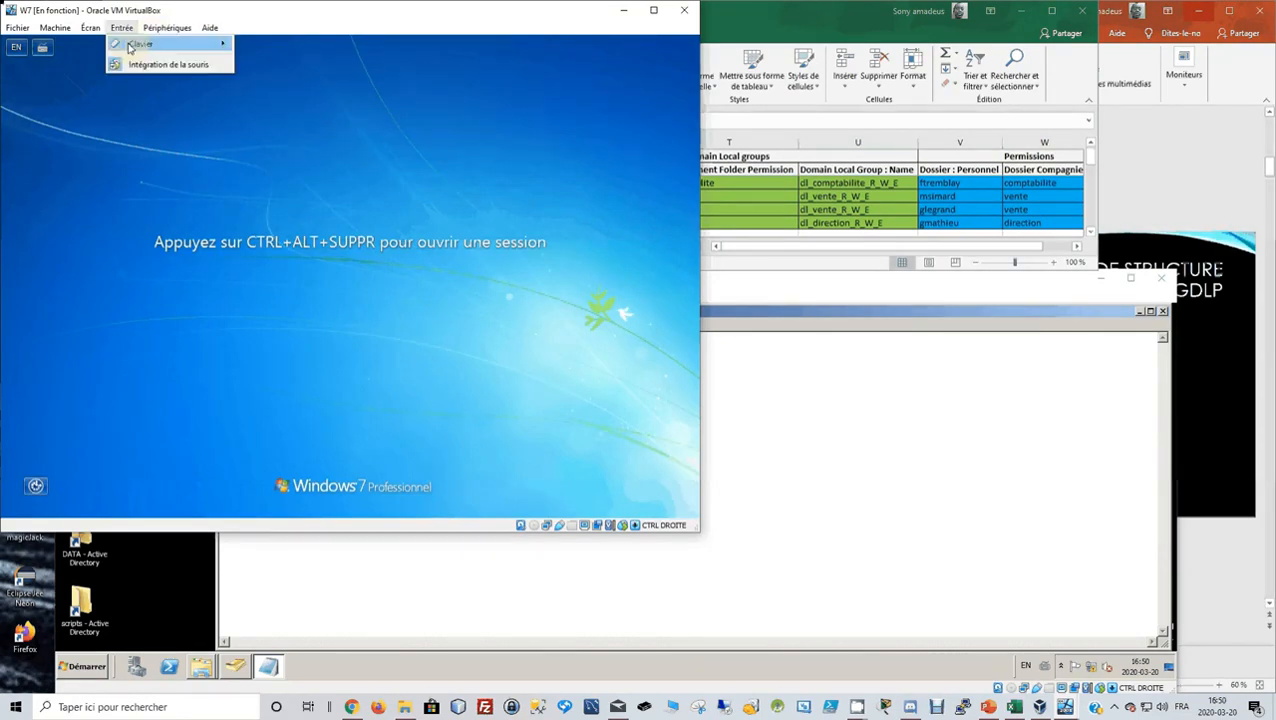
pyautogui.moveTo(130, 46)
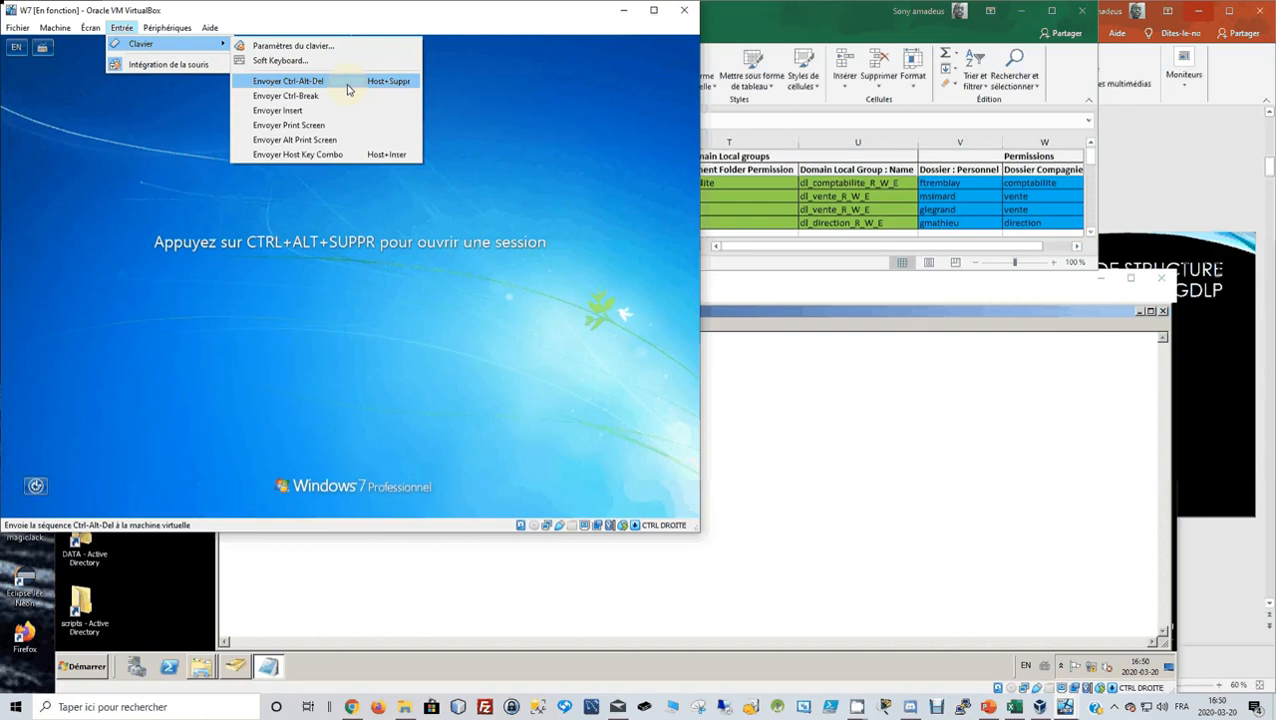
pyautogui.click(346, 82)
pyautogui.click(528, 326)
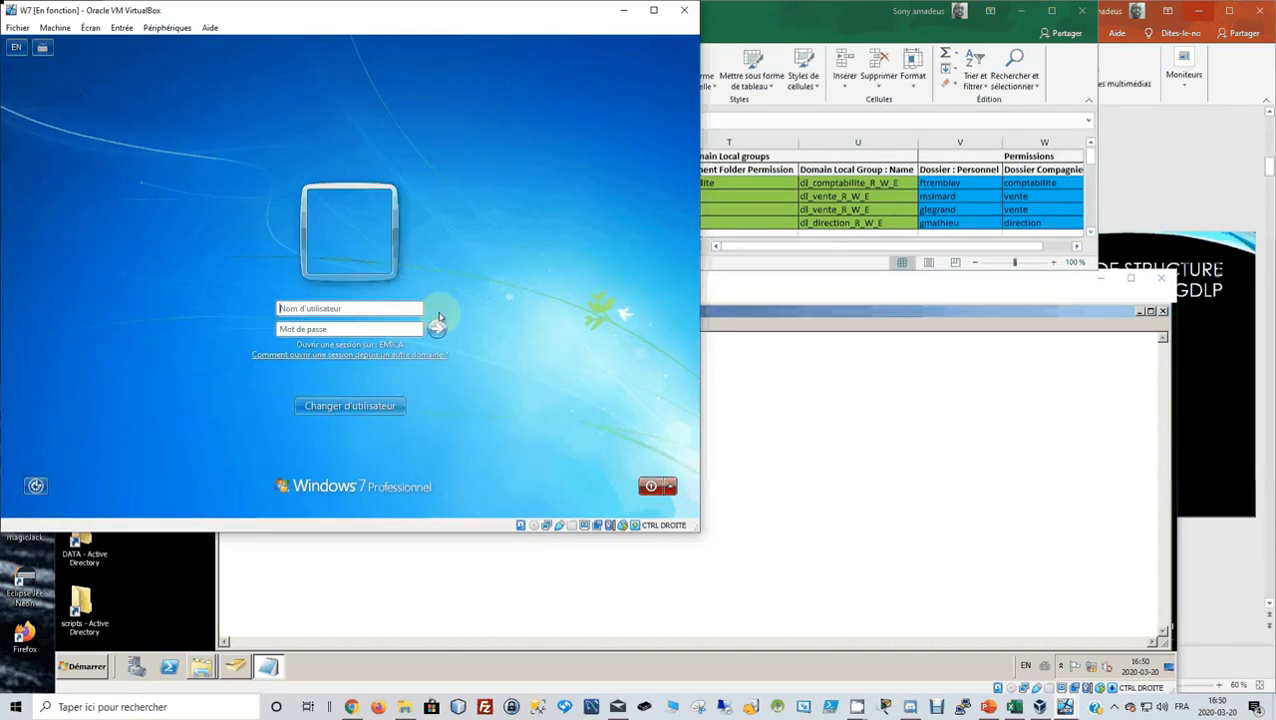
pyautogui.press('Tab')
pyautogui.write('********')
# Submit the direction user's logon, then close scriptdedemarrage.bat and the scripts folder on the server.
pyautogui.click(437, 327)
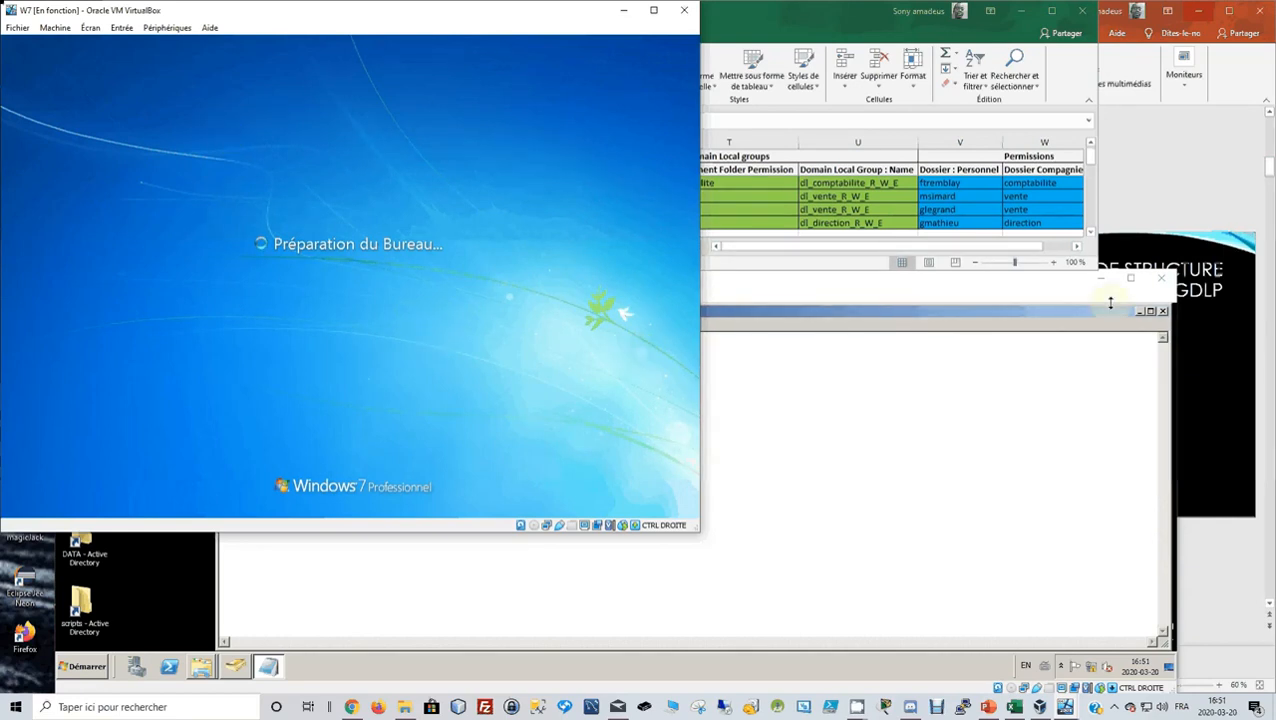
pyautogui.click(1021, 8)
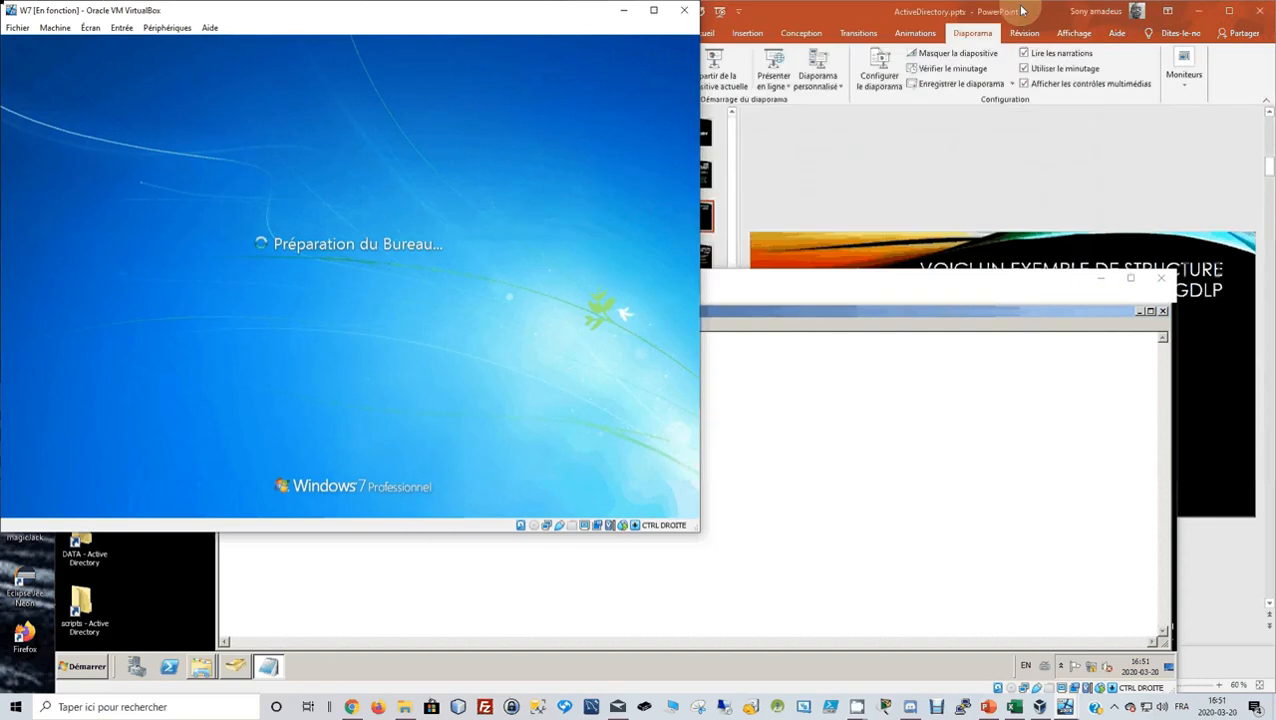
pyautogui.click(1087, 287)
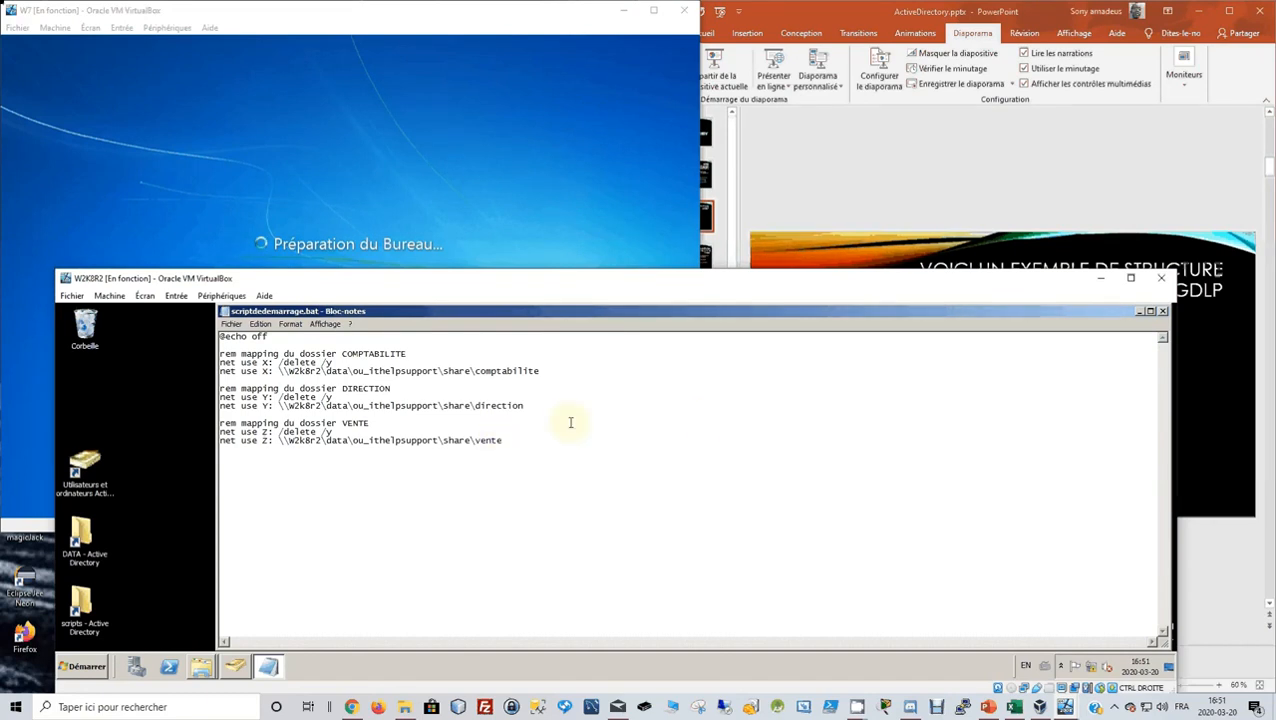
pyautogui.click(1163, 311)
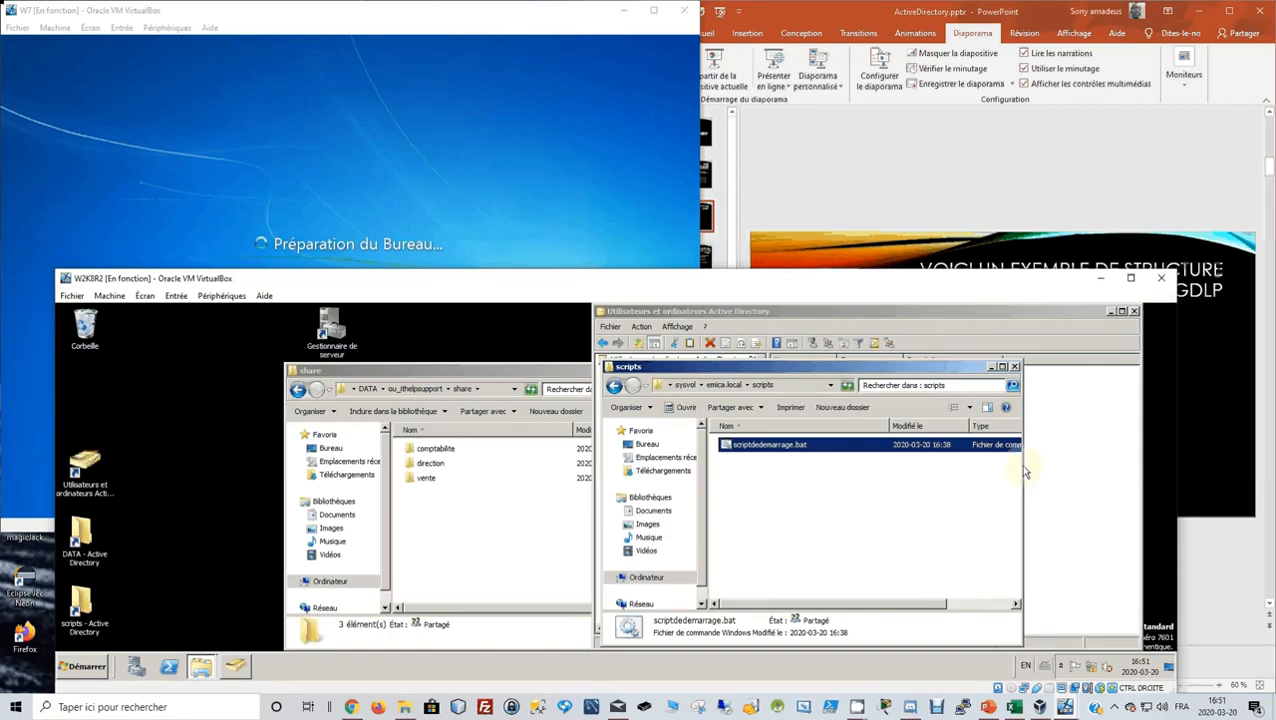
pyautogui.click(1013, 370)
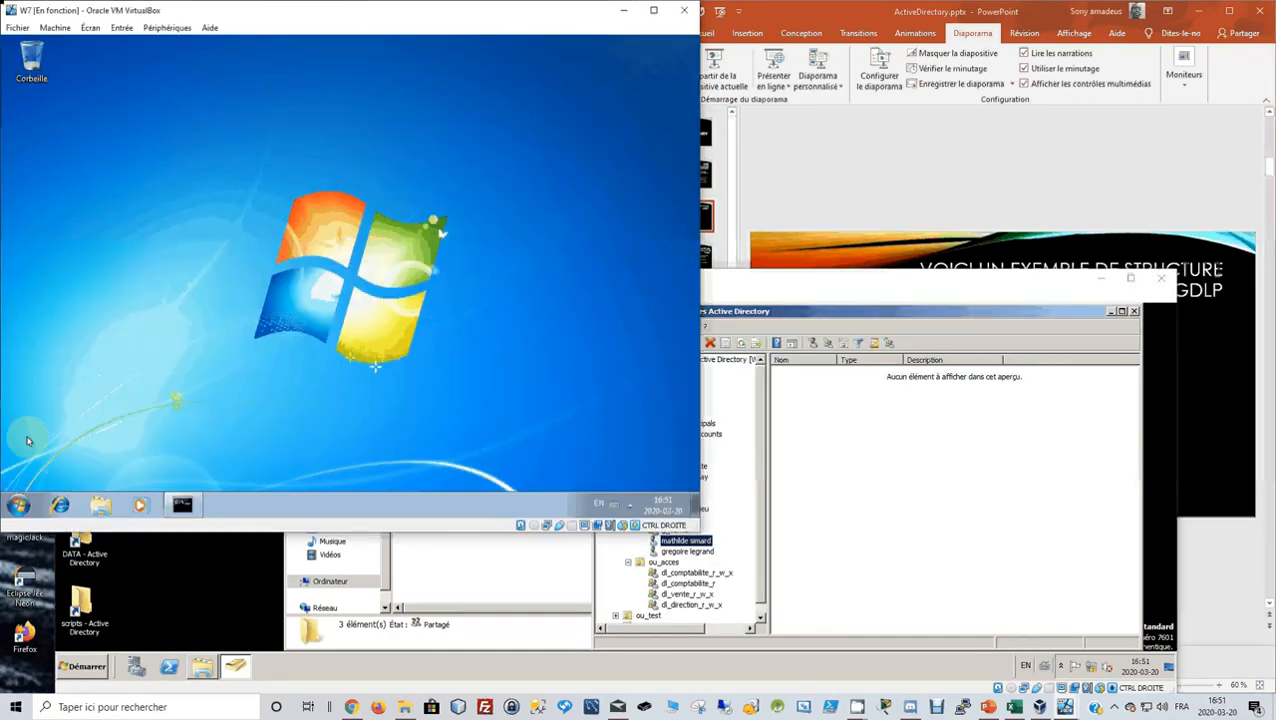
# Open Computer on the Windows 7 client to see the direction user's home folder mapped as U:.
pyautogui.click(18, 504)
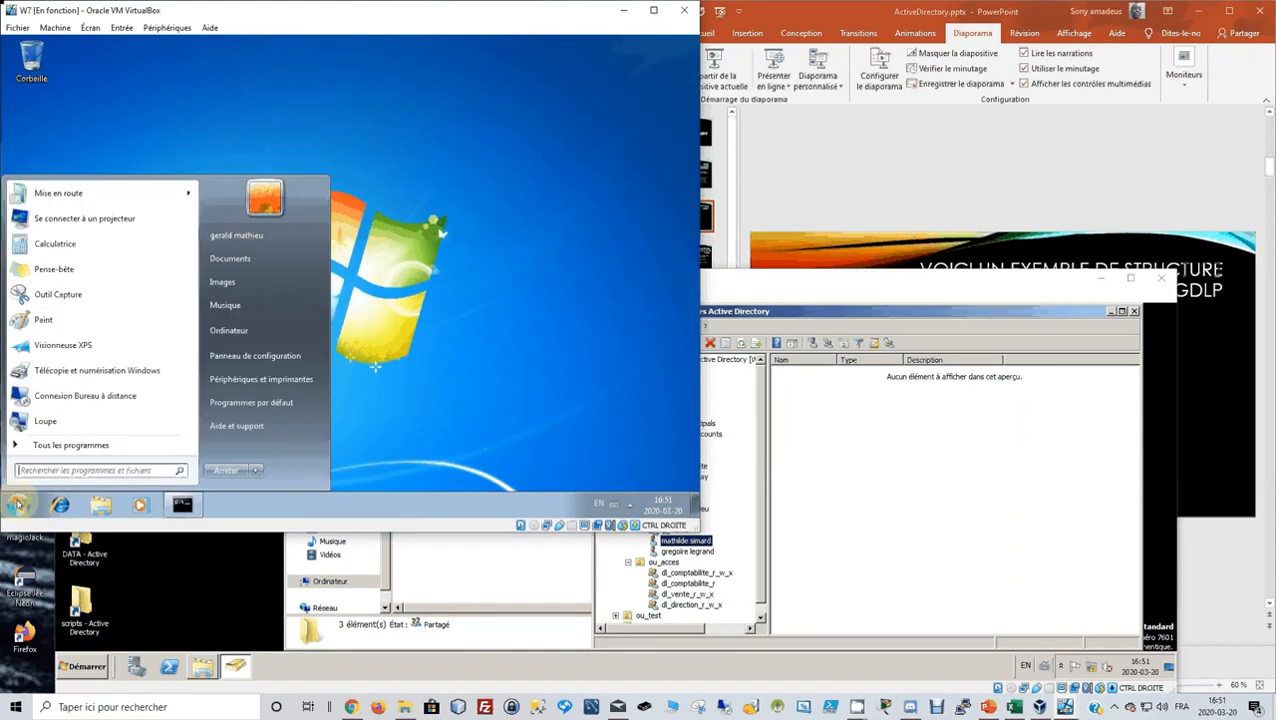
pyautogui.click(228, 334)
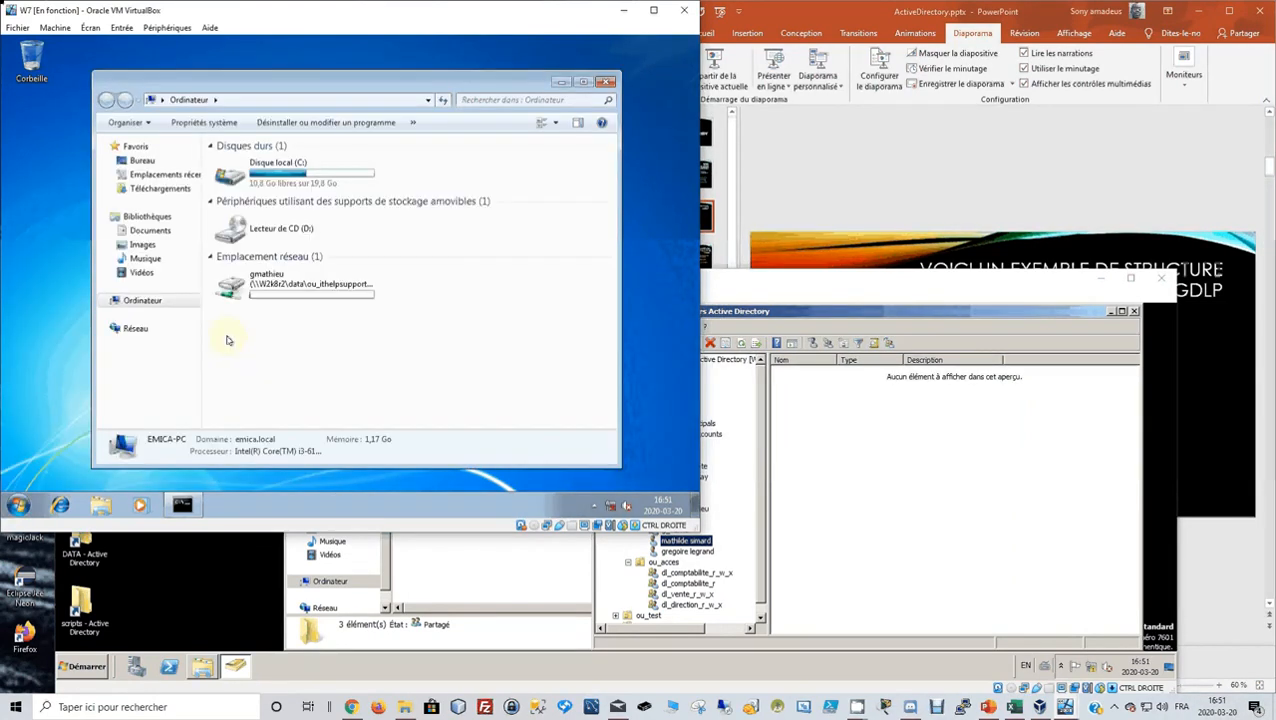